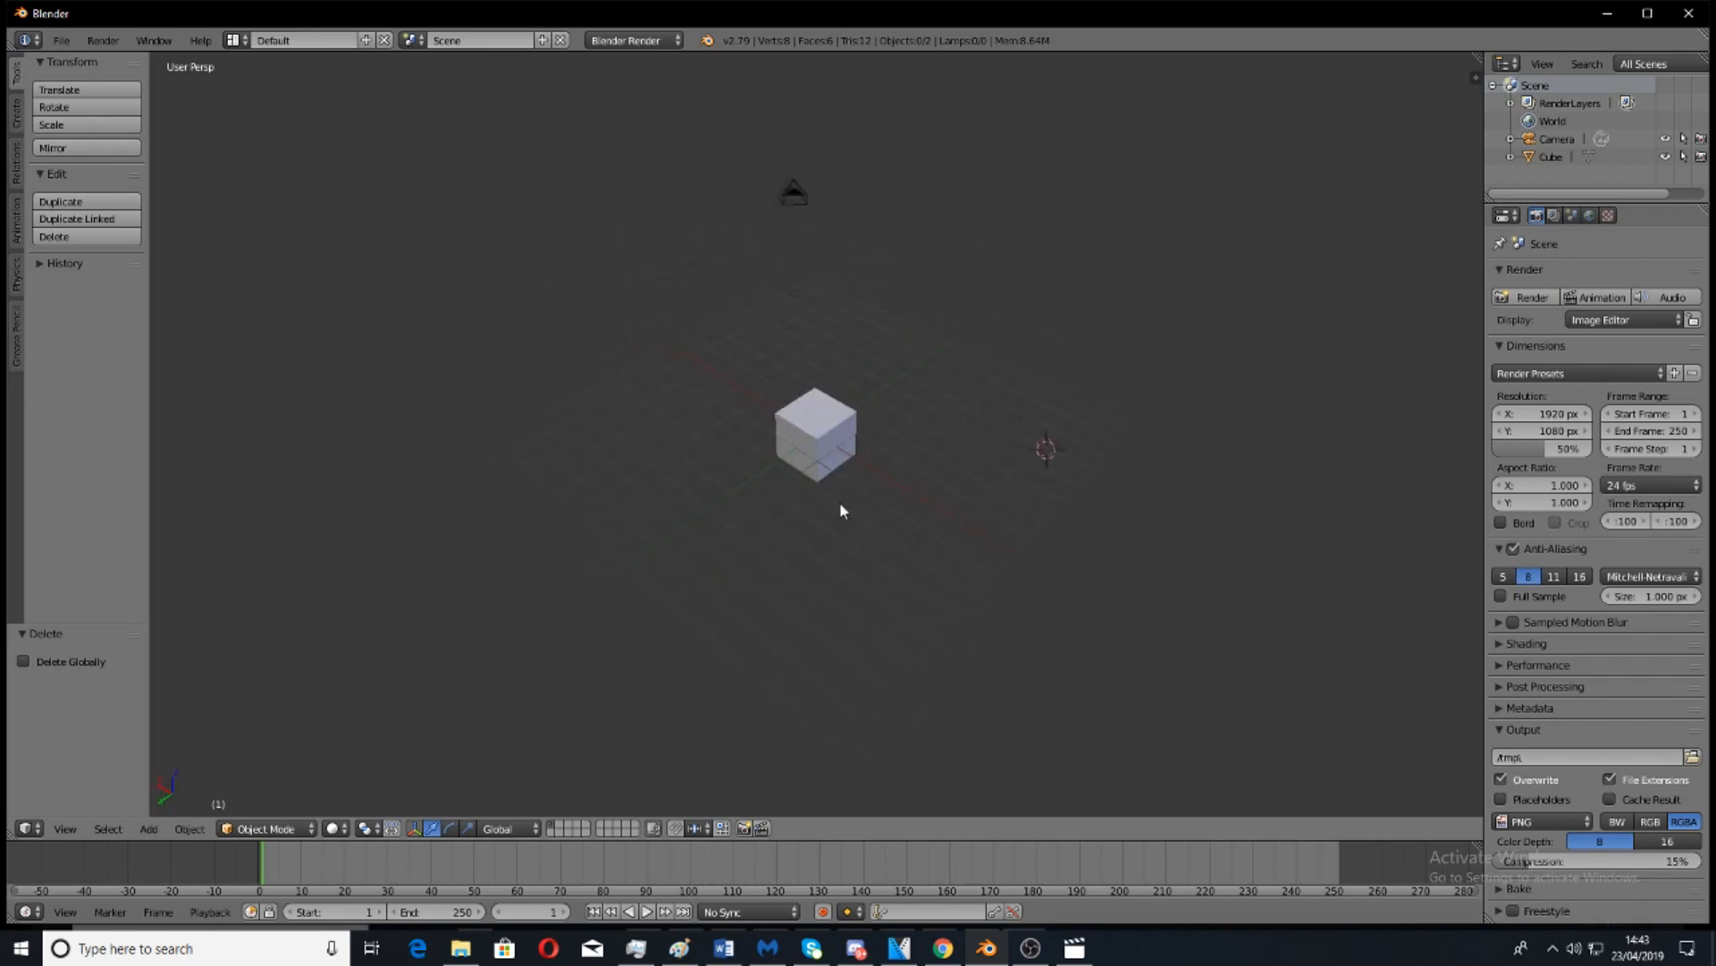
scroll(843, 510, "up", 5)
middle_click_drag(950, 531, 959, 451)
scroll(899, 456, "down", 2)
middle_click_drag(755, 427, 870, 659)
scroll(861, 471, "up", 3)
middle_click_drag(842, 526, 1010, 559)
mouse_move(896, 523)
middle_mouse_down()
mouse_move(912, 563)
mouse_move(1027, 545)
mouse_move(883, 627)
mouse_move(982, 541)
mouse_move(864, 446)
mouse_move(889, 501)
middle_mouse_up()
scroll(990, 526, "down", 6)
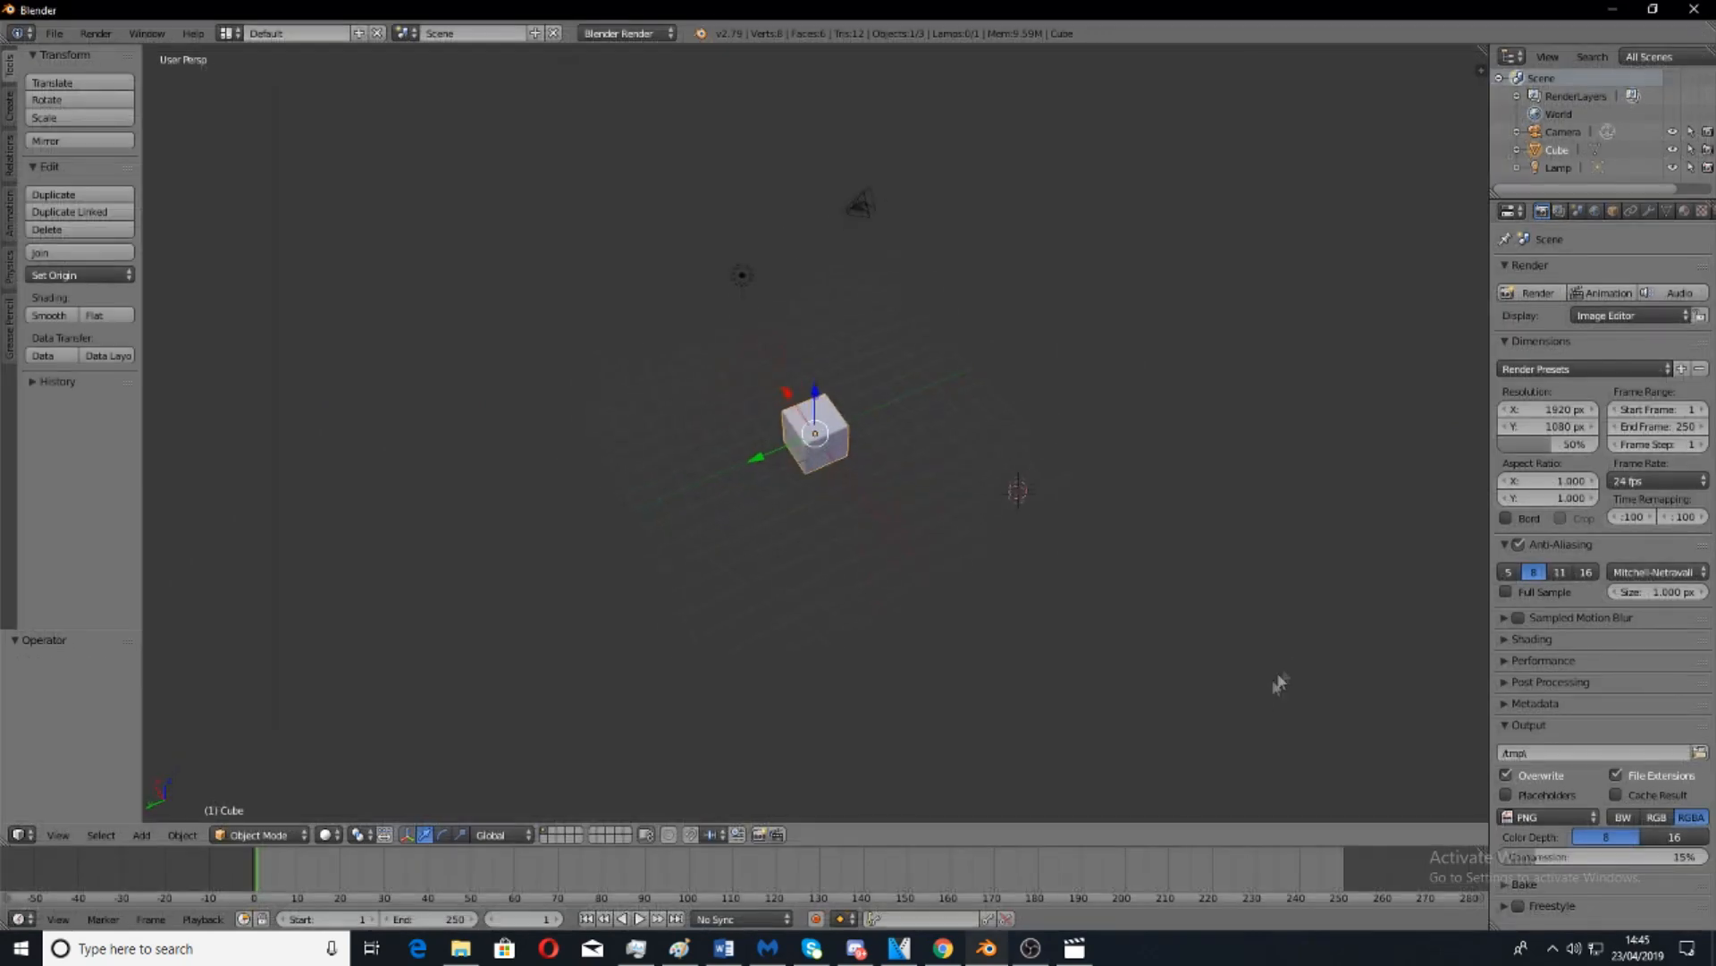
scroll(933, 555, "up", 5)
scroll(1121, 468, "down", 4)
Delete the camera and the lamp from the scene, keeping only the cube.
middle_click_drag(1121, 468, 746, 228)
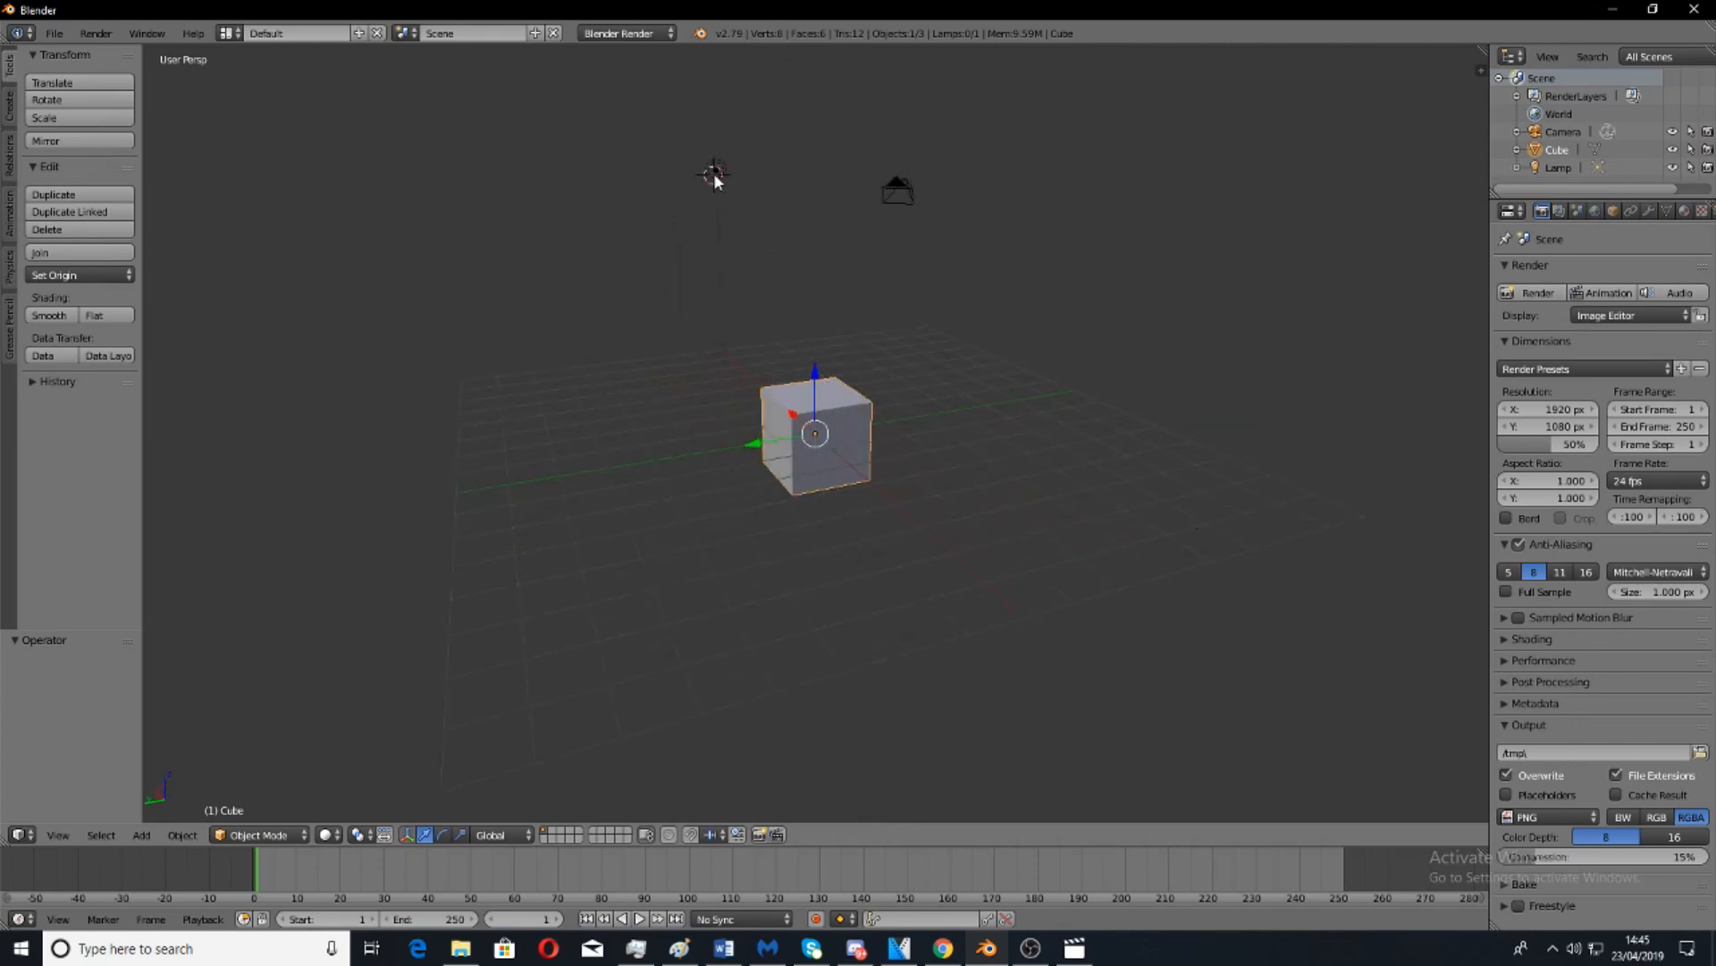
right_click(715, 174)
right_click(901, 199)
middle_click_drag(919, 303, 876, 311)
key("x")
left_click(871, 304)
right_click(644, 171)
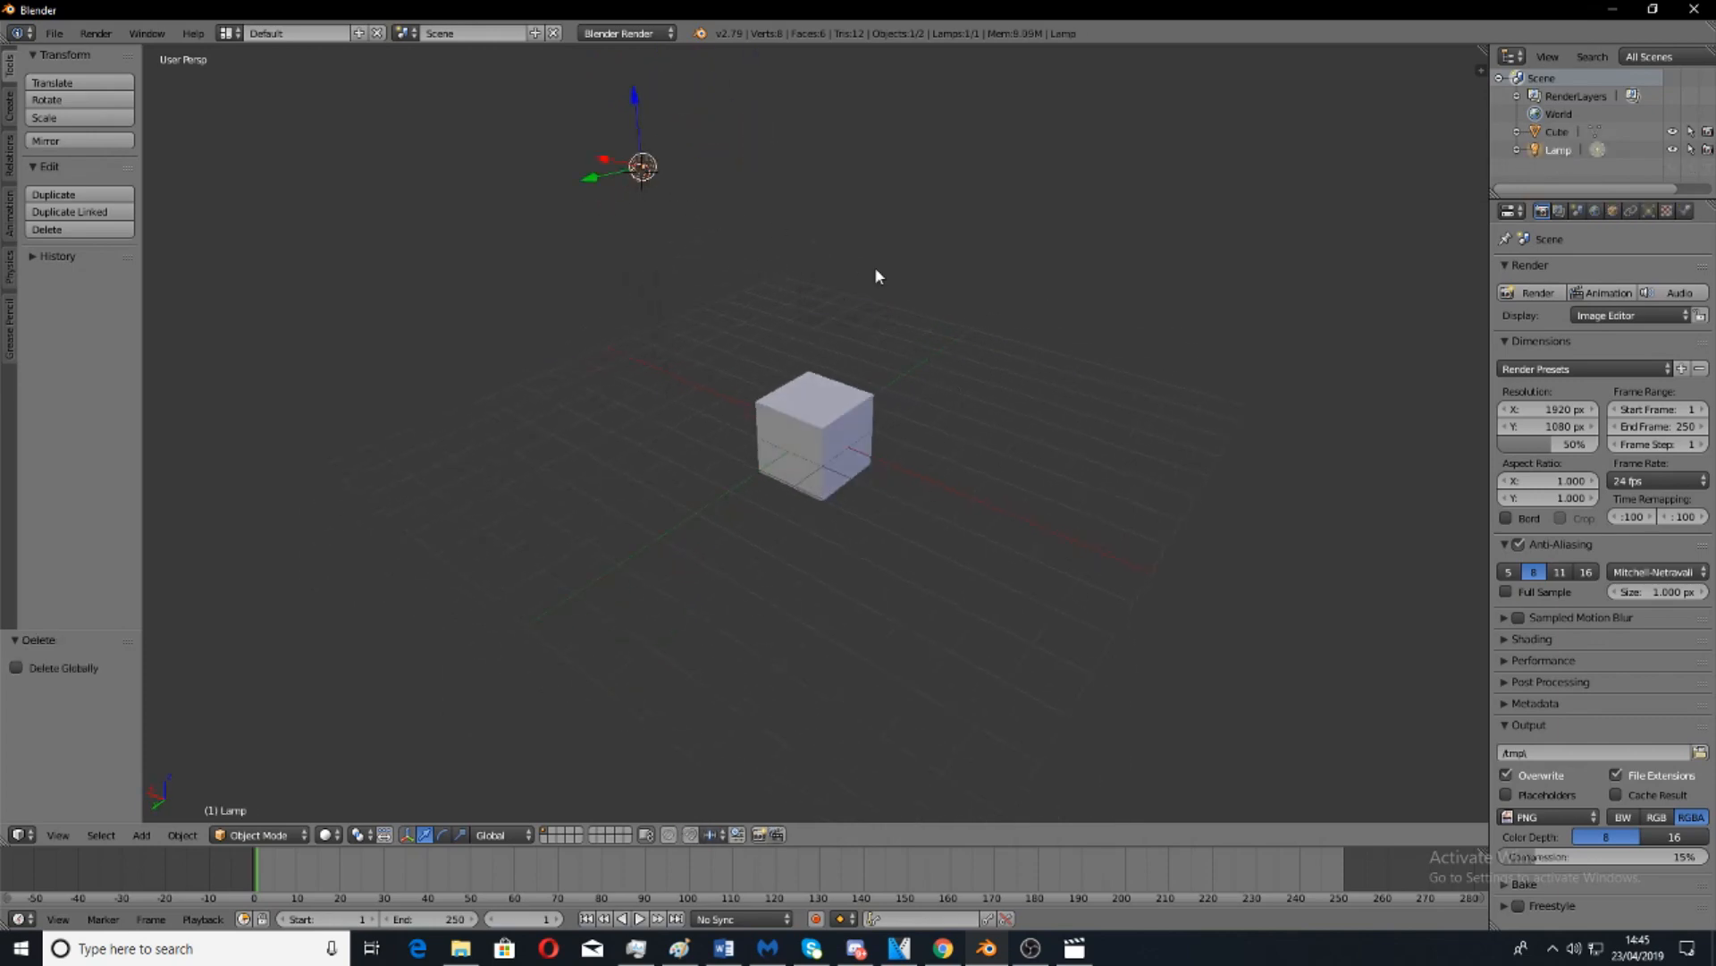
left_click(876, 271)
Select the cube and scale it up uniformly by a factor of about 1.475.
middle_click_drag(835, 330, 930, 414)
right_click(828, 399)
middle_click_drag(828, 399, 860, 519)
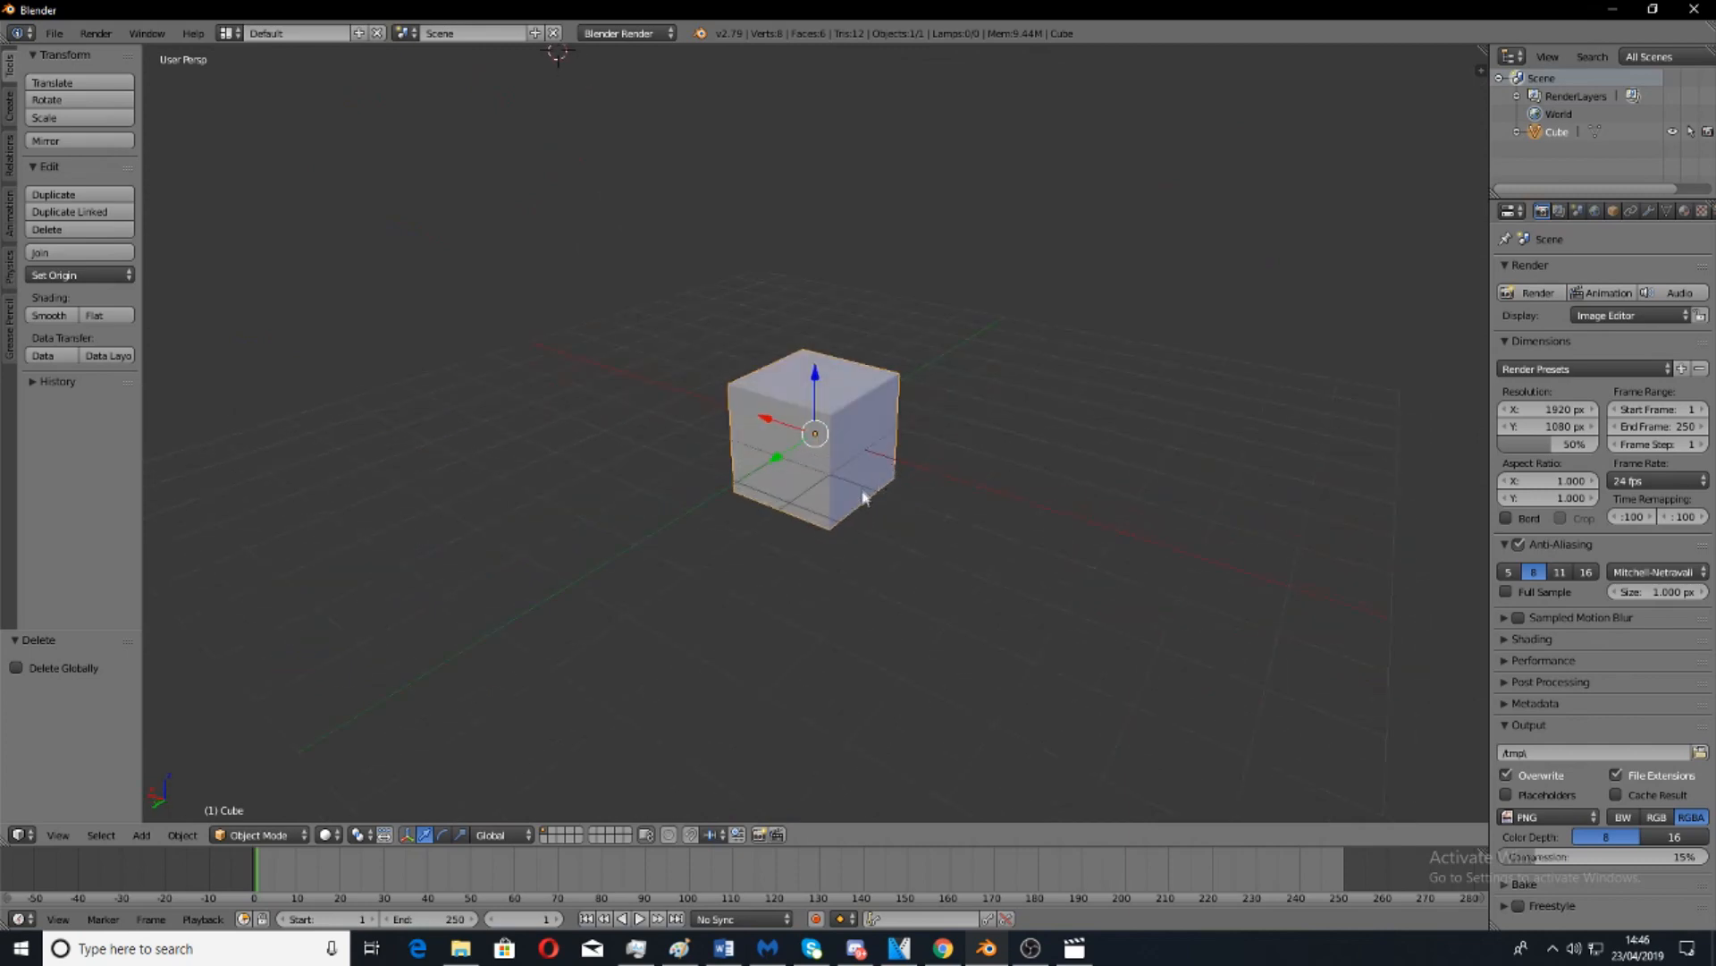
key("s")
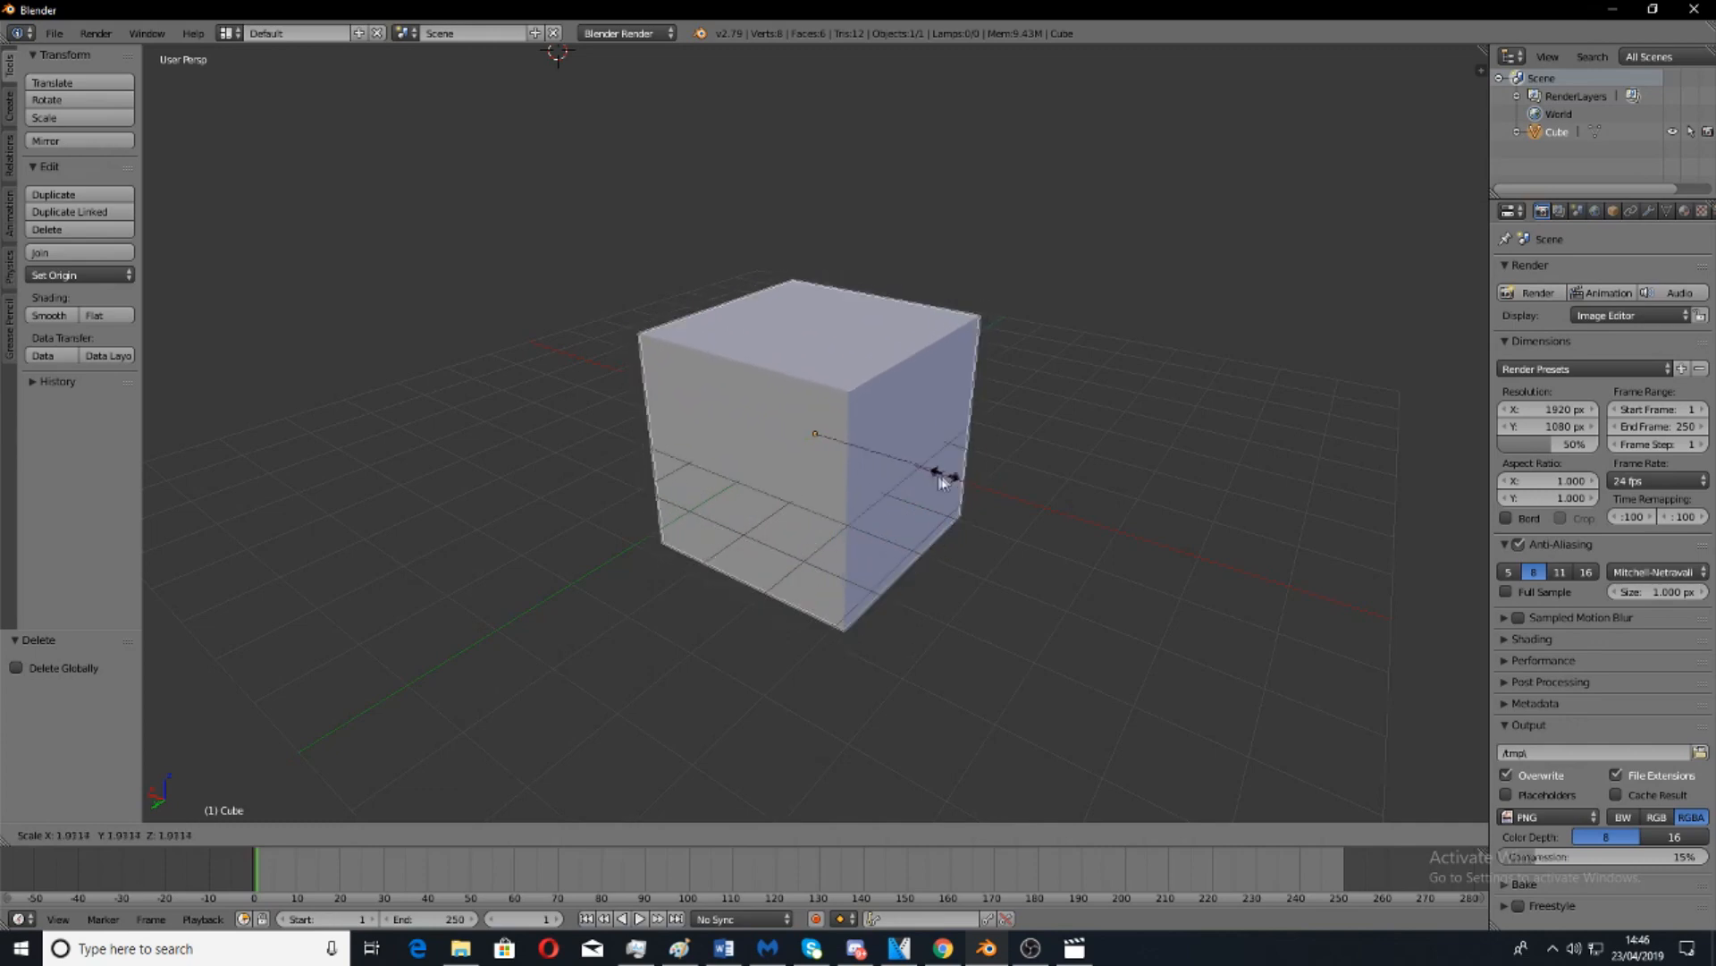
left_click(908, 482)
mouse_move(983, 481)
middle_mouse_down()
mouse_move(1015, 463)
mouse_move(987, 496)
middle_mouse_up()
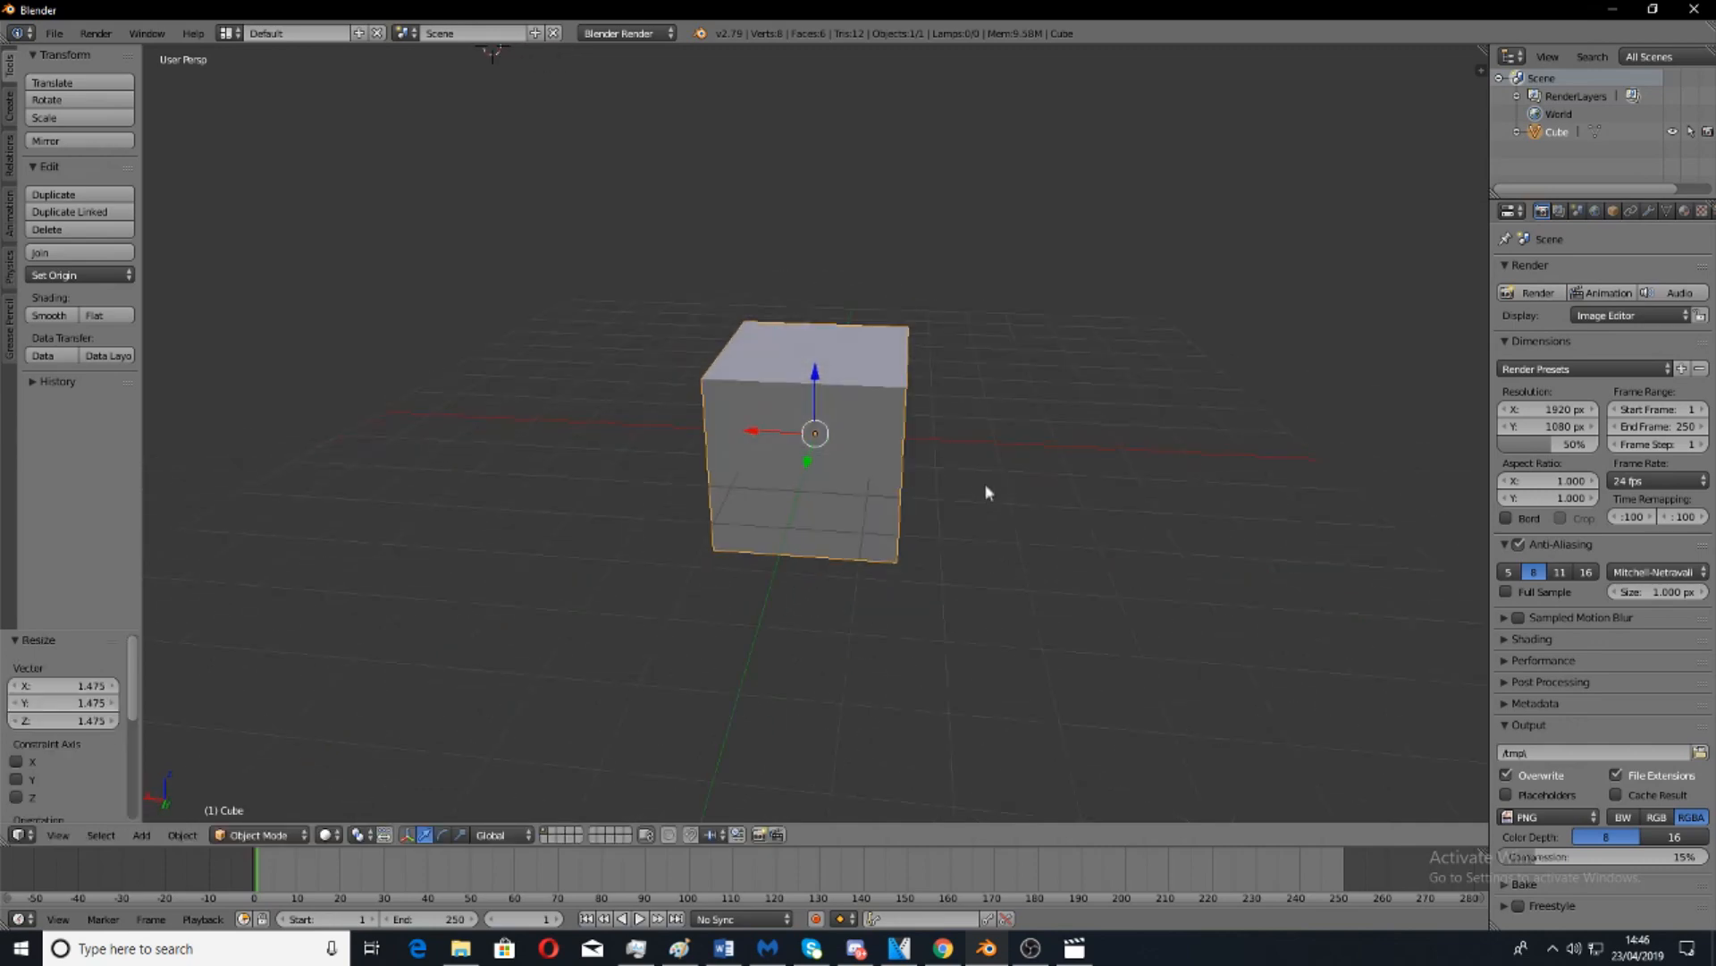
Flatten the cube along the Z axis and scale the resulting box slightly on all axes.
key("s")
key("z")
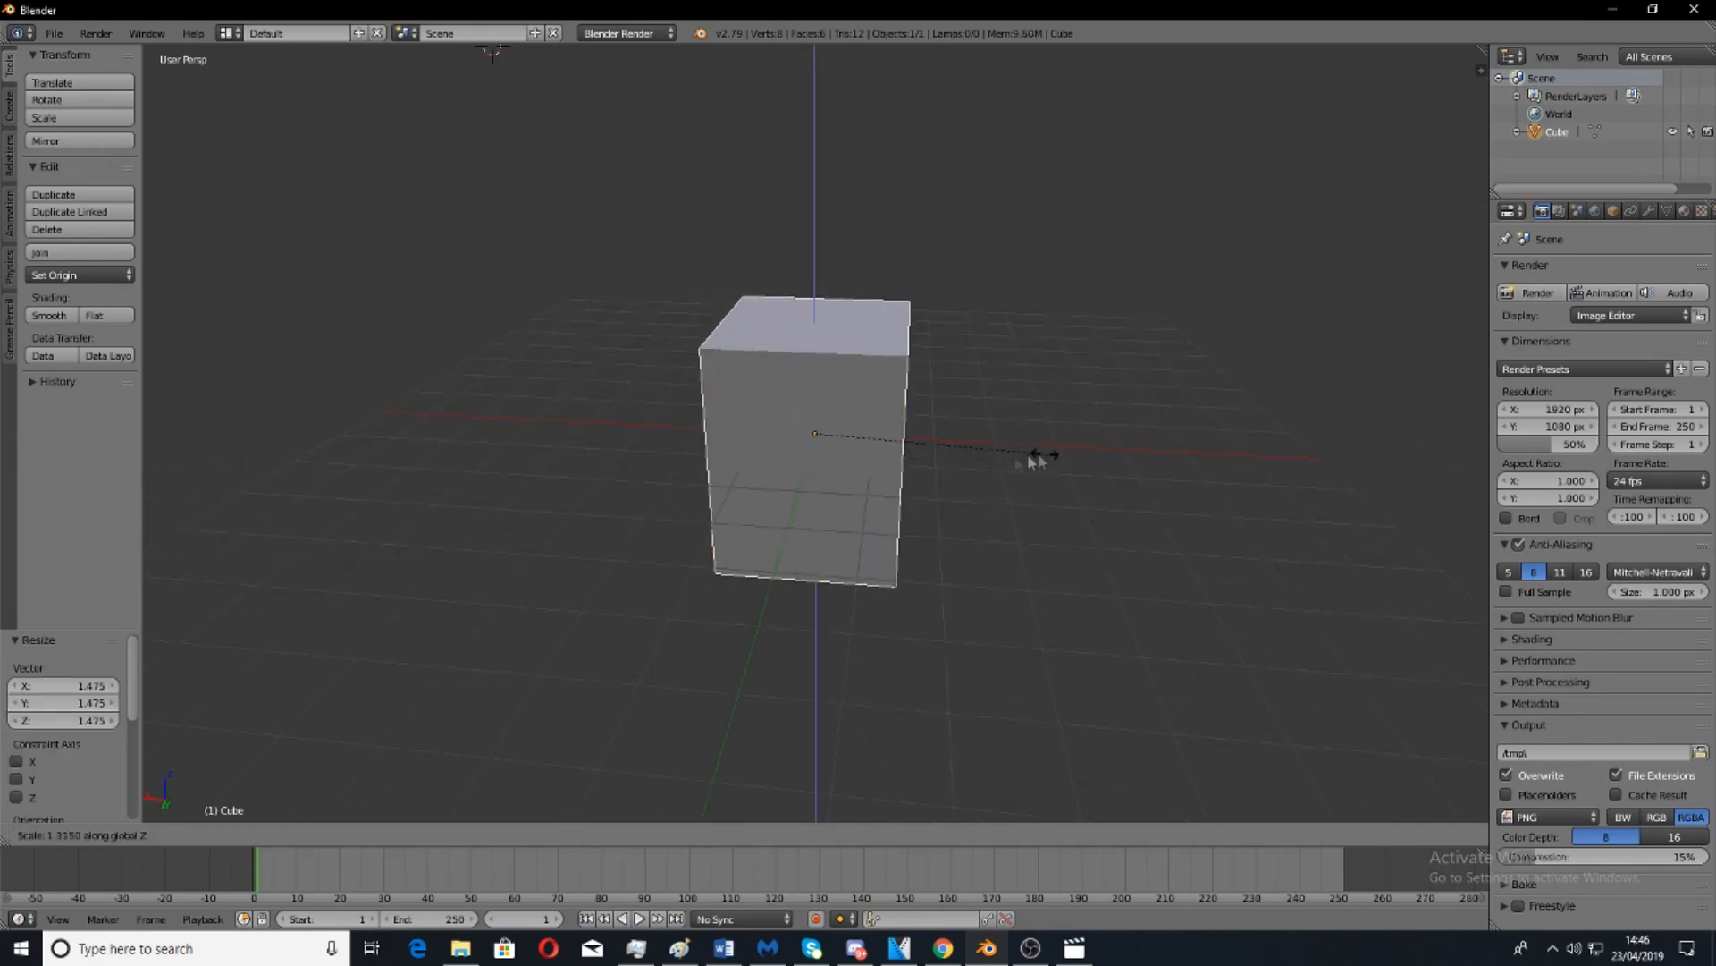
left_click(946, 463)
middle_click_drag(946, 463, 881, 513)
key("s")
left_click(911, 523)
middle_click_drag(790, 560, 909, 640)
In Edit Mode, add a single centred vertical loop cut that divides the box into two equal halves along X.
key("Tab")
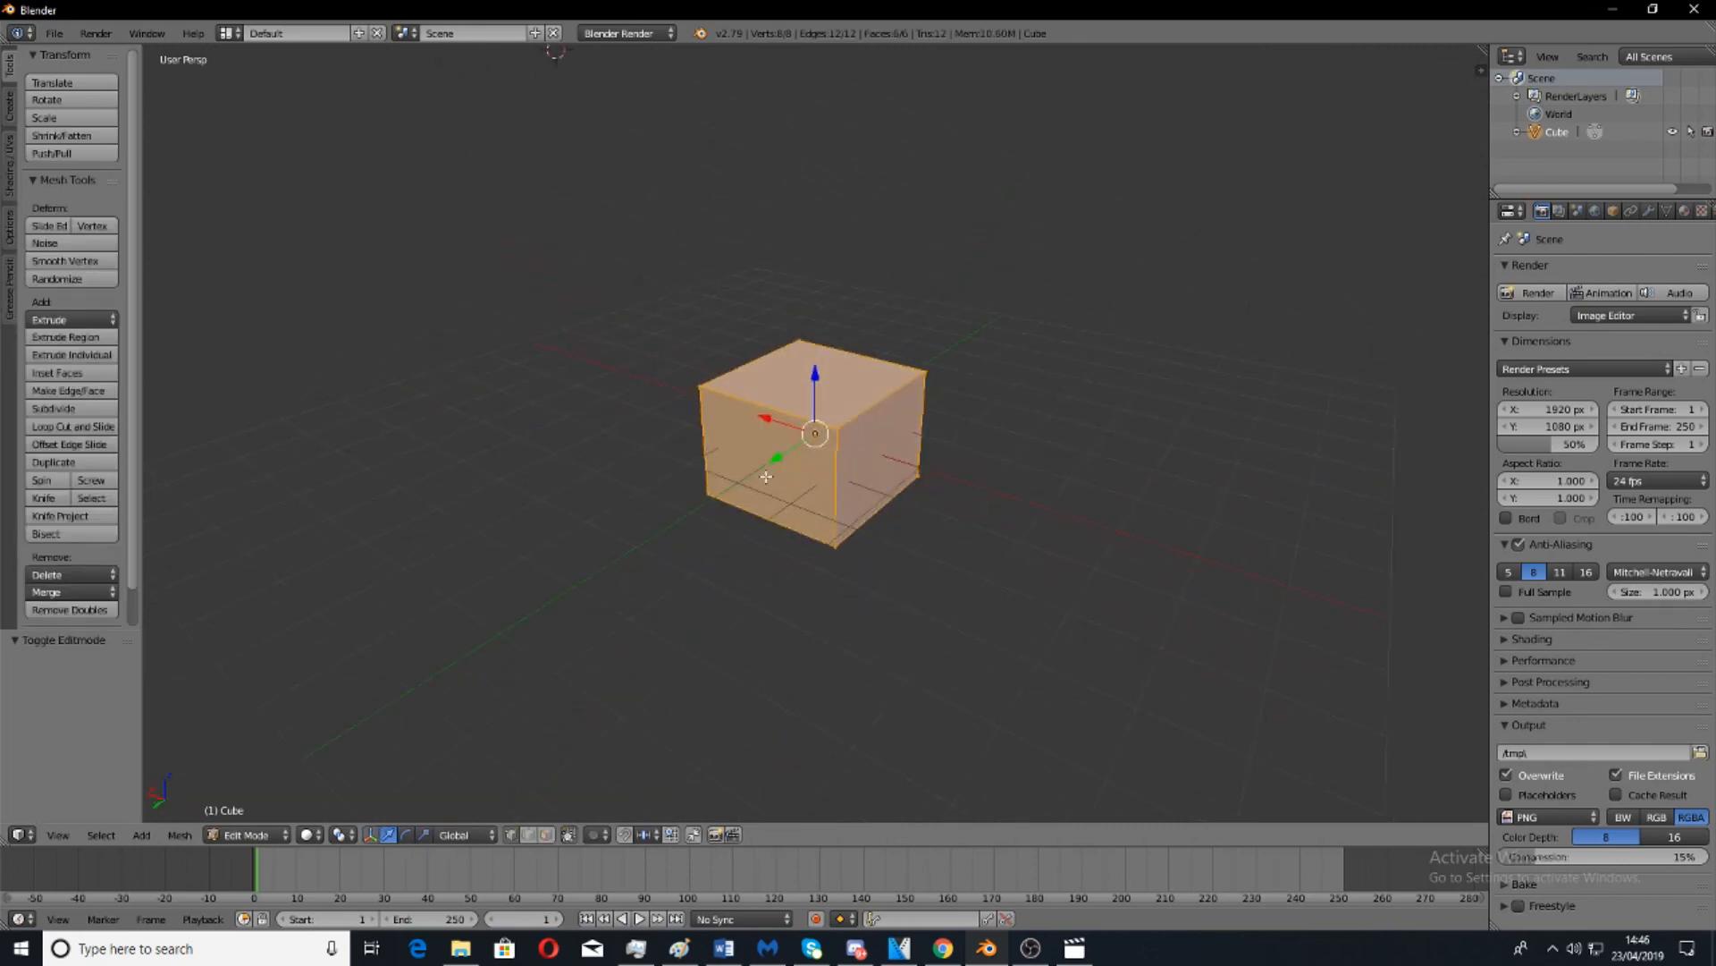
middle_click_drag(657, 438, 815, 548)
key("Tab")
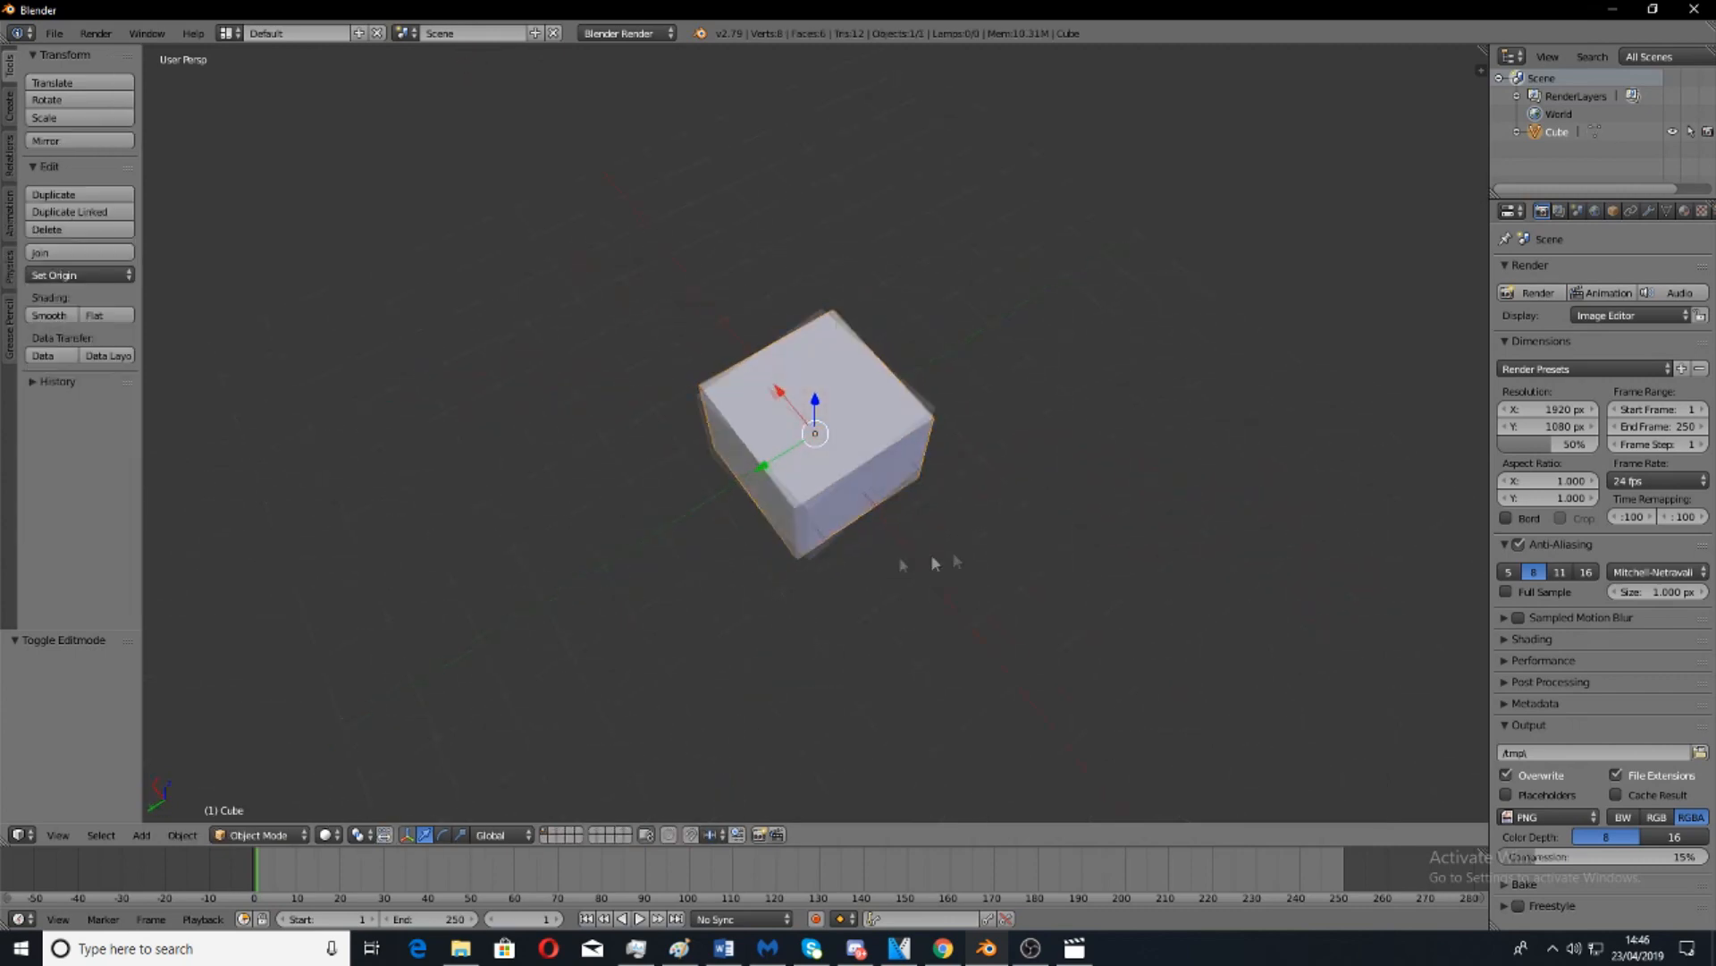
key("Tab")
middle_click_drag(853, 475, 780, 393)
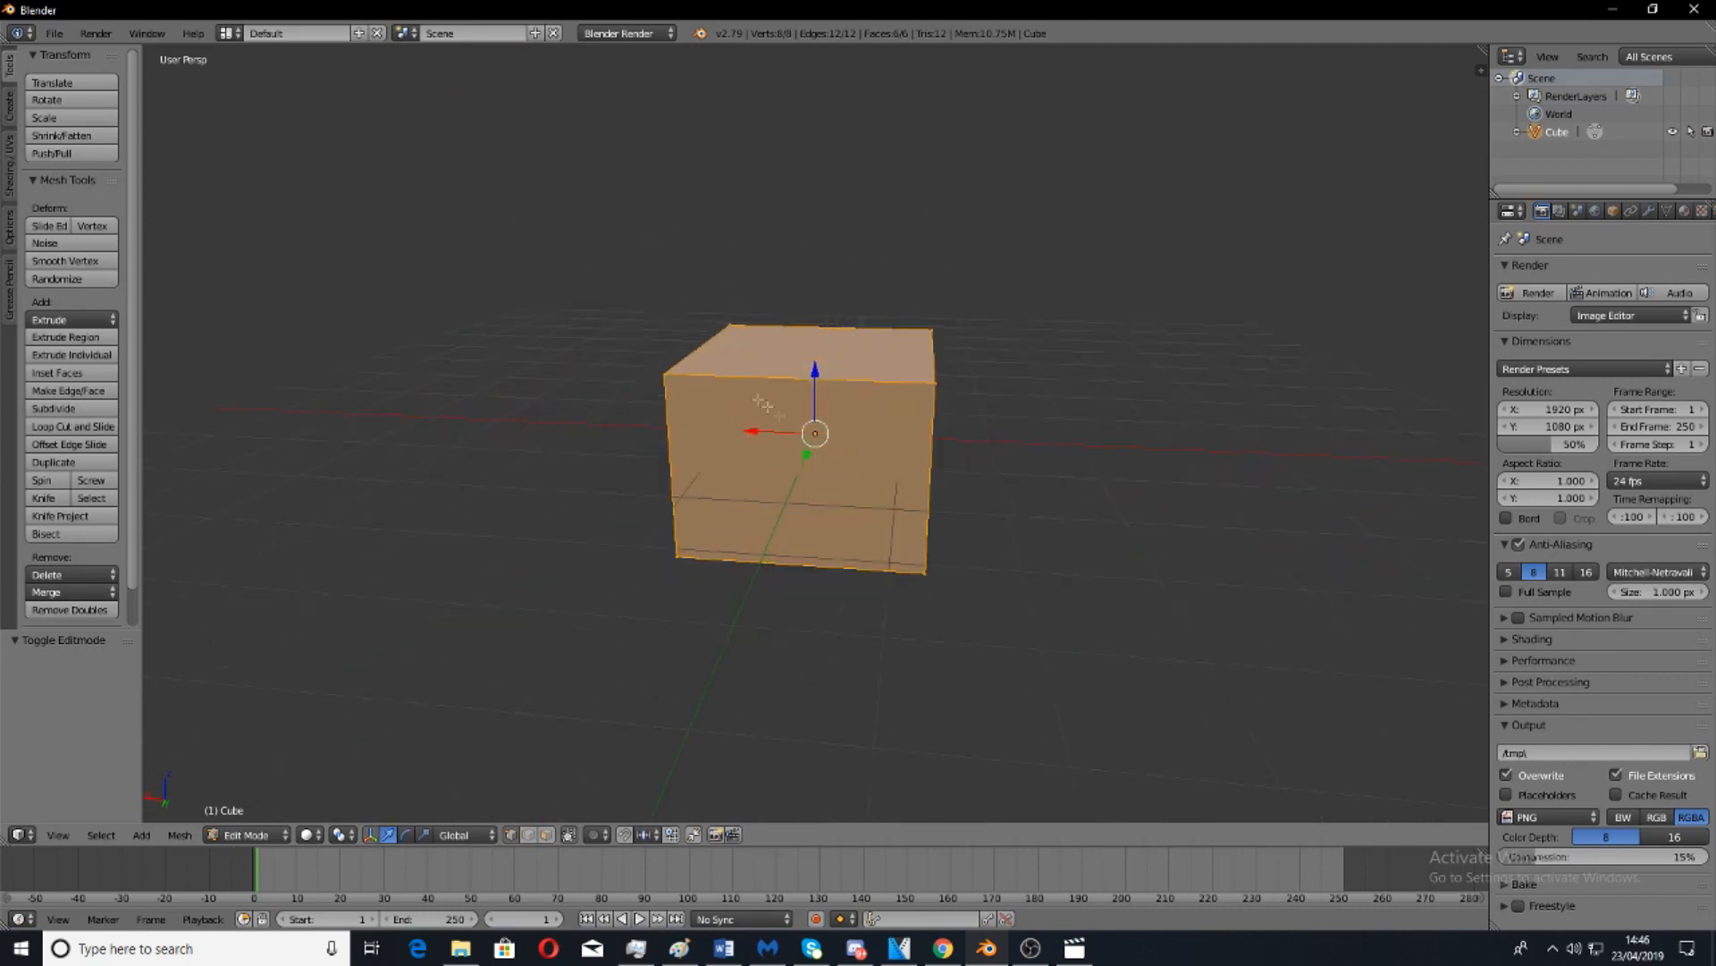
key("ctrl+r")
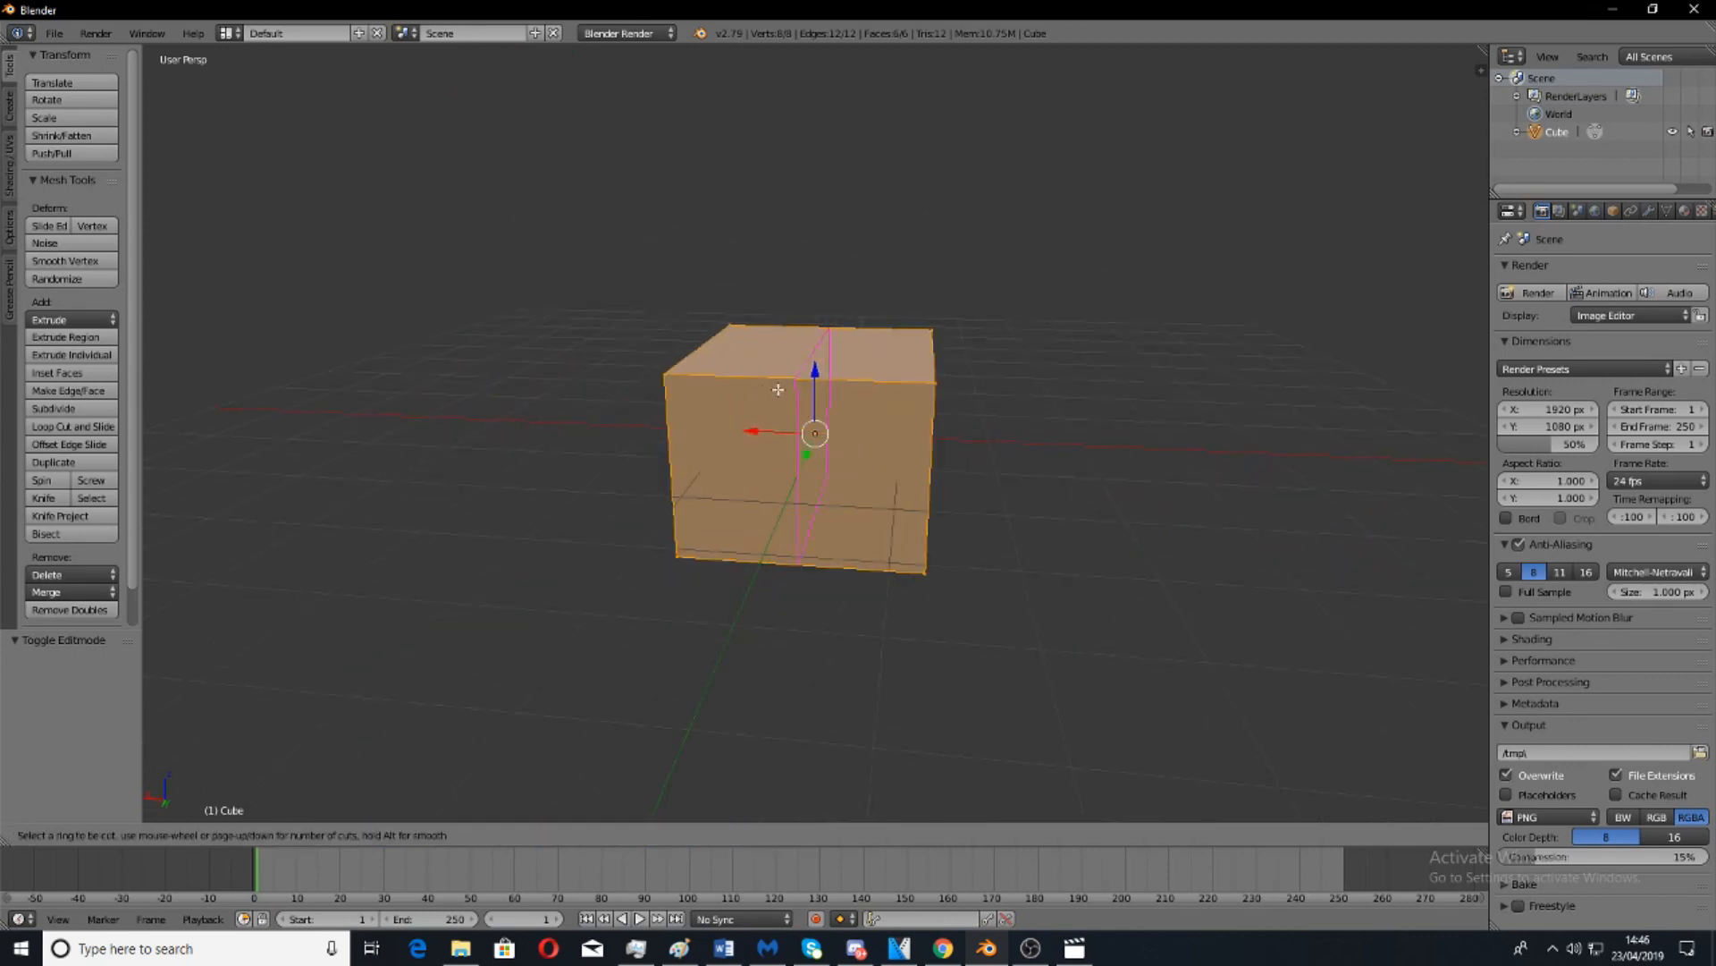
left_click(778, 390)
right_click(778, 390)
middle_click_drag(963, 380, 885, 703)
Select the four outer corner vertices of one half of the box and delete them.
middle_click_drag(895, 541, 822, 458)
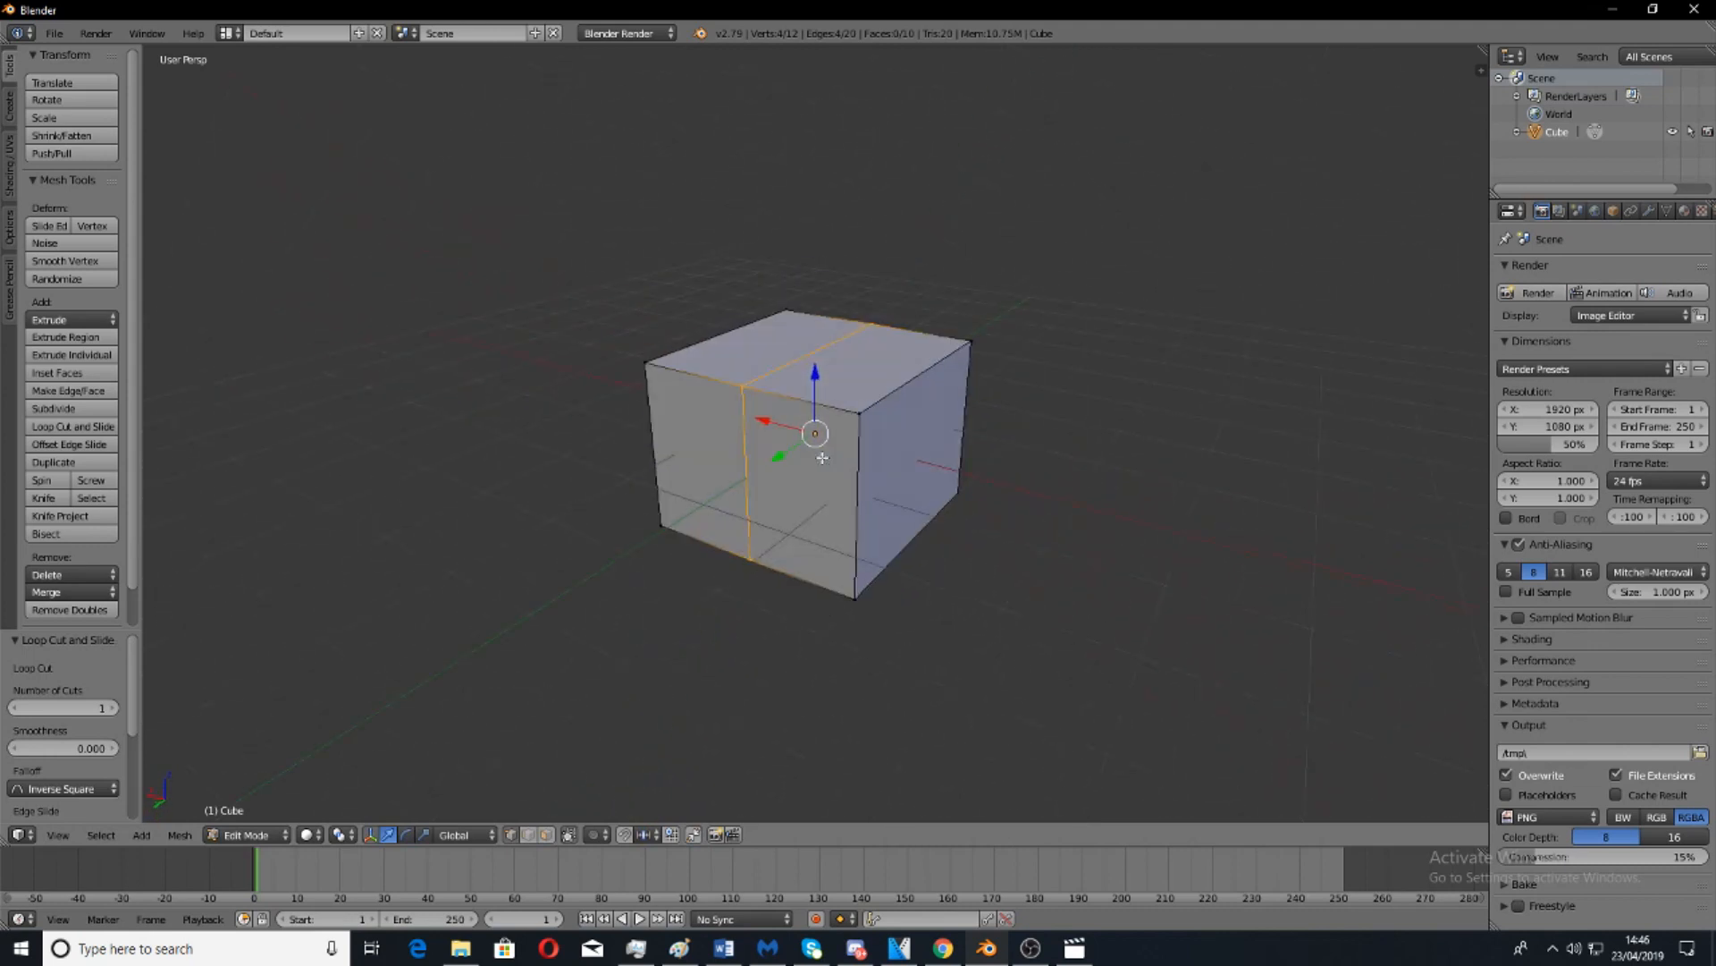
right_click(972, 341)
right_click(851, 600, "shift")
right_click(859, 413, "shift")
right_click(959, 491, "shift")
middle_click_drag(1062, 435, 919, 356)
middle_click_drag(735, 405, 627, 488)
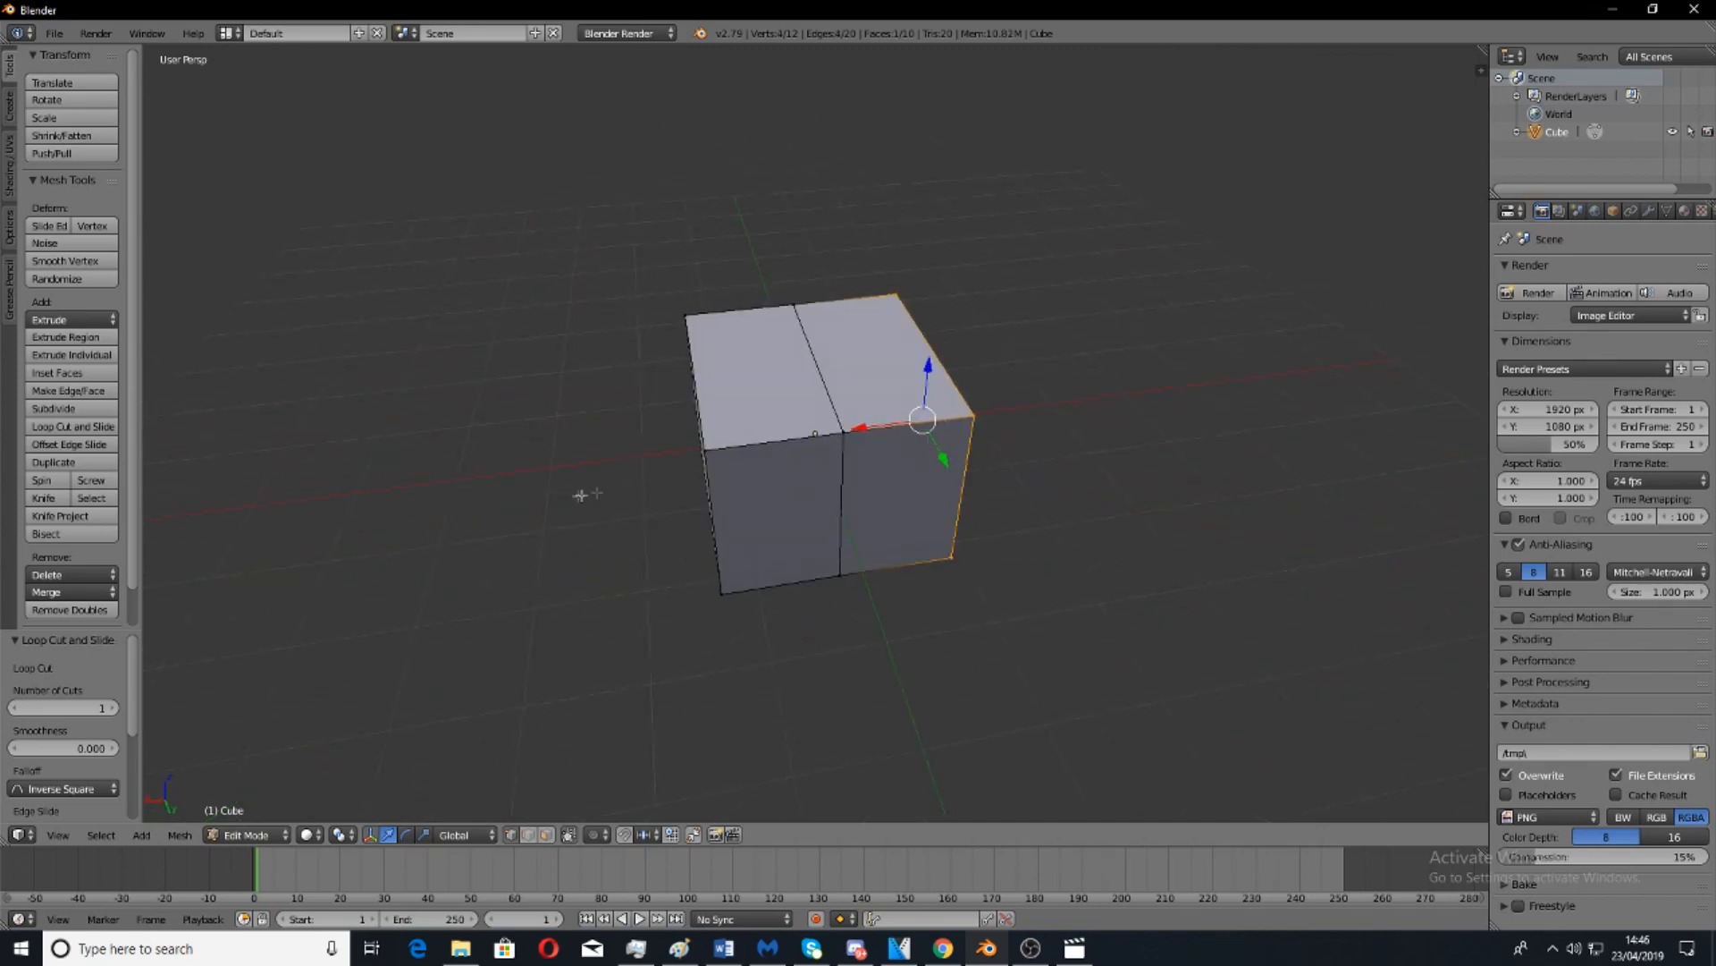
middle_click_drag(988, 491, 922, 396)
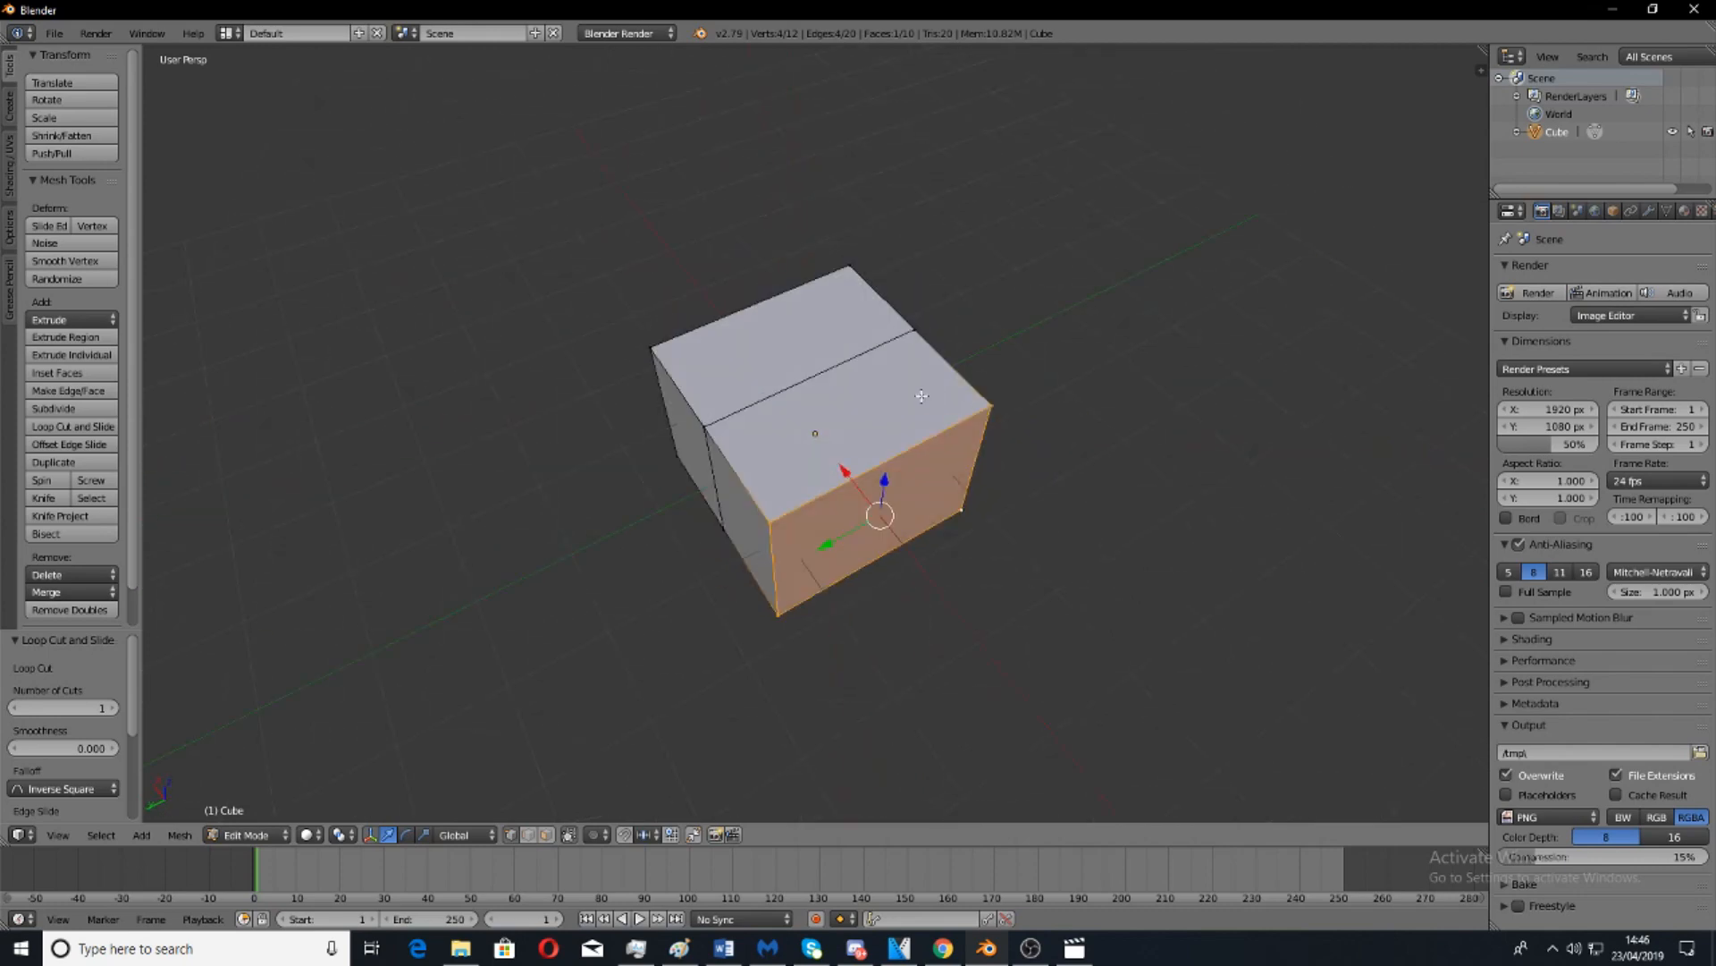
key("x")
left_click(921, 396)
Add a Mirror modifier on the X axis to the remaining half and enable Clipping.
middle_click_drag(922, 396, 1394, 358)
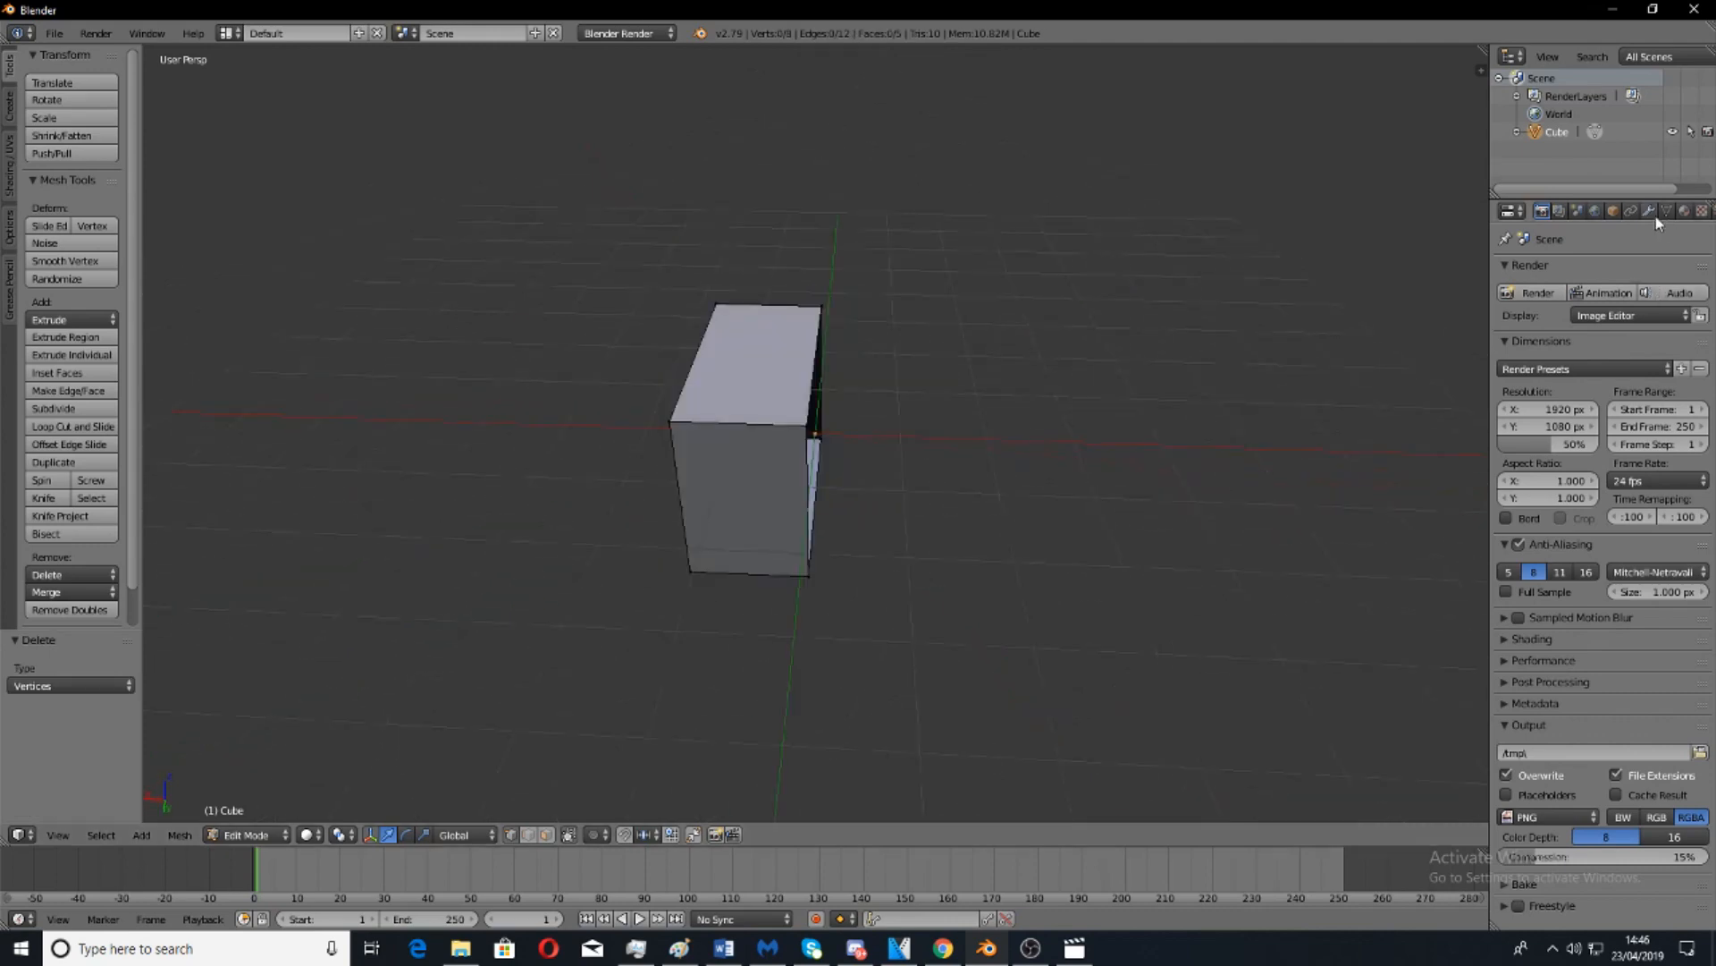
left_click(1649, 211)
left_click(1614, 271)
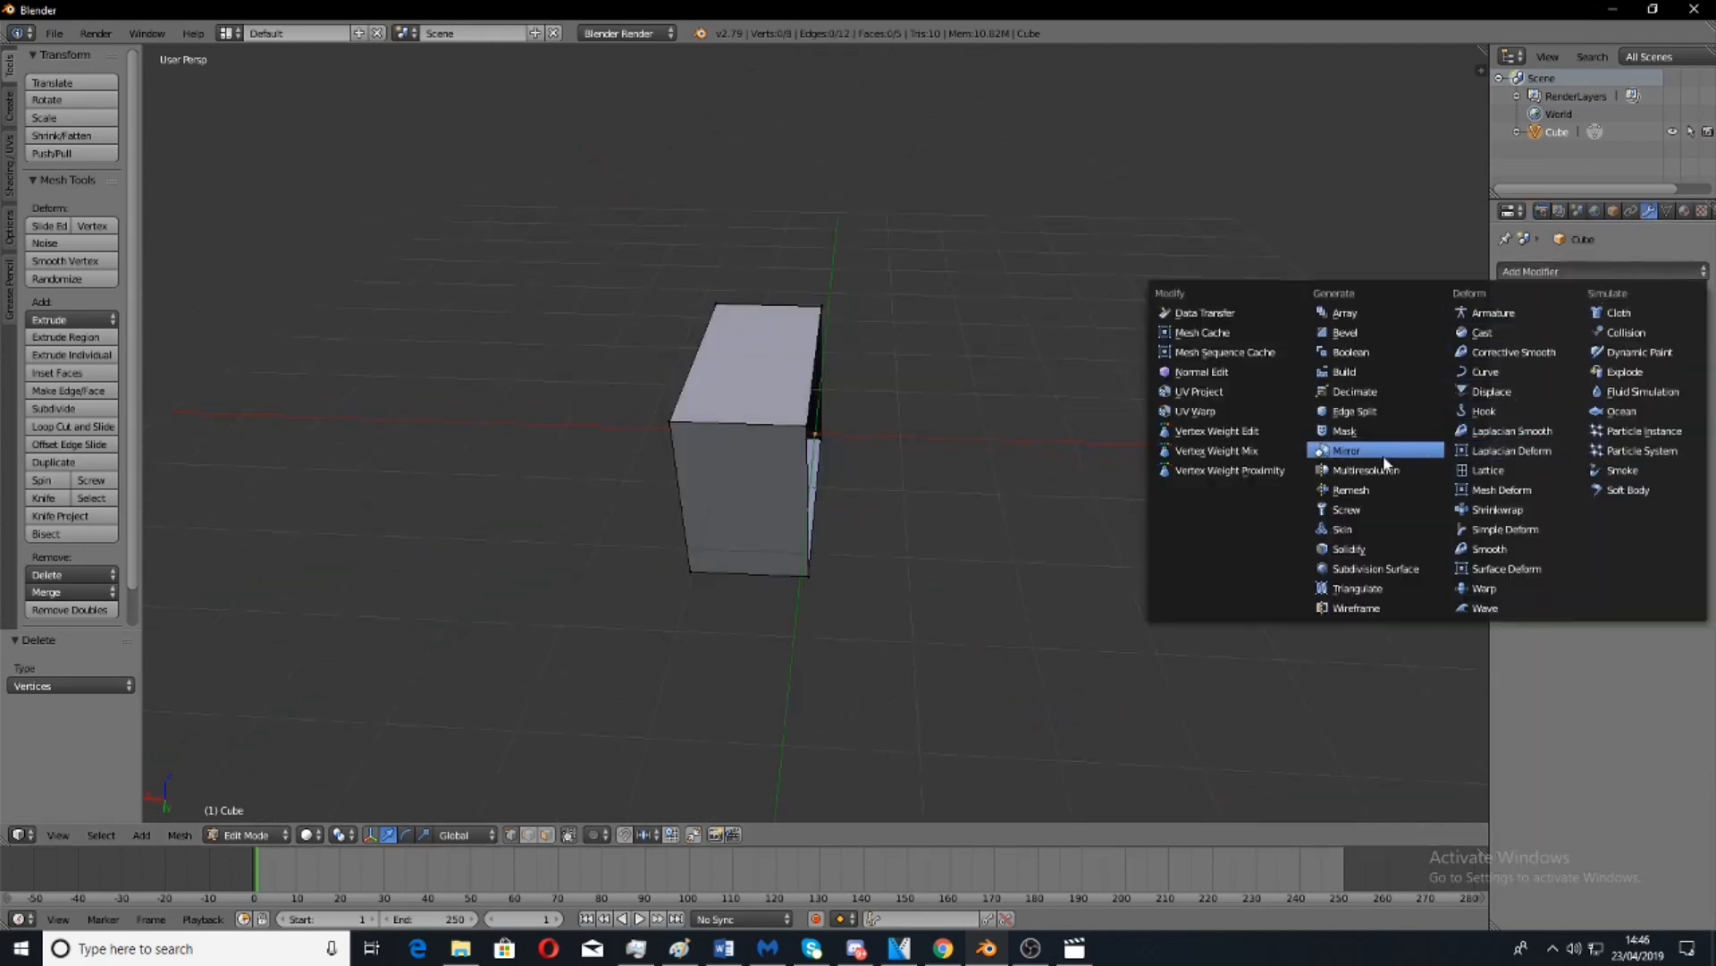
left_click(1341, 450)
middle_click_drag(1235, 423, 1252, 465)
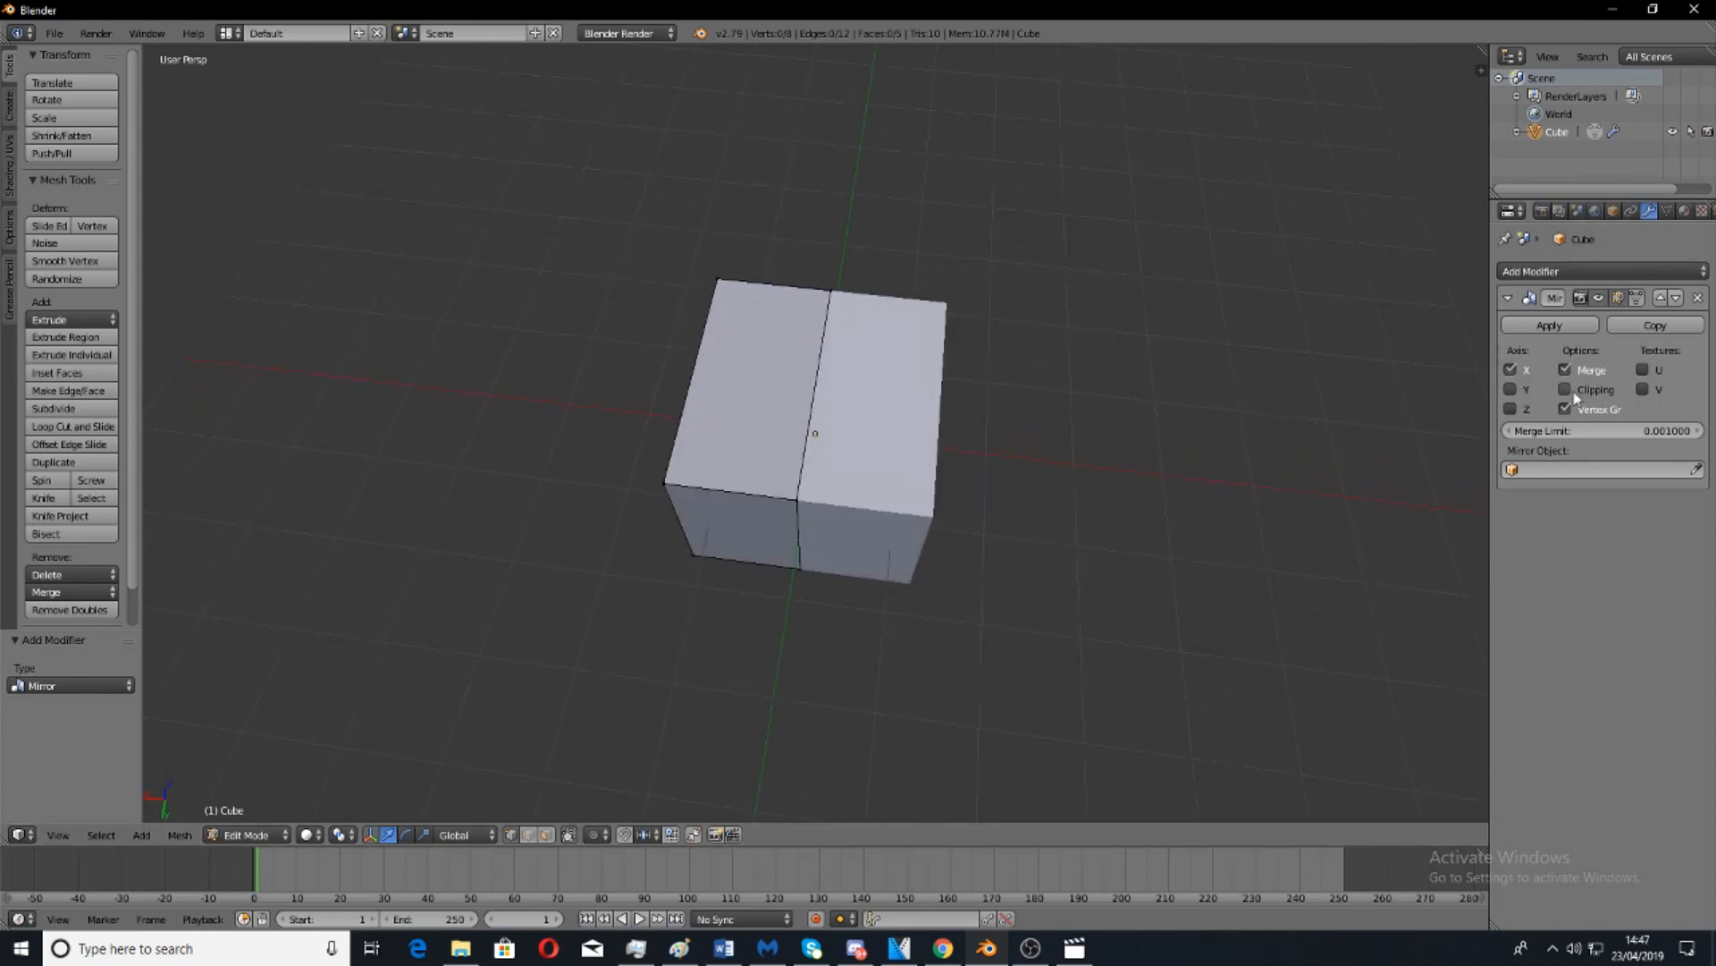
middle_click_drag(1104, 459, 1032, 513)
Try moving an upper outer corner vertex about 1 unit along X to test the mirroring, and undo the move.
scroll(1078, 392, "down", 4)
key("Tab")
key("Tab")
left_click_drag(736, 469, 705, 454)
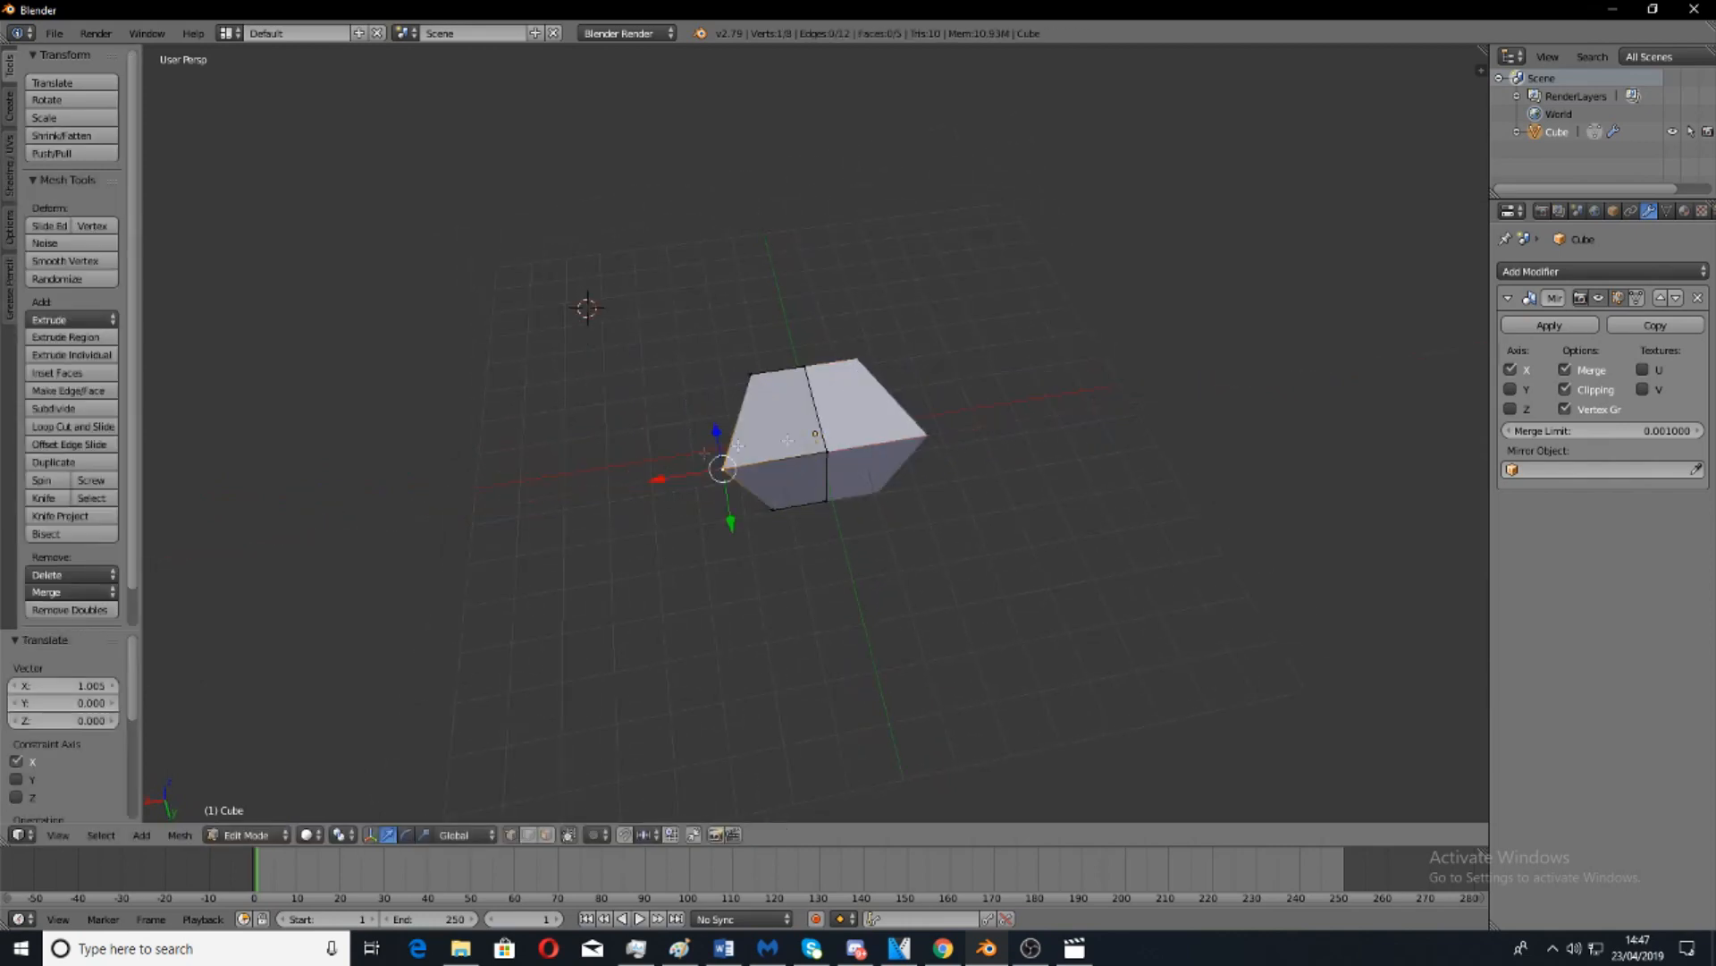
key("ctrl+z")
scroll(950, 450, "up", 3)
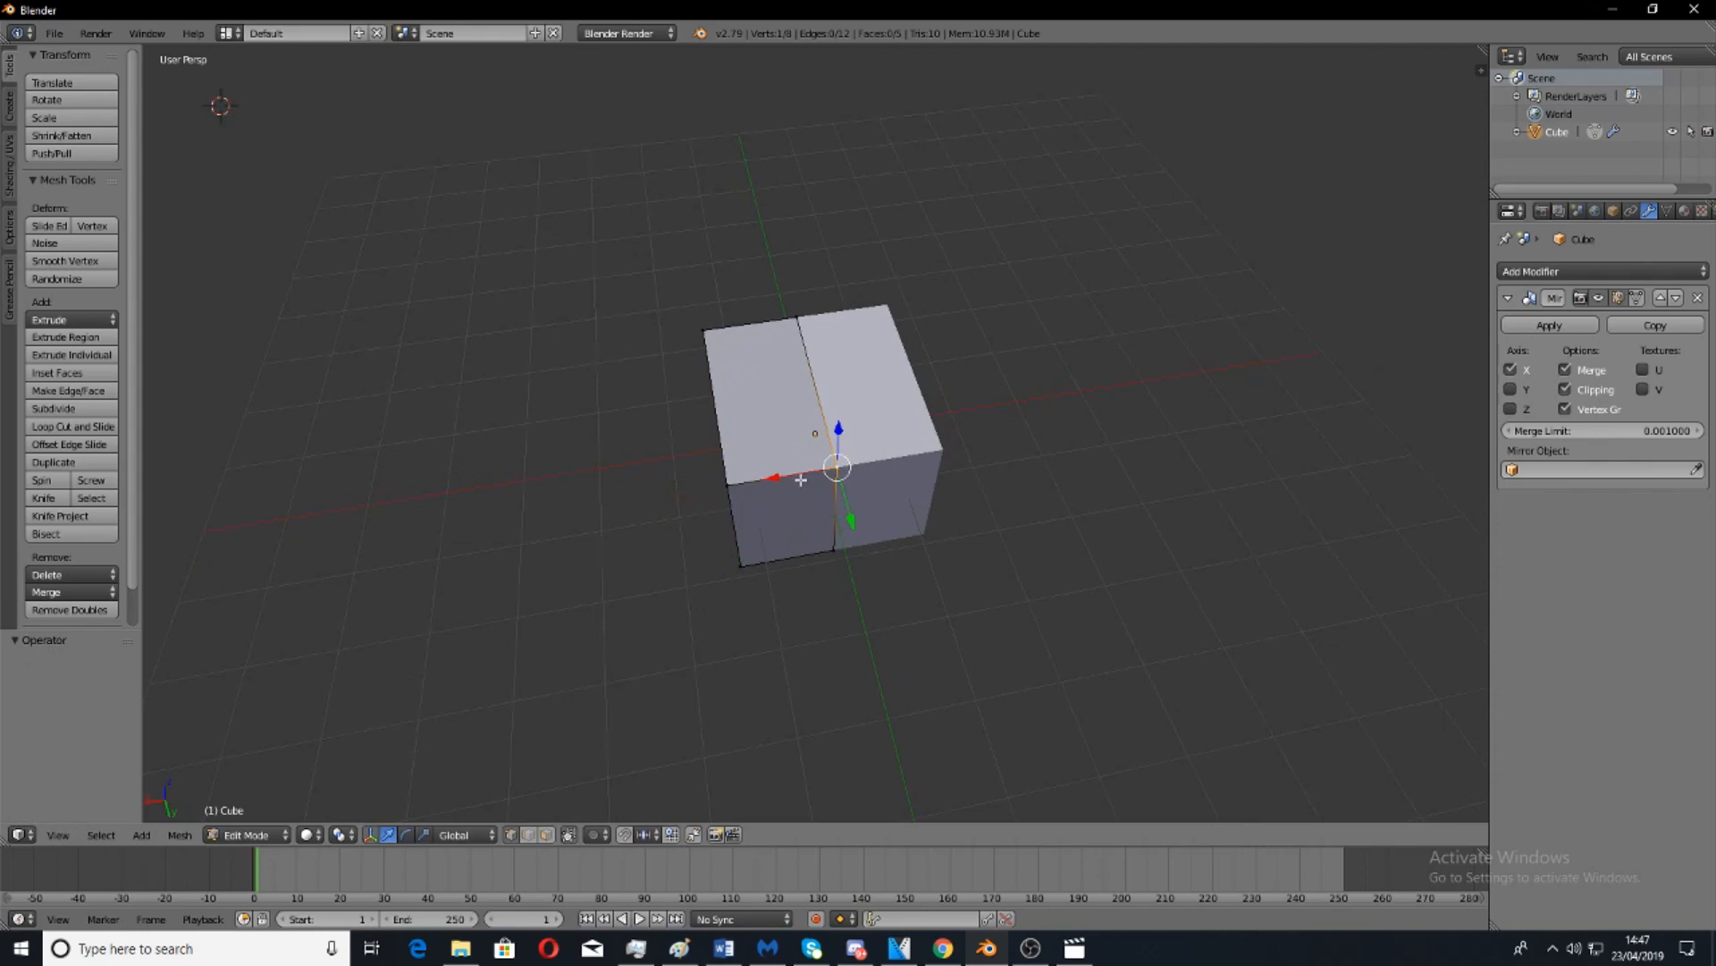
Try moving the upper front vertex on the centre seam along X to test the mirror clipping.
key("g")
left_click_drag(672, 478, 815, 477)
middle_click_drag(815, 477, 769, 436)
scroll(708, 537, "up", 4)
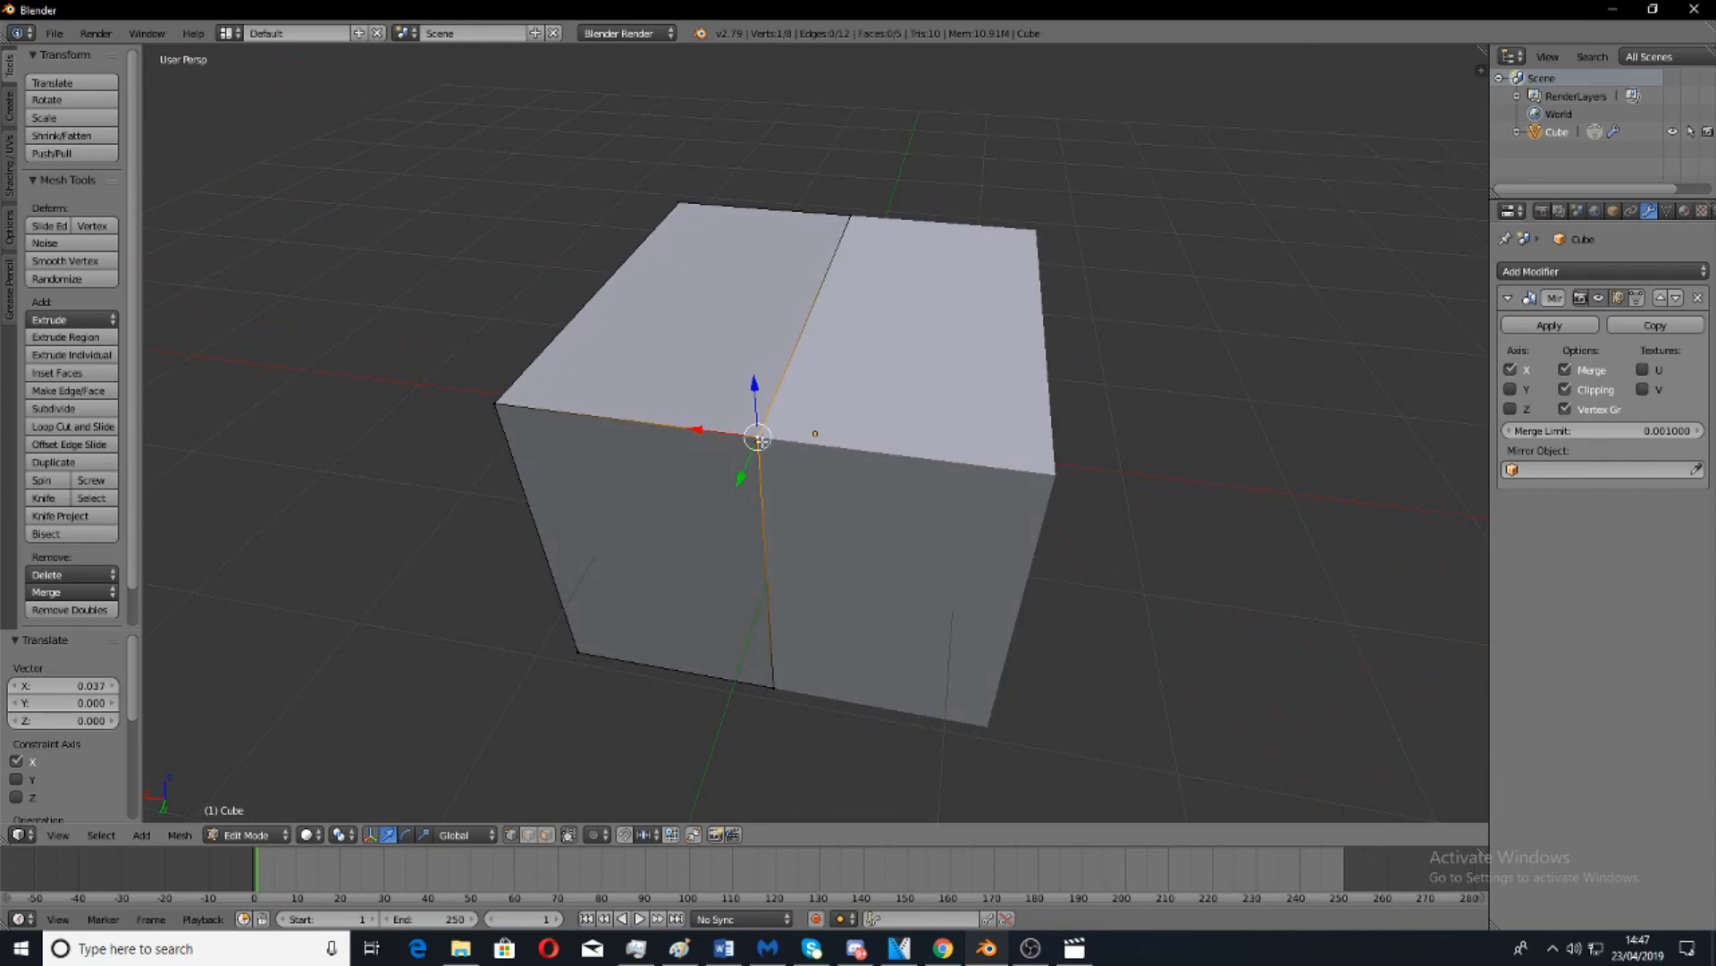
scroll(831, 368, "down", 3)
middle_click_drag(815, 408, 778, 464)
scroll(906, 510, "down", 2)
Add a lengthwise loop cut to the editable half of the box, offset towards the centre seam.
key("Tab")
key("Tab")
right_click(765, 456)
scroll(801, 452, "up", 1)
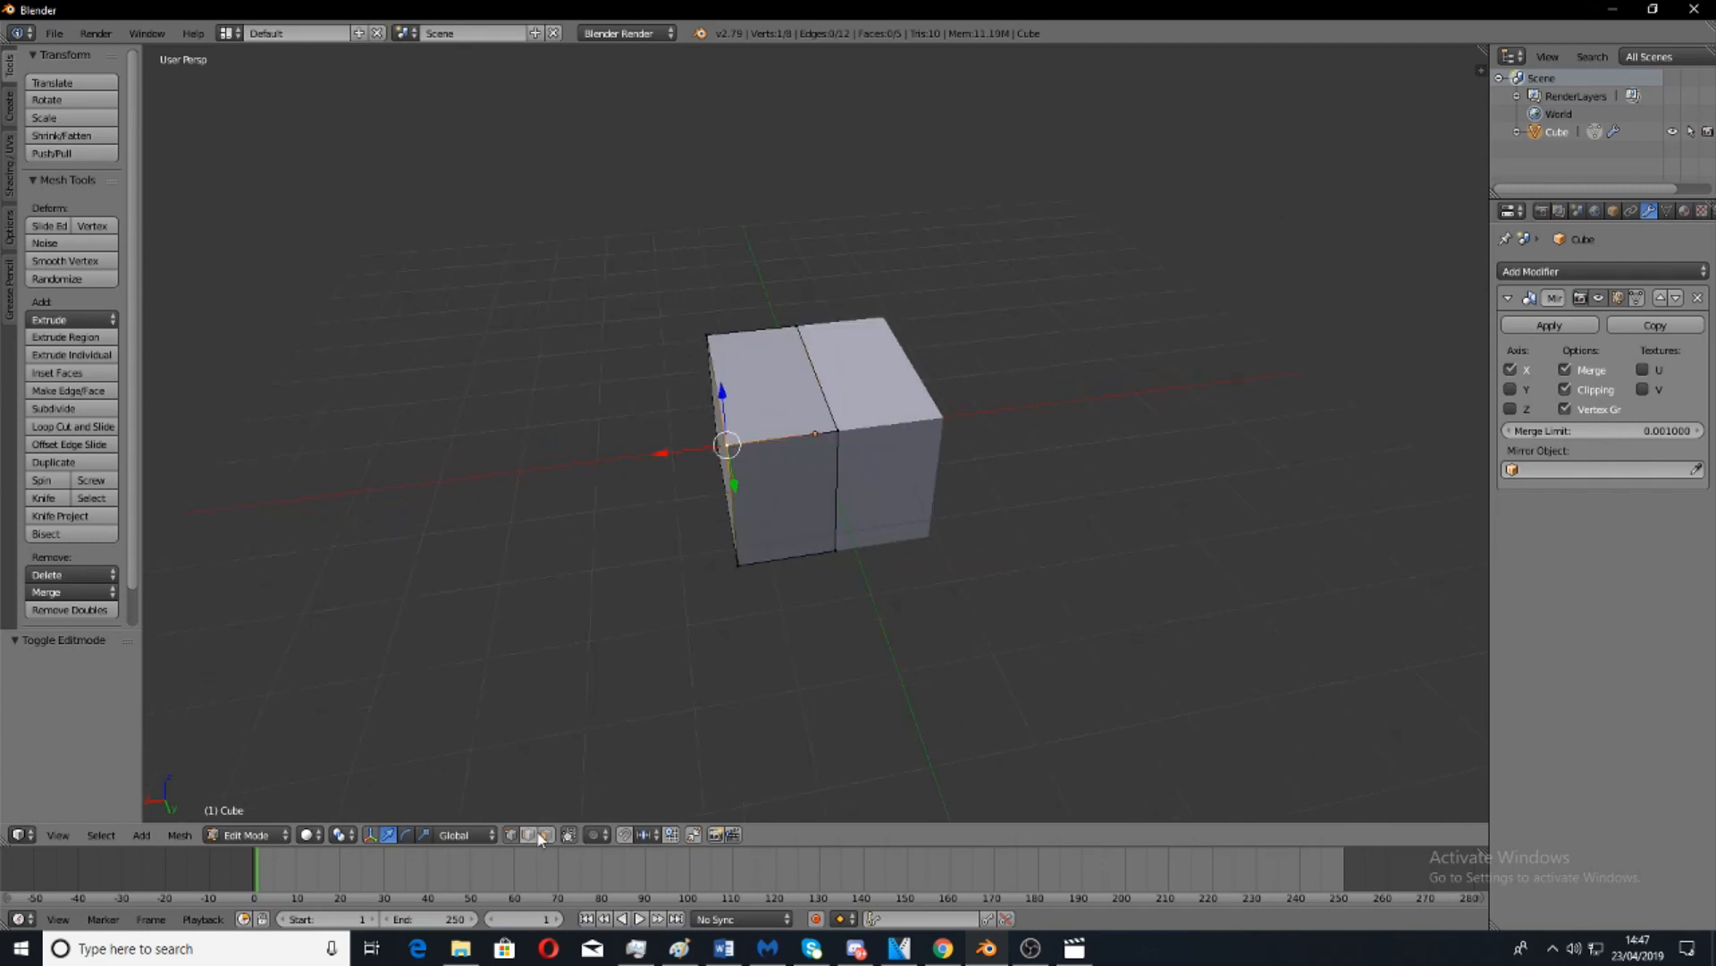
middle_click_drag(795, 484, 603, 743)
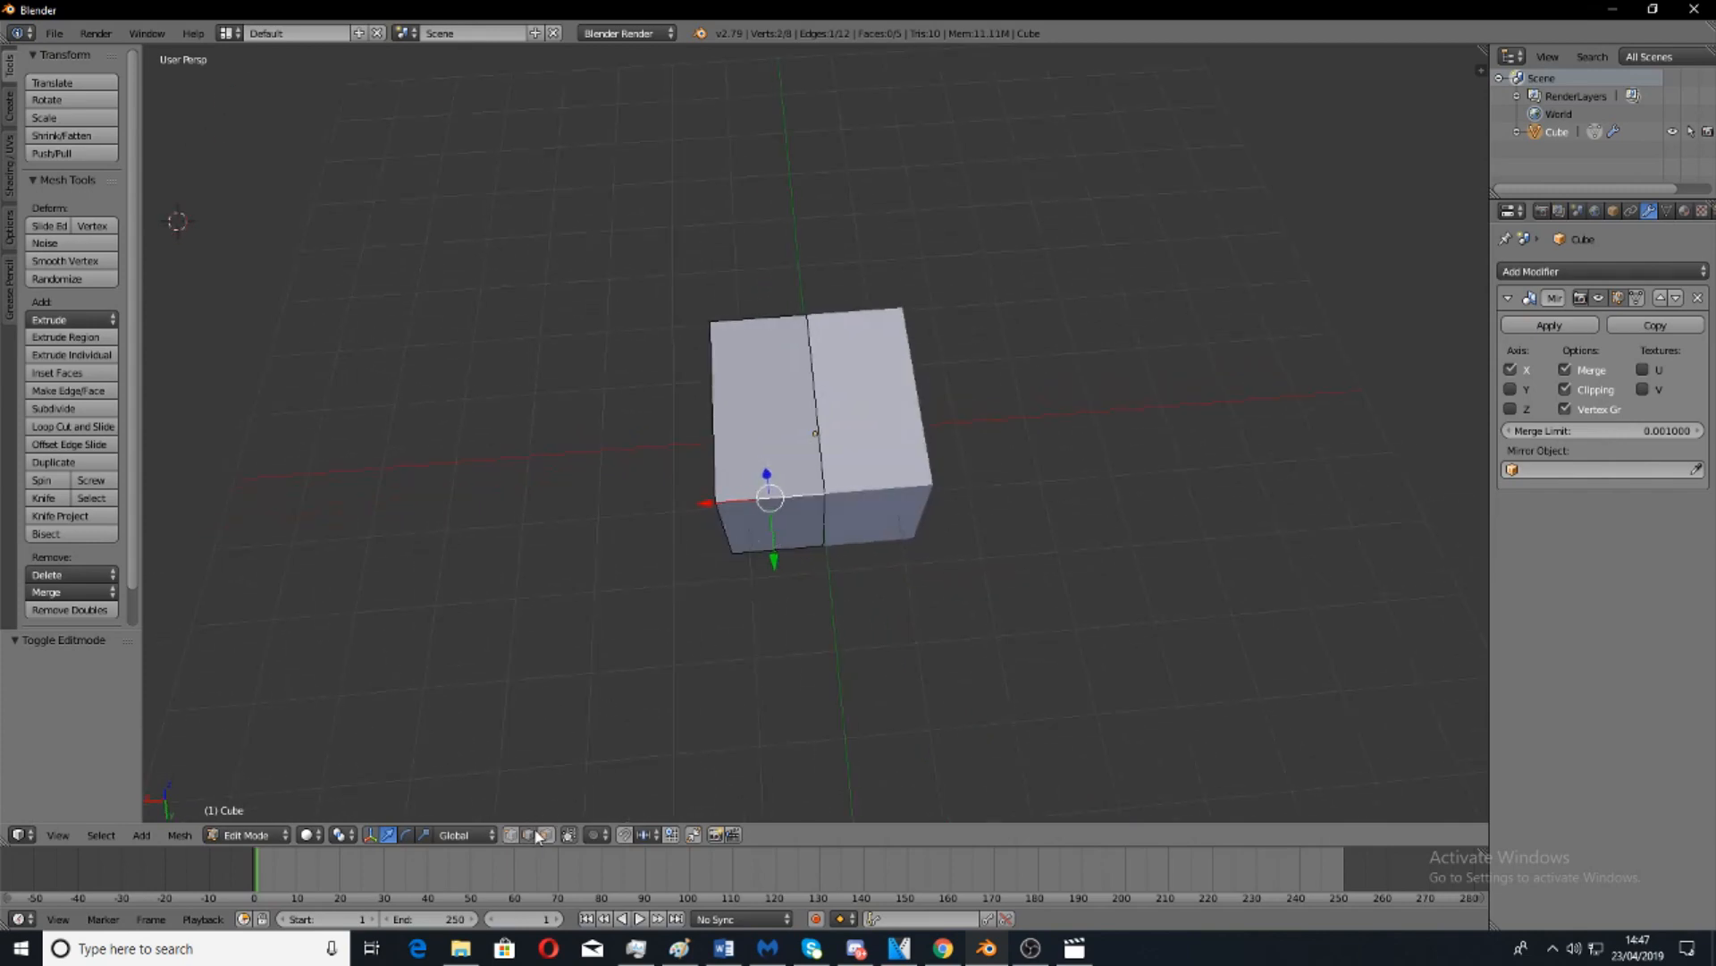
key("ctrl+r")
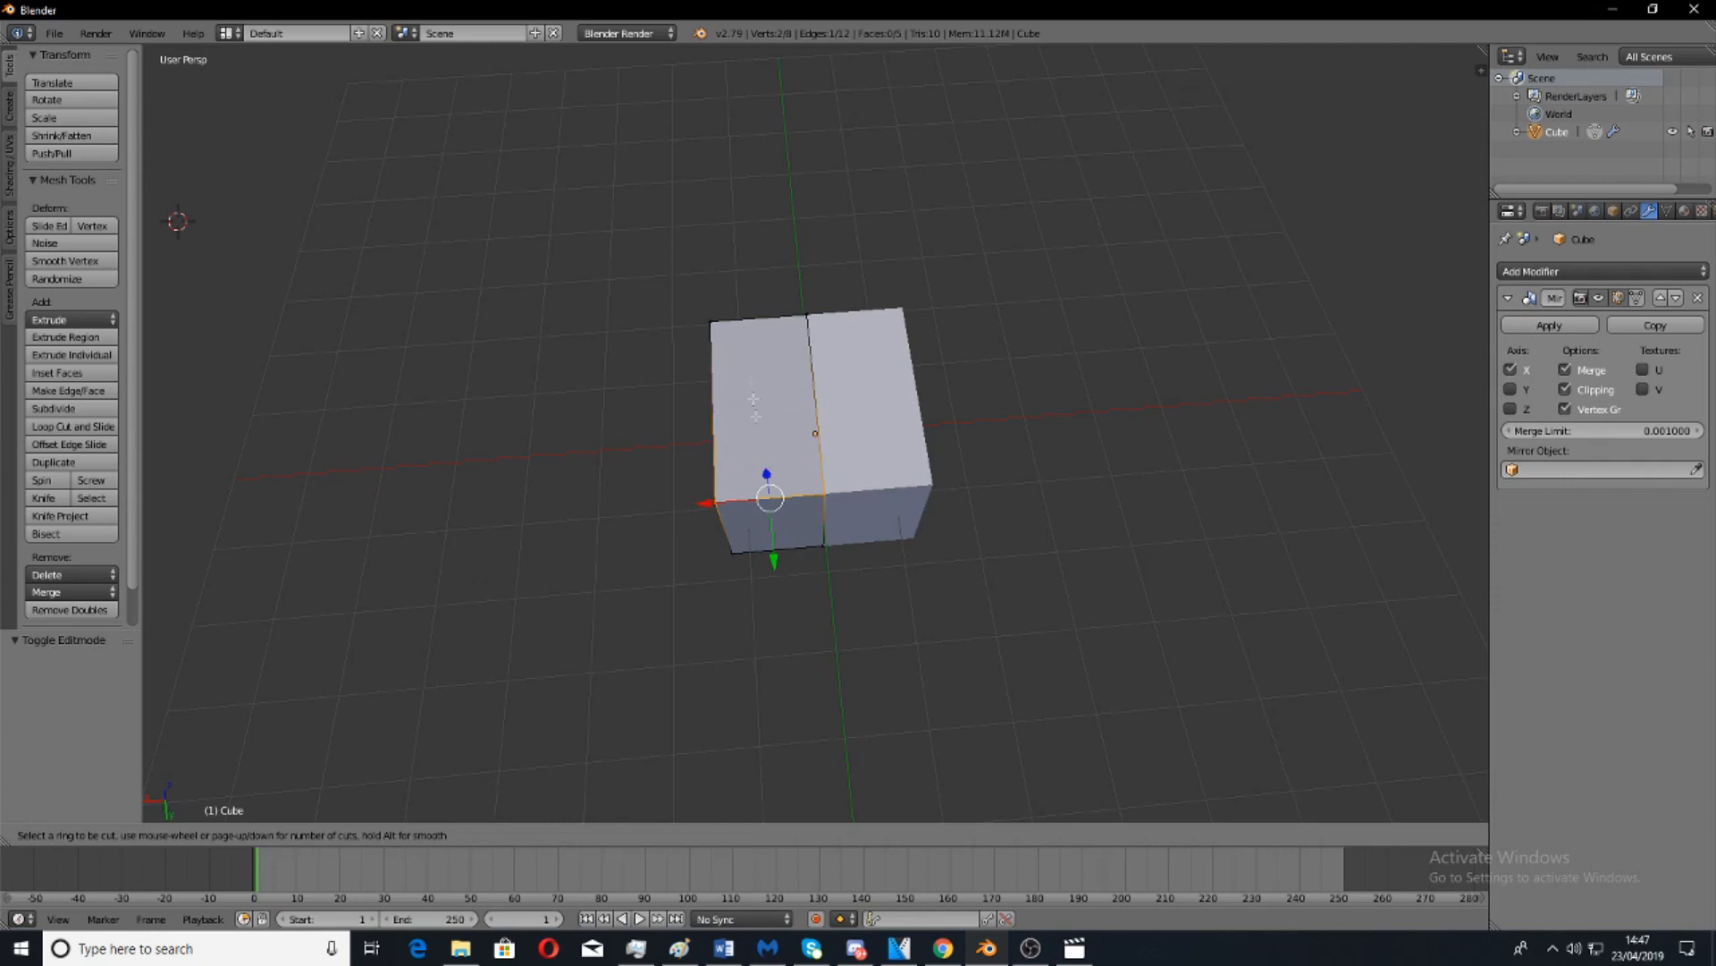
left_click(766, 508)
left_click(794, 570)
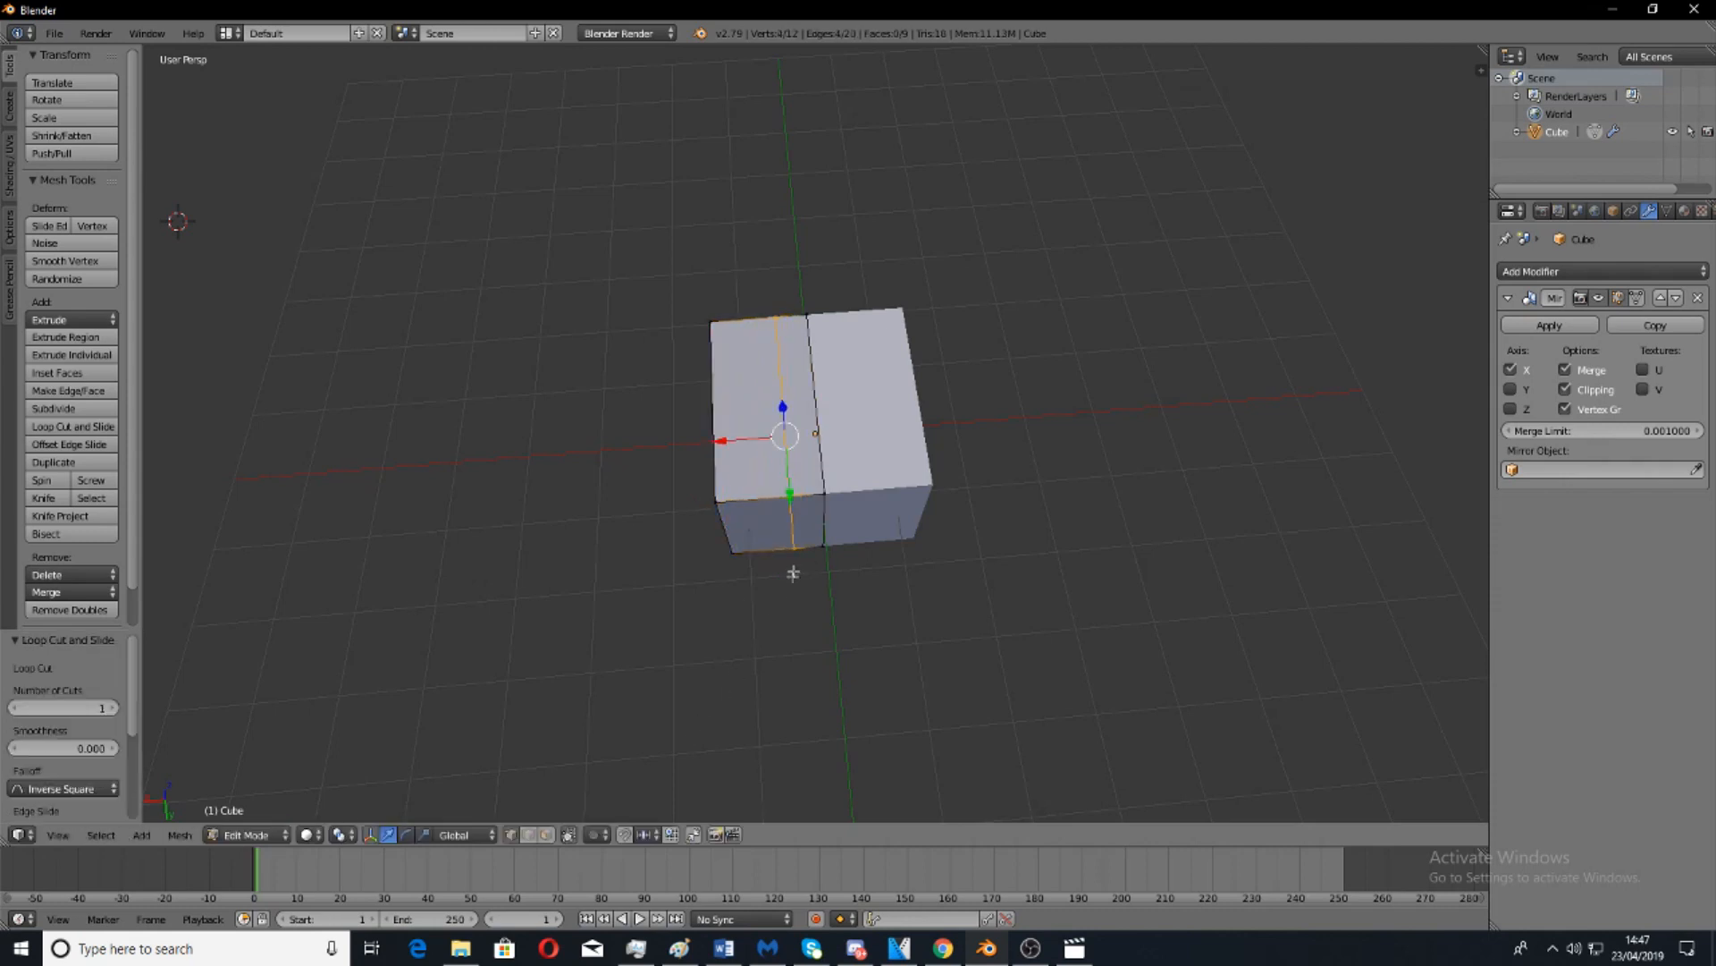
In face select mode, extrude the wider outer front face forward into a mirrored pair of arms.
left_click(547, 834)
left_click(756, 532)
key("e")
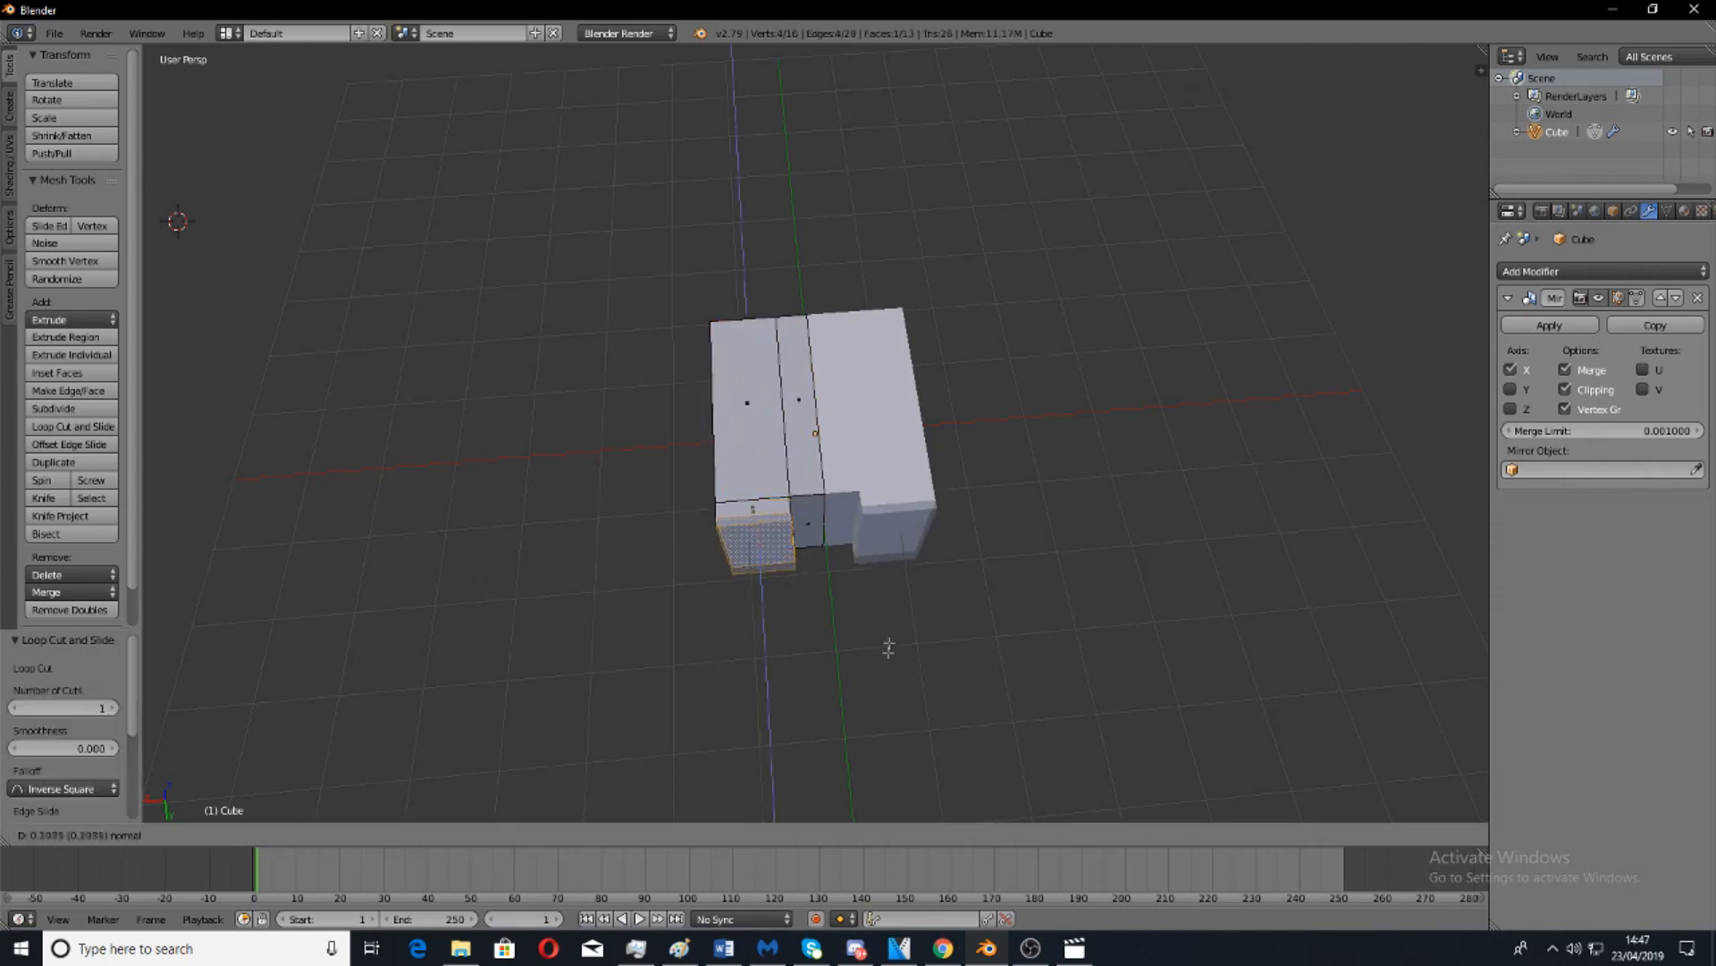
left_click(914, 669)
Add a single loop cut across the extruded arm, between its base and its end.
middle_click_drag(914, 668, 769, 581)
key("ctrl+r")
left_click(606, 475)
left_click(605, 474)
middle_click_drag(605, 475, 633, 510)
Extrude the inner side face at the arm's end about 1.62 units towards the mirrored arm.
right_click(592, 597)
left_click(547, 834)
right_click(617, 563)
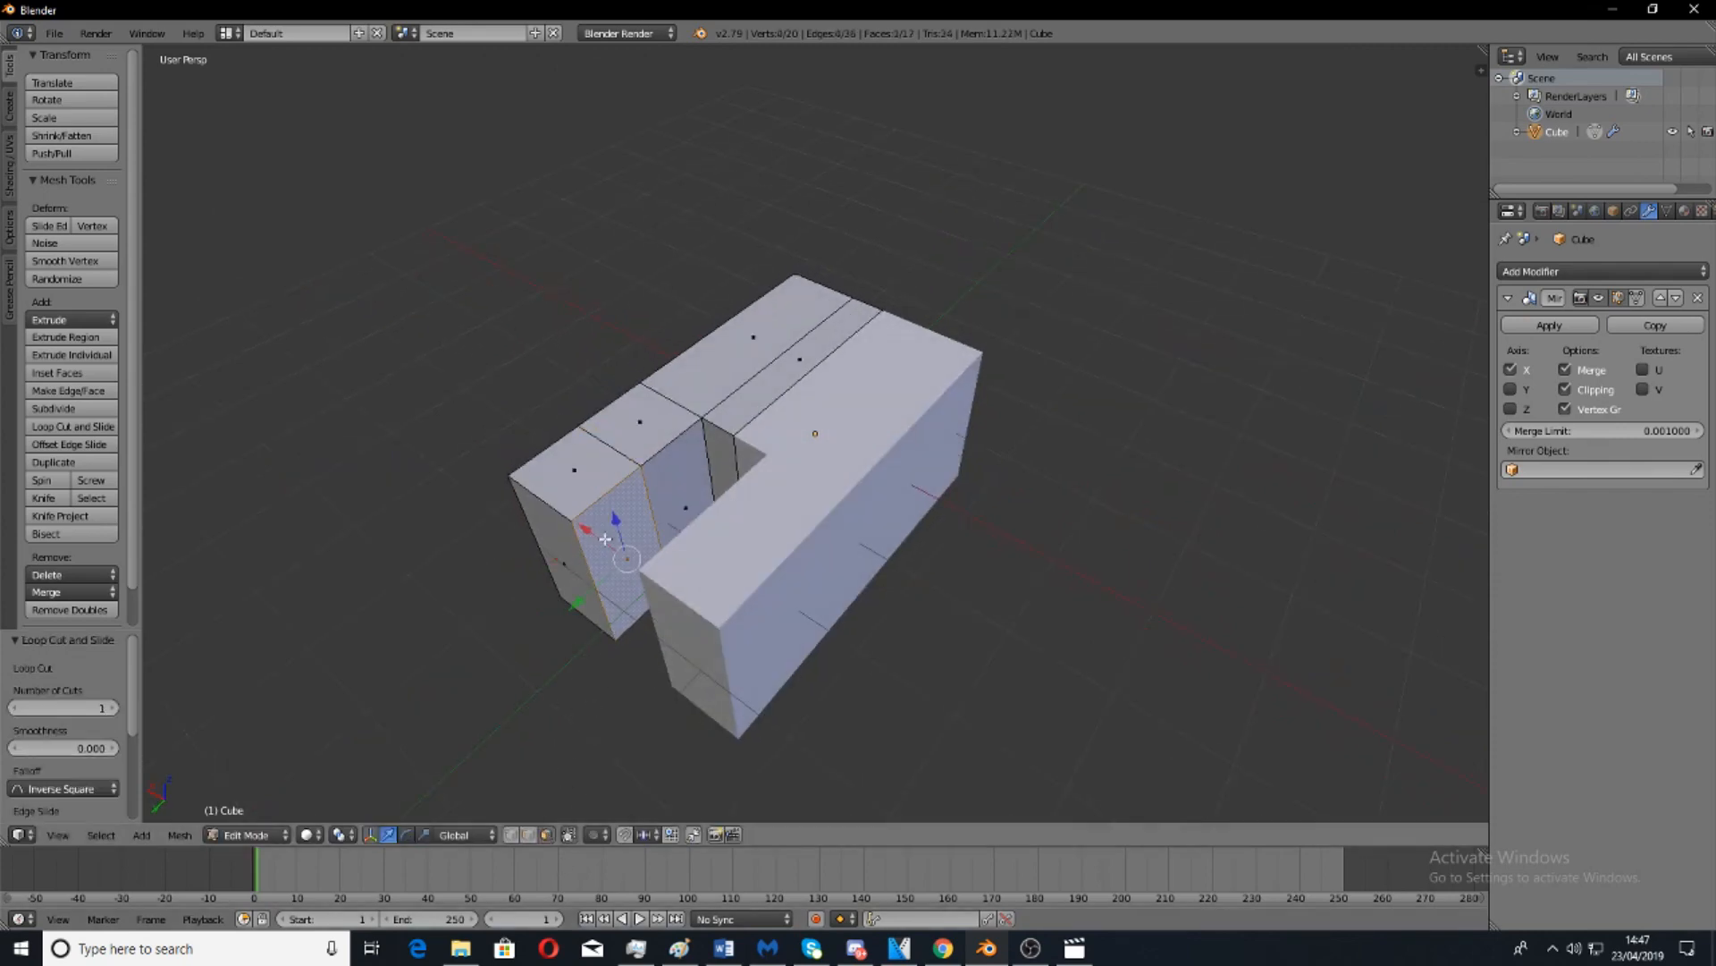
middle_click_drag(831, 537, 876, 526)
key("e")
left_click(954, 632)
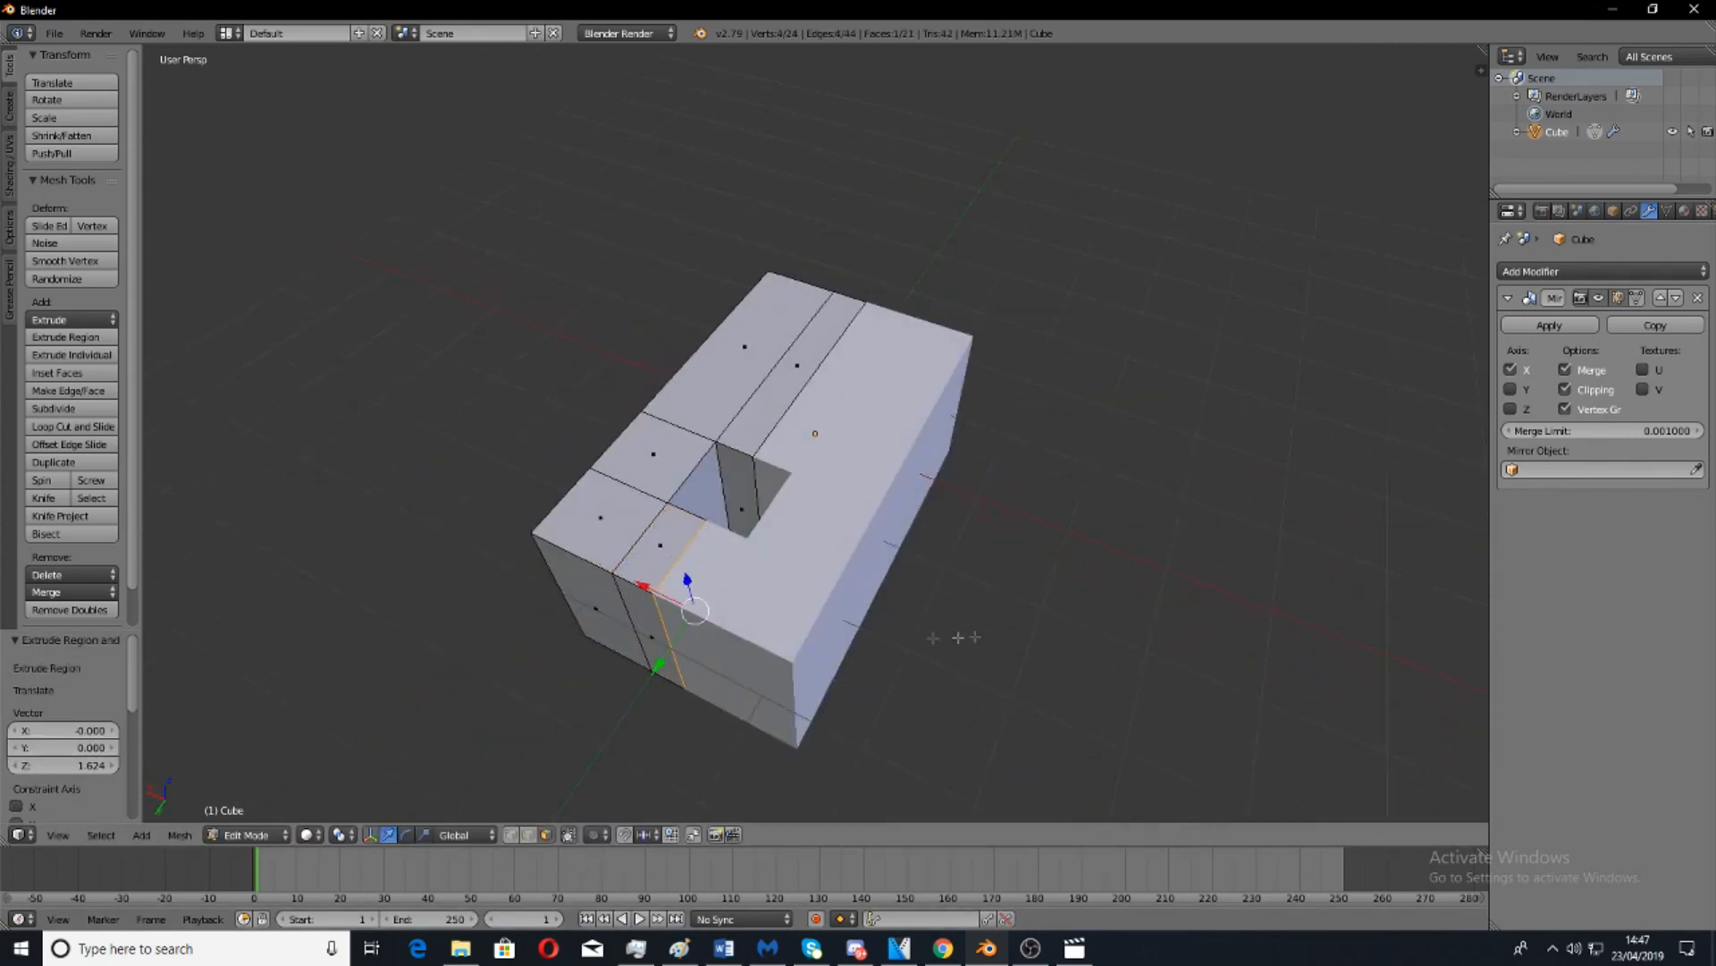
middle_click_drag(954, 632, 883, 526)
Move the extruded bridging face about 0.35 units along X and delete its vertices.
middle_click_drag(849, 413, 910, 530)
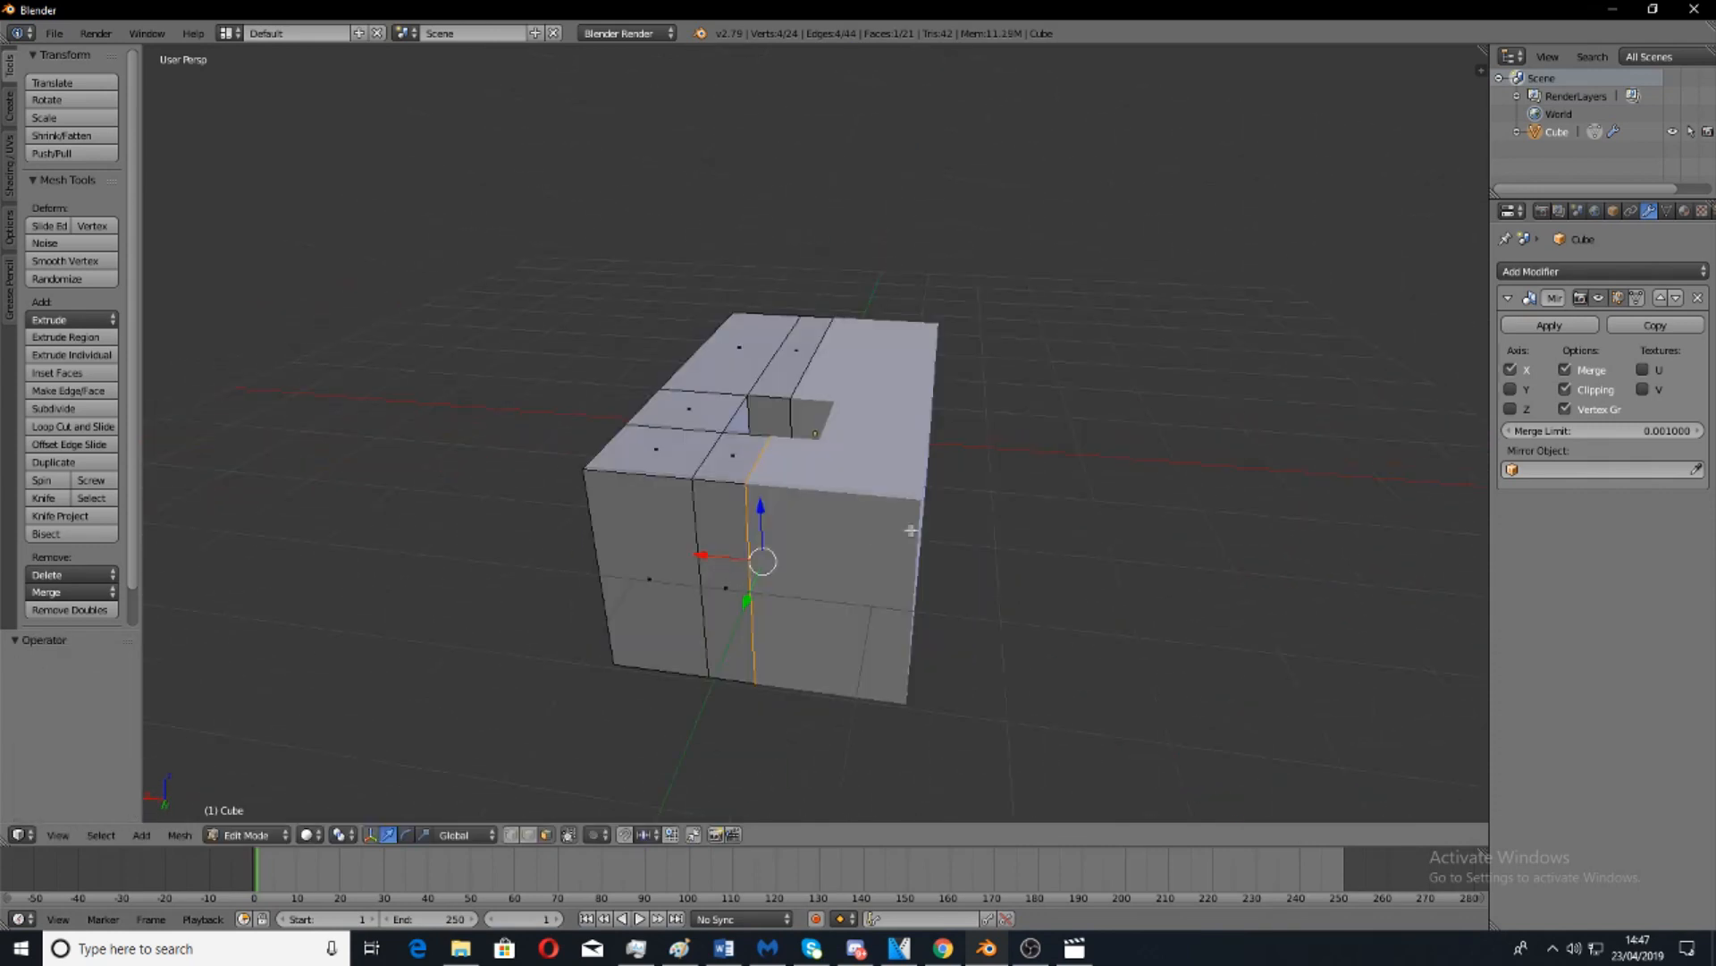
left_click_drag(712, 556, 726, 554)
scroll(726, 554, "up", 4)
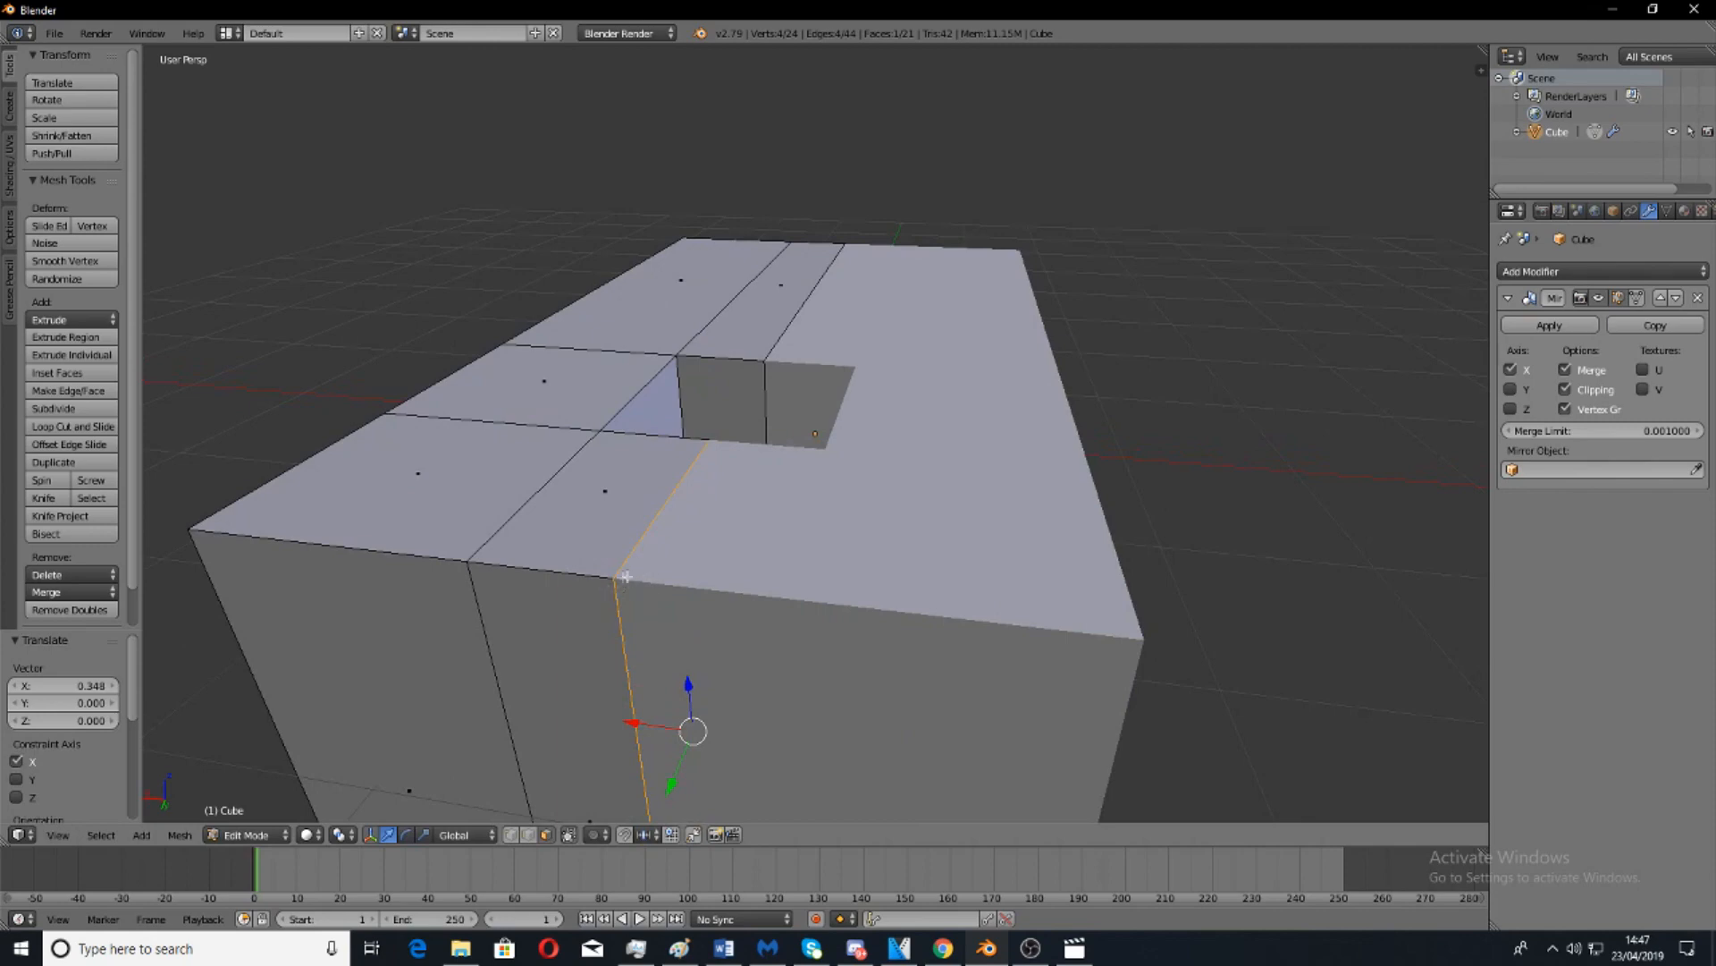
middle_click_drag(903, 520, 965, 580)
scroll(965, 580, "down", 5)
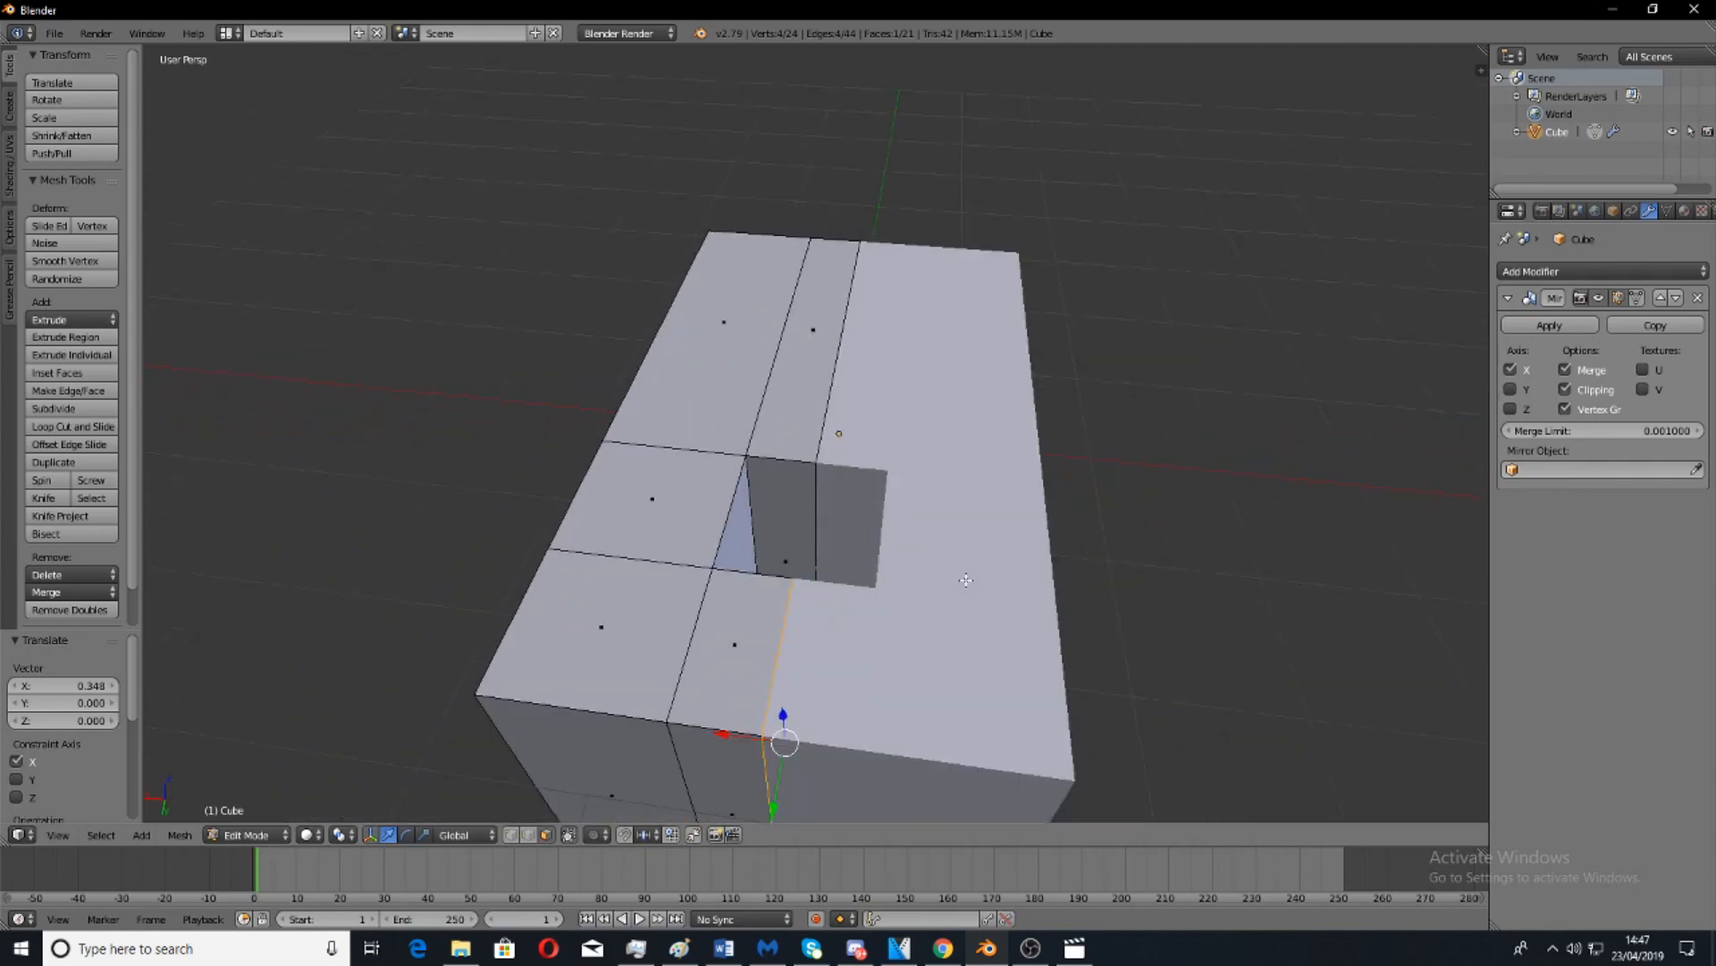
key("x")
left_click(965, 581)
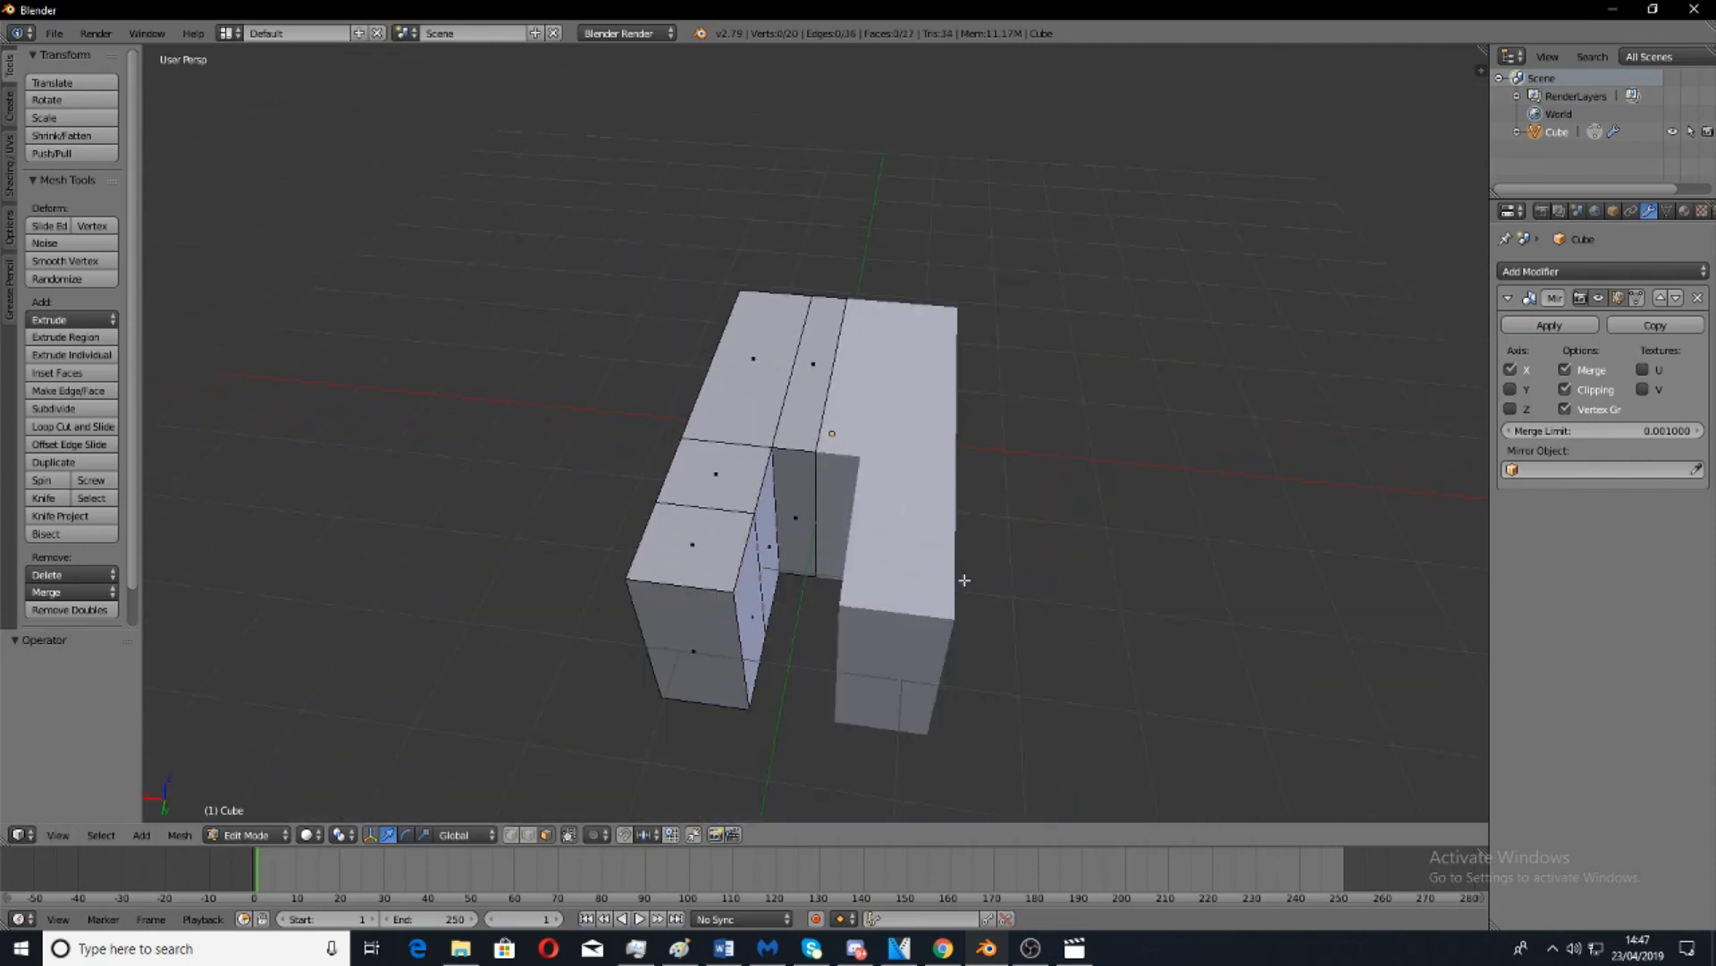
Undo the deletion, the face extrusions and the loop cuts, back to the plain mirrored box.
key("ctrl+z")
key("ctrl+z")
key("ctrl+z")
key("ctrl+z")
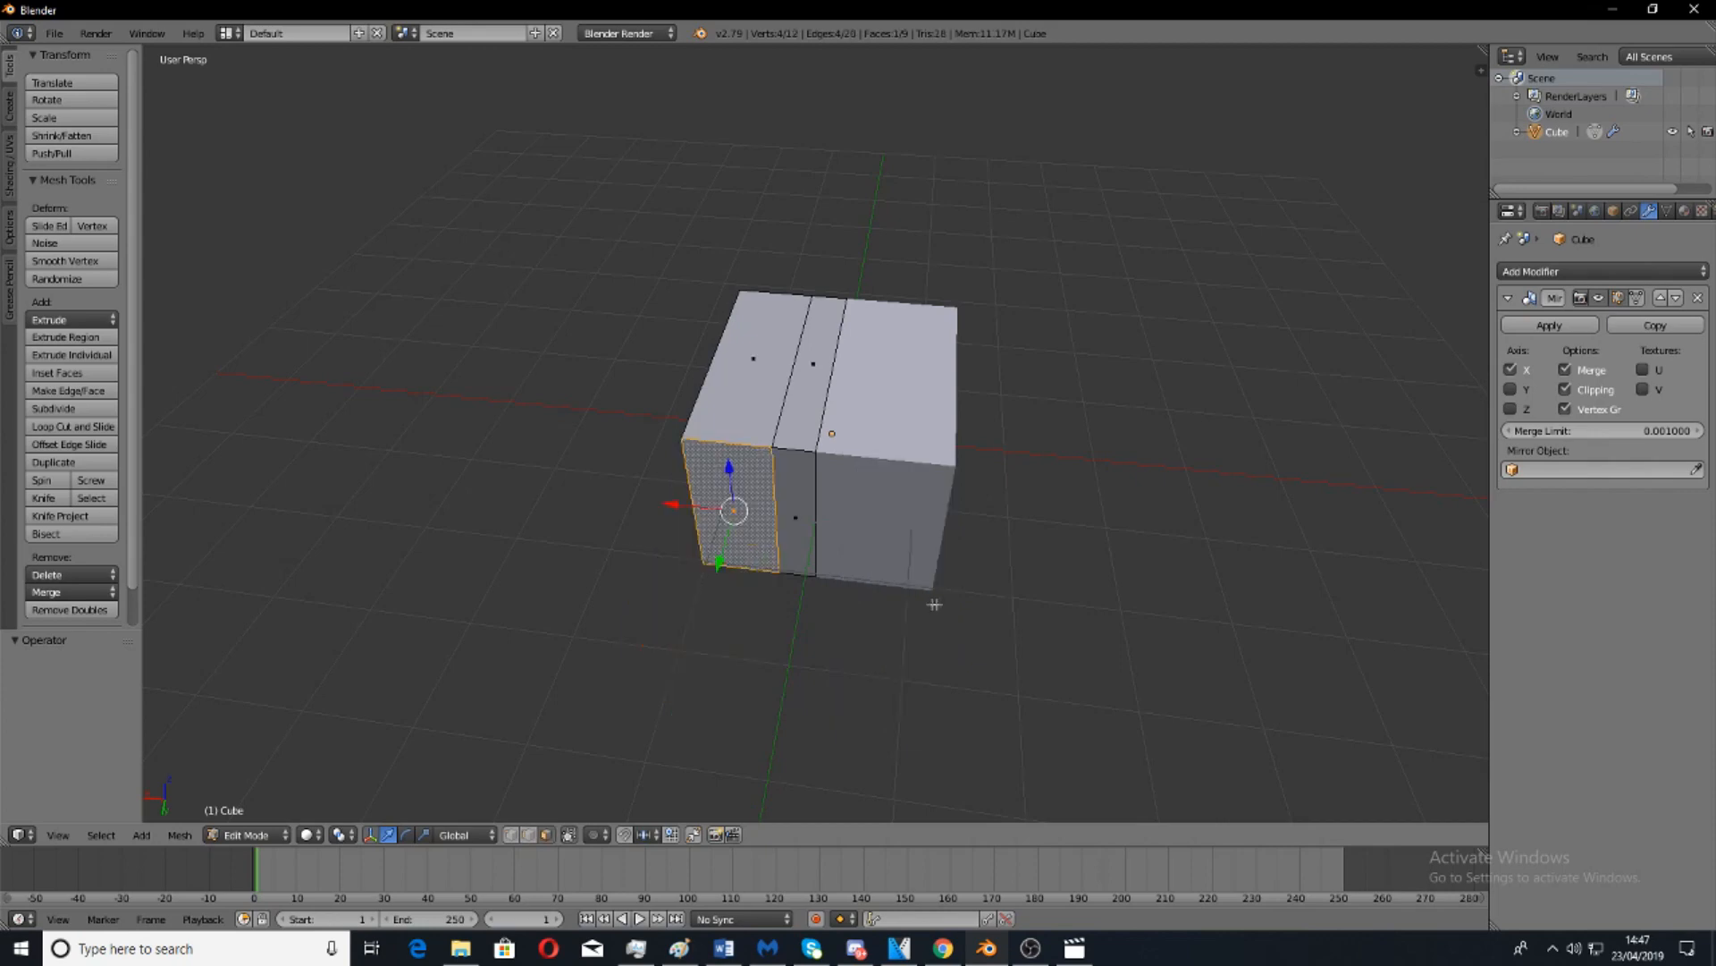
middle_click_drag(935, 598, 1081, 513)
key("a")
key("ctrl+z")
middle_click_drag(865, 554, 719, 771)
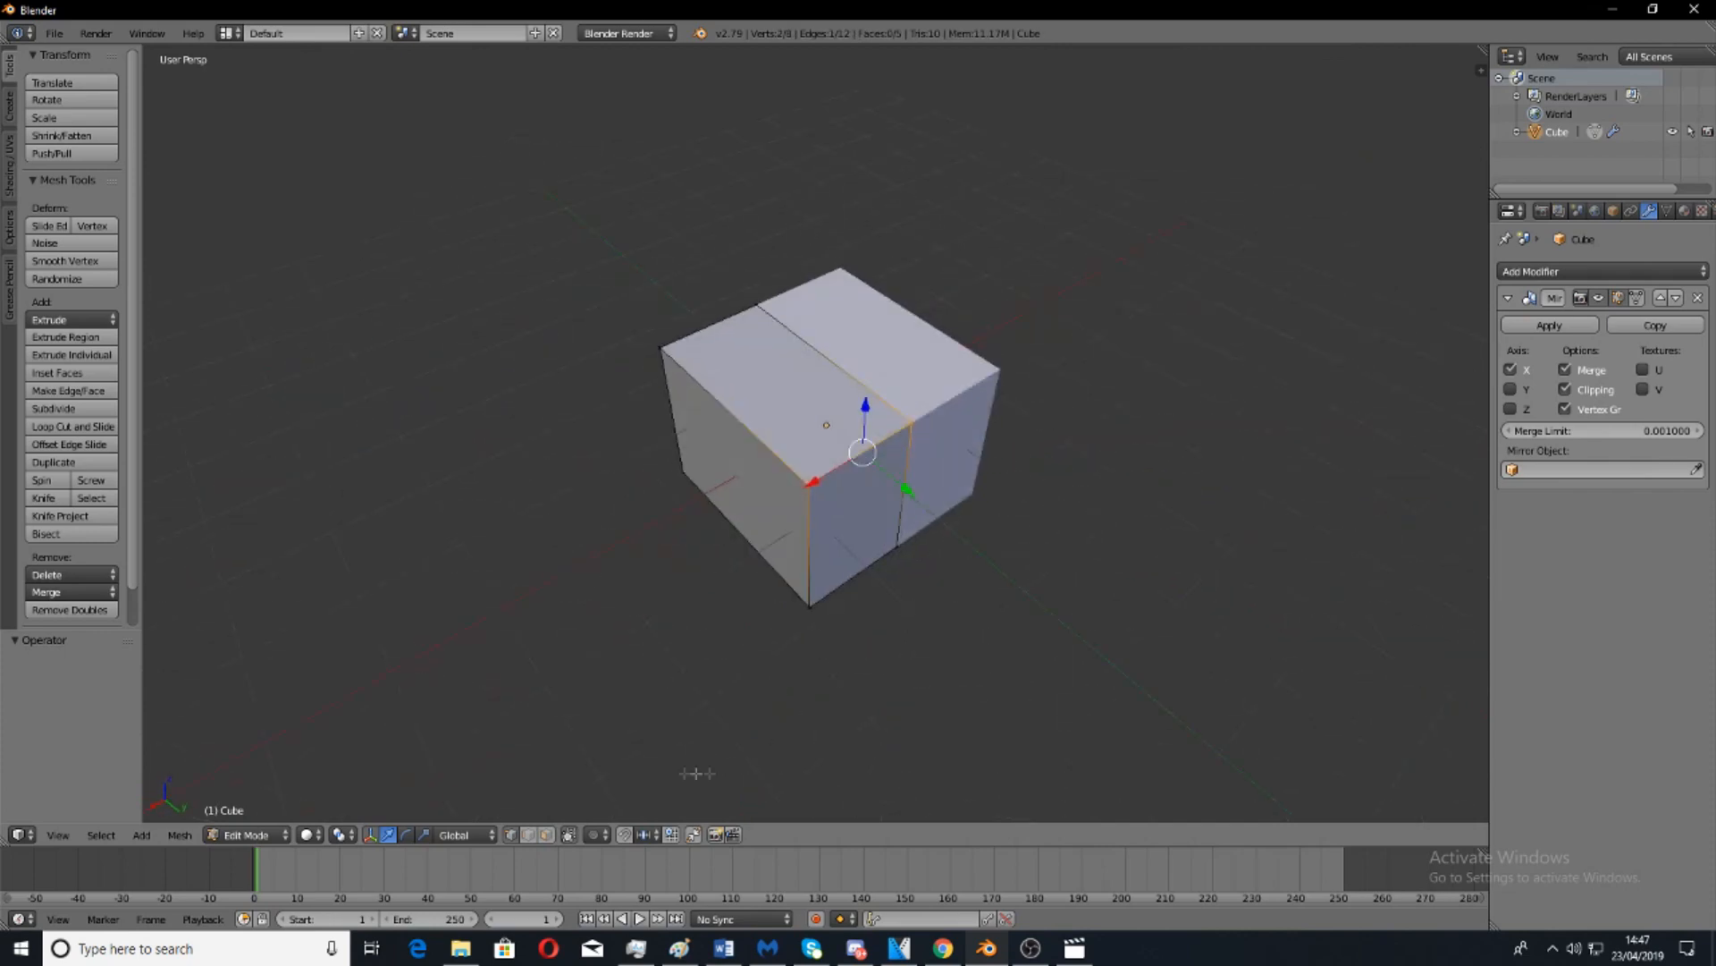
Switch to face select mode and select all faces of the editable half of the box.
left_click(548, 835)
key("Tab")
key("Tab")
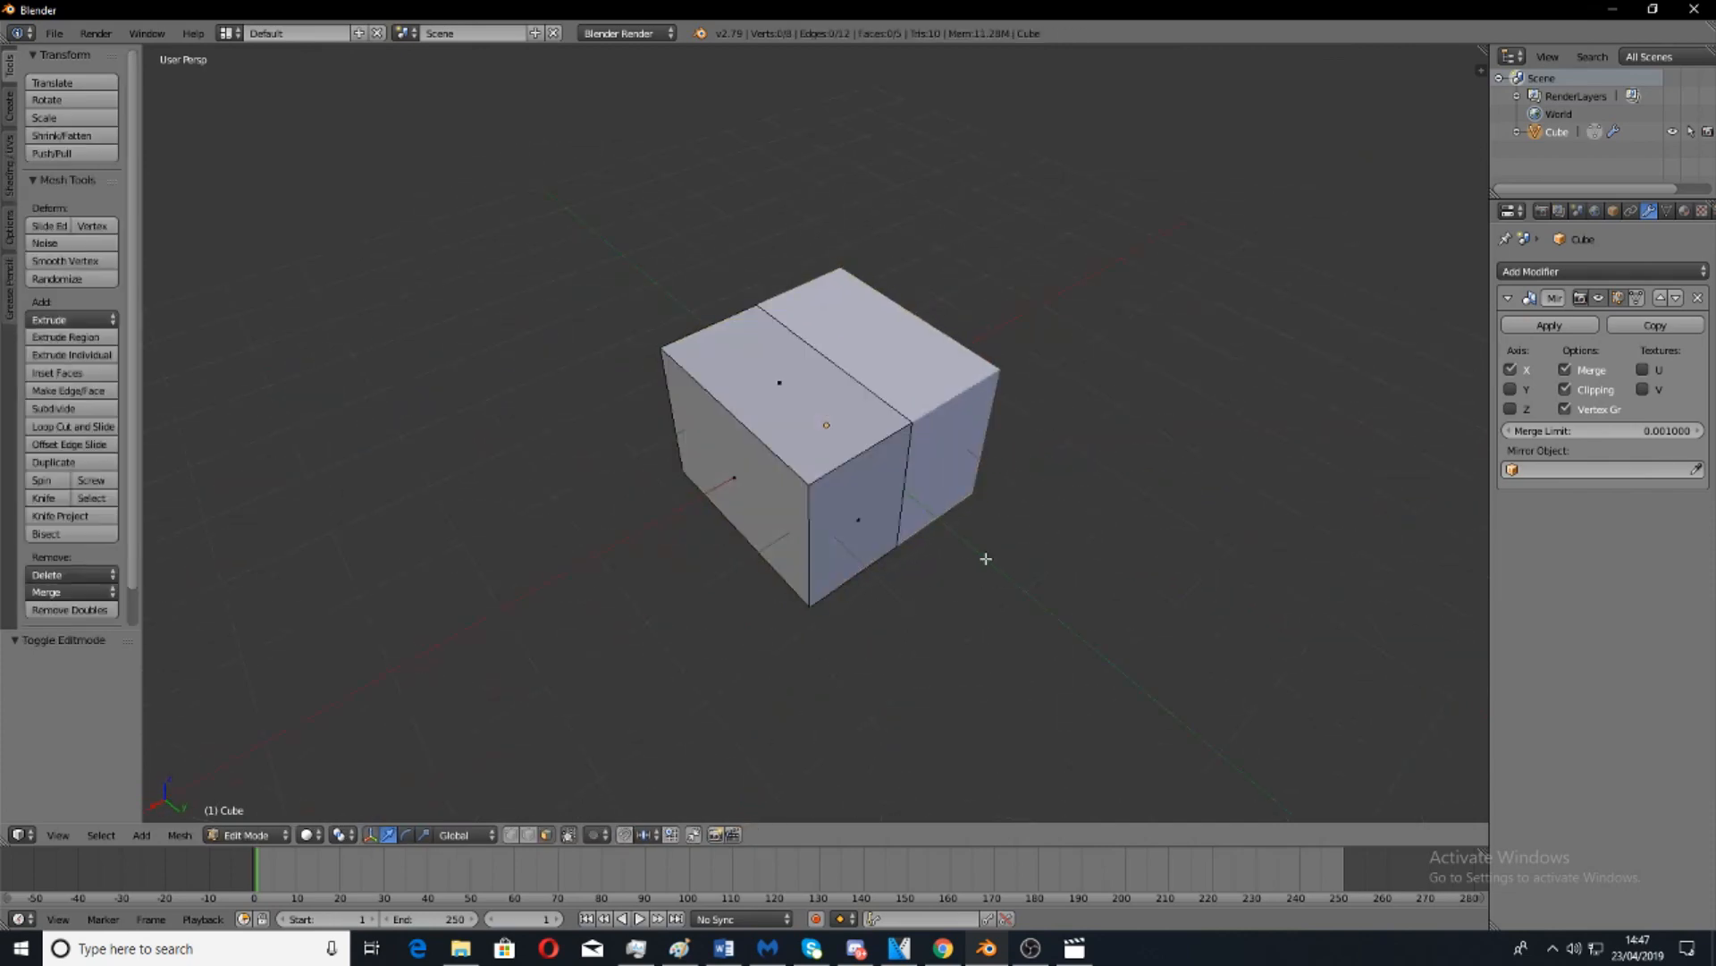
key("a")
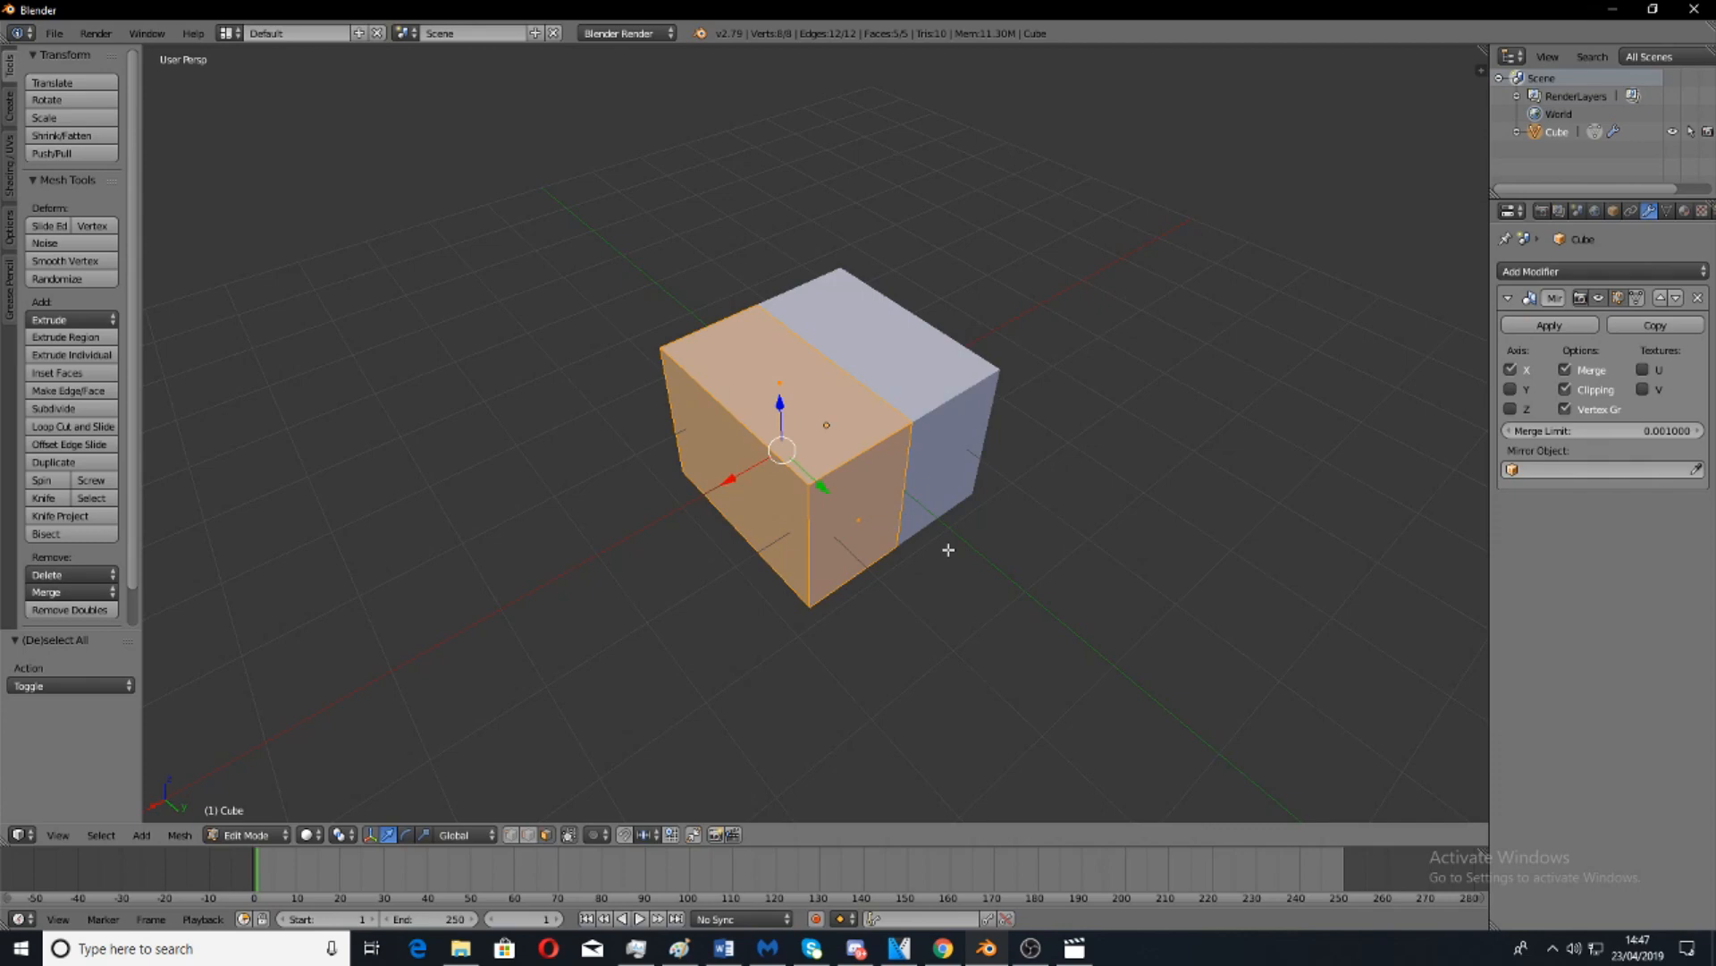
Scale all selected faces of the editable half up uniformly by about 1.09.
key("s")
left_click(973, 541)
middle_click_drag(973, 541, 923, 501)
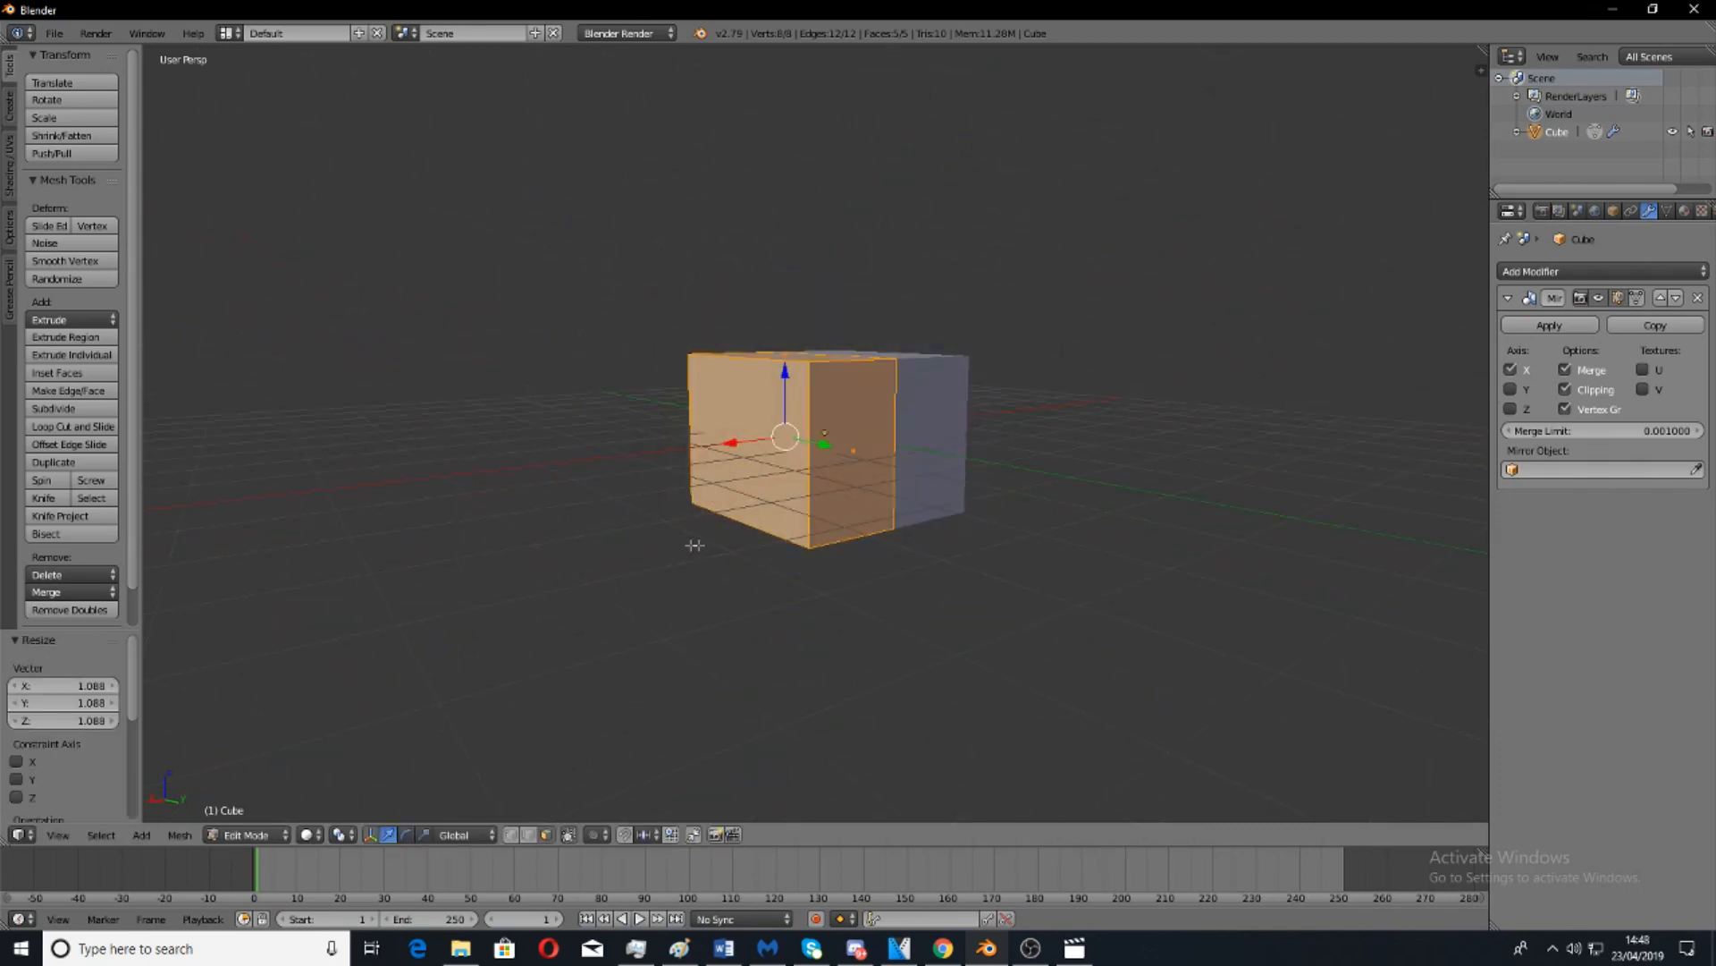
Select the box's outer side face and move it outward along the X axis.
middle_click_drag(680, 545, 796, 497)
right_click(796, 497)
key("g")
key("x")
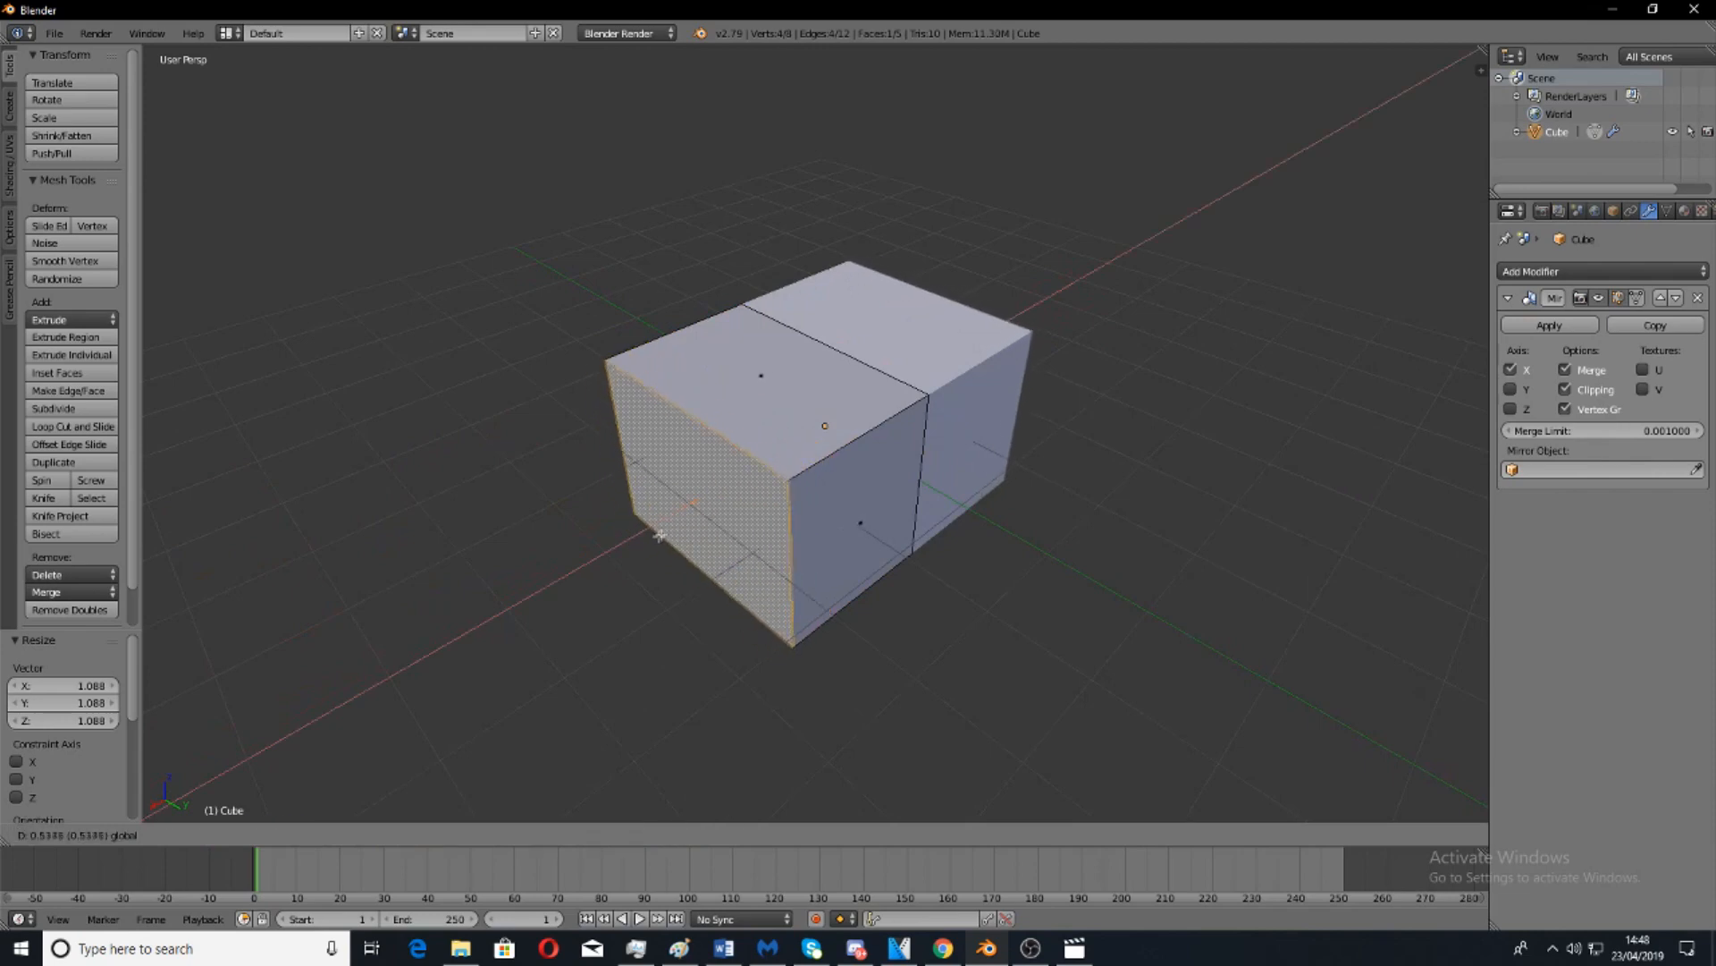
left_click(727, 508)
Try moving the outer side face along the Y axis and undo that move.
key("g")
key("y")
left_click(743, 500)
middle_click_drag(901, 556, 875, 598)
key("ctrl+z")
Move the outer side face about -0.12 units along the X axis.
middle_click_drag(770, 494, 729, 451)
left_click_drag(645, 469, 663, 463)
middle_click_drag(942, 439, 863, 561)
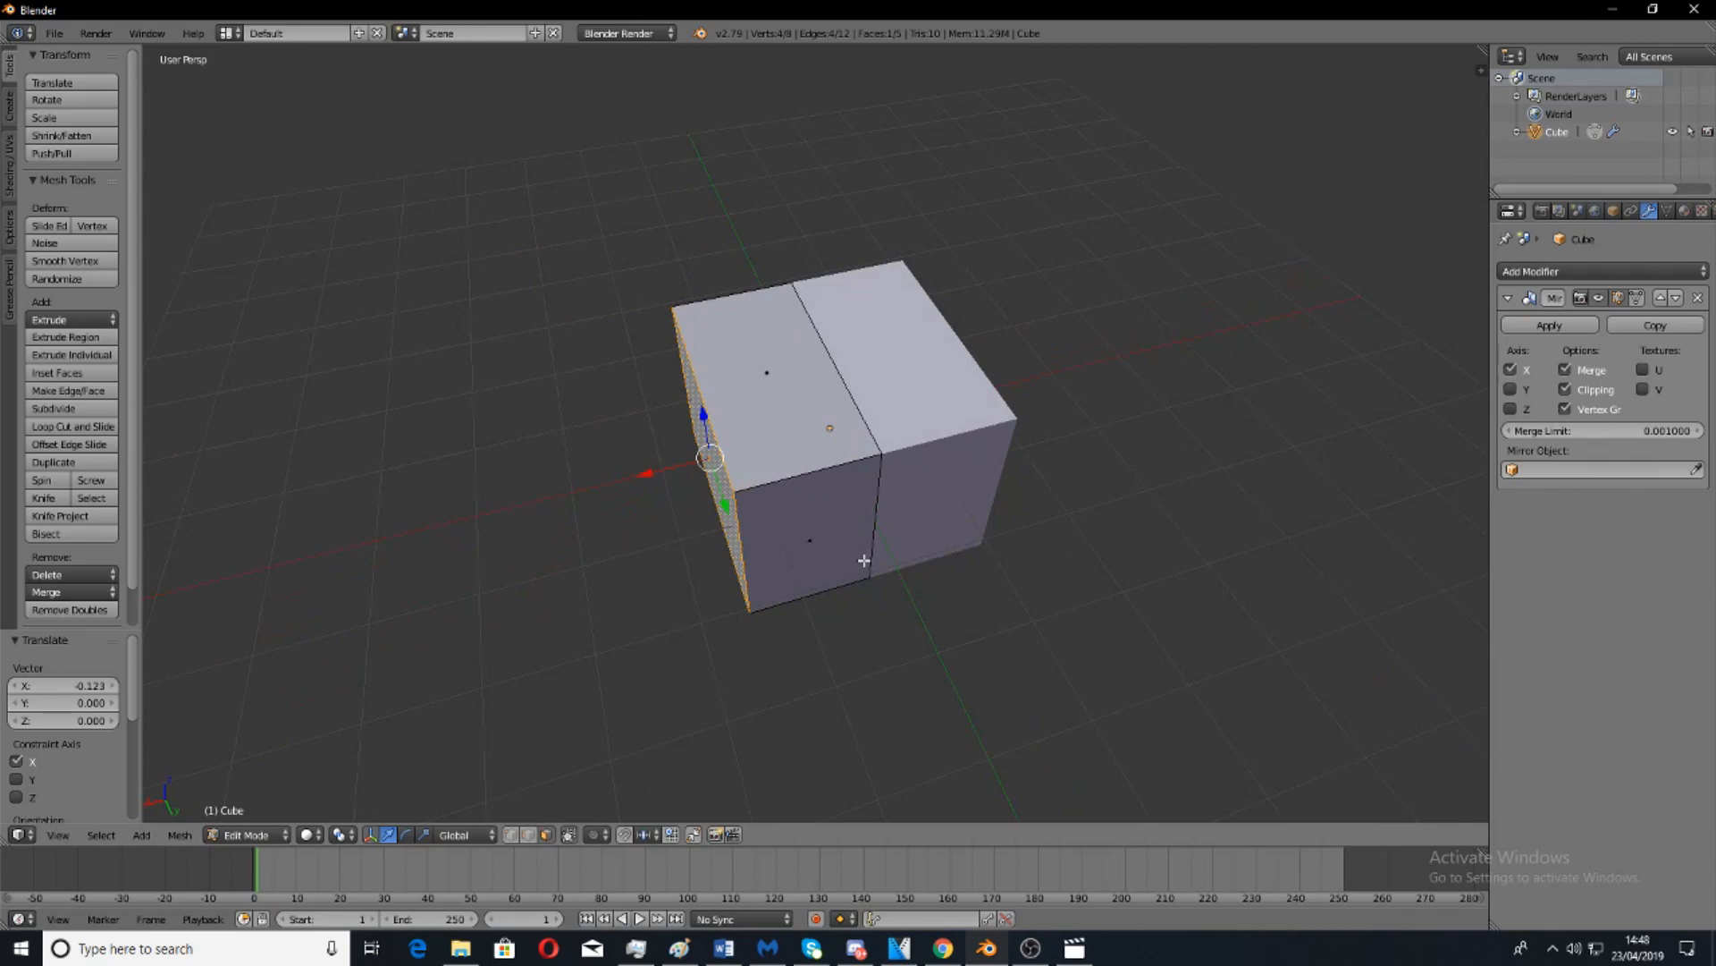
middle_click_drag(944, 581, 961, 495)
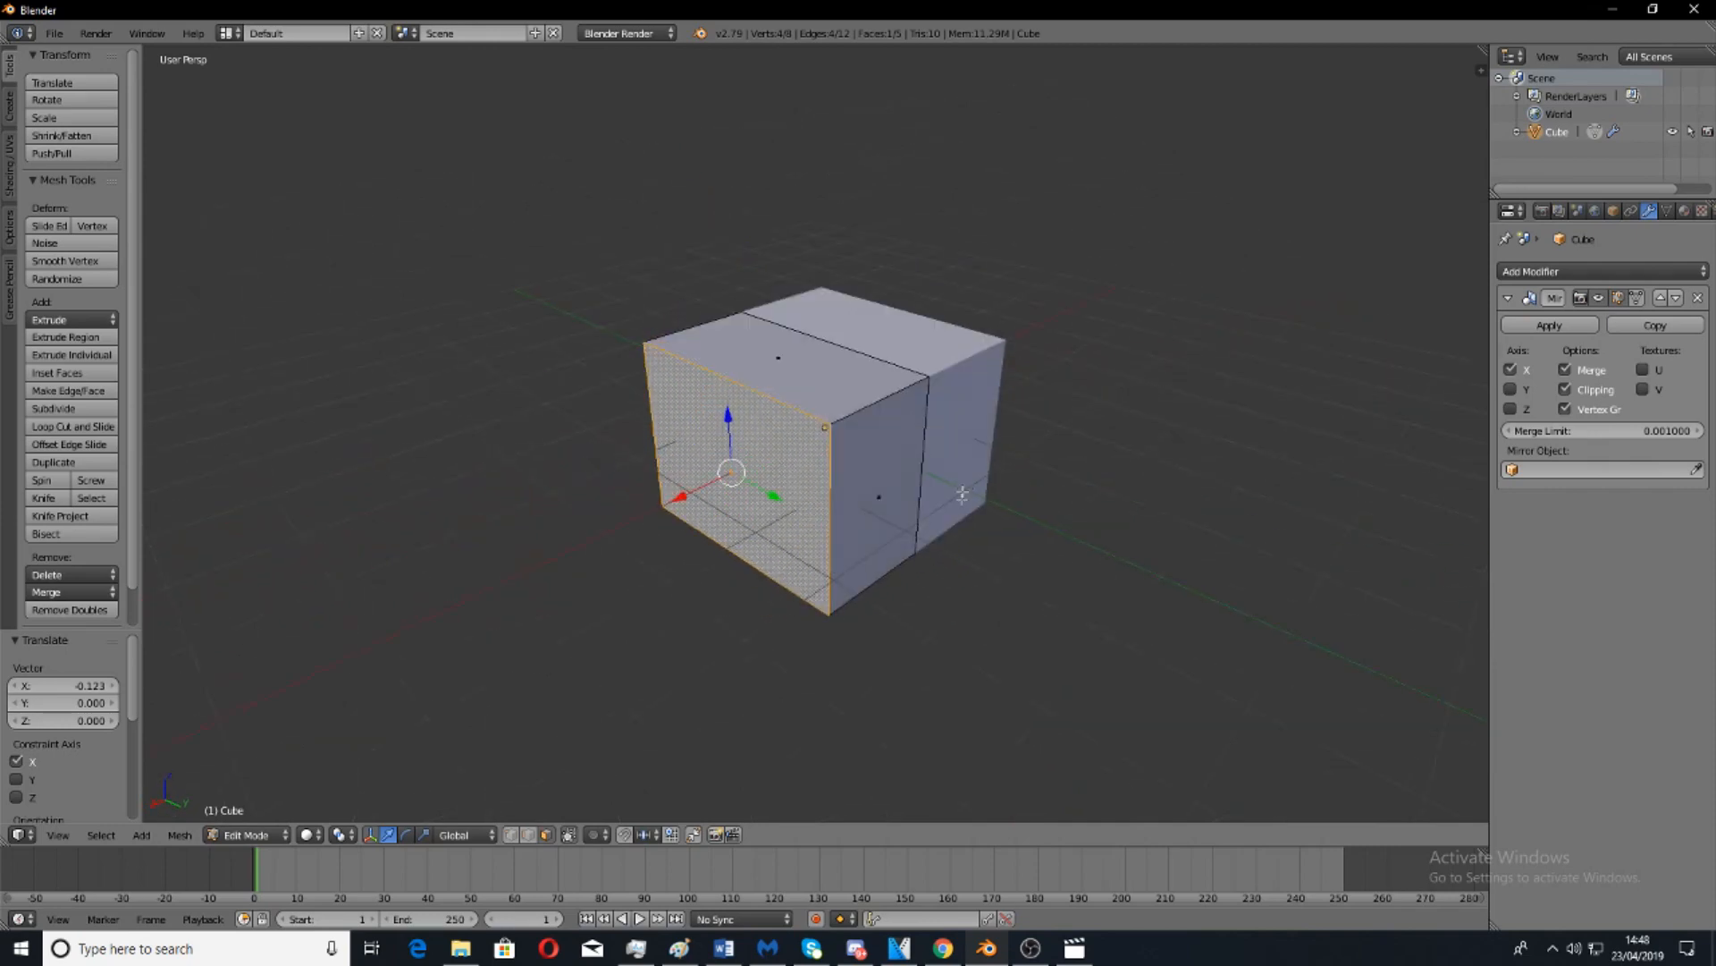
Try vertex select mode on an upper corner of the outer side face and edge select mode on its edges.
middle_click_drag(796, 376, 778, 528)
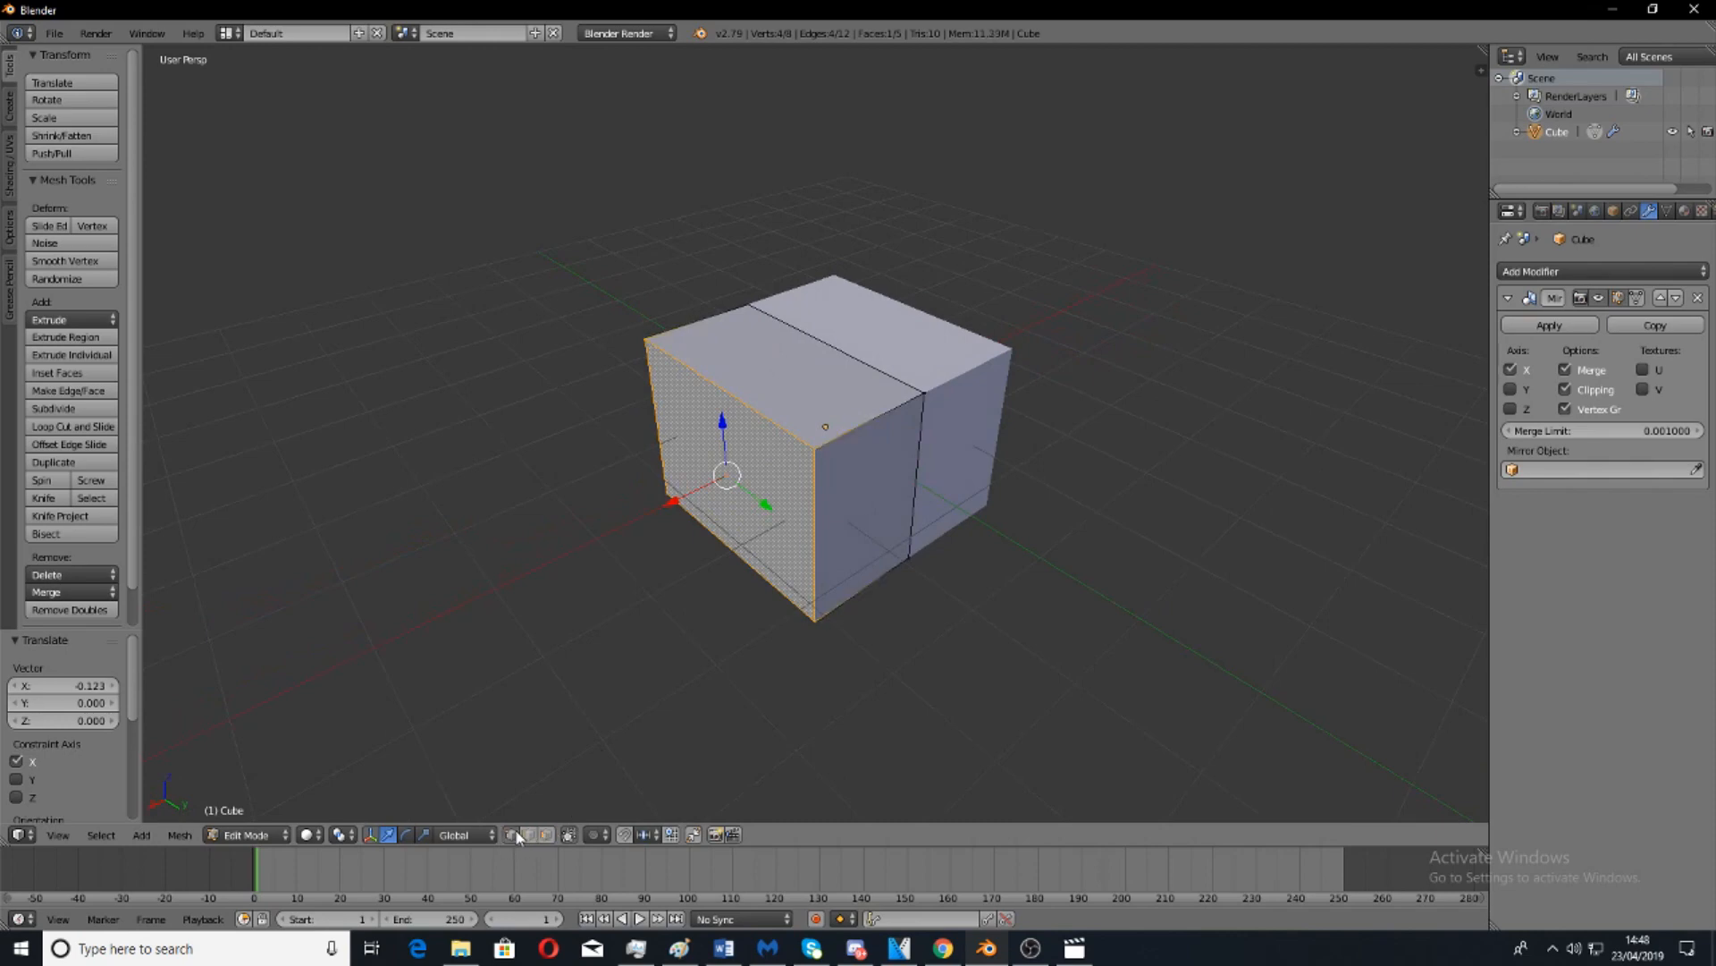
right_click(835, 444)
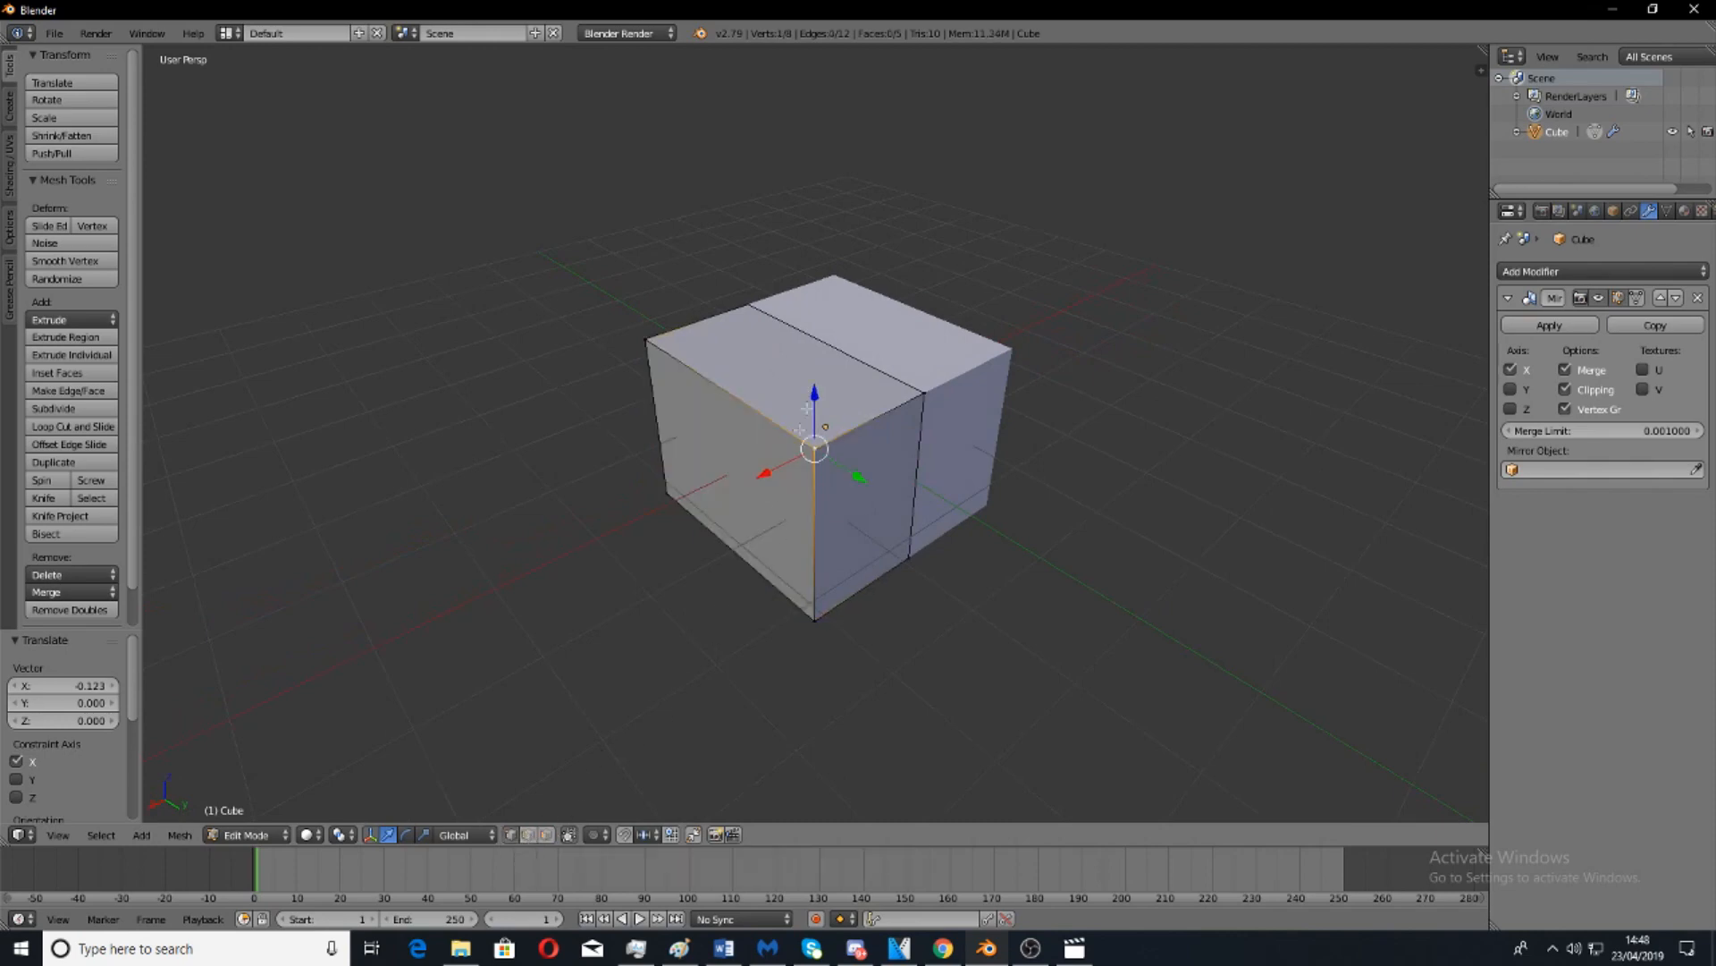
scroll(812, 444, "up", 4)
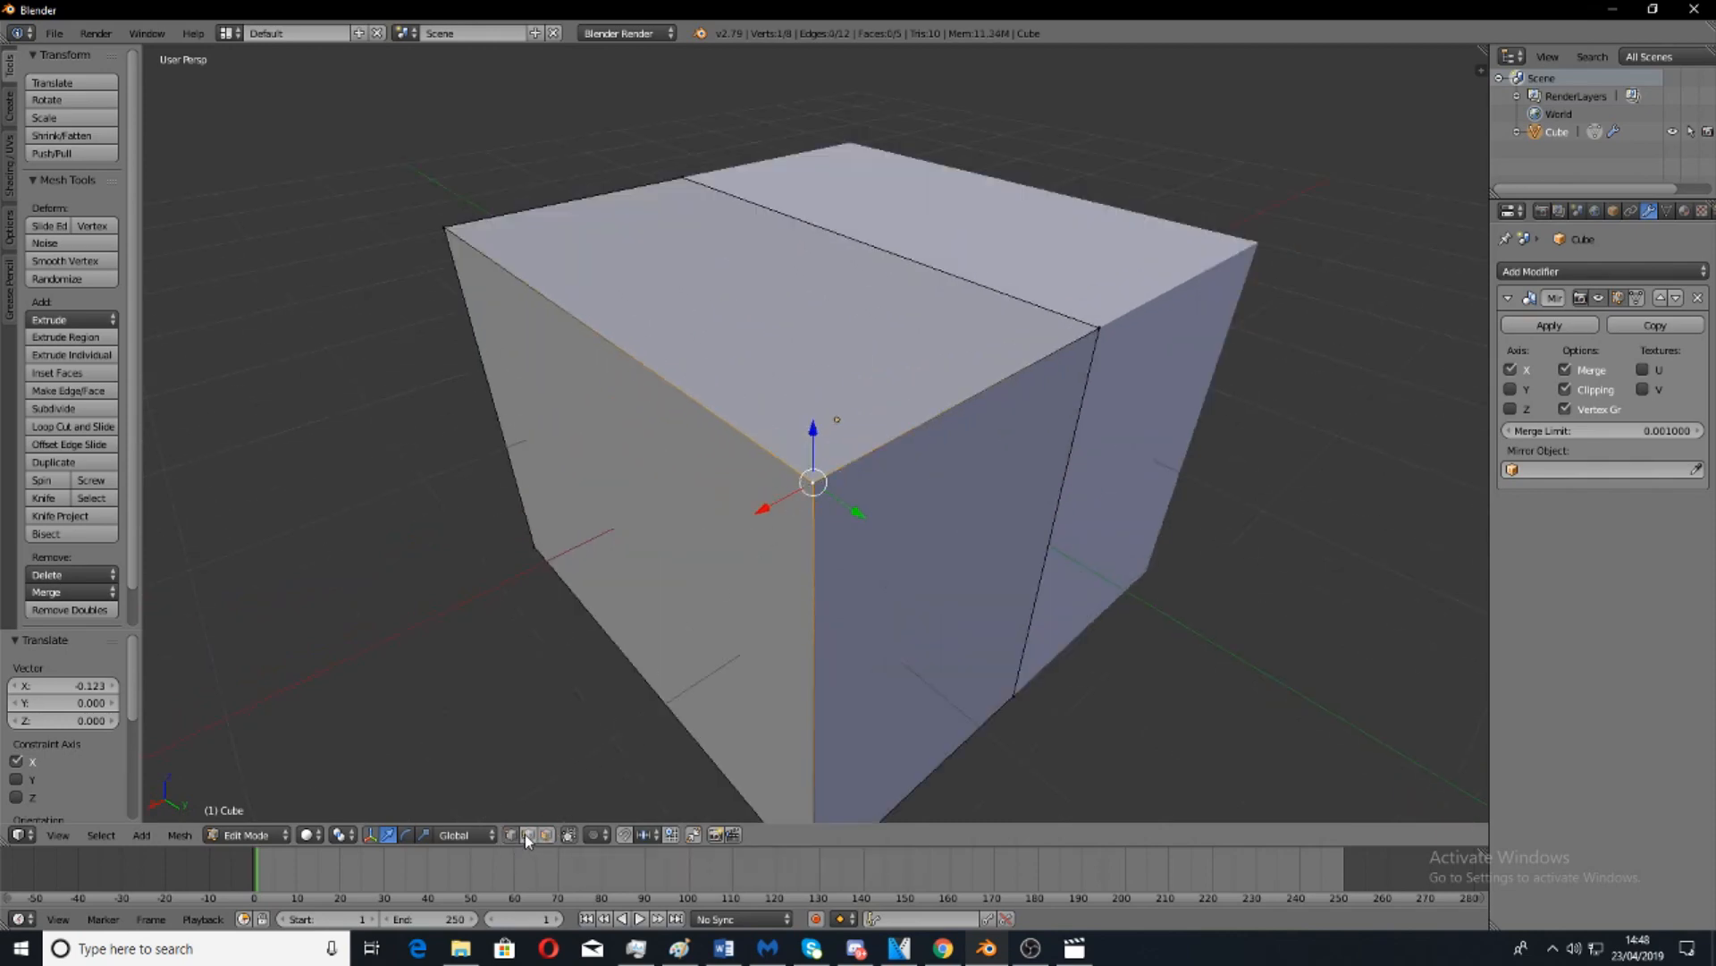
middle_click_drag(679, 436, 735, 398)
right_click(1199, 499)
right_click(679, 760)
right_click(473, 581)
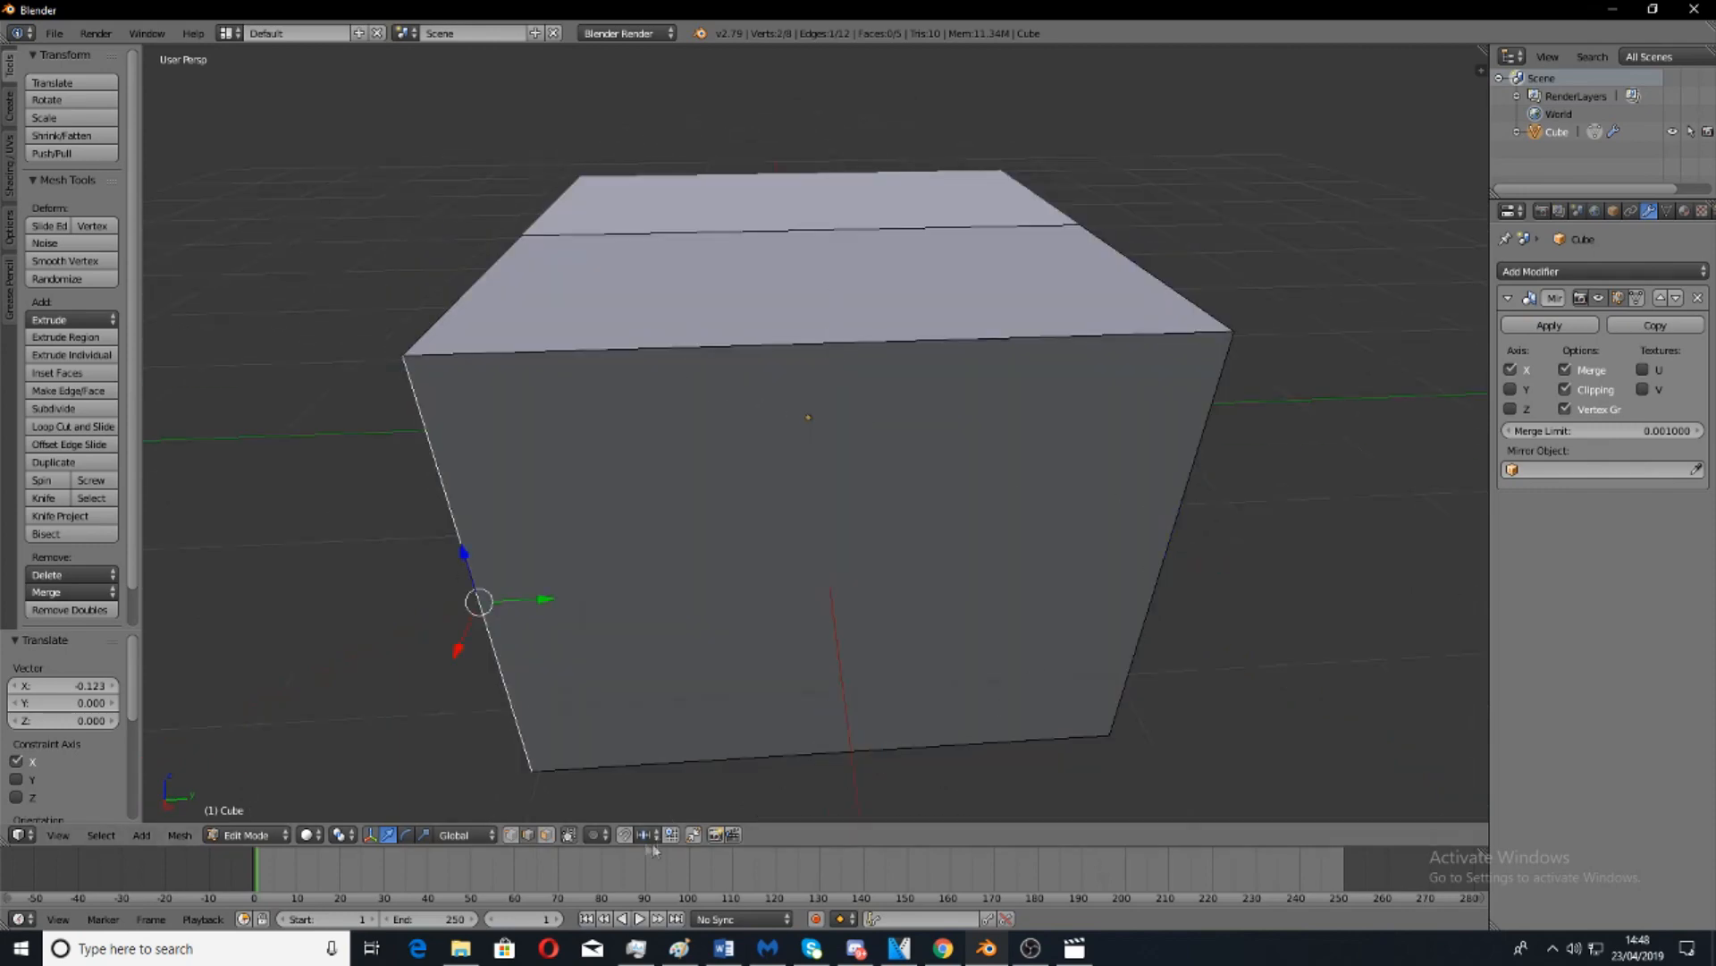
Return to face select mode and select the whole outer side face.
left_click(546, 834)
middle_click_drag(689, 567, 525, 464)
scroll(525, 464, "down", 4)
middle_click_drag(774, 498, 782, 395)
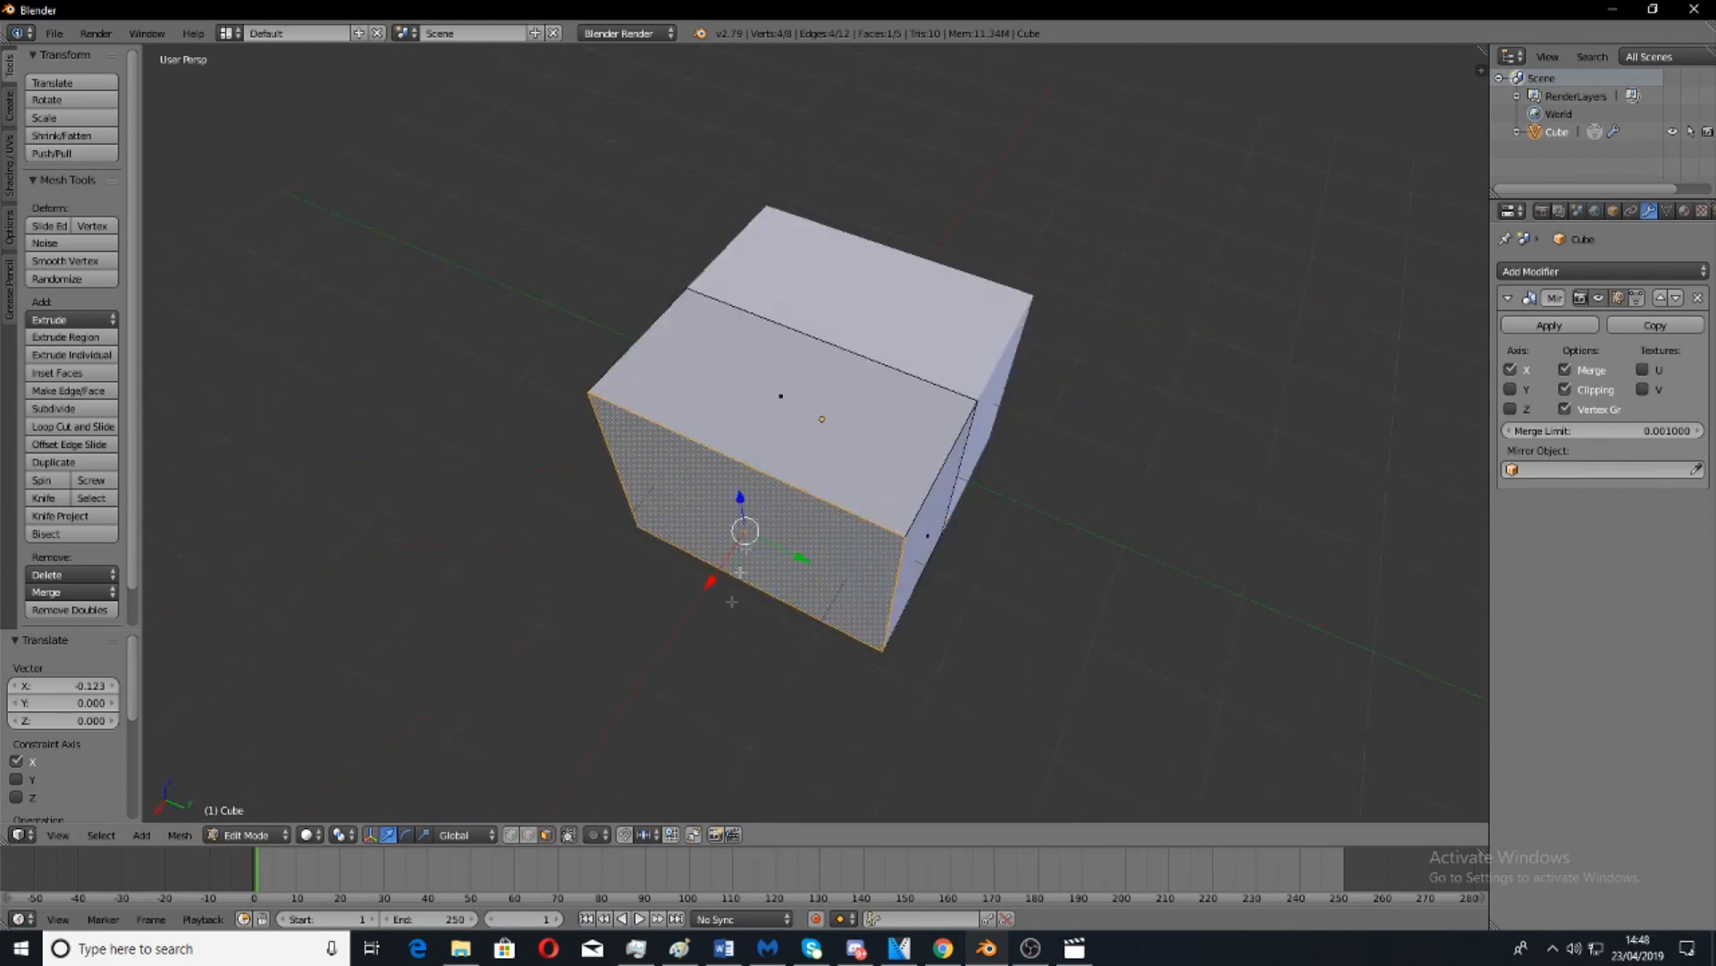
middle_click_drag(554, 718, 710, 539)
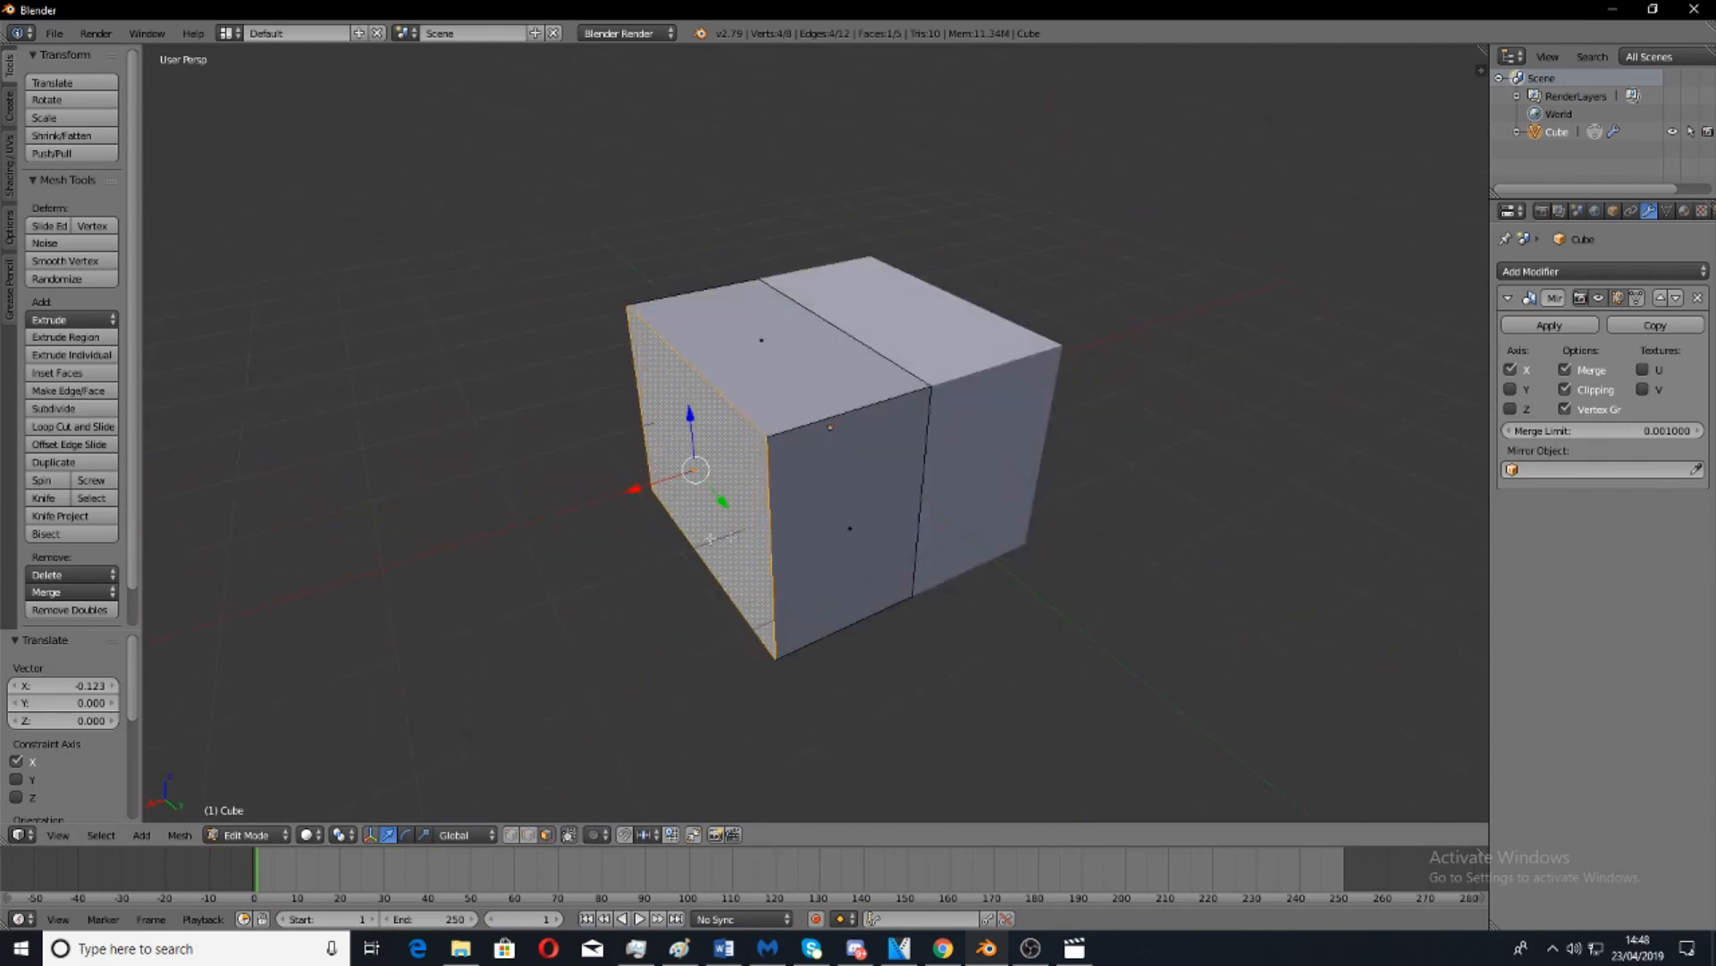
Try extruding the outer side face outward twice, undoing each extrusion.
key("e")
left_click(923, 539)
middle_click_drag(715, 526, 773, 542)
key("ctrl+z")
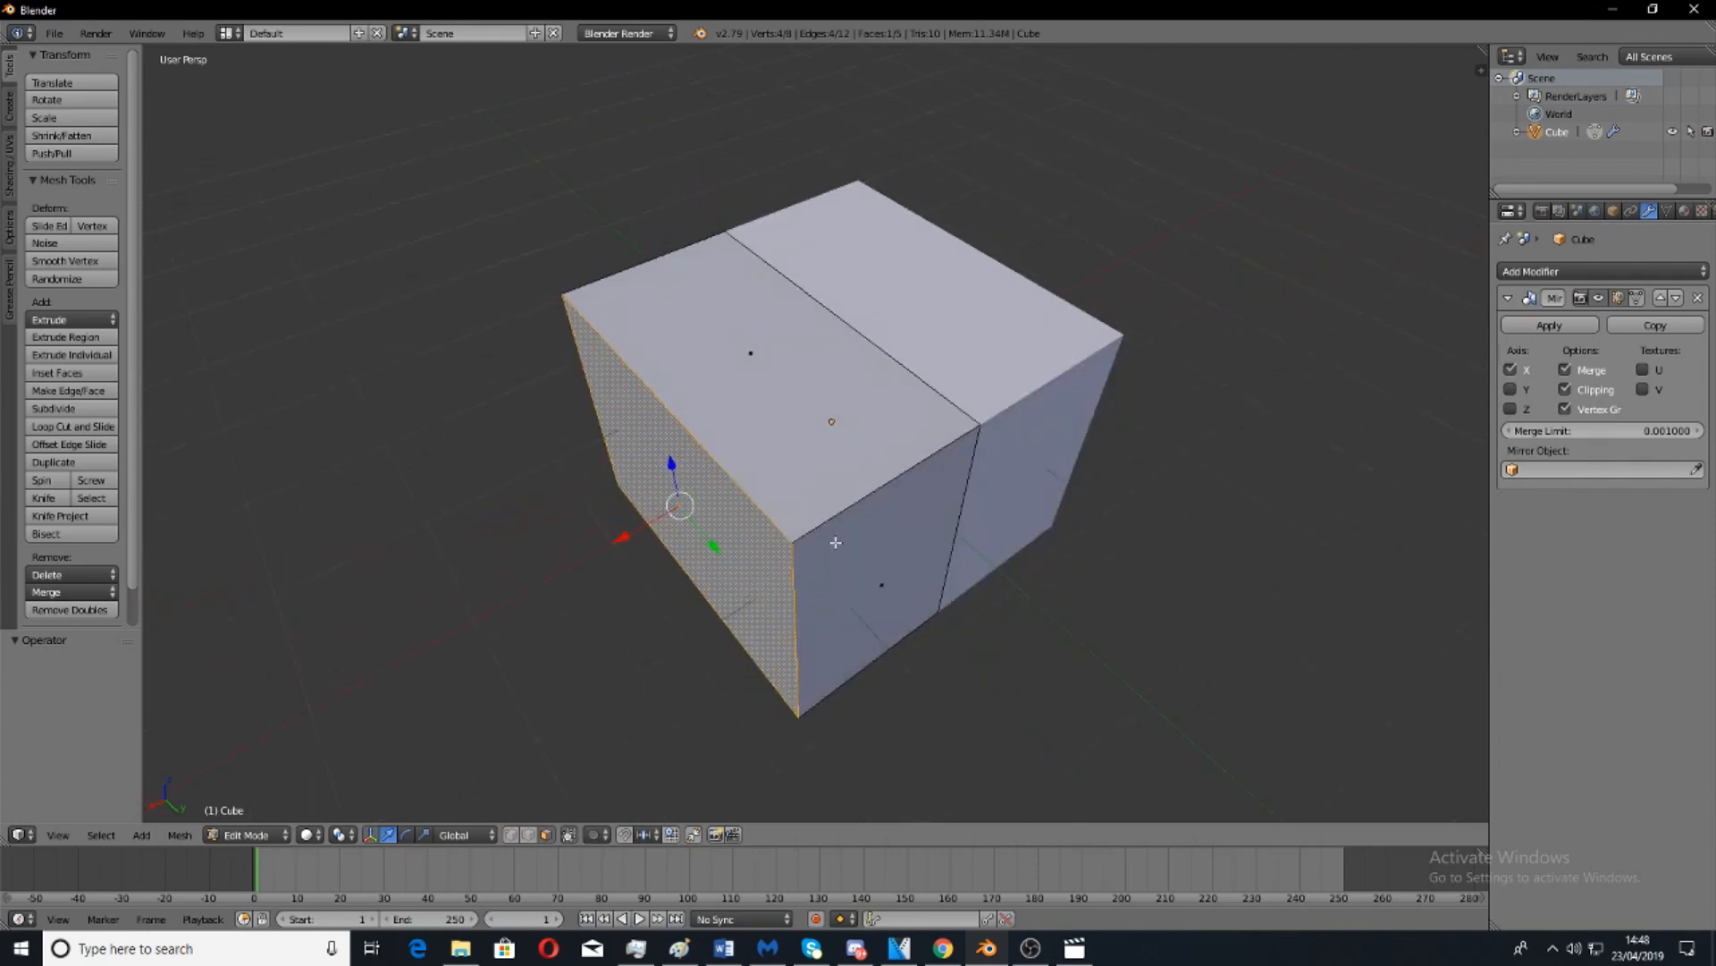
key("e")
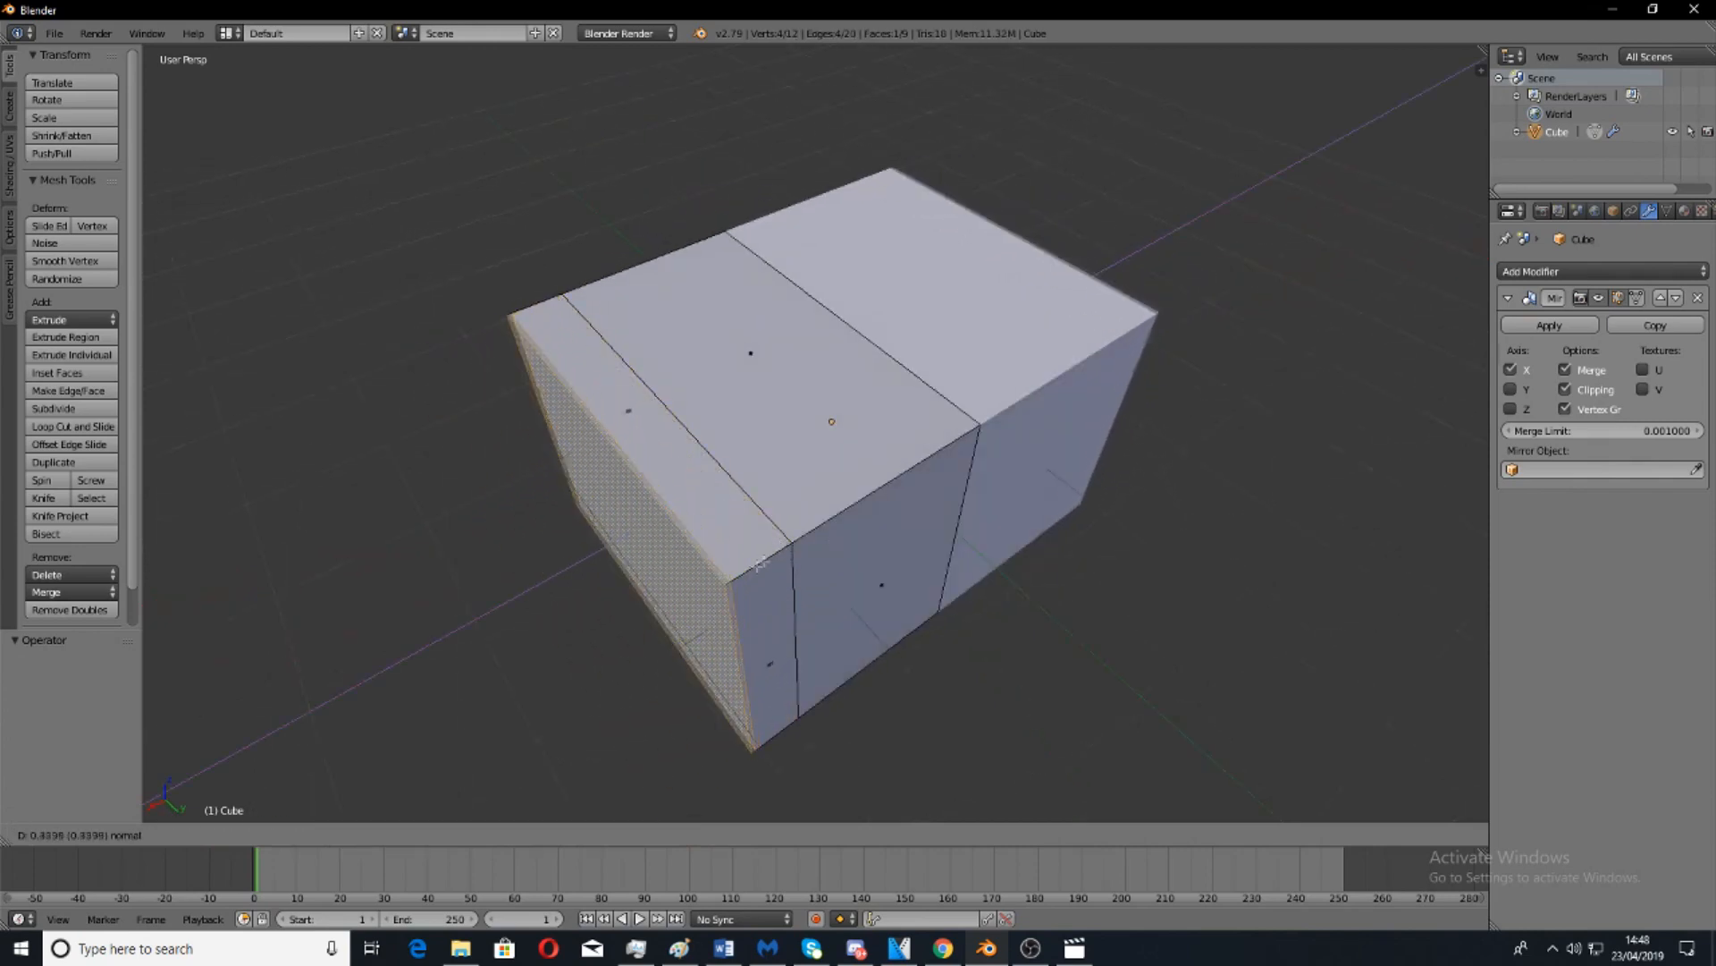
left_click(802, 554)
middle_click_drag(799, 581, 832, 544)
key("ctrl+z")
Extrude the outer side face outward by about 0.61 units.
key("e")
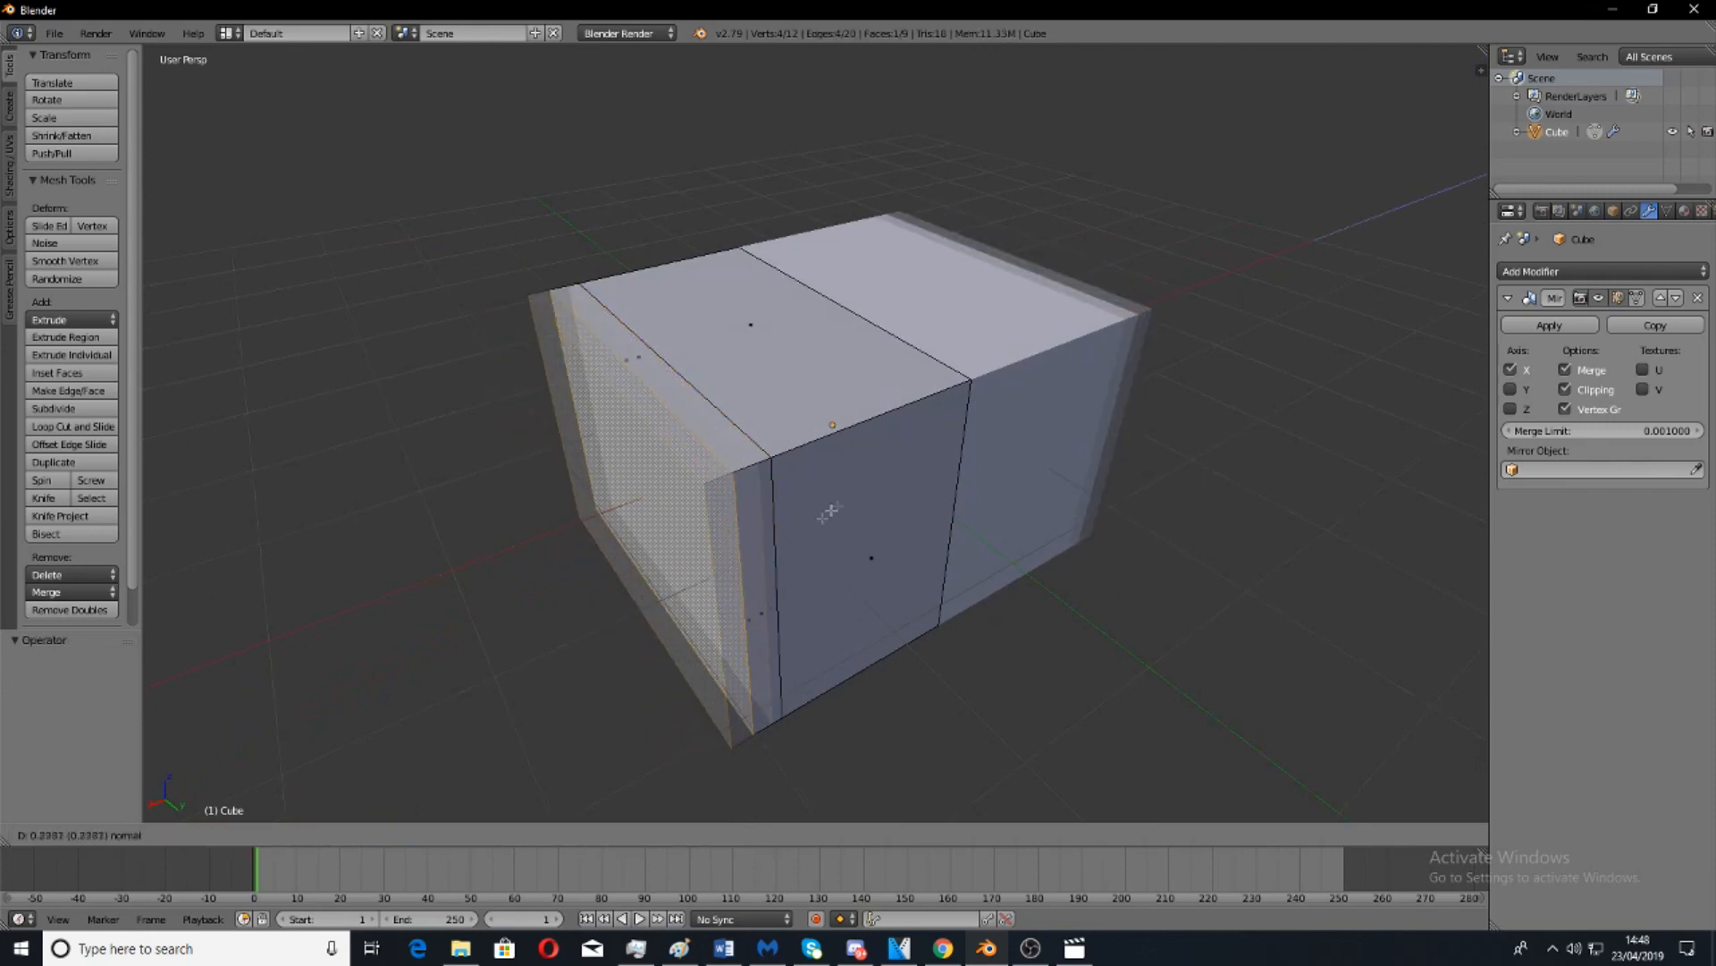
left_click(738, 505)
middle_click_drag(738, 505, 788, 536)
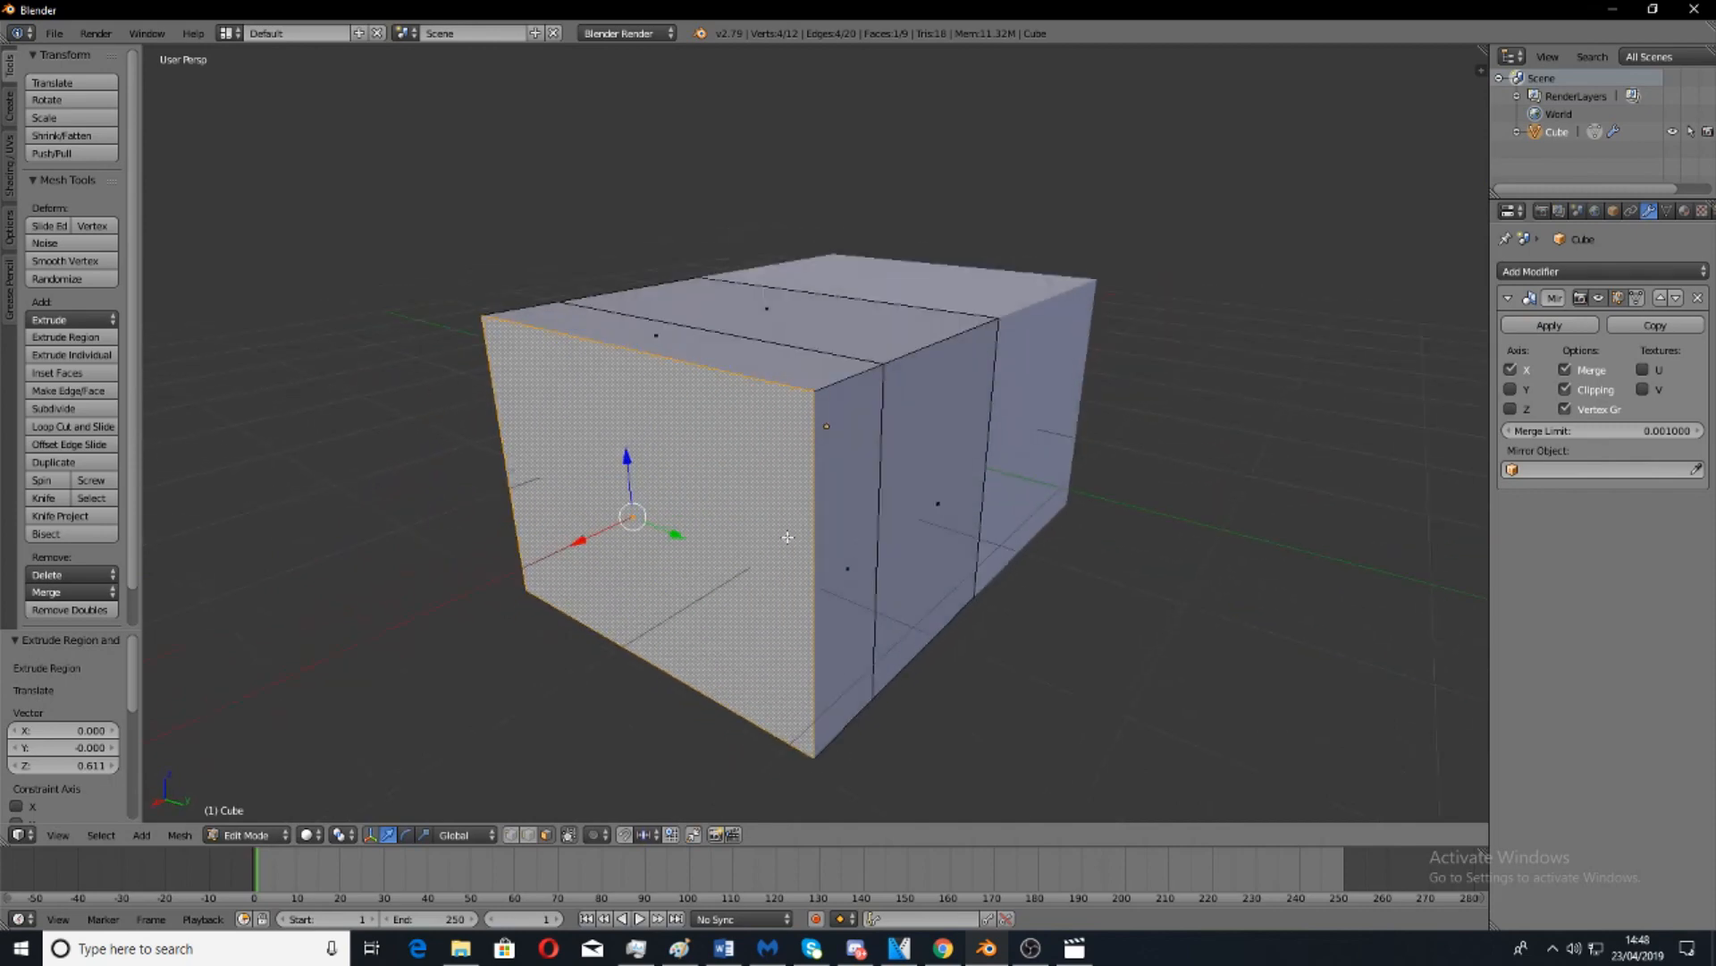
Scale the extruded end face along the Z axis to about 0.28.
key("s")
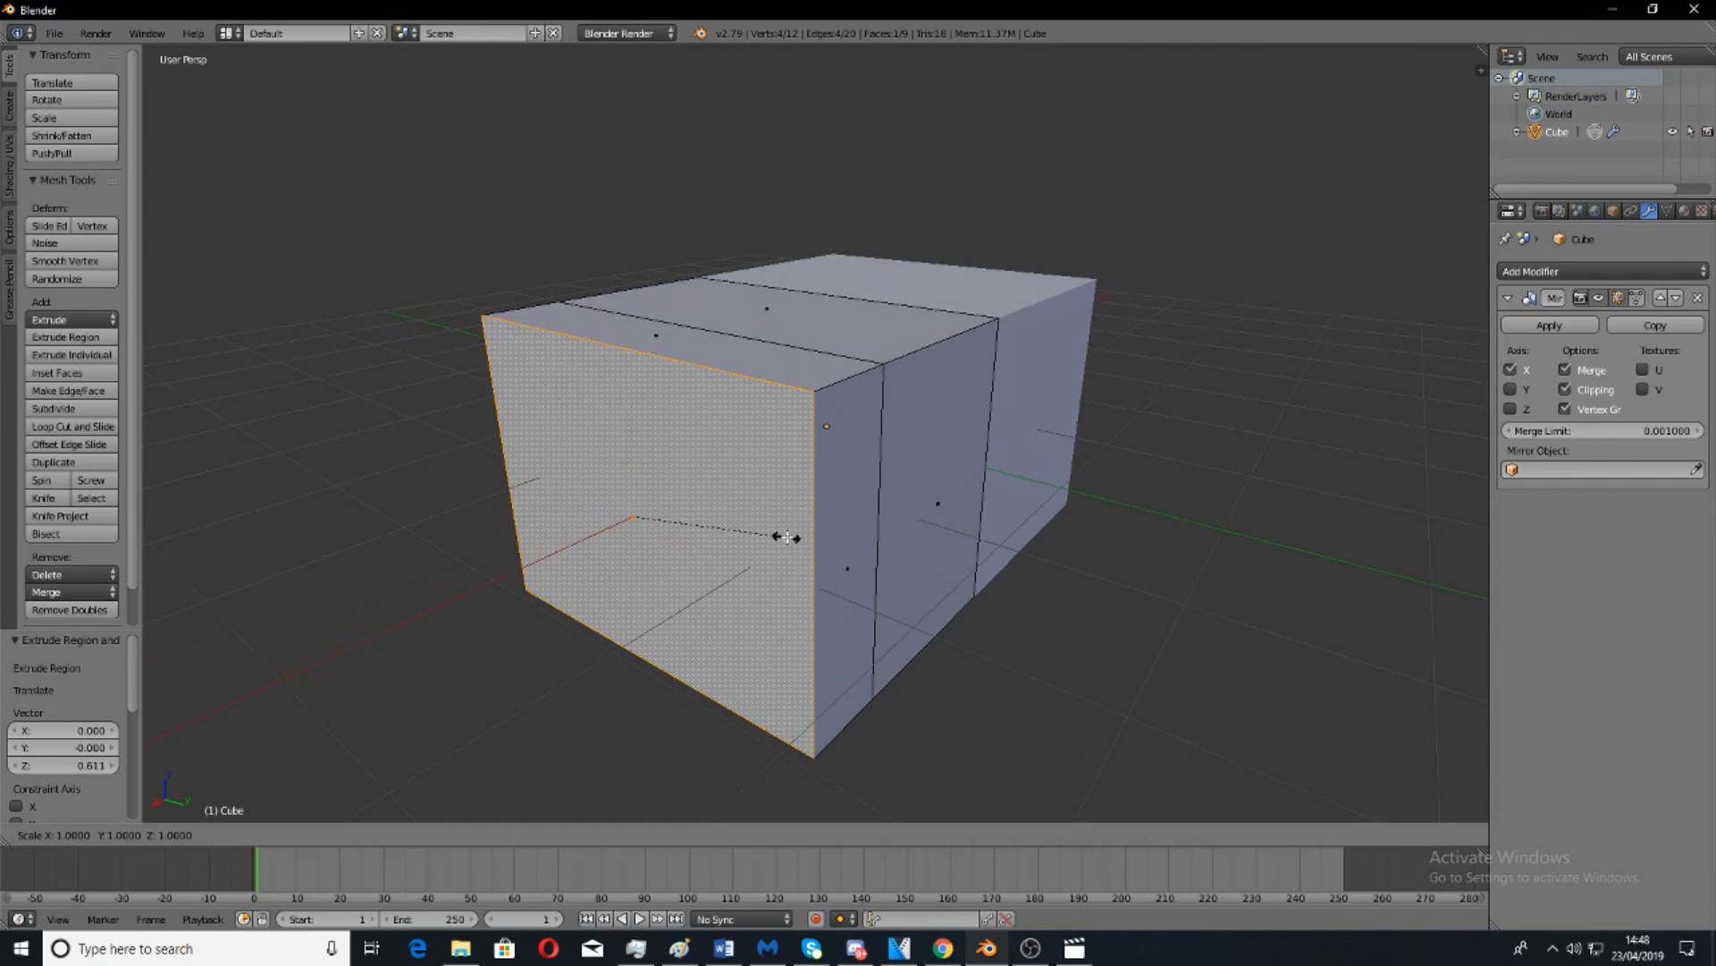
left_click(684, 515)
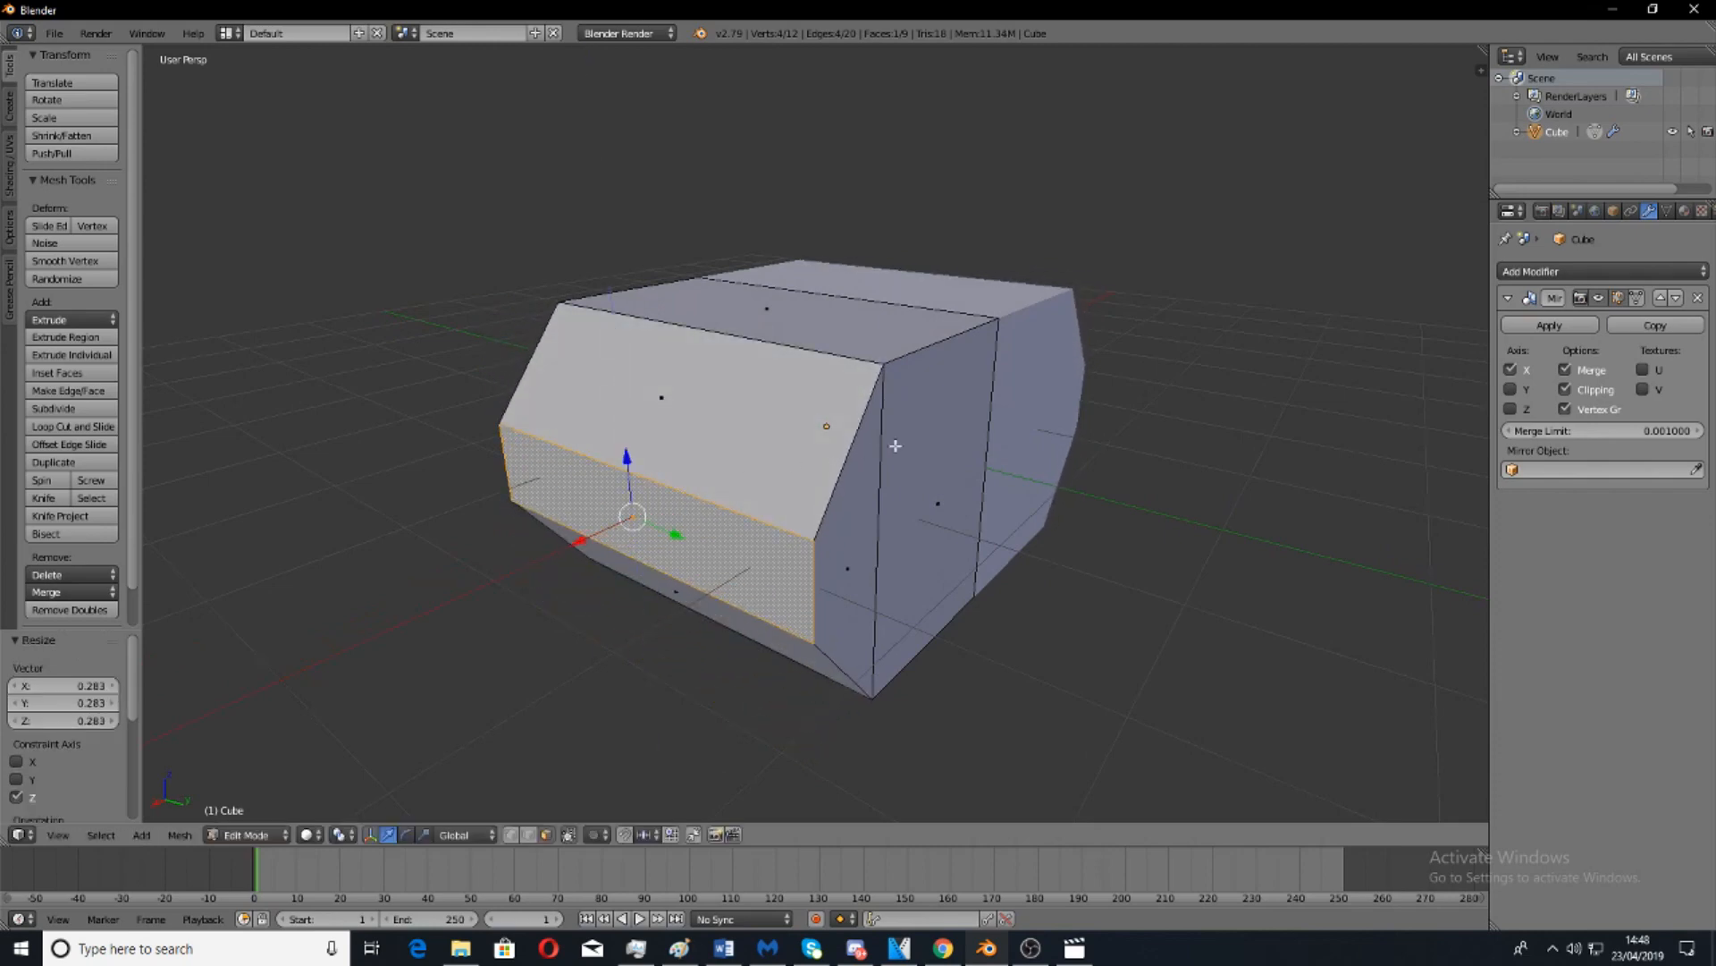
middle_click_drag(685, 515, 847, 533)
Move the narrowed end face outward along the X axis, then back by about 0.21 units.
left_click_drag(569, 610, 526, 654)
middle_click_drag(526, 653, 805, 606)
left_click_drag(775, 715, 726, 711)
middle_click_drag(984, 689, 469, 495)
left_click_drag(480, 490, 509, 480)
middle_click_drag(508, 479, 582, 522)
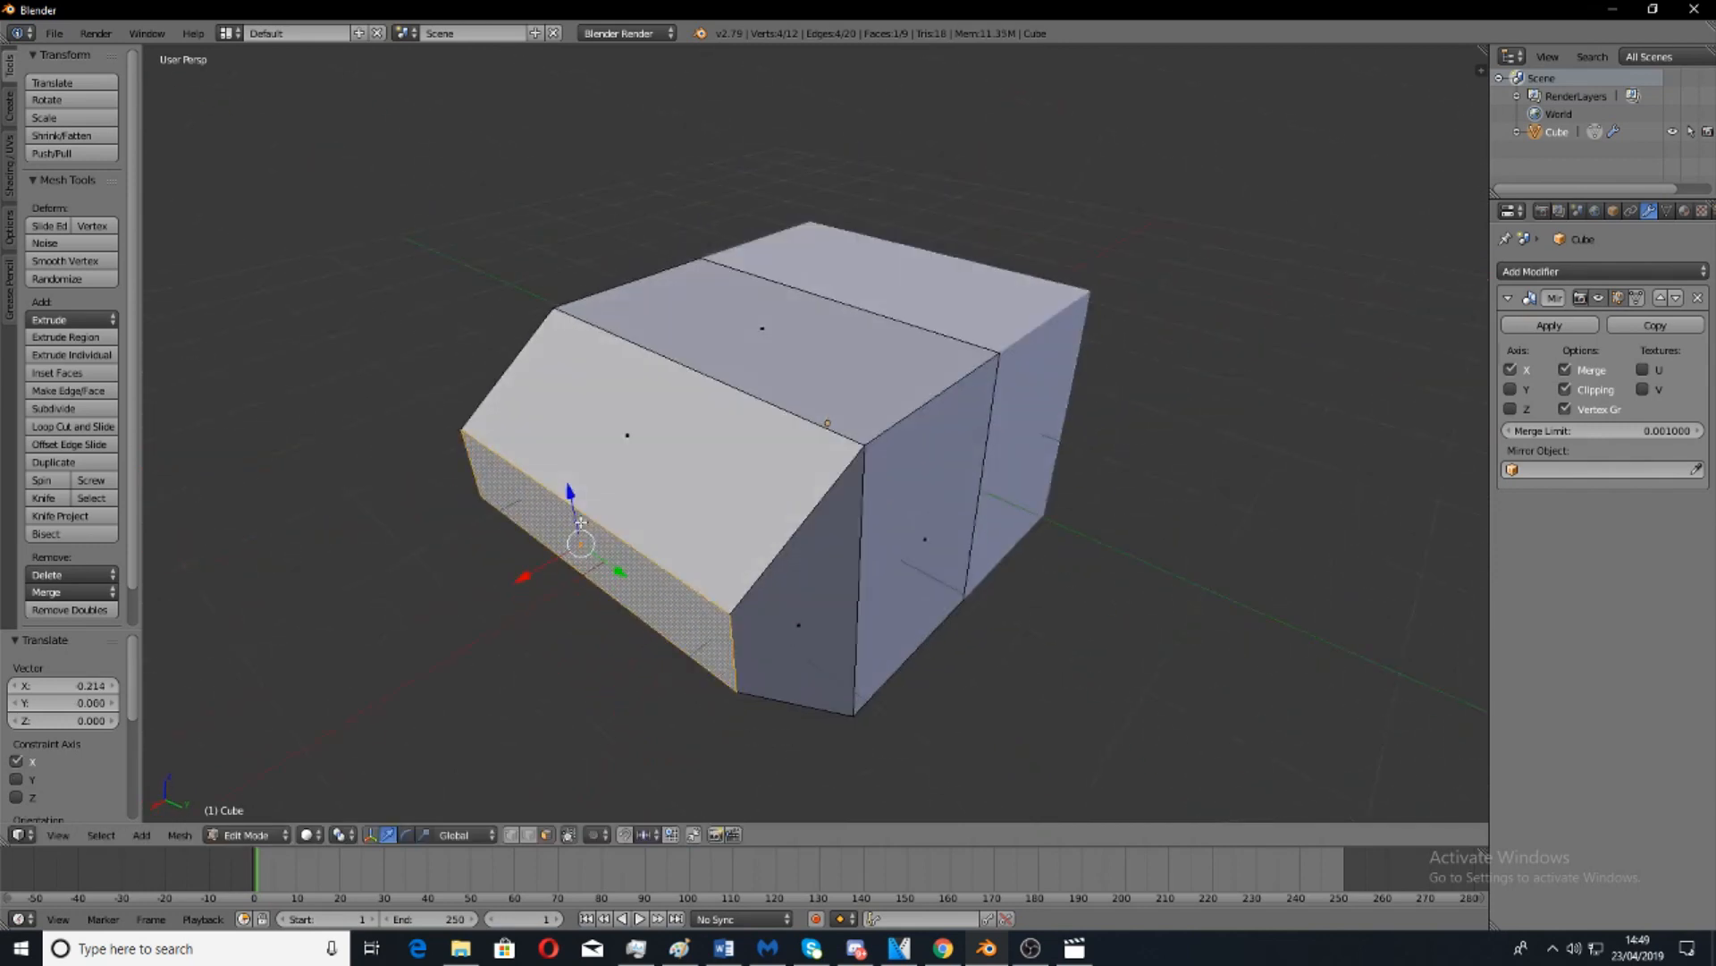
Extrude the narrowed end face outward by about 1.1 units to form an arm.
scroll(582, 522, "down", 4)
middle_click_drag(689, 514, 767, 545)
key("KP_Decimal")
scroll(711, 518, "down", 6)
key("e")
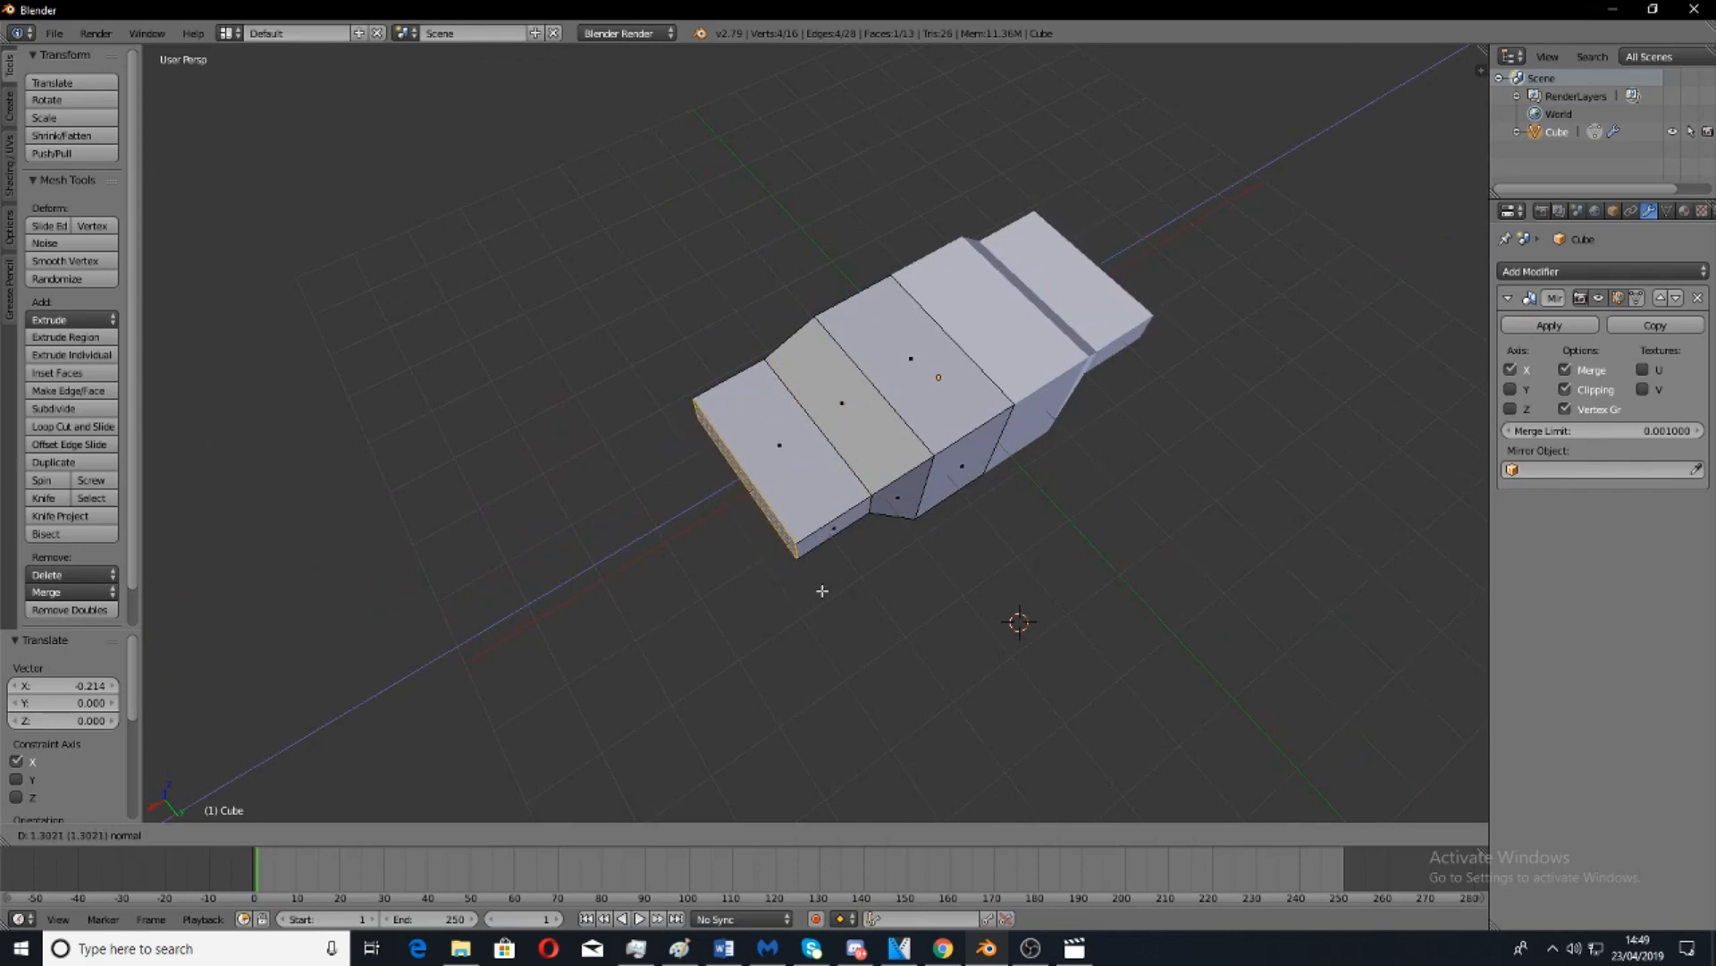
left_click(830, 582)
middle_click_drag(793, 582, 731, 551)
Add a loop cut with two cuts around the newly extruded arm section.
scroll(731, 551, "up", 4)
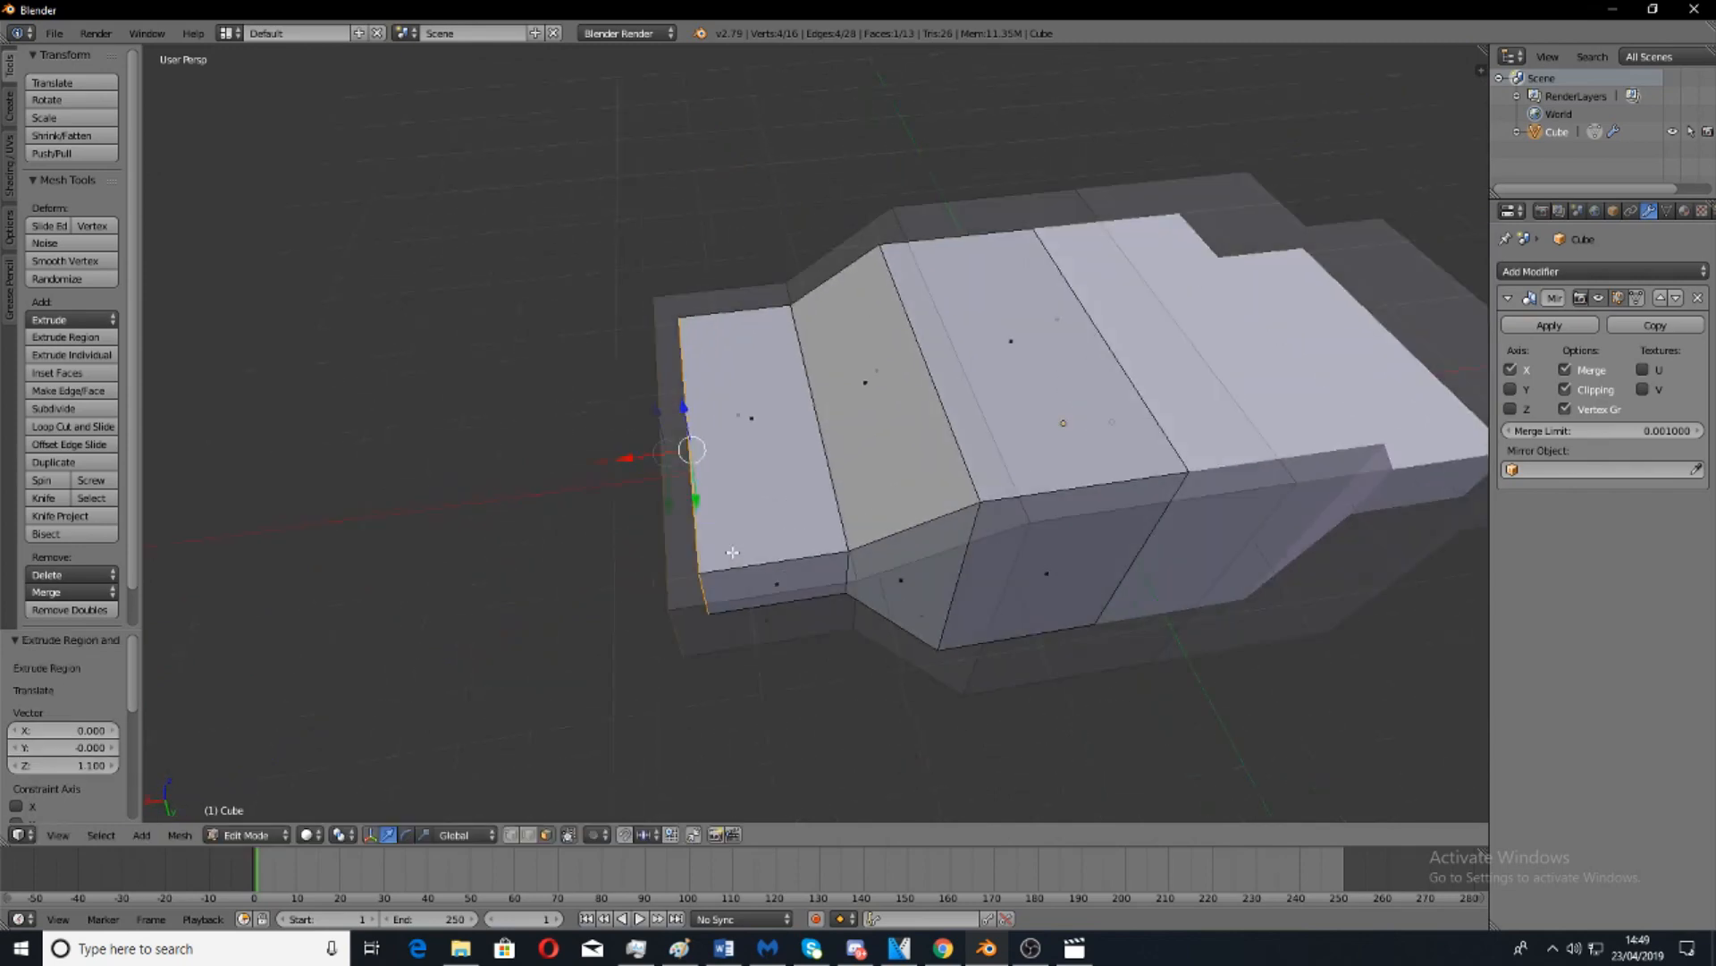
middle_click_drag(709, 644, 667, 588)
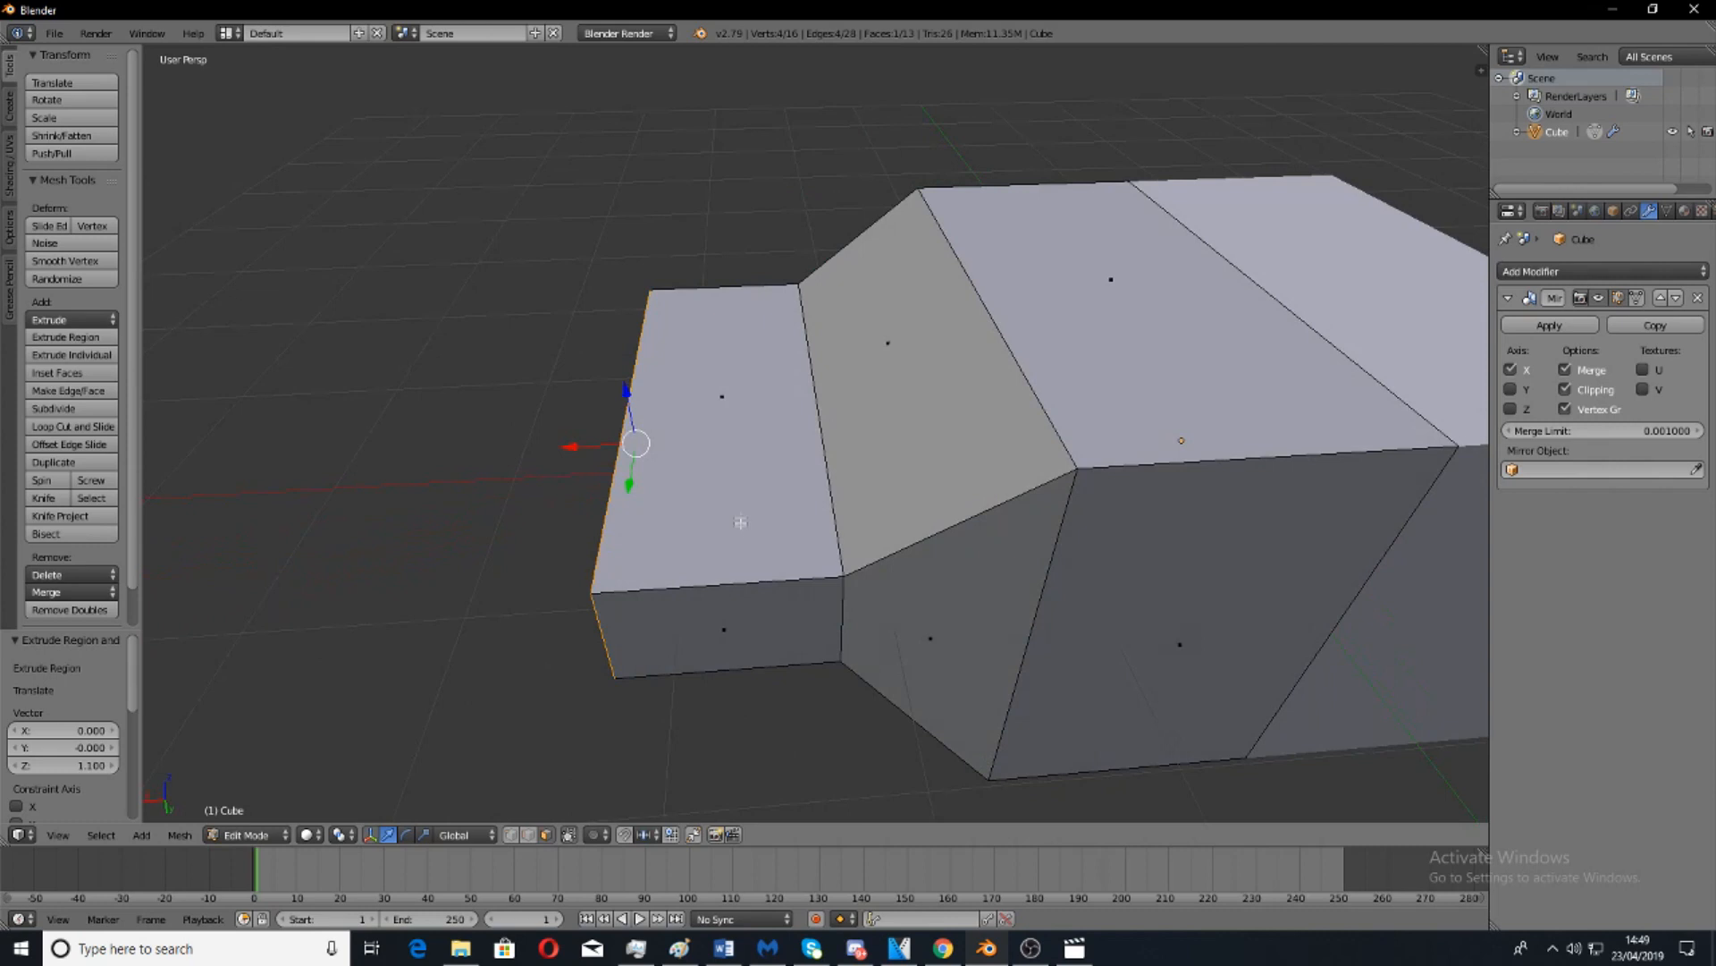
key("ctrl+r")
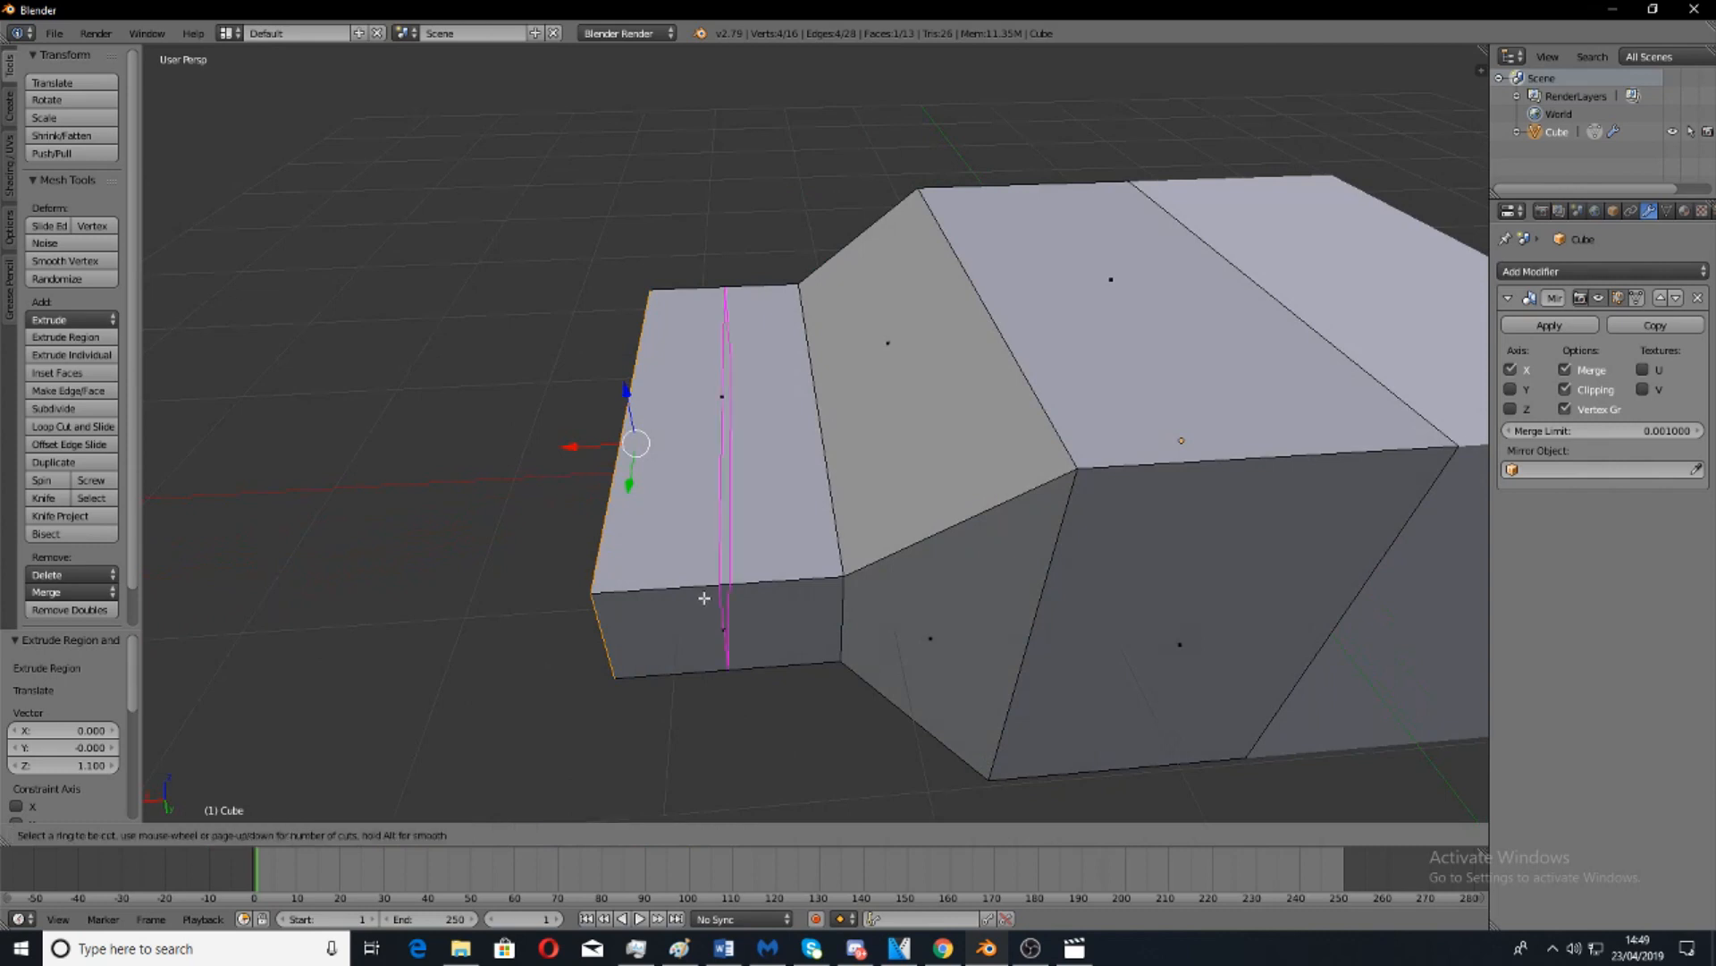
scroll(703, 596, "up", 1)
left_click(694, 595)
left_click(684, 646)
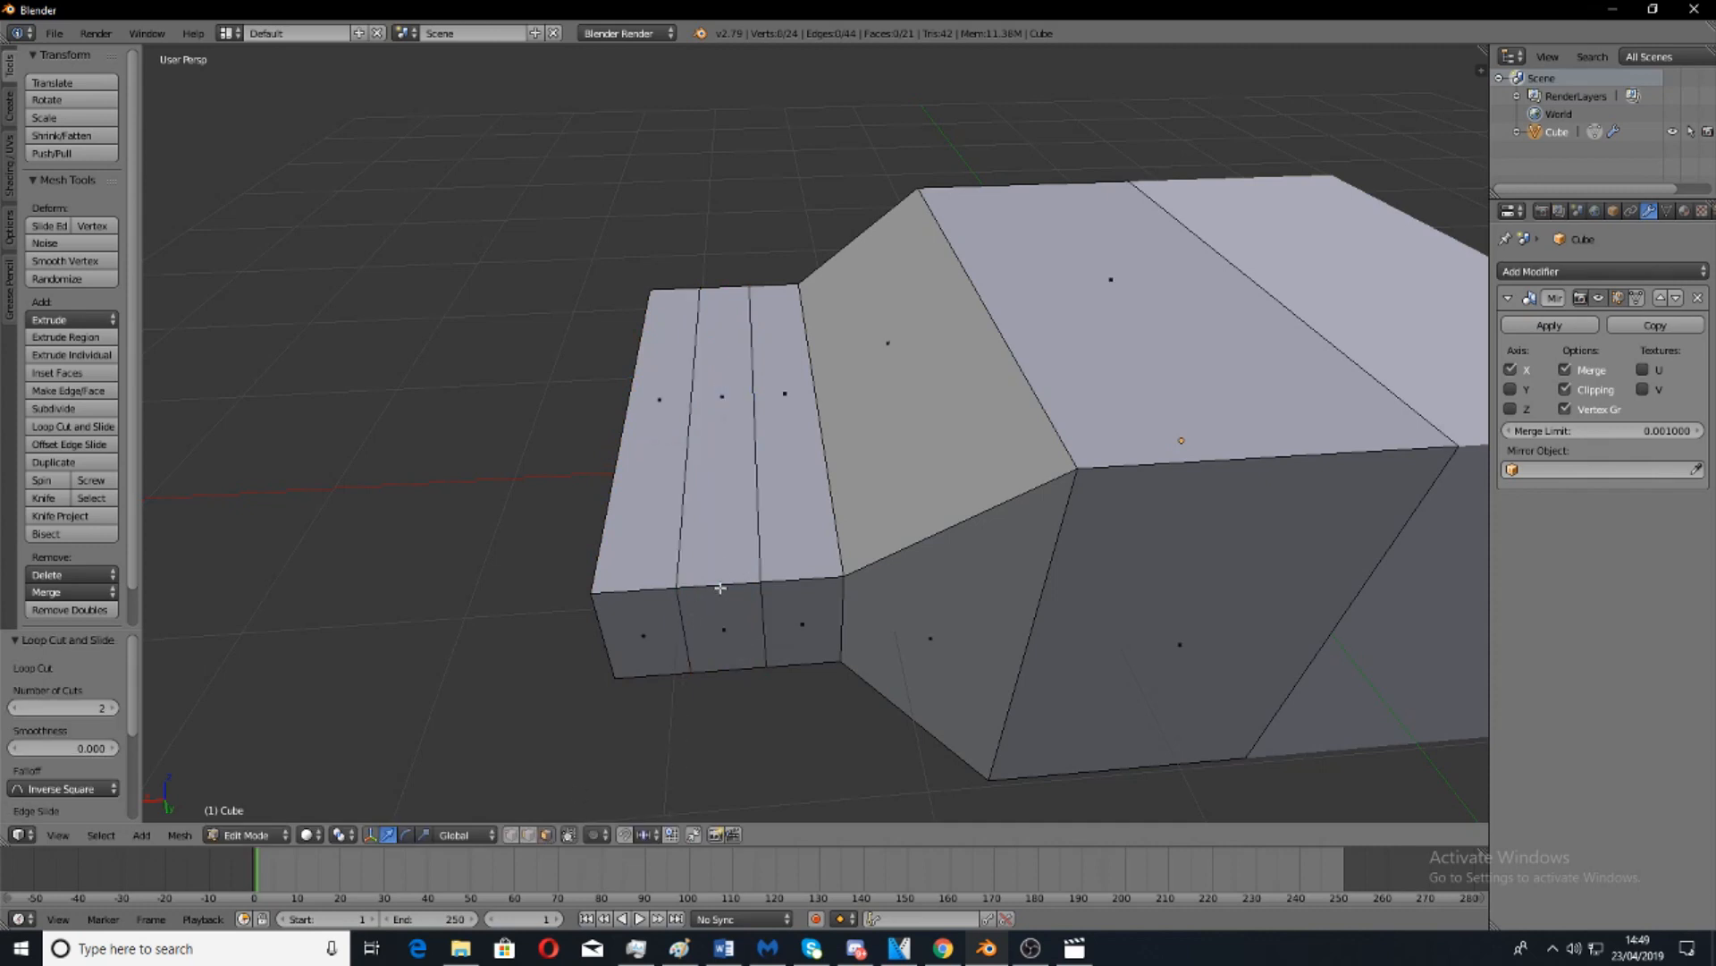
Select the ring of faces between the two loop cuts around the arm.
middle_click_drag(720, 587, 584, 744)
middle_click_drag(788, 594, 671, 640)
right_click(669, 653, "alt")
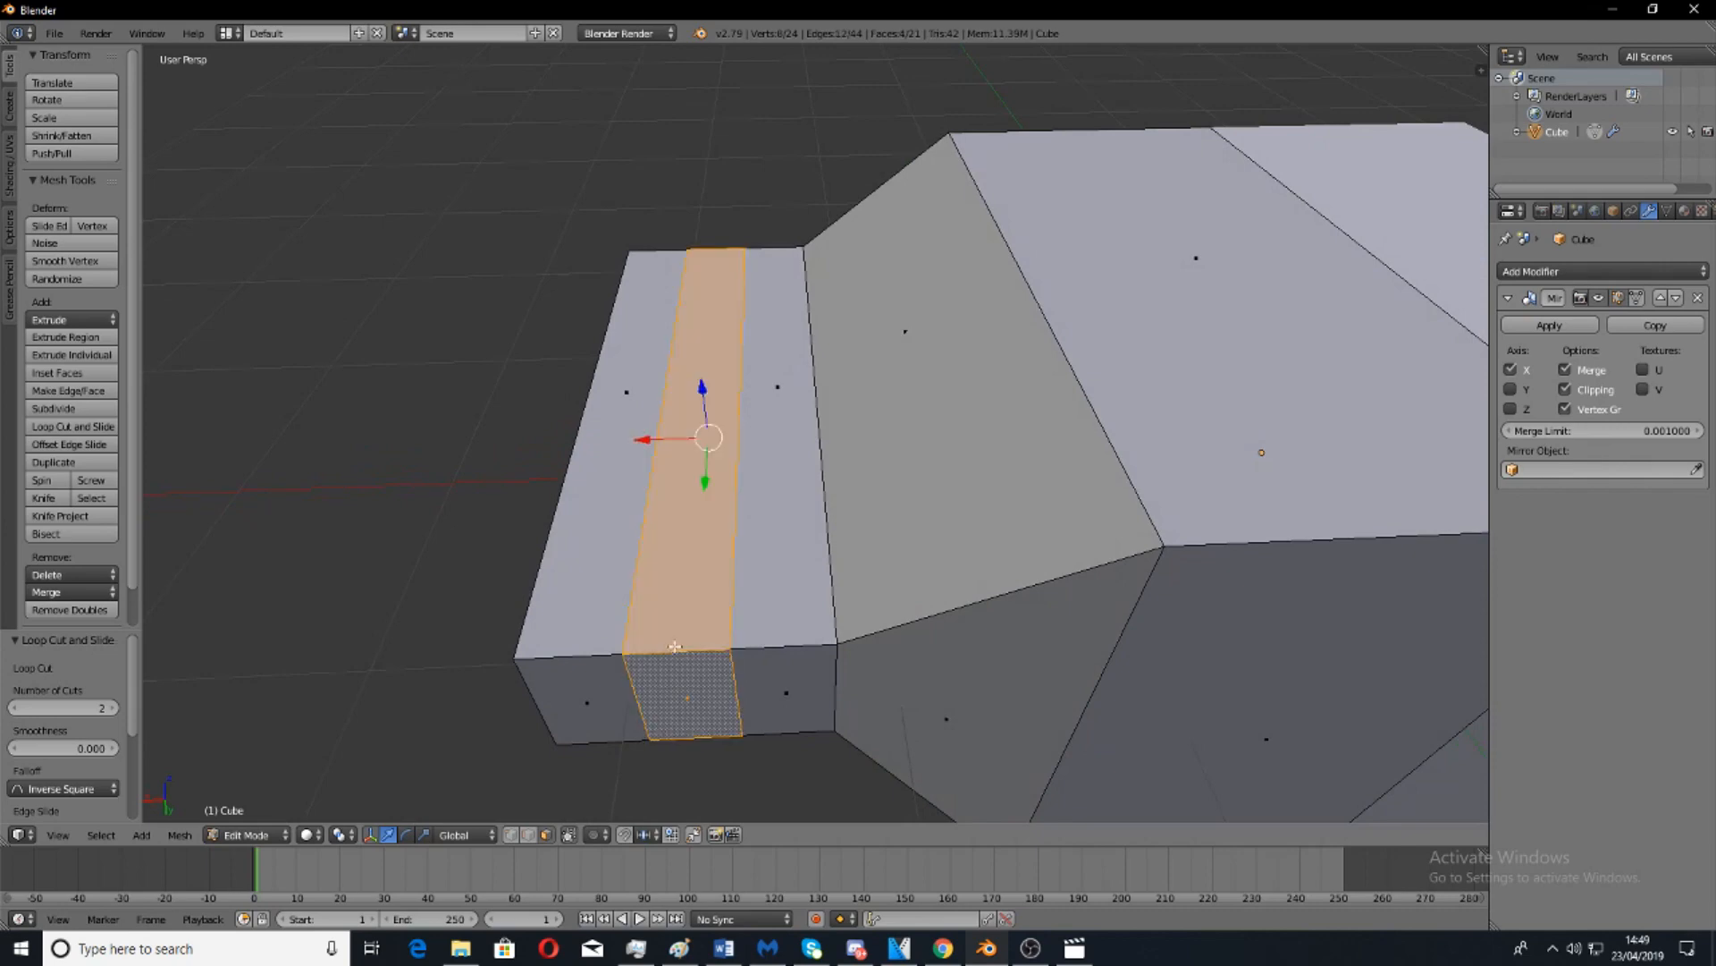
middle_click_drag(722, 588, 796, 433)
middle_click_drag(704, 304, 709, 560)
right_click(620, 405, "alt")
middle_click_drag(619, 405, 744, 483)
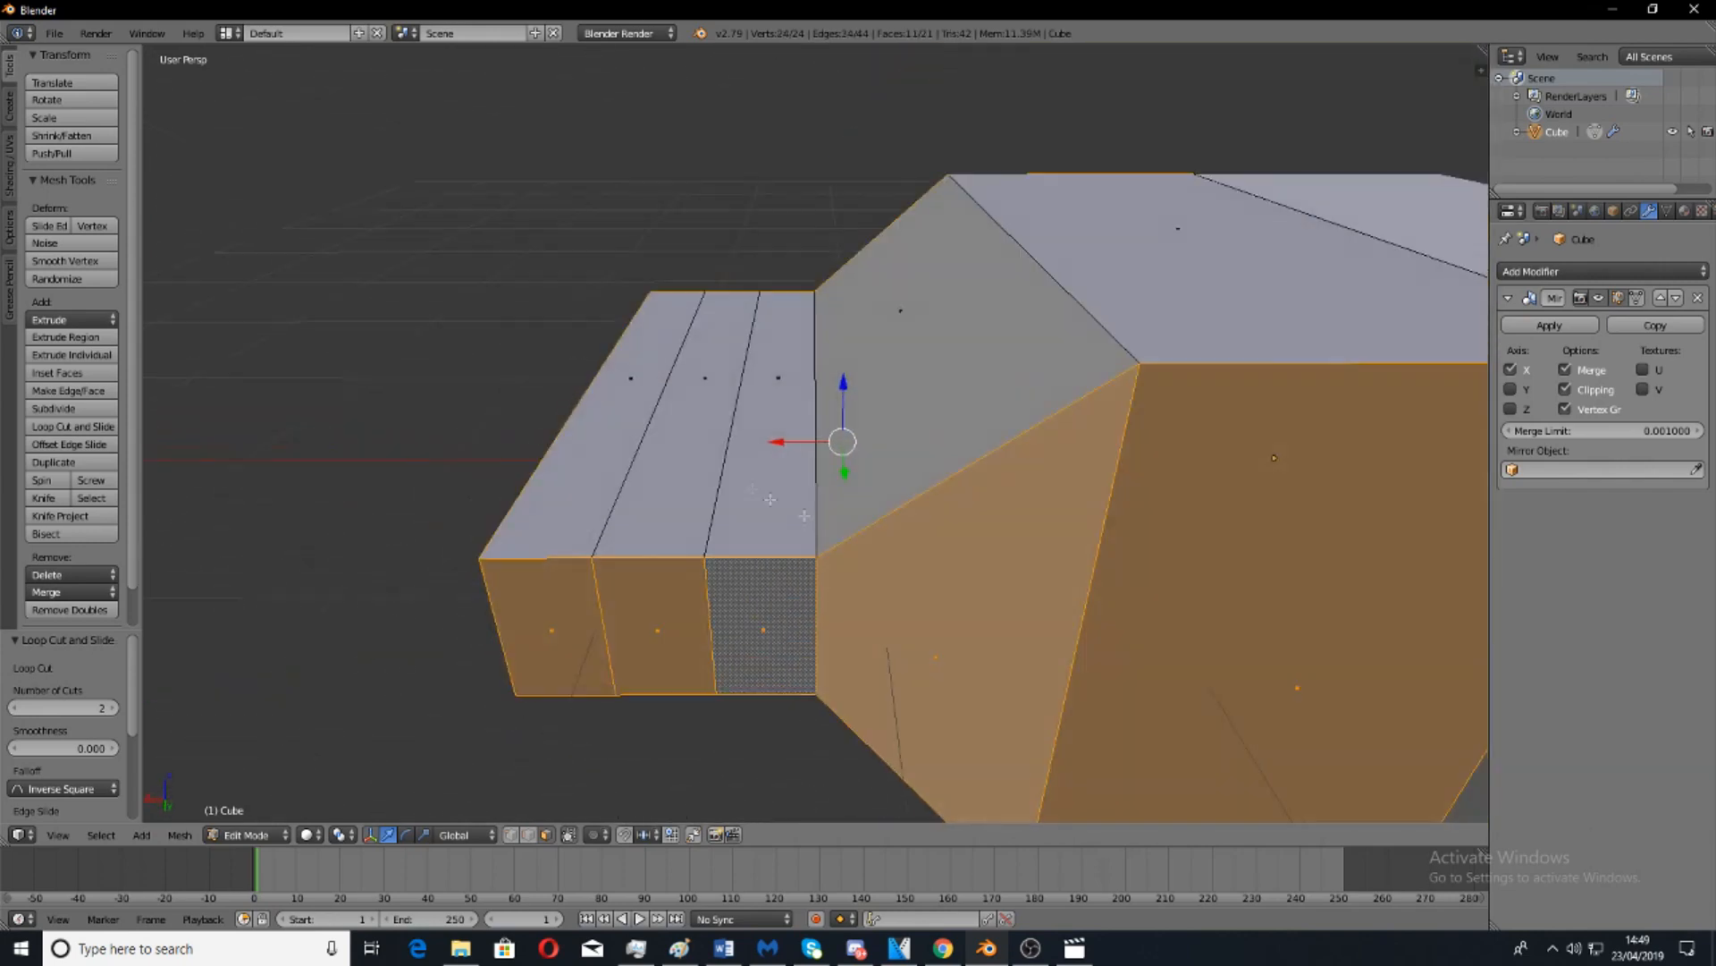
right_click(641, 552, "alt")
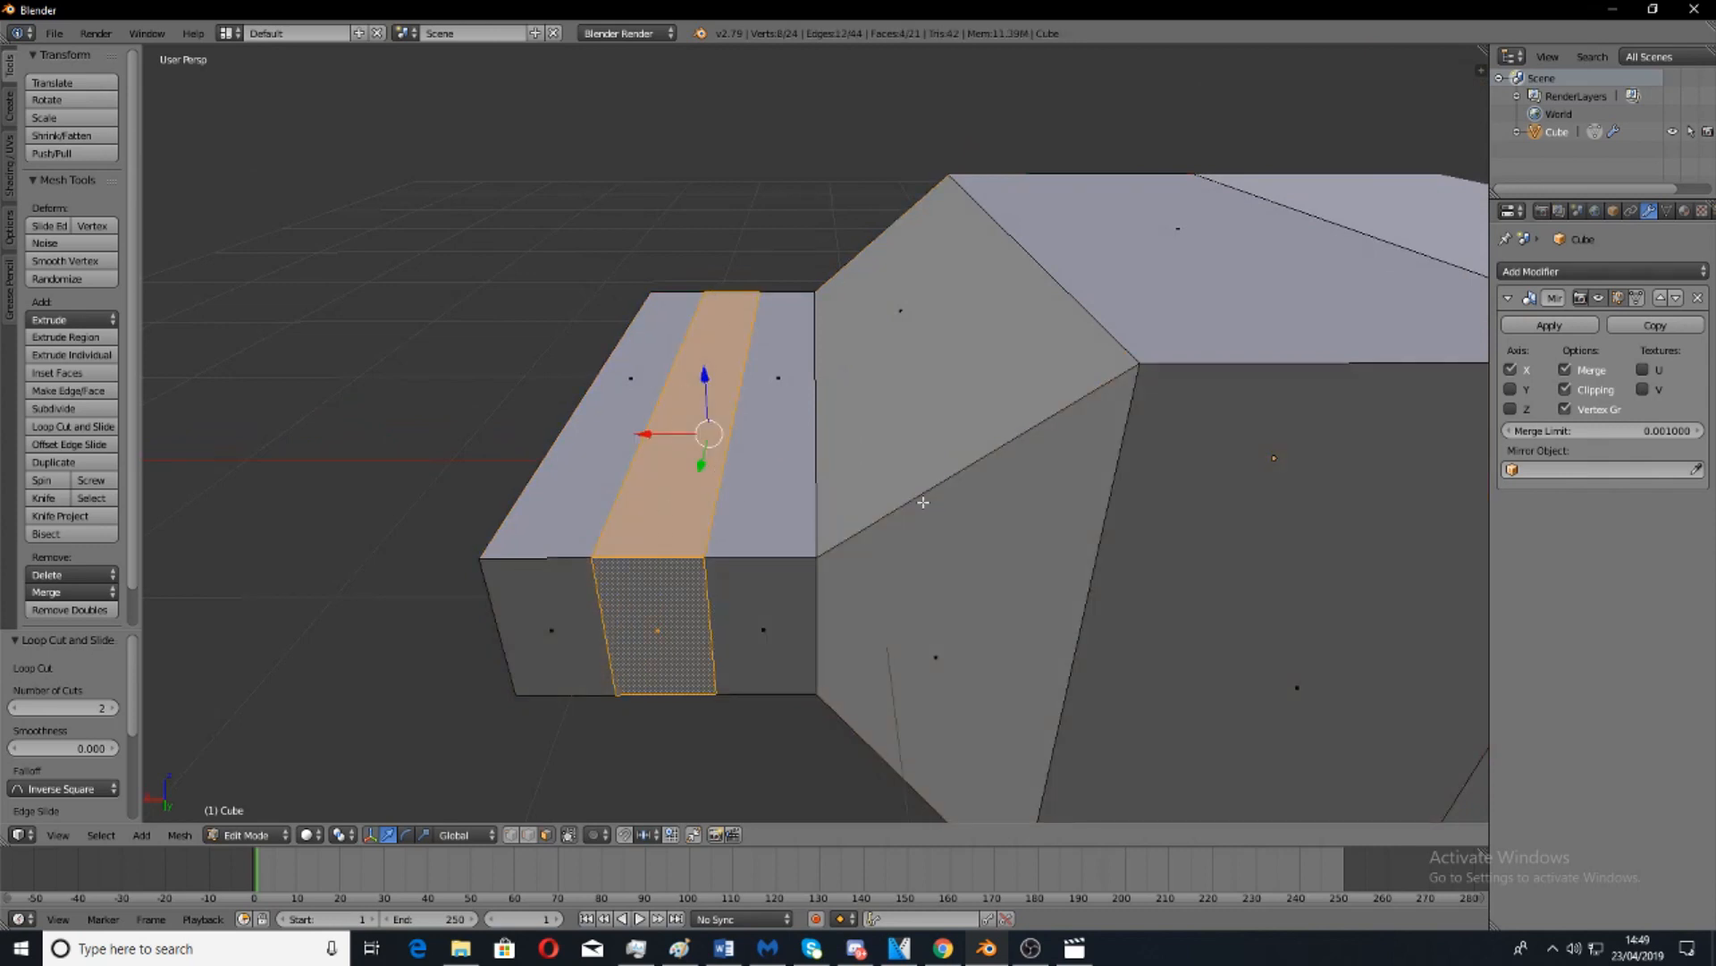
Widen the selected ring of faces along the X axis by a scale of about 1.9.
key("s")
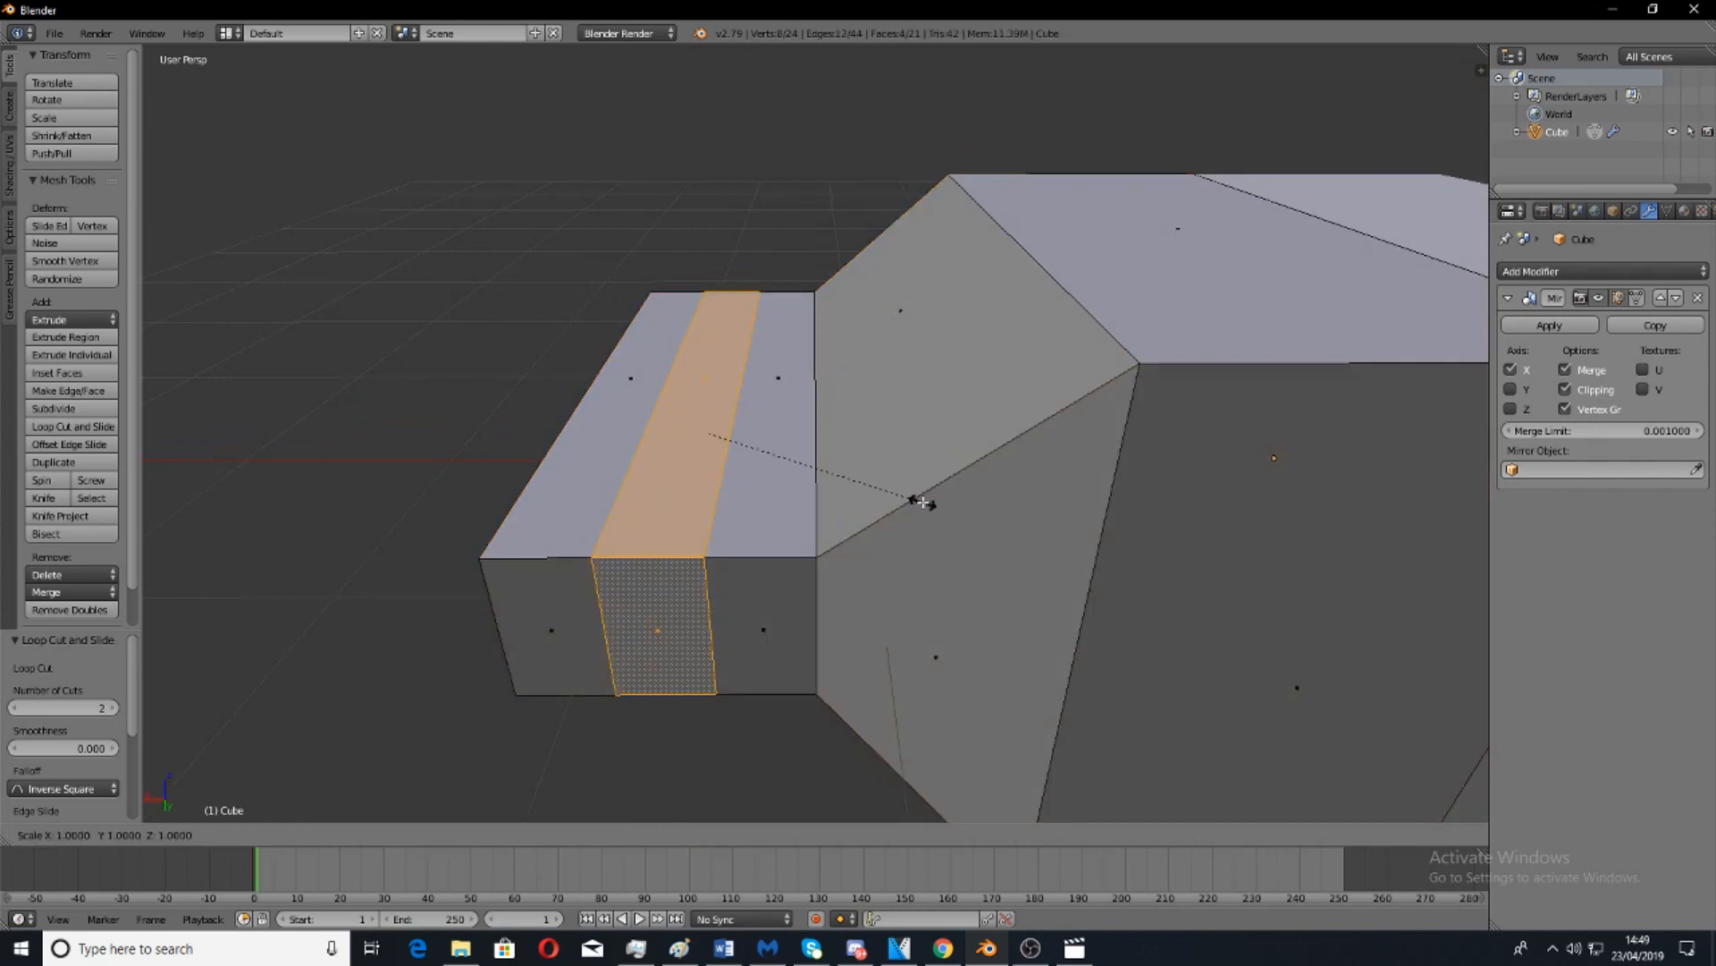
key("x")
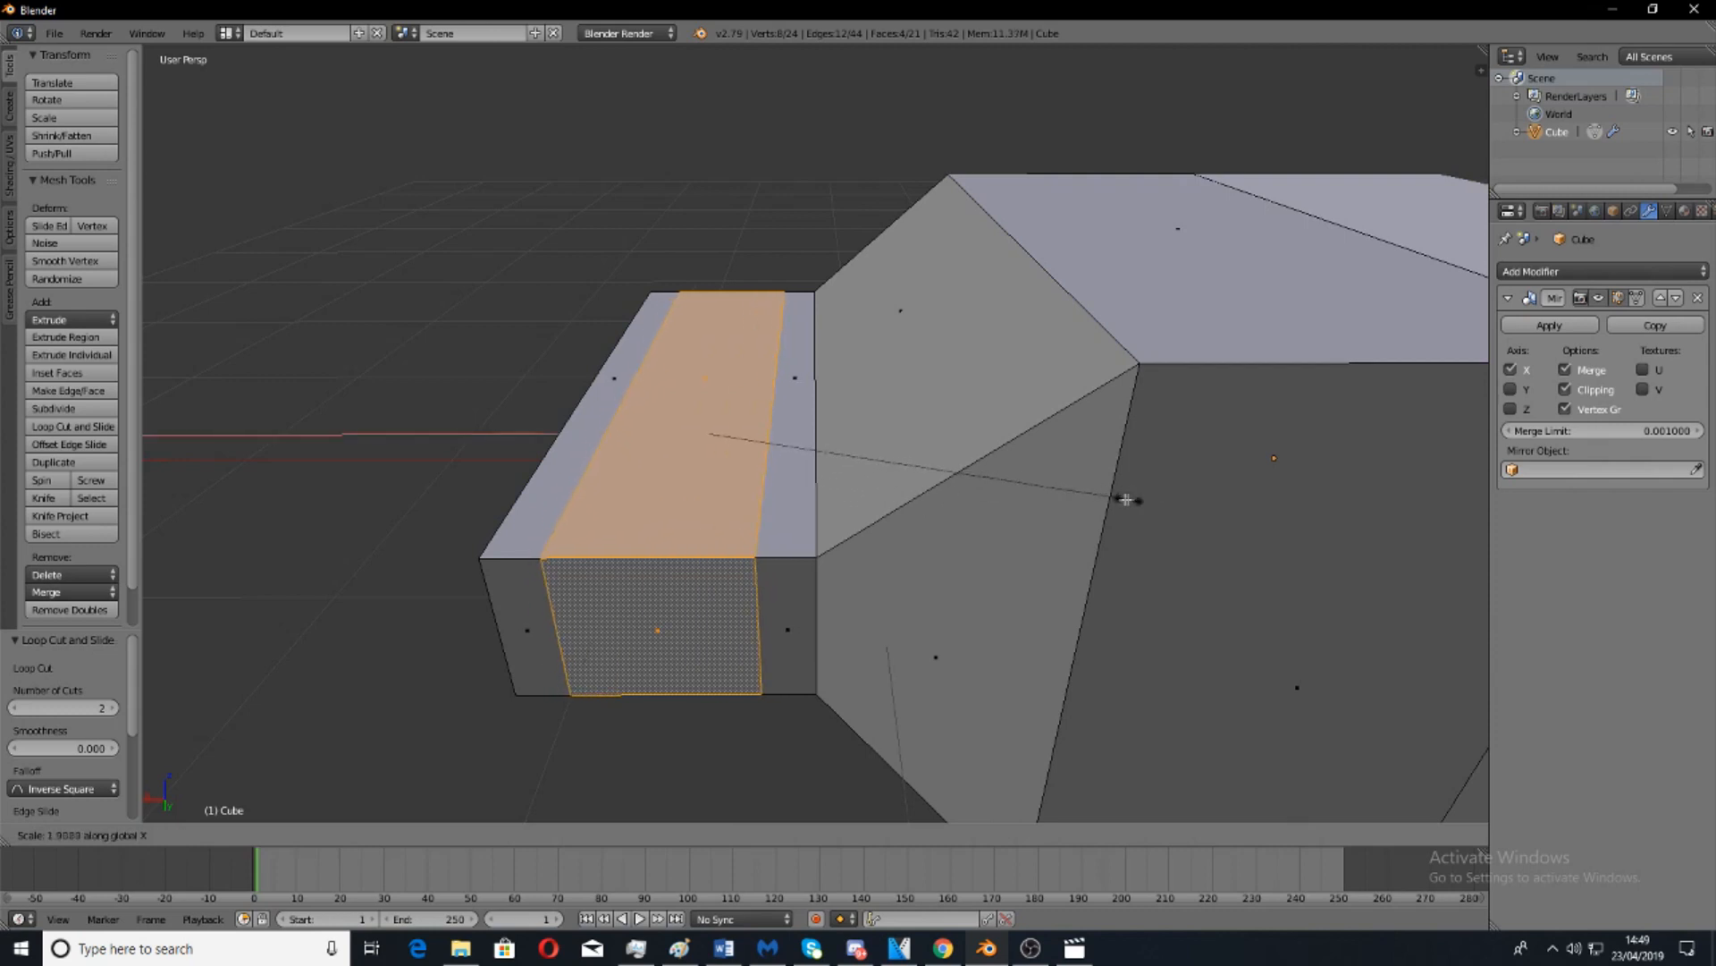
left_click(1124, 500)
Scale the ring of faces to about 0.69 along Z and about 0.95 along Y.
middle_click_drag(1118, 503, 1028, 590)
key("s")
key("z")
left_click(824, 525)
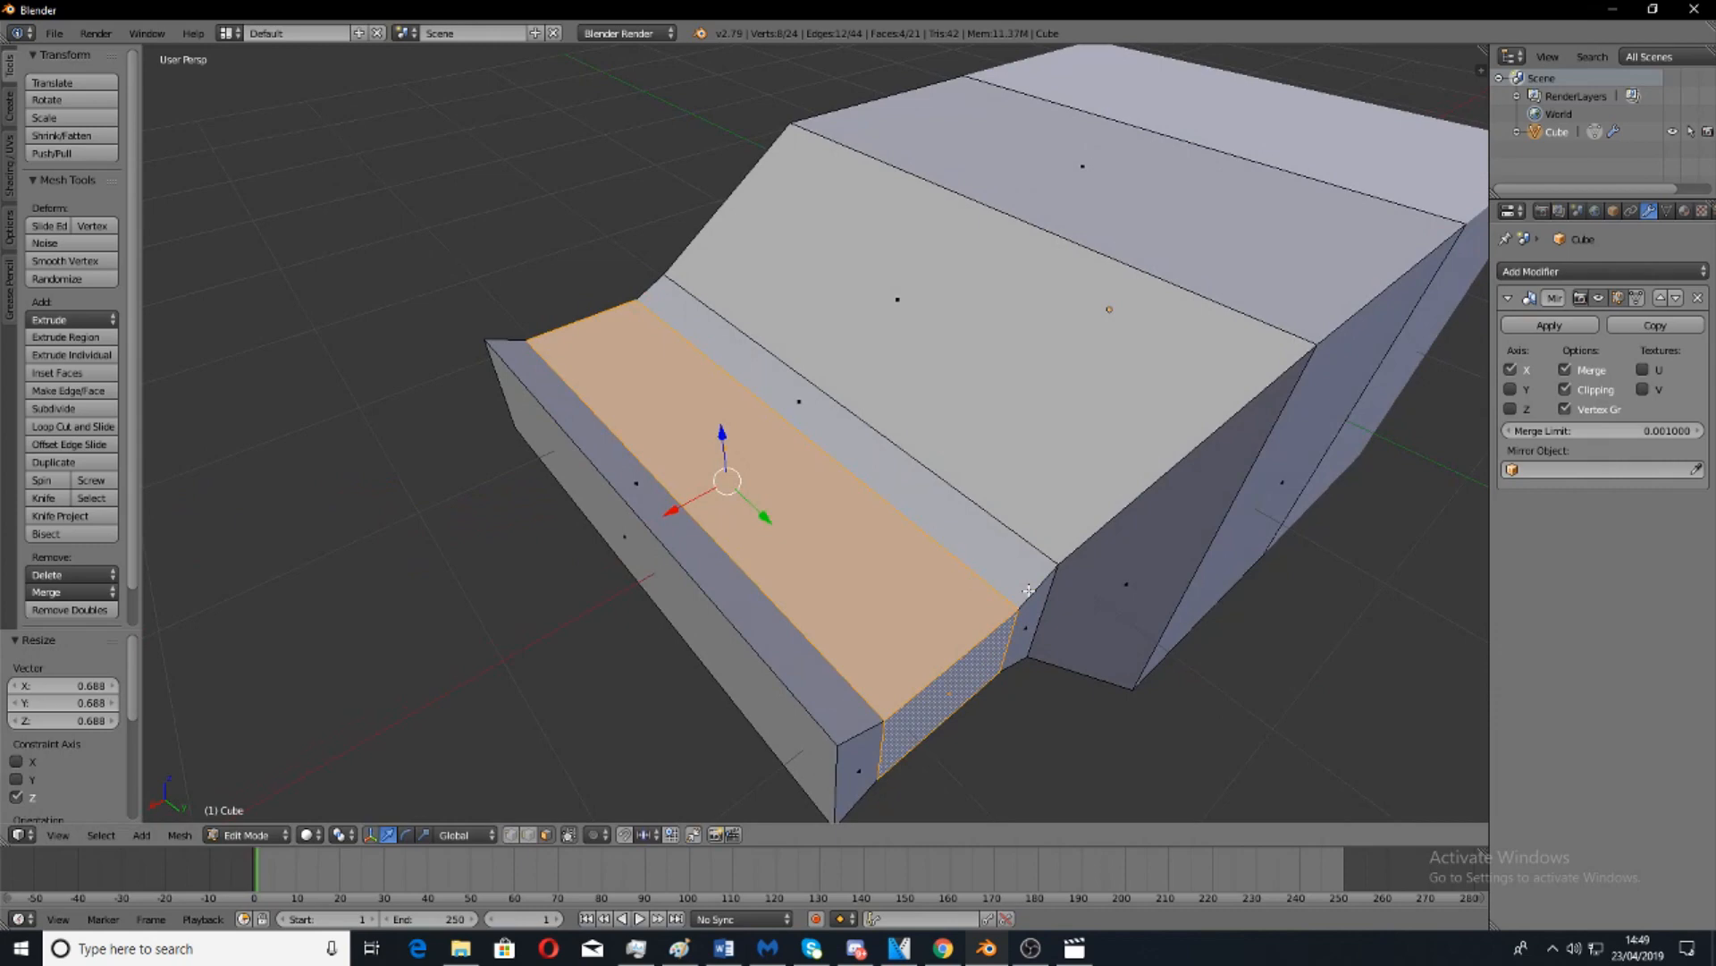
key("s")
key("y")
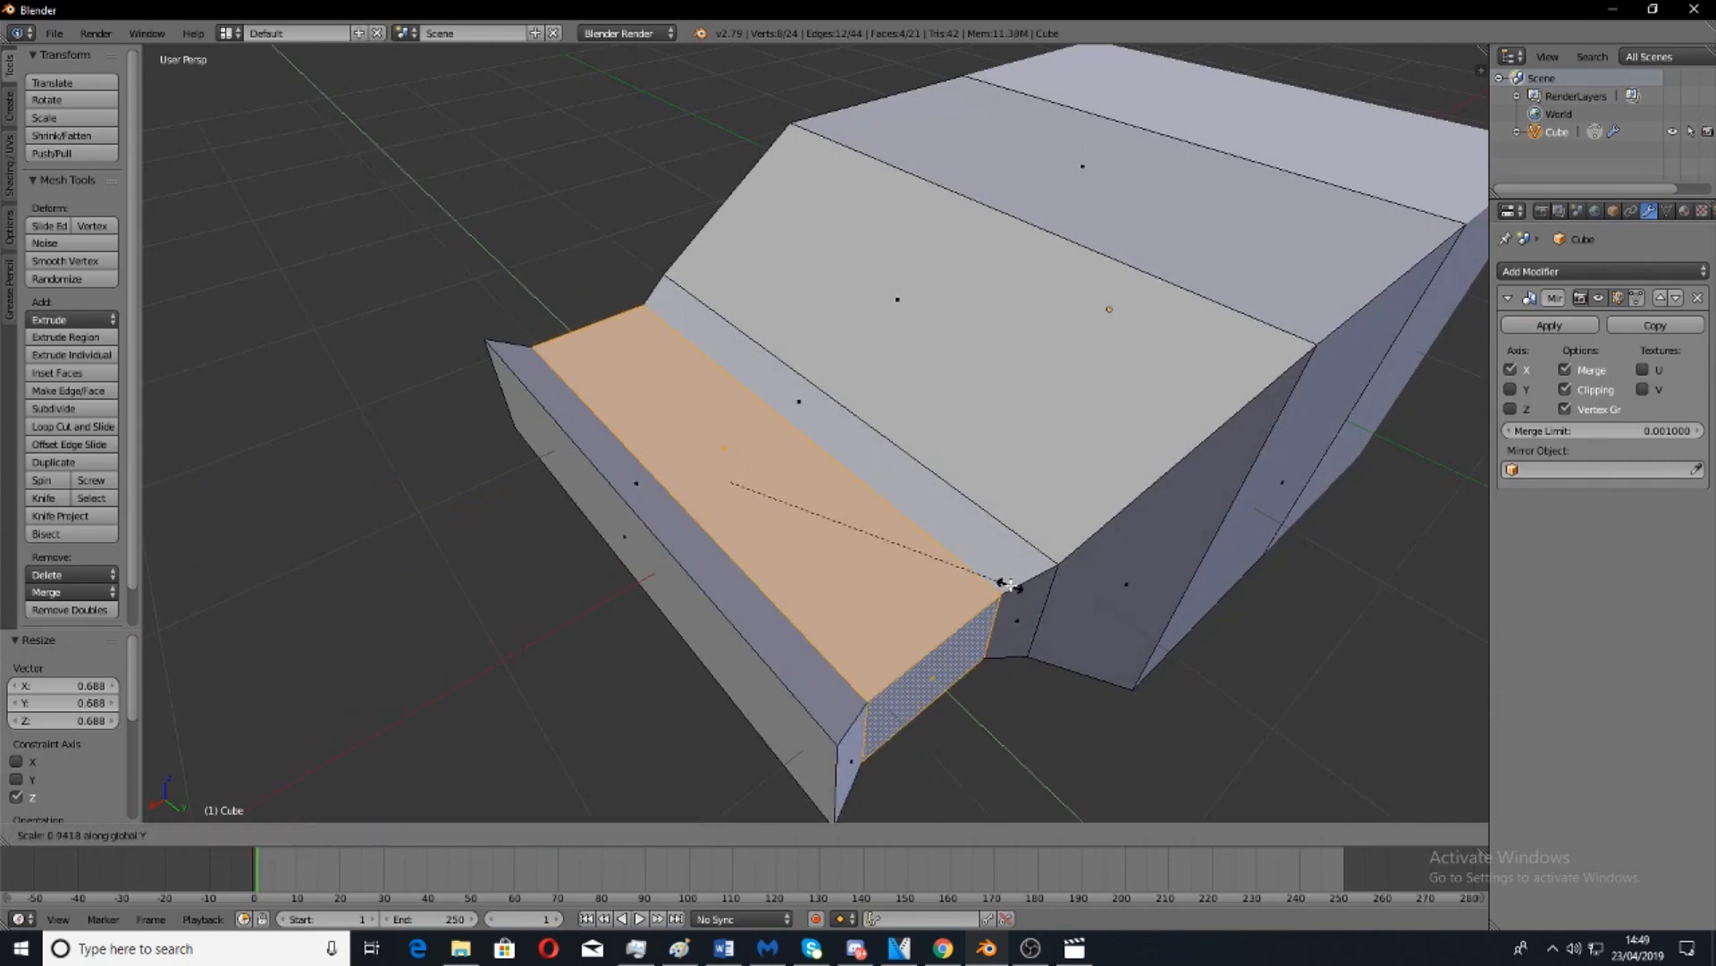
left_click(1001, 583)
Select the arm's outer end face and extrude it outward by about 0.8 units.
scroll(958, 595, "down", 5)
mouse_move(959, 596)
middle_mouse_down()
mouse_move(957, 693)
mouse_move(960, 590)
middle_mouse_up()
right_click(755, 444)
middle_click_drag(857, 555, 895, 538)
scroll(840, 529, "up", 3)
middle_click_drag(758, 541, 787, 537)
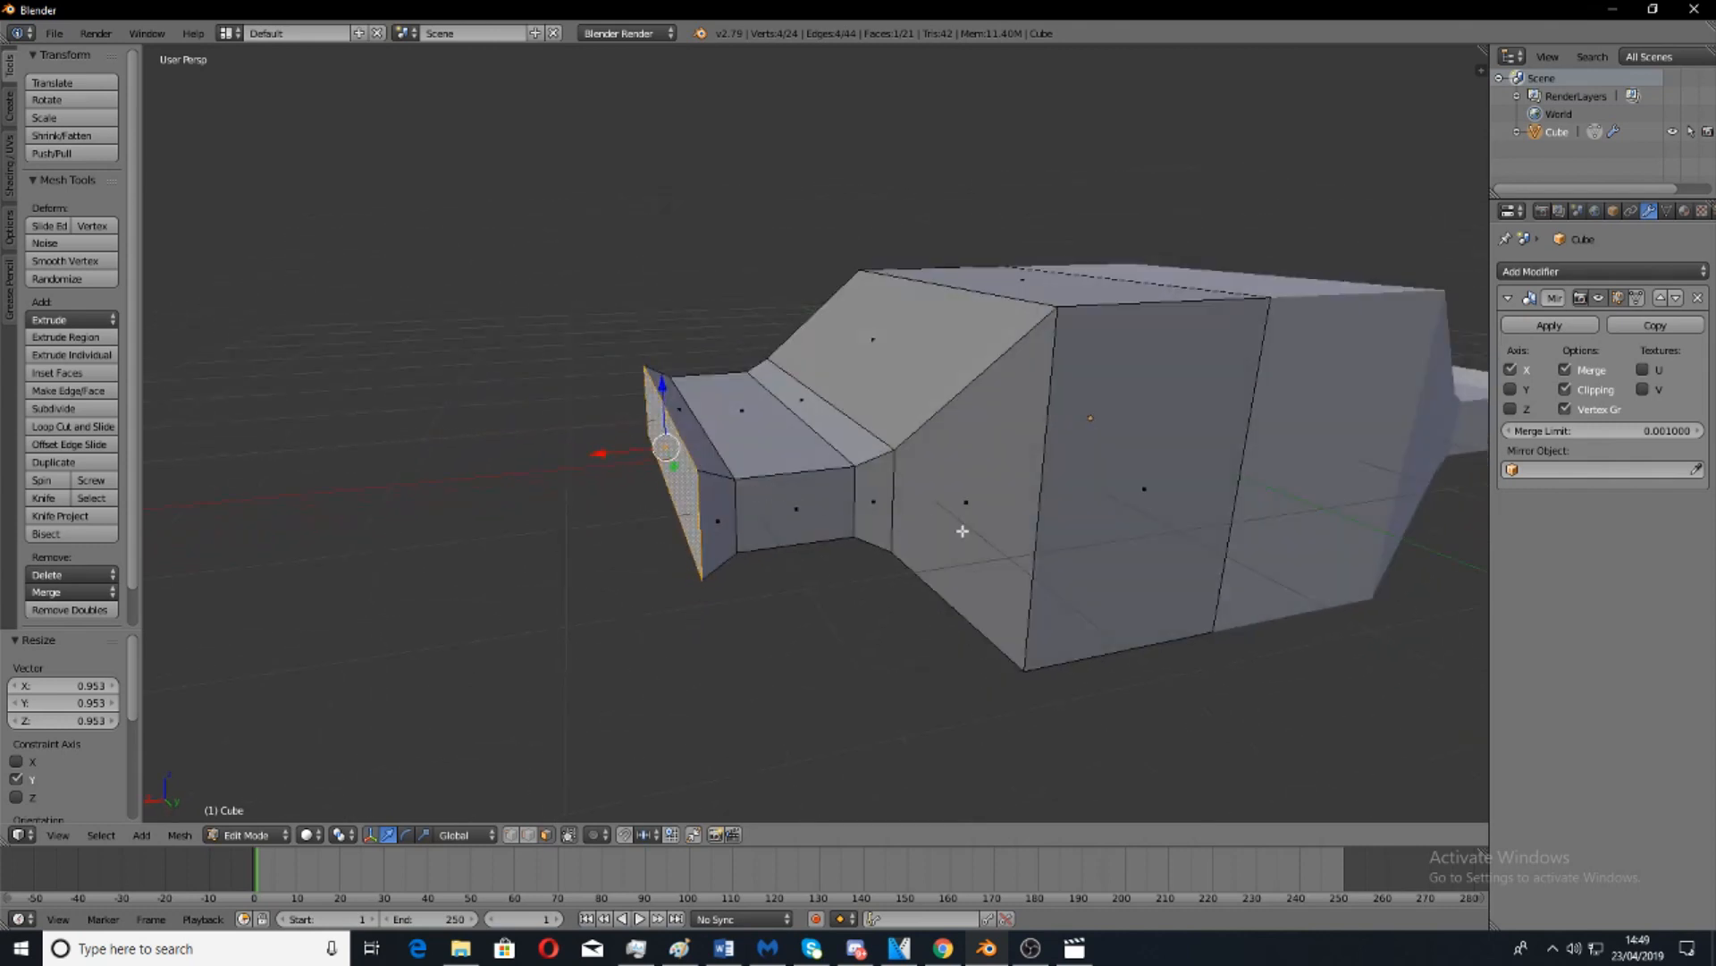
key("e")
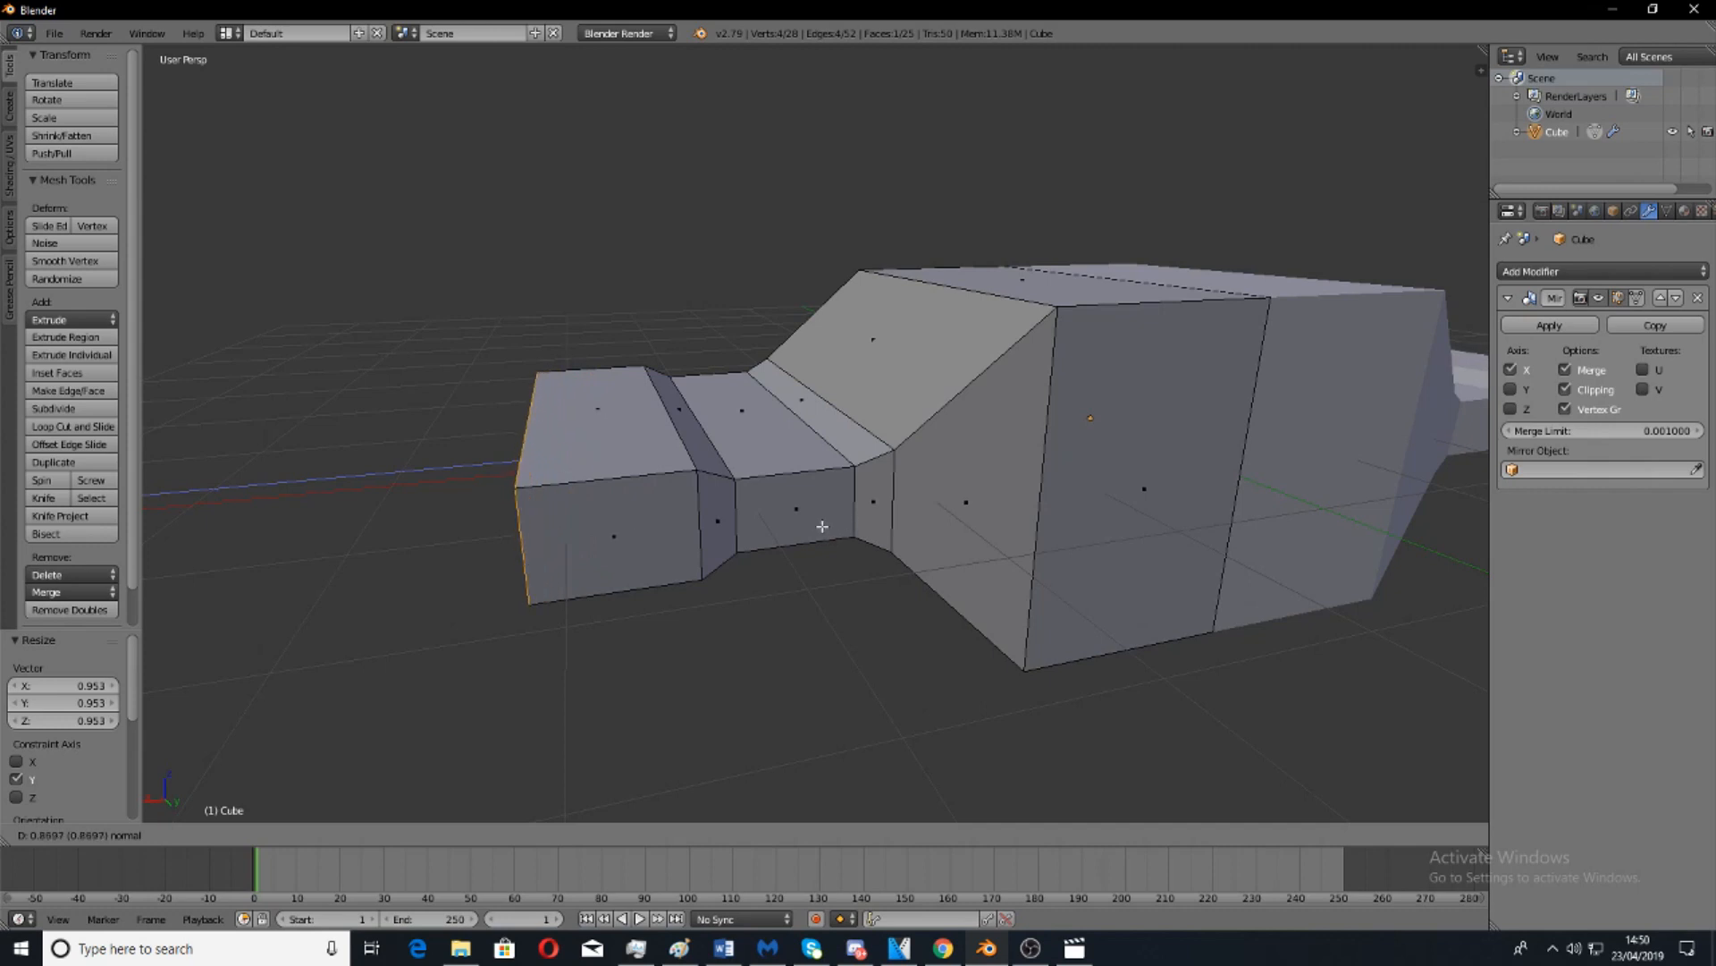
left_click(770, 509)
Extrude the arm's end face outward by a further 0.17 units or so.
key("KP_Decimal")
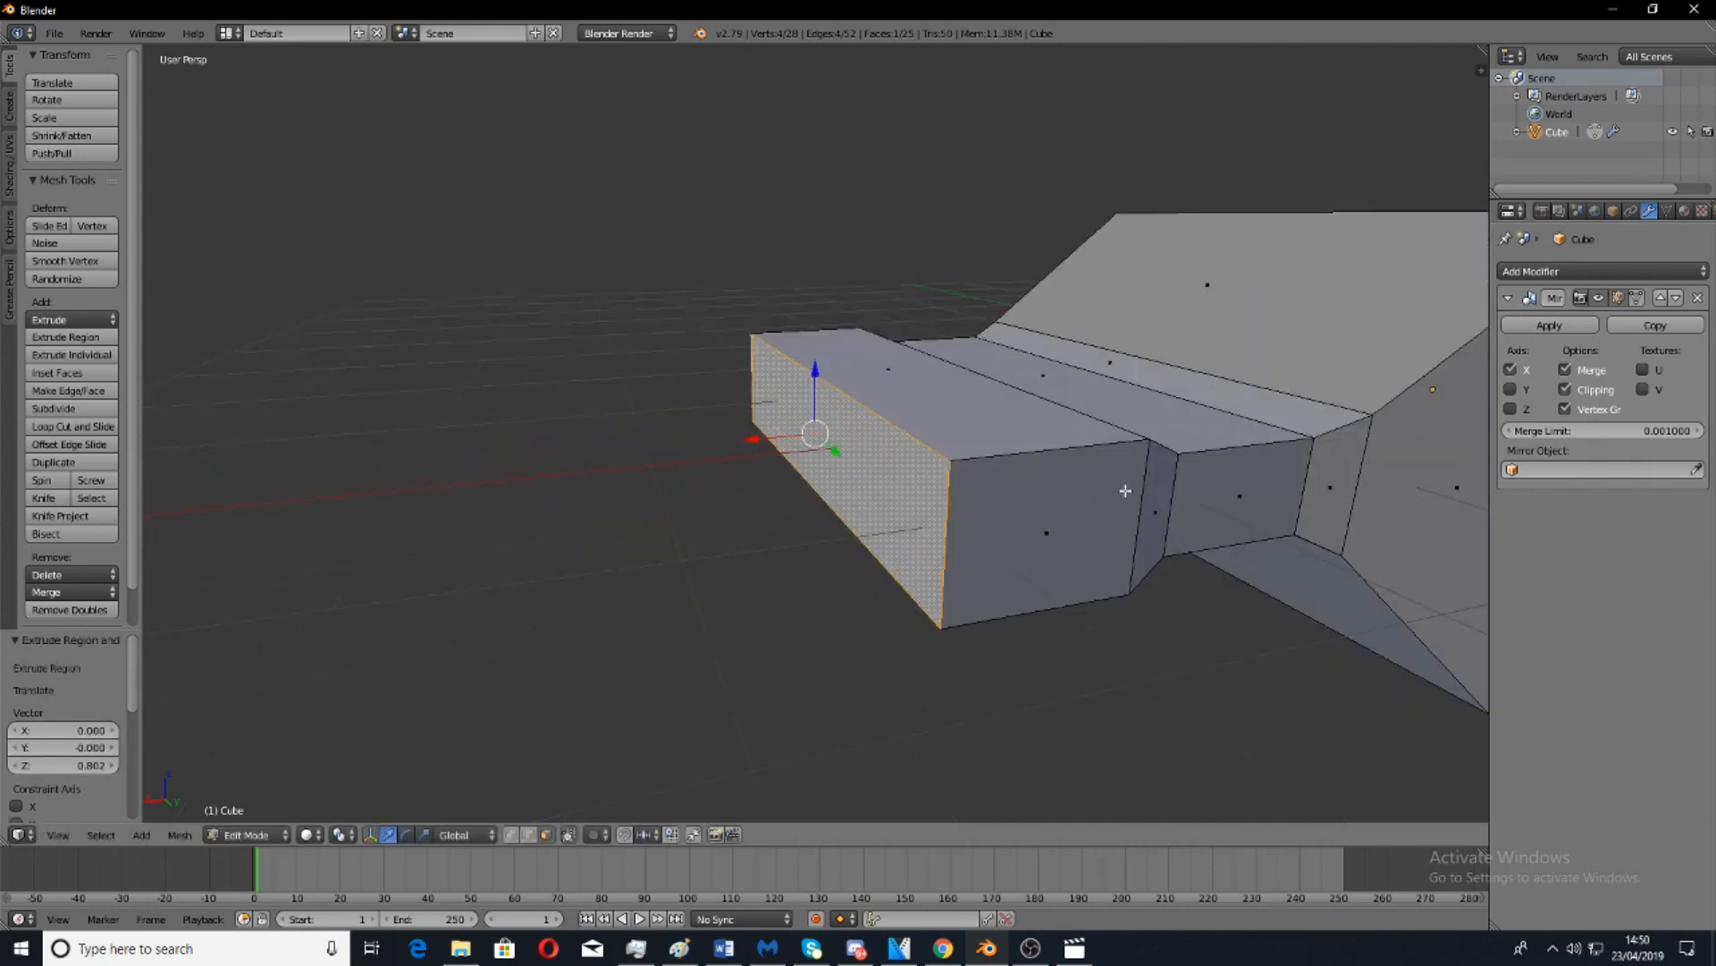
key("e")
left_click(1094, 492)
middle_click_drag(1093, 493, 1163, 416)
Scale the arm's end face uniformly to about 0.92, then along Z to about 0.59.
key("s")
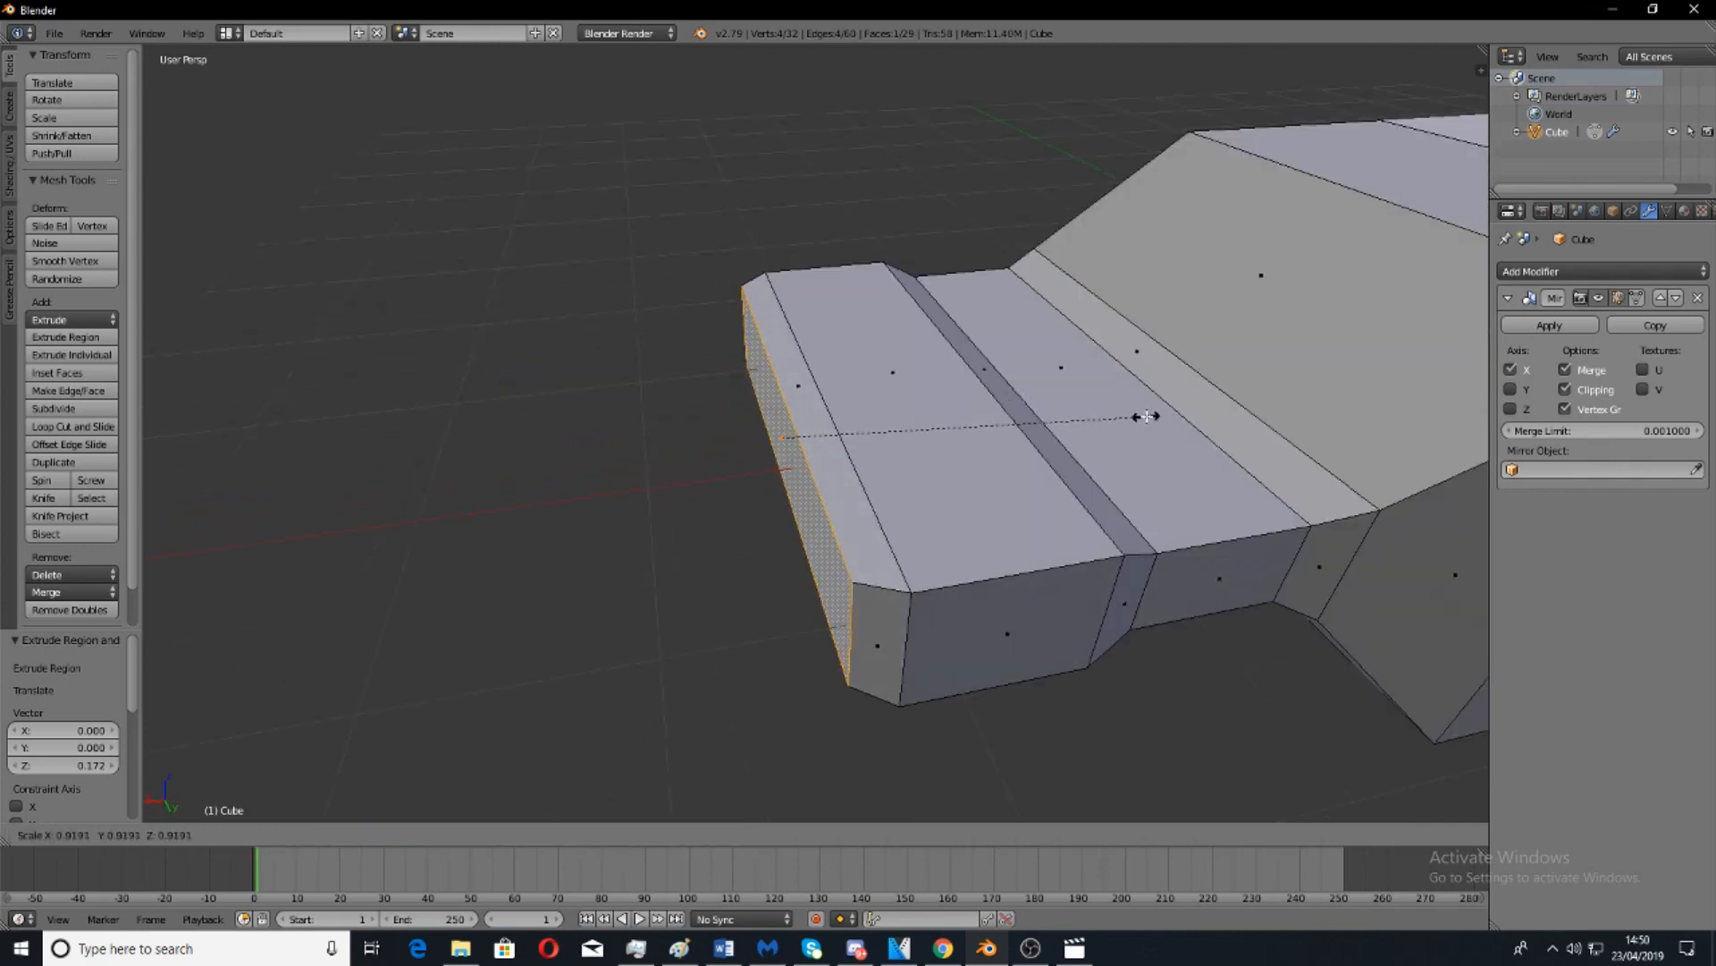
left_click(1142, 412)
key("s")
key("z")
left_click(989, 387)
Extrude the tapered end face outward by about 1.62 units.
middle_click_drag(989, 387, 948, 376)
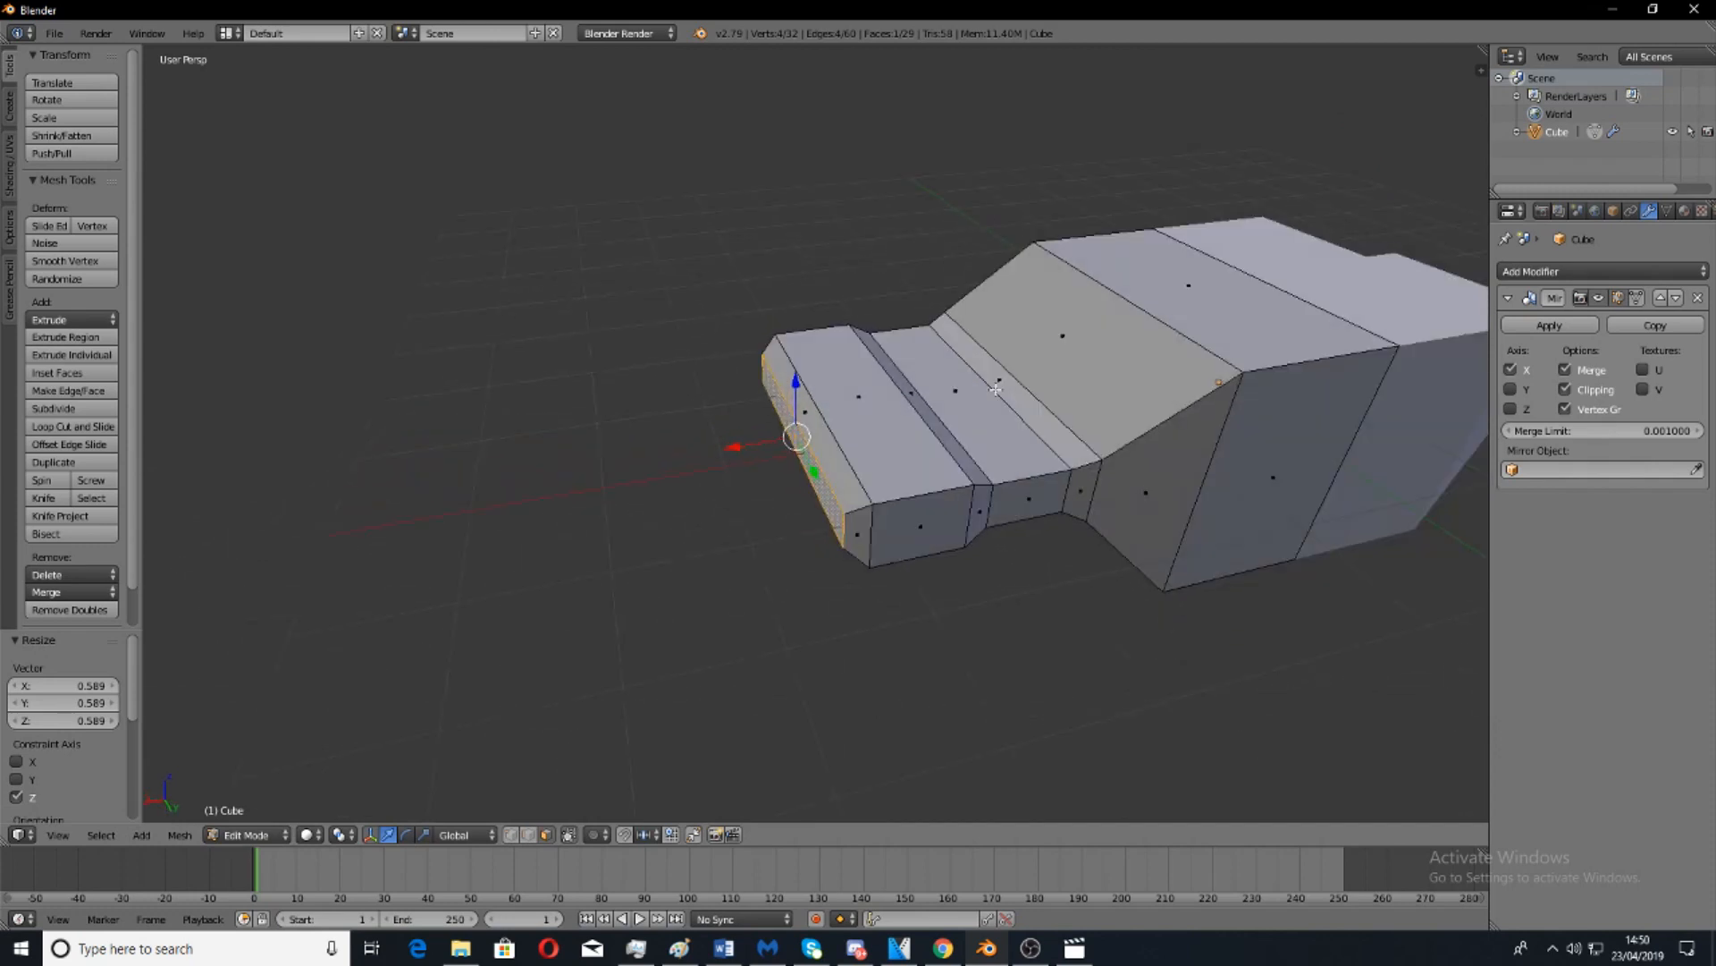
key("e")
left_click(798, 417)
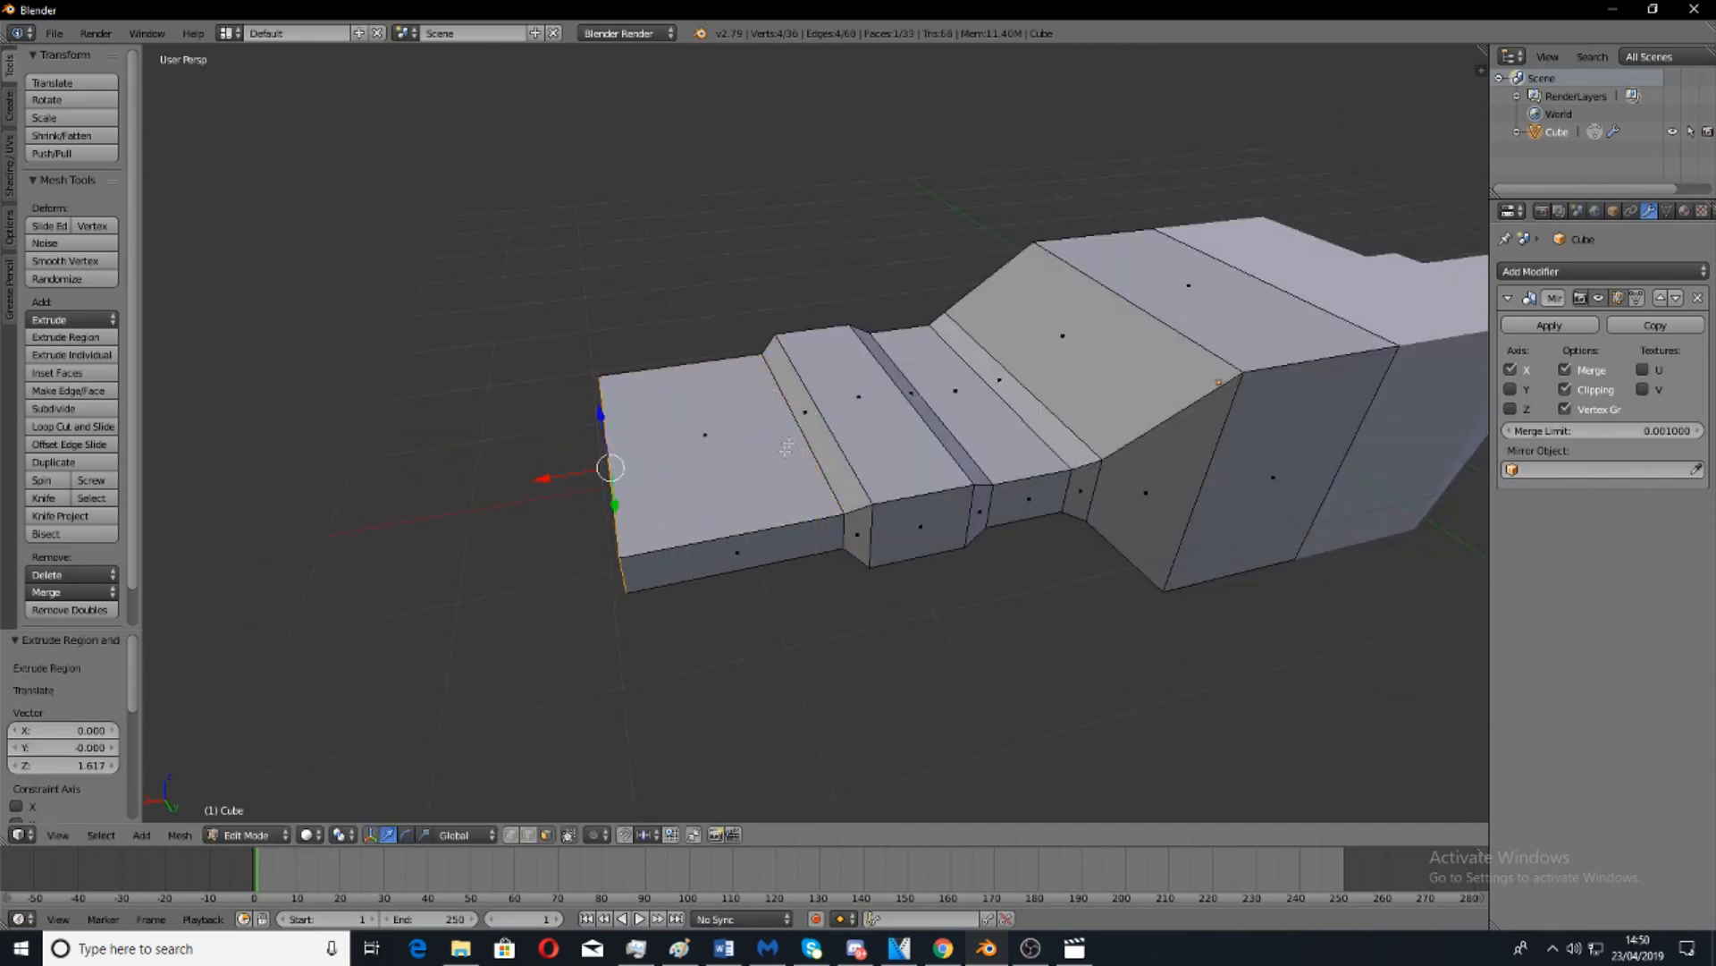
Move the +Y side edge of the arm's end face inward along Y by about 0.51 units, then by a further 0.26.
middle_click_drag(798, 420, 616, 713)
middle_click_drag(728, 540, 841, 612)
left_click_drag(936, 612, 852, 586)
middle_click_drag(841, 570, 623, 555)
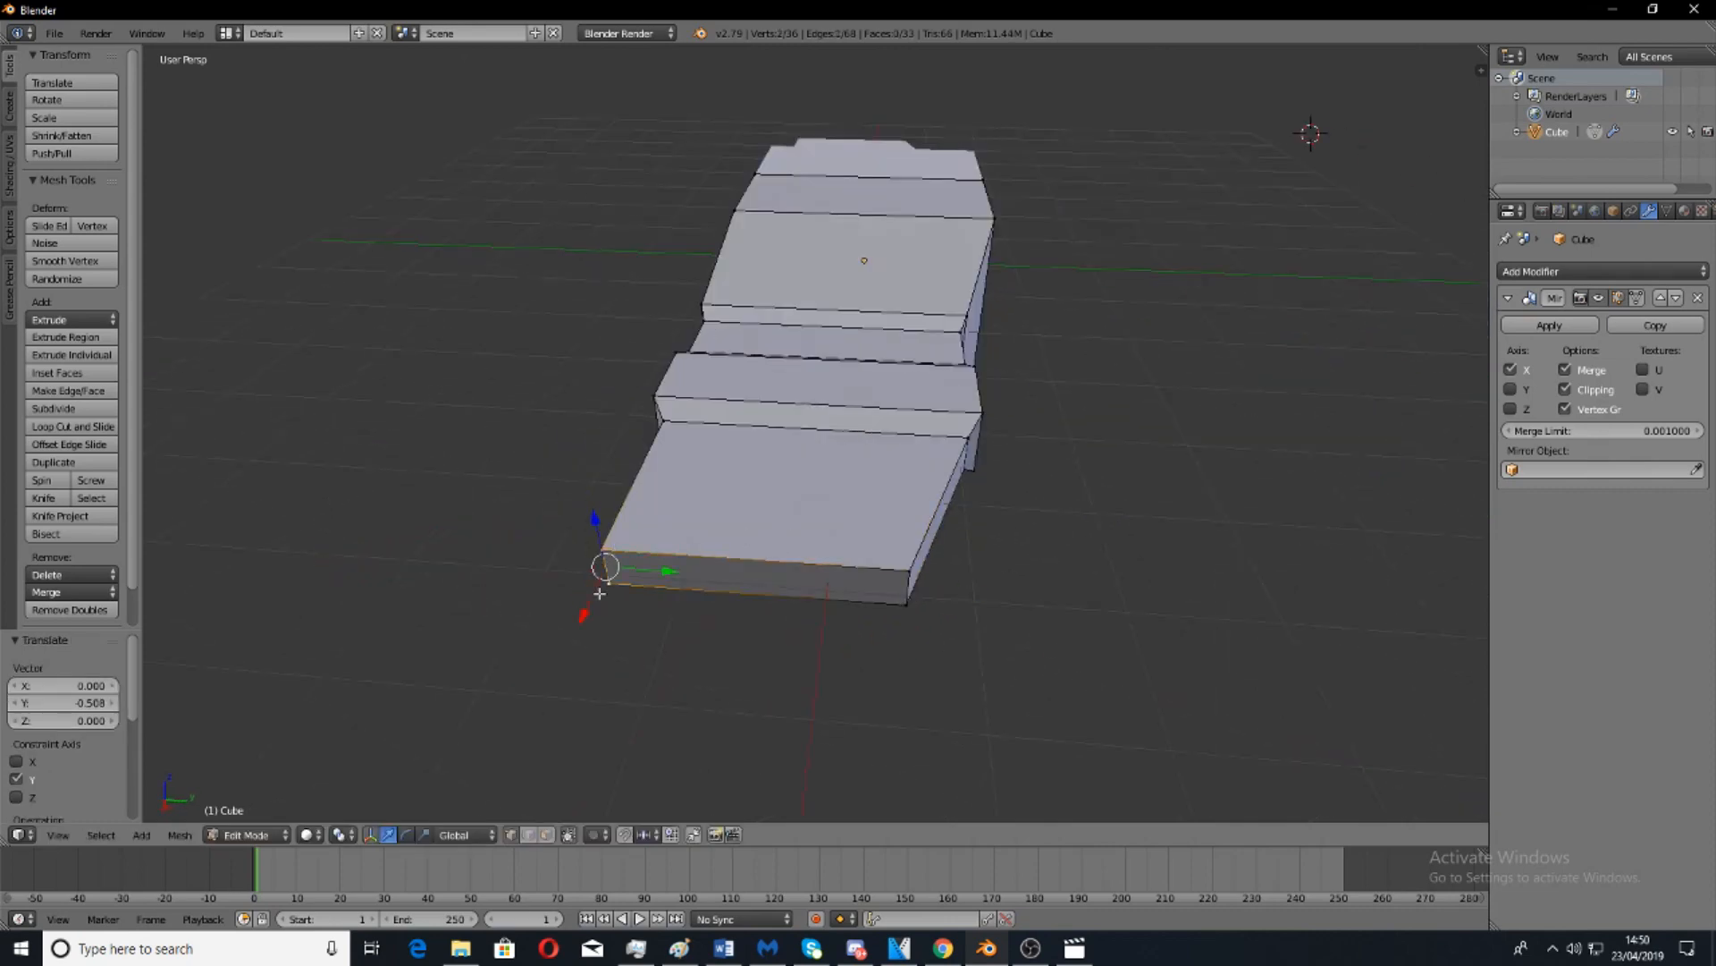
mouse_move(672, 575)
left_mouse_down()
mouse_move(647, 573)
mouse_move(672, 570)
left_mouse_up()
left_click_drag(972, 596, 921, 593)
middle_click_drag(921, 594, 863, 537)
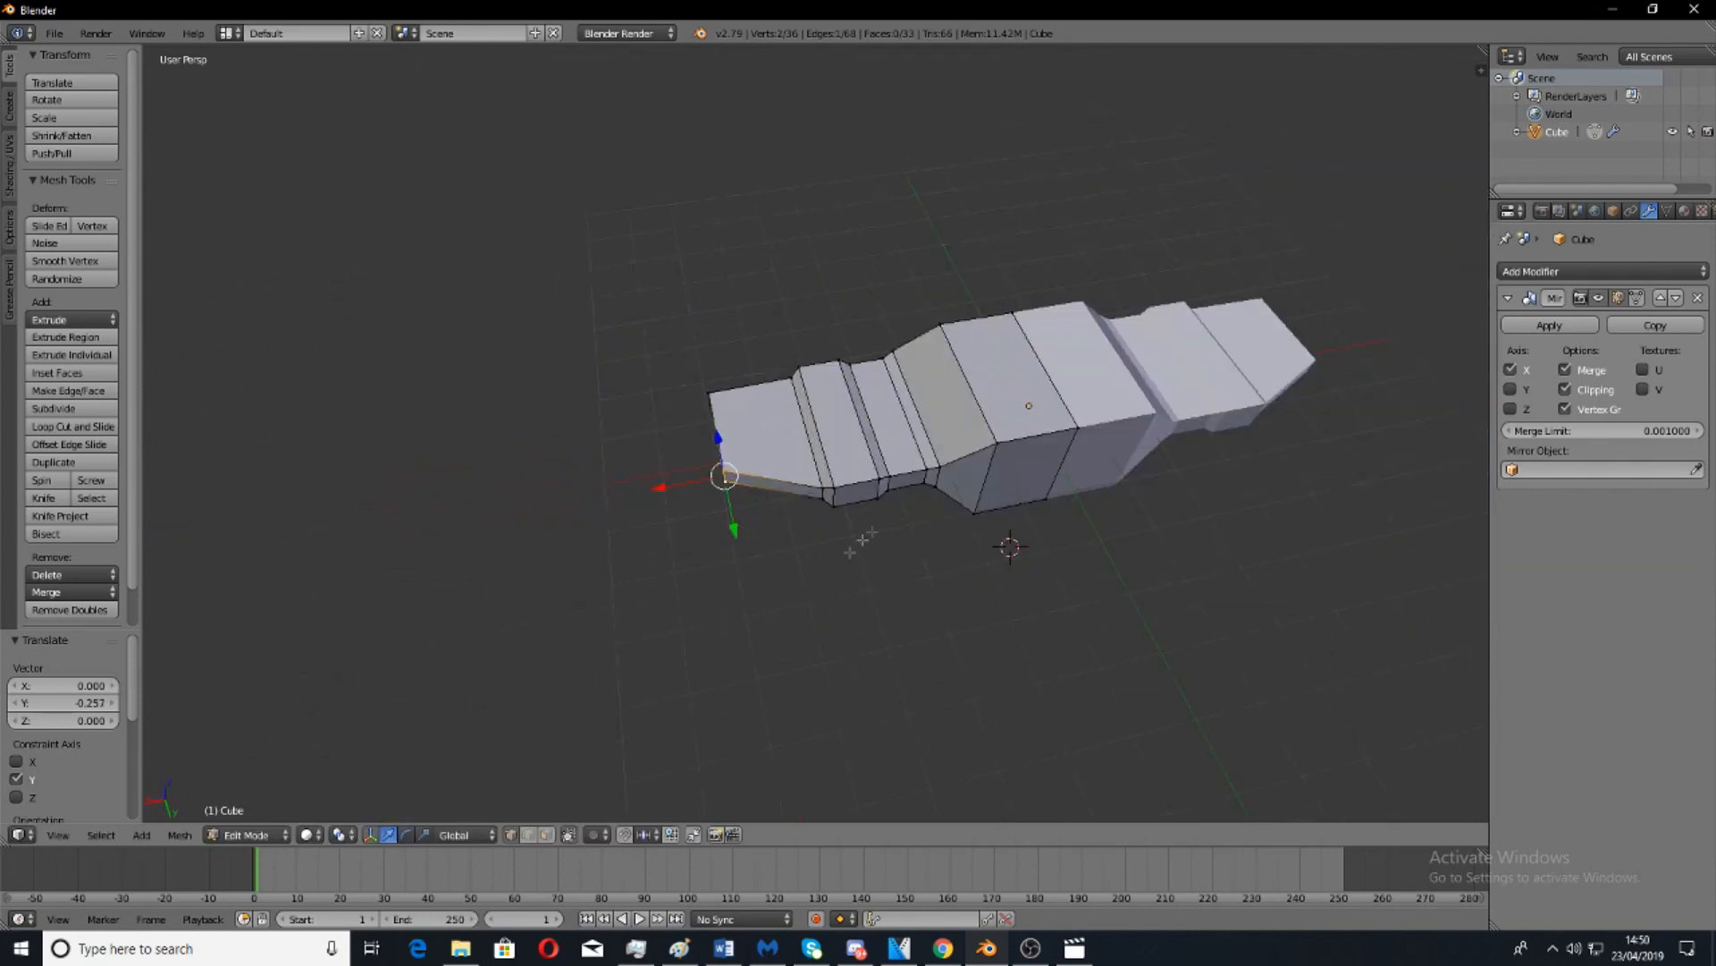
Extrude the arm's narrowed end face outward by about 0.8 units, then shift it about 0.21 units along X.
left_click(547, 835)
middle_click_drag(688, 539, 748, 498)
right_click(744, 494)
scroll(826, 493, "up", 3)
key("e")
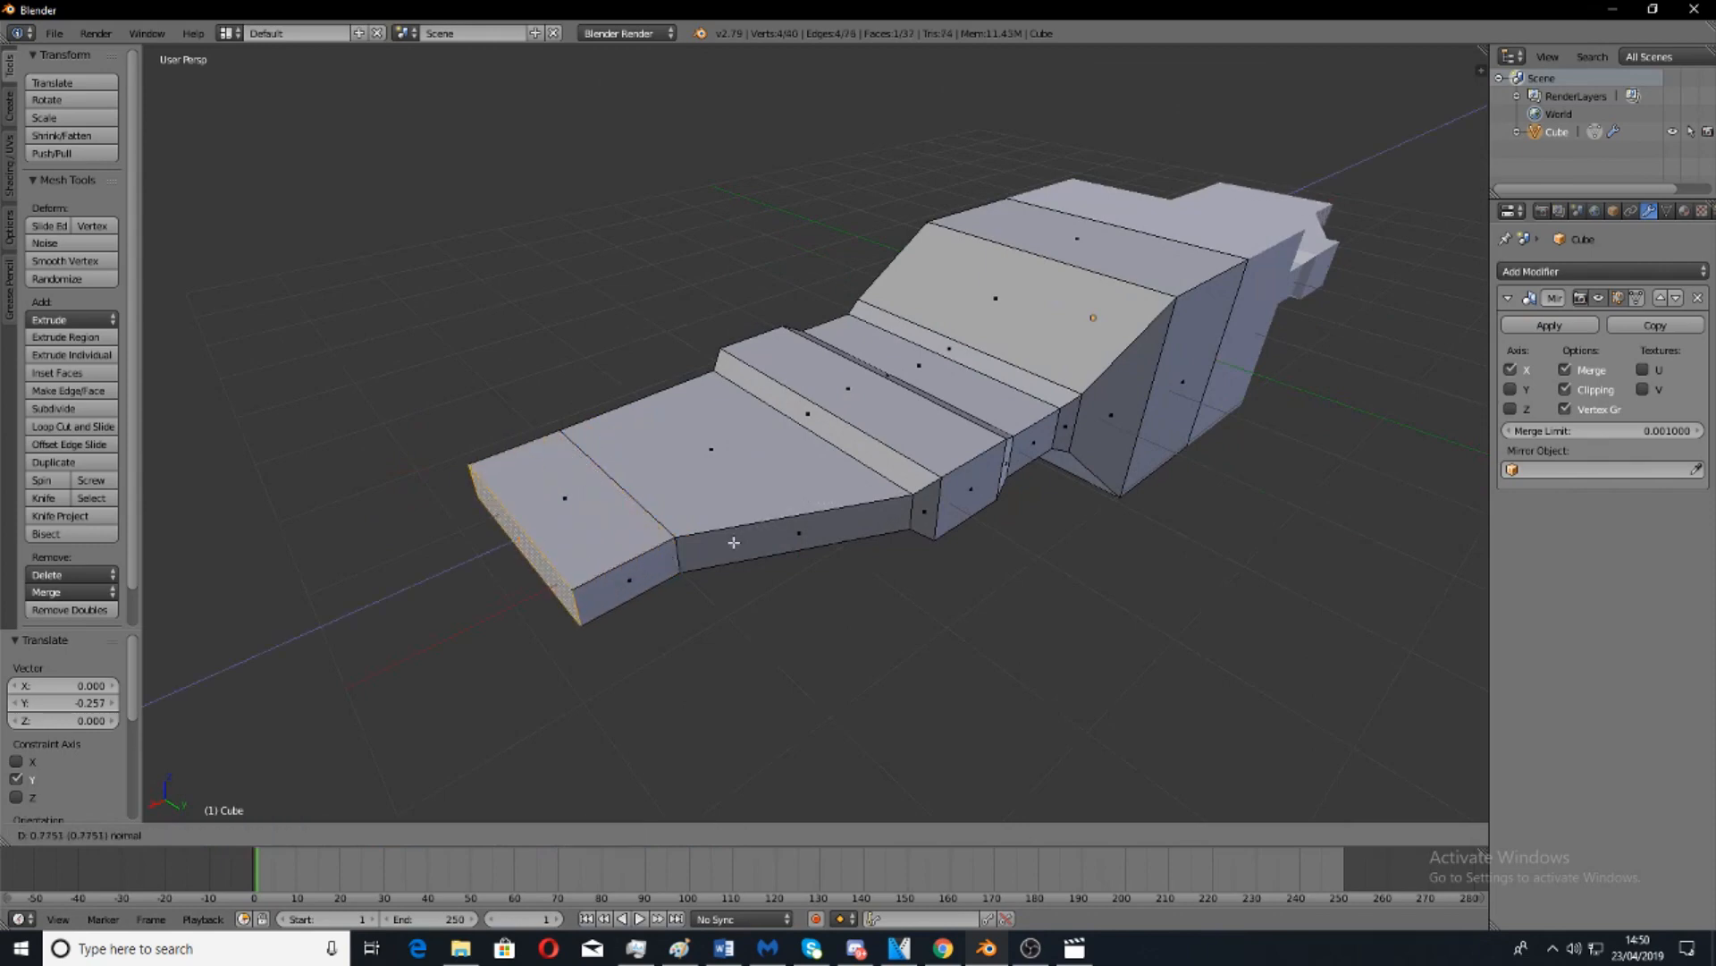
left_click(747, 523)
middle_click_drag(746, 523, 623, 588)
left_click_drag(491, 485, 466, 491)
Add two evenly spaced loop cuts across the arm's outermost segment.
key("ctrl+r")
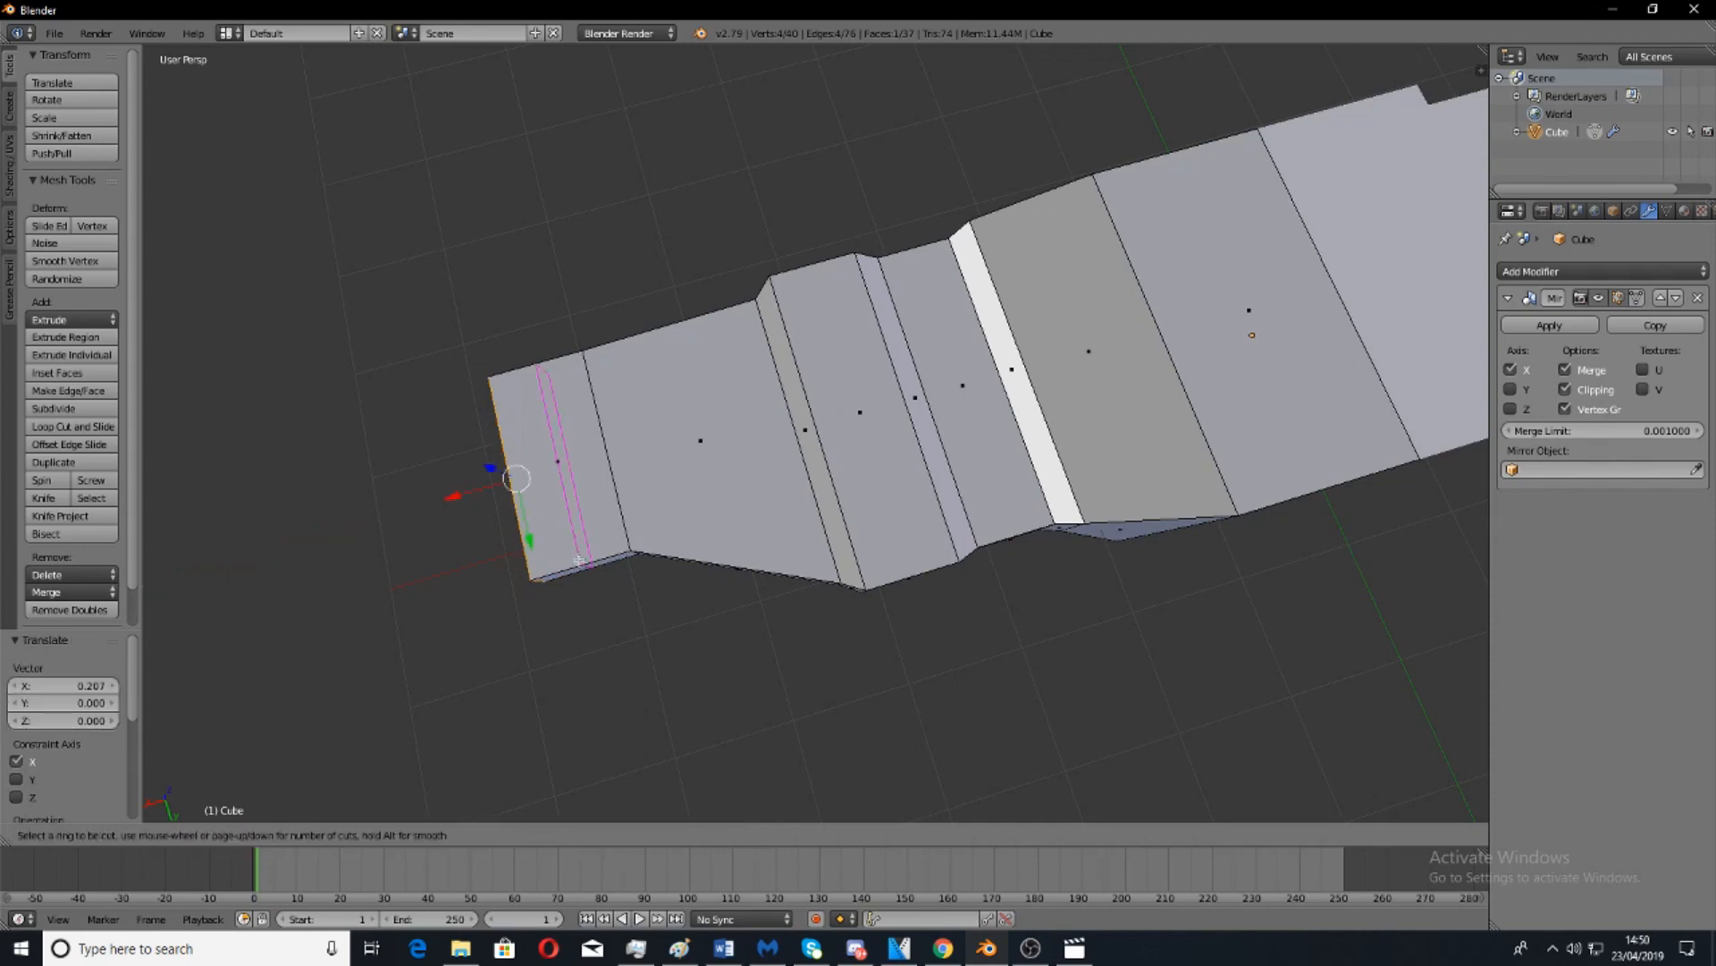
left_click(579, 560)
right_click(579, 559)
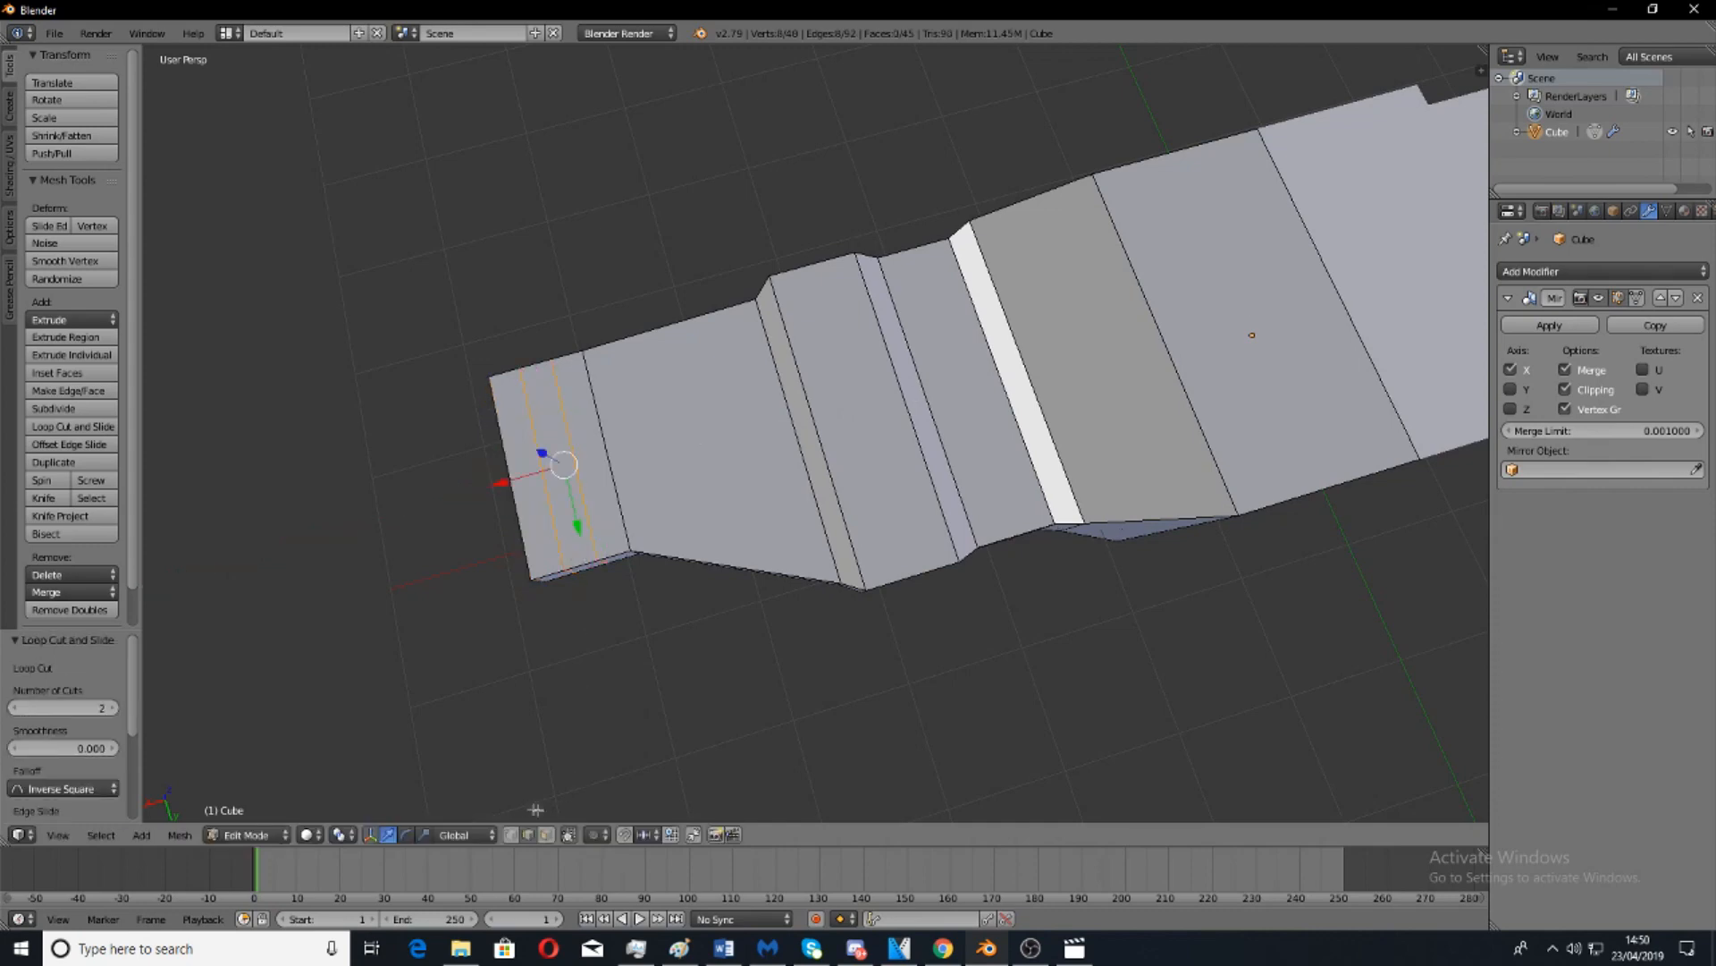
Select the ring of faces between the two new loop cuts and widen it along X to about 1.77.
middle_click_drag(553, 792, 519, 476)
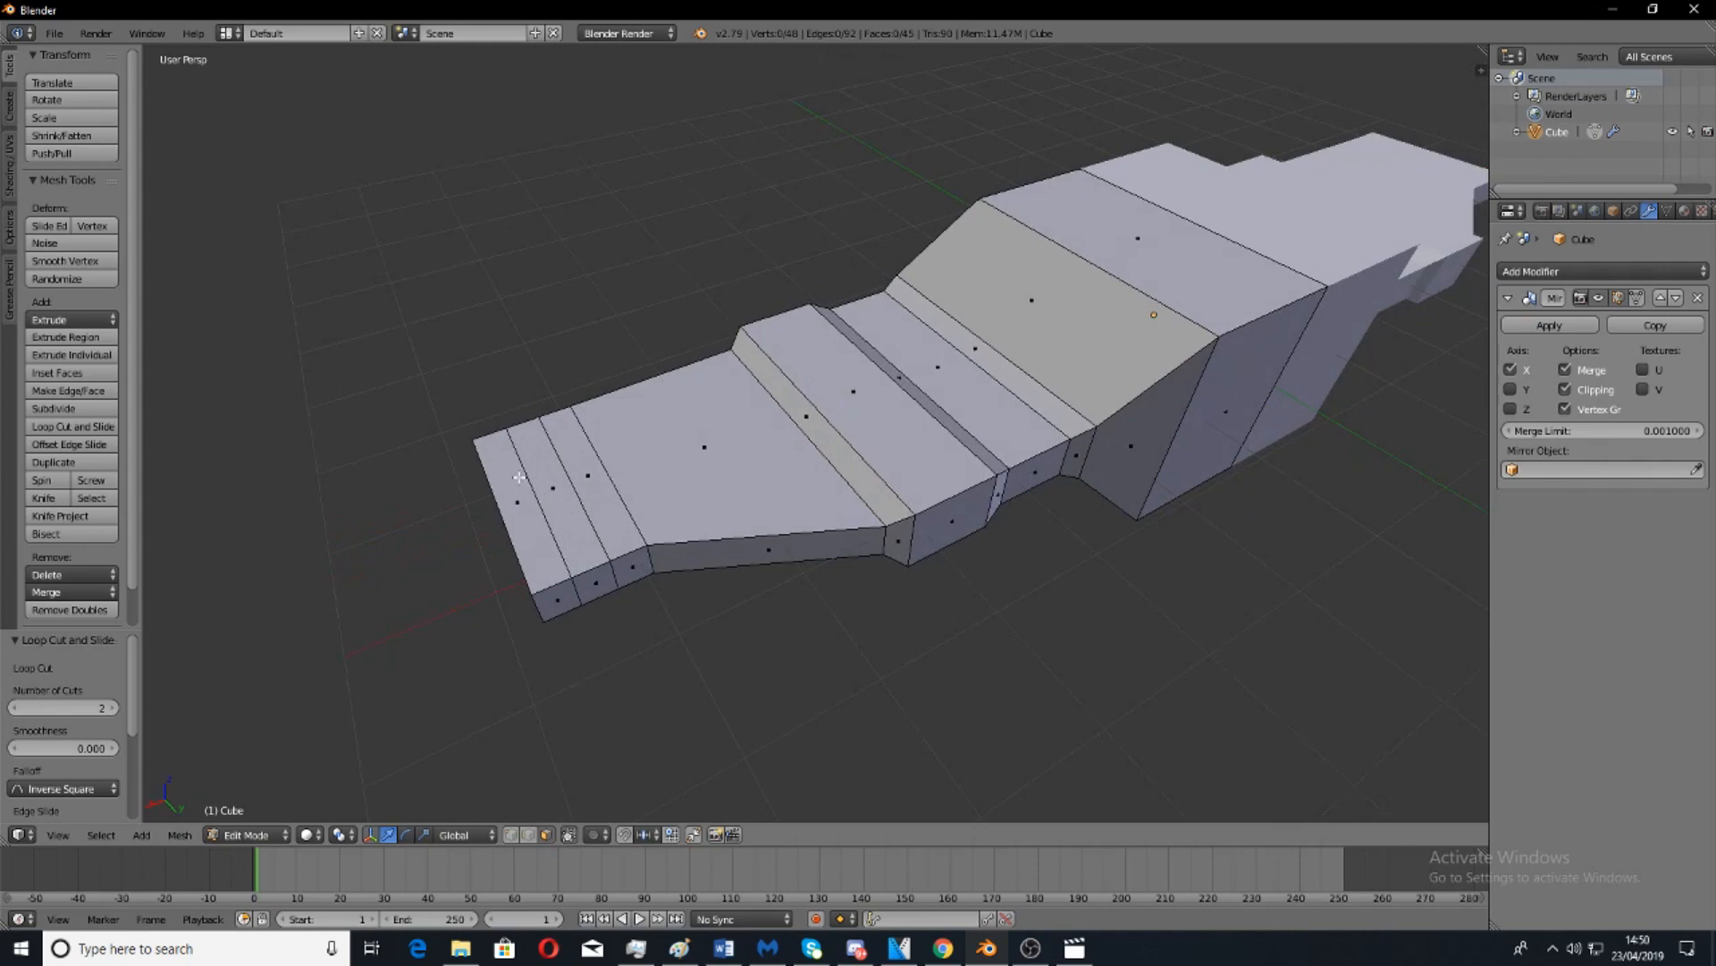
key("s")
key("z")
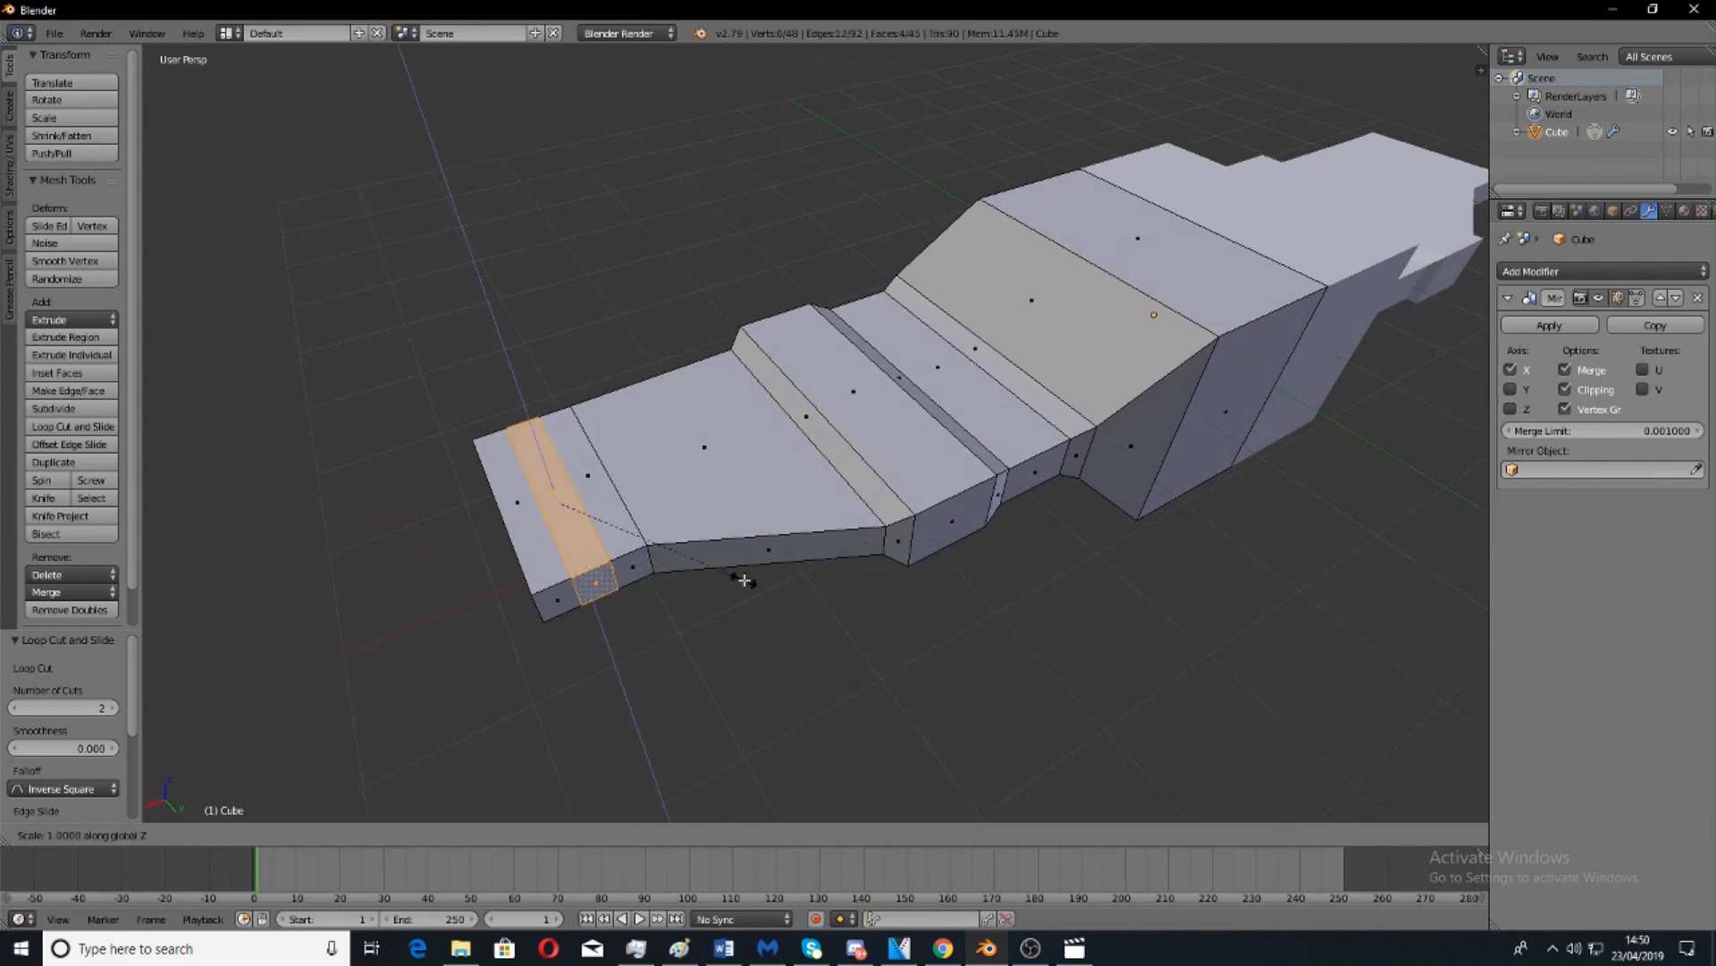
key("z")
key("x")
left_click(964, 439)
Scale the same ring of faces along Z to about 1.92 to thicken the arm's tip.
middle_click_drag(881, 447, 614, 555)
scroll(847, 609, "down", 4)
scroll(613, 555, "up", 4)
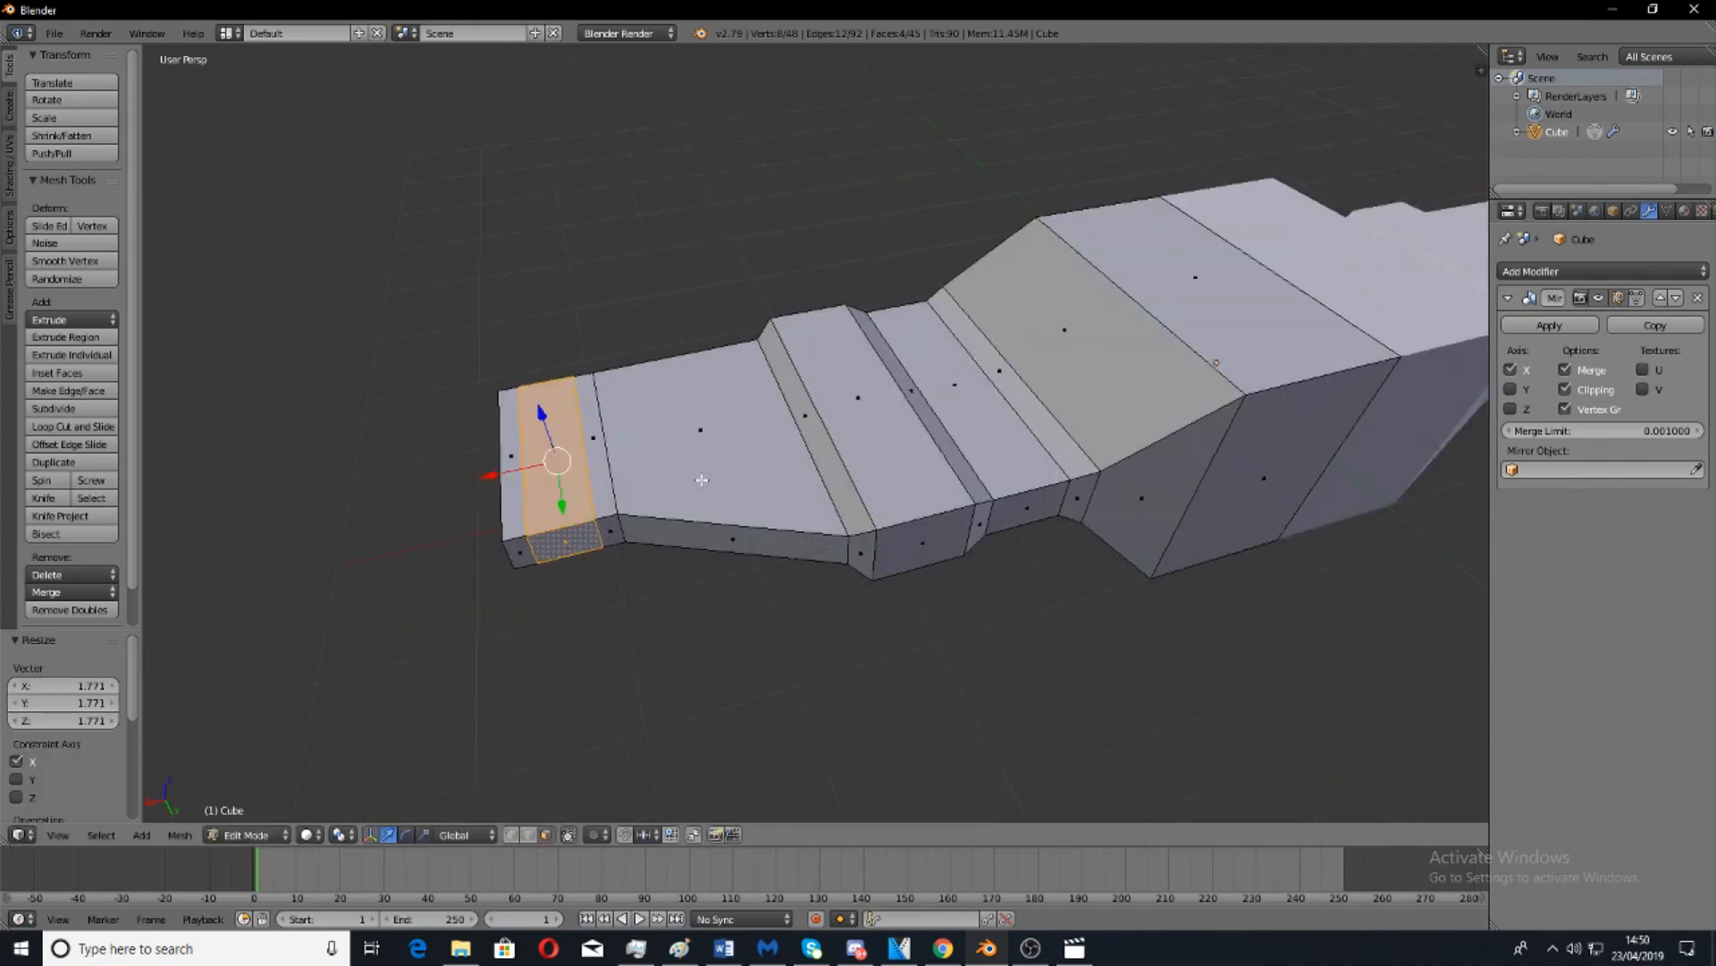
key("s")
key("z")
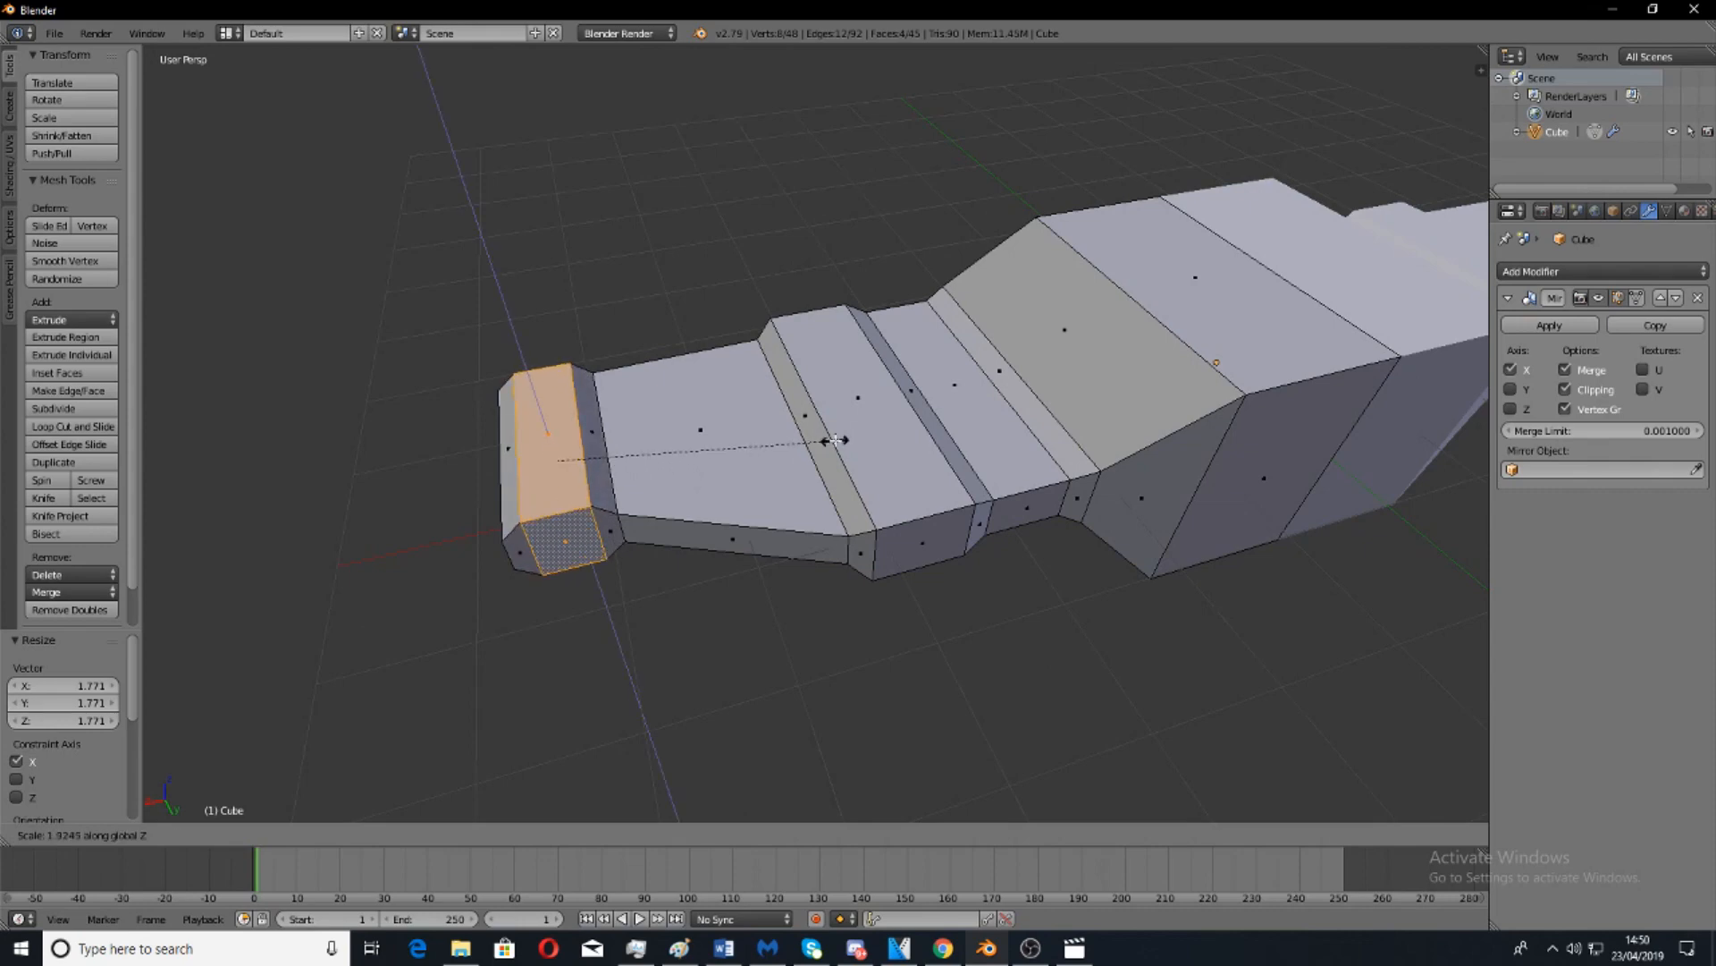
left_click(836, 440)
scroll(900, 517, "down", 5)
middle_click_drag(900, 517, 787, 572)
key("Tab")
key("Tab")
scroll(787, 573, "up", 5)
middle_click_drag(655, 511, 837, 587)
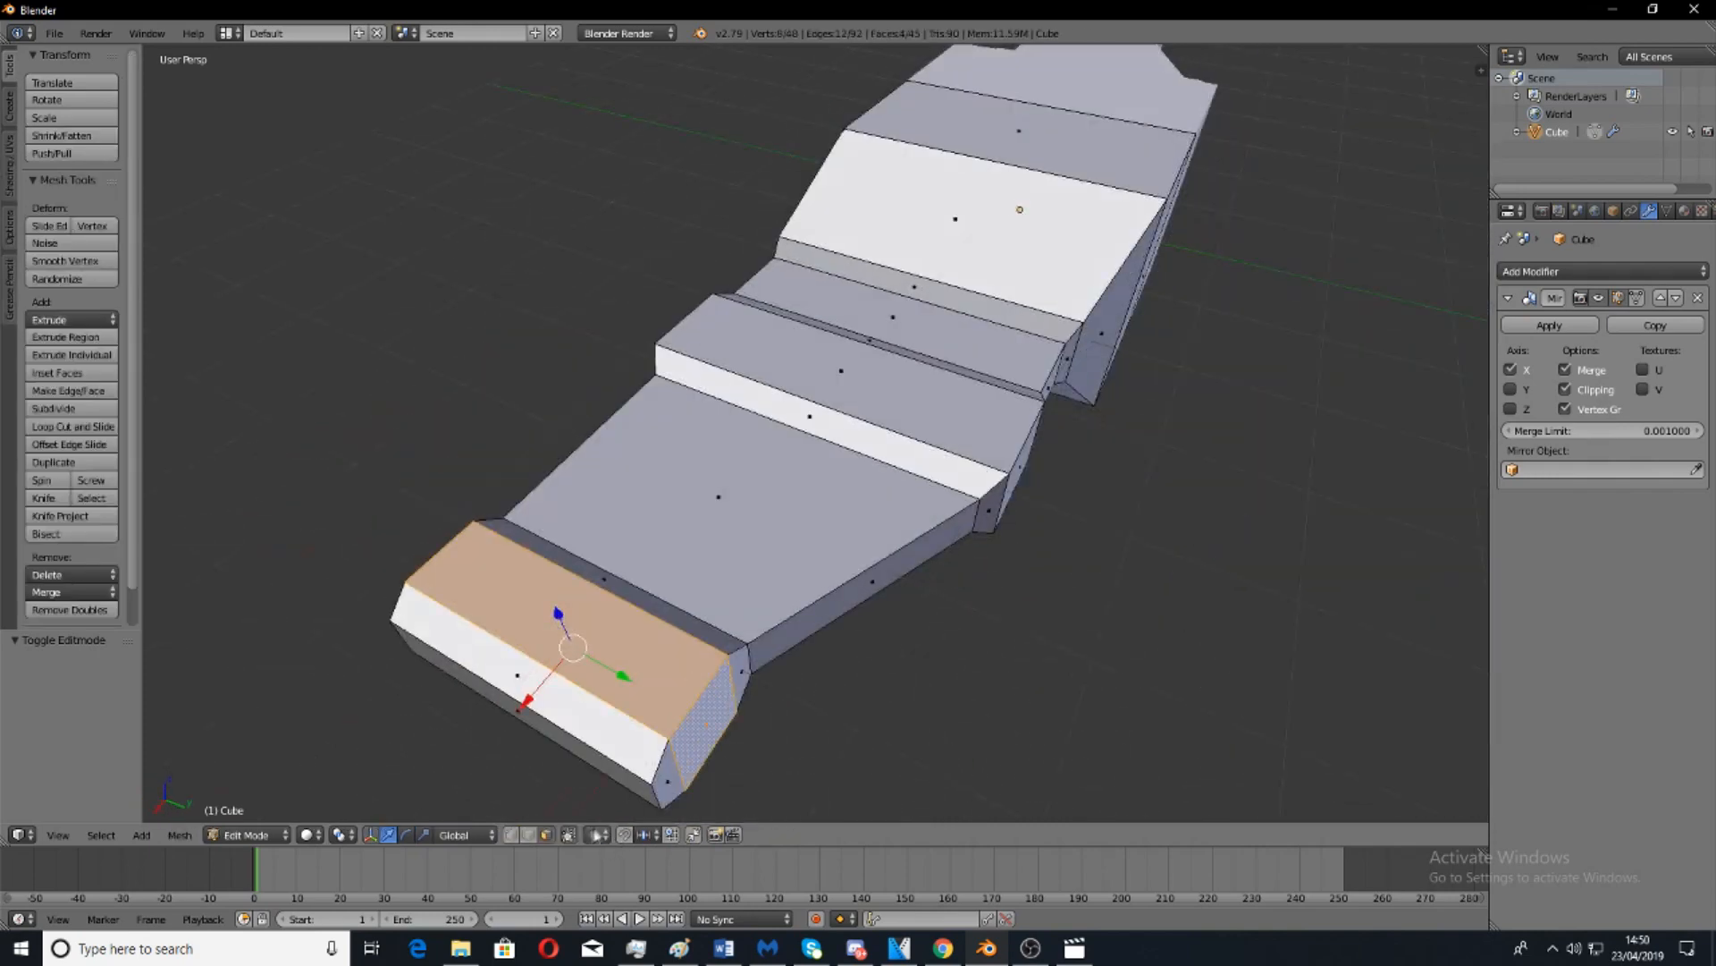
left_click(533, 834)
middle_click_drag(626, 716, 653, 641)
right_click(599, 689)
left_click_drag(653, 722, 622, 721)
middle_click_drag(506, 617, 593, 577)
key("ctrl+z")
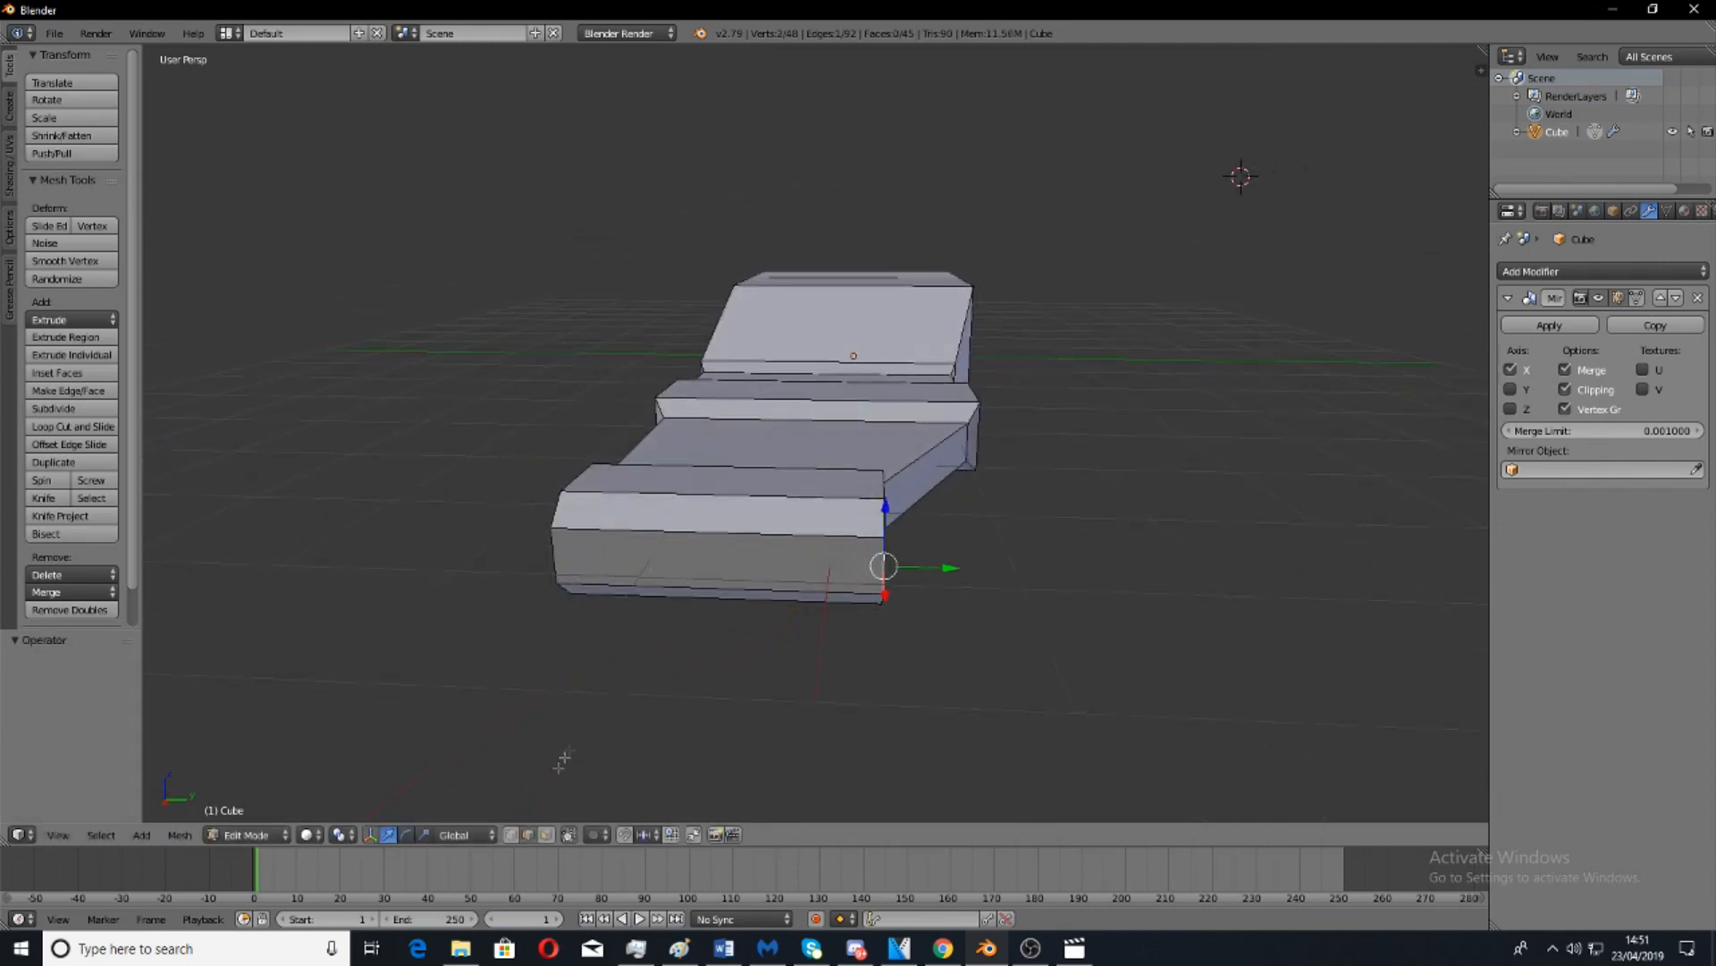
Select the arm's outer end face and scale it along Y to about 0.65.
left_click(552, 834)
right_click(677, 573)
key("s")
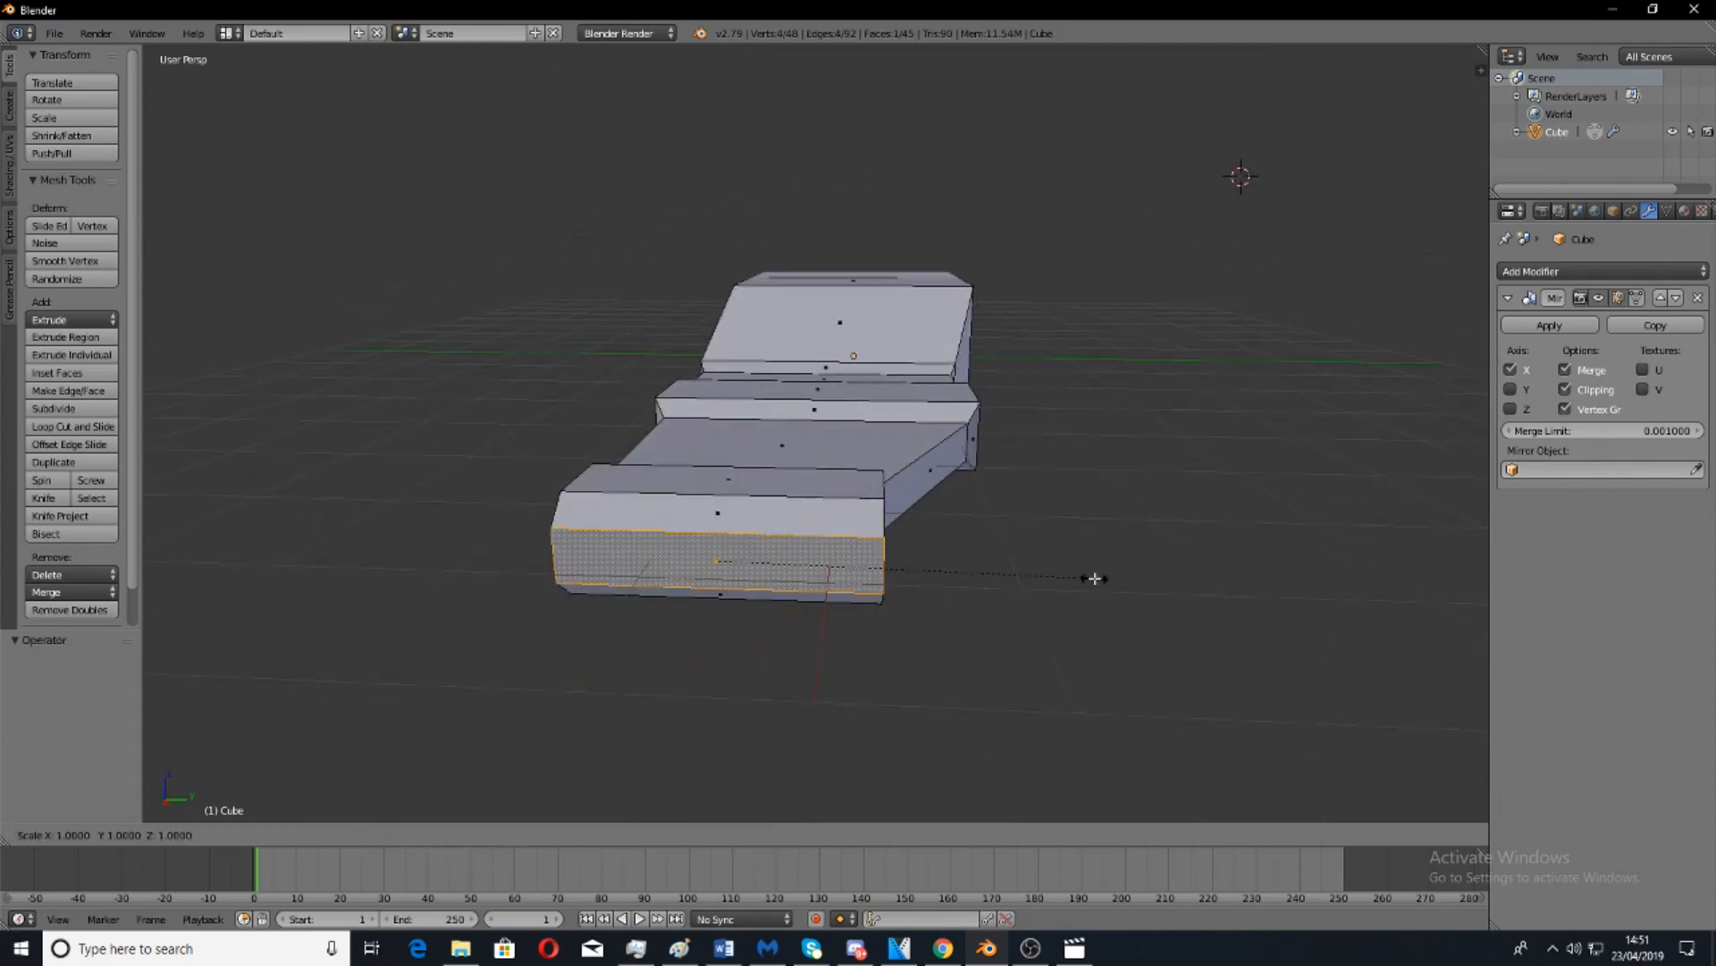
key("y")
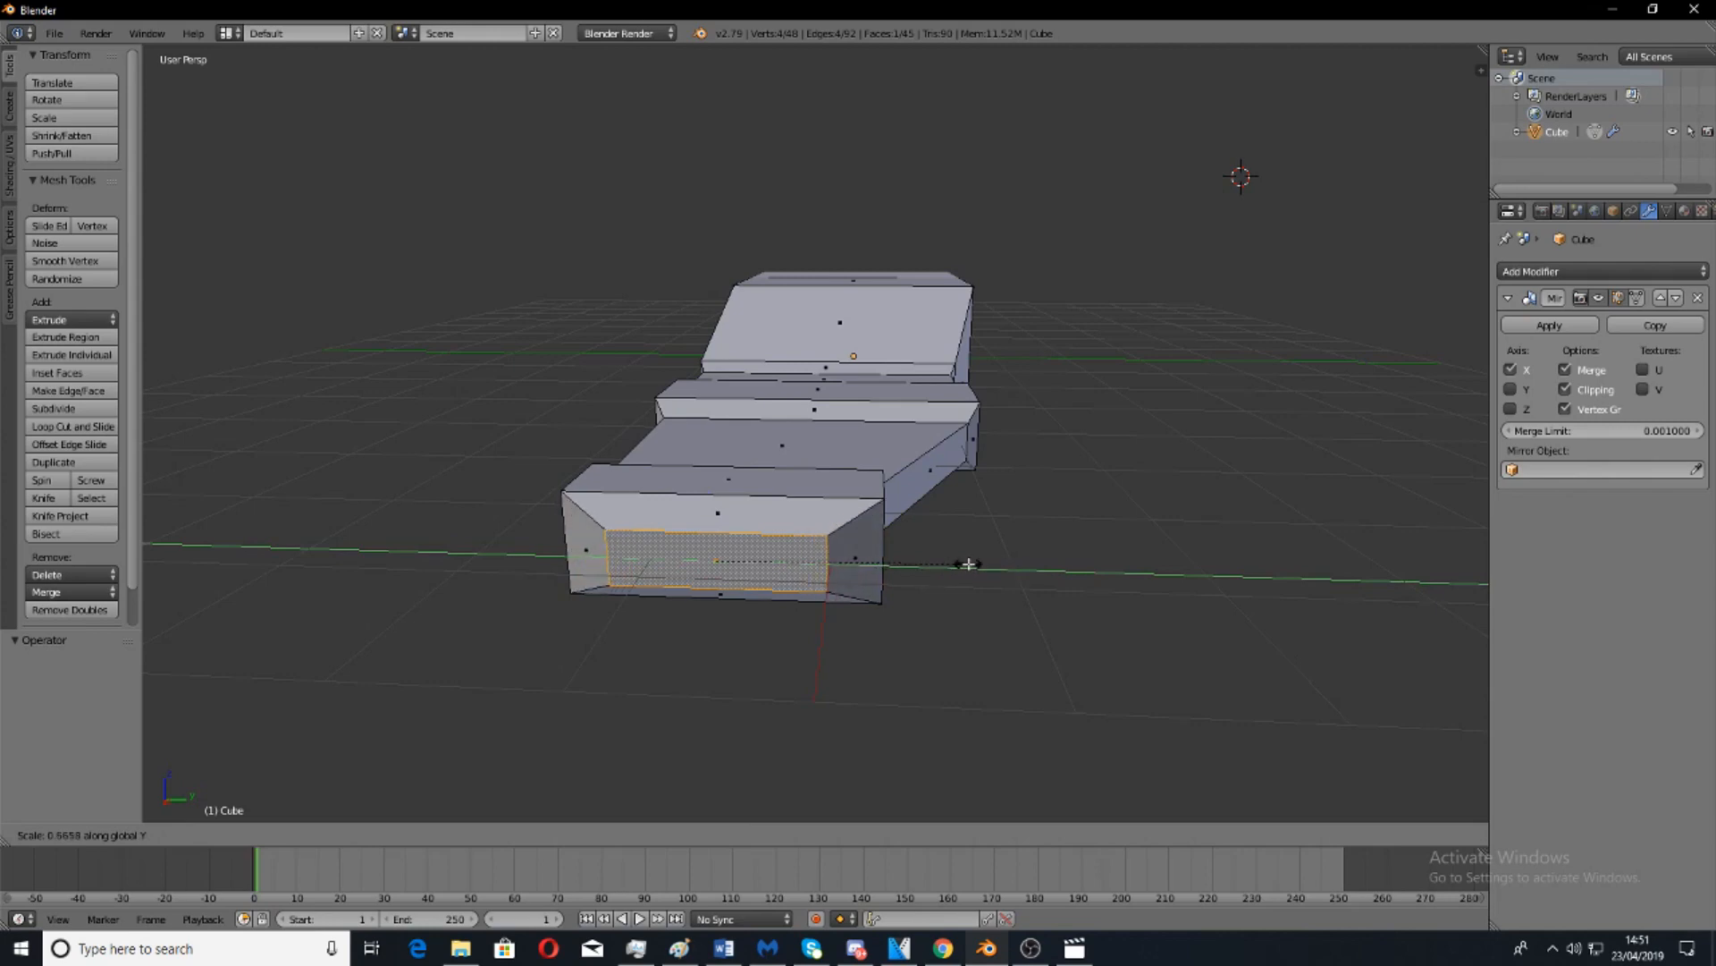
left_click(957, 548)
middle_click_drag(969, 510, 639, 598)
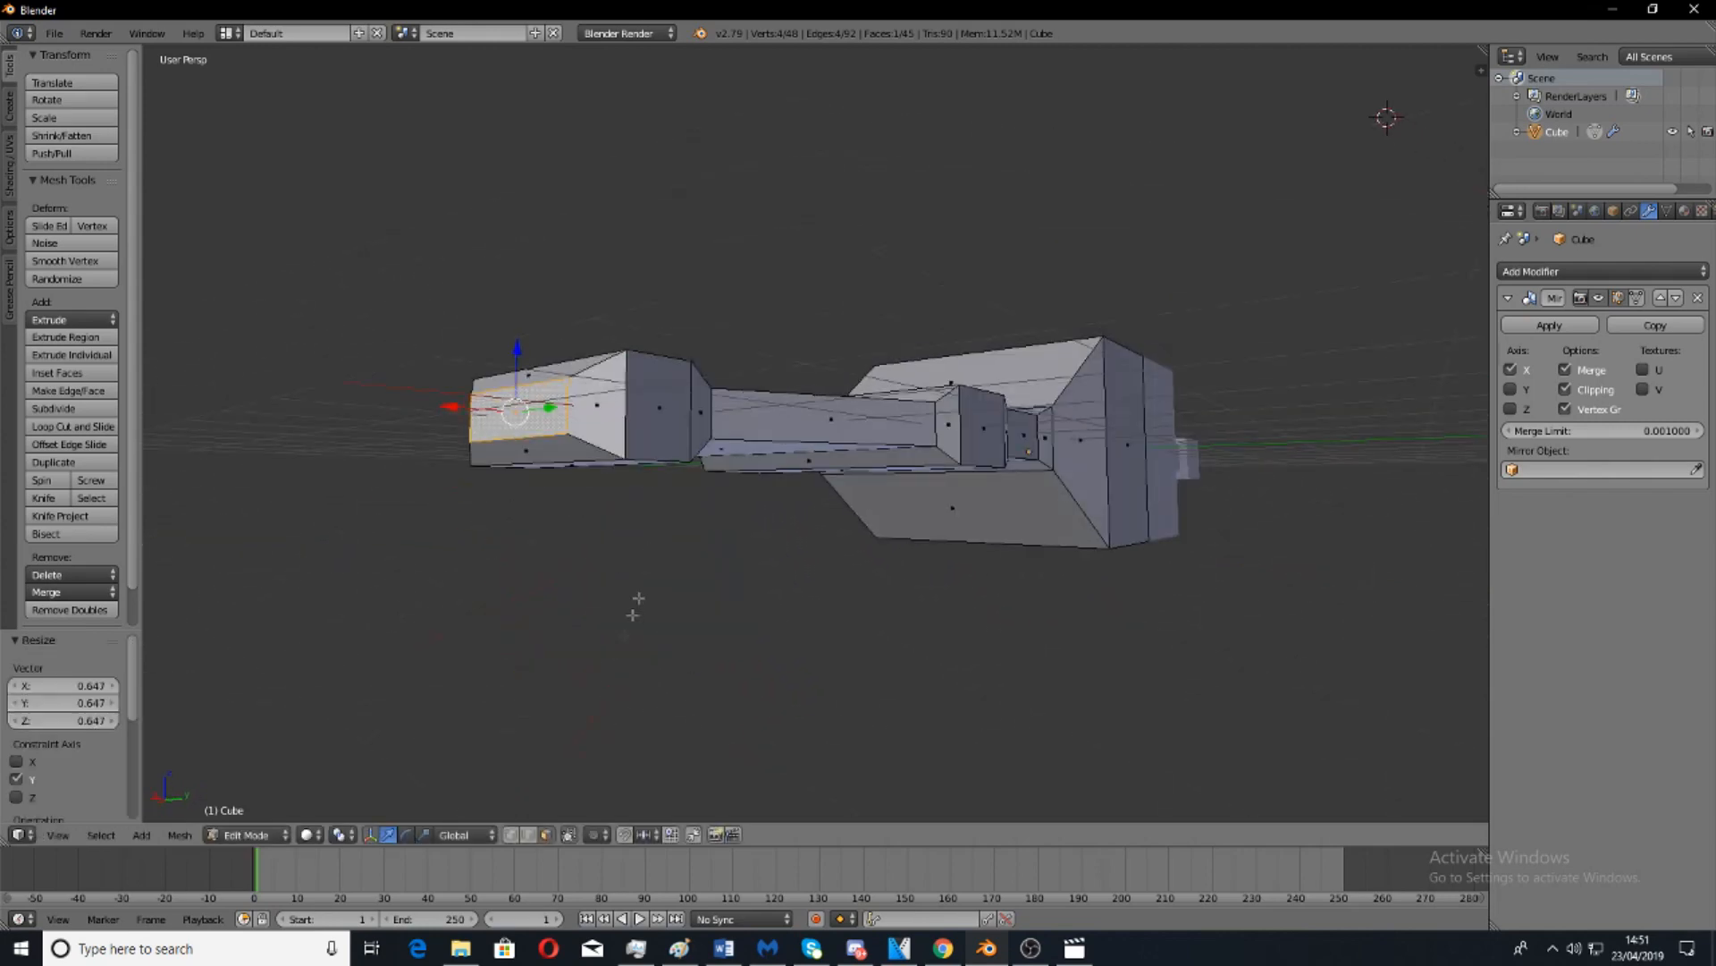
Select the two adjoining faces on the body's +Y side and extrude them outward by about 2.62 units.
middle_click_drag(523, 521, 812, 431)
left_click(928, 506, "shift")
key("e")
right_click(918, 570)
key("ctrl+z")
middle_click_drag(891, 516, 812, 477)
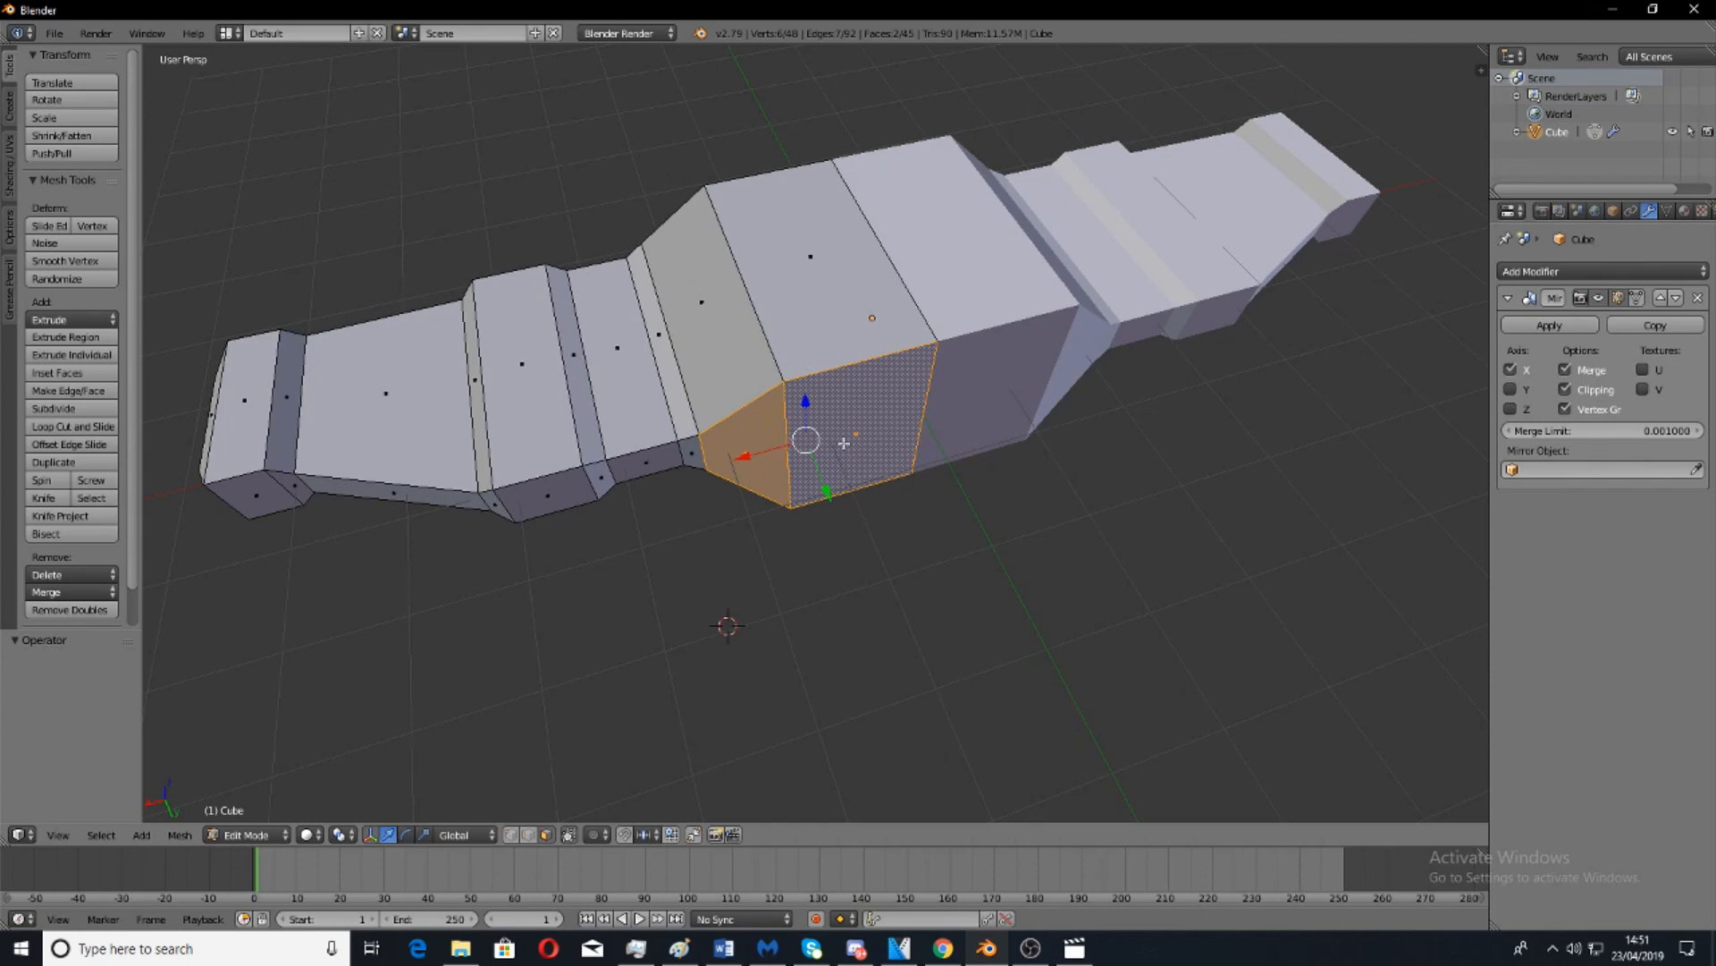
key("e")
left_click(1276, 590)
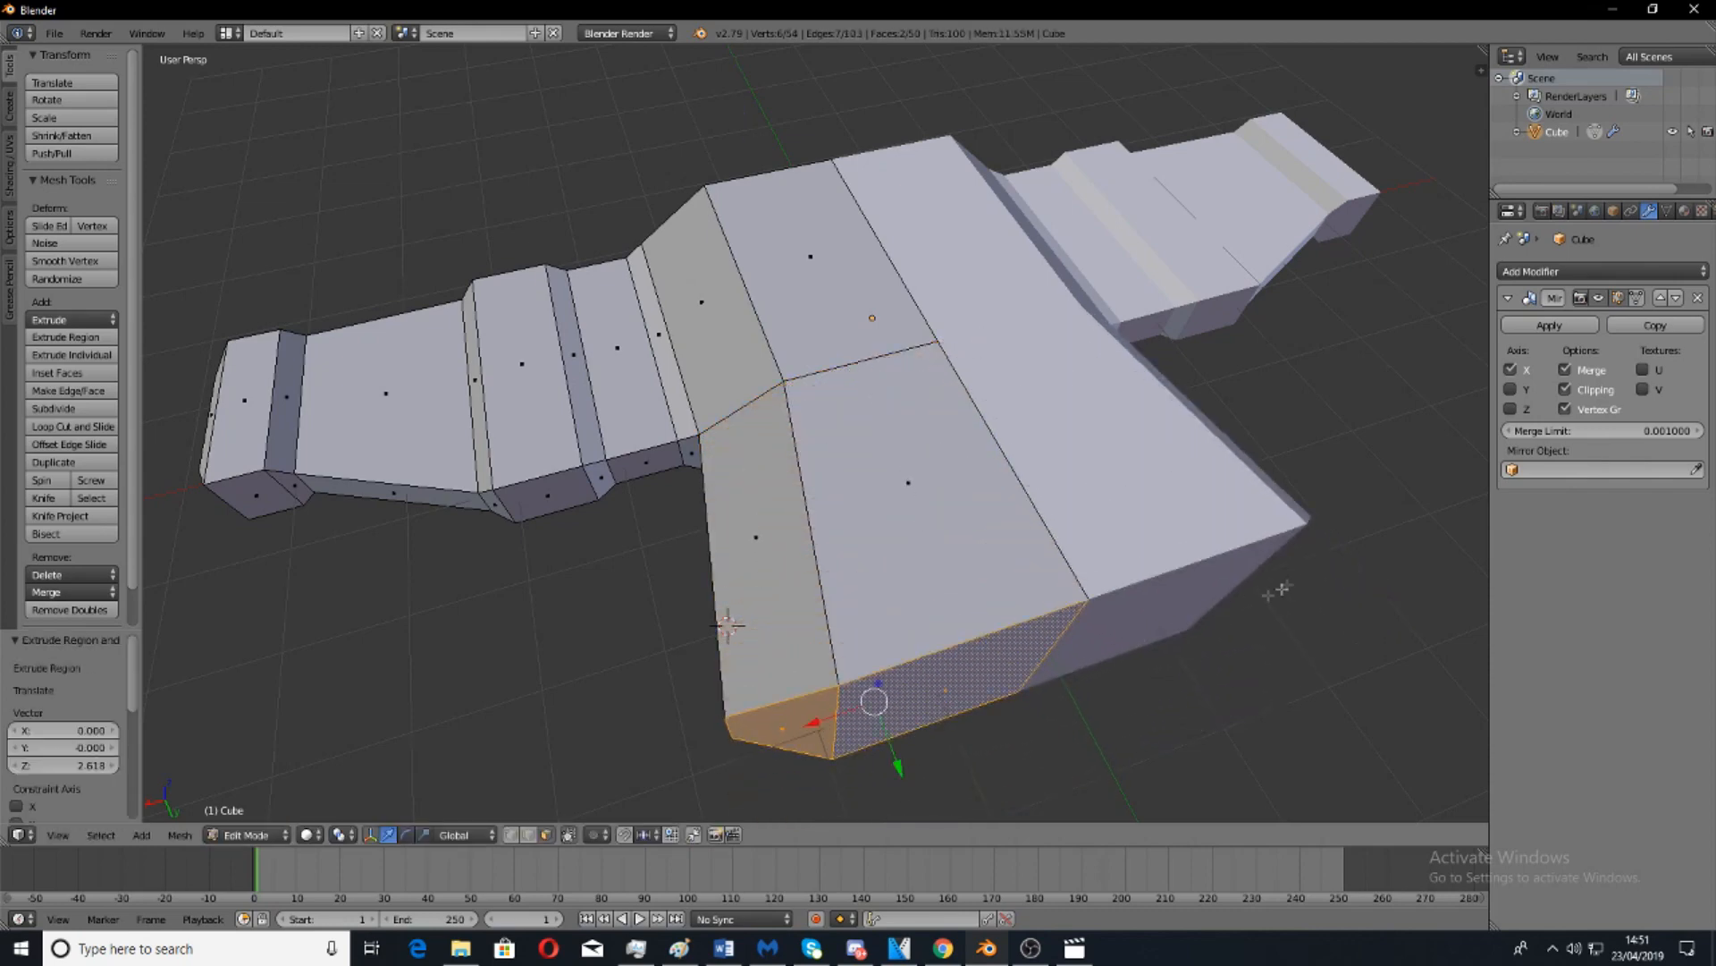
key("s")
right_click(961, 594)
middle_click_drag(1017, 575, 990, 517)
key("s")
key("x")
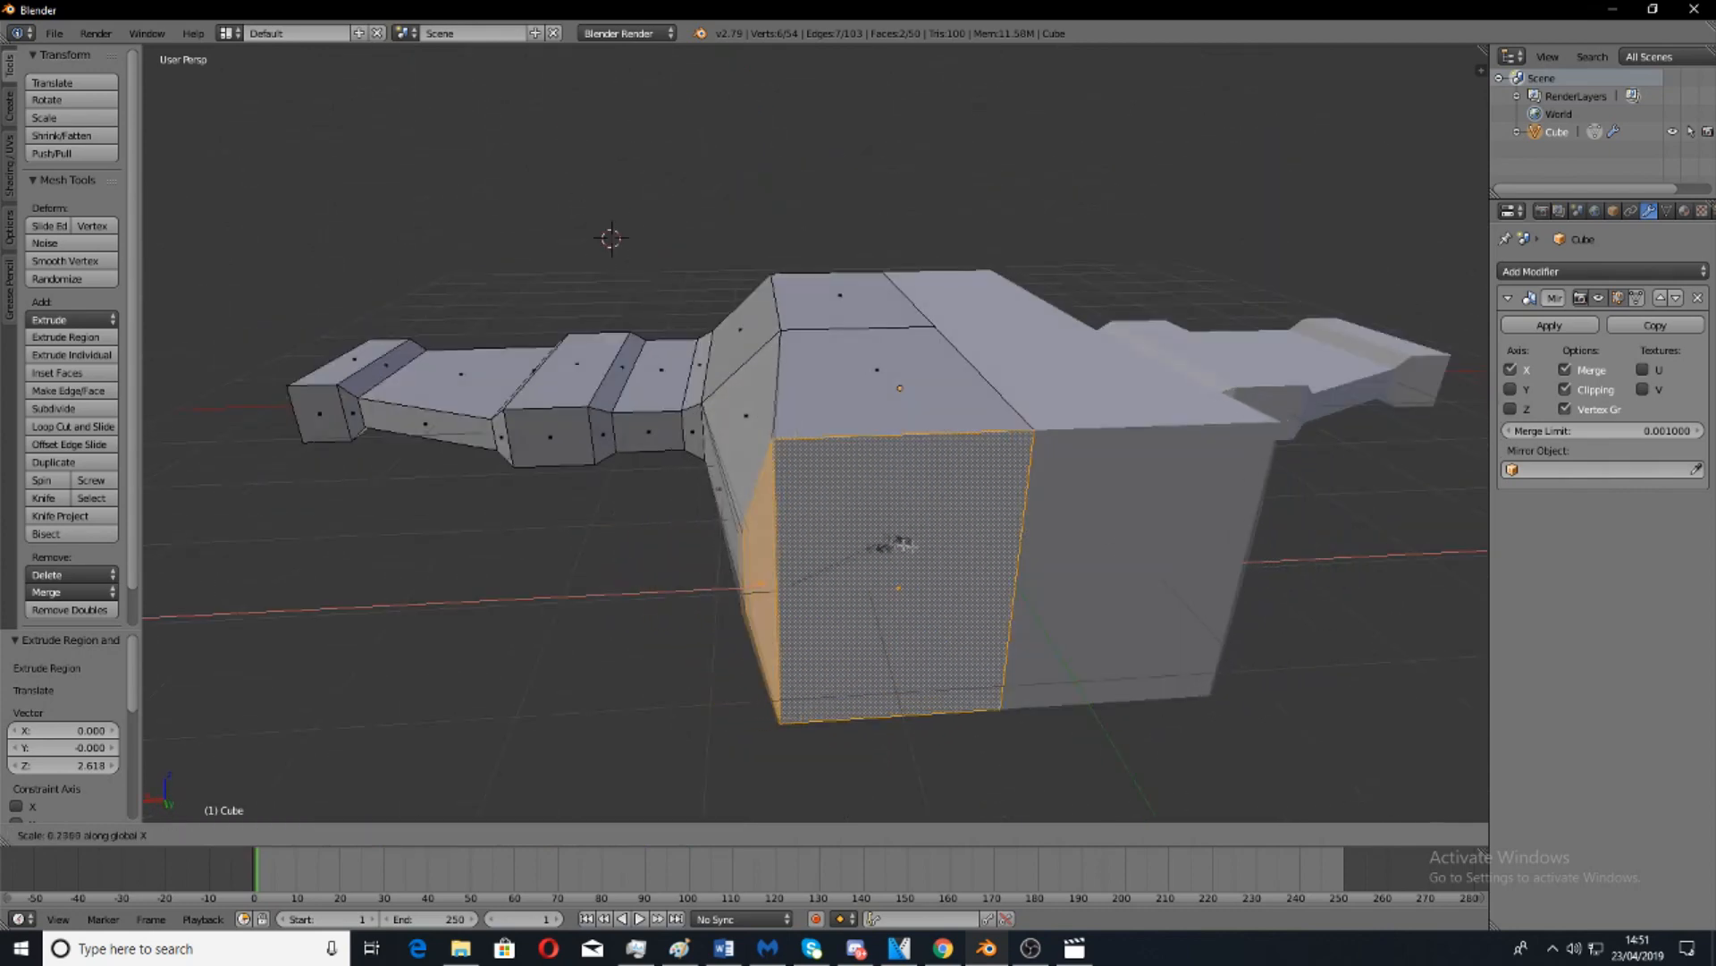
right_click(975, 547)
Scale the extruded nose faces along Z to about 0.45, then along X to about 0.37.
key("s")
left_click(966, 550)
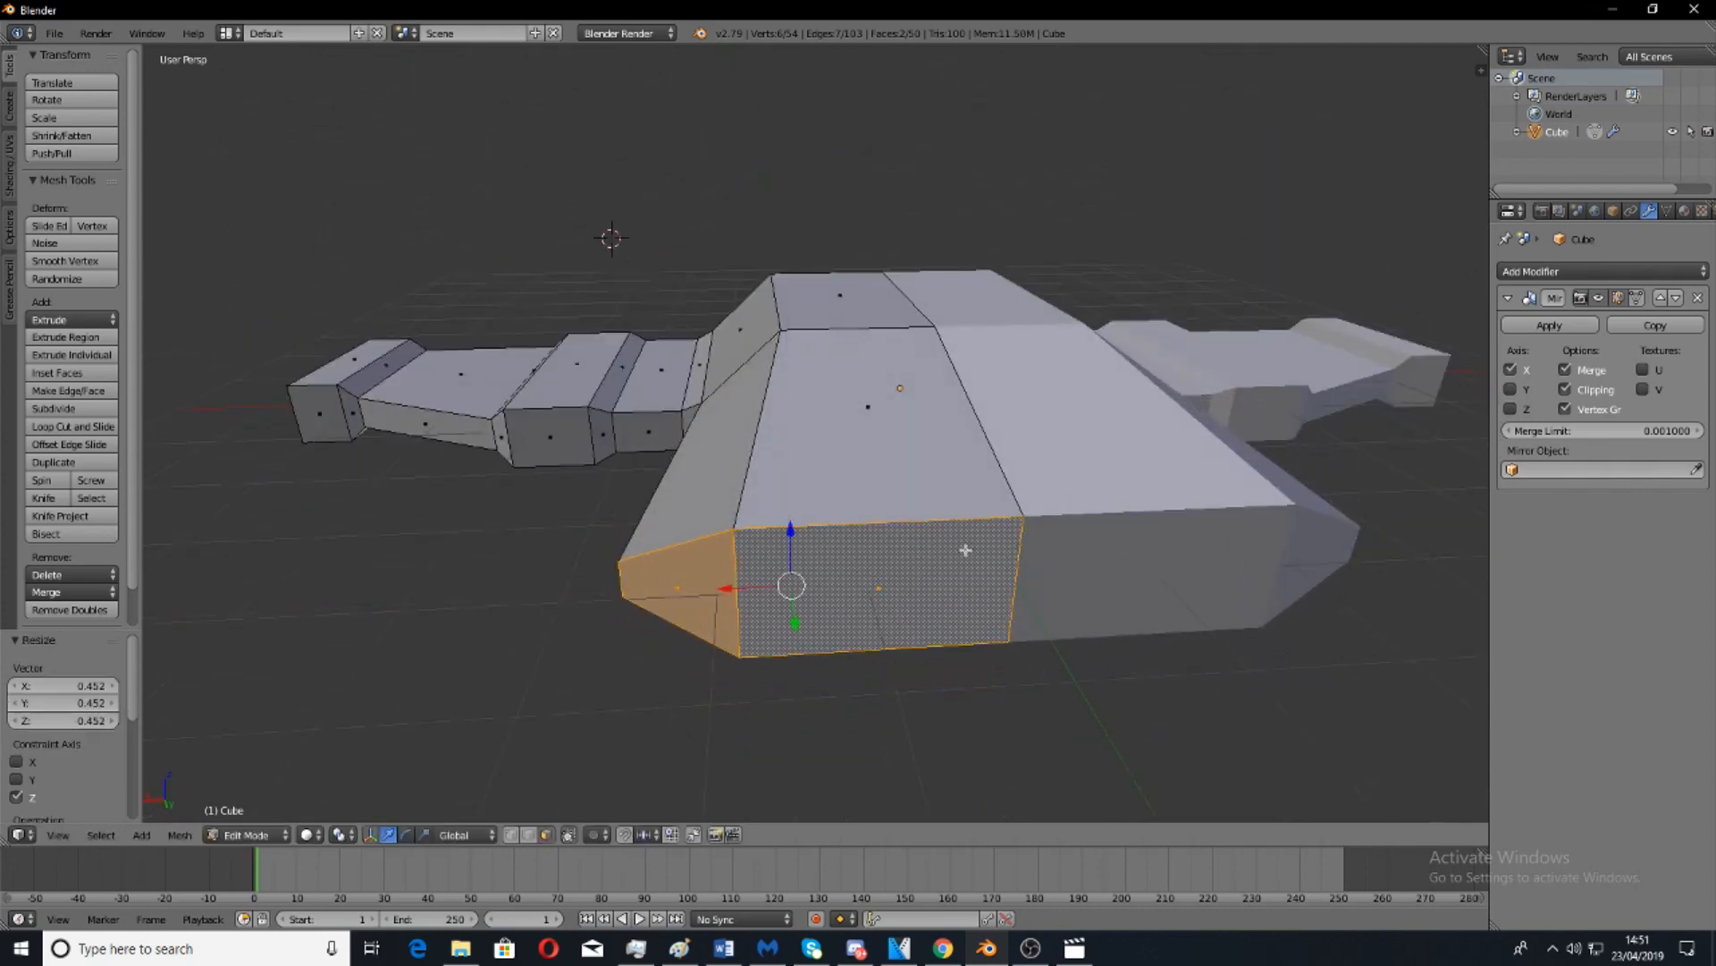
key("s")
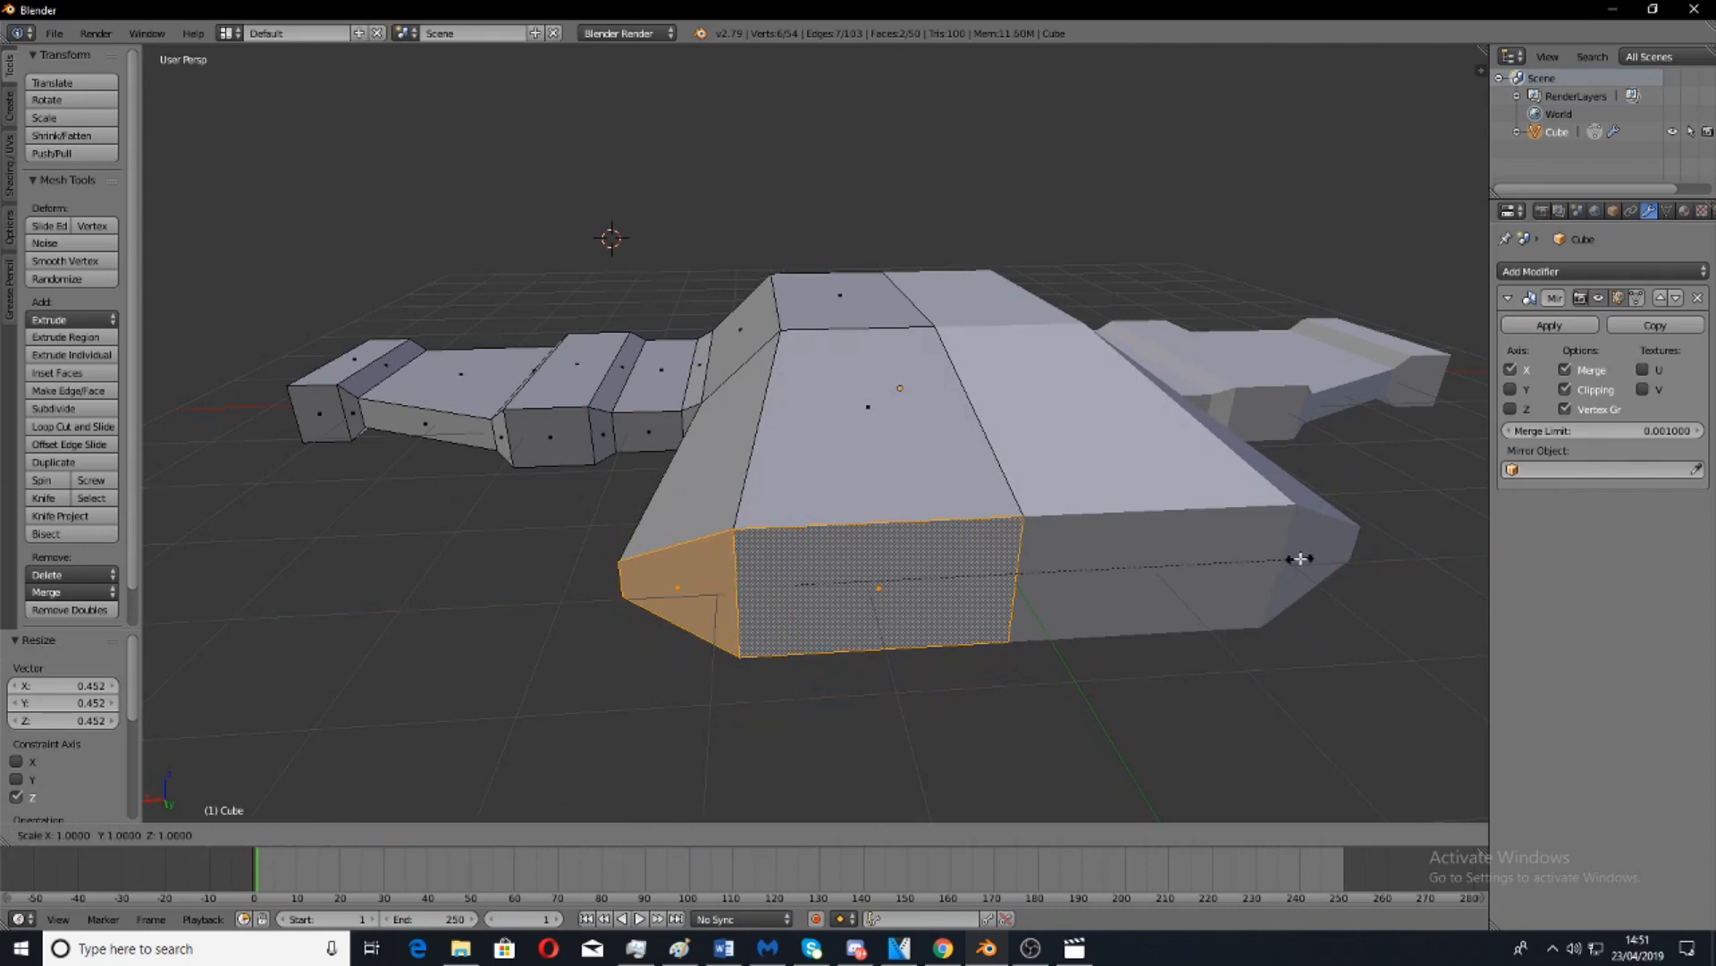
key("x")
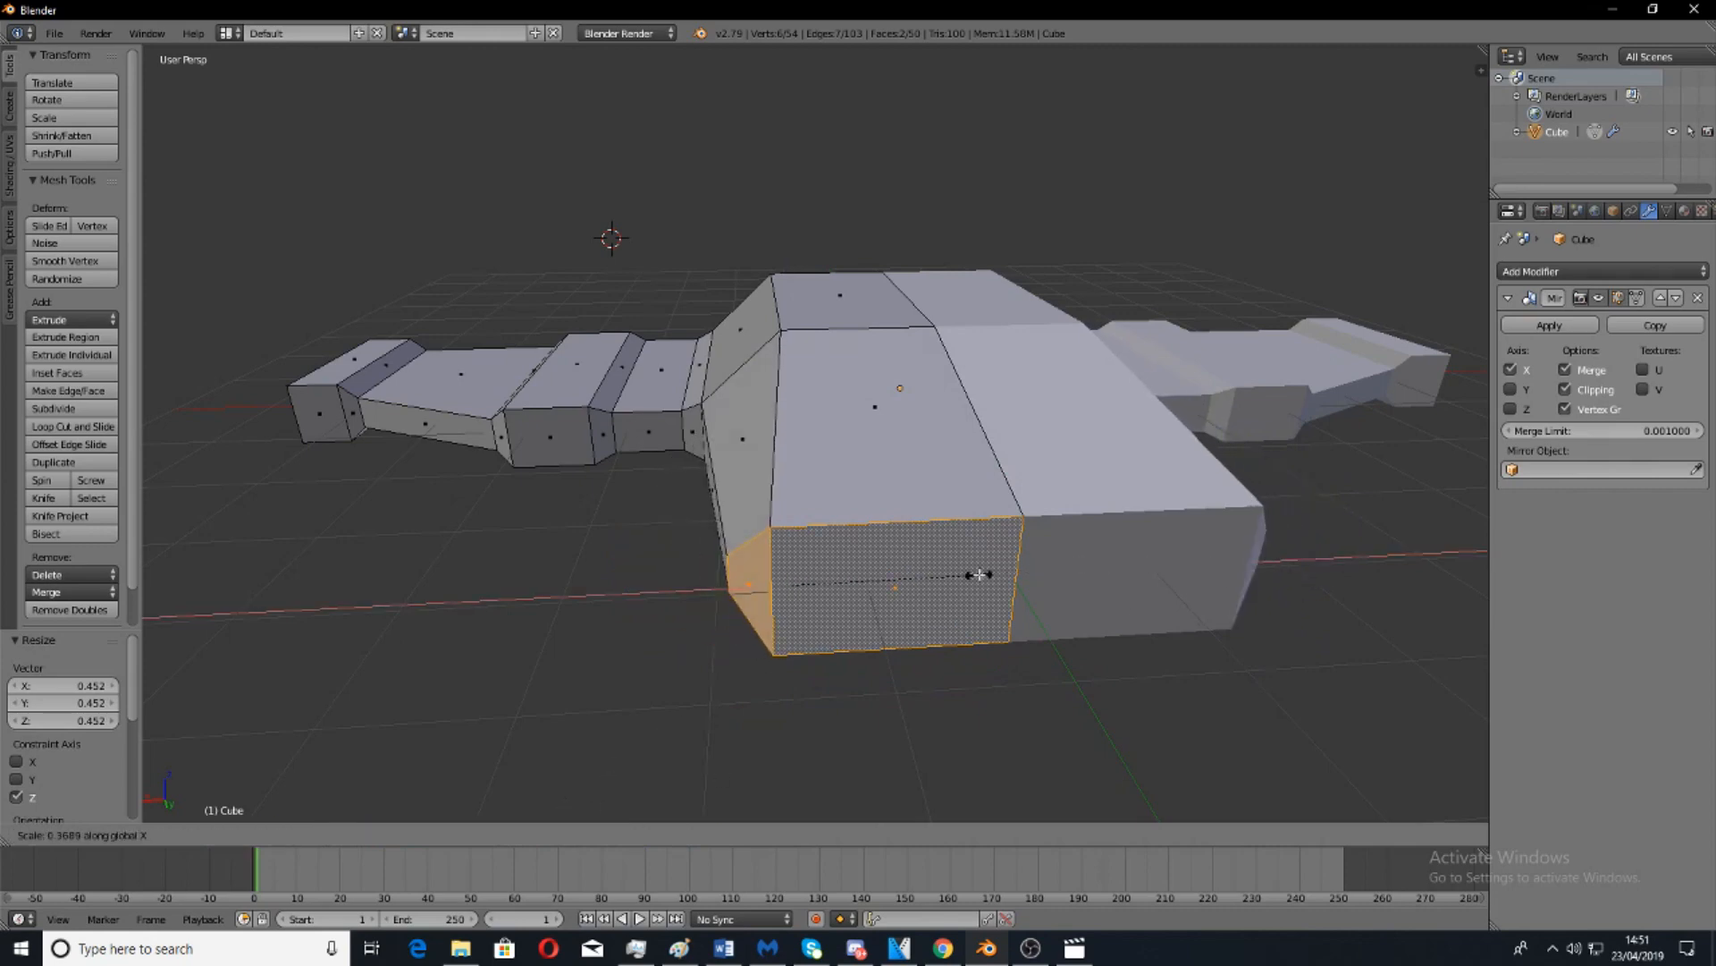
left_click(978, 575)
Move the nose's end faces outward along Y by about 0.15 units.
middle_click_drag(978, 575, 1075, 501)
middle_click_drag(1100, 540, 970, 576)
left_click_drag(934, 612, 938, 613)
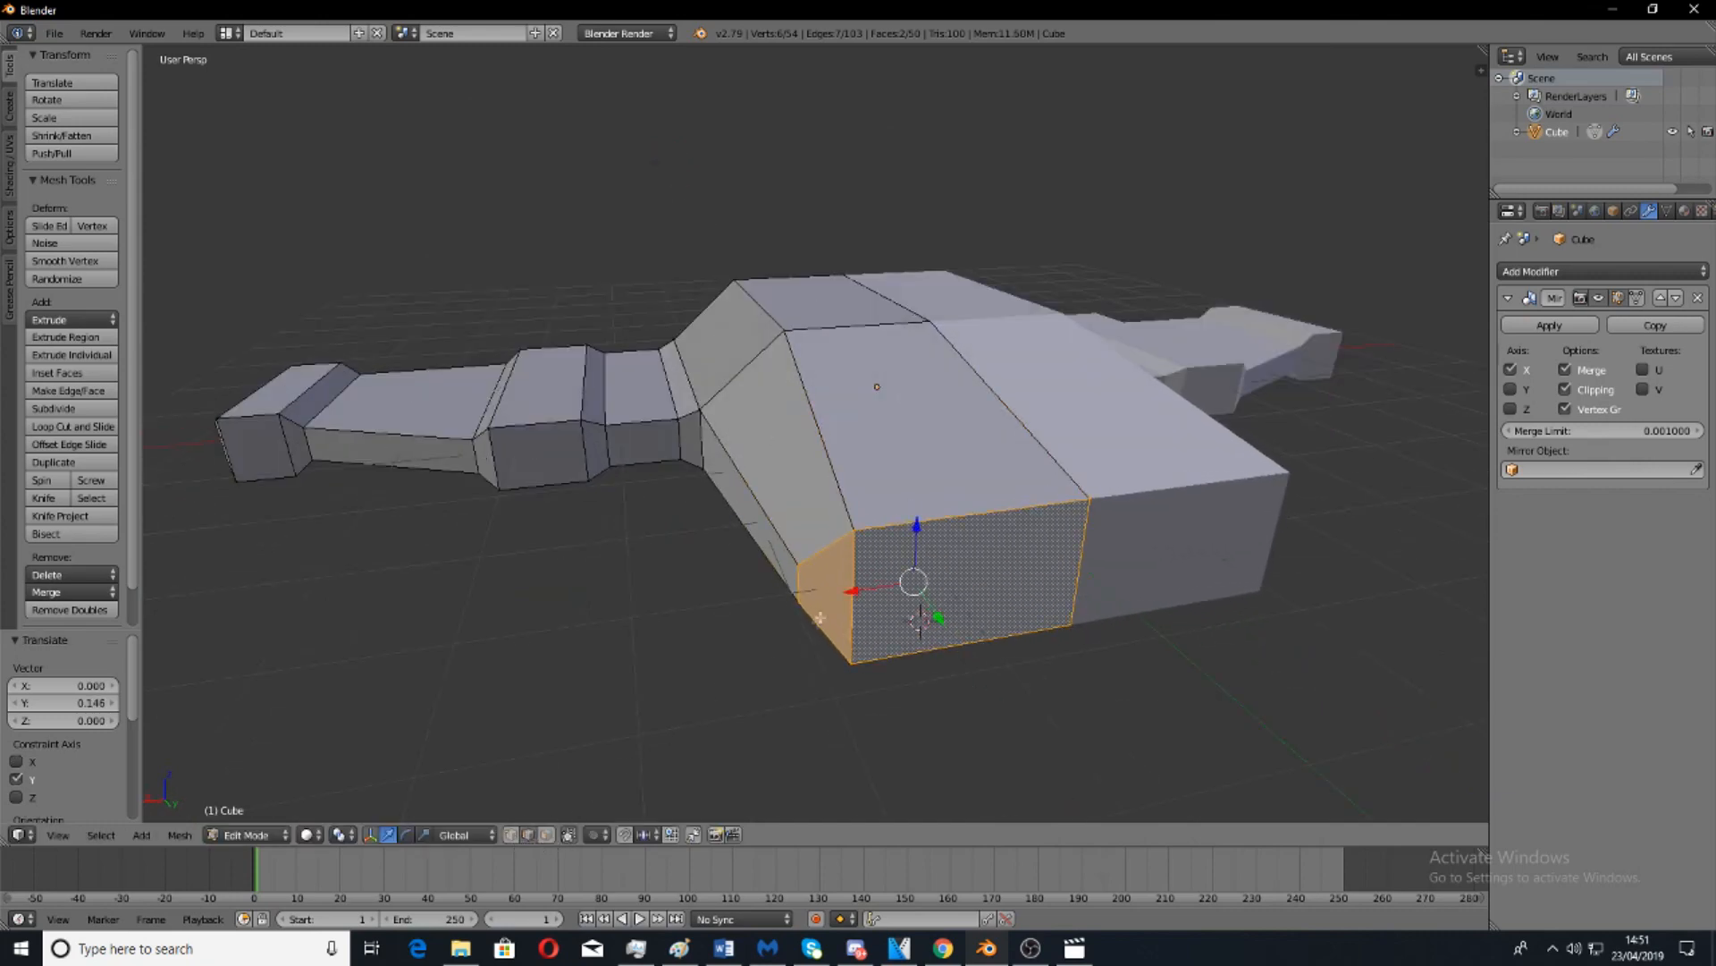
Move the nose's middle vertical edge inward along X by about 0.84 units, and its outermost vertical edge inward by about 0.43.
right_click(851, 596)
left_click_drag(792, 609, 911, 585)
middle_click_drag(801, 591, 811, 599)
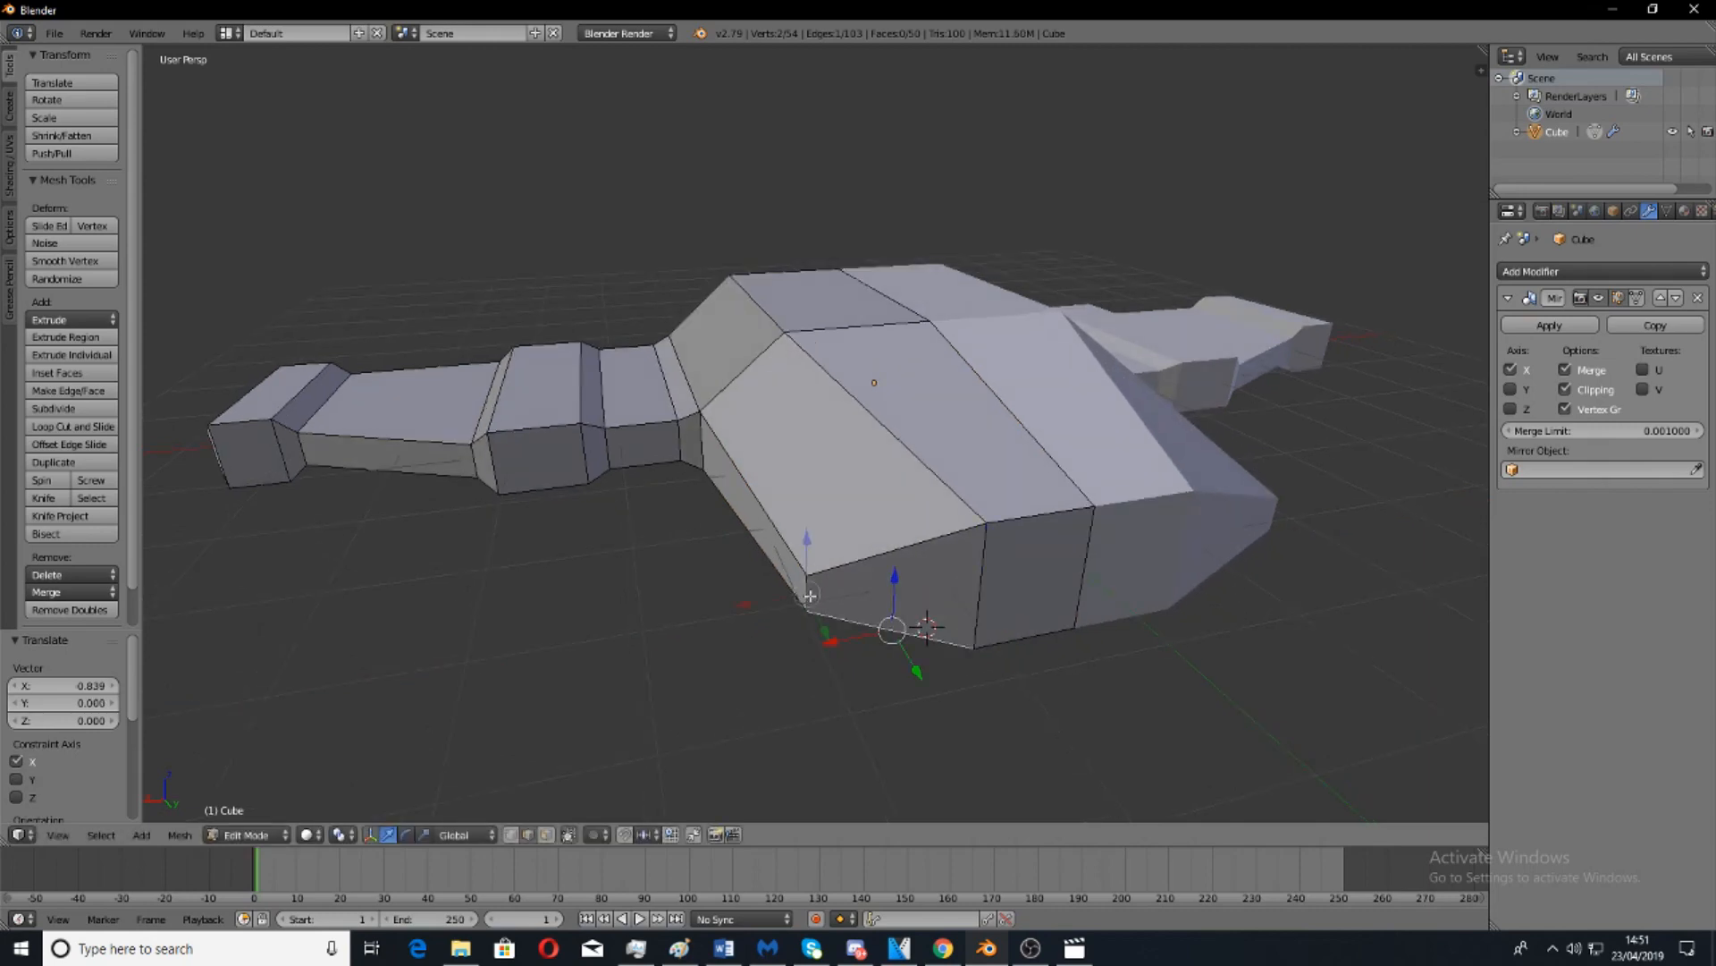
left_click_drag(760, 606, 849, 590)
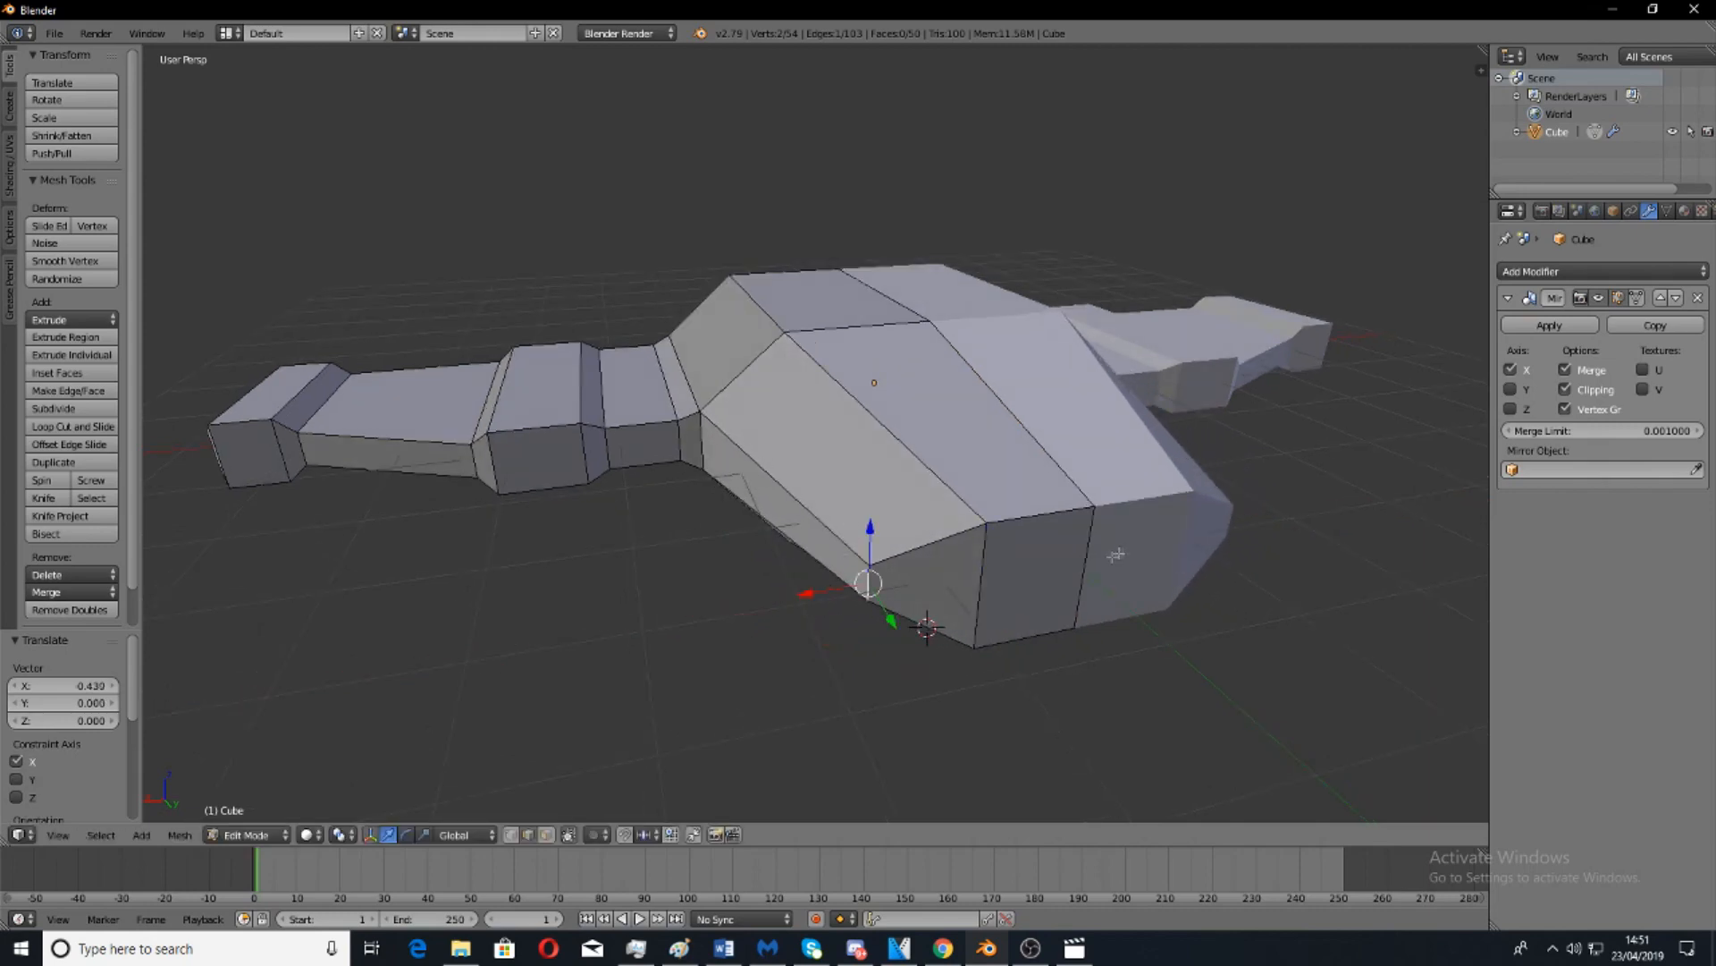
middle_click_drag(849, 590, 1246, 564)
scroll(1100, 626, "down", 3)
middle_click_drag(1091, 621, 1007, 548)
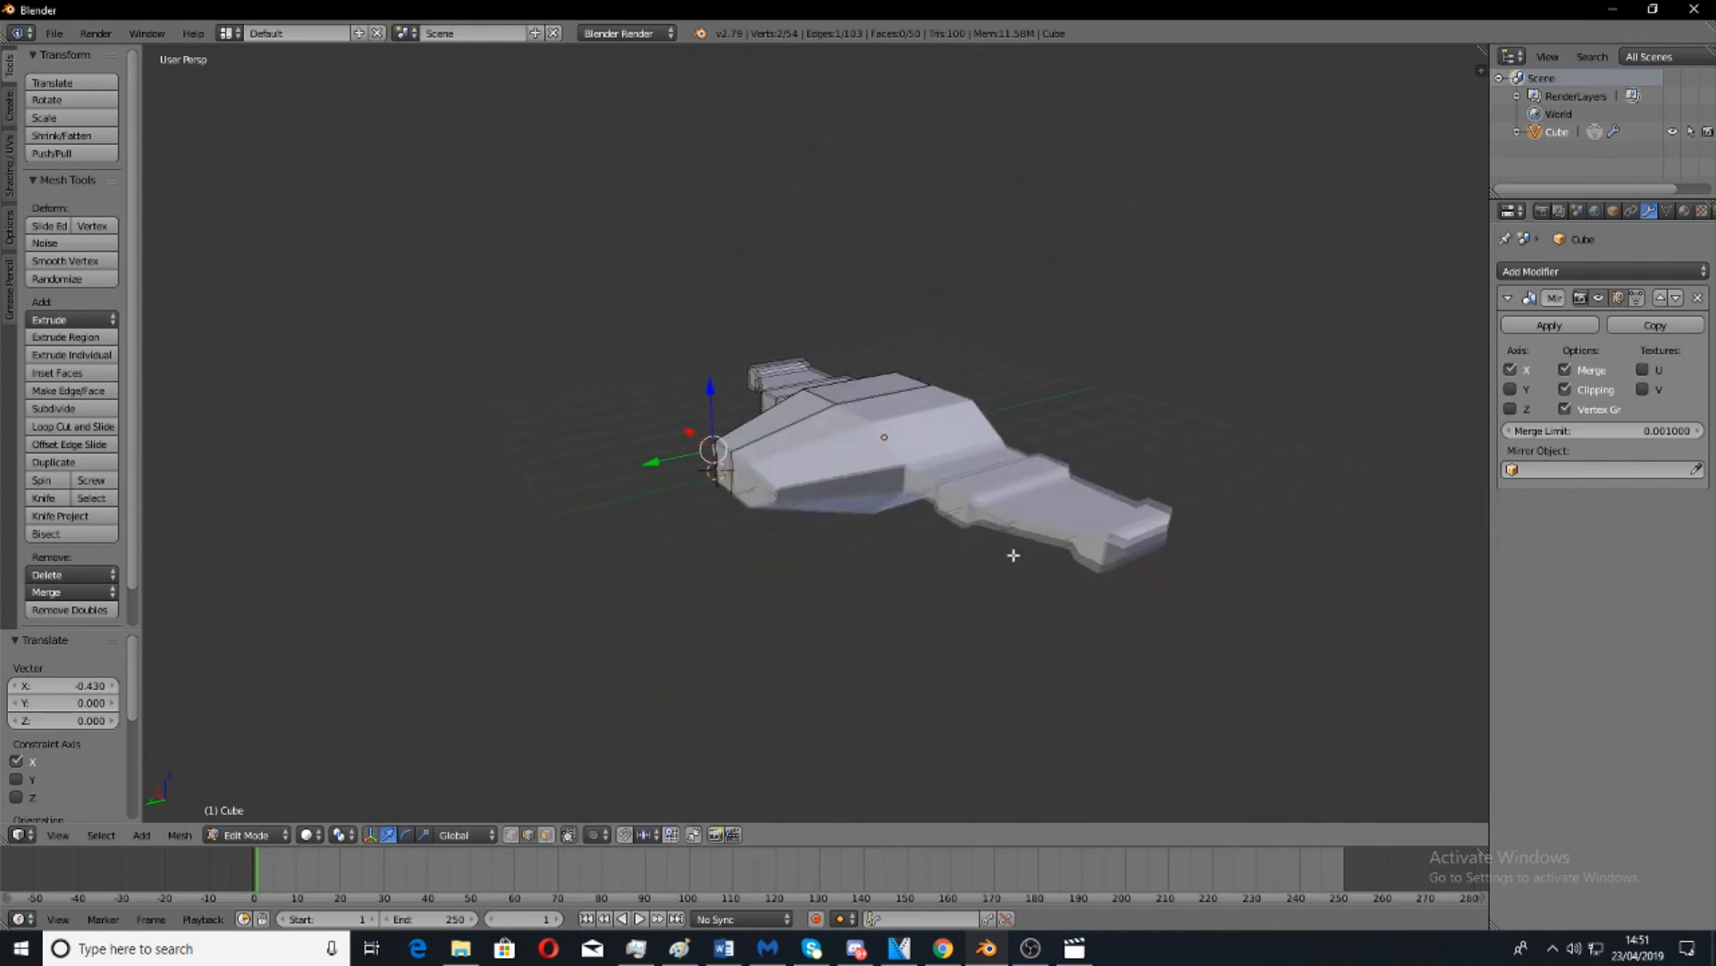
scroll(713, 615, "up", 4)
middle_click_drag(713, 615, 666, 810)
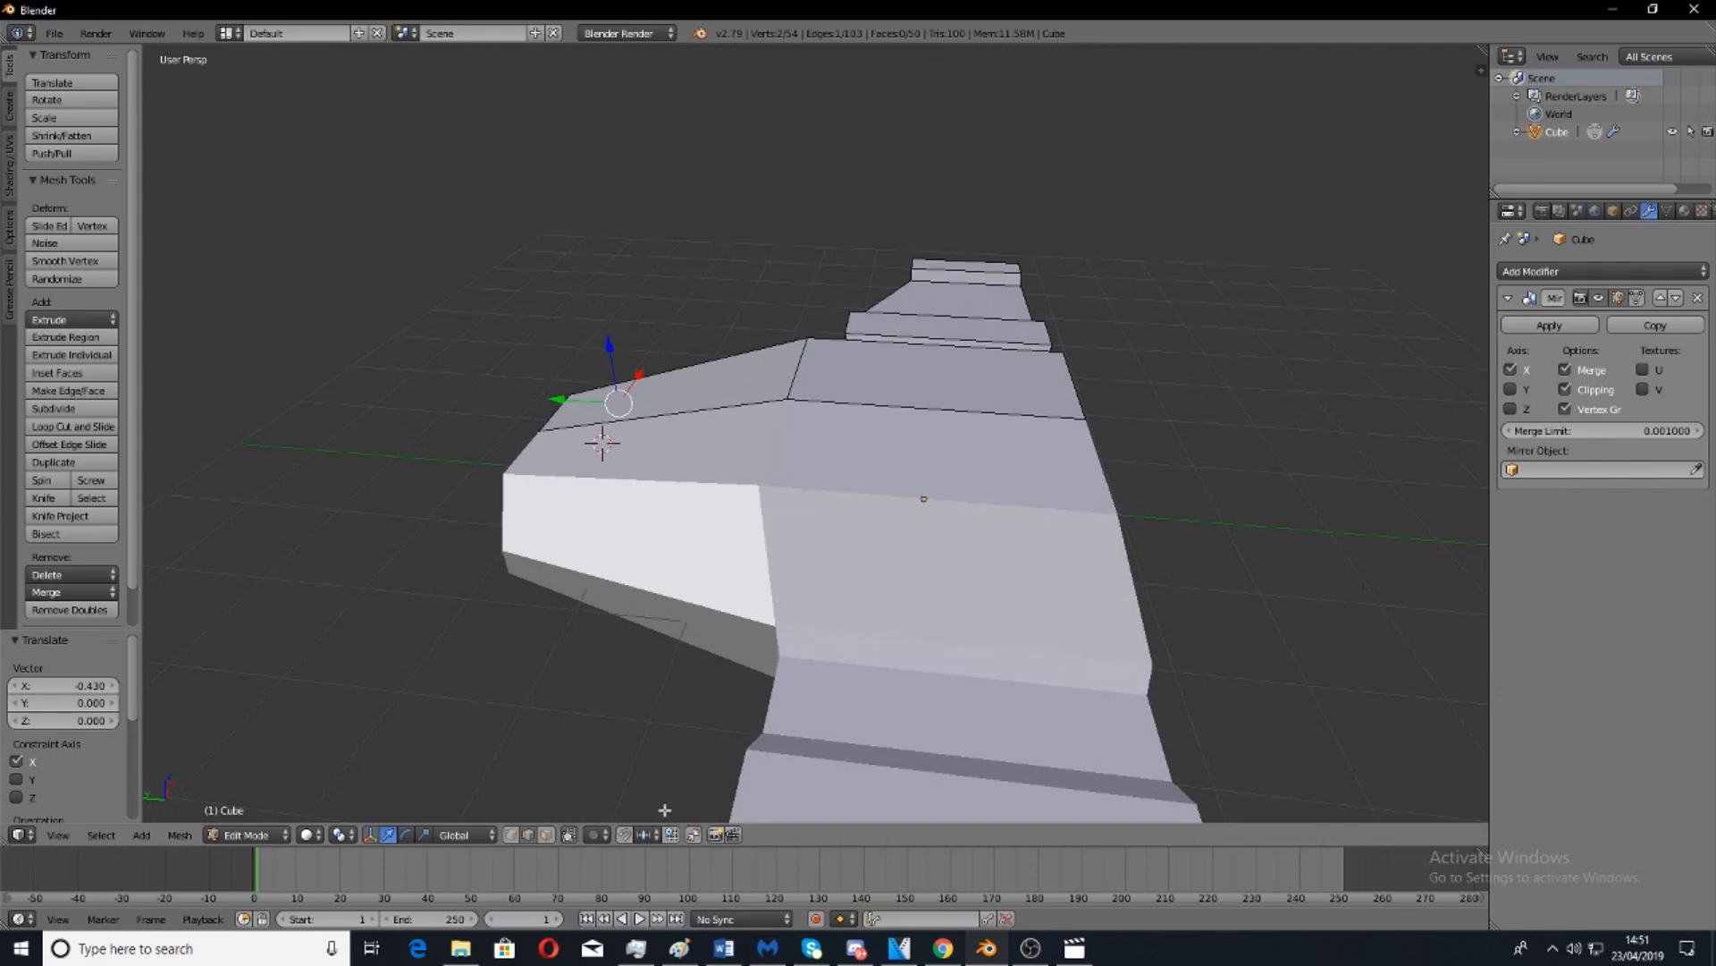
Select the four adjoining faces on the body's side opposite the nose and extrude them outward by about 3.03 units.
left_click(546, 842)
scroll(909, 568, "down", 3)
middle_click_drag(909, 569, 797, 540)
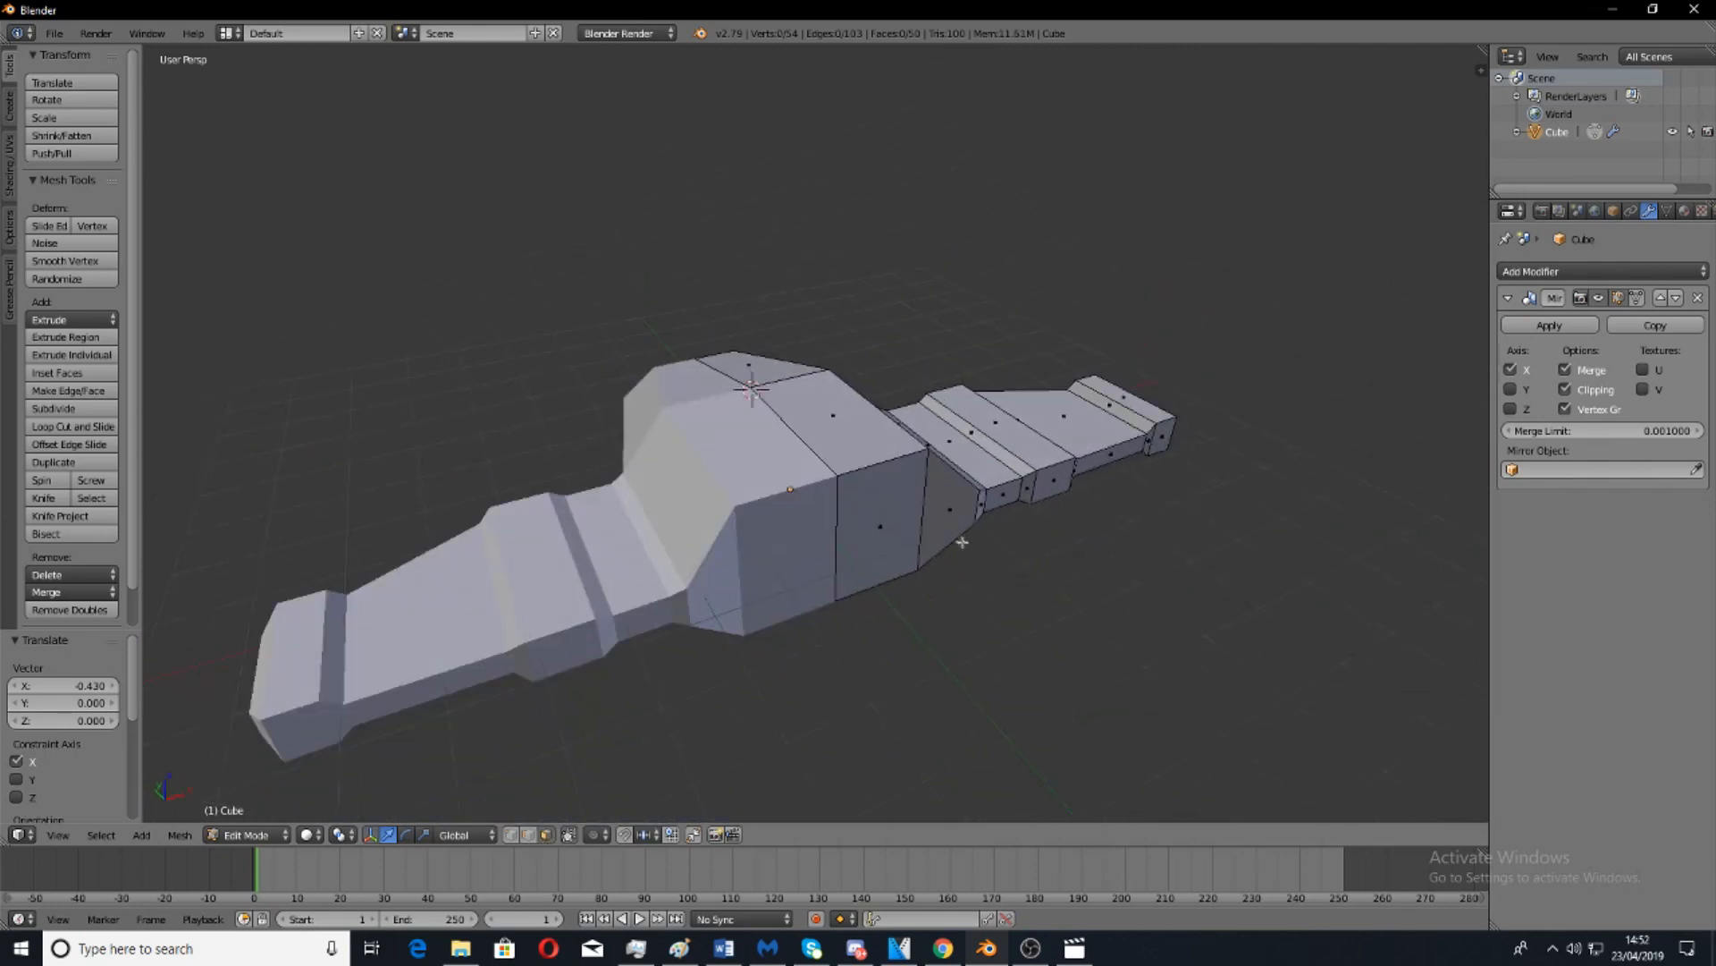
right_click(956, 502)
scroll(926, 539, "up", 2)
middle_click_drag(956, 503, 885, 571)
right_click(892, 646)
right_click(865, 650, "shift")
right_click(816, 631, "shift")
right_click(715, 597, "shift")
key("e")
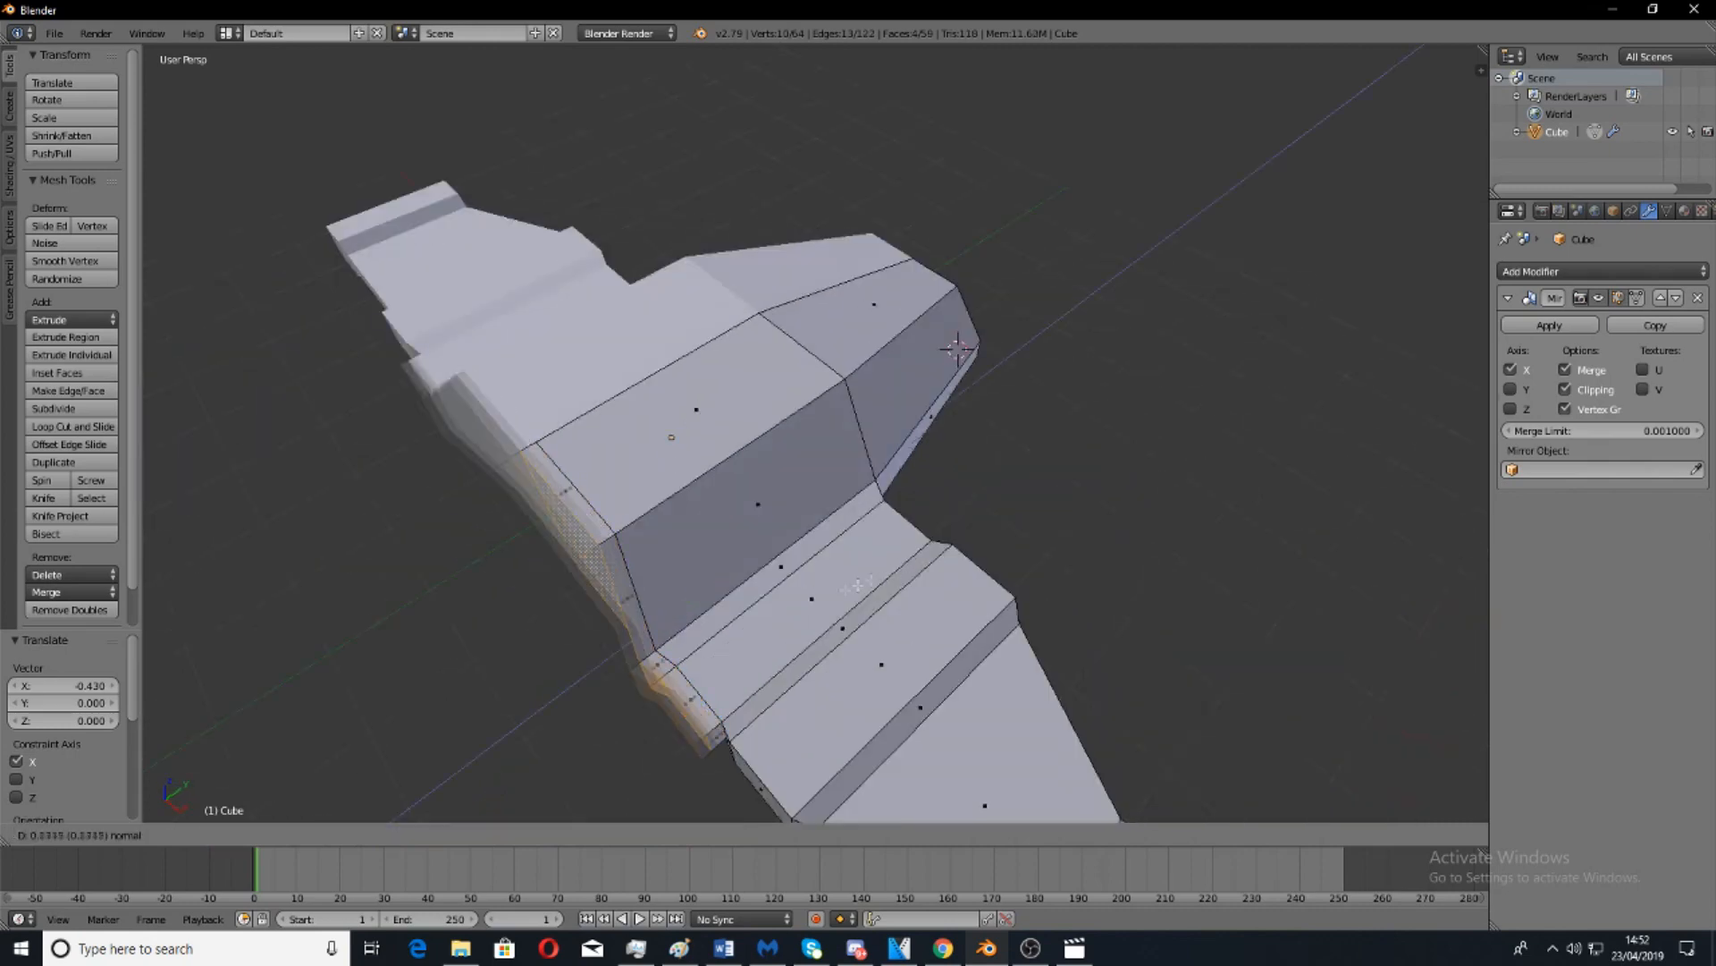
left_click(514, 766)
Scale the extruded tail faces uniformly to about 0.66, then flatten them along Z to about 0.44.
scroll(770, 569, "down", 5)
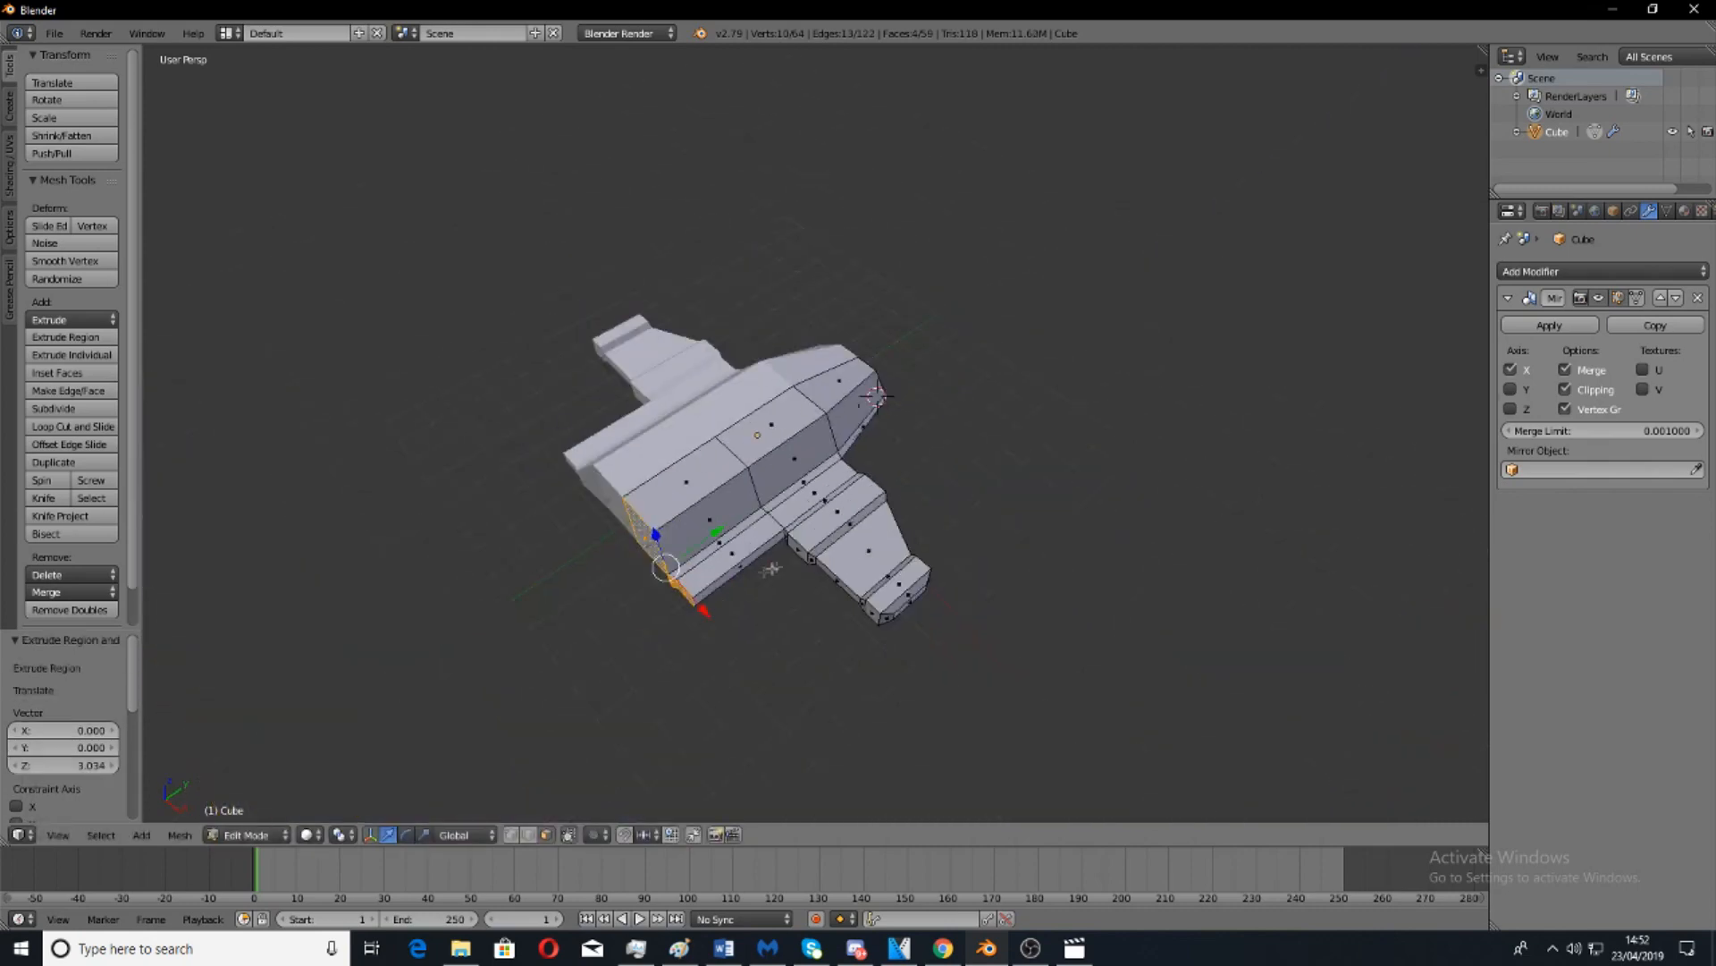
middle_click_drag(771, 569, 1019, 597)
middle_click_drag(1127, 606, 1087, 535)
key("s")
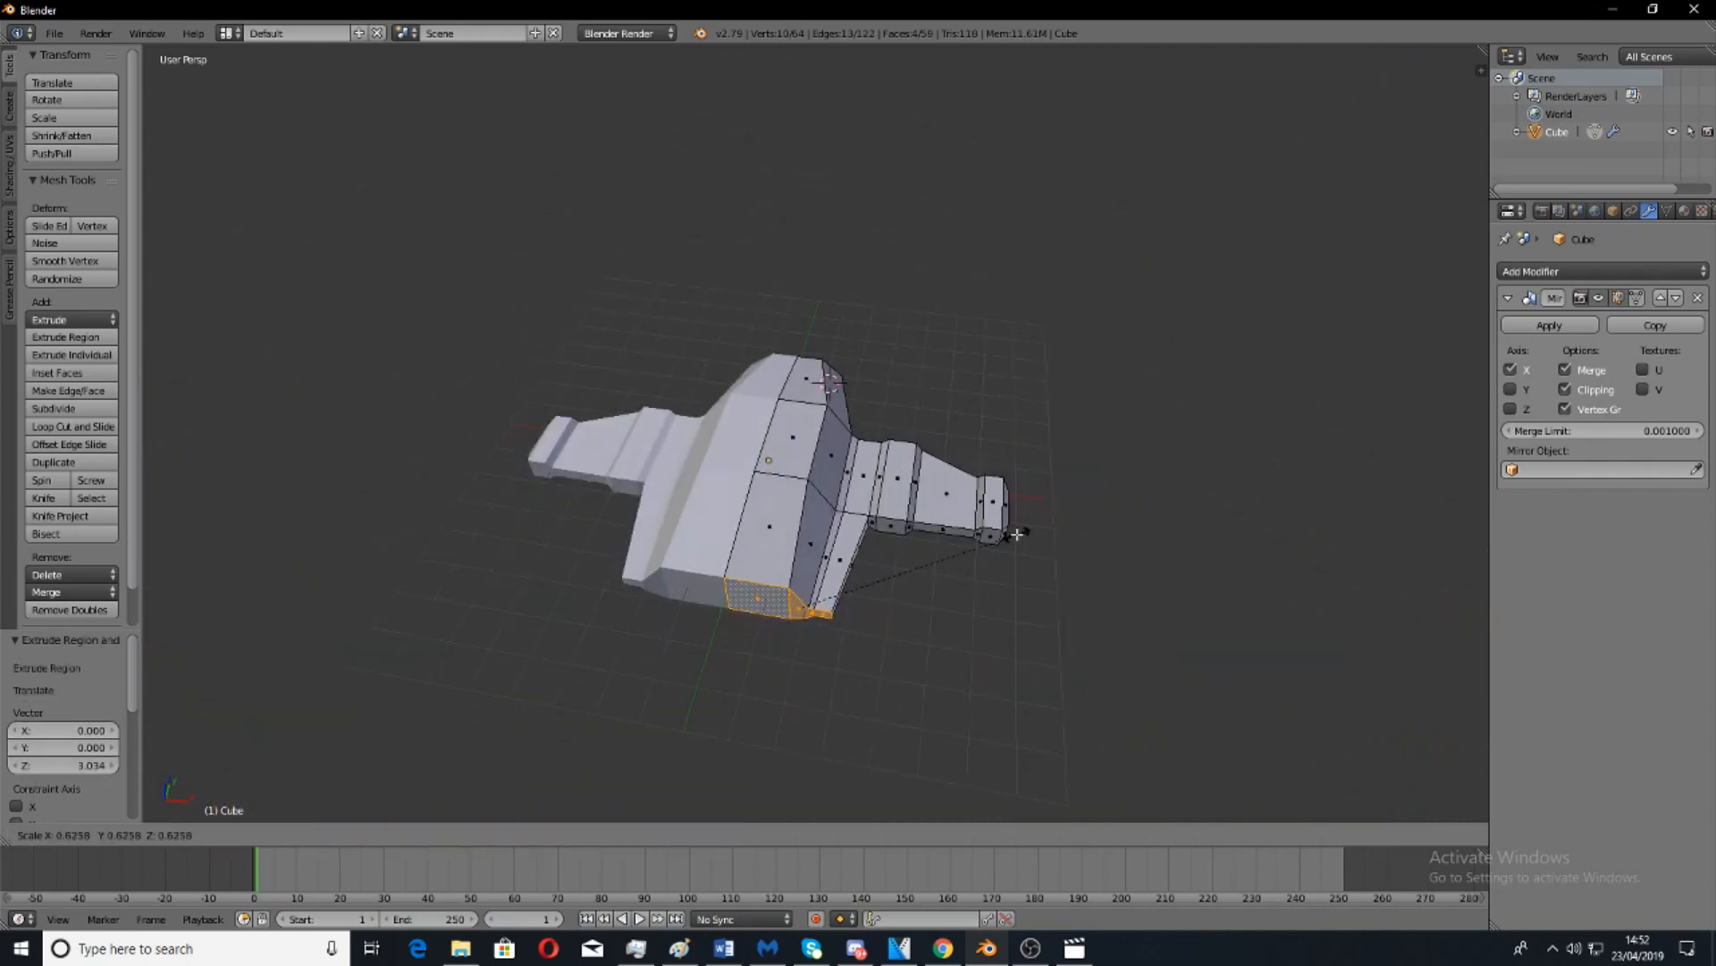
left_click(1023, 536)
scroll(894, 625, "up", 3)
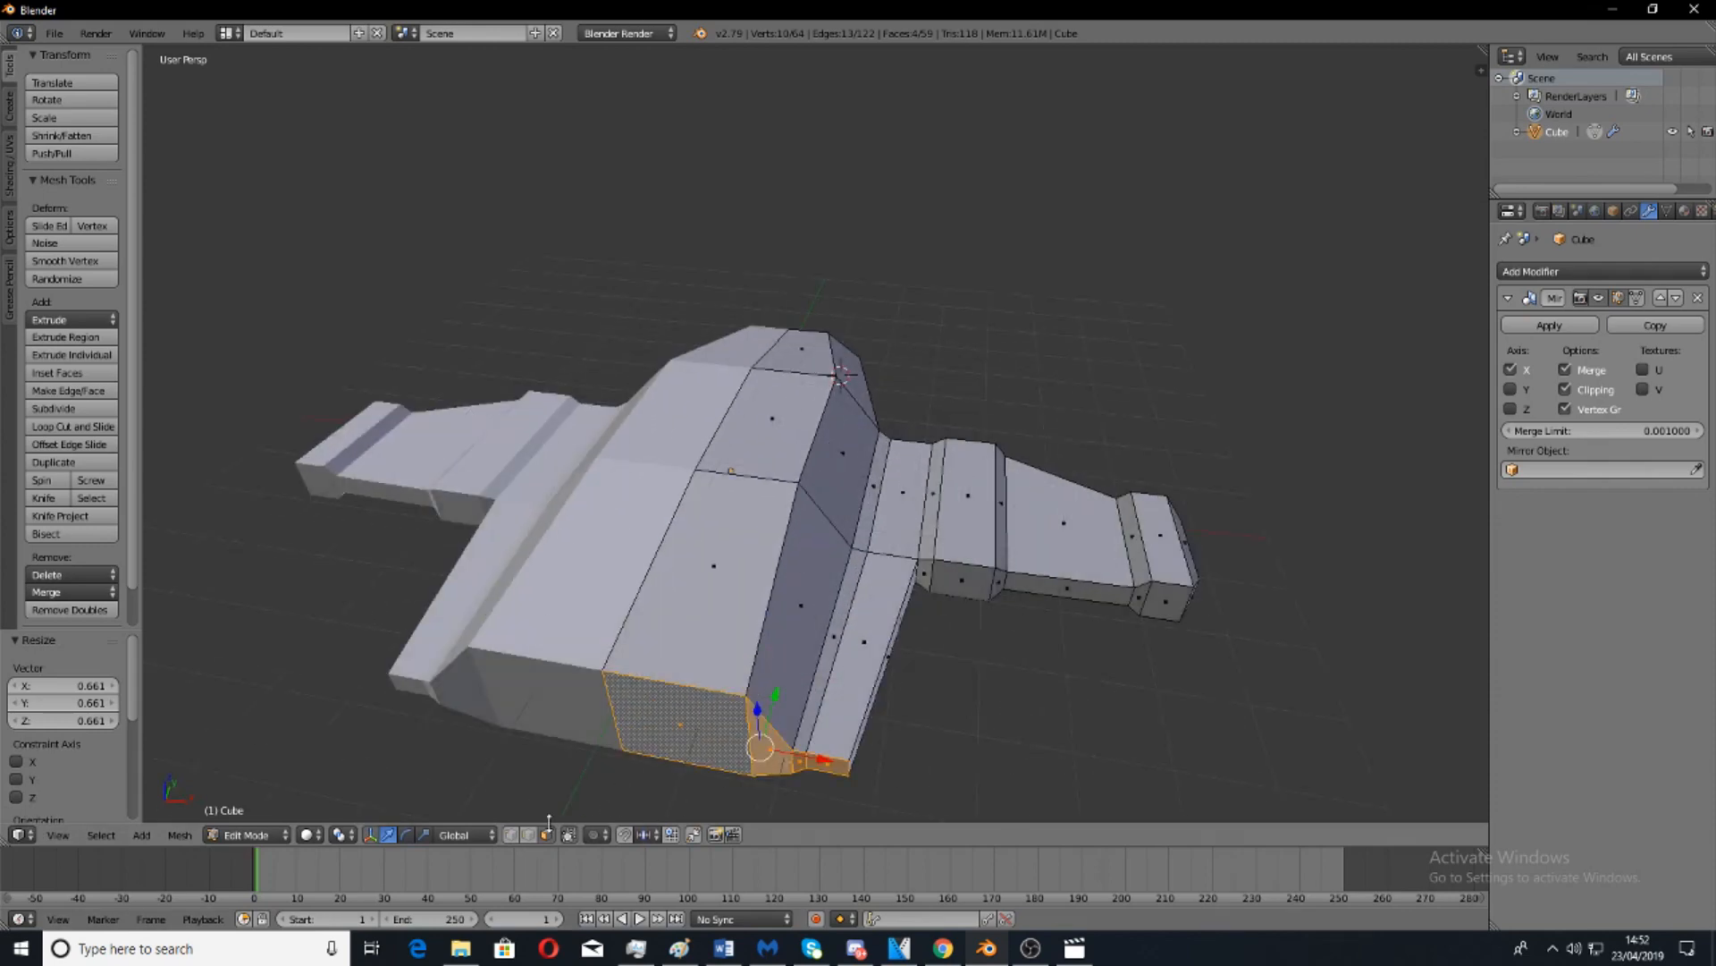
key("s")
key("z")
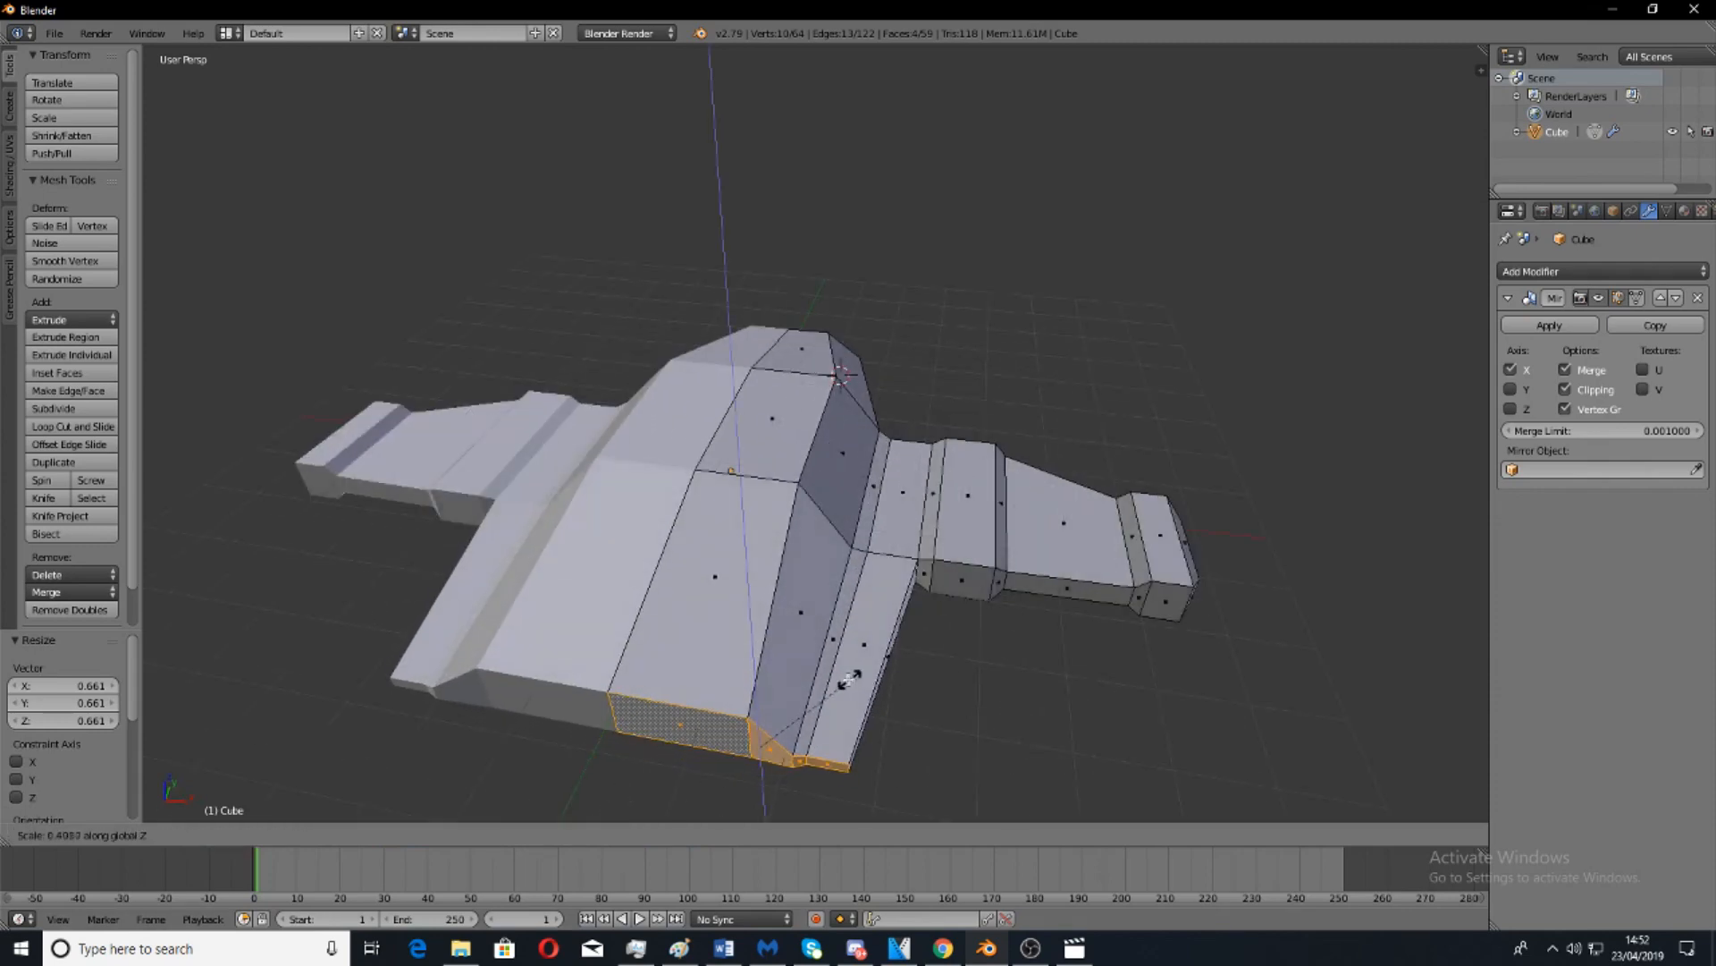
left_click(823, 684)
Select the vertical edges at the tail's end and move them outward along Y by about -1.2 units.
middle_click_drag(824, 684, 796, 731)
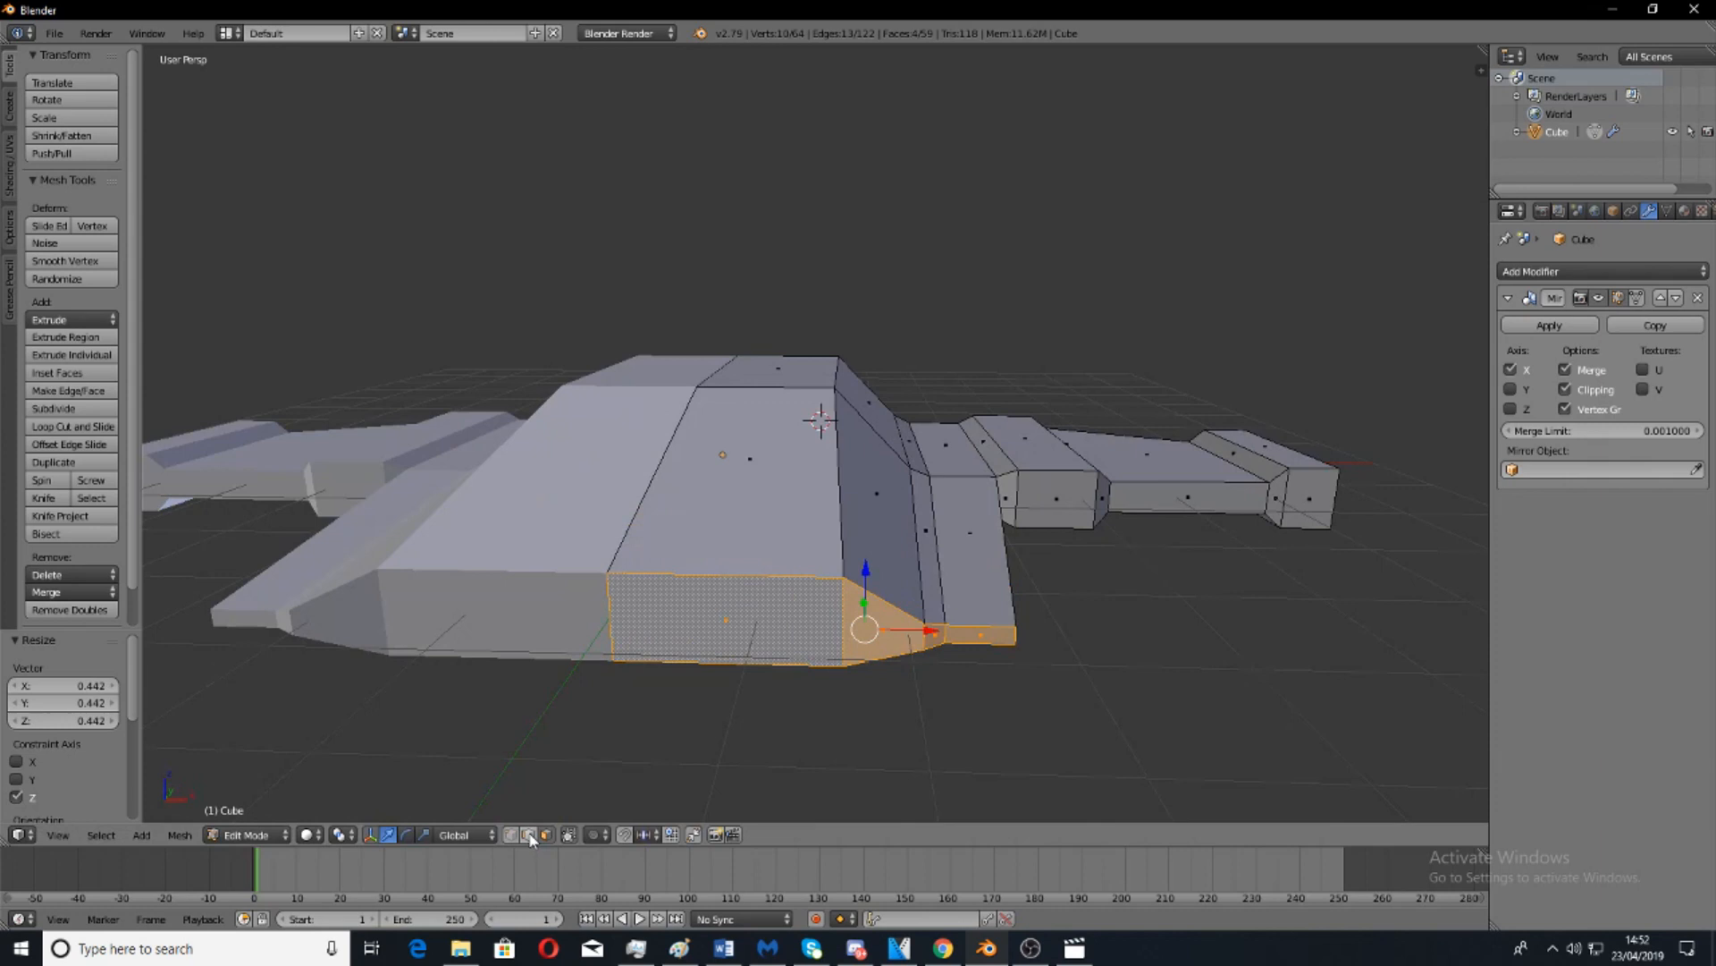
right_click(910, 640)
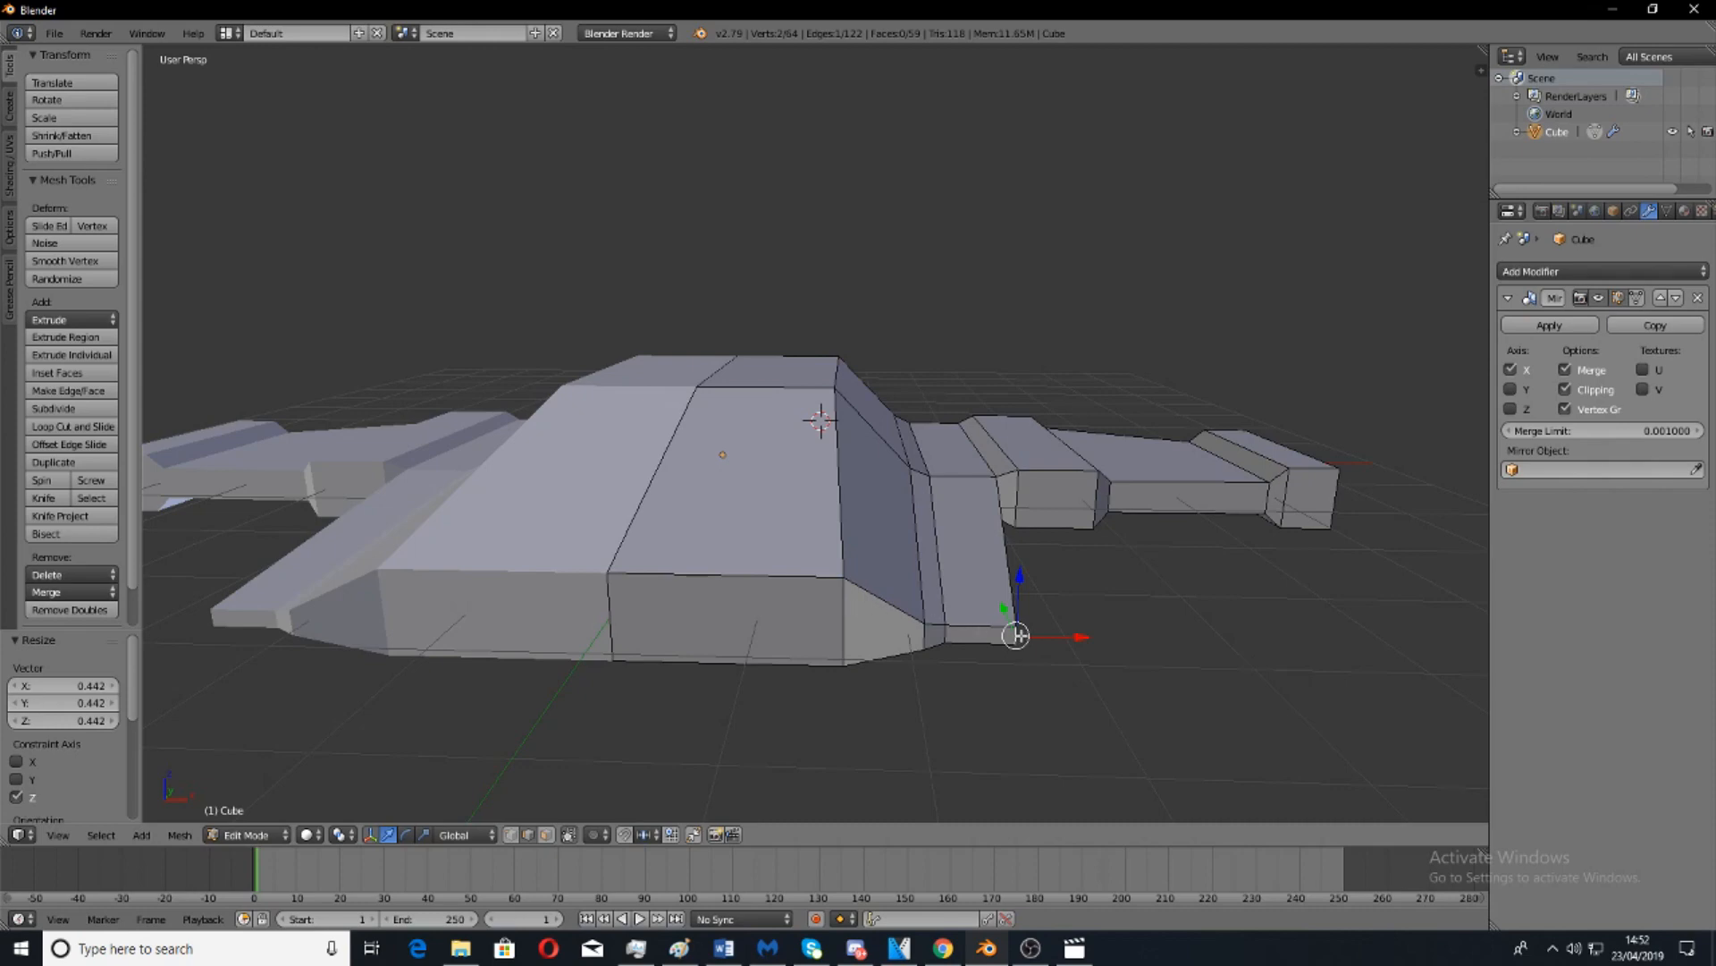
left_click(850, 617, "ctrl")
middle_click_drag(1008, 651, 930, 613)
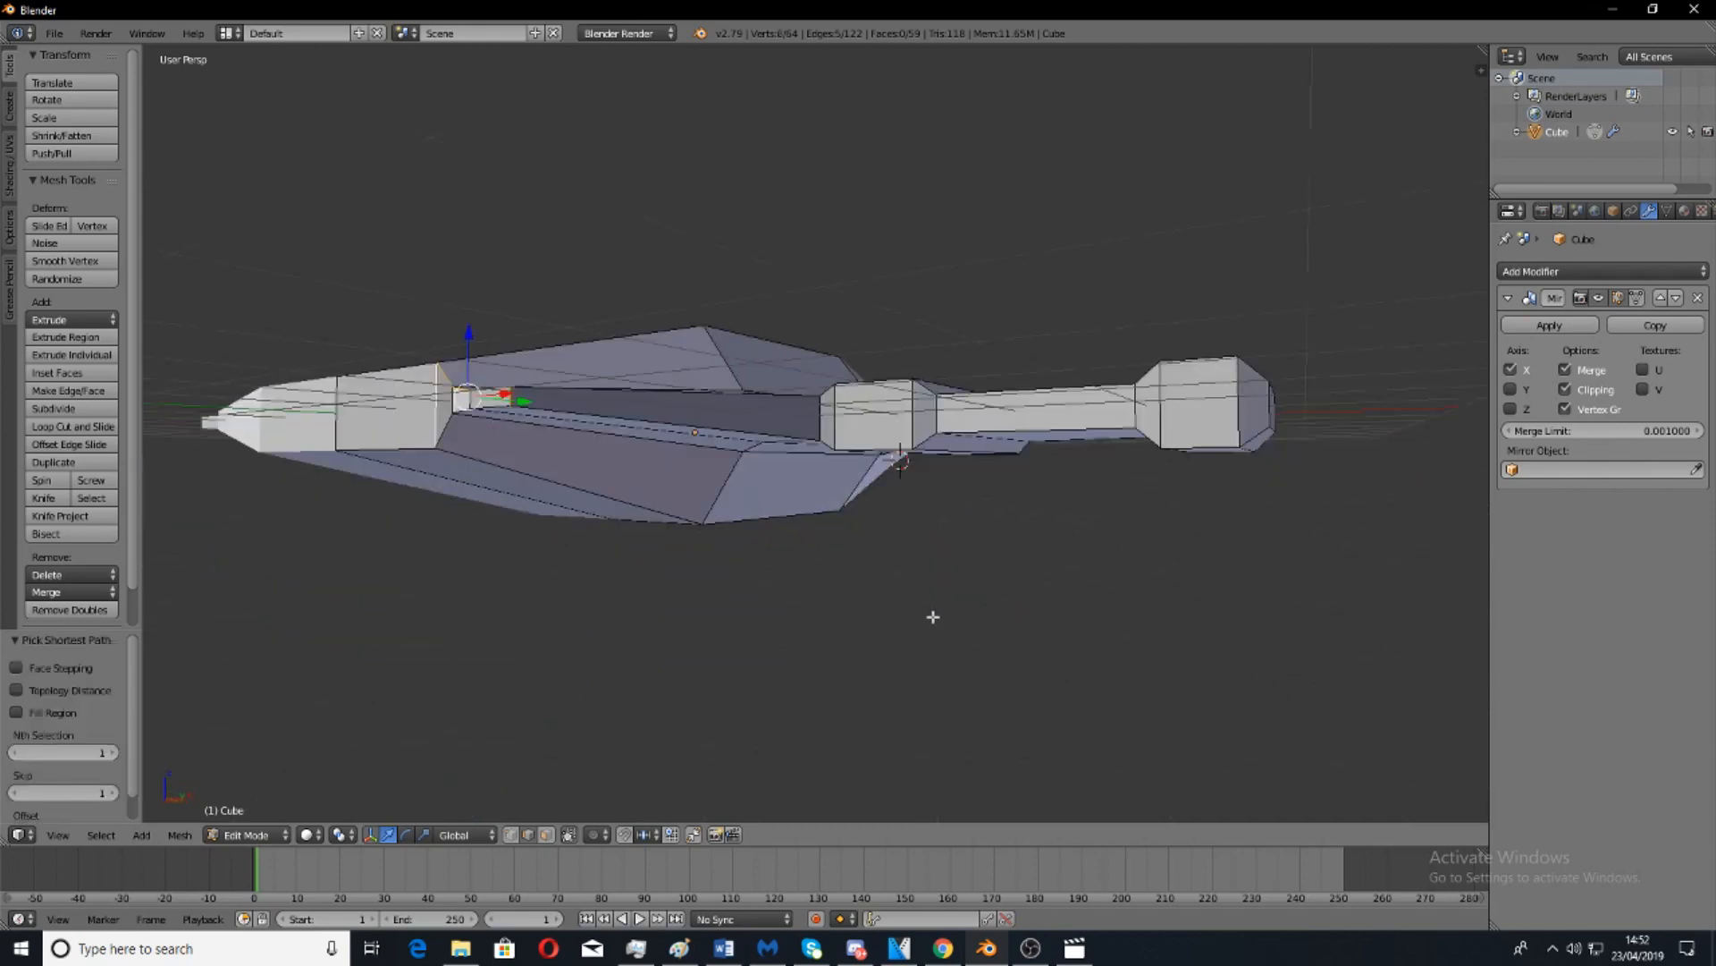
scroll(930, 613, "up", 5)
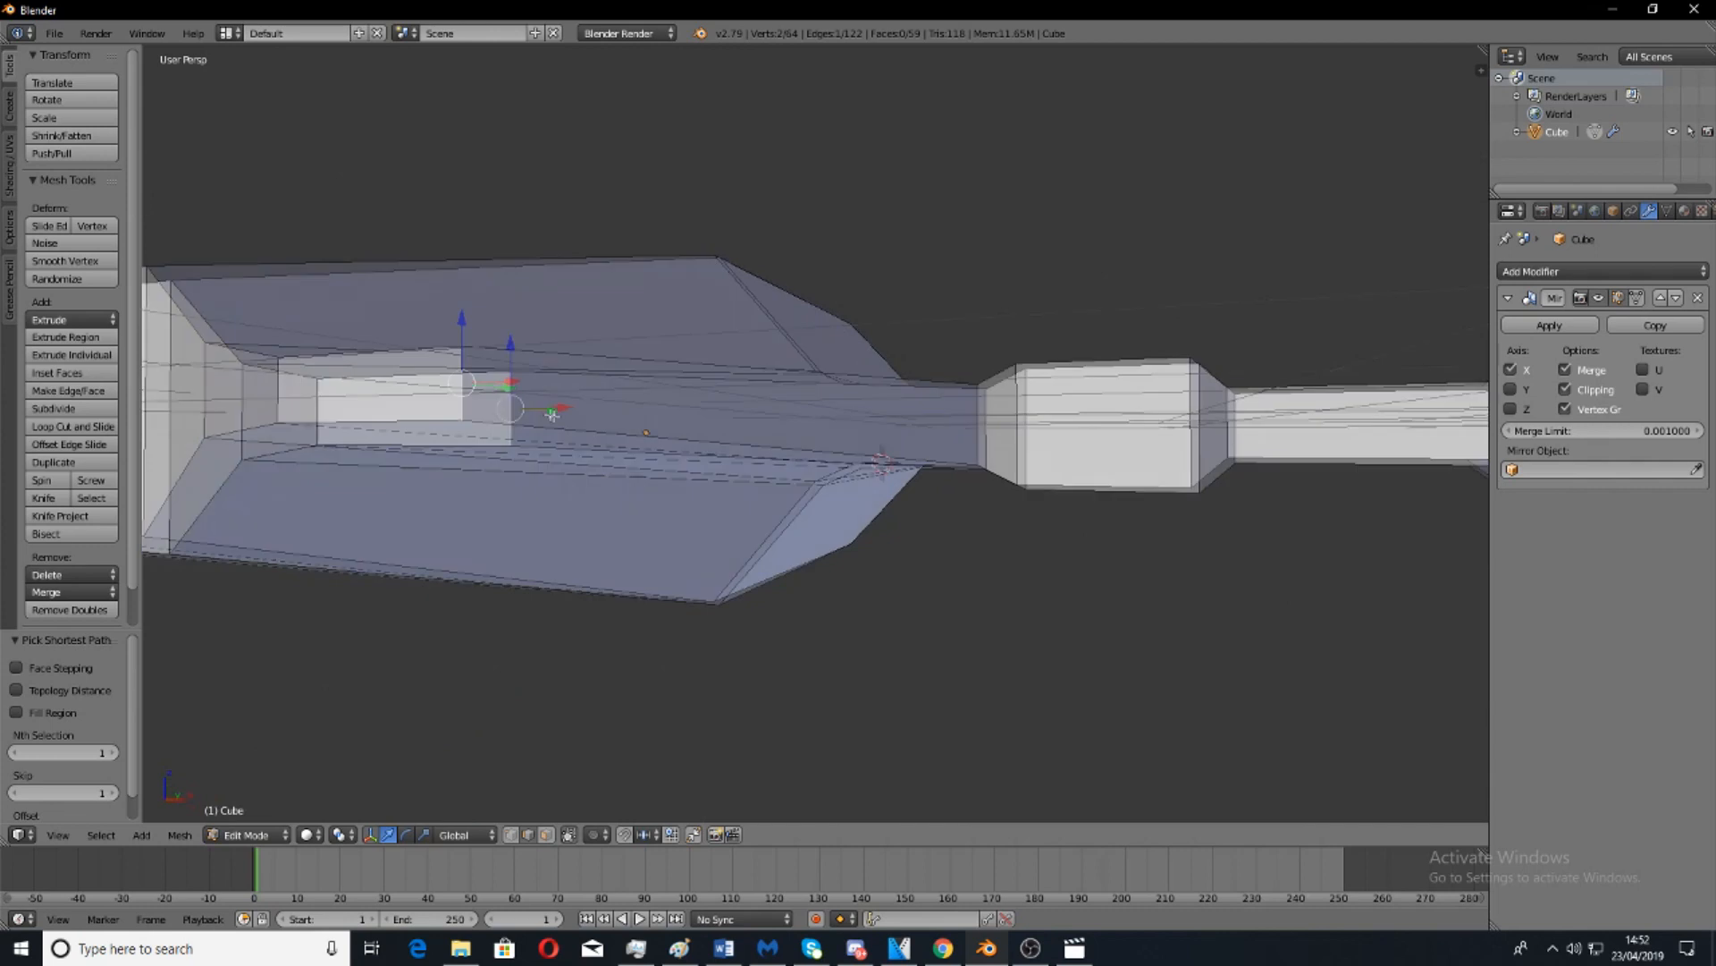
middle_click_drag(549, 413, 588, 483)
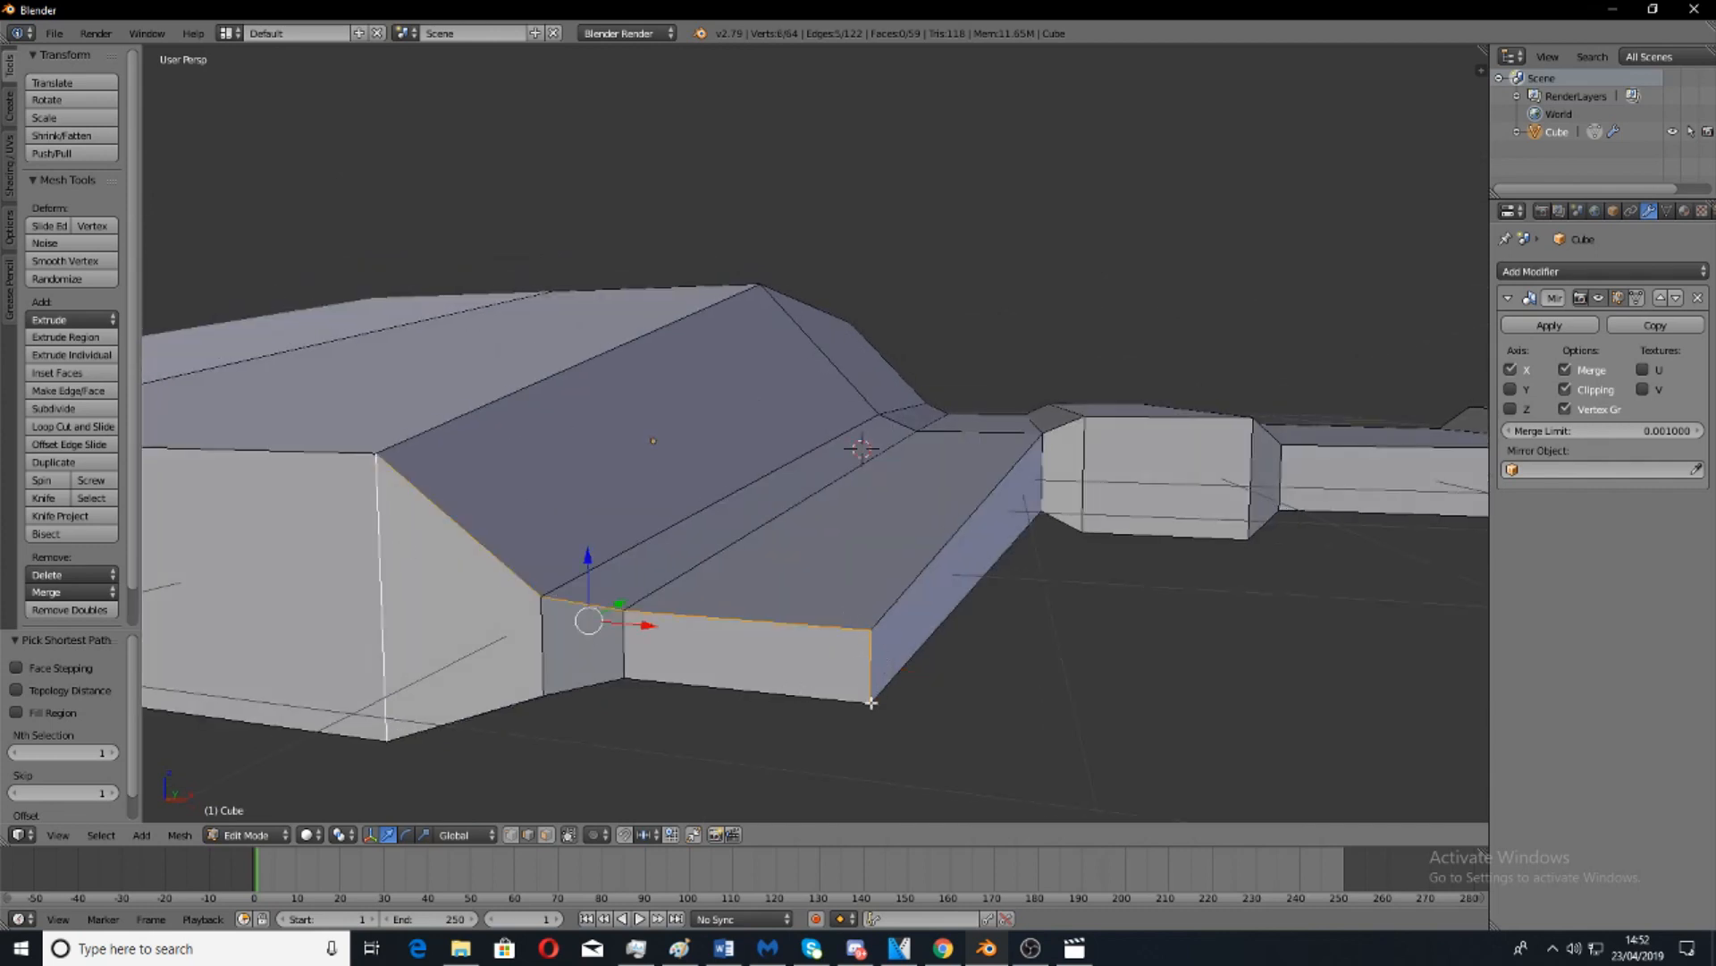
middle_click_drag(807, 611, 826, 614)
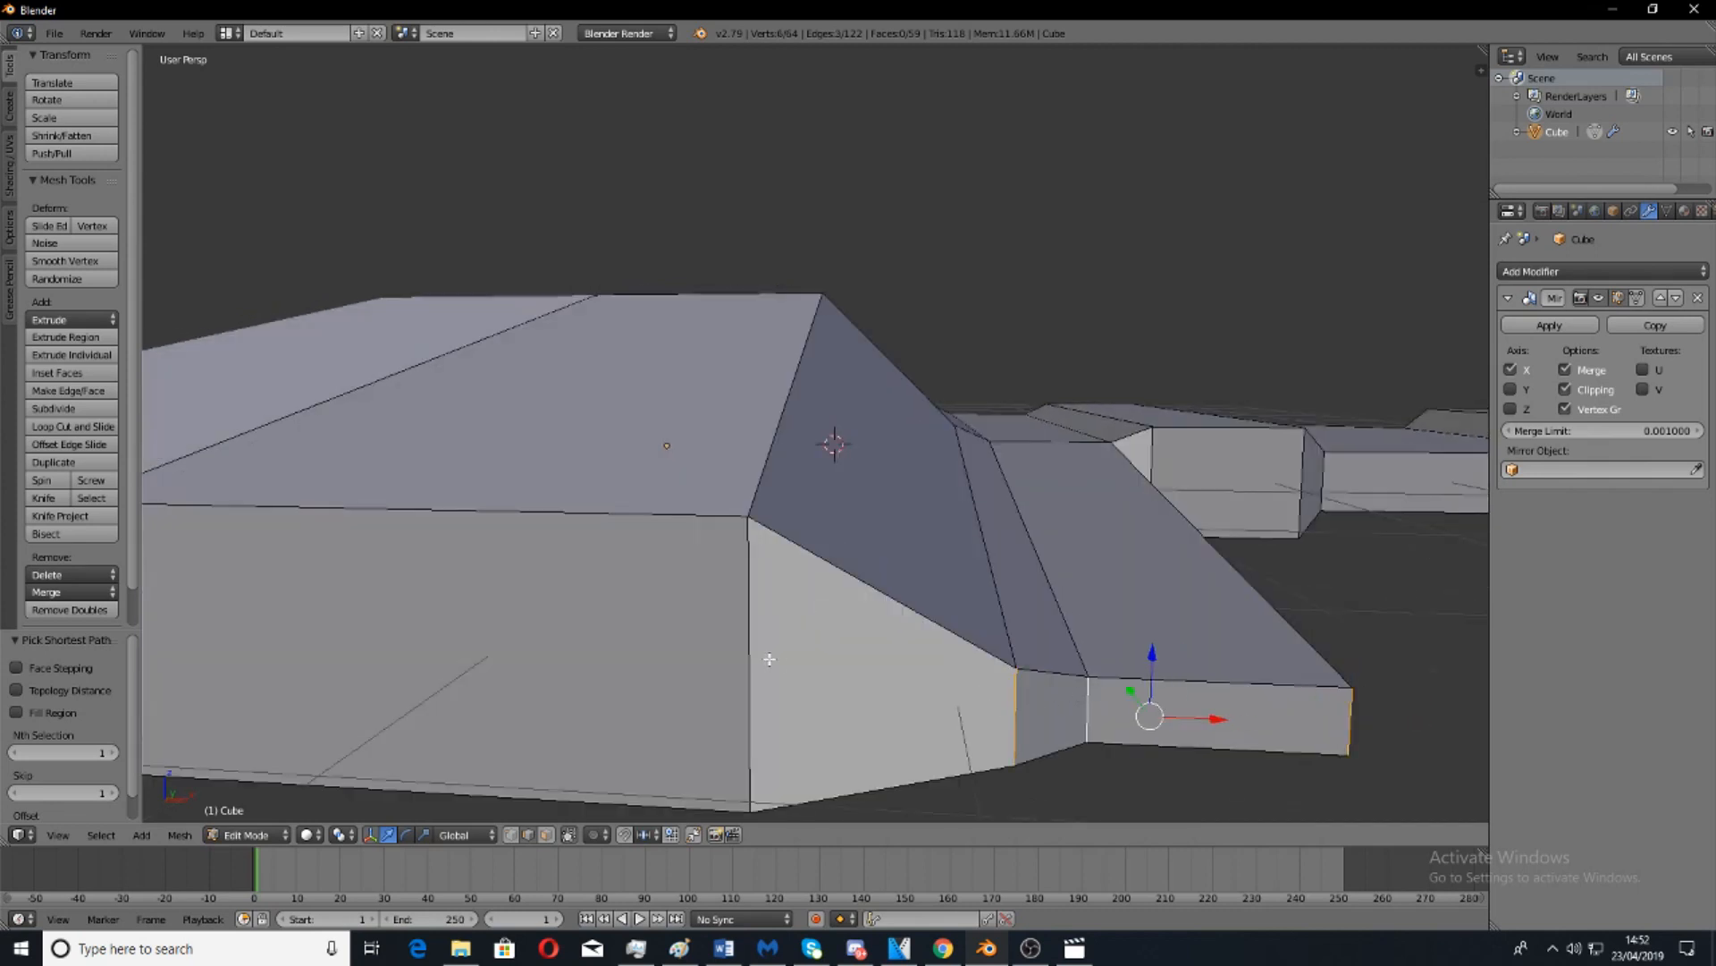
scroll(750, 657, "down", 6)
left_click_drag(973, 610, 862, 625)
middle_click_drag(862, 625, 819, 679)
middle_click_drag(560, 621, 480, 544)
left_click_drag(572, 546, 419, 612)
Move the tail-facing side faces of the arm's thick inner section along Y by about -1.43 units.
middle_click_drag(787, 465, 666, 483)
scroll(662, 598, "down", 3)
scroll(641, 502, "up", 4)
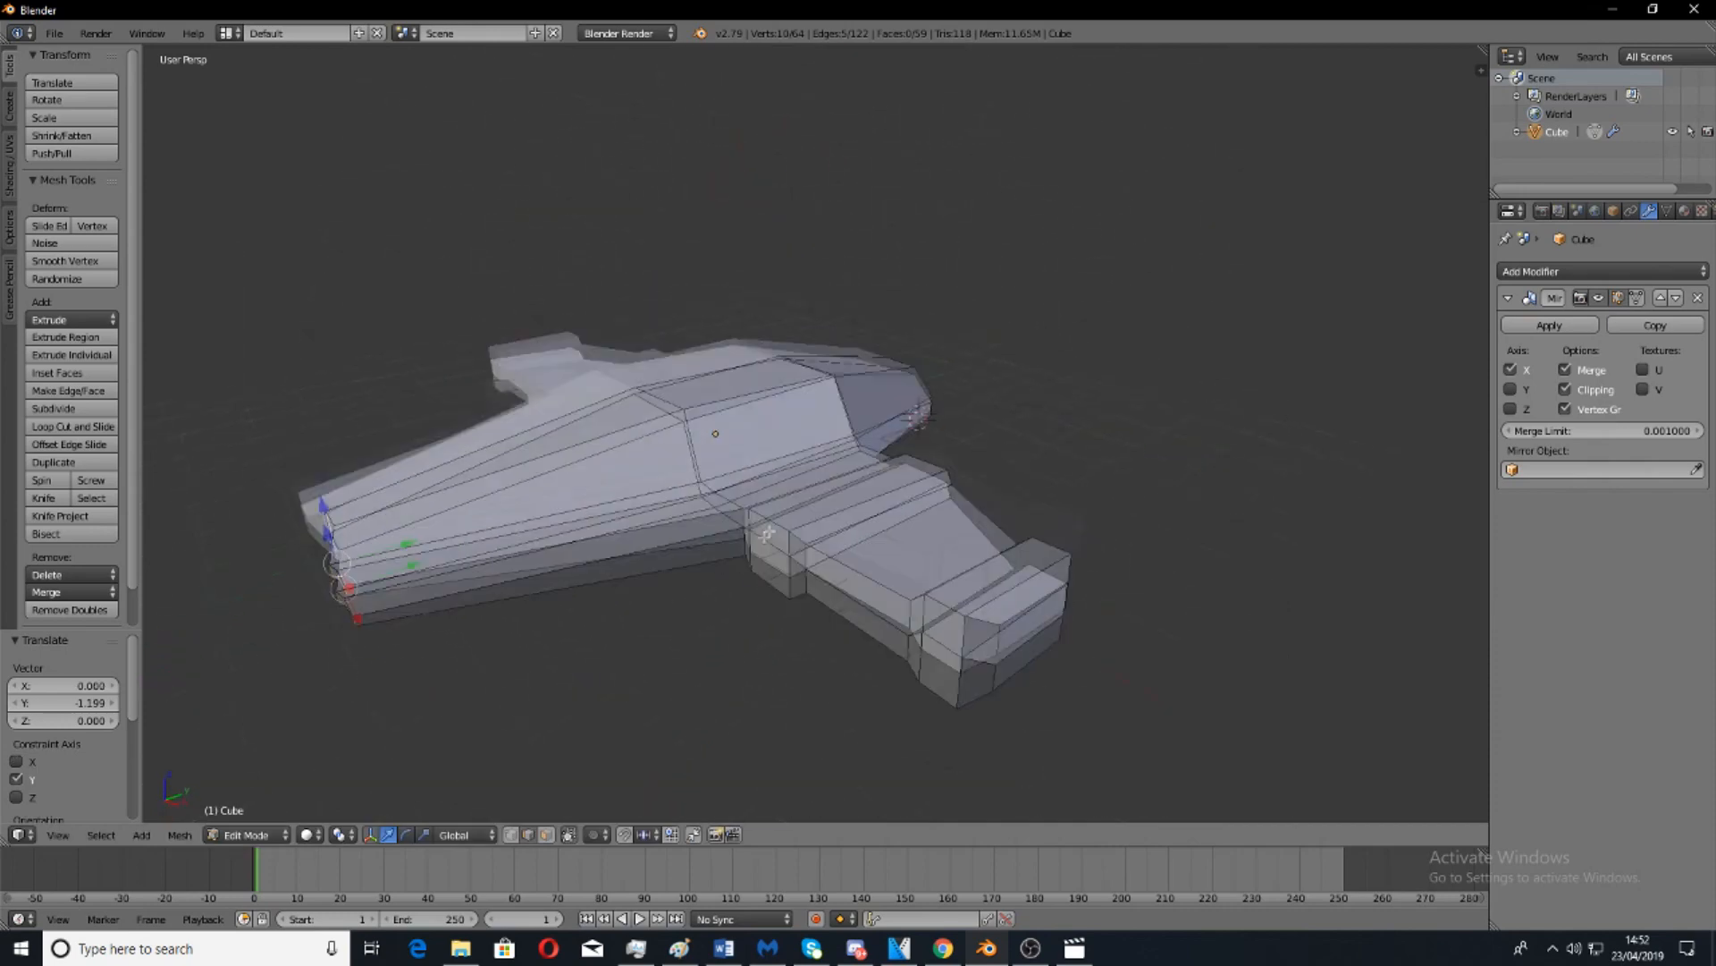
scroll(715, 536, "up", 2)
middle_click_drag(715, 559, 786, 531)
middle_click_drag(662, 670, 604, 717)
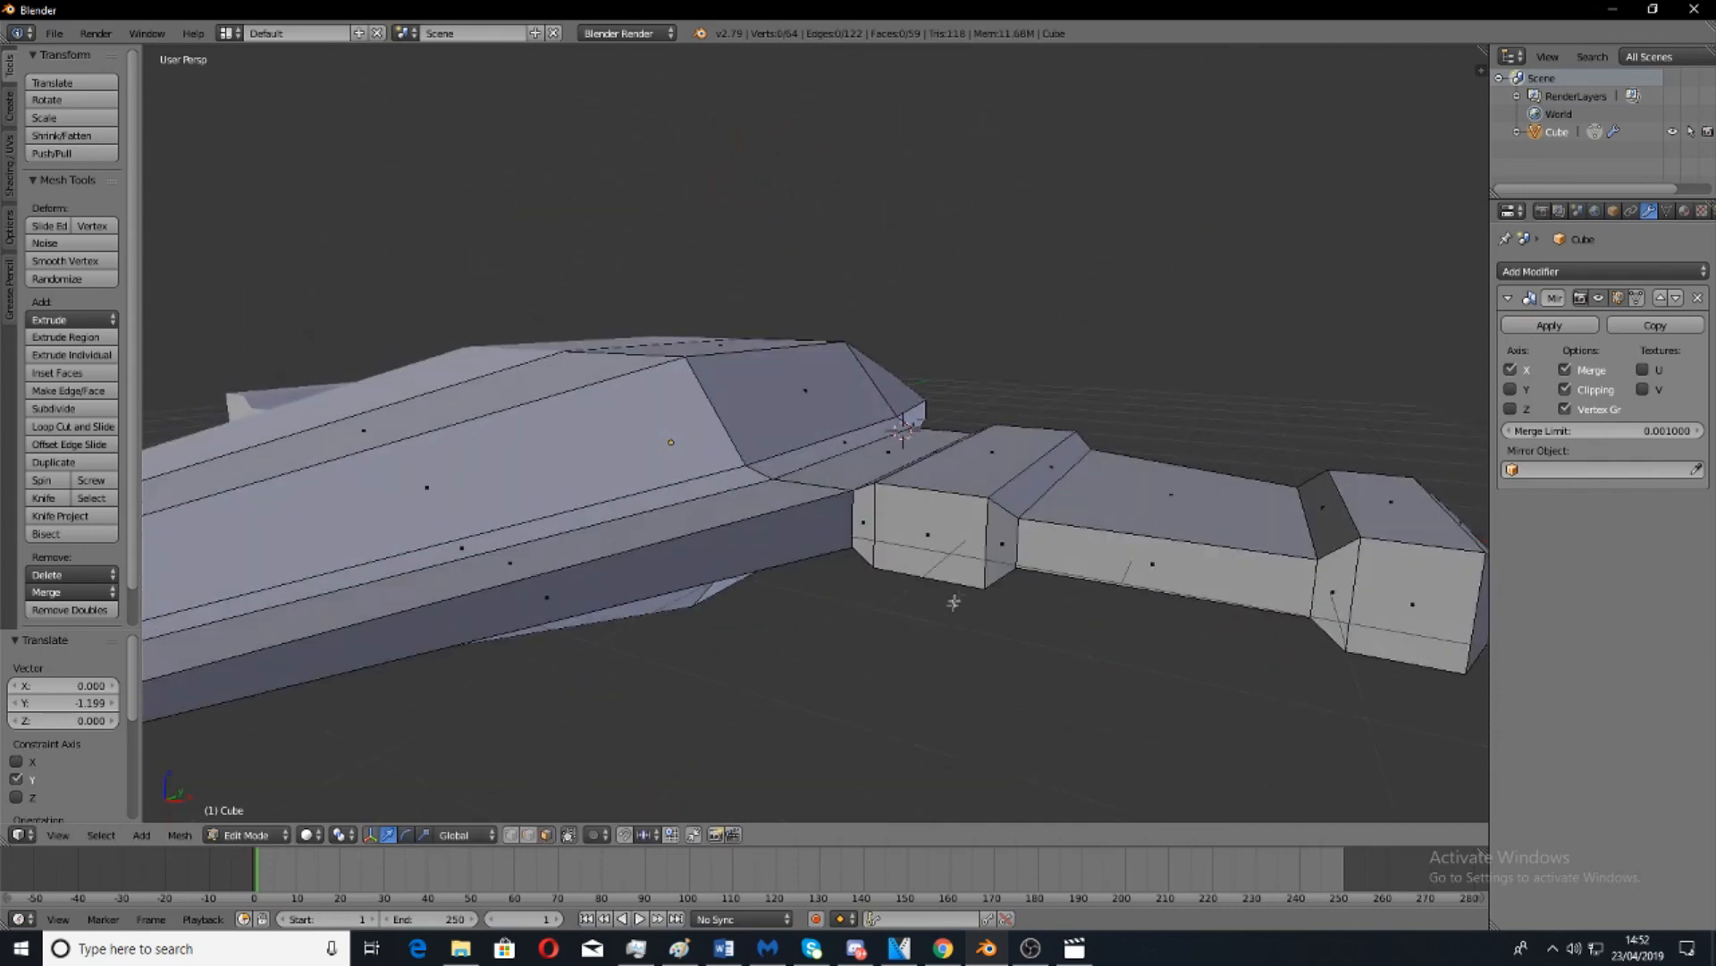
right_click(868, 532, "shift")
scroll(880, 523, "down", 4)
scroll(880, 523, "up", 4)
key("g")
key("y")
left_click(855, 605)
Move the vertical edge where the arm meets the tail by about -0.31 along Y and -0.22 along X.
middle_click_drag(854, 604, 715, 715)
scroll(713, 638, "down", 4)
middle_click_drag(733, 608, 881, 481)
right_click(881, 592)
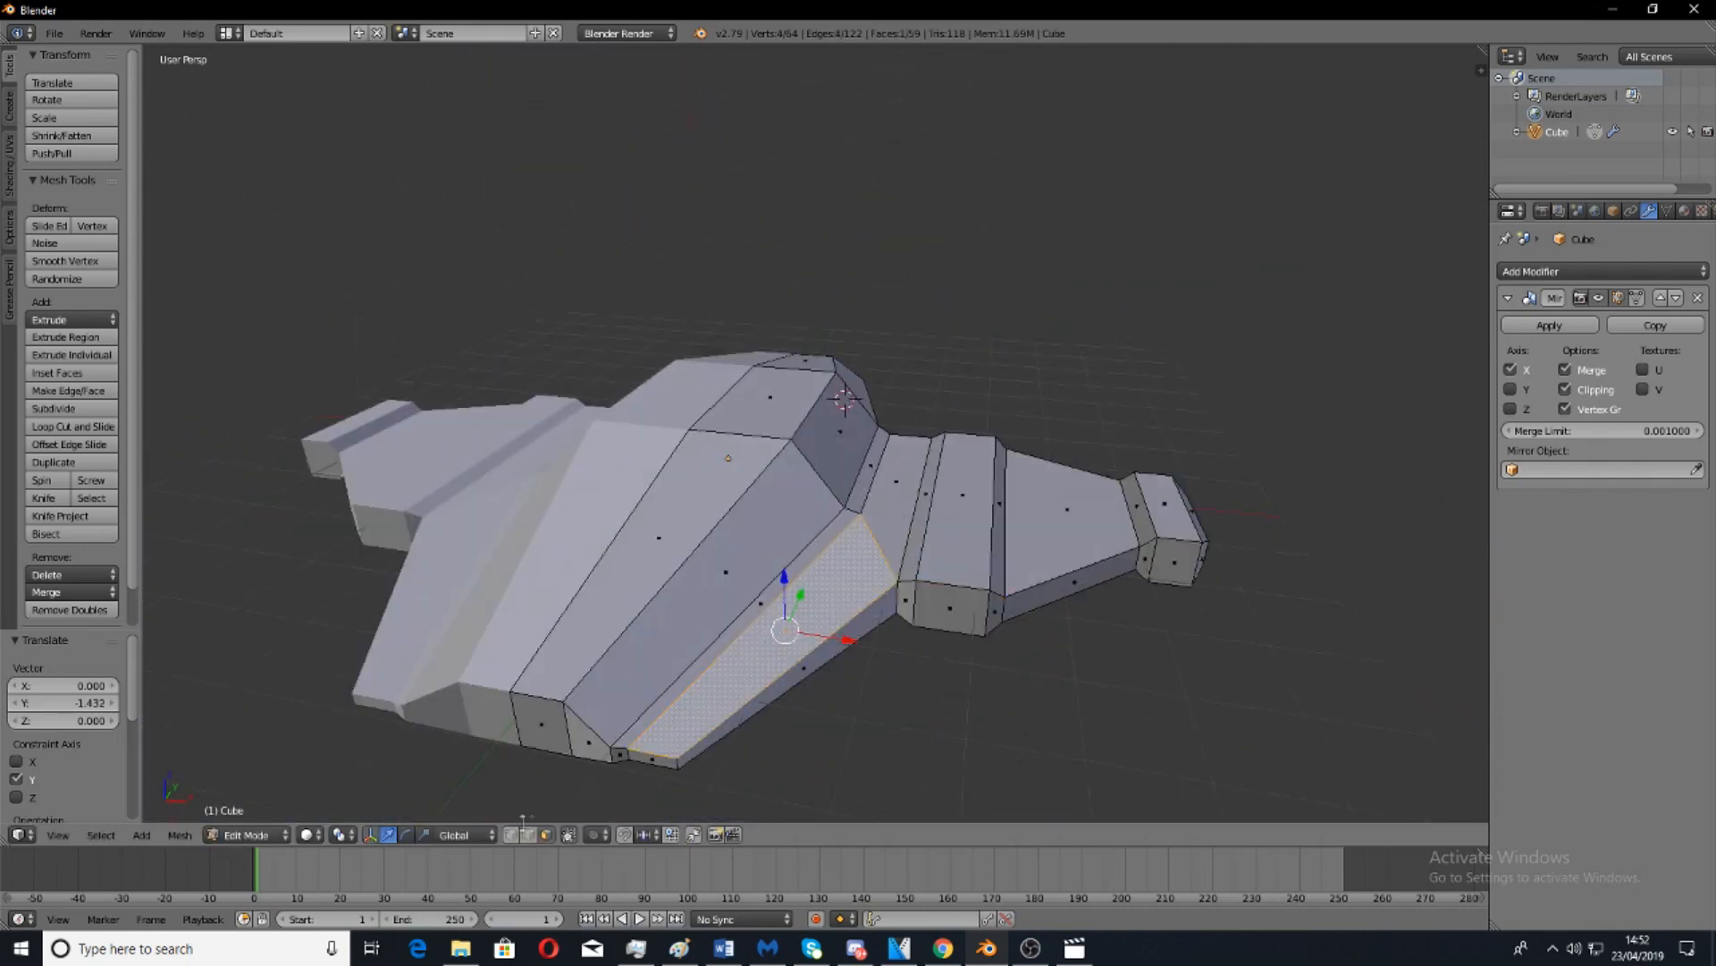
right_click(903, 602)
middle_click_drag(903, 602, 775, 651)
key("g")
key("y")
key("x")
left_click(739, 713)
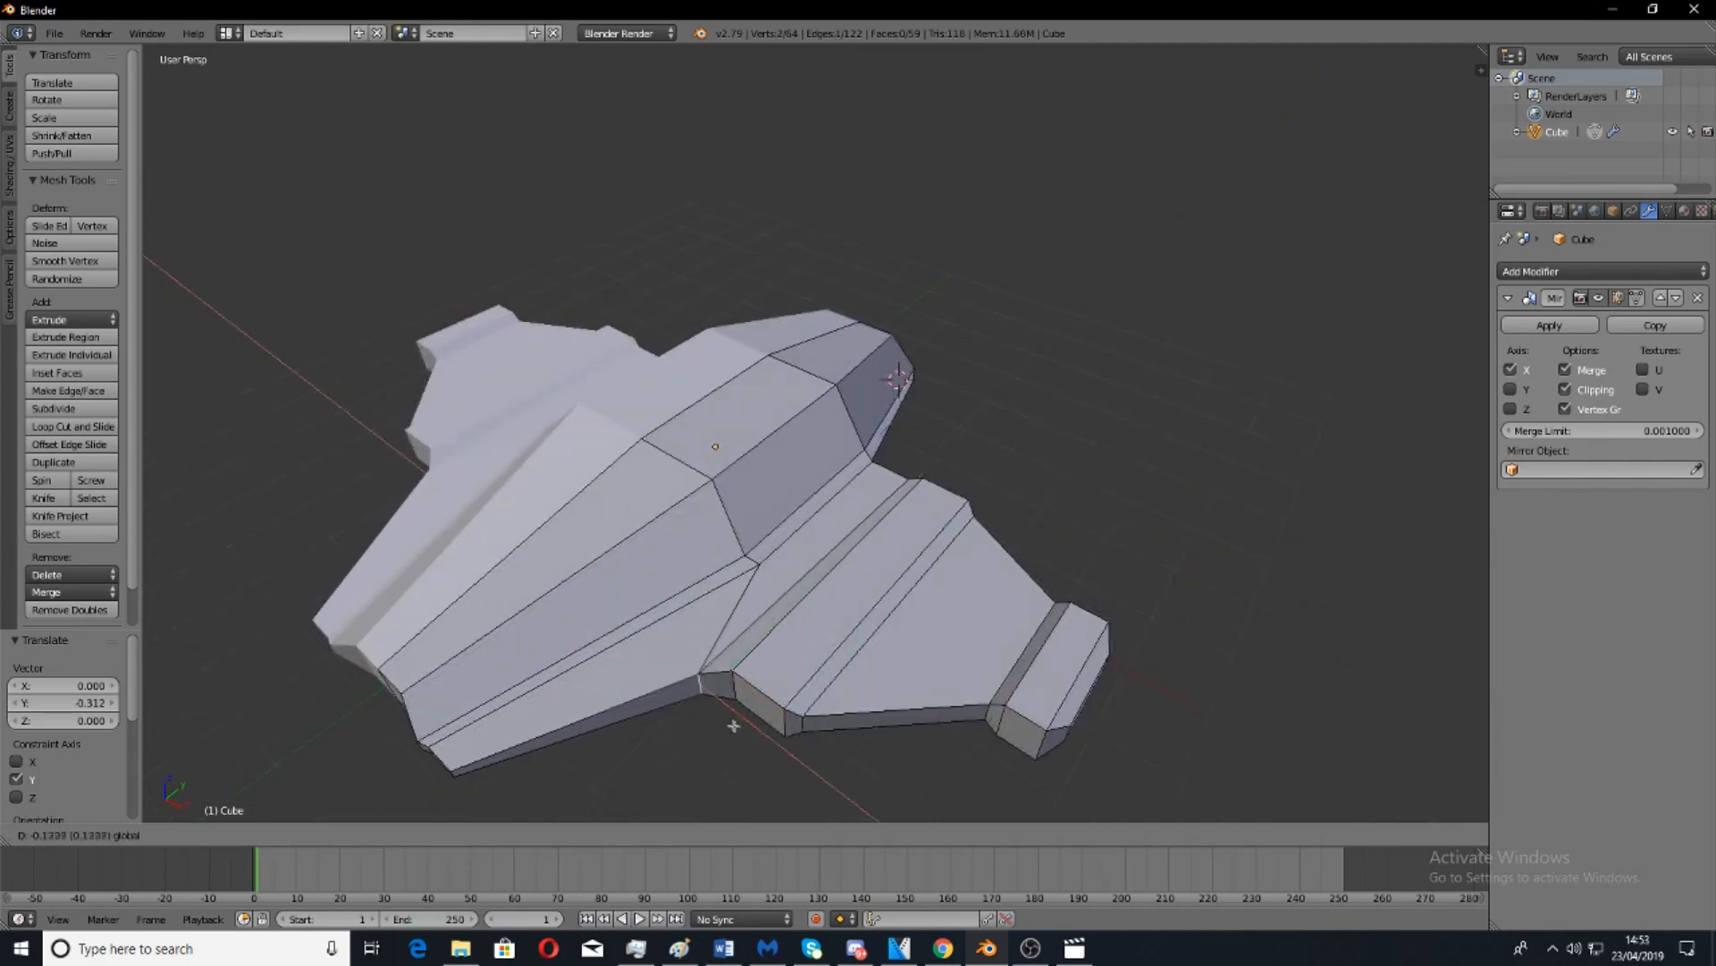
Move the faces at the arm's nose-side joint along Y, and shift the small joint face by about -0.17 along X.
middle_click_drag(728, 716, 785, 426)
scroll(658, 715, "down", 3)
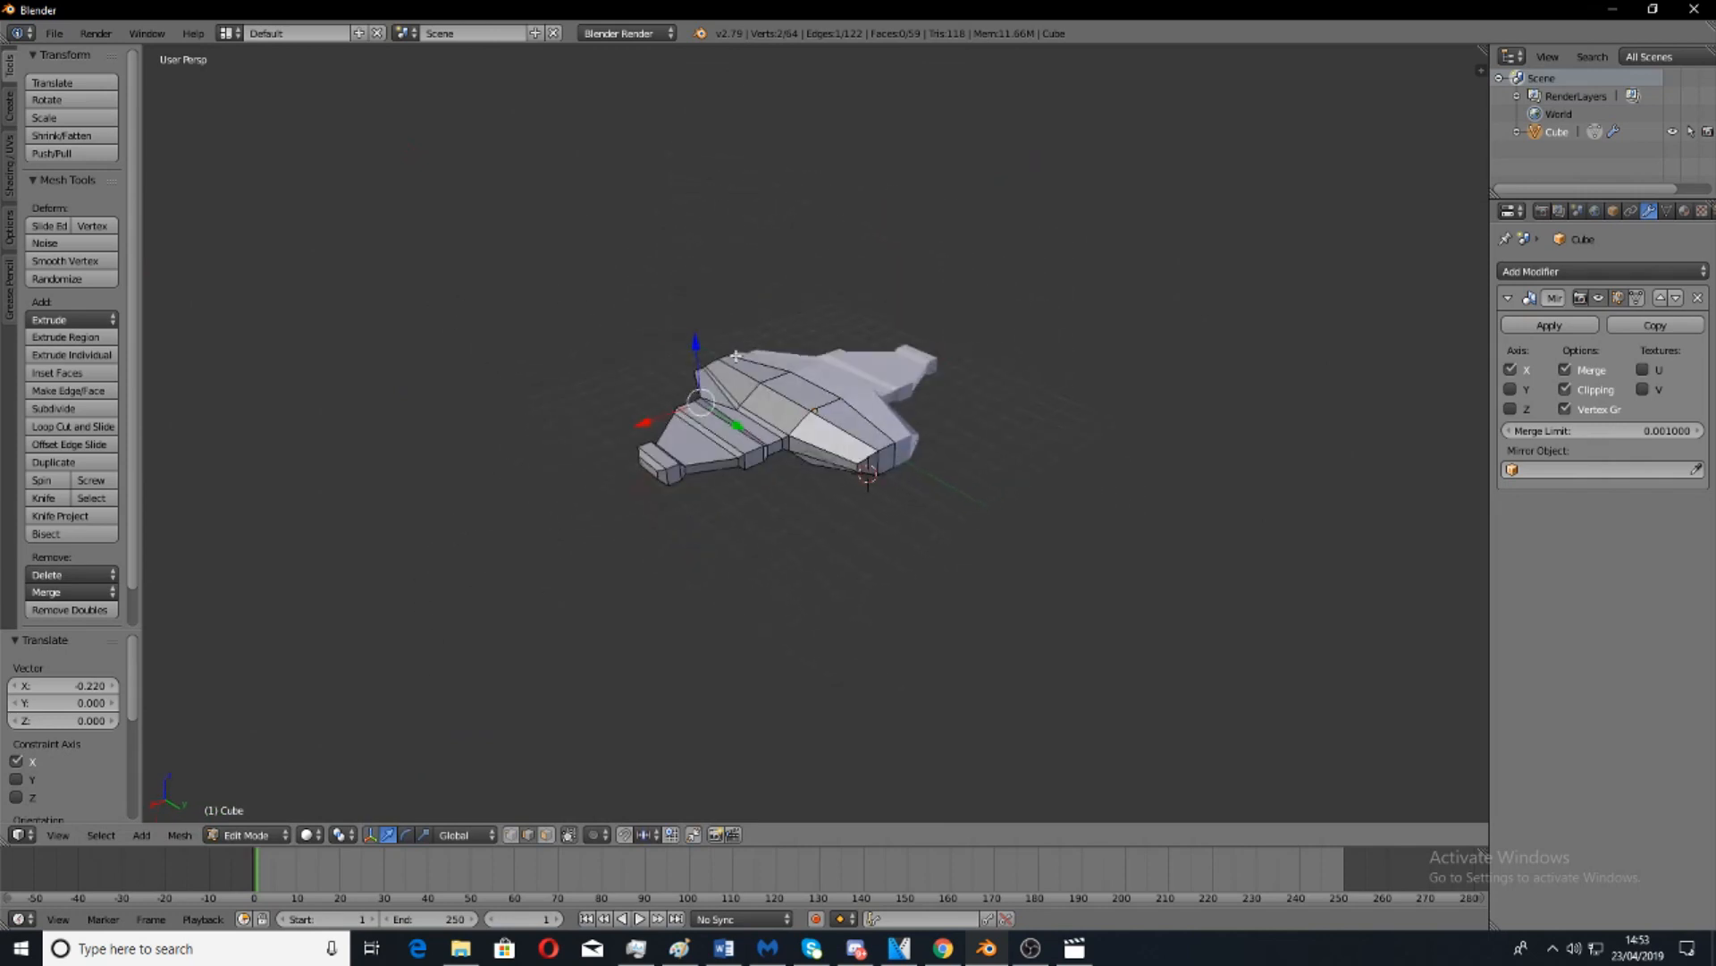
scroll(785, 427, "up", 3)
scroll(685, 482, "up", 4)
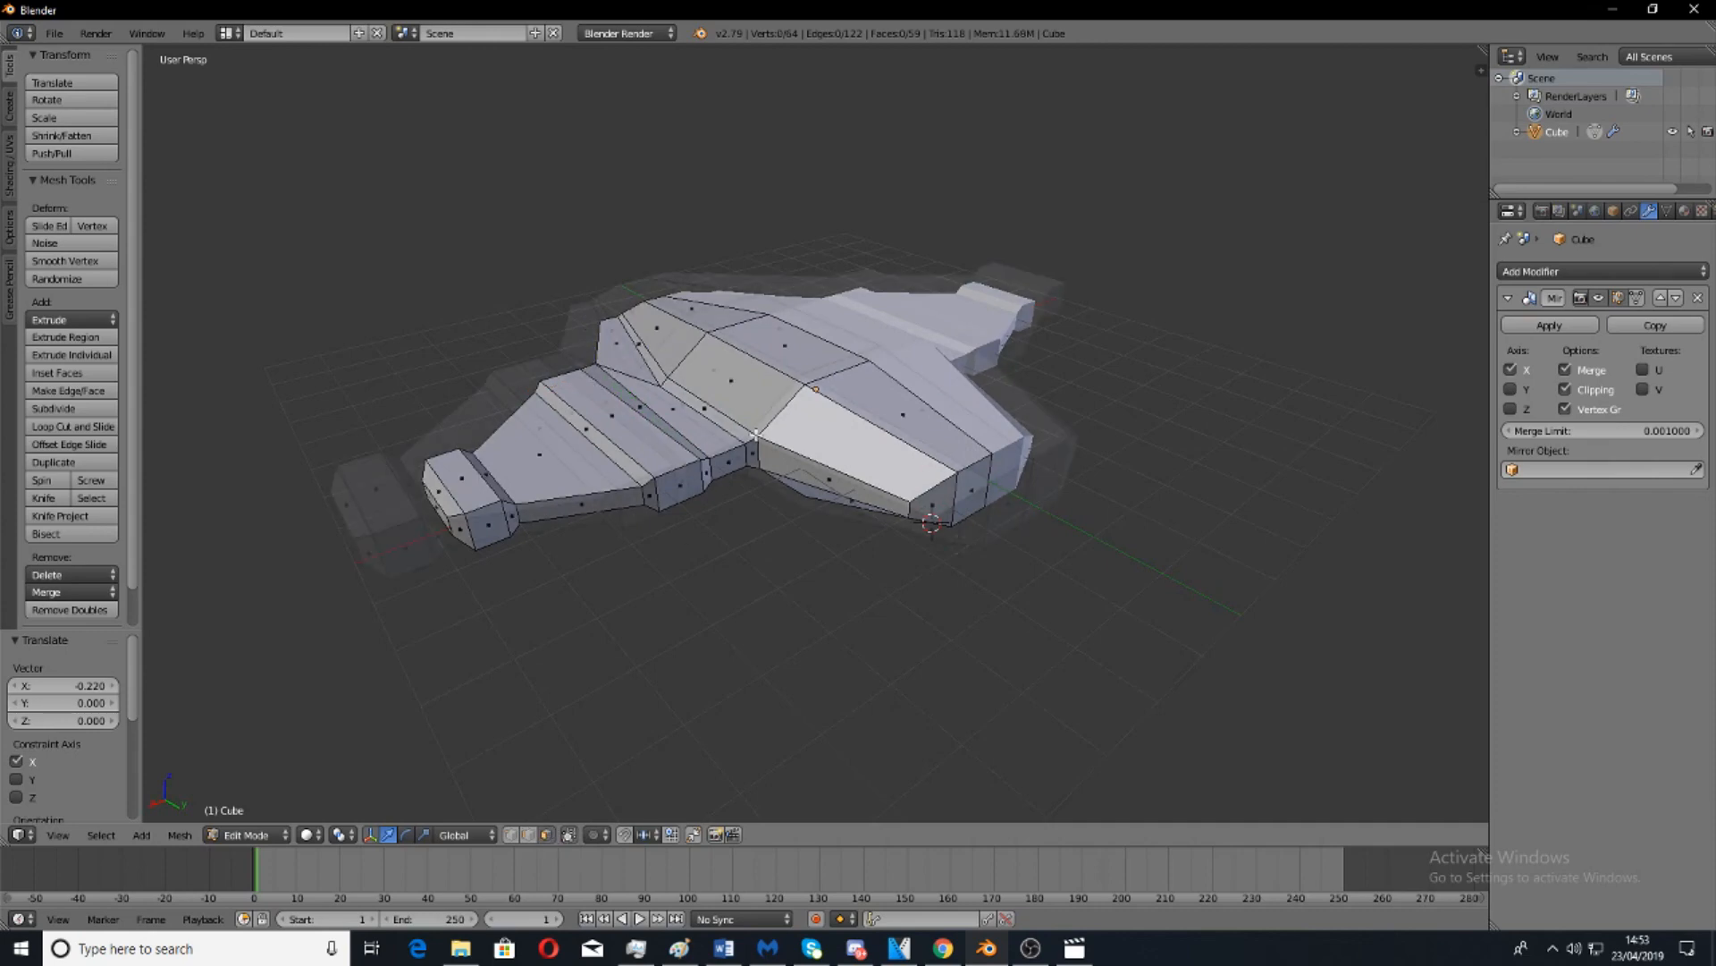
right_click(685, 482)
left_click_drag(711, 507, 777, 552)
middle_click_drag(856, 438, 794, 563)
left_click_drag(630, 562, 647, 562)
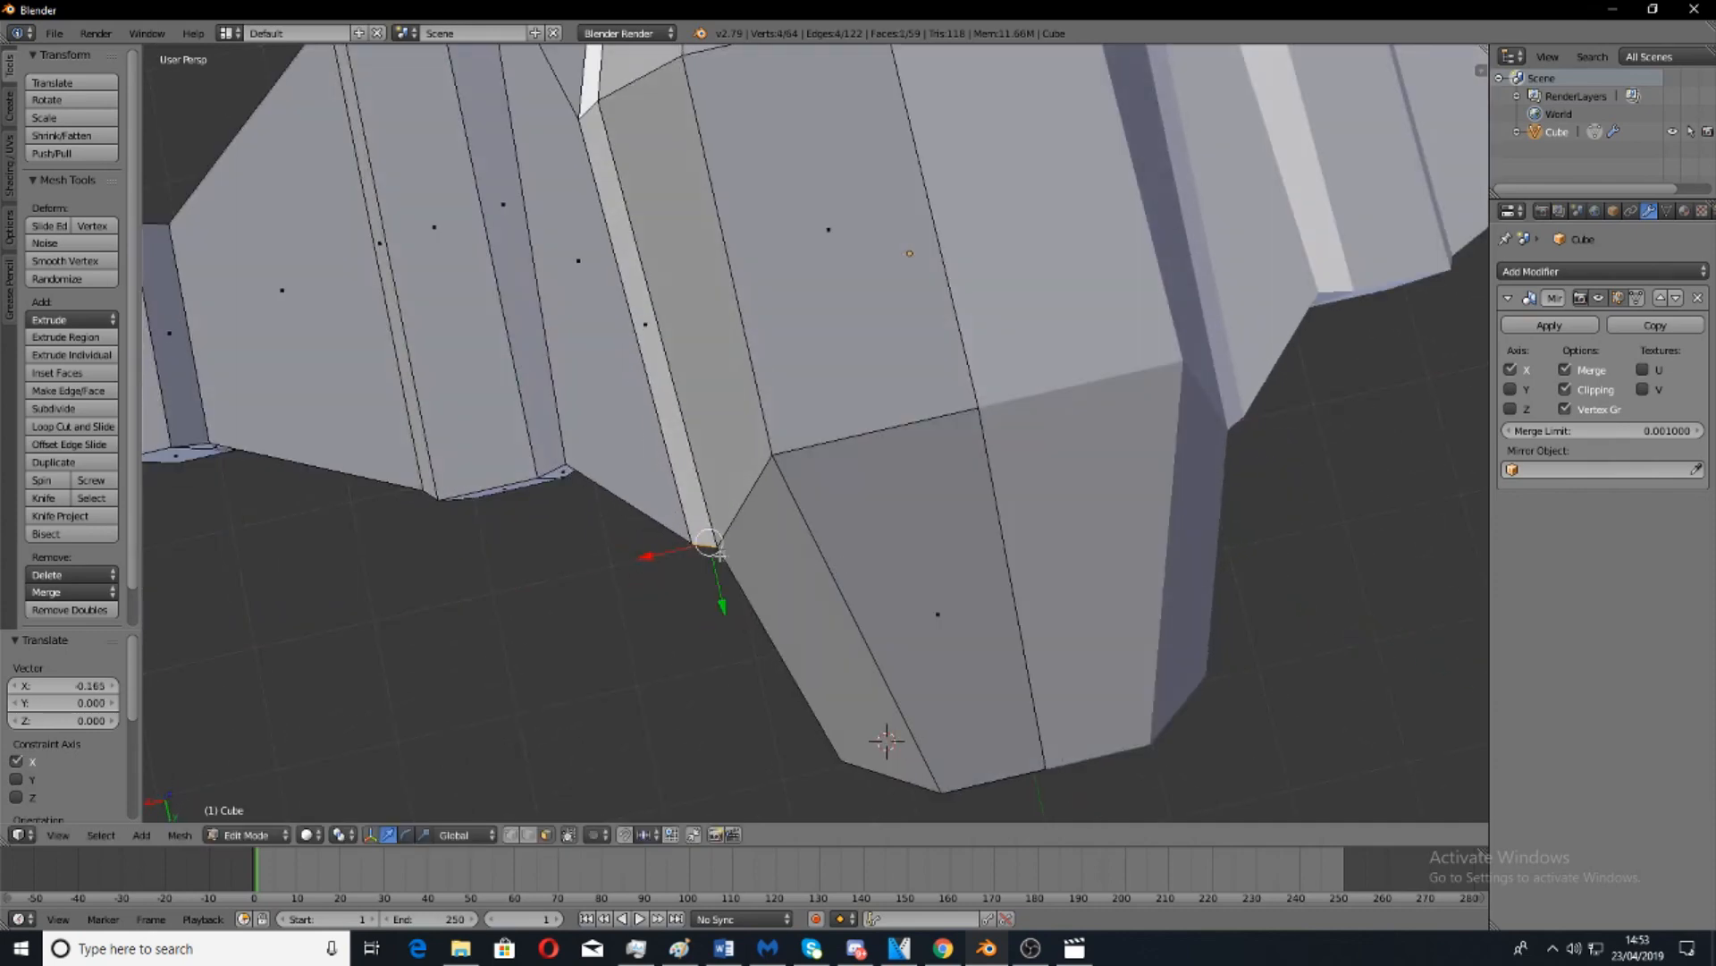
Move the edge where the arm's nose-side joint meets the body along Y and check the shape in Object Mode.
middle_click_drag(646, 562, 713, 496)
left_click(534, 834)
middle_click_drag(688, 588, 746, 516)
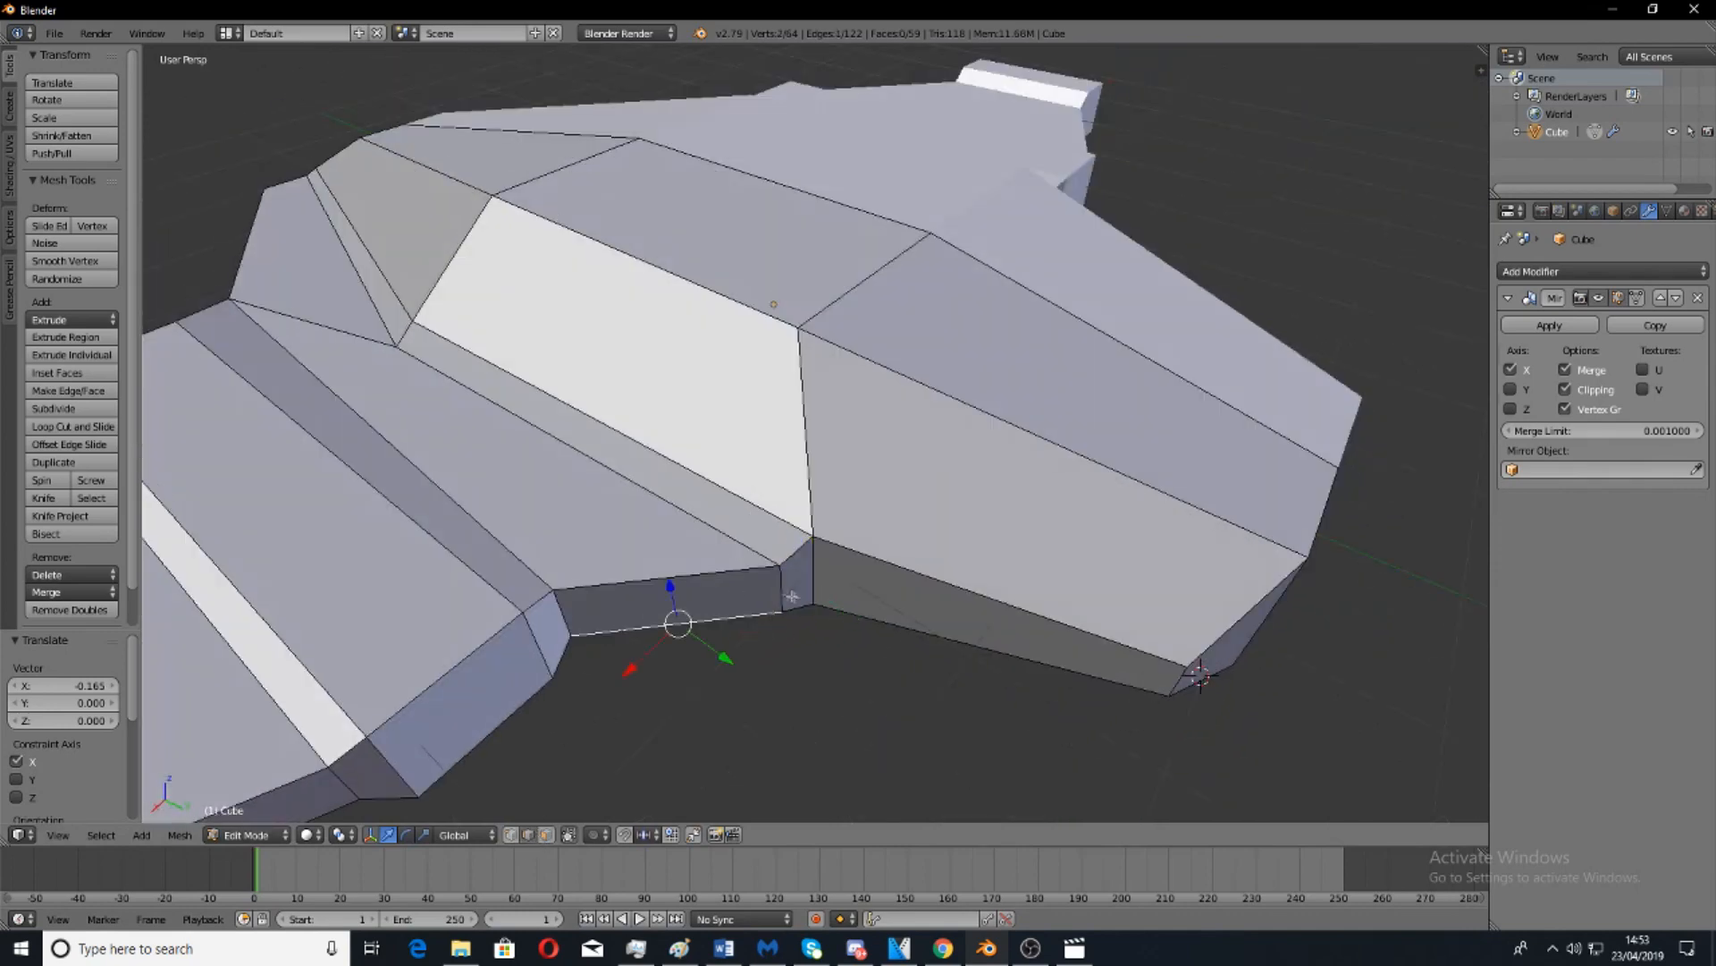
left_click_drag(836, 613, 795, 616)
middle_click_drag(815, 501, 567, 490)
scroll(860, 537, "down", 7)
key("Tab")
key("Tab")
Nudge an edge at the arm's joint slightly and check the whole ship in Object Mode.
middle_click_drag(877, 600, 845, 504)
scroll(845, 503, "up", 5)
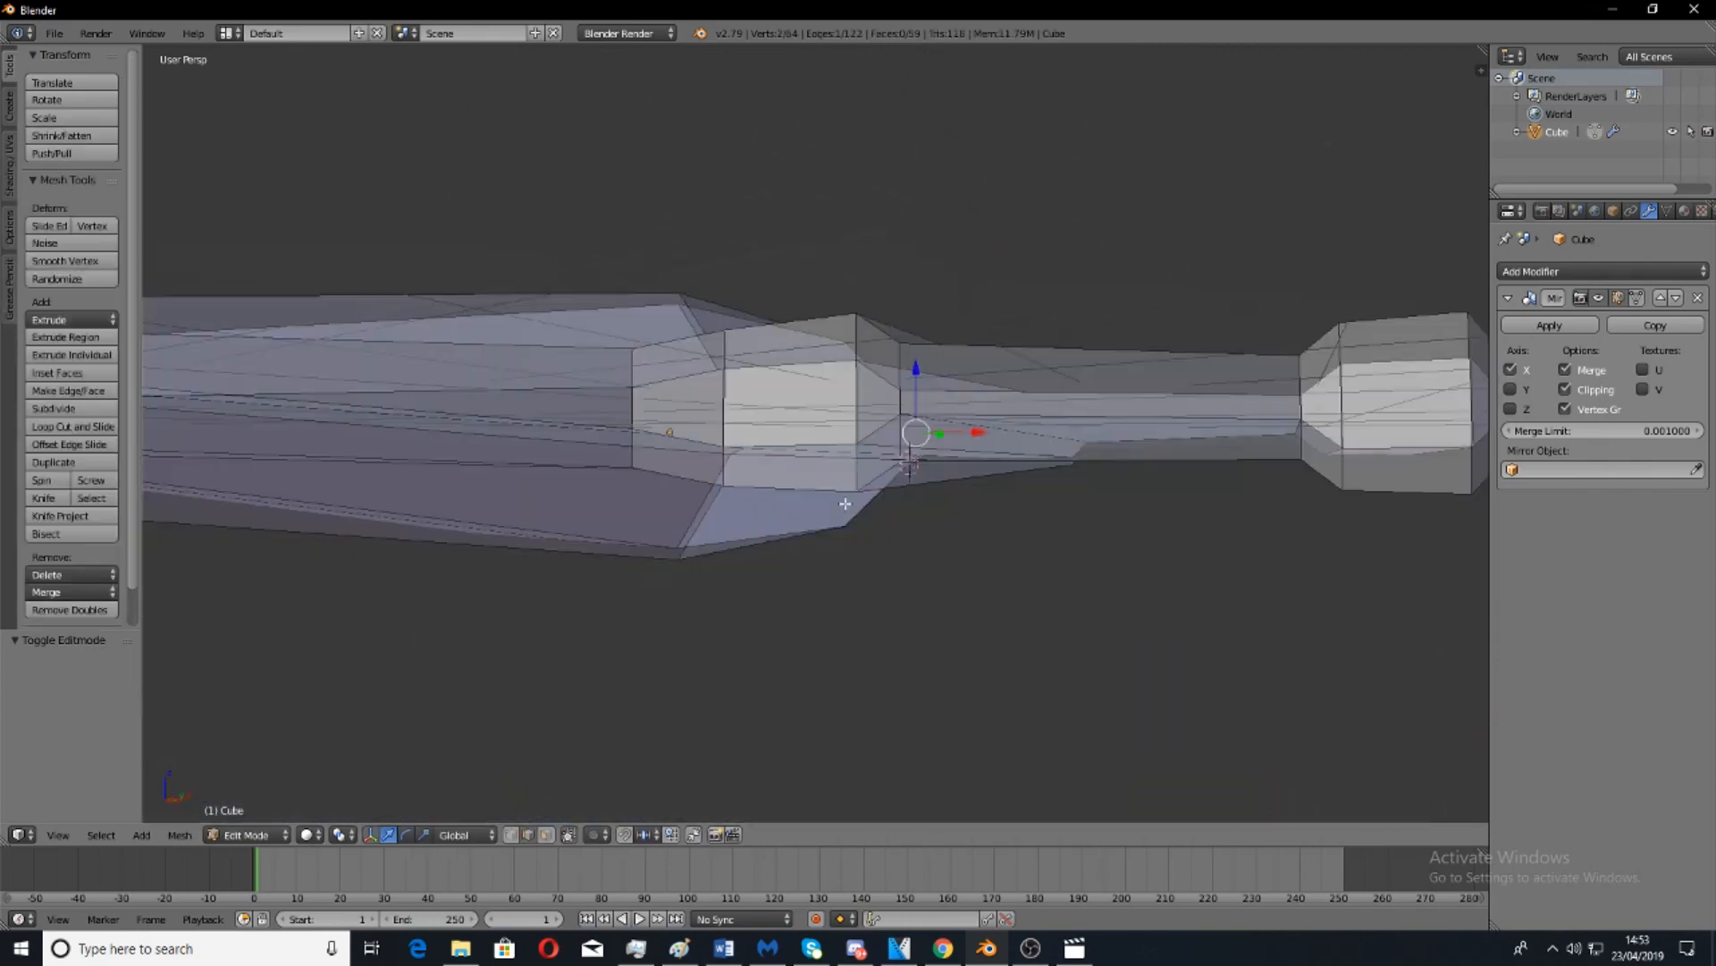
scroll(844, 503, "up", 1)
middle_click_drag(695, 349, 665, 508)
scroll(666, 507, "down", 5)
left_click_drag(740, 630, 715, 654)
middle_click_drag(831, 536, 625, 477)
scroll(894, 537, "up", 2)
key("Tab")
key("Tab")
Examine the ship from several sides in face selection mode, with the nose's end faces selected.
left_click(551, 835)
scroll(585, 472, "down", 4)
middle_click_drag(570, 464, 601, 613)
scroll(856, 405, "up", 4)
scroll(855, 405, "down", 4)
middle_click_drag(856, 405, 965, 492)
scroll(716, 402, "up", 4)
scroll(892, 478, "down", 4)
scroll(840, 463, "up", 4)
scroll(858, 454, "down", 3)
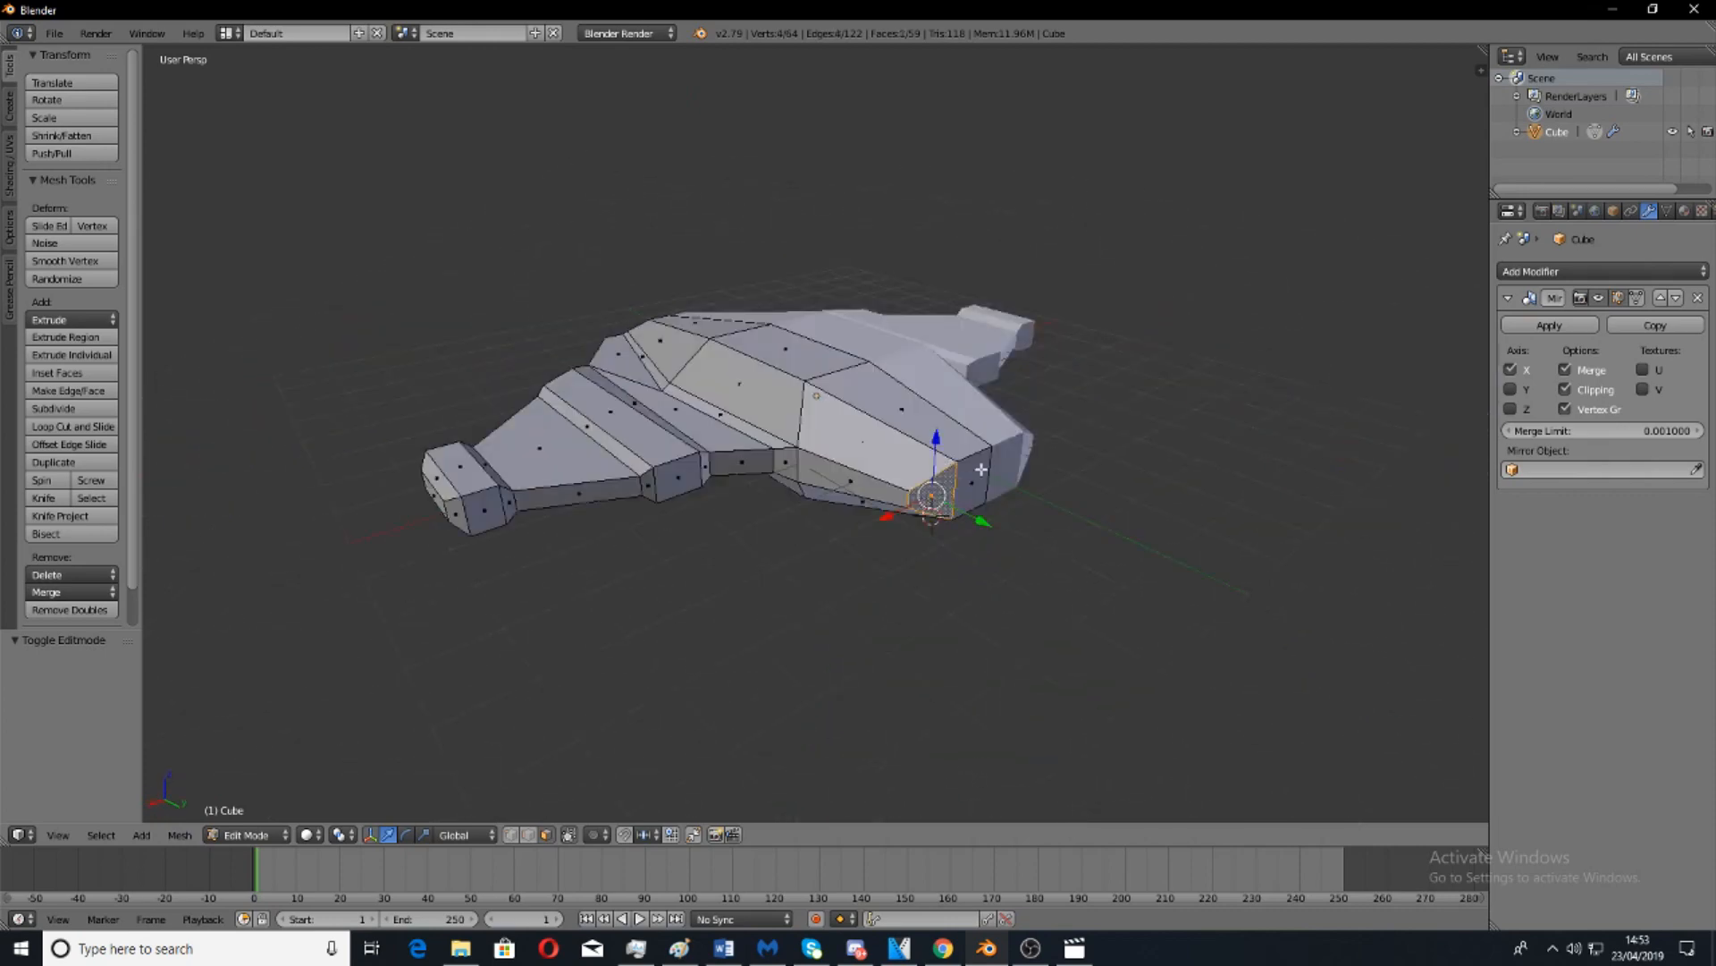
key("KP_Decimal")
scroll(912, 437, "down", 6)
middle_click_drag(670, 404, 841, 379)
scroll(665, 470, "down", 4)
middle_click_drag(978, 450, 630, 415)
middle_click_drag(836, 423, 835, 459)
middle_click_drag(566, 469, 739, 434)
scroll(739, 434, "up", 3)
scroll(739, 434, "up", 3)
middle_click_drag(920, 487, 877, 441)
scroll(925, 488, "down", 6)
scroll(908, 464, "up", 5)
scroll(877, 440, "up", 2)
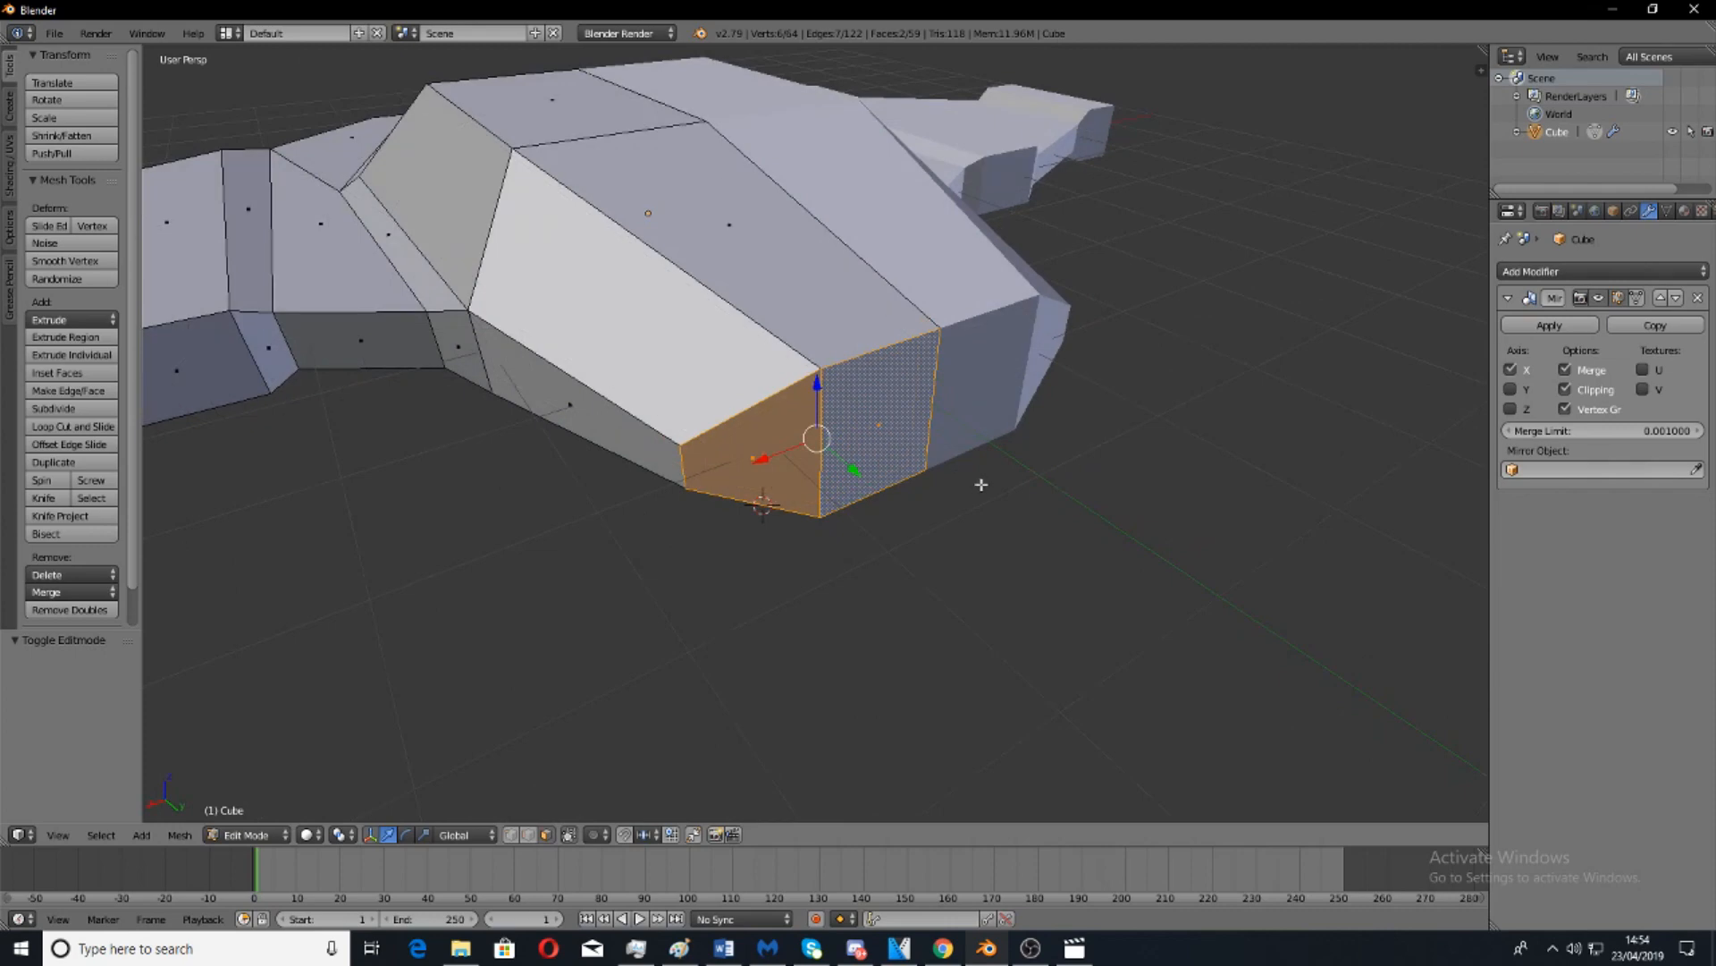
Try to extrude the nose's two end faces, and try to move them along Y.
key("e")
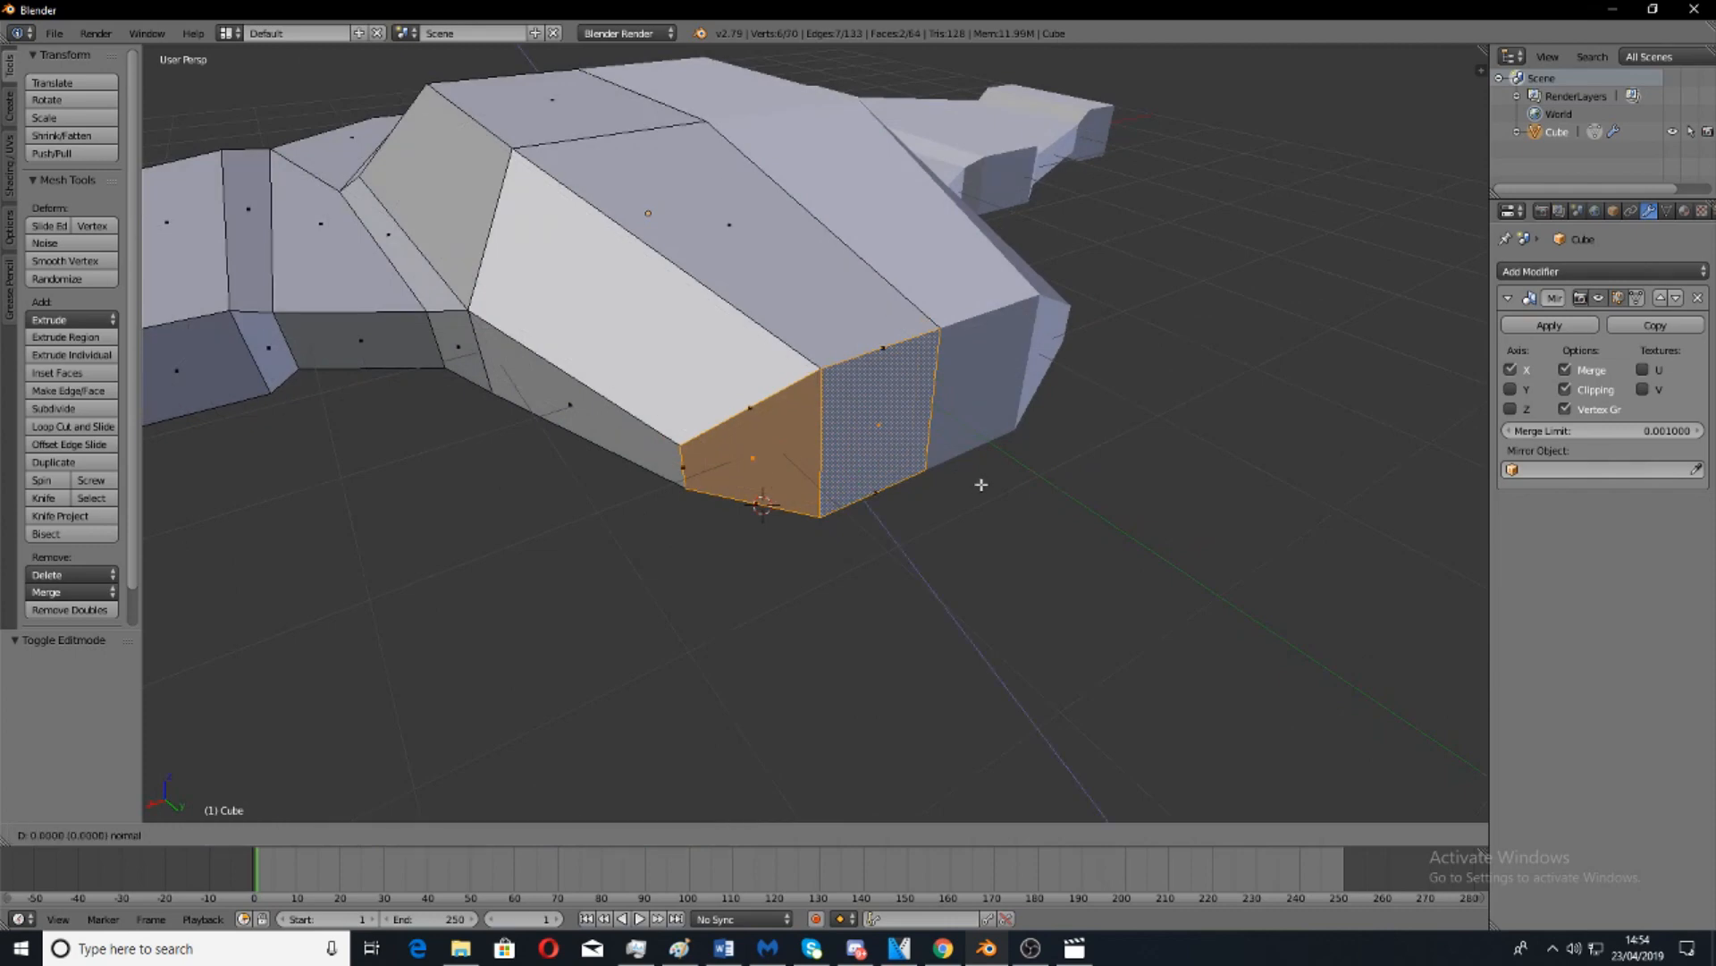
right_click(1029, 552)
middle_click_drag(760, 308, 707, 375)
right_click(707, 376)
middle_click_drag(812, 510, 872, 490)
scroll(815, 469, "up", 3)
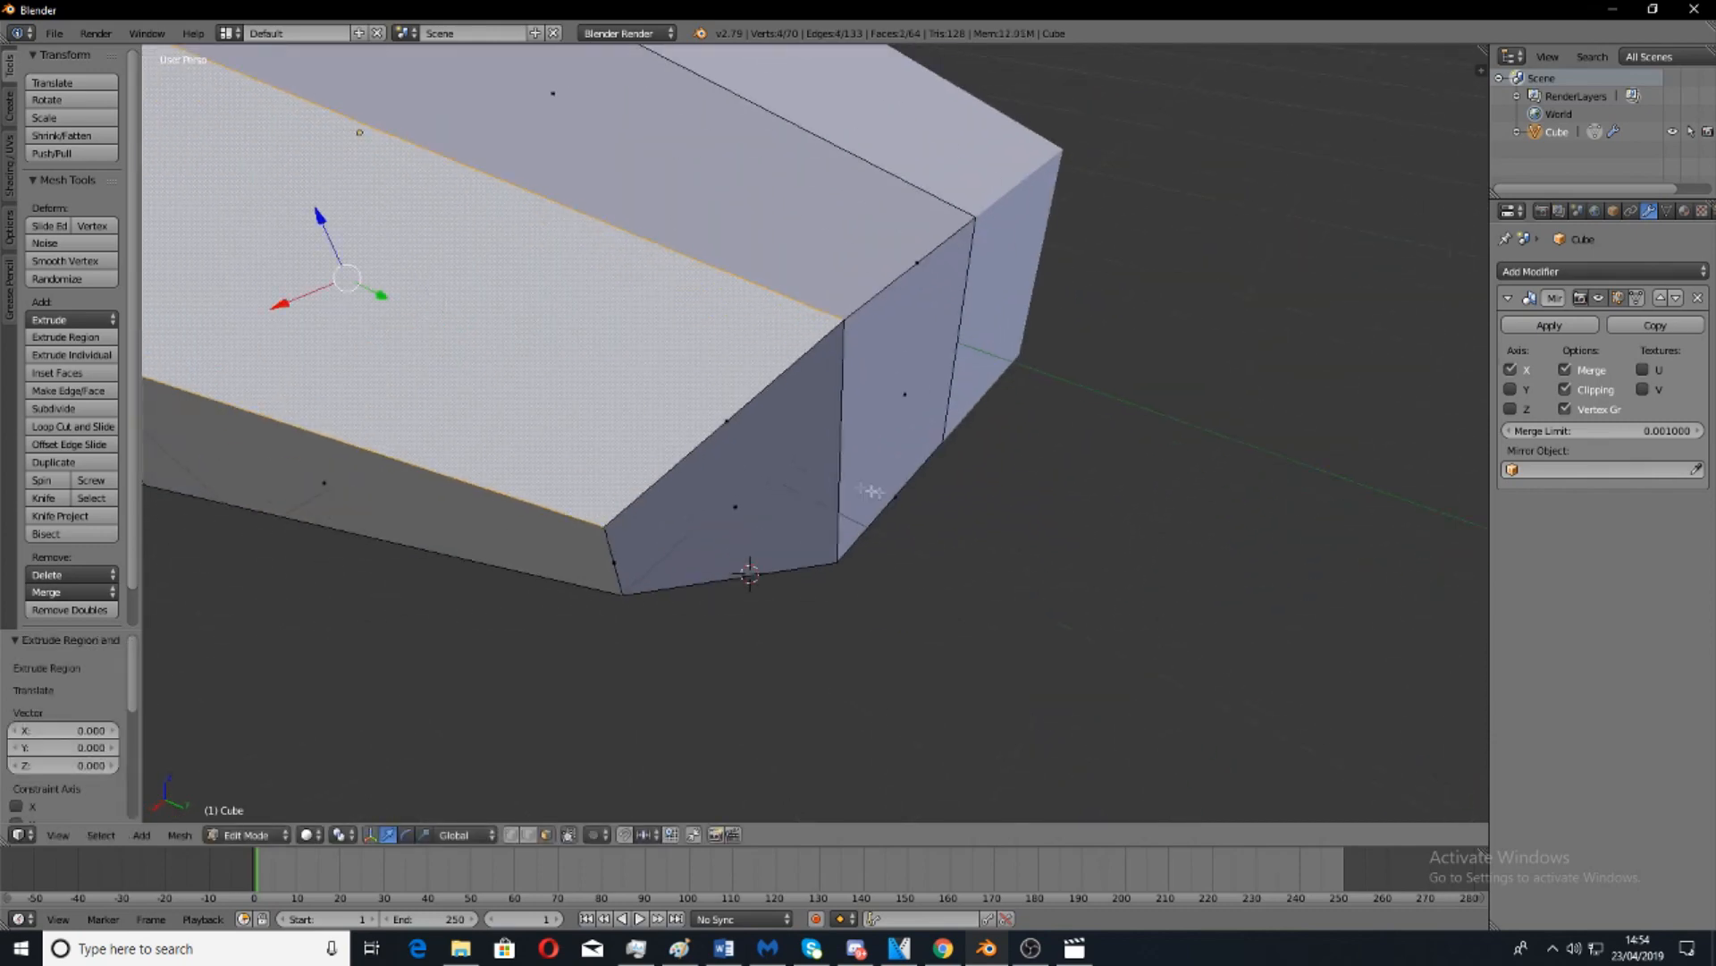
right_click(742, 482)
right_click(916, 396, "shift")
key("e")
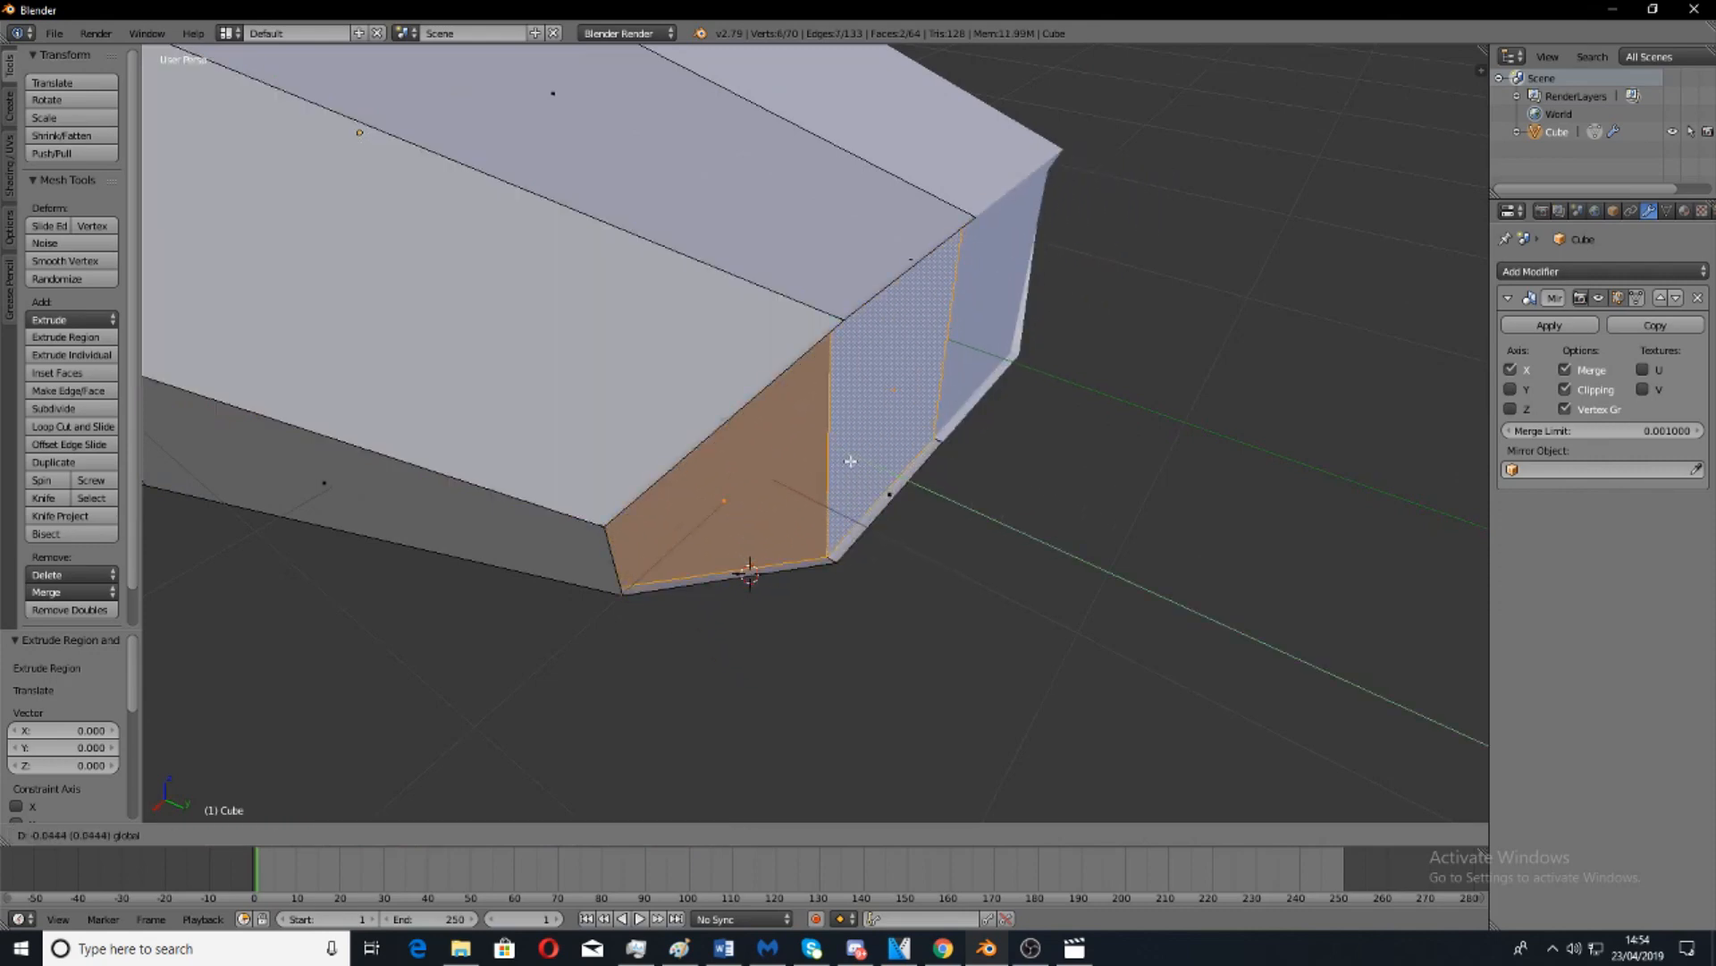
key("Escape")
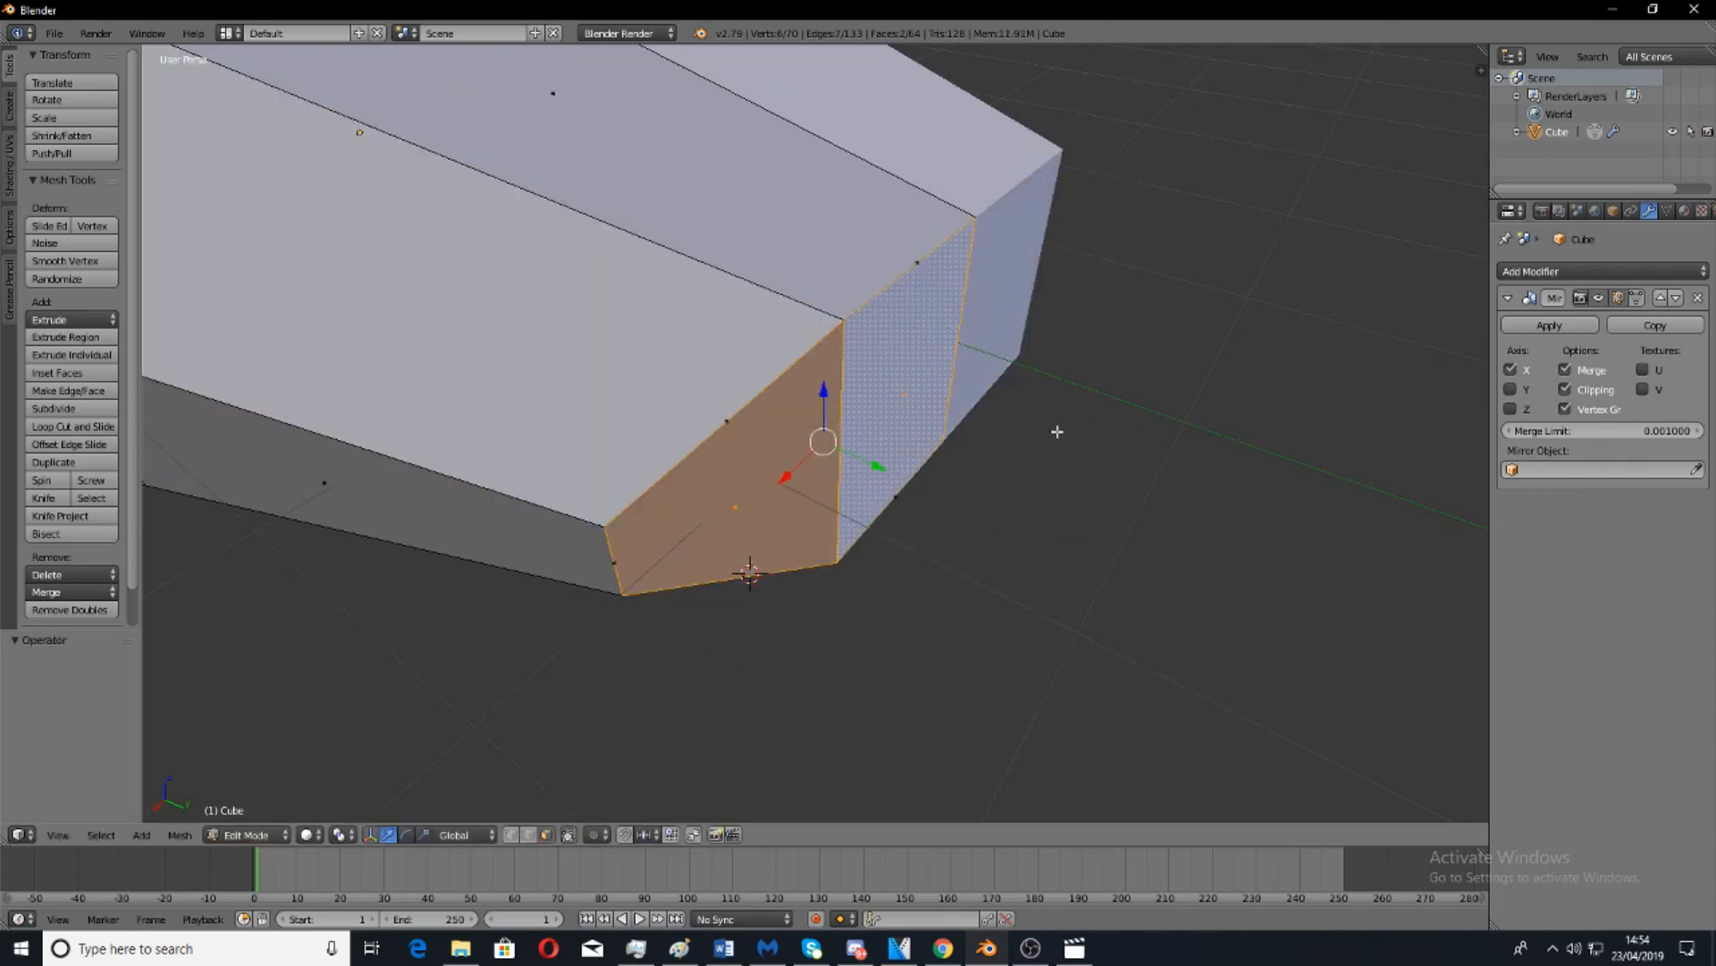
Try moving the nose's outer upper corner vertex along X and Y, undoing each move.
scroll(993, 481, "down", 2)
middle_click_drag(992, 480, 846, 459)
scroll(846, 459, "up", 2)
scroll(847, 460, "down", 4)
middle_click_drag(755, 420, 818, 489)
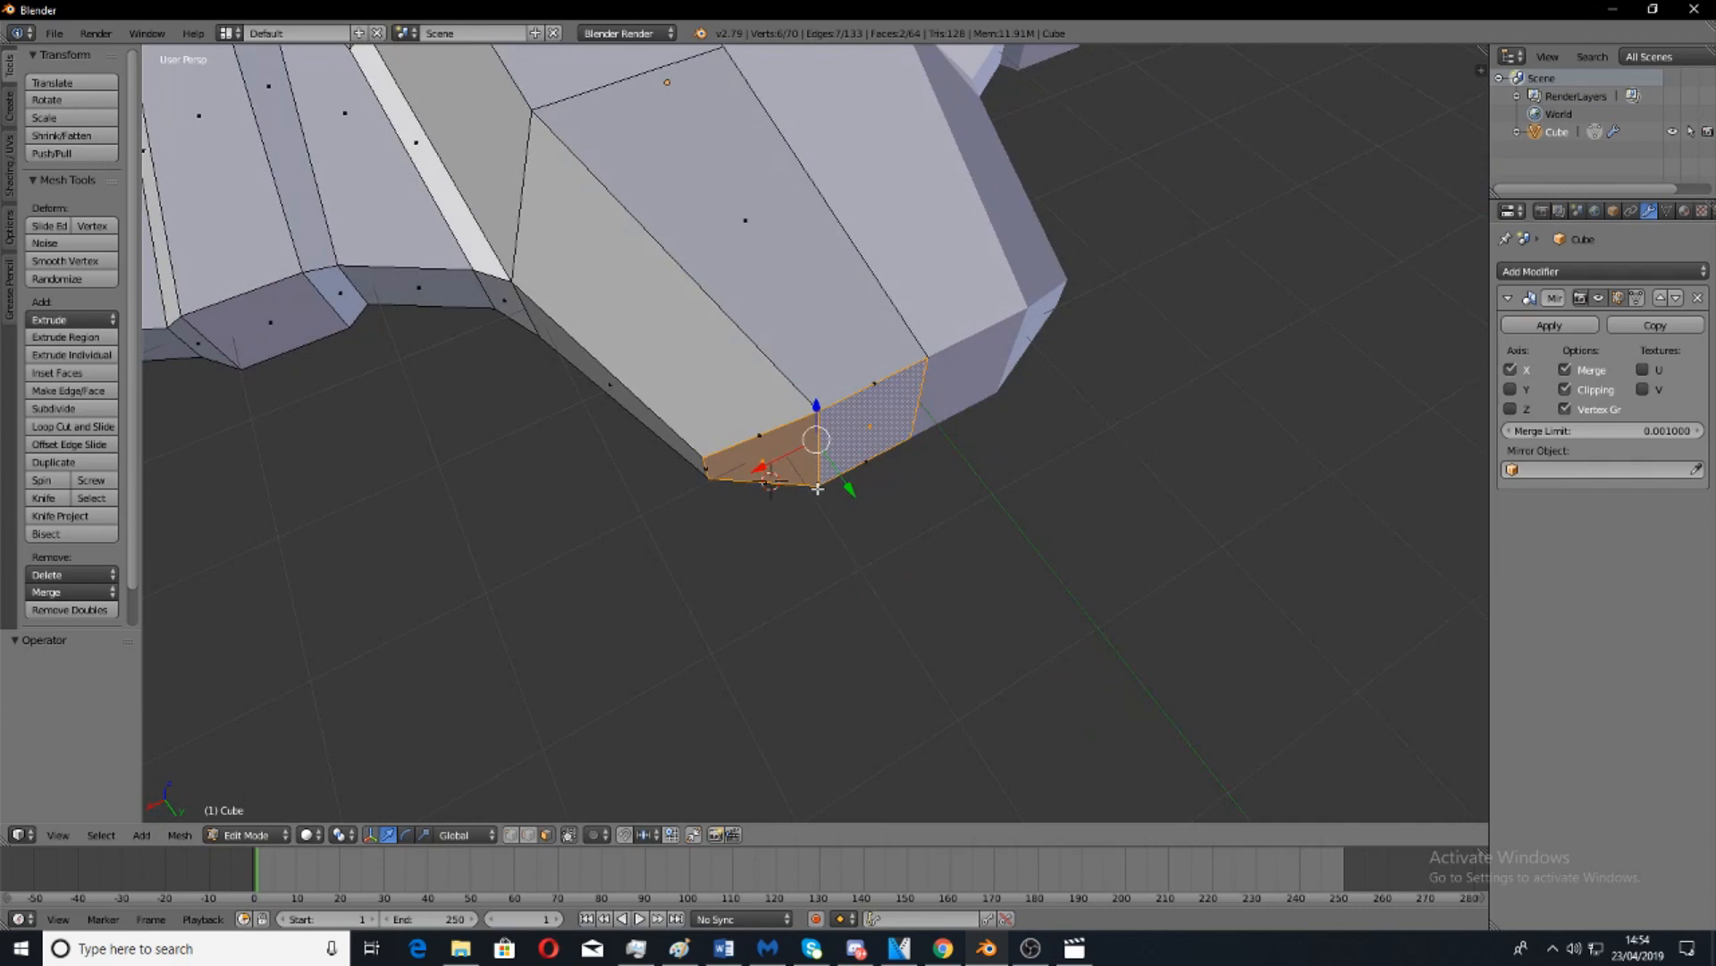
scroll(818, 489, "up", 3)
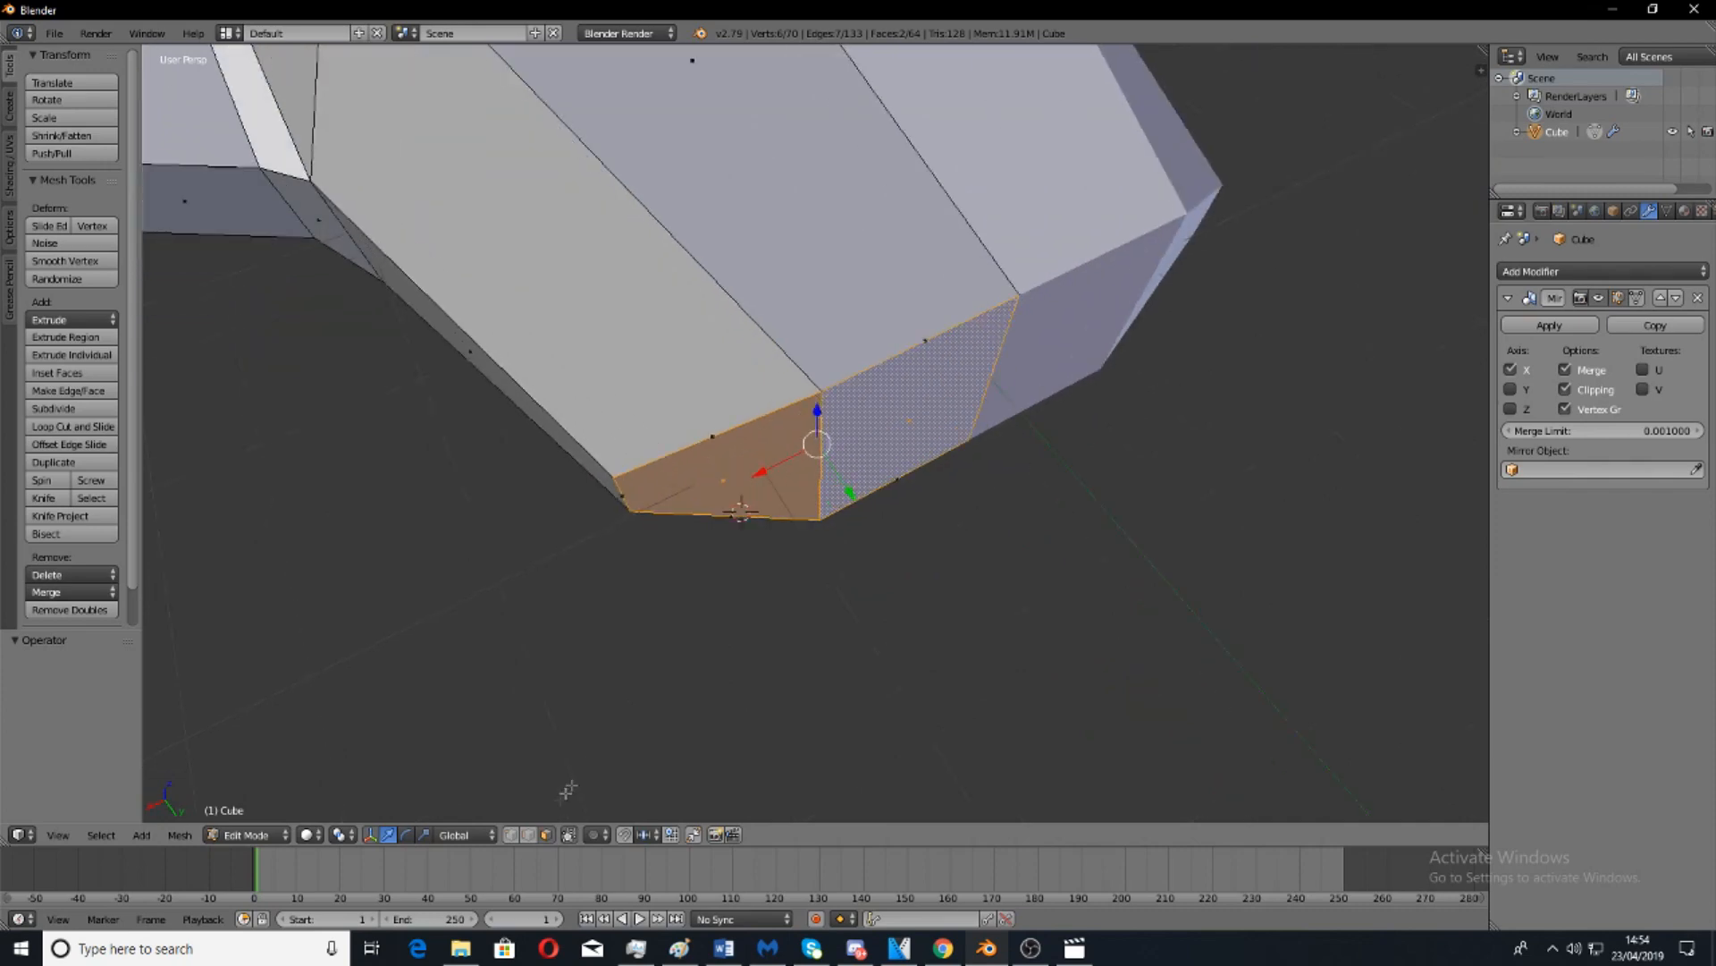
right_click(617, 476)
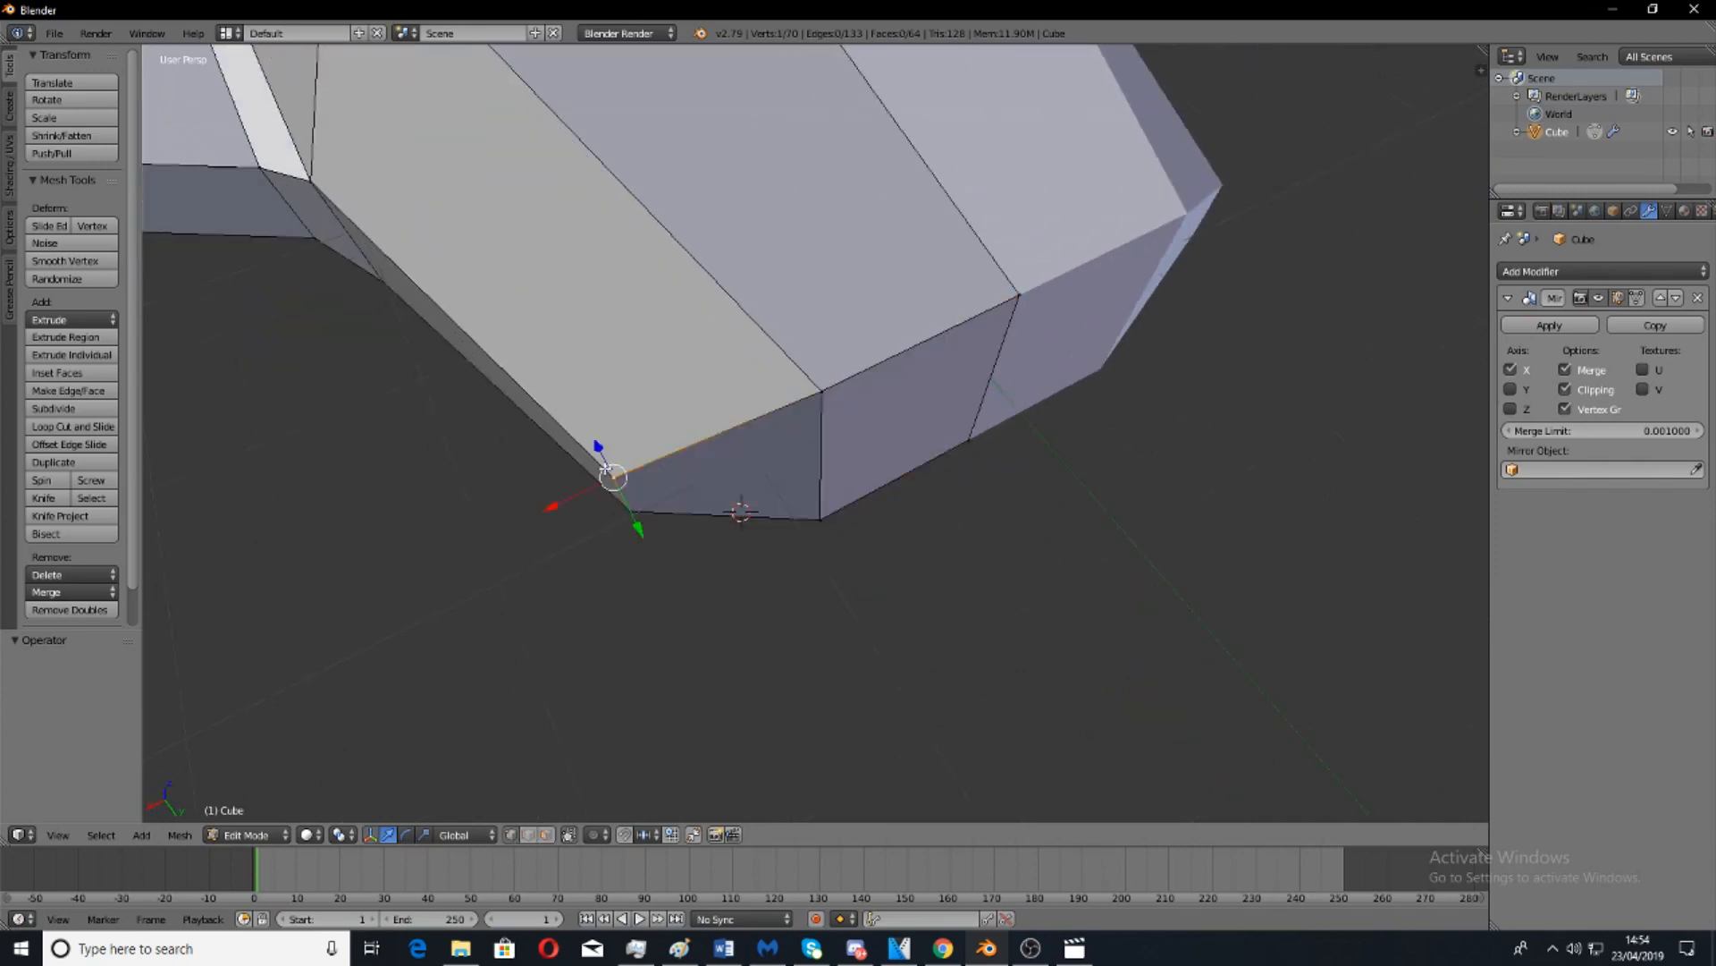
key("g")
key("x")
left_click(523, 537)
key("ctrl+z")
left_click_drag(633, 521, 702, 675)
key("ctrl+z")
Select the whole mesh and remove its duplicate vertices.
middle_click_drag(834, 675, 707, 422)
scroll(718, 515, "down", 5)
scroll(898, 484, "down", 3)
key("a")
key("a")
key("a")
key("a")
key("a")
key("a")
key("a")
middle_click_drag(714, 373, 635, 342)
scroll(668, 442, "up", 2)
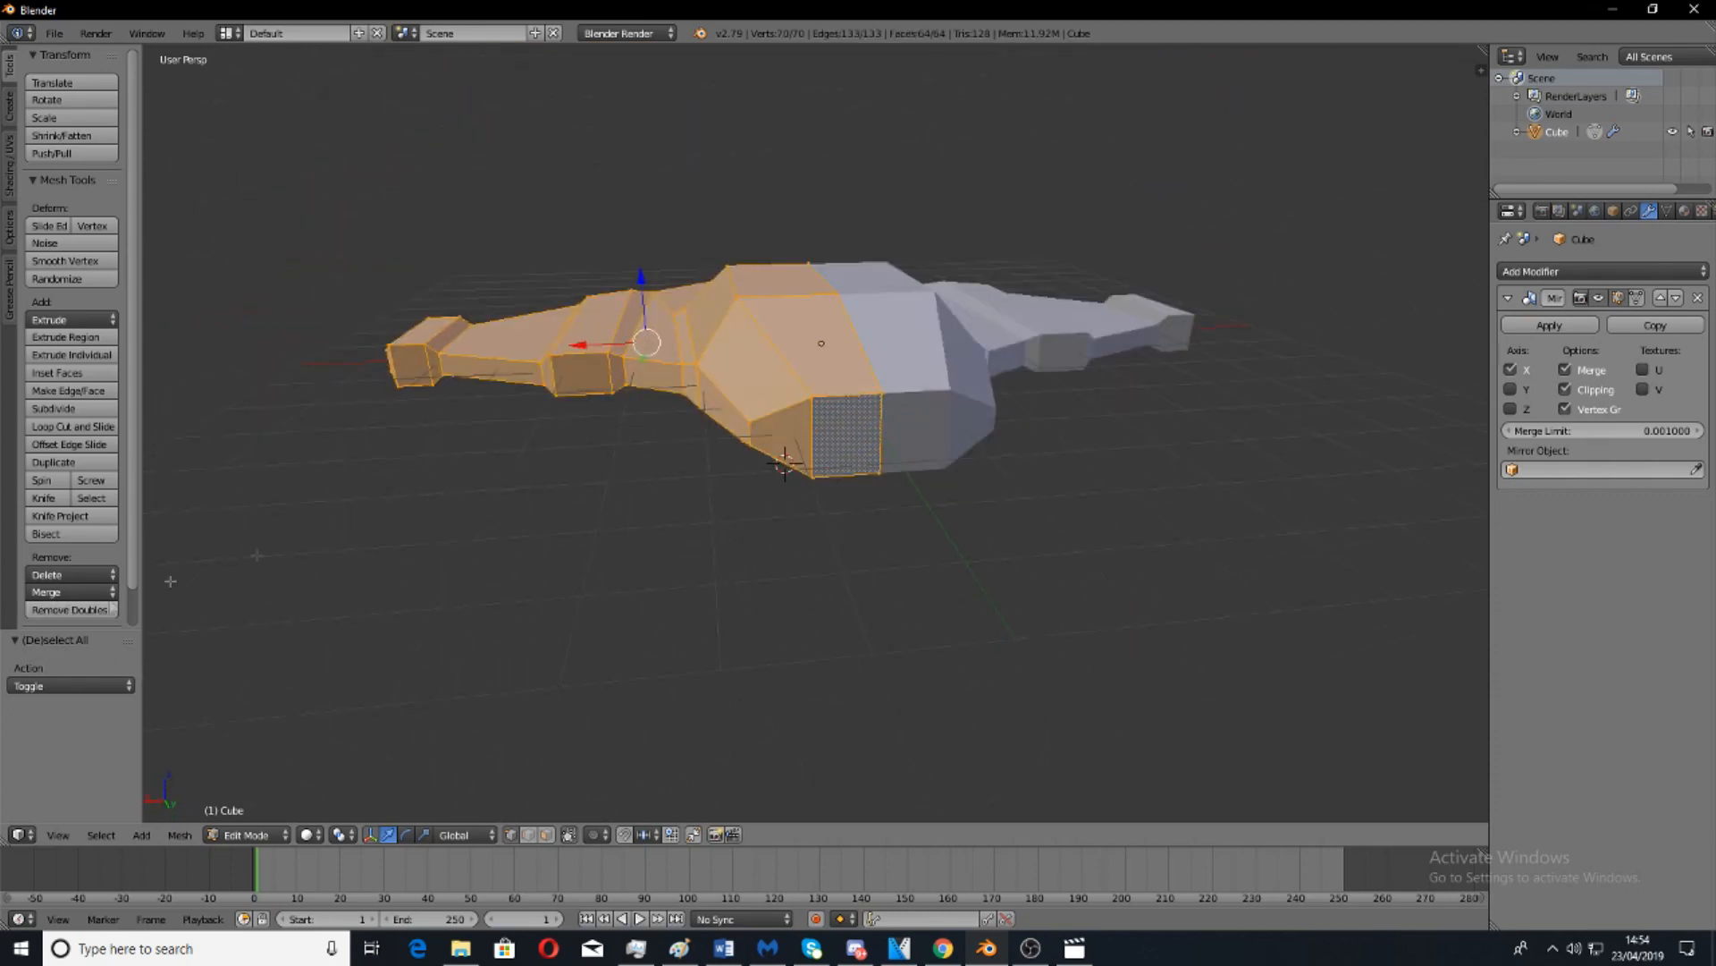
key("ctrl+e")
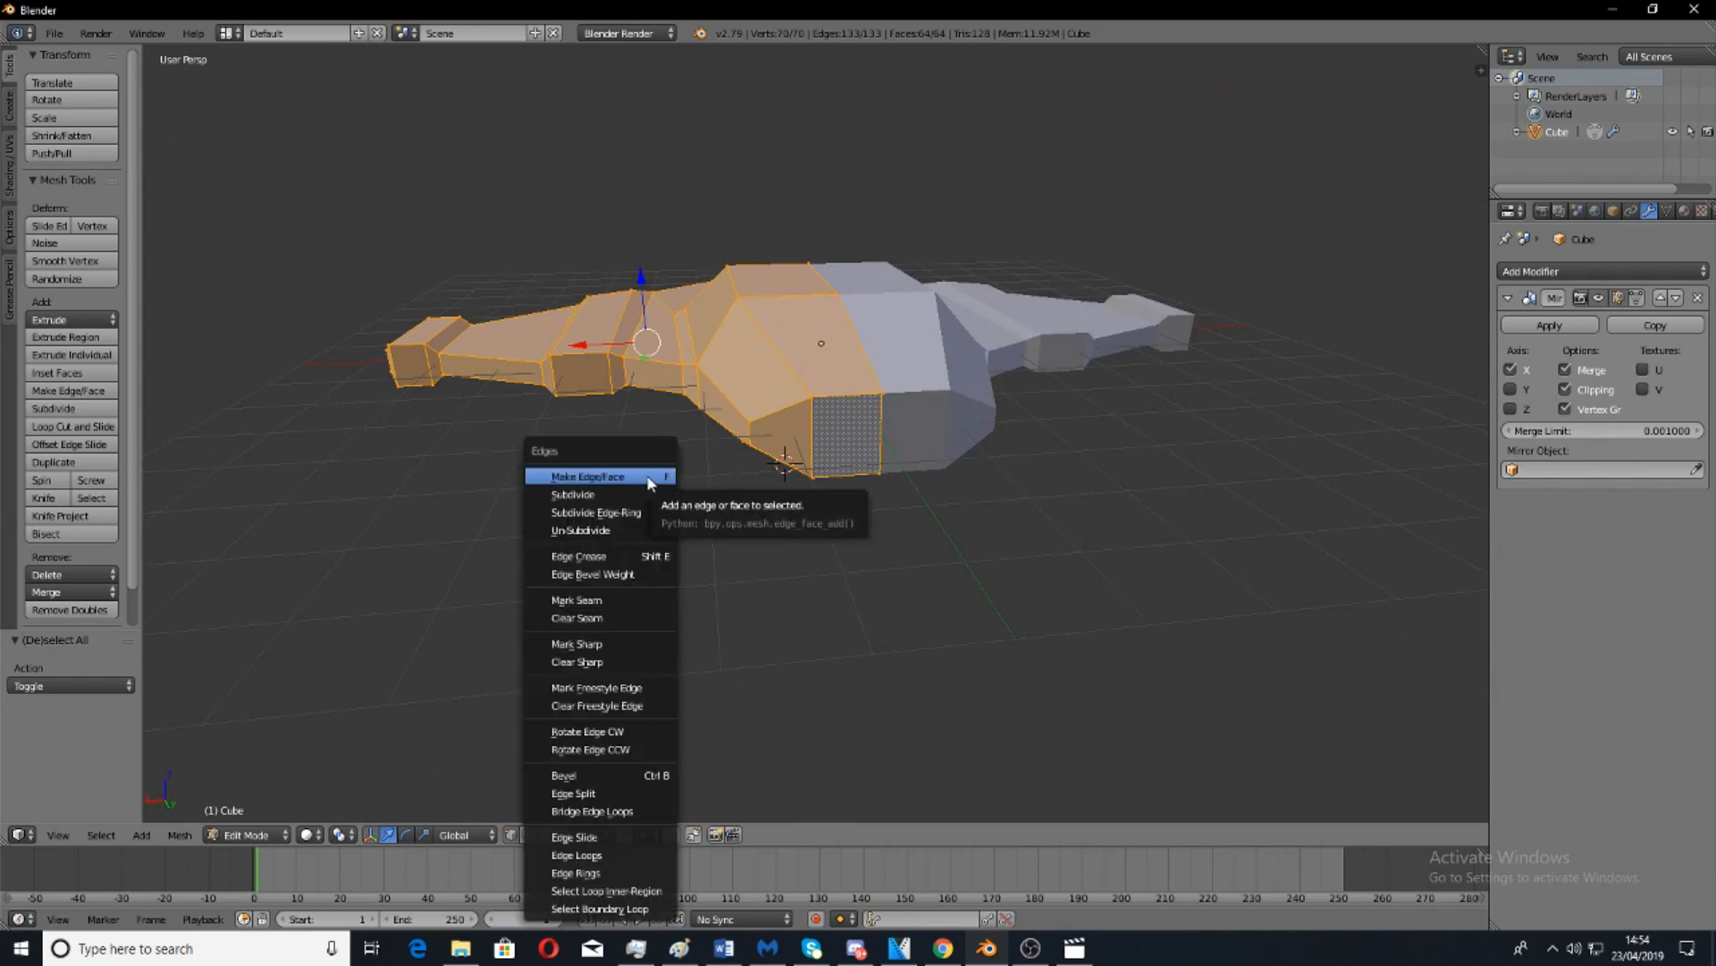
left_click(87, 611)
Try moving the upper vertex between the nose's two end faces, and undo the move.
middle_click_drag(527, 501, 529, 527)
middle_click_drag(800, 431, 763, 376)
right_click(812, 410)
left_click_drag(811, 399, 811, 342)
key("ctrl+z")
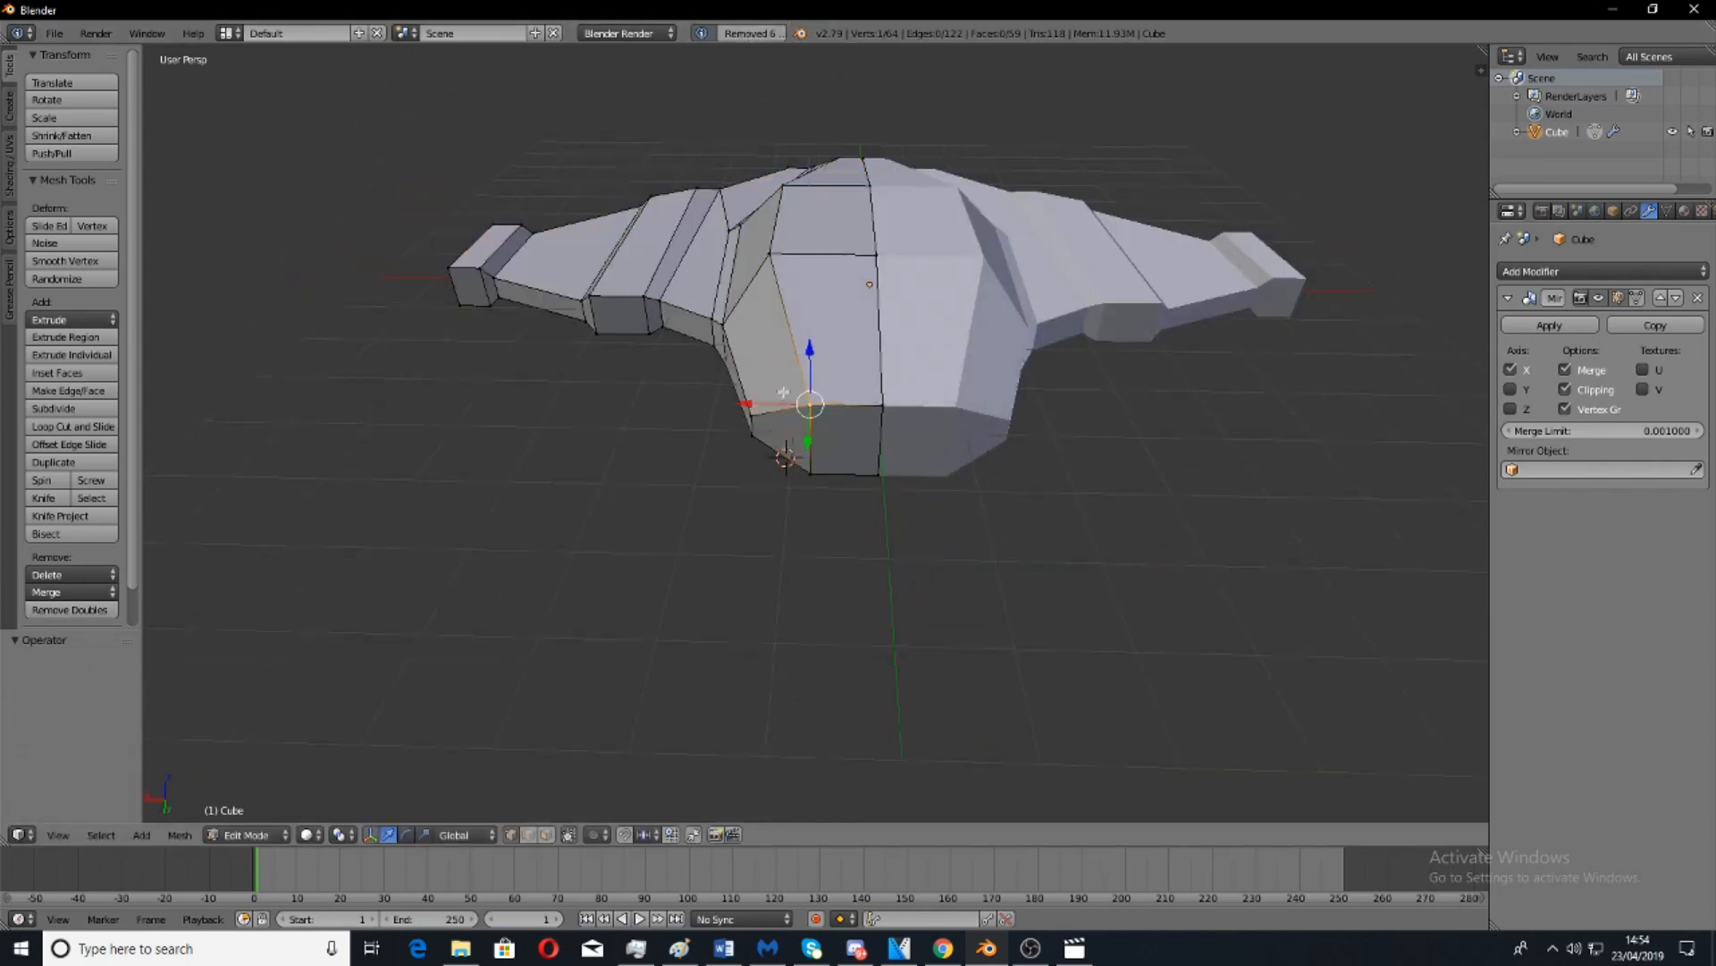
Try shifting the nose's upper end vertices along Y by about -0.53 and 0.04 units, and undo the moves.
middle_click_drag(786, 391, 711, 435)
scroll(758, 415, "up", 3)
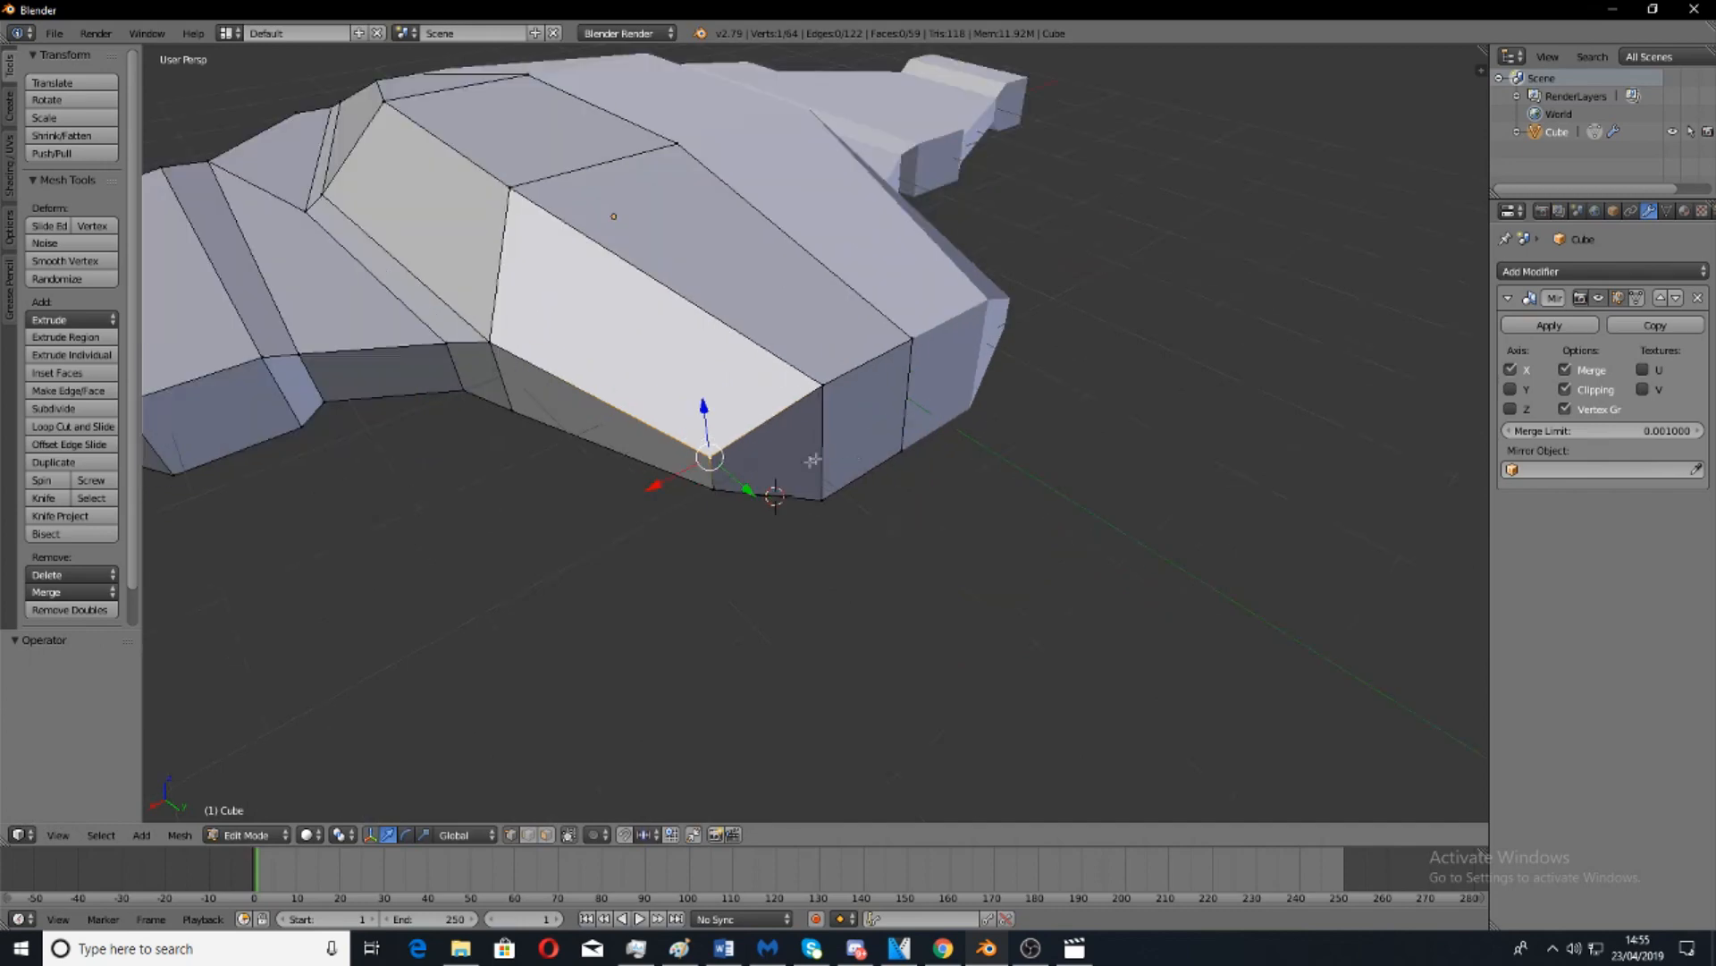
middle_click_drag(821, 433, 858, 448)
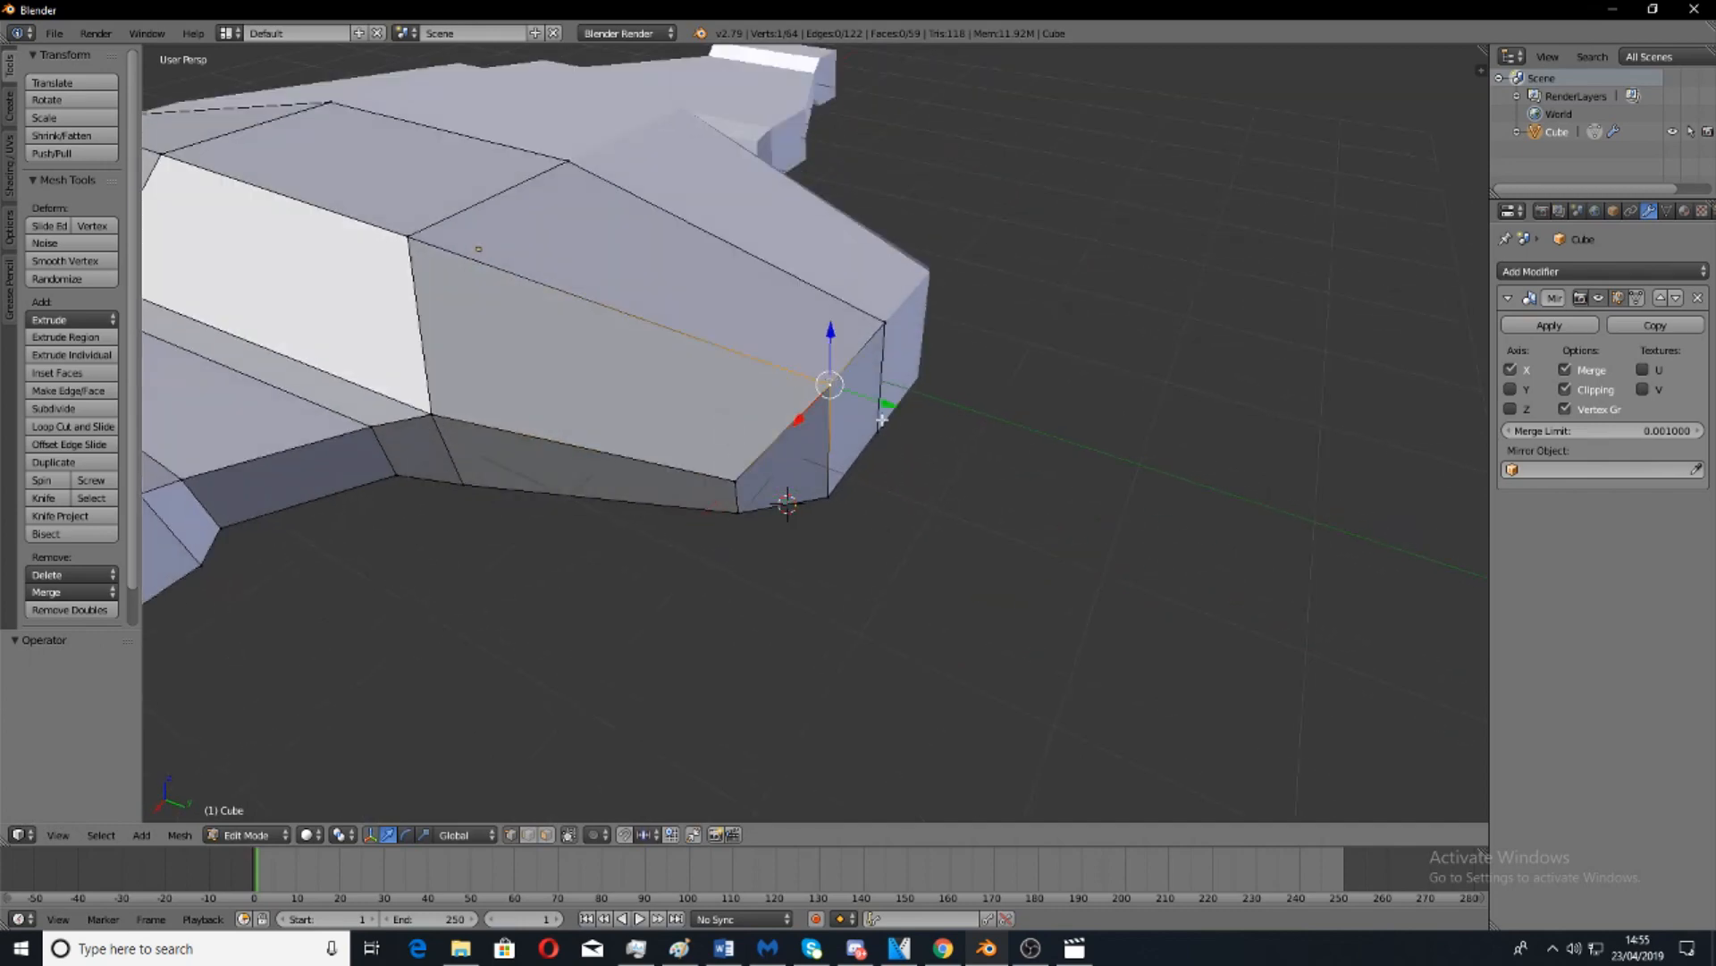
left_click_drag(841, 455, 613, 388)
right_click(701, 466)
middle_click_drag(612, 389, 831, 414)
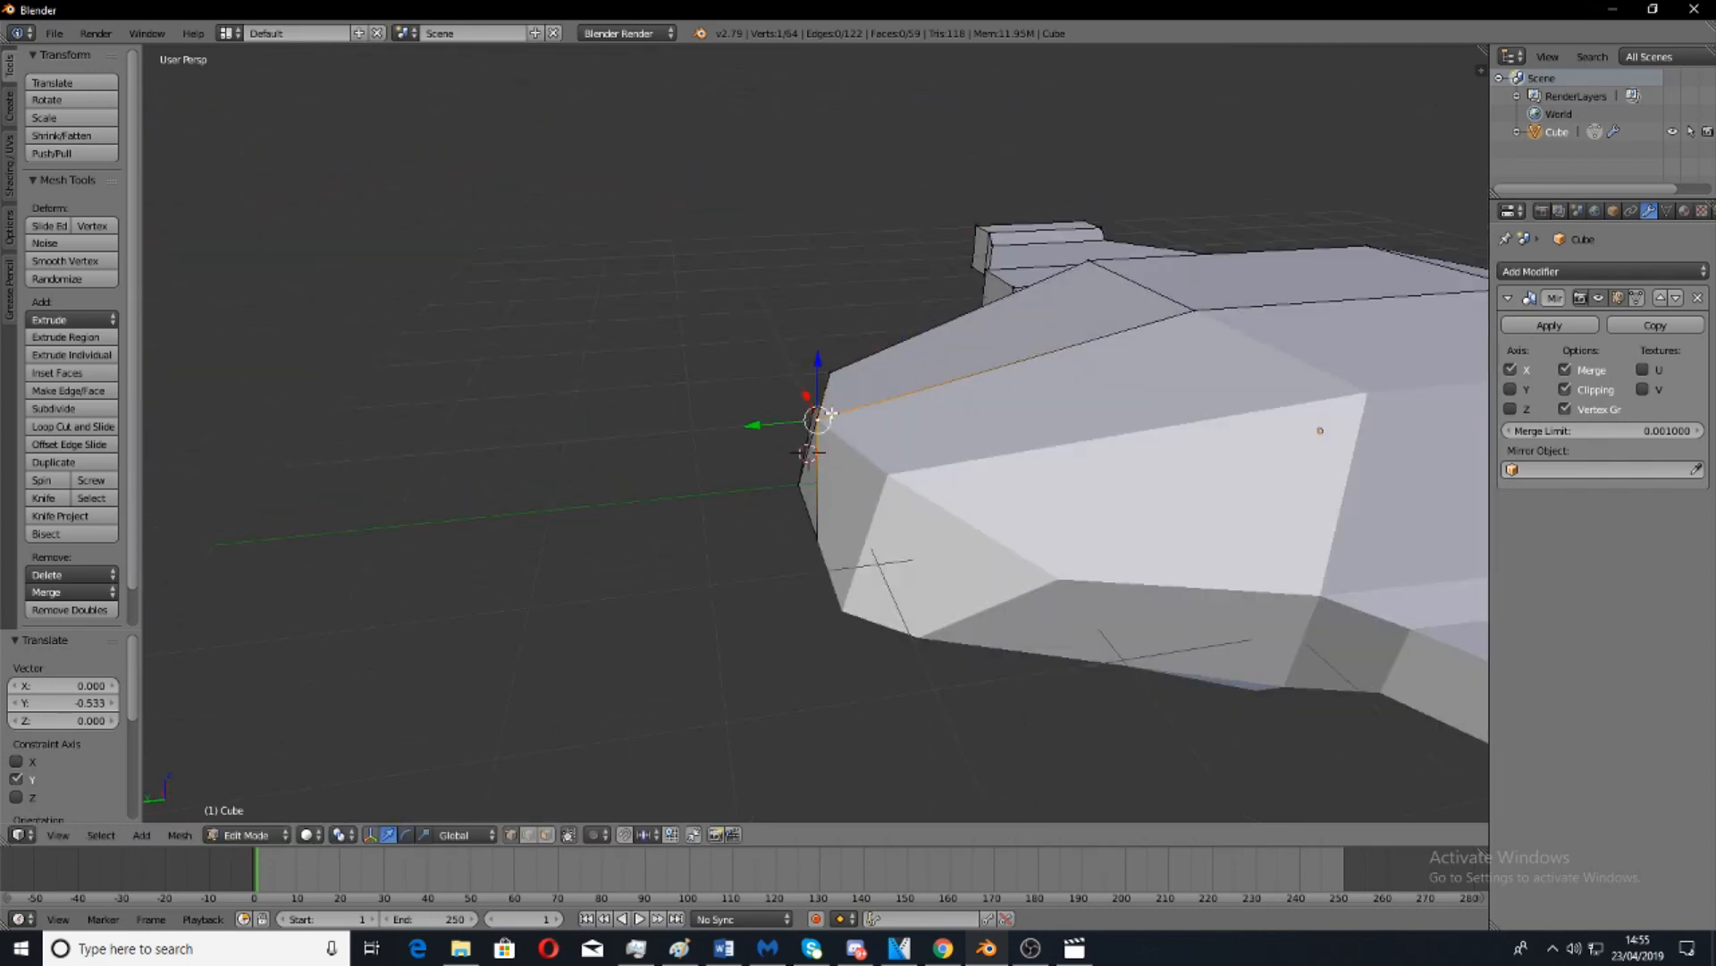
left_click_drag(748, 429, 757, 430)
middle_click_drag(756, 430, 864, 528)
left_click_drag(860, 526, 852, 528)
middle_click_drag(852, 528, 920, 467)
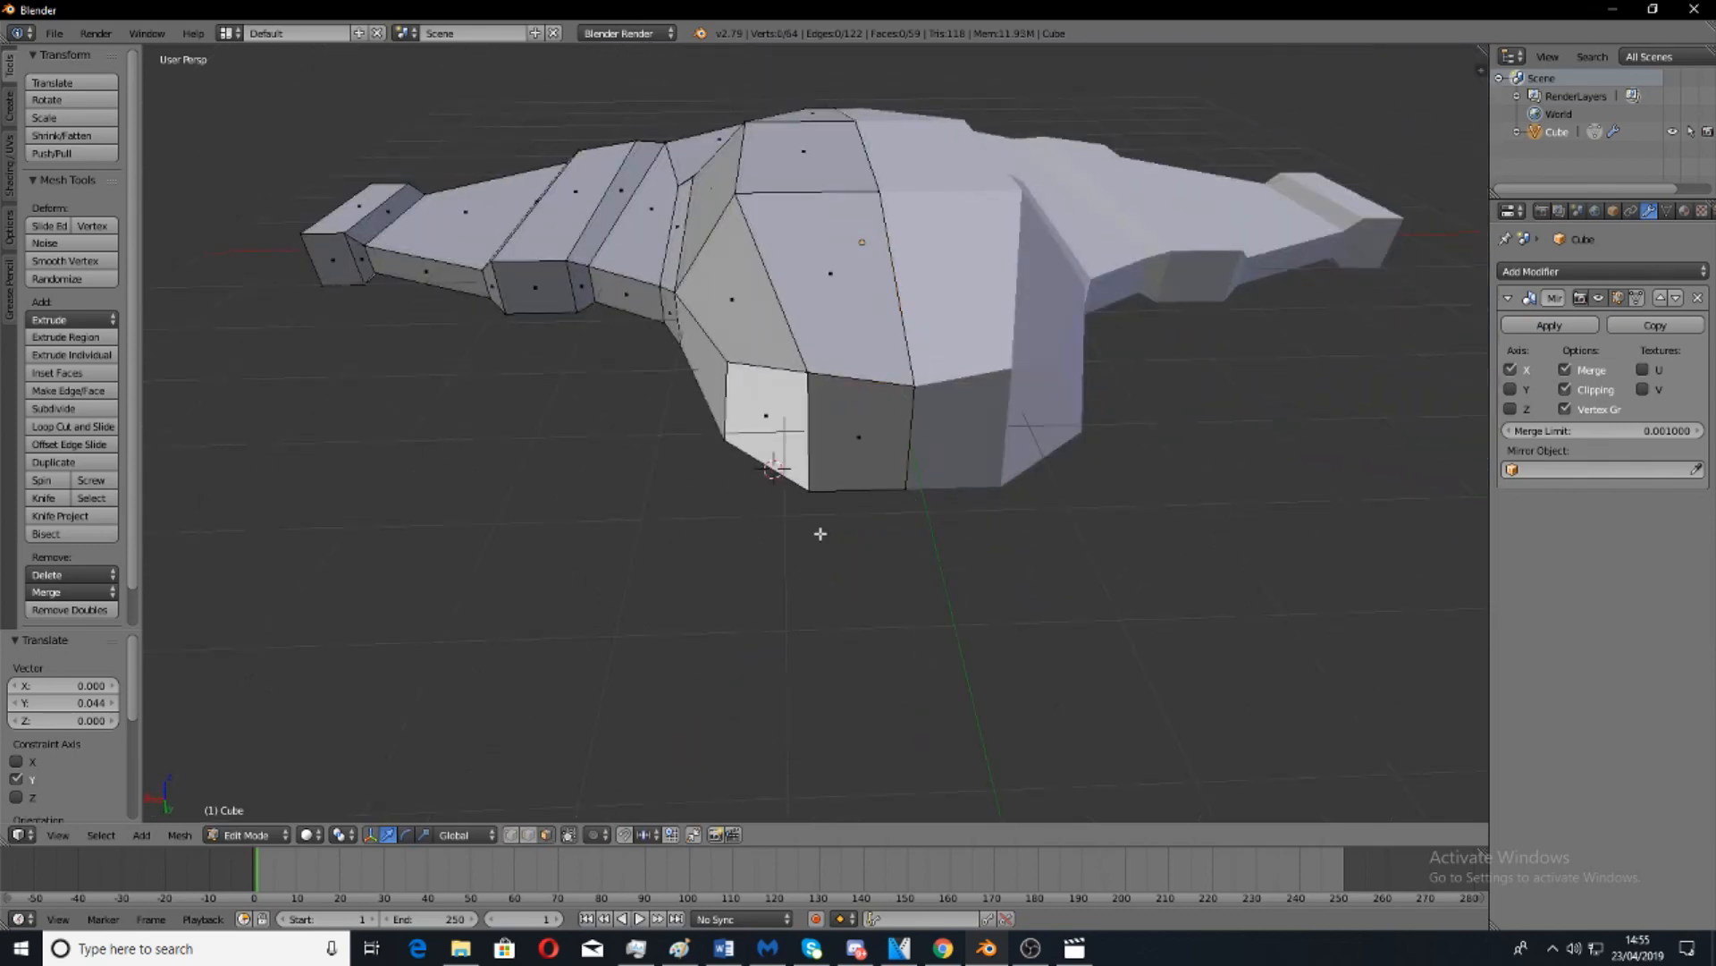
key("ctrl+z")
middle_click_drag(1007, 514, 956, 433)
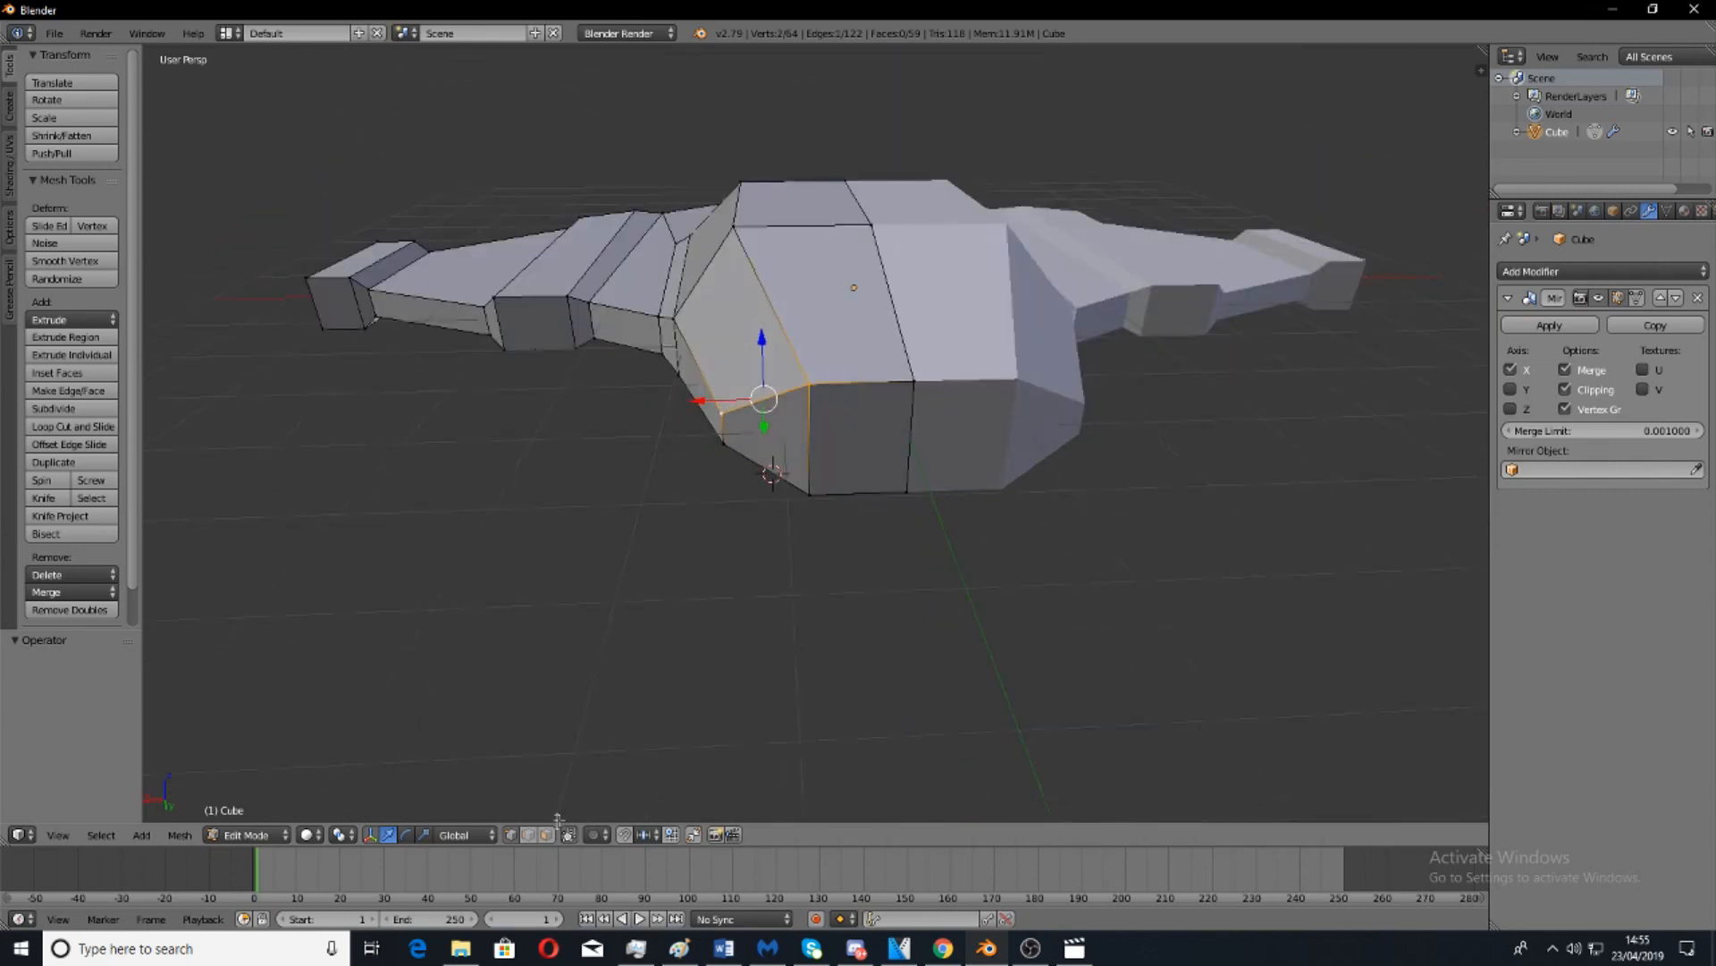
Select the nose's two end faces and extrude them outward along their normal.
scroll(1031, 498, "up", 3)
middle_click_drag(1031, 498, 931, 372)
scroll(930, 372, "down", 5)
scroll(848, 403, "up", 5)
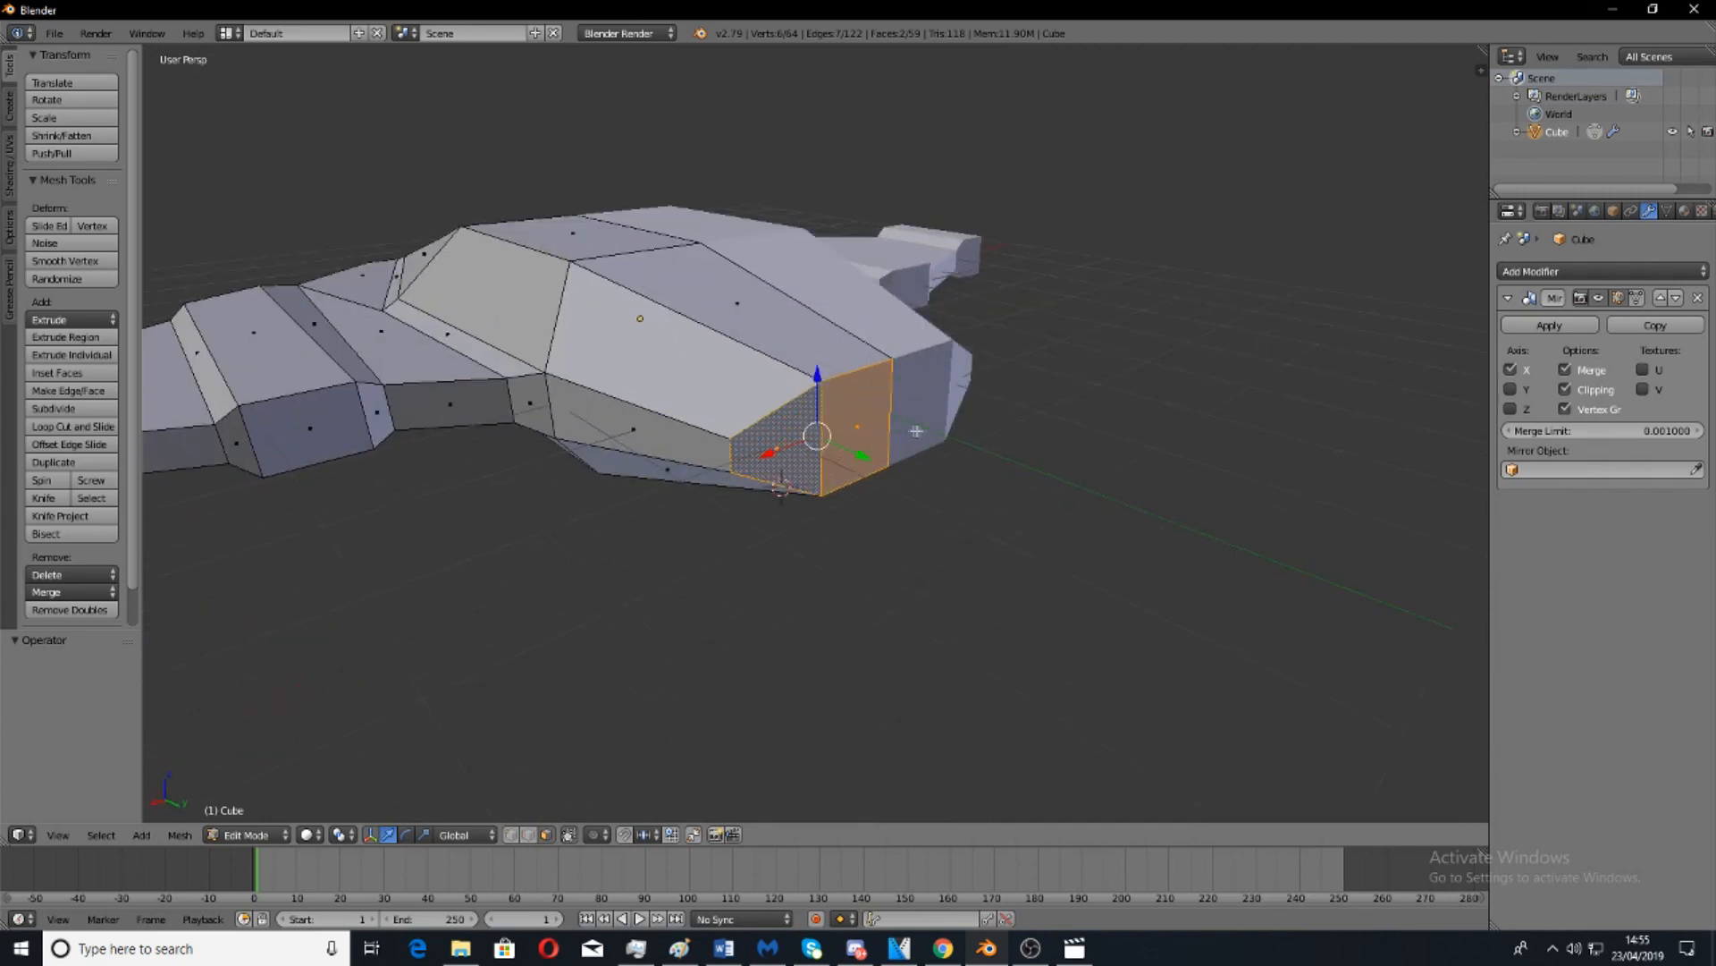
key("e")
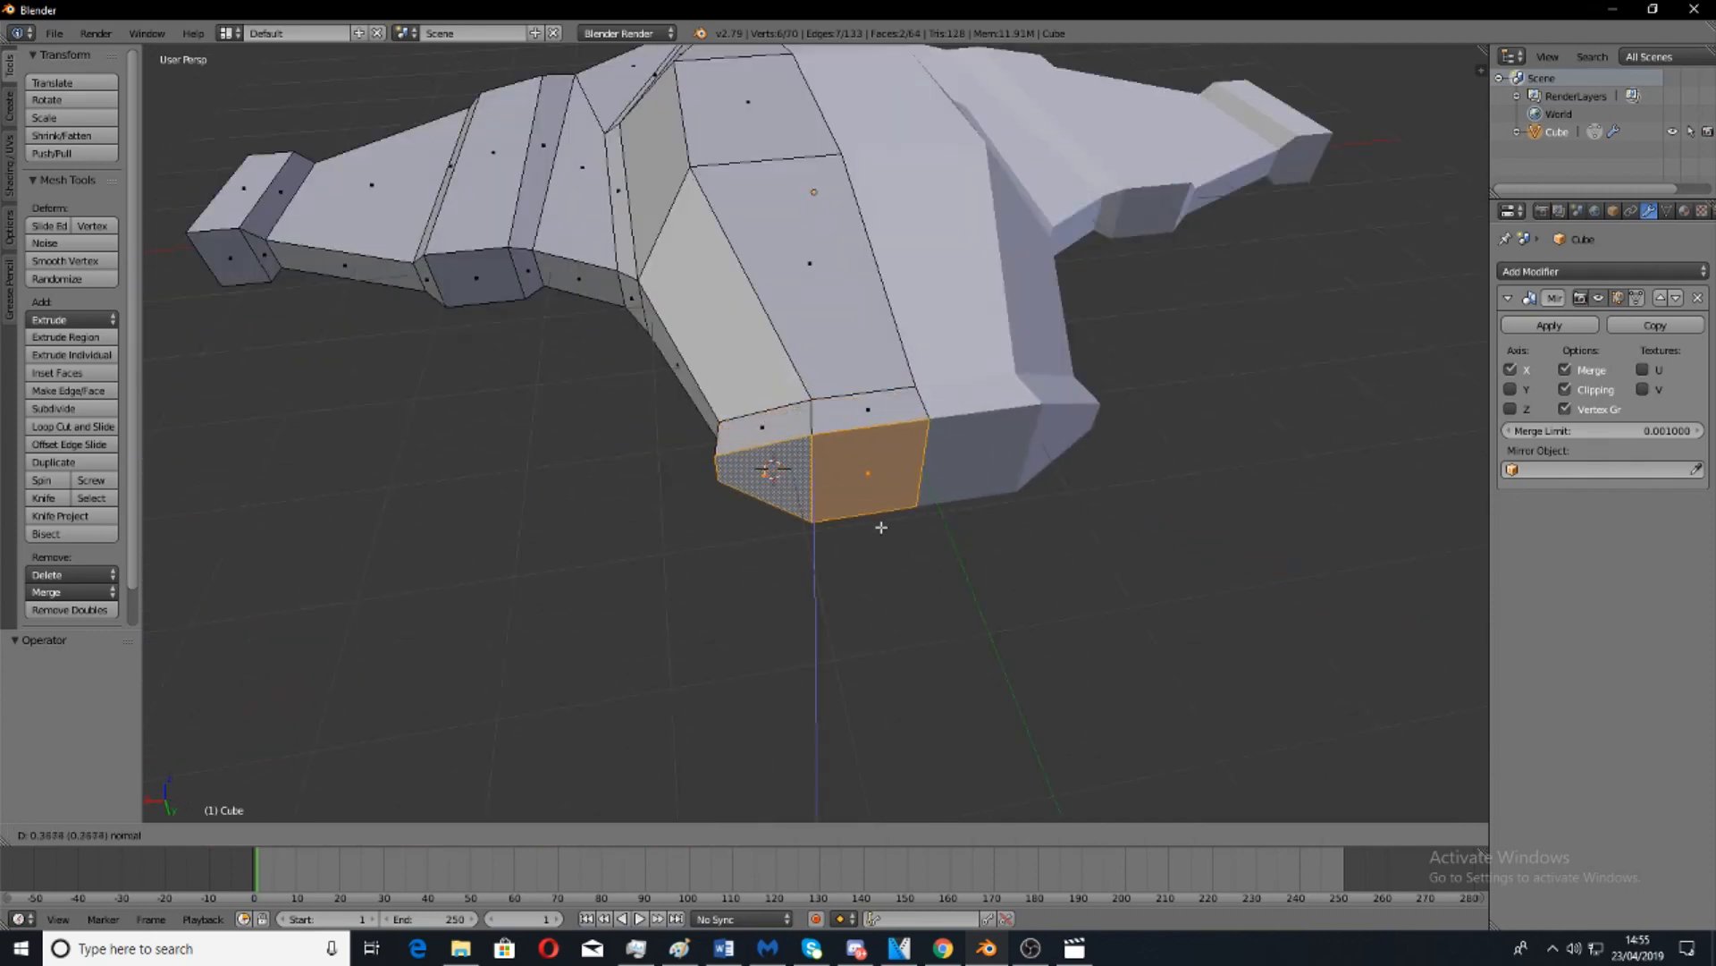
left_click(885, 540)
Scale down the extruded nose tip faces and adjust their position, finishing with a shift of about 0.007 along Y.
key("s")
left_click(934, 476)
middle_click_drag(939, 473, 700, 496)
left_click_drag(682, 476, 640, 481)
middle_click_drag(640, 481, 1049, 425)
left_click_drag(993, 429, 978, 434)
Narrow the nose tip by scaling its end faces down along X.
middle_click_drag(1225, 461, 1105, 559)
key("s")
key("x")
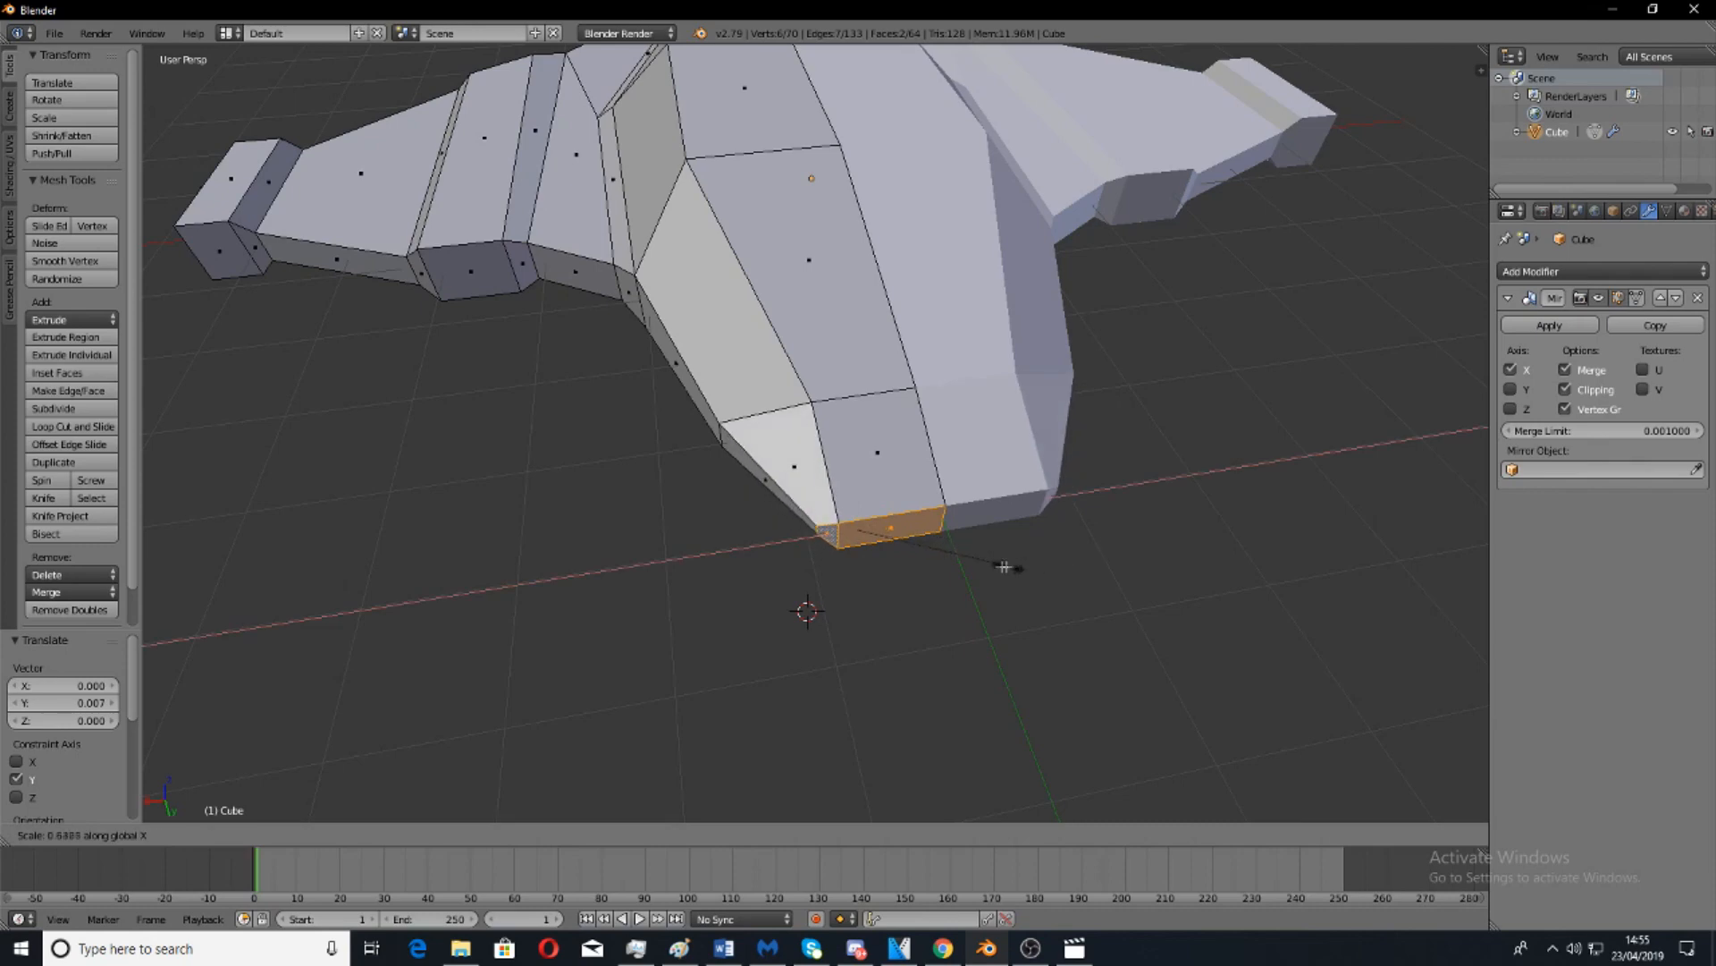
left_click(979, 566)
scroll(948, 563, "down", 5)
key("Tab")
middle_click_drag(920, 561, 724, 498)
key("Tab")
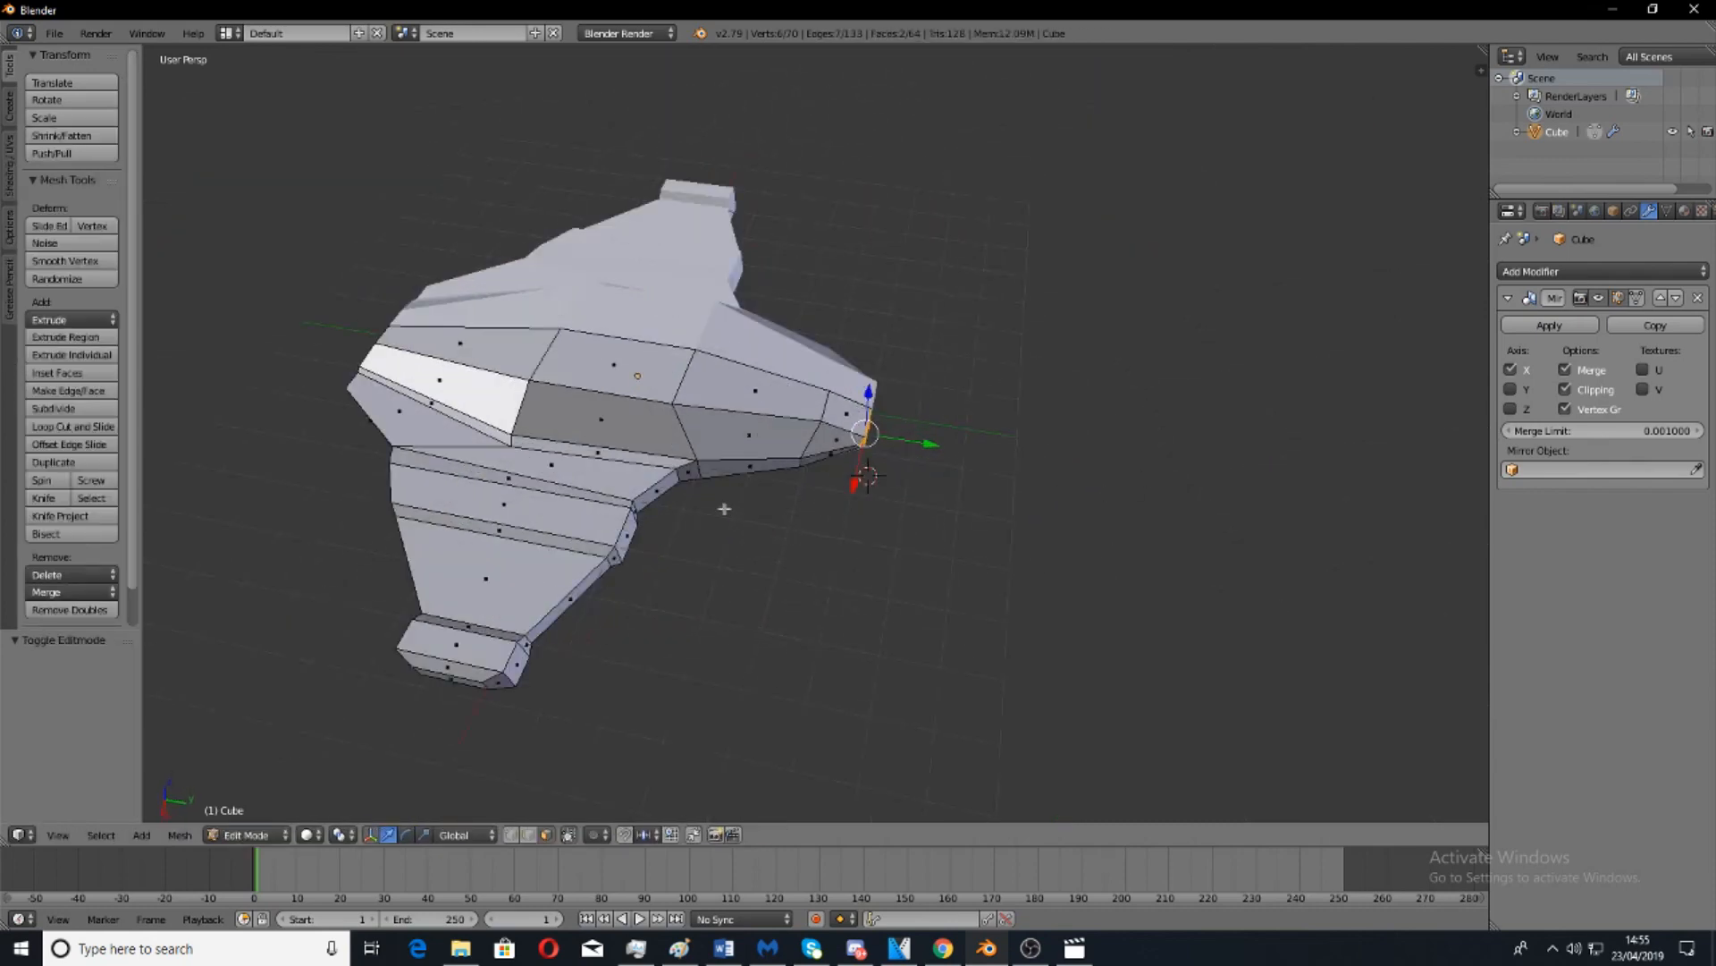
Shift the small front-edge face on the arm's inner section along Y, finishing with a move of about 0.021.
scroll(623, 547, "up", 3)
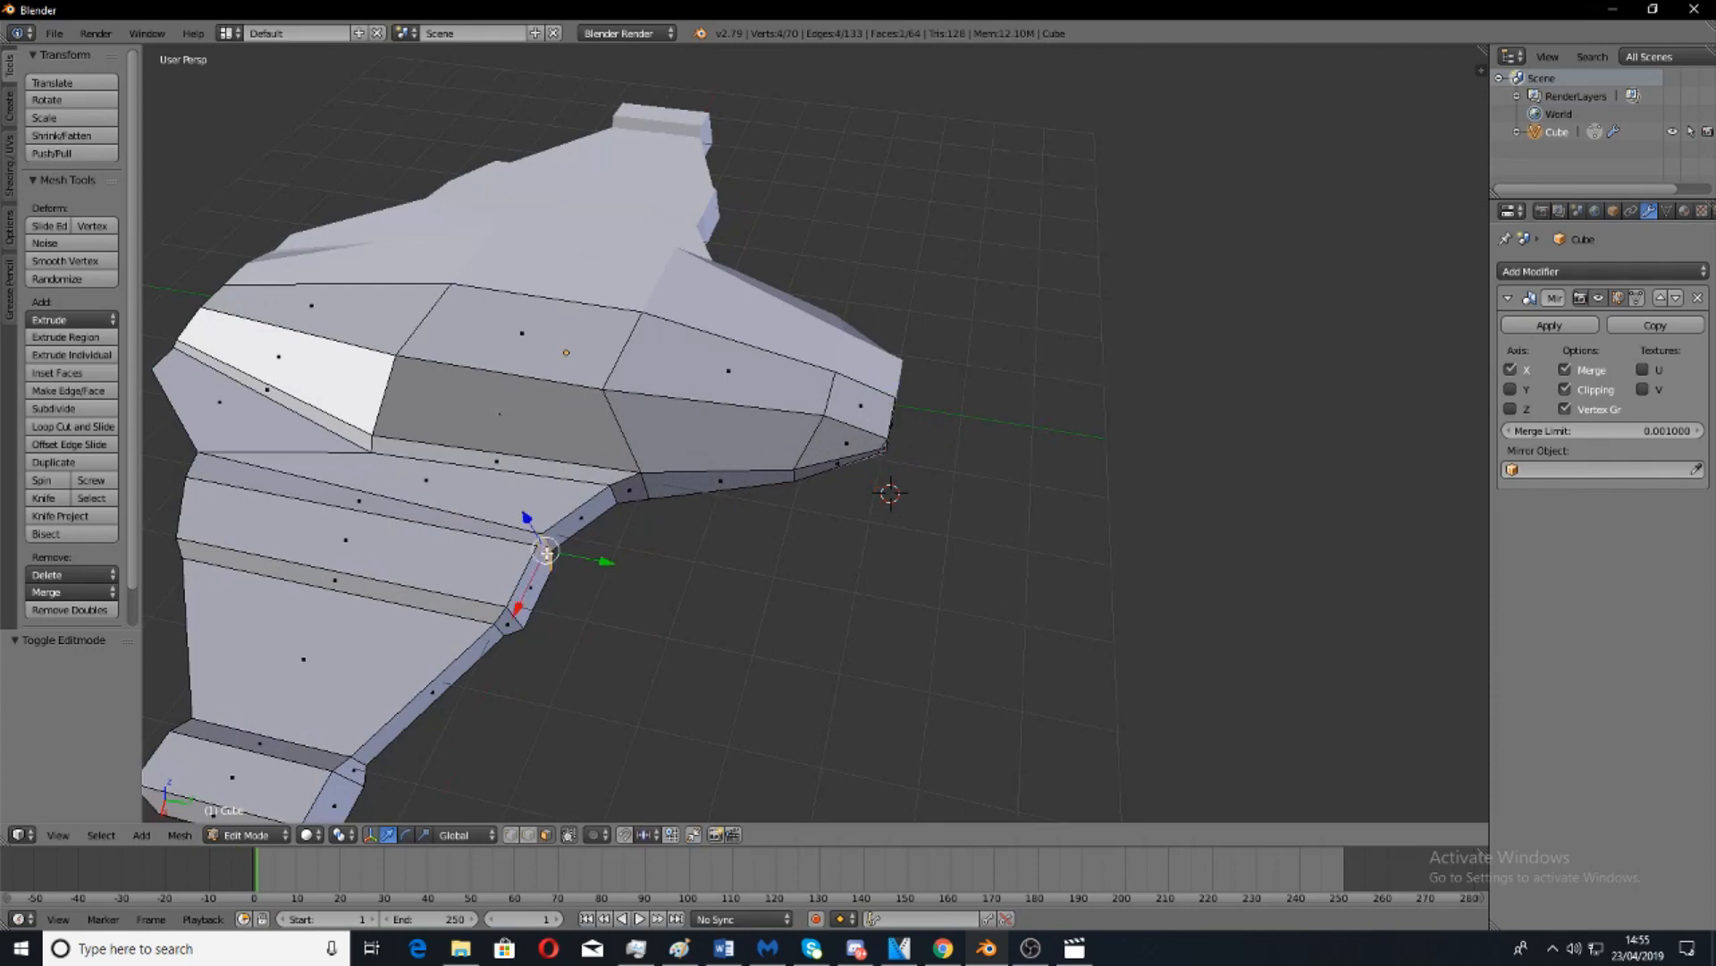
left_click_drag(606, 559, 643, 561)
middle_click_drag(644, 561, 796, 627)
left_click_drag(761, 575, 761, 573)
mouse_move(762, 573)
middle_mouse_down()
mouse_move(742, 561)
mouse_move(775, 599)
middle_mouse_up()
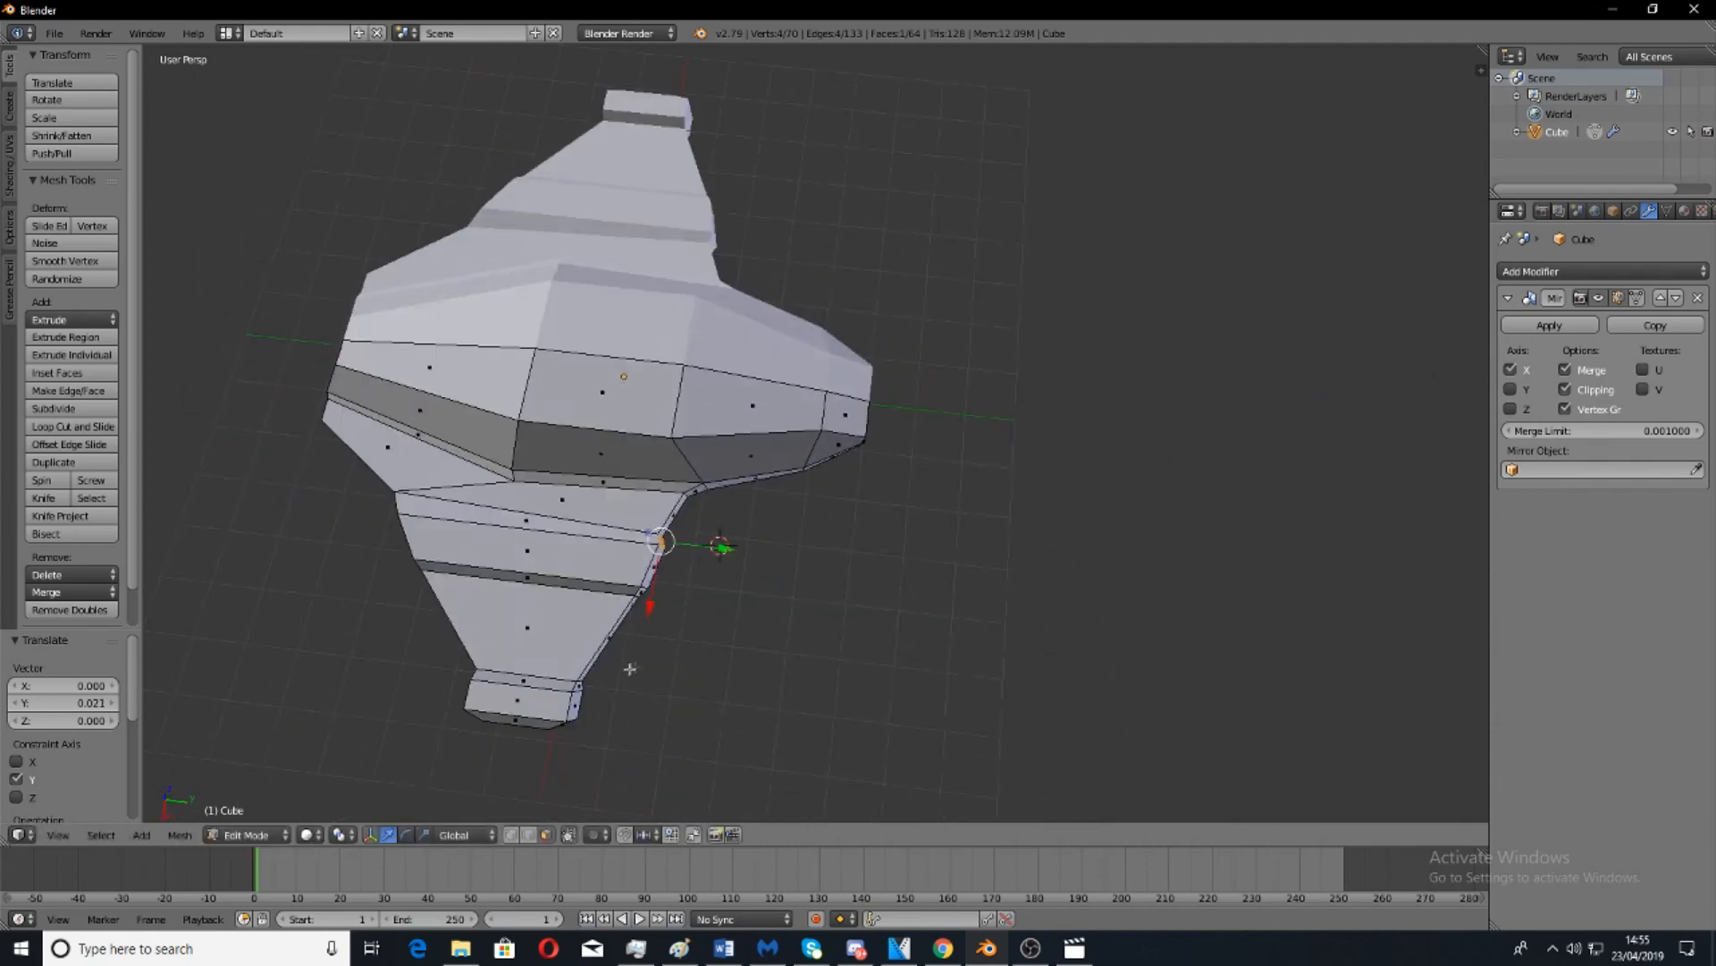
key("Tab")
middle_click_drag(983, 569, 946, 457)
Extrude the body's upper rear face upward by about 0.203 and scale it to about 0.733.
key("Tab")
middle_click_drag(699, 511, 668, 579)
middle_click_drag(786, 570, 760, 526)
key("KP_Decimal")
scroll(861, 486, "down", 3)
middle_click_drag(921, 487, 812, 455)
key("e")
left_click(814, 436)
key("s")
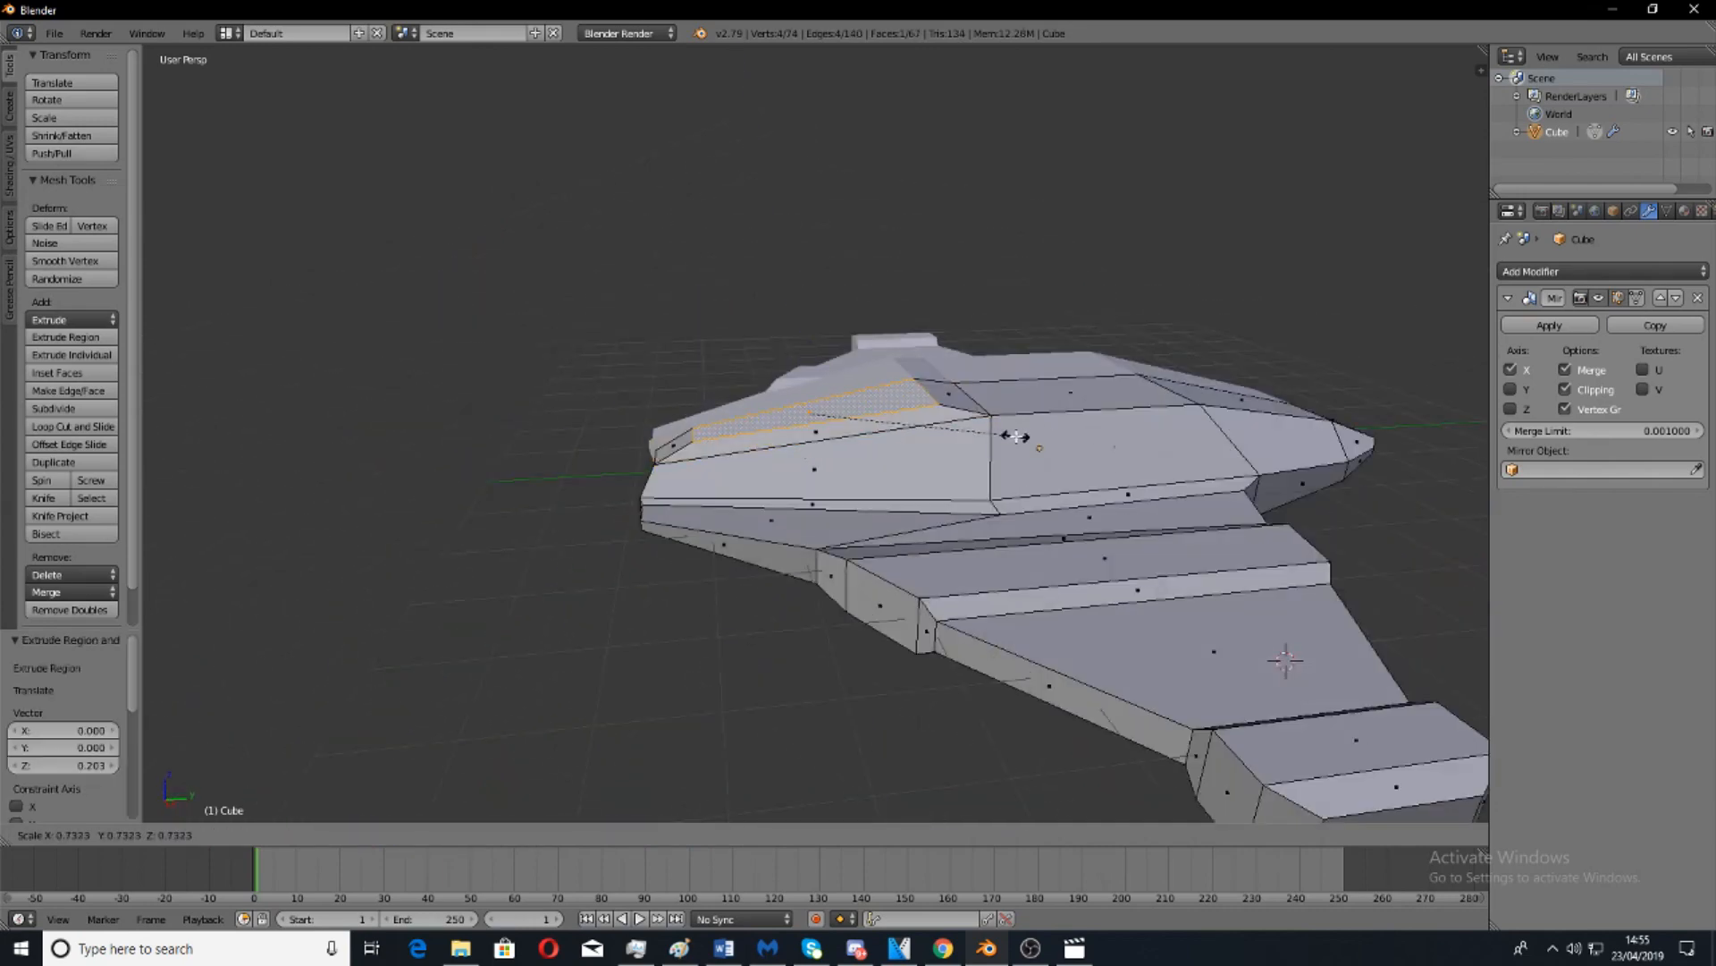
left_click(1023, 439)
middle_click_drag(970, 438, 882, 480)
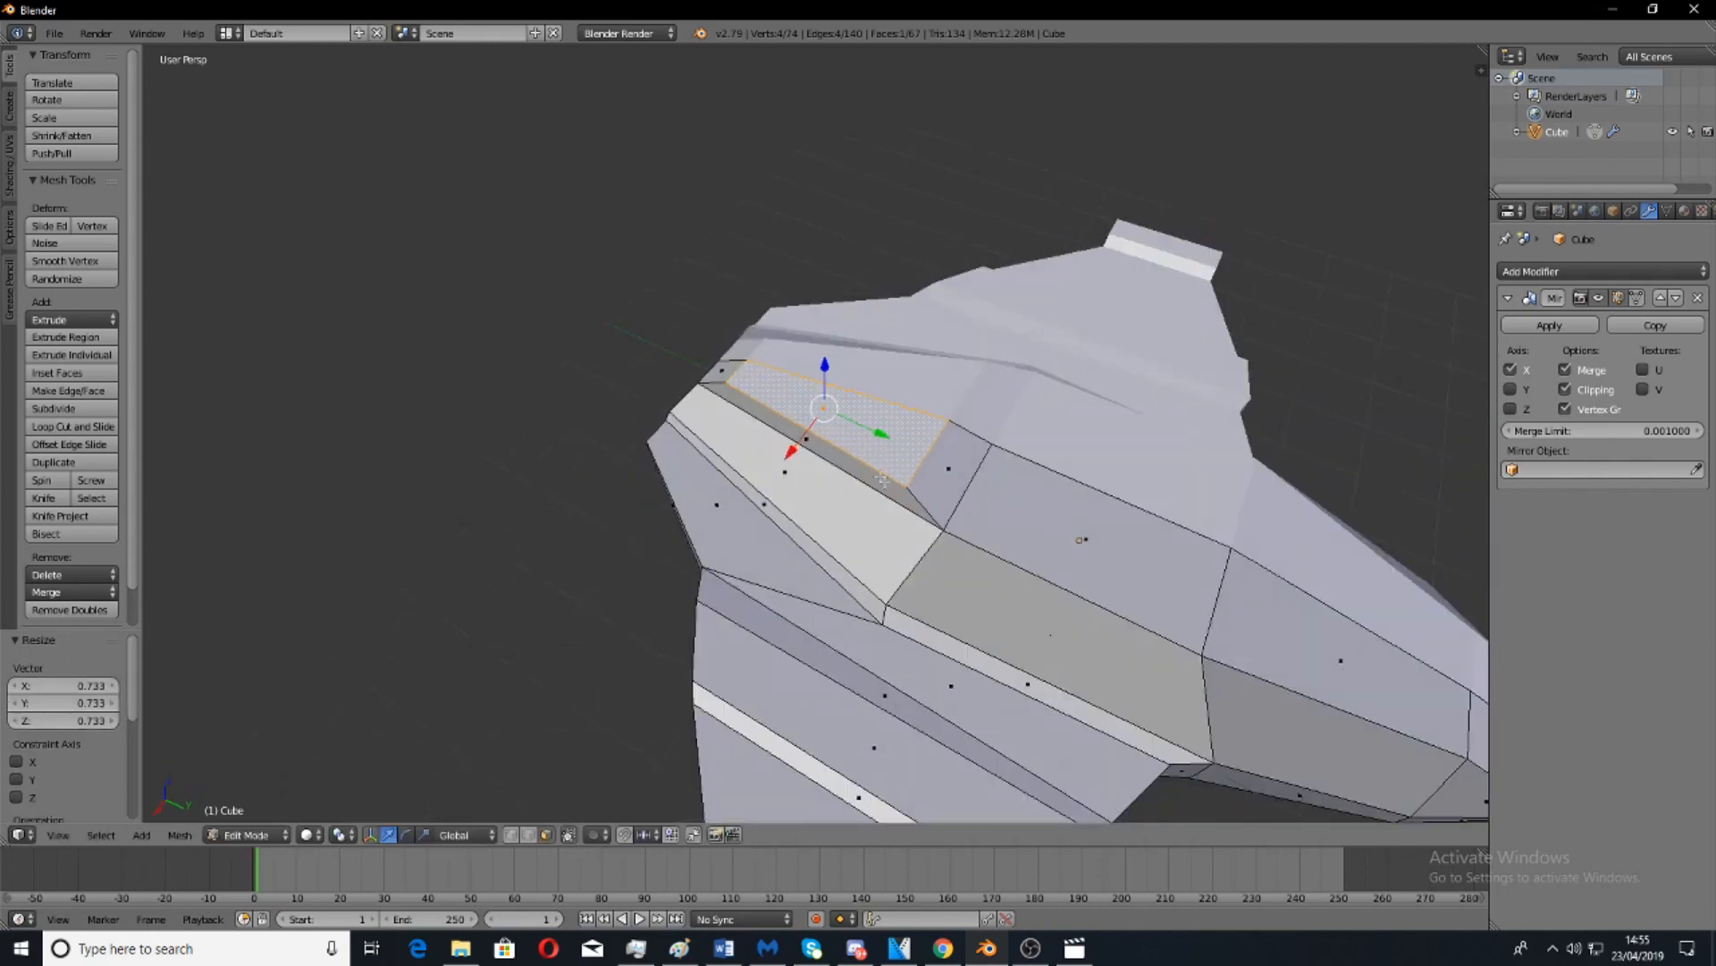
Extrude the raised rear face about 0.53 along its normal and scale the new top to about 0.281.
key("e")
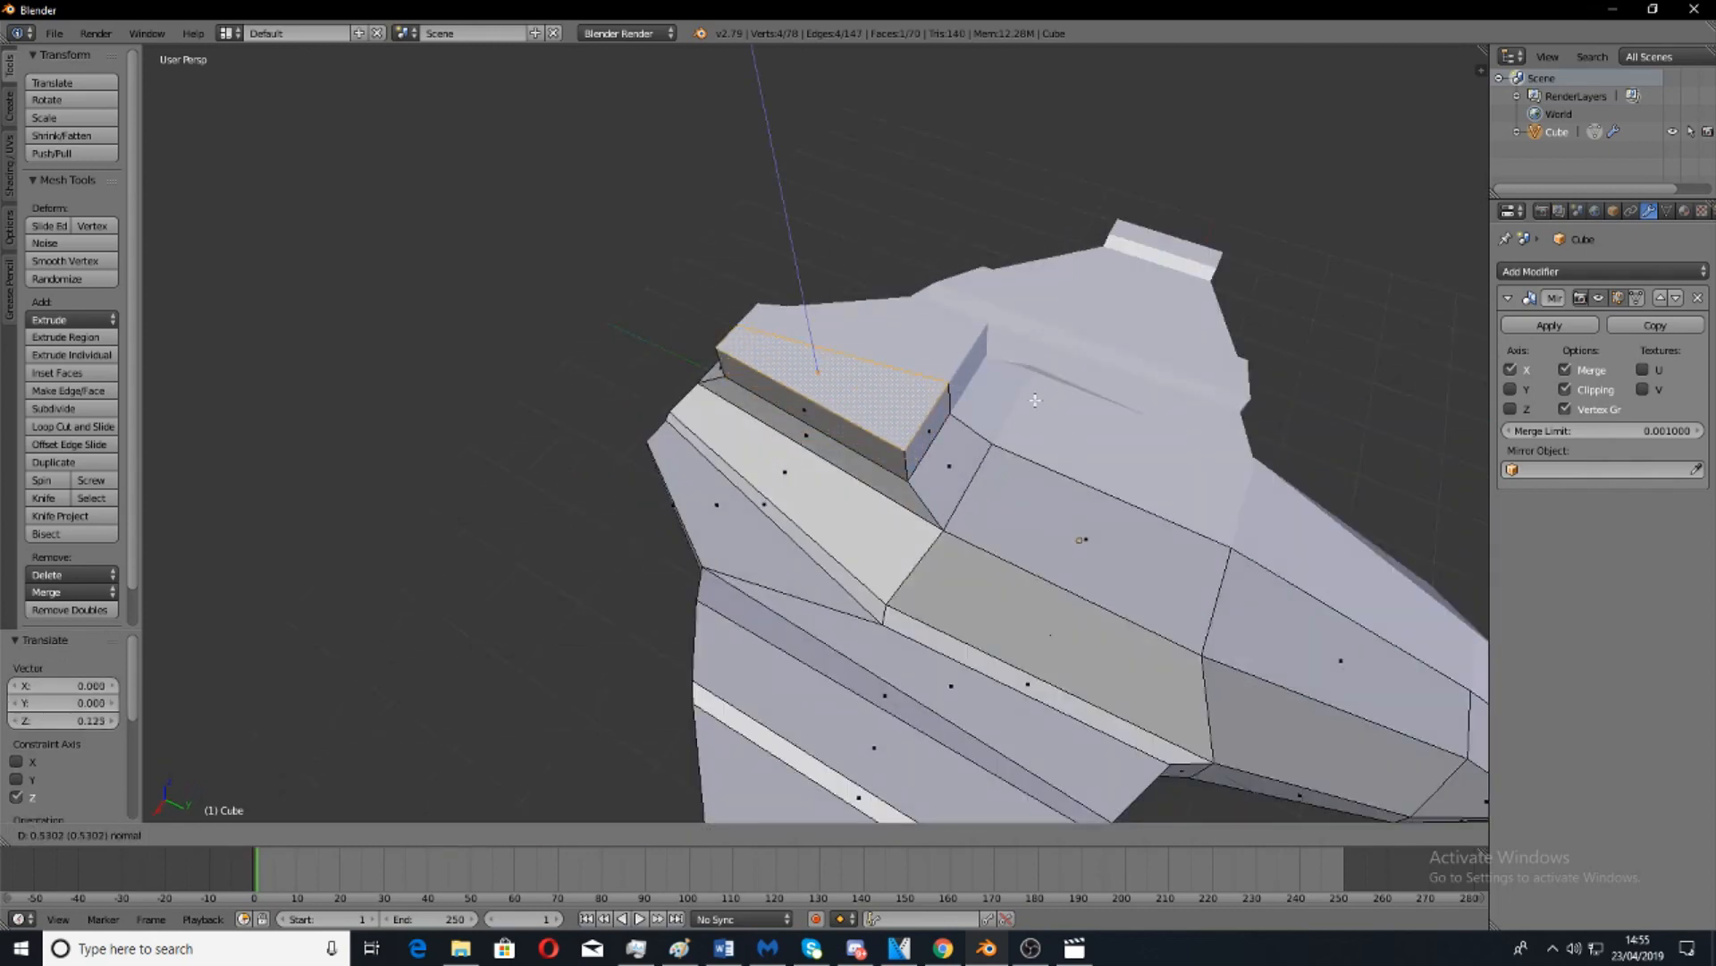
left_click(1036, 400)
key("s")
left_click(889, 393)
Resize the rear fin's top face along X only.
middle_click_drag(890, 393, 848, 492)
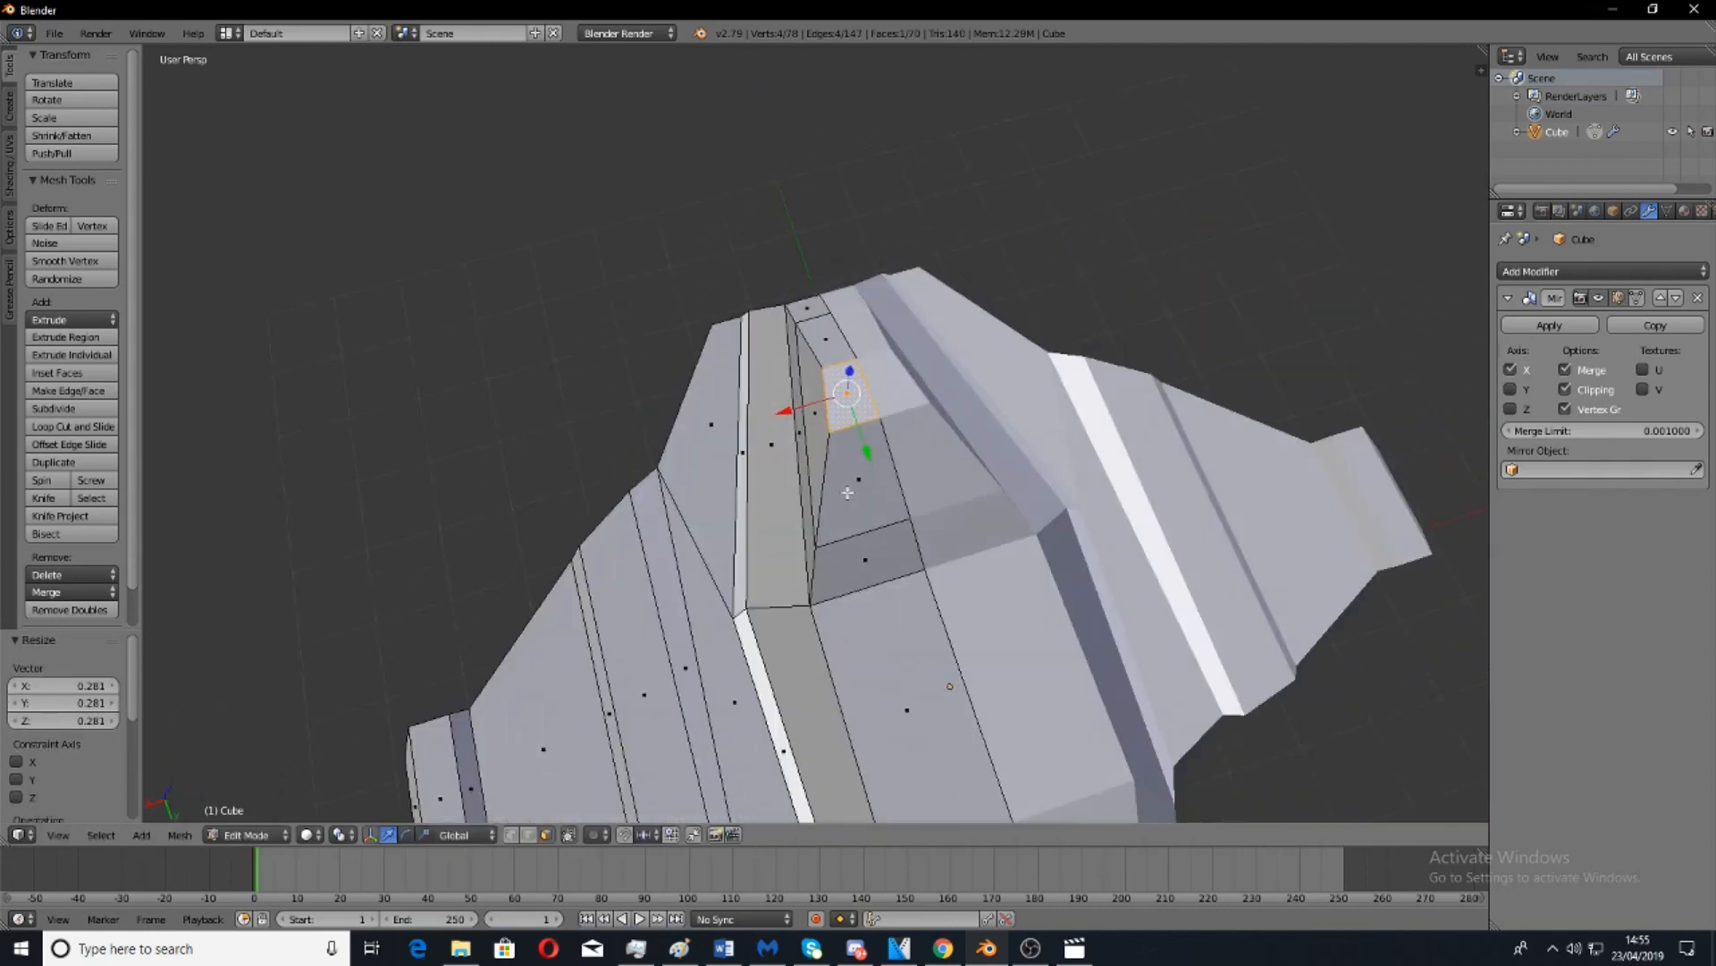
key("s")
key("x")
left_click(844, 424)
middle_click_drag(844, 425, 798, 555)
scroll(1037, 501, "down", 5)
key("Tab")
key("Tab")
scroll(829, 441, "up", 5)
middle_click_drag(906, 453, 779, 493)
Move the rear fin's top face about -0.765 along Y and scale it down.
left_click_drag(741, 405, 794, 437)
scroll(965, 486, "down", 3)
key("s")
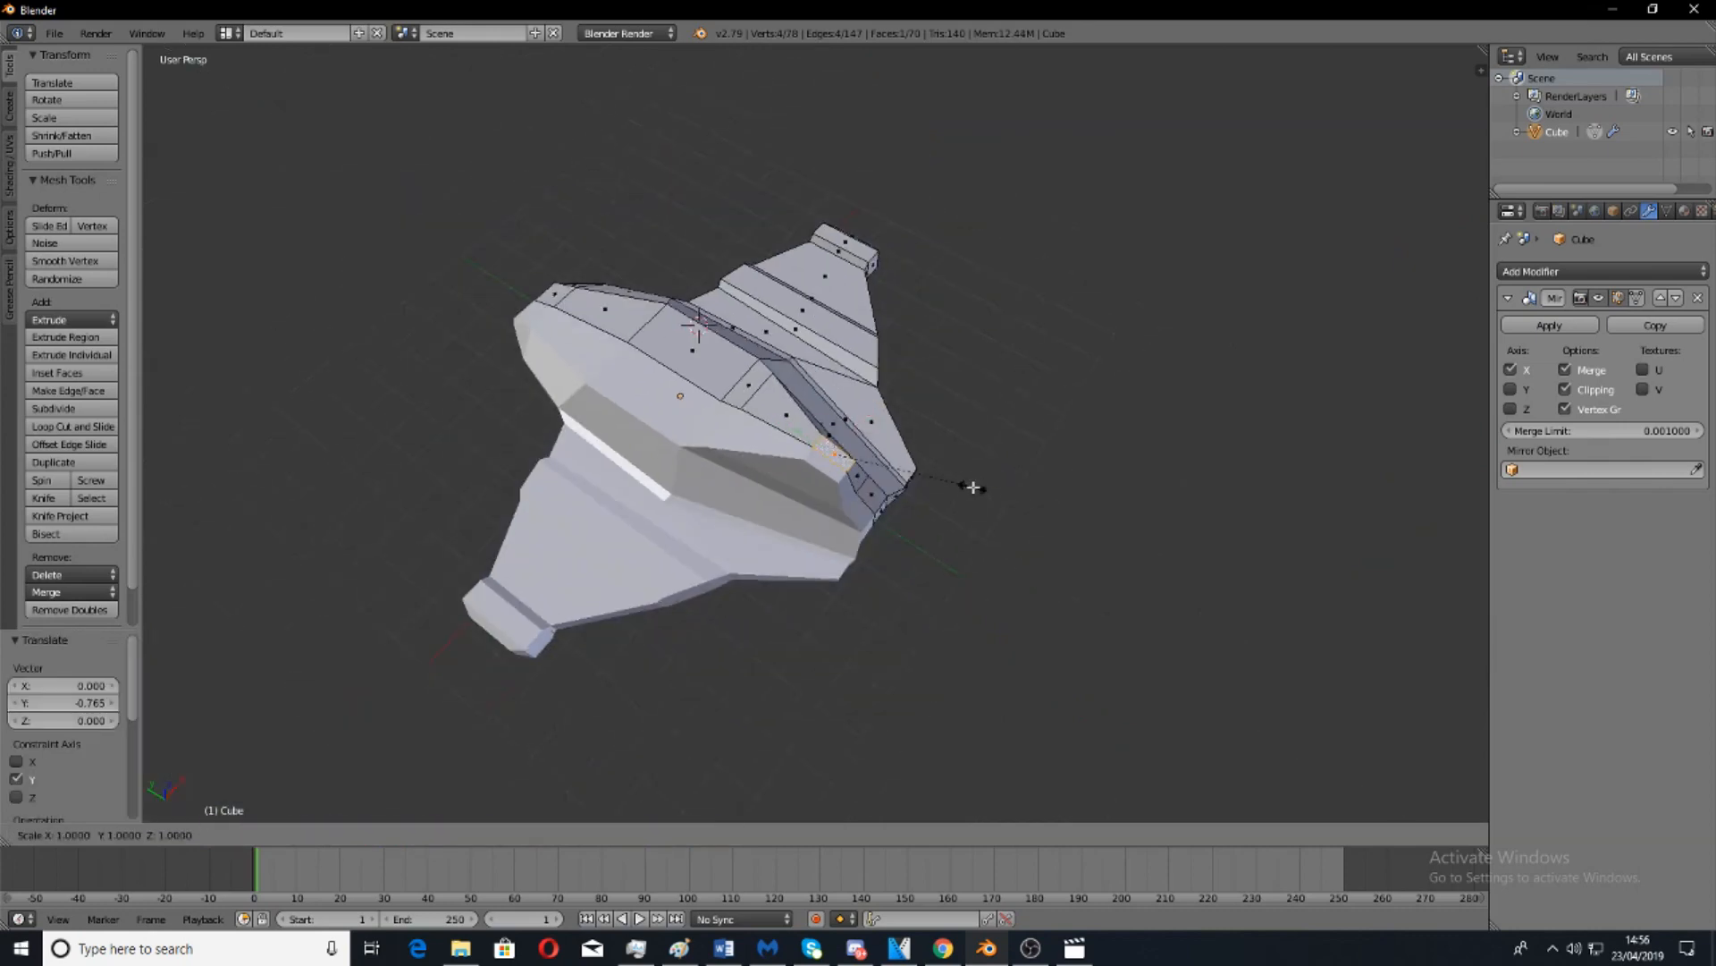
left_click(841, 490)
middle_click_drag(841, 490, 958, 399)
key("Tab")
scroll(948, 456, "down", 5)
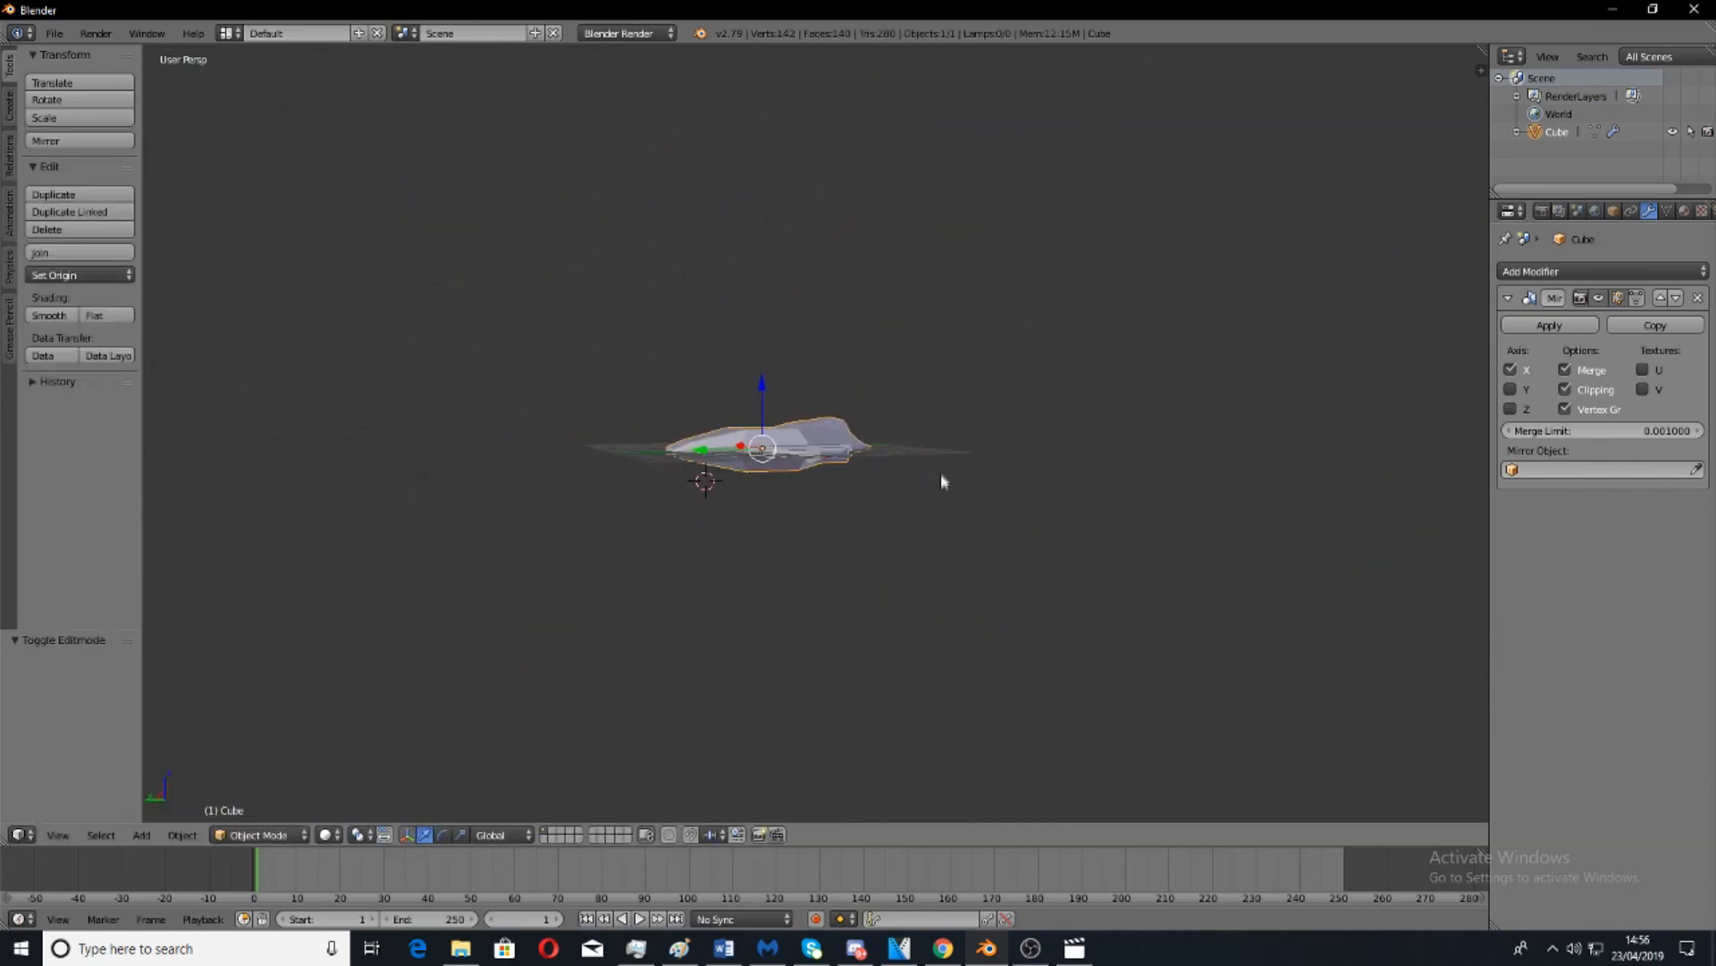
Save the model as tutorialship.blend.
middle_click_drag(943, 478, 999, 422)
scroll(870, 555, "up", 5)
key("ctrl+s")
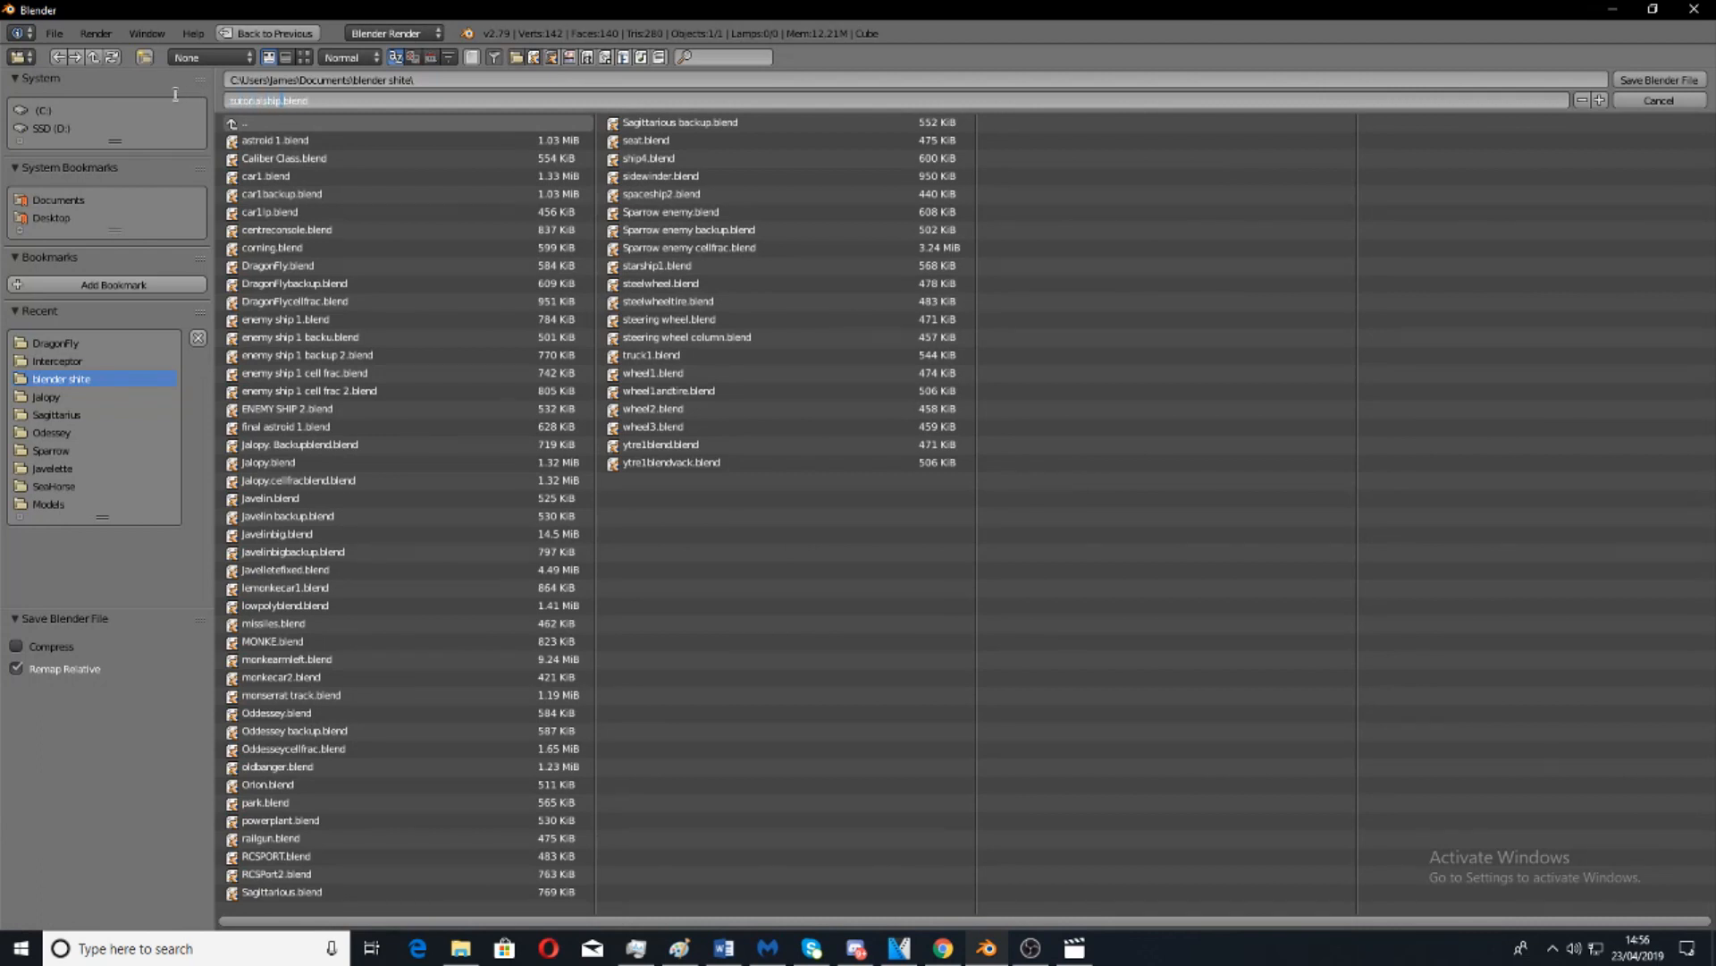
left_click(1660, 79)
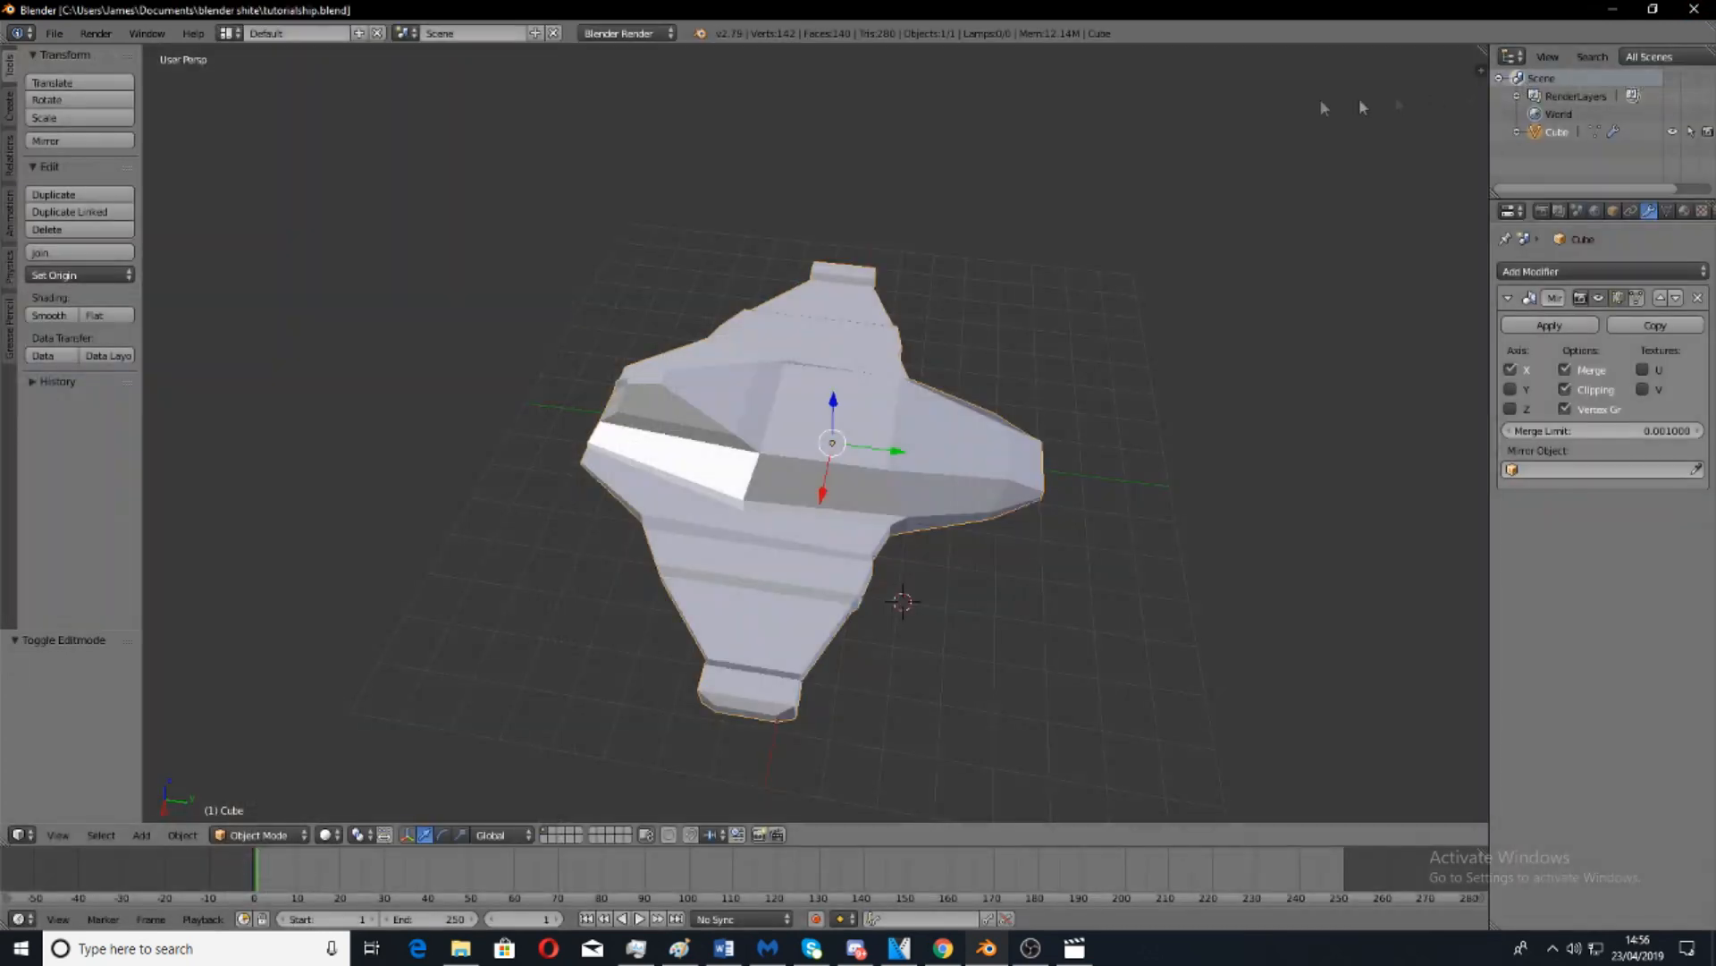
Extrude the body's large upper front face by about 0.042 and scale it to about 0.767.
middle_click_drag(1089, 347, 929, 523)
key("Tab")
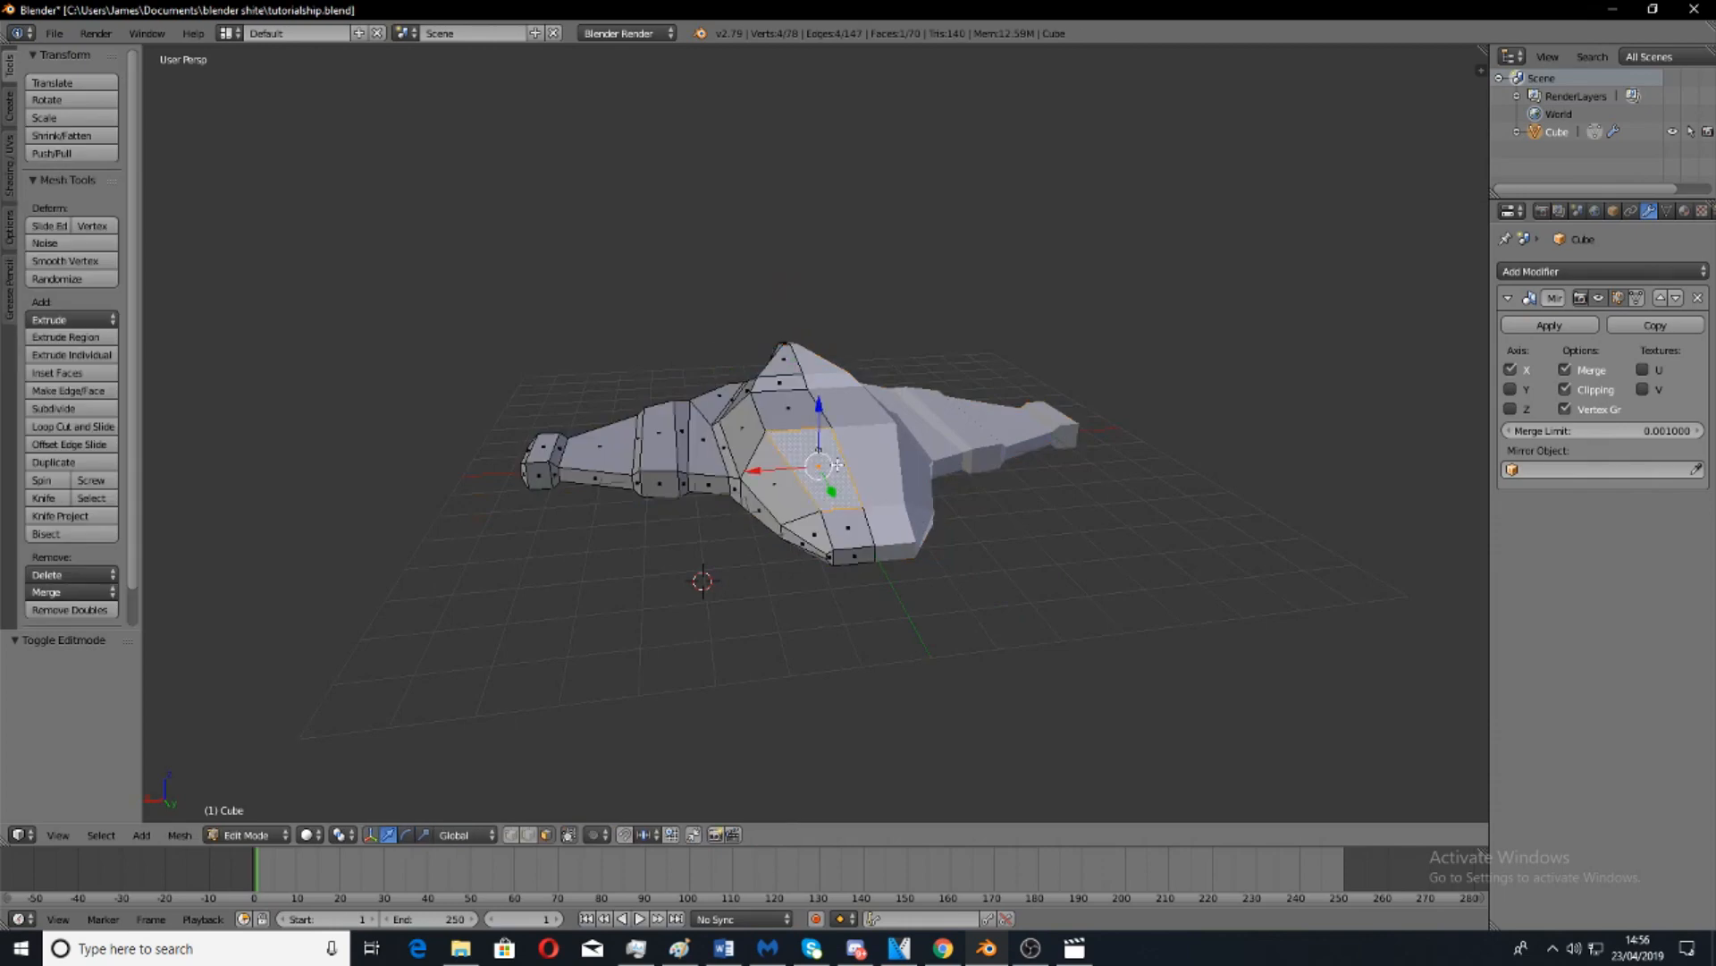
scroll(837, 464, "up", 6)
scroll(838, 464, "down", 3)
middle_click_drag(841, 465, 852, 581)
scroll(959, 525, "up", 5)
scroll(792, 423, "down", 4)
middle_click_drag(793, 422, 929, 492)
scroll(935, 495, "up", 3)
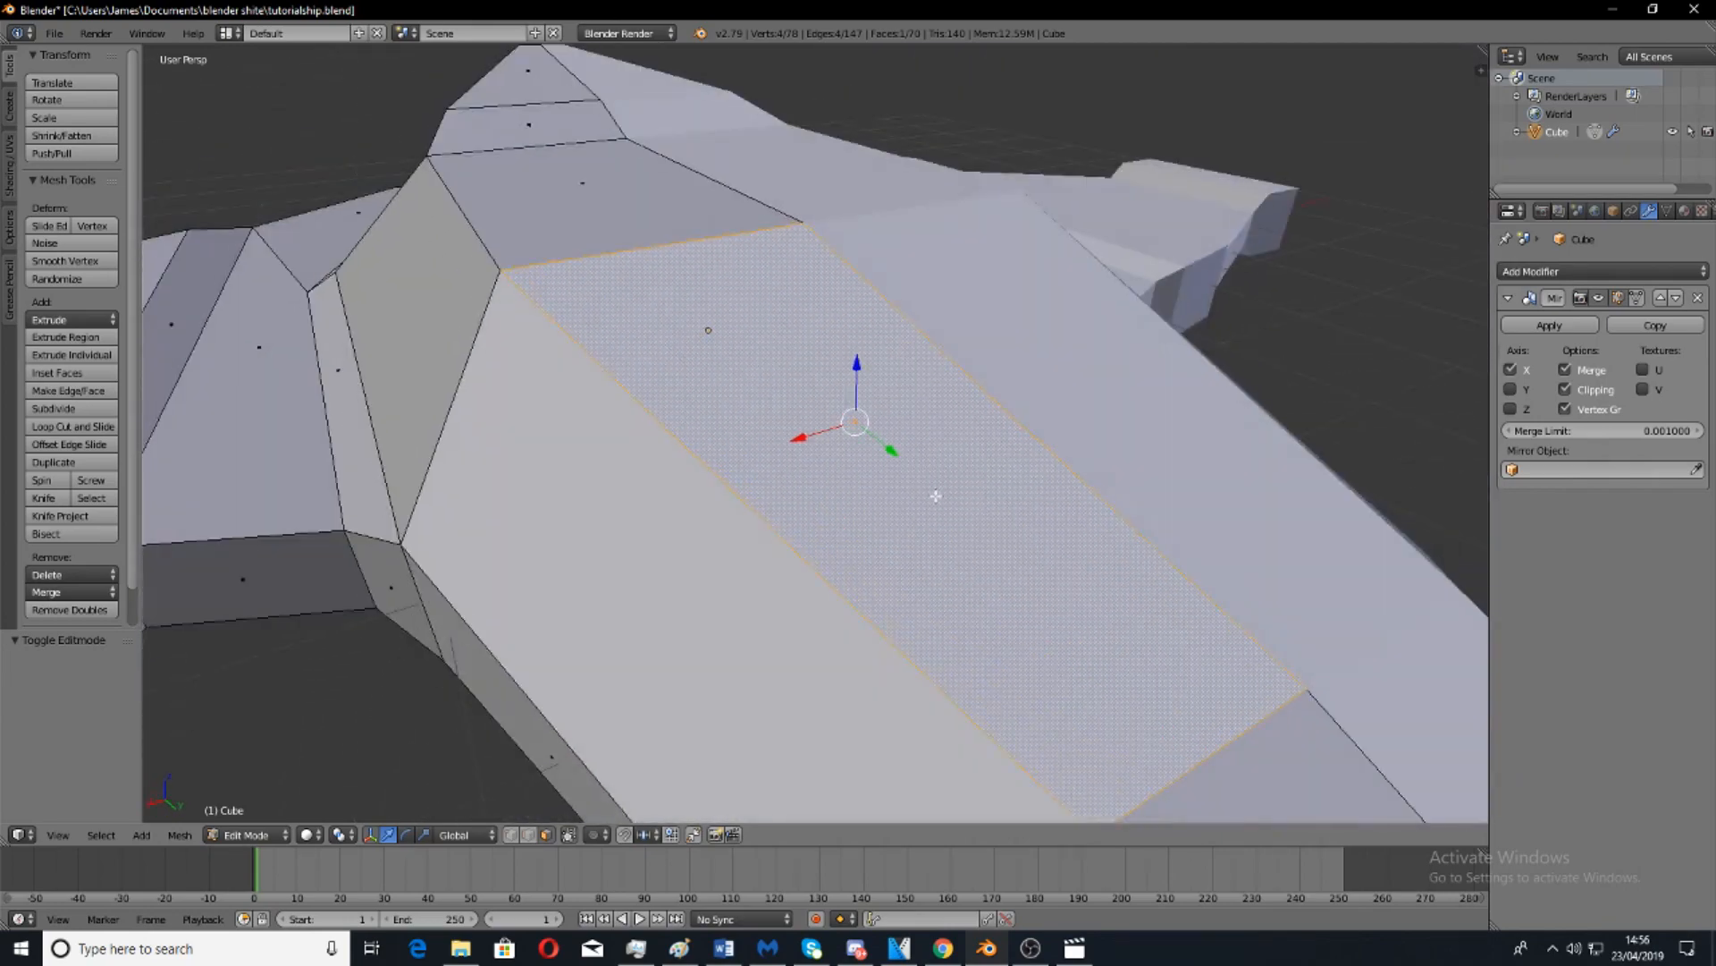
key("e")
left_click(935, 488)
key("s")
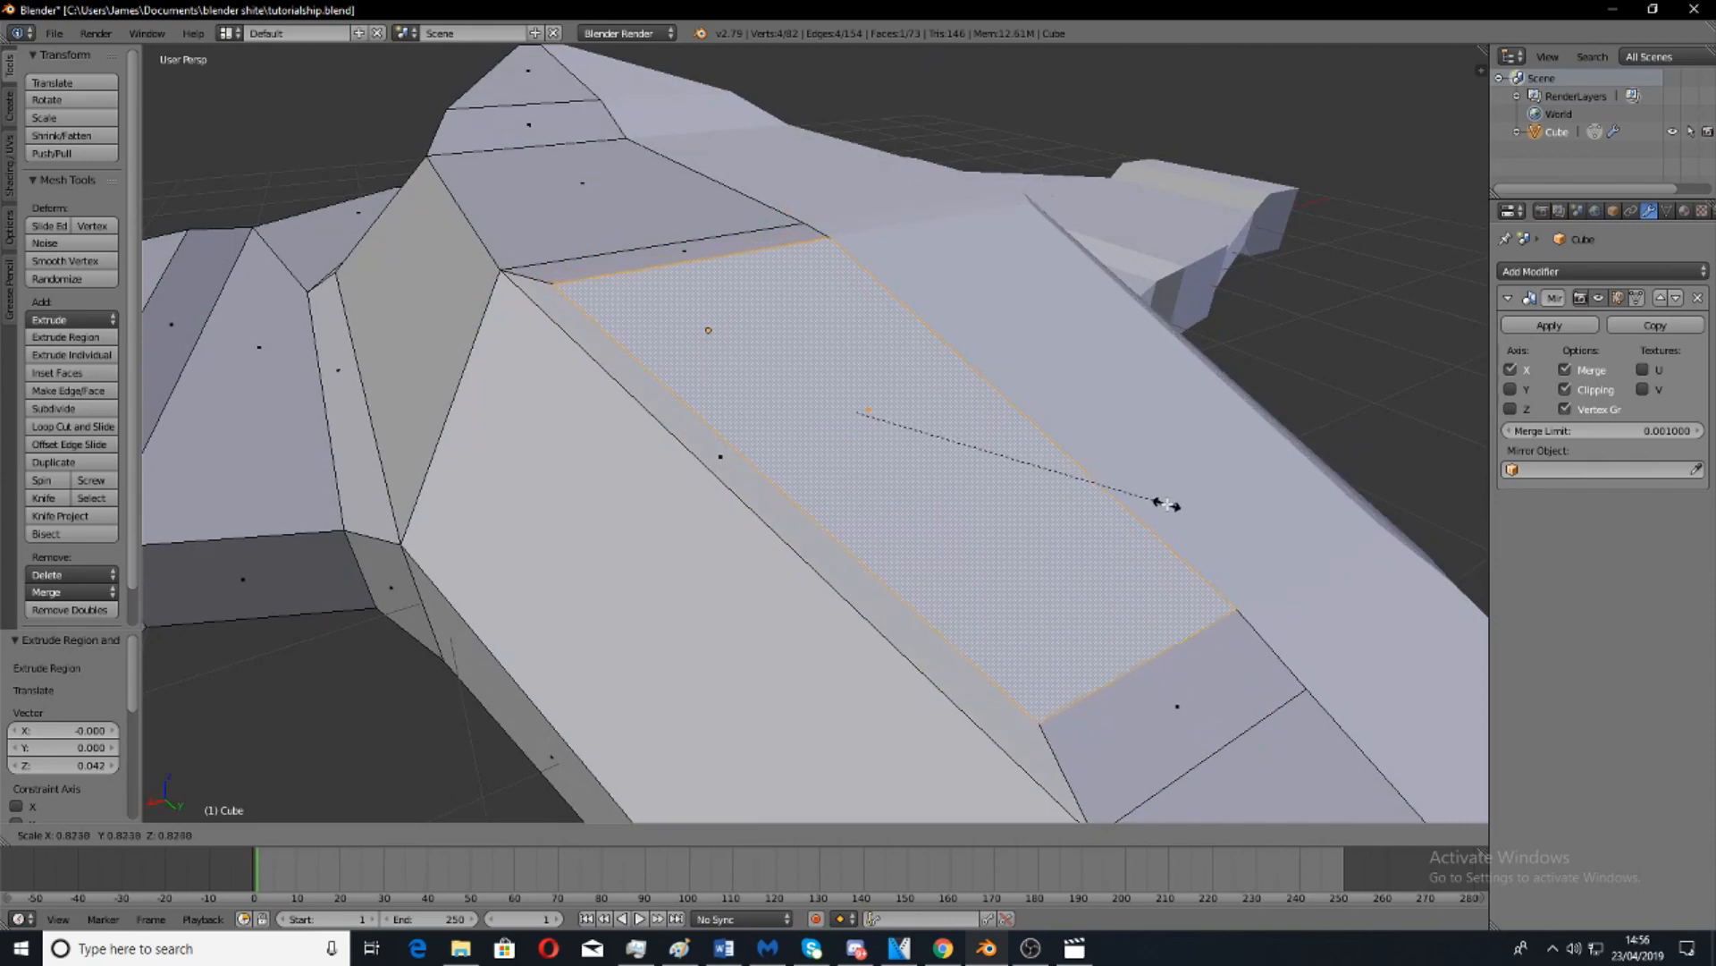
left_click(1140, 512)
Add a lengthwise loop cut through the body's upper faces and slide it close to the mirror centre line.
scroll(1035, 468, "down", 6)
middle_click_drag(662, 385, 756, 329)
scroll(756, 329, "down", 5)
middle_click_drag(965, 304, 859, 402)
scroll(858, 403, "up", 5)
middle_click_drag(1171, 375, 881, 494)
scroll(802, 437, "down", 2)
key("ctrl+r")
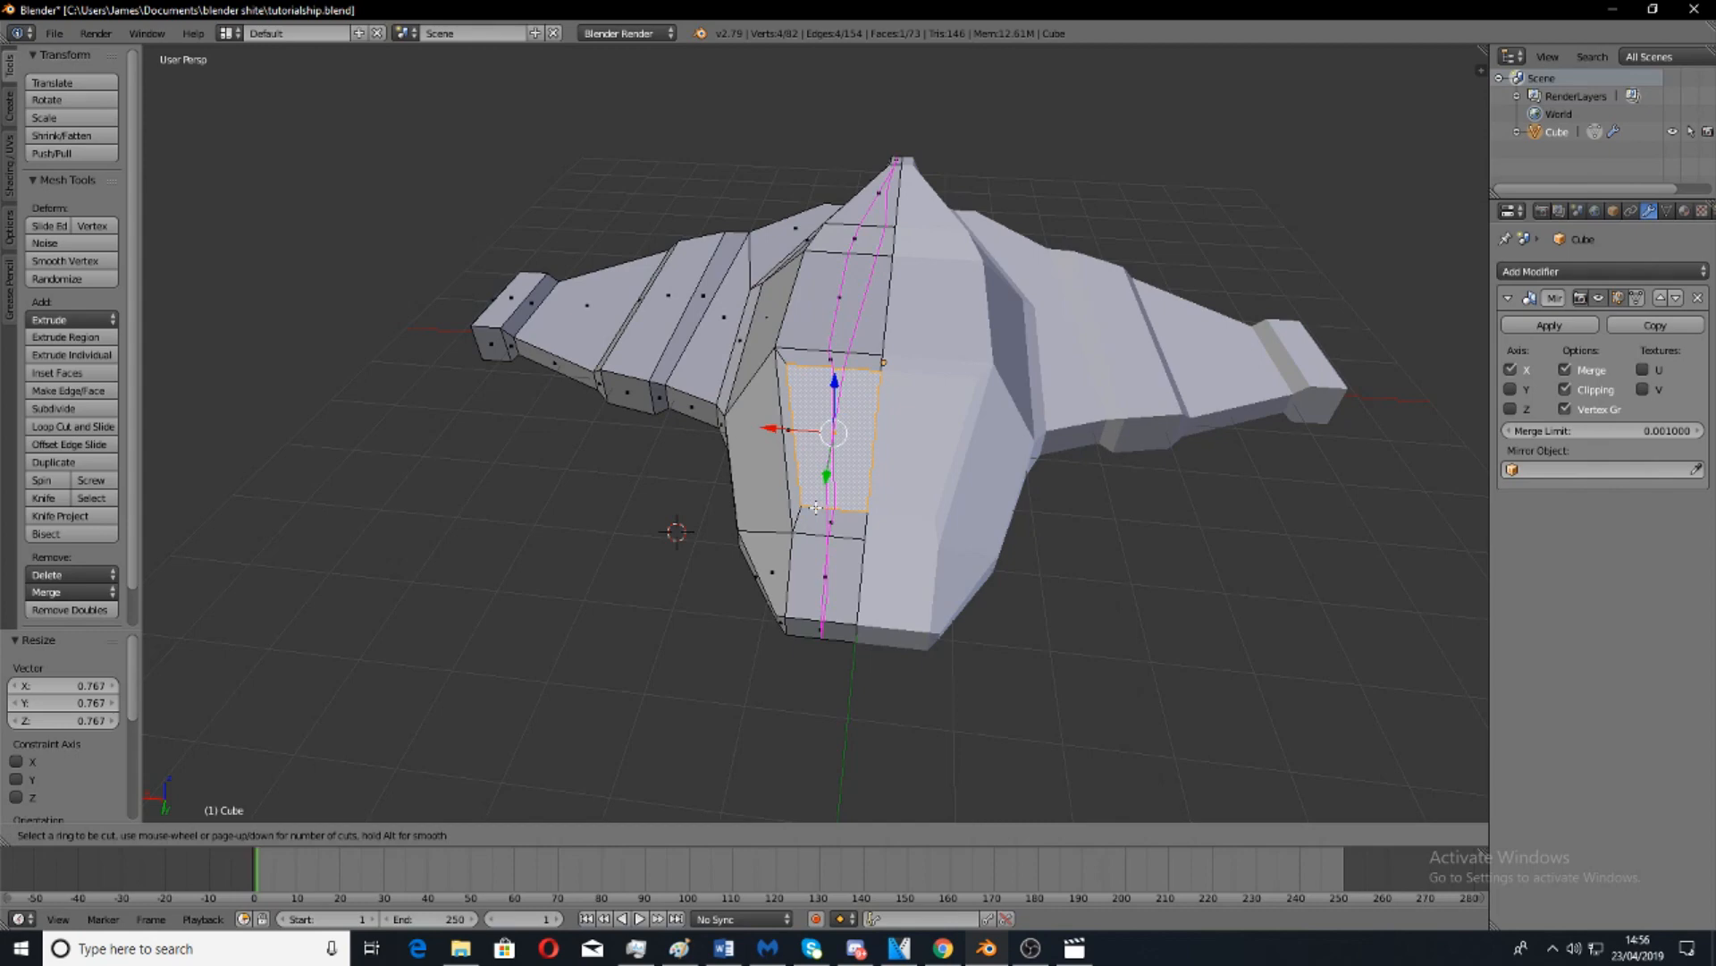
left_click(816, 507)
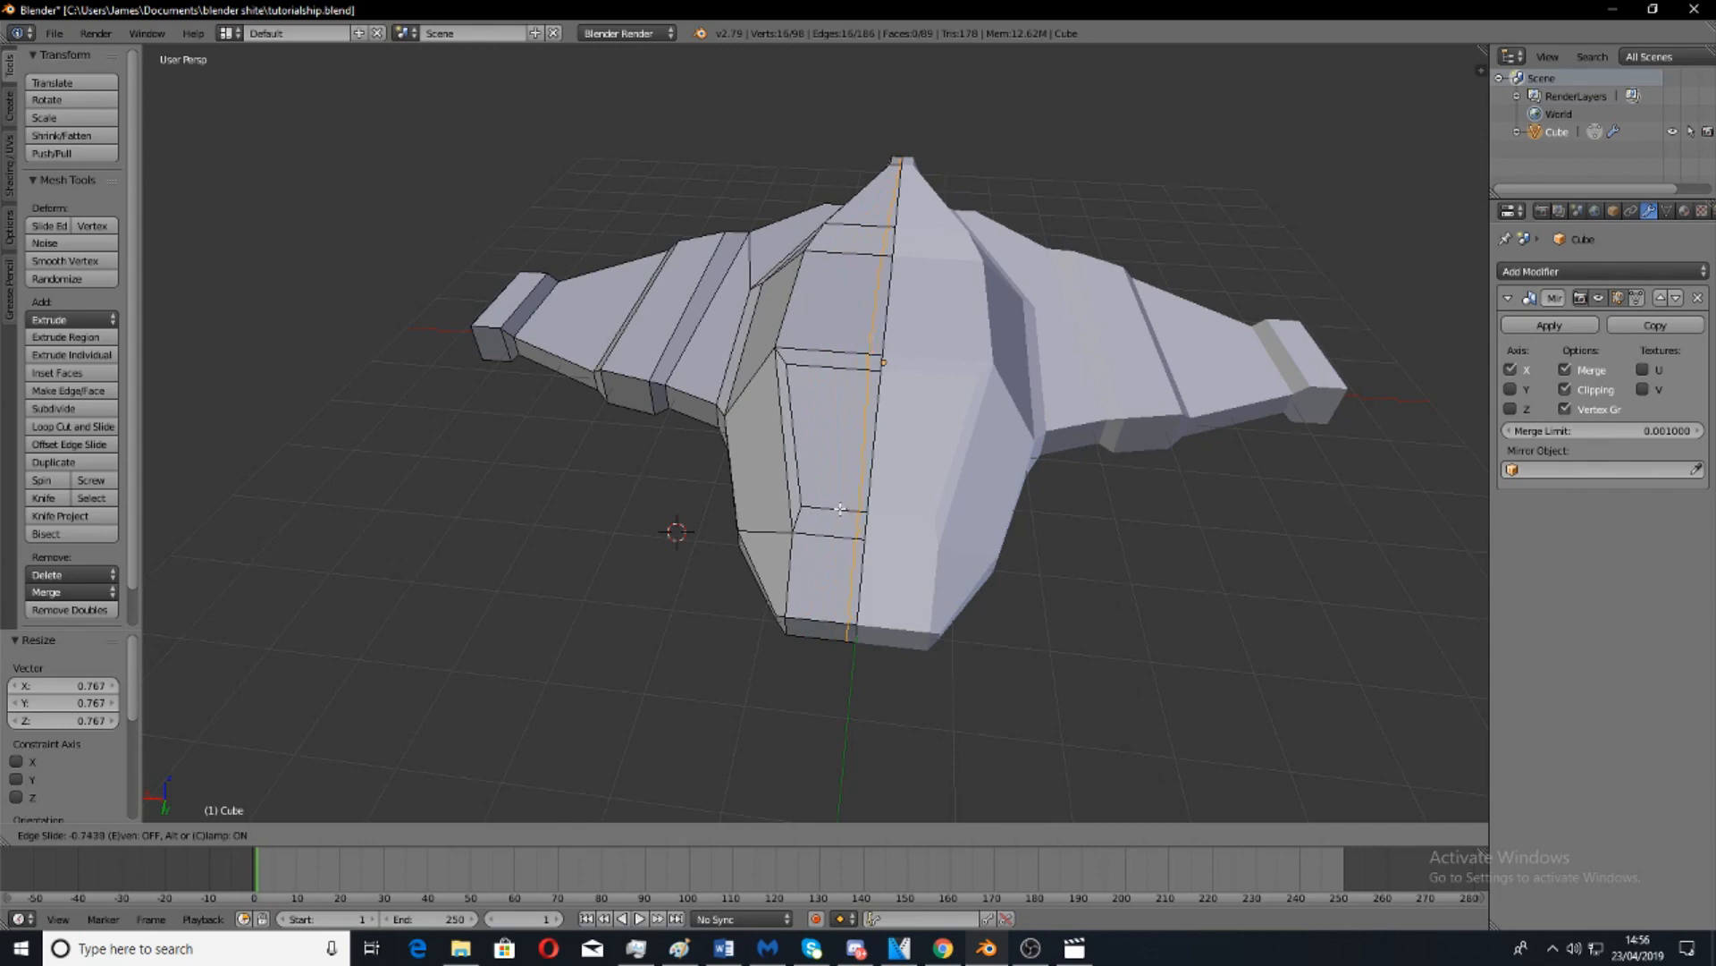
left_click(841, 509)
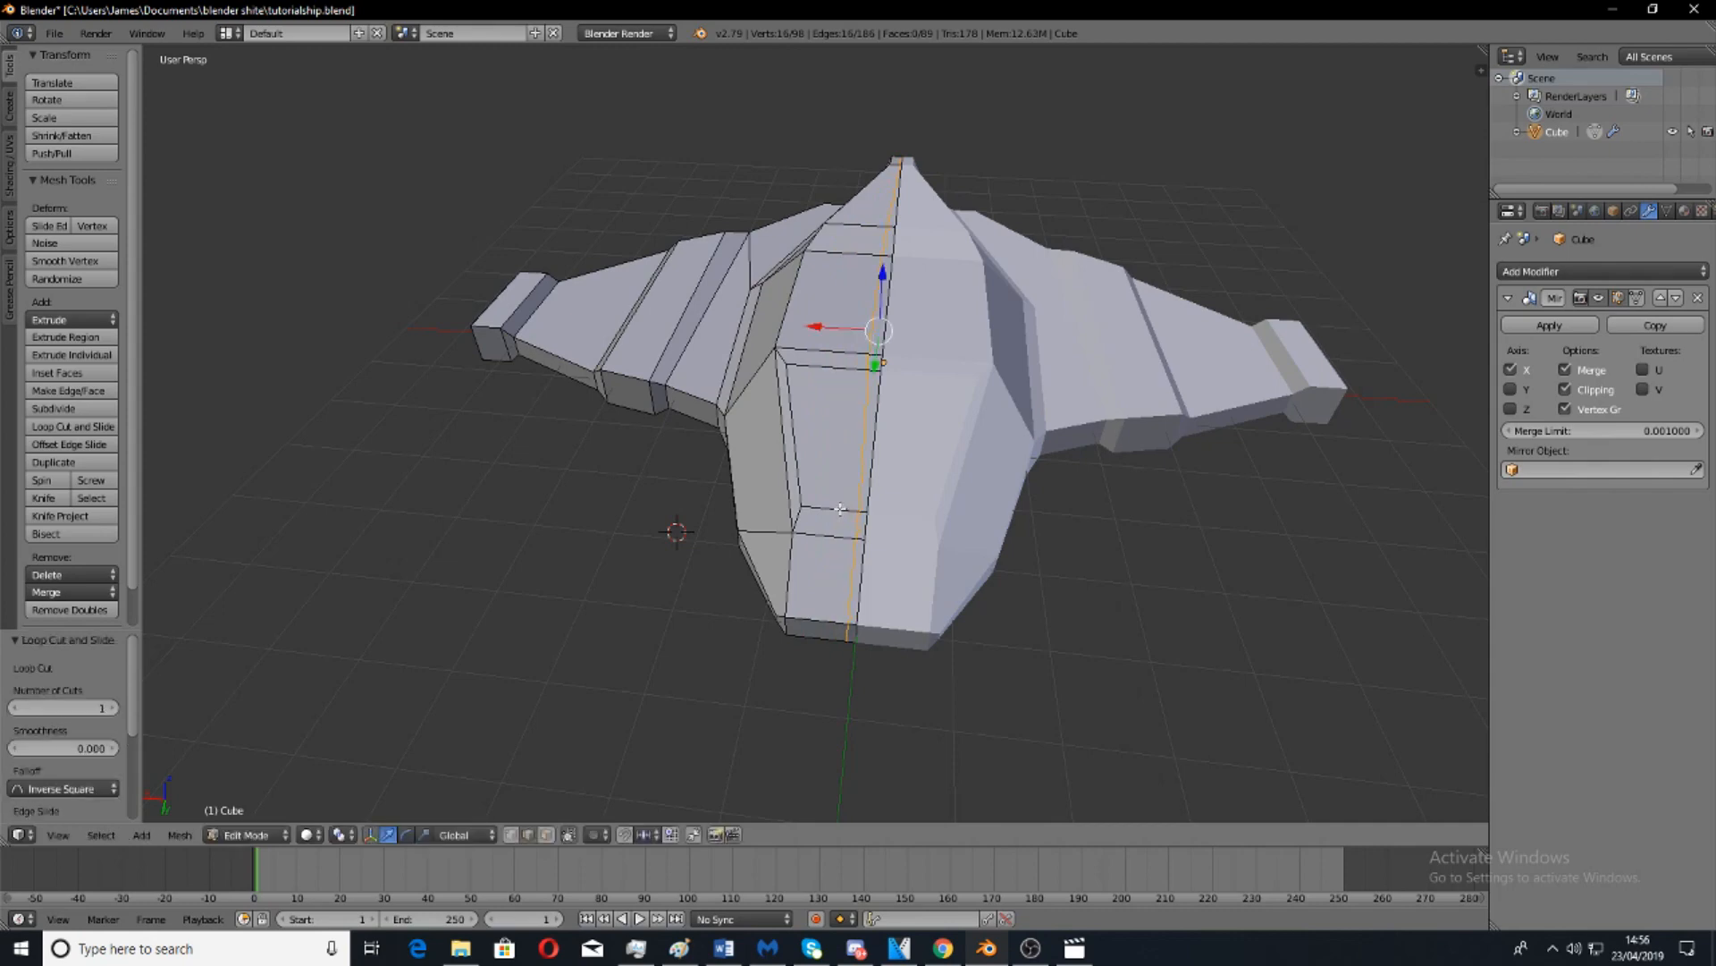
Extrude the raised panel face beside the new loop in place, scale it to about 0.949 and shift it 0.041 along Y.
scroll(883, 334, "up", 4)
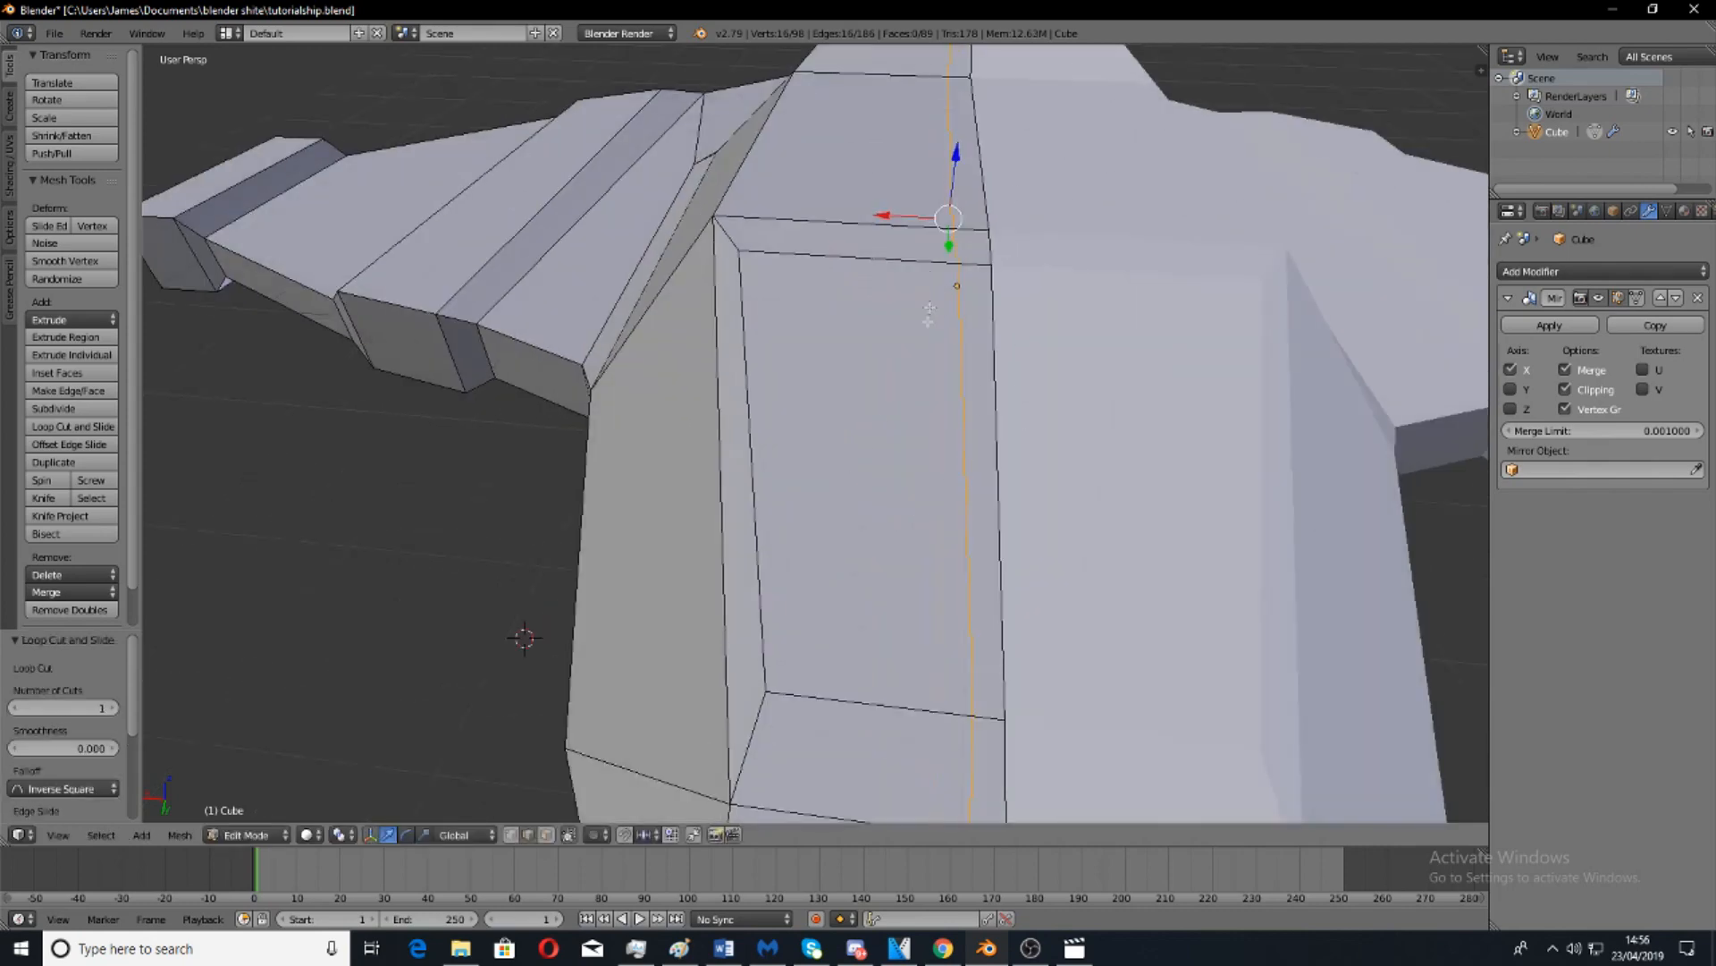
right_click(926, 463)
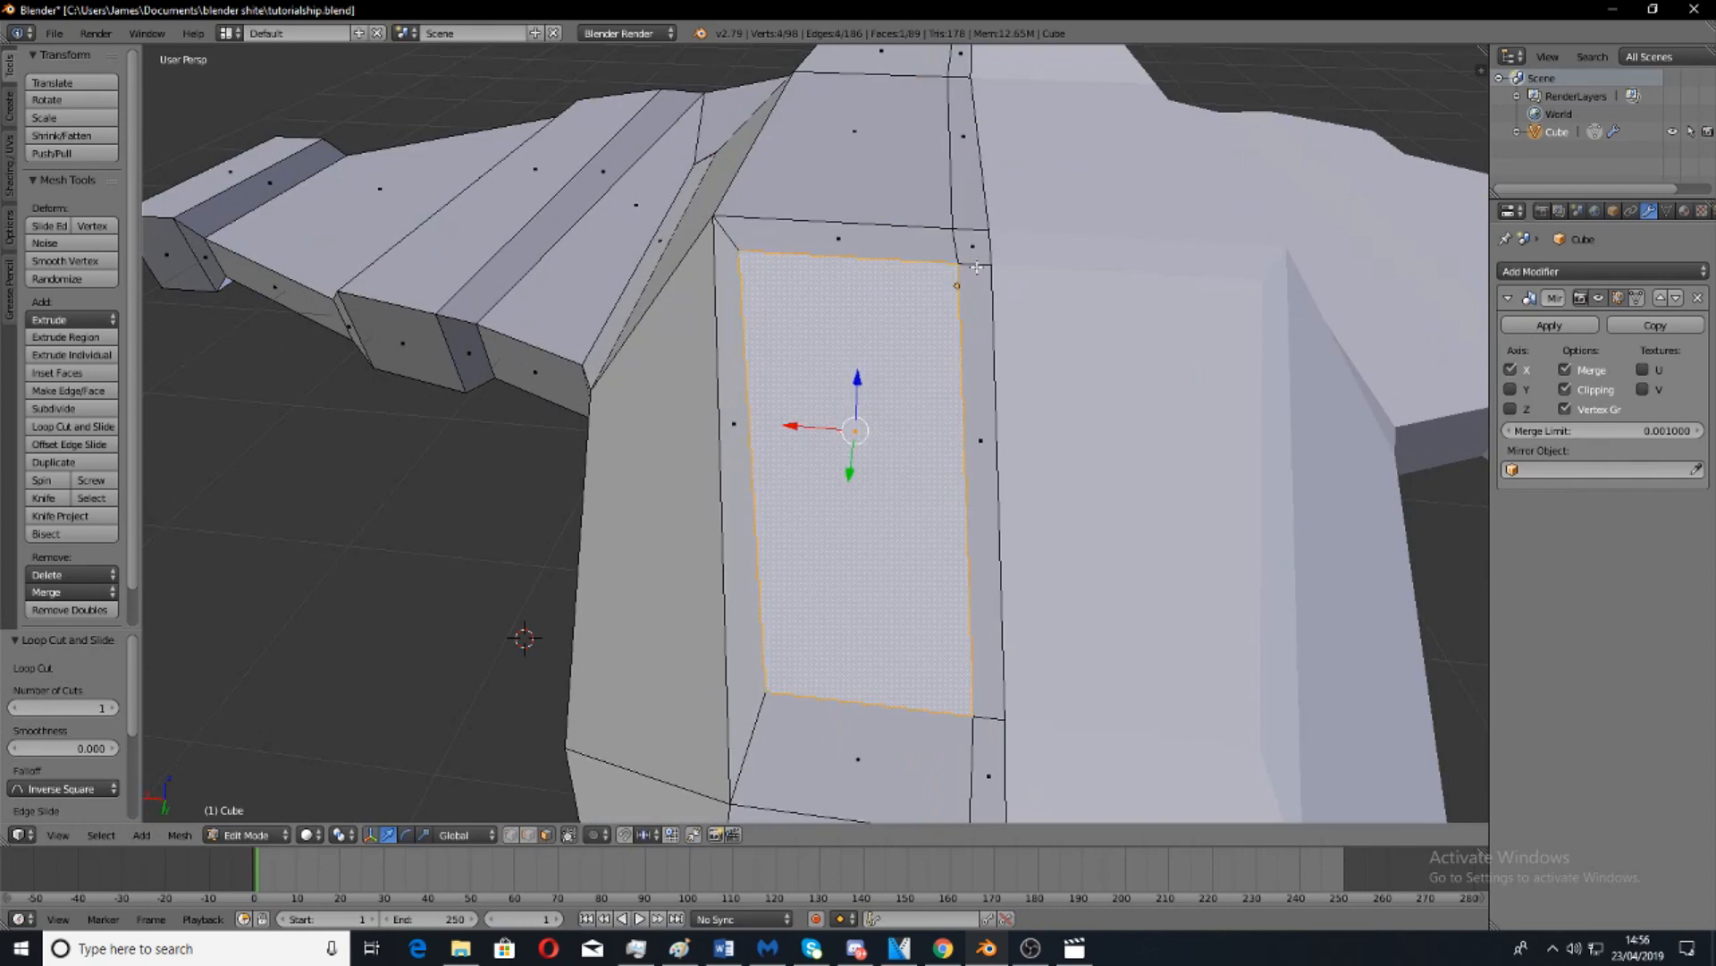
middle_click_drag(967, 570, 890, 562)
key("e")
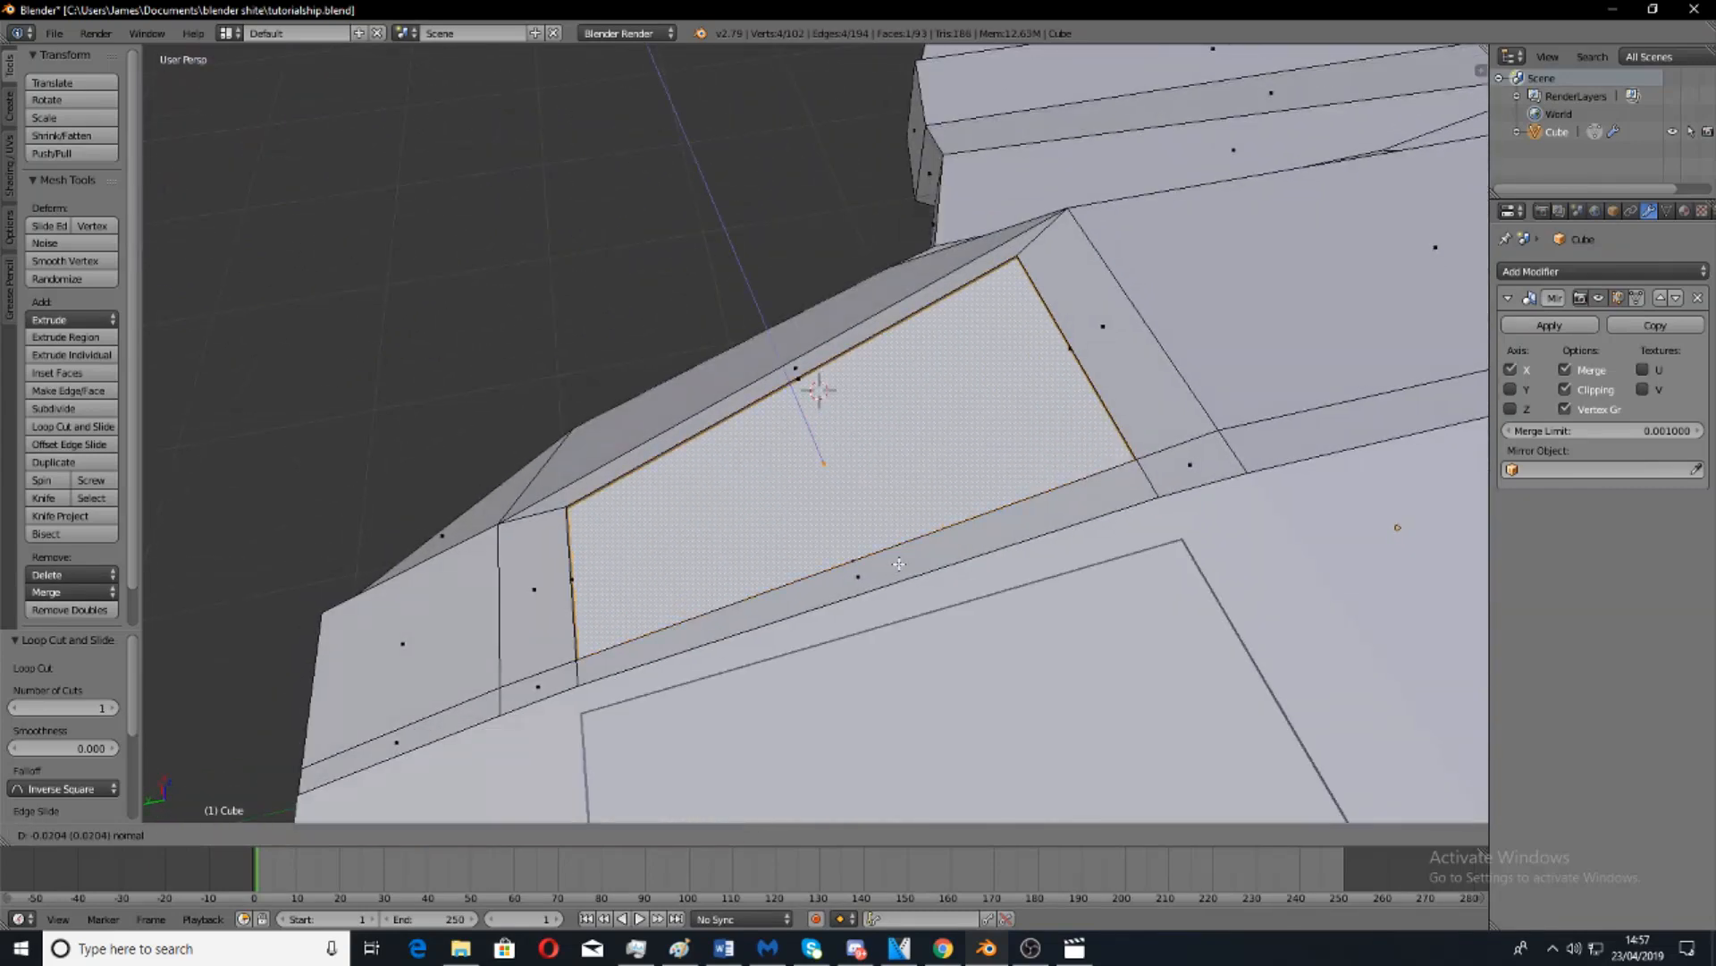
right_click(903, 565)
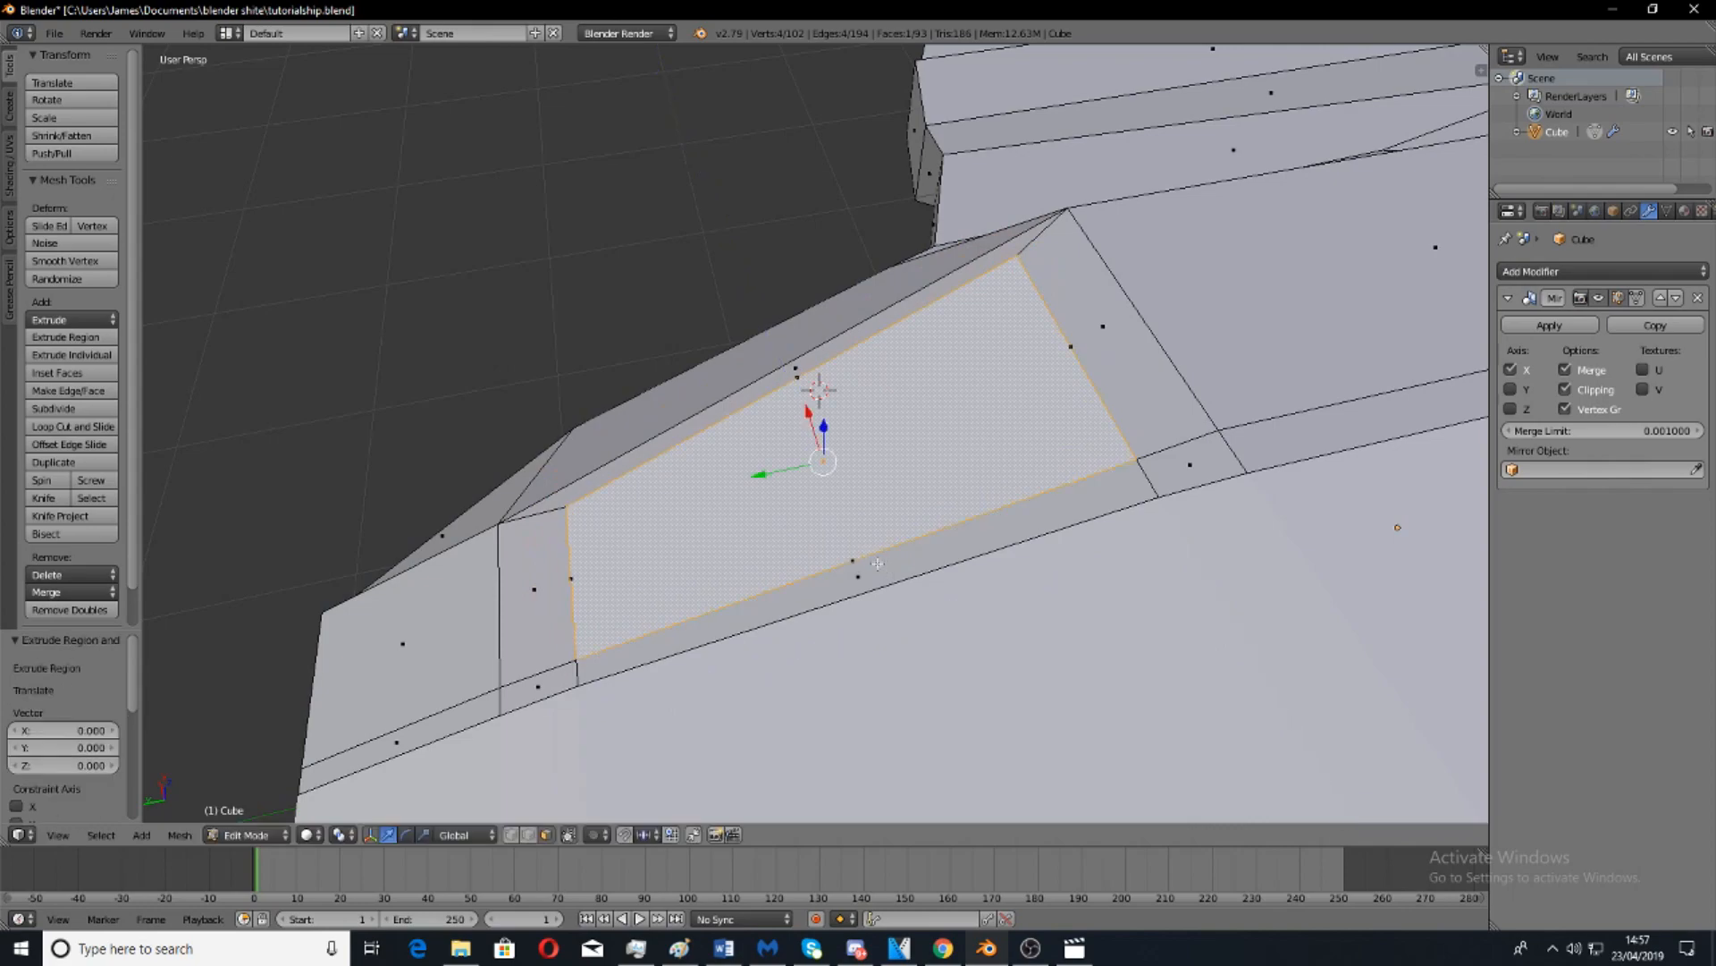
middle_click_drag(903, 565, 1065, 521)
scroll(1065, 521, "up", 4)
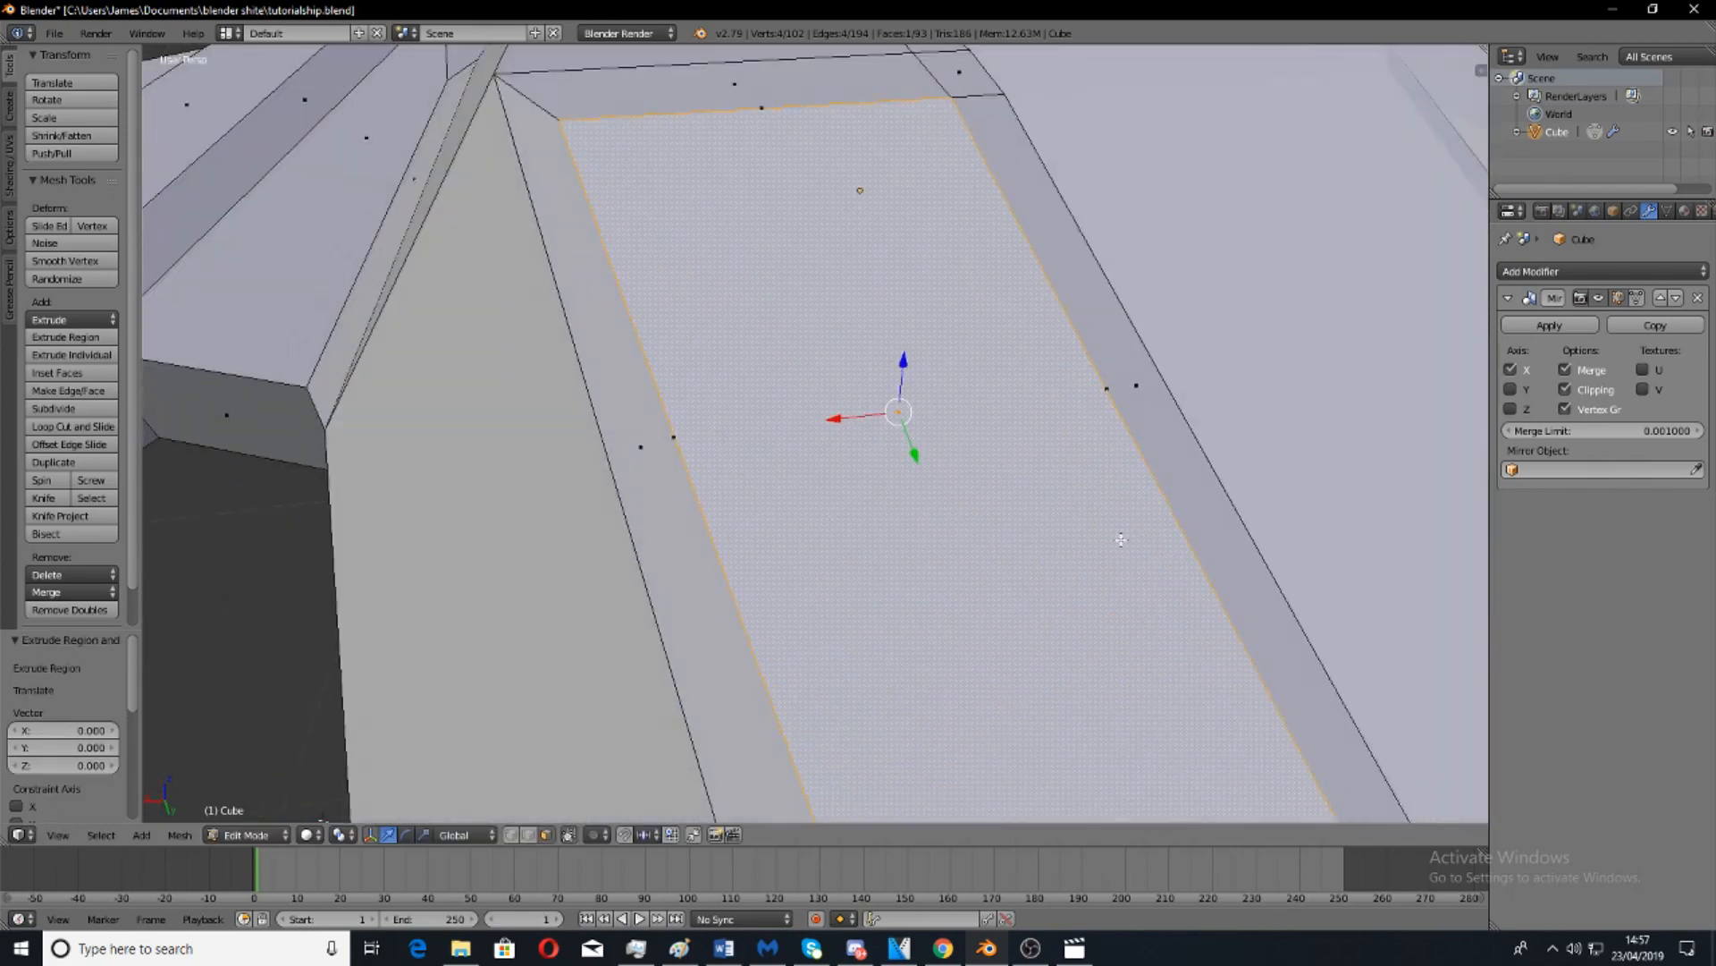
key("s")
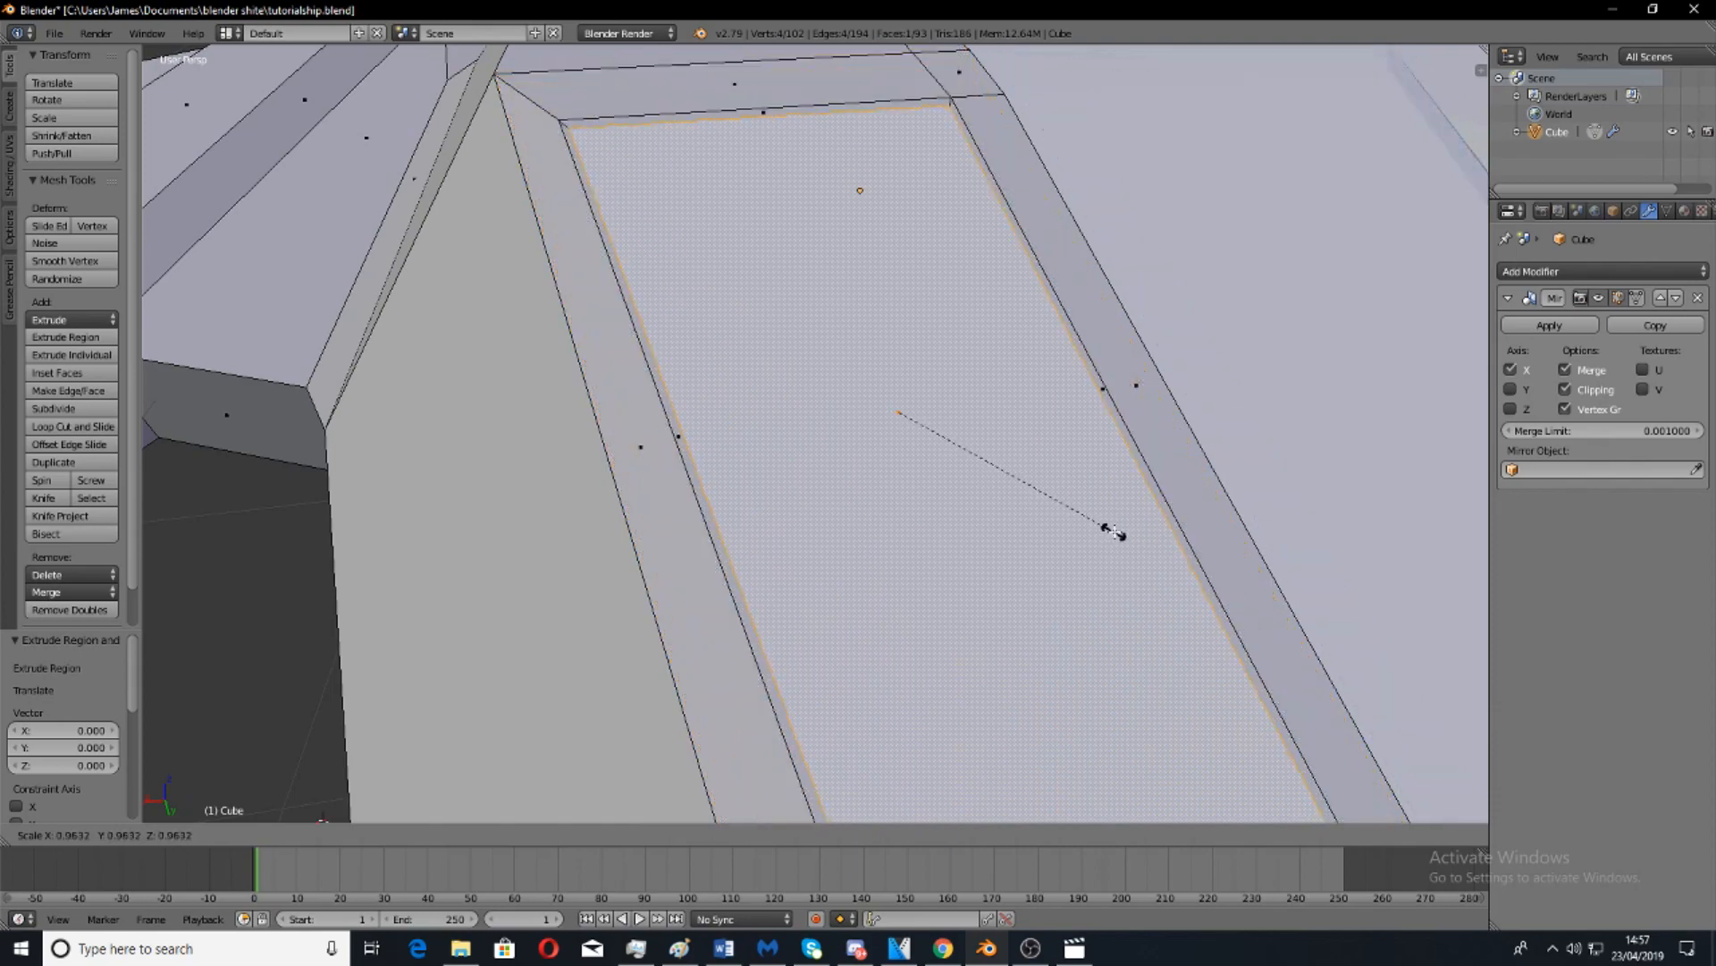
left_click(1111, 531)
middle_click_drag(1110, 531, 892, 396)
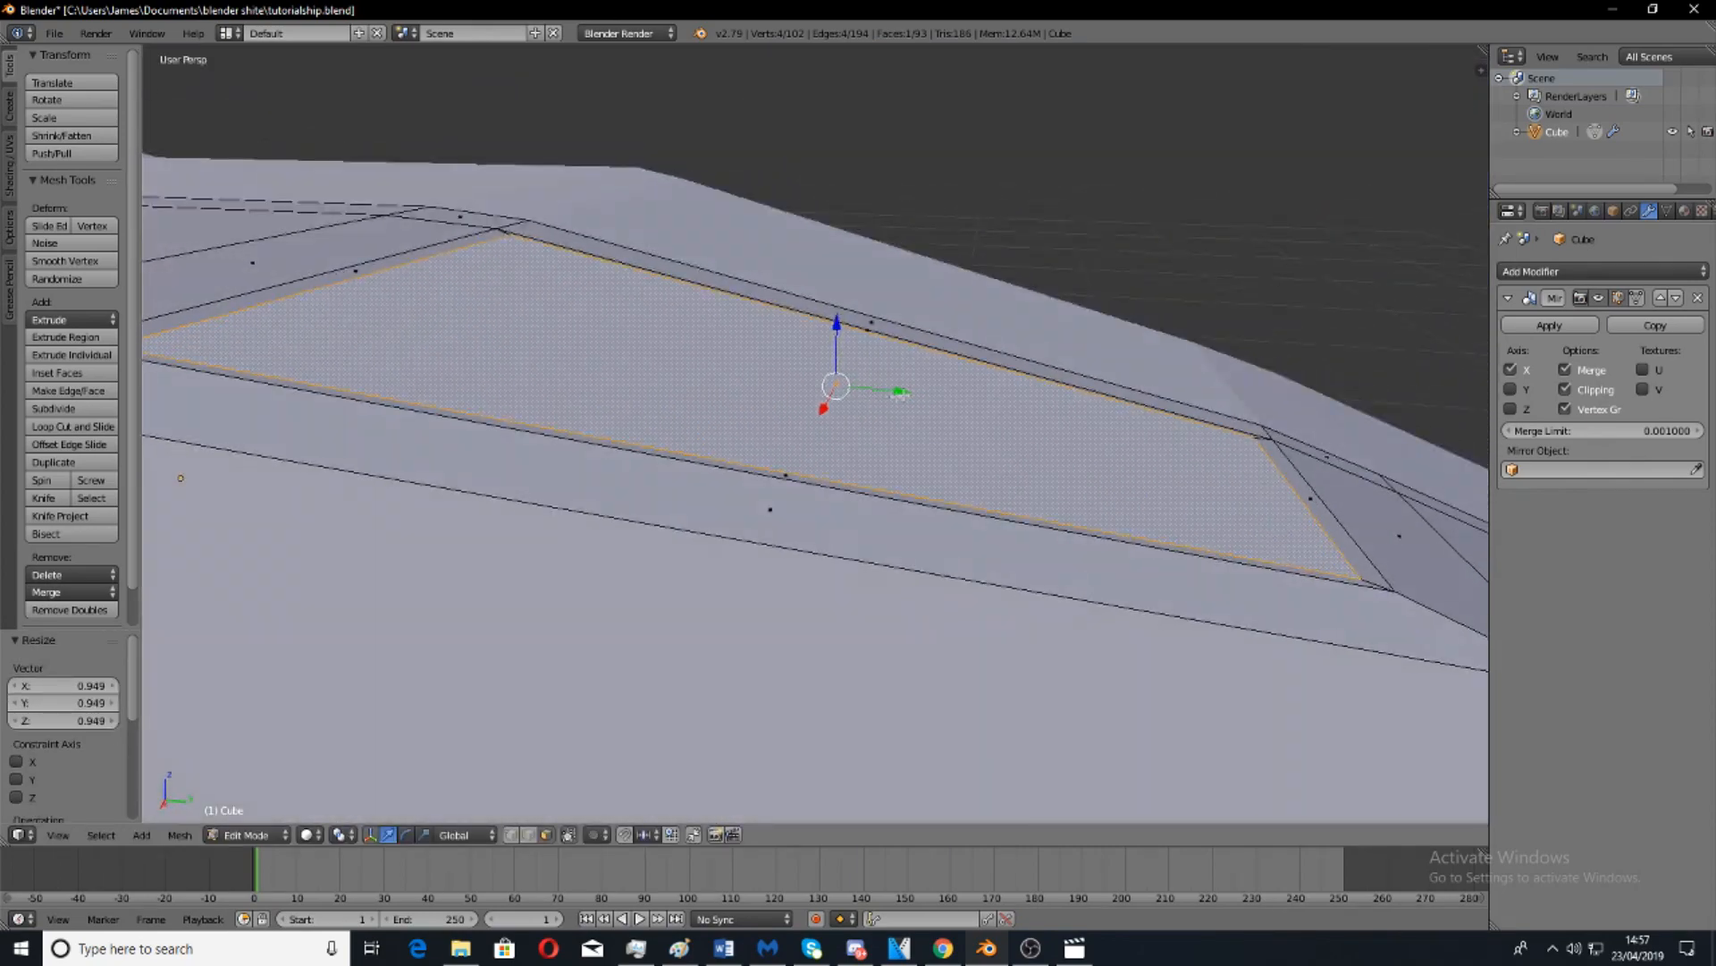
left_click_drag(903, 390, 925, 385)
middle_click_drag(925, 384, 1116, 440)
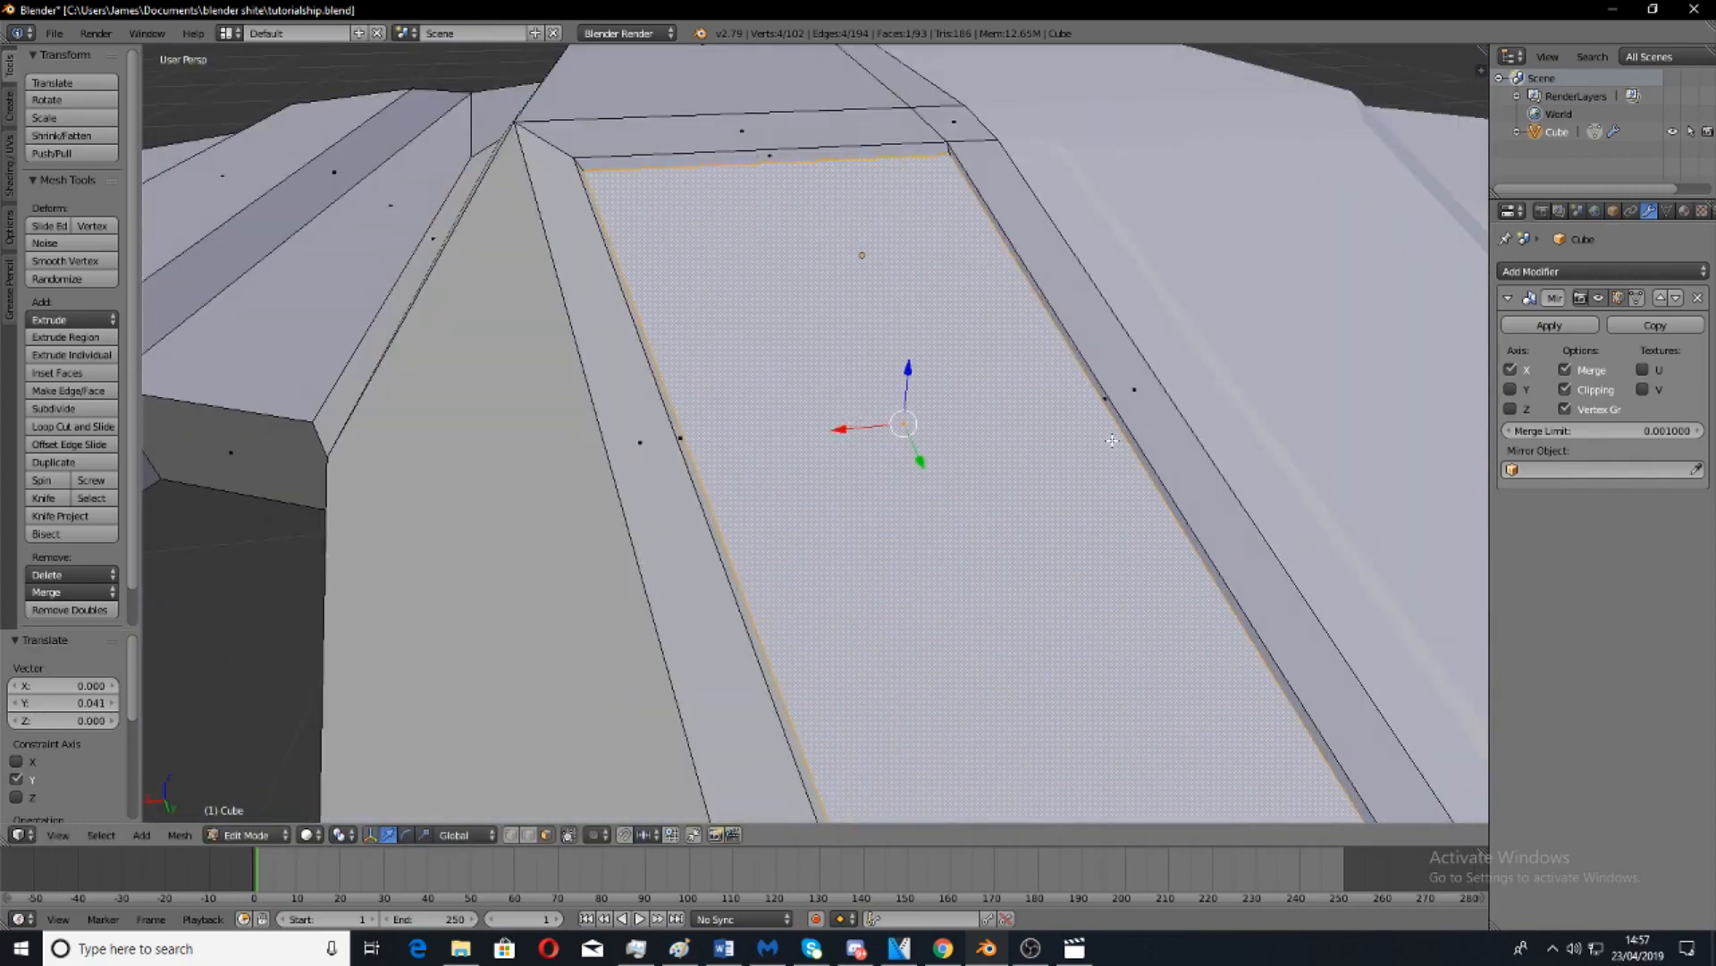
Extrude the window panel face again, scaled to about 0.91, and shift it about -0.026 along Y.
key("e")
key("s")
left_click(1095, 441)
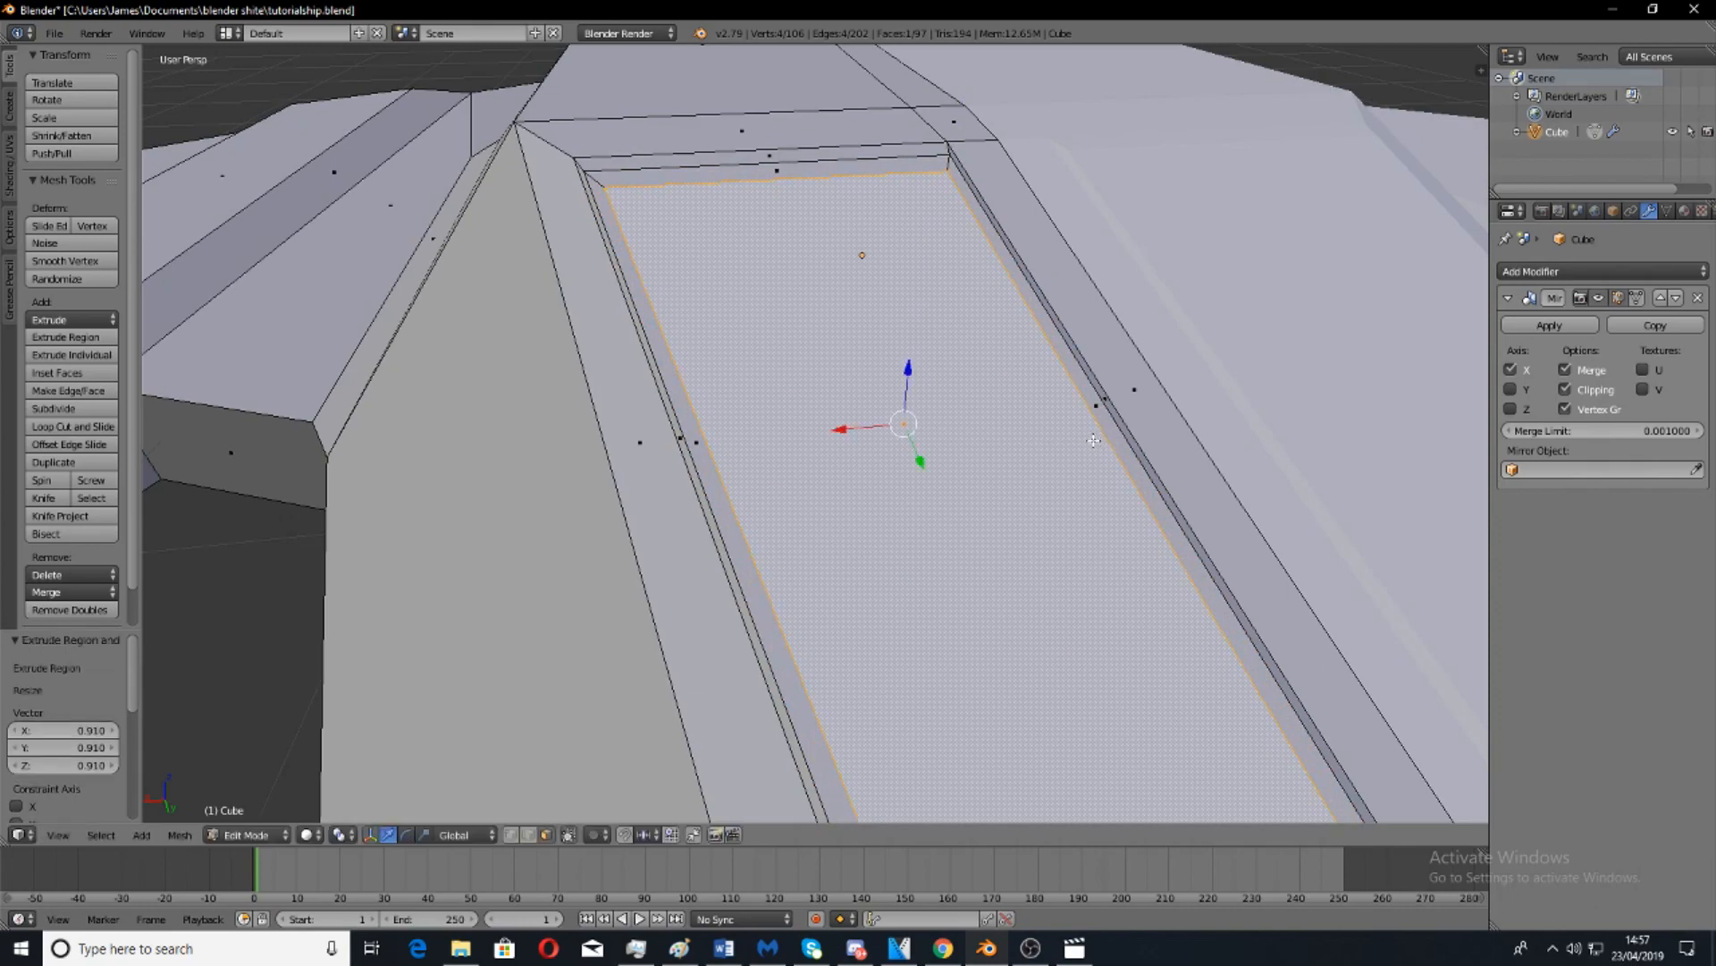
middle_click_drag(1095, 441, 911, 469)
left_click_drag(782, 506, 824, 492)
middle_click_drag(825, 492, 1197, 450)
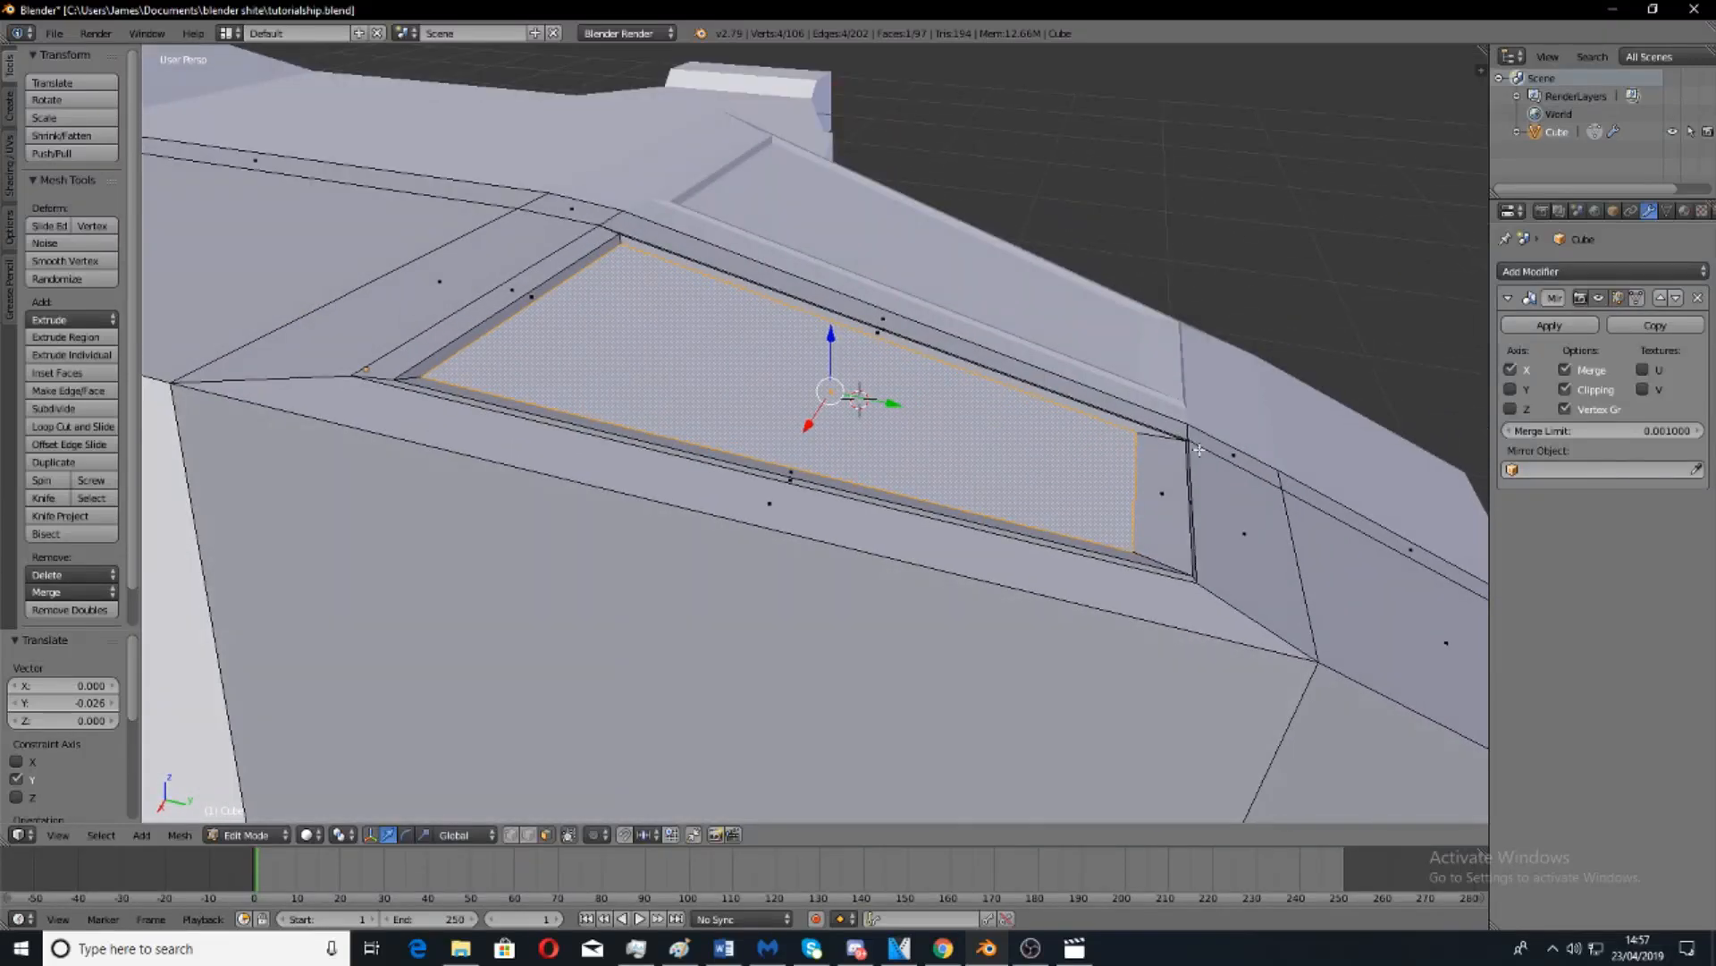
Extrude and scale down the window's inner face once more, and shift it about -0.299 along Y.
key("e")
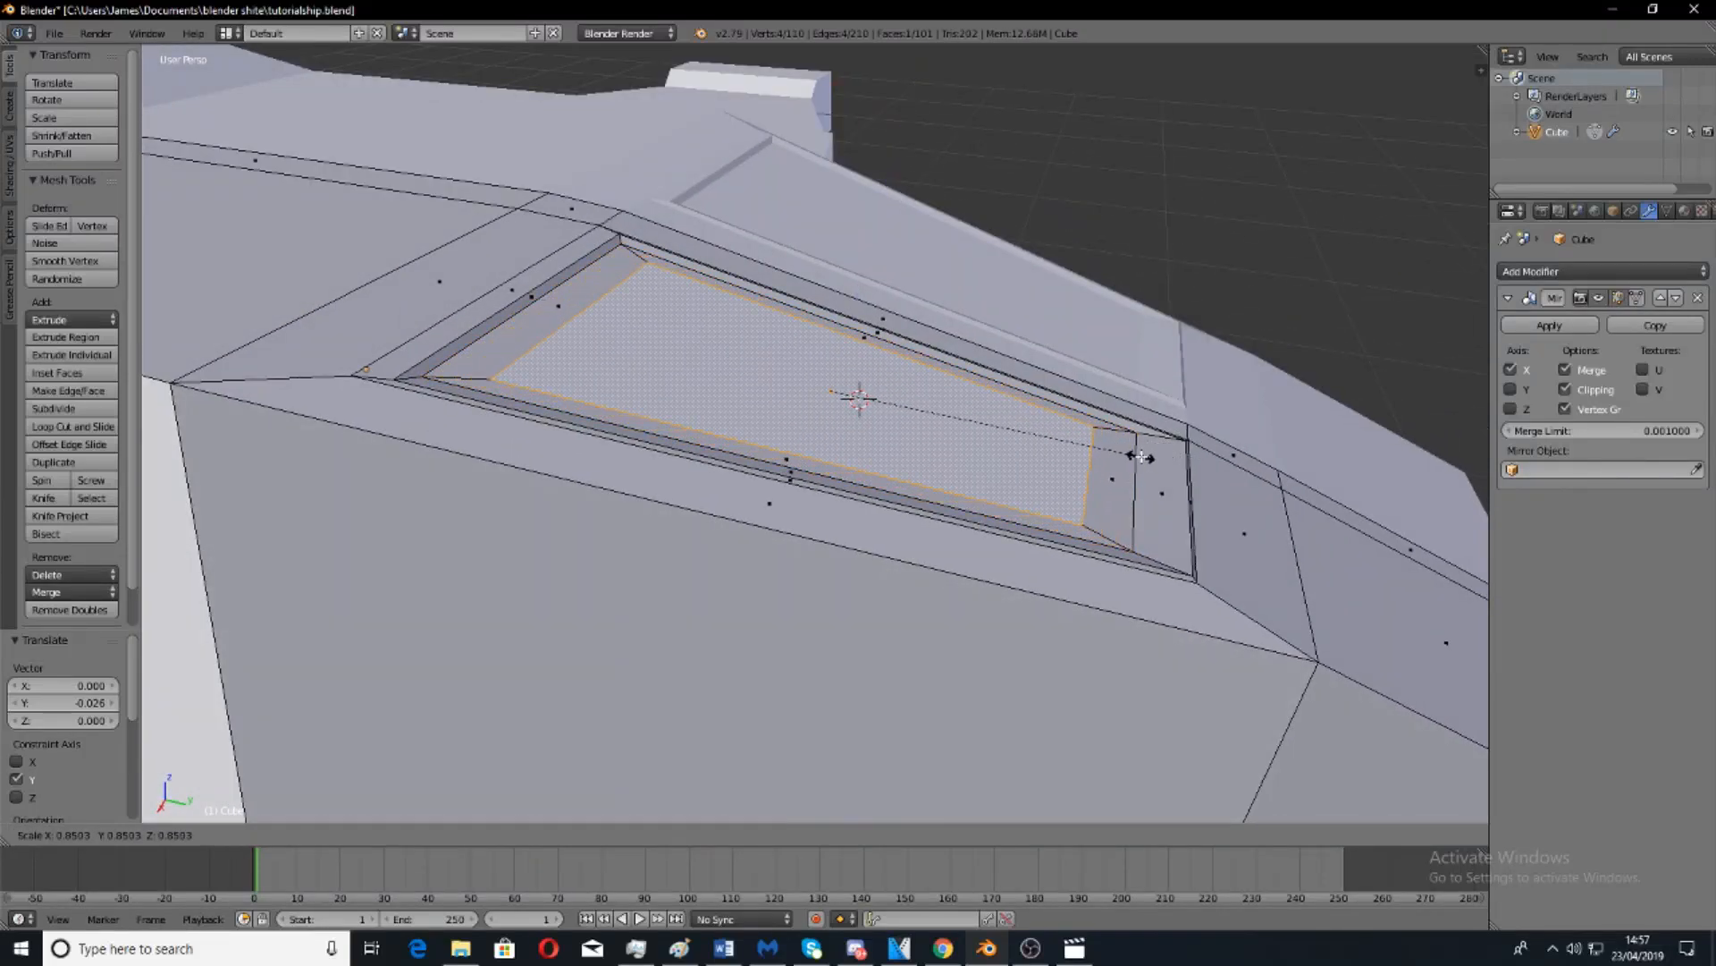
left_click(1160, 456)
left_click_drag(894, 404, 800, 395)
middle_click_drag(805, 392, 767, 361)
Try to bevel the edges around the recessed window's inner face.
scroll(767, 362, "down", 6)
middle_click_drag(875, 398, 764, 439)
scroll(835, 454, "up", 4)
key("ctrl+v")
middle_click_drag(874, 411, 882, 391)
key("ctrl+b")
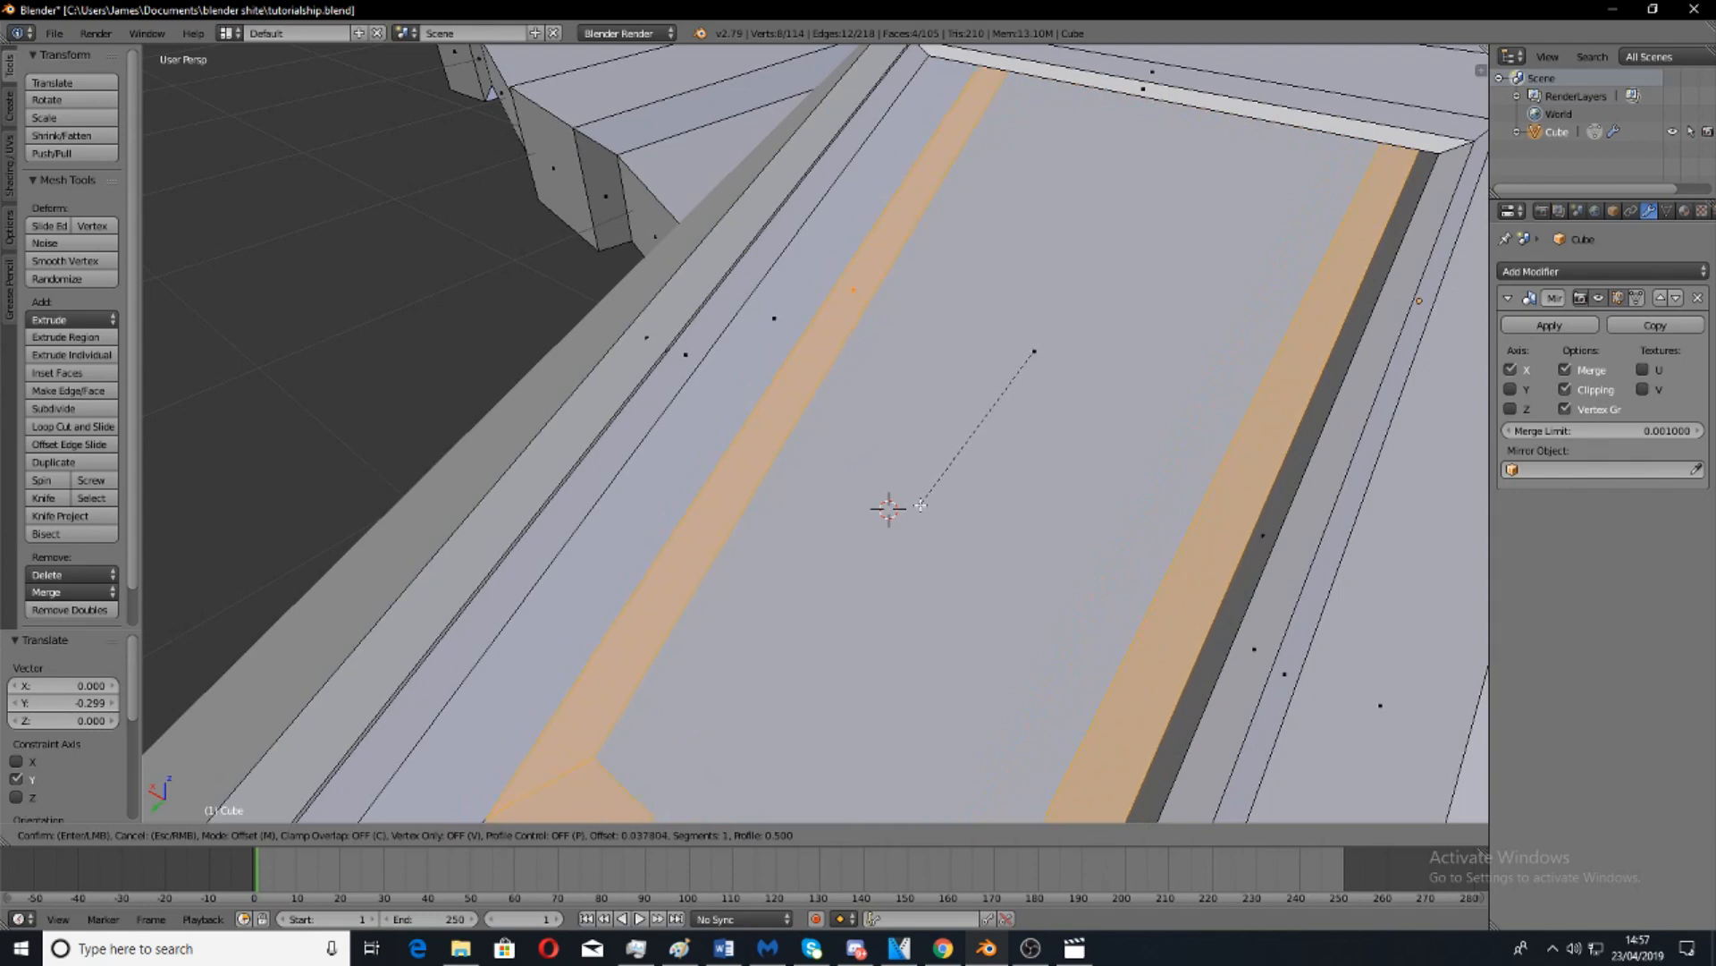
left_click(932, 495)
Adjust the recessed window's inner floor face and scale it down slightly.
middle_click_drag(931, 496, 794, 584)
left_click(689, 689, "alt")
left_click_drag(936, 397, 922, 408)
scroll(922, 409, "down", 5)
key("Tab")
mouse_move(880, 422)
middle_mouse_down()
mouse_move(923, 477)
mouse_move(867, 443)
middle_mouse_up()
key("Tab")
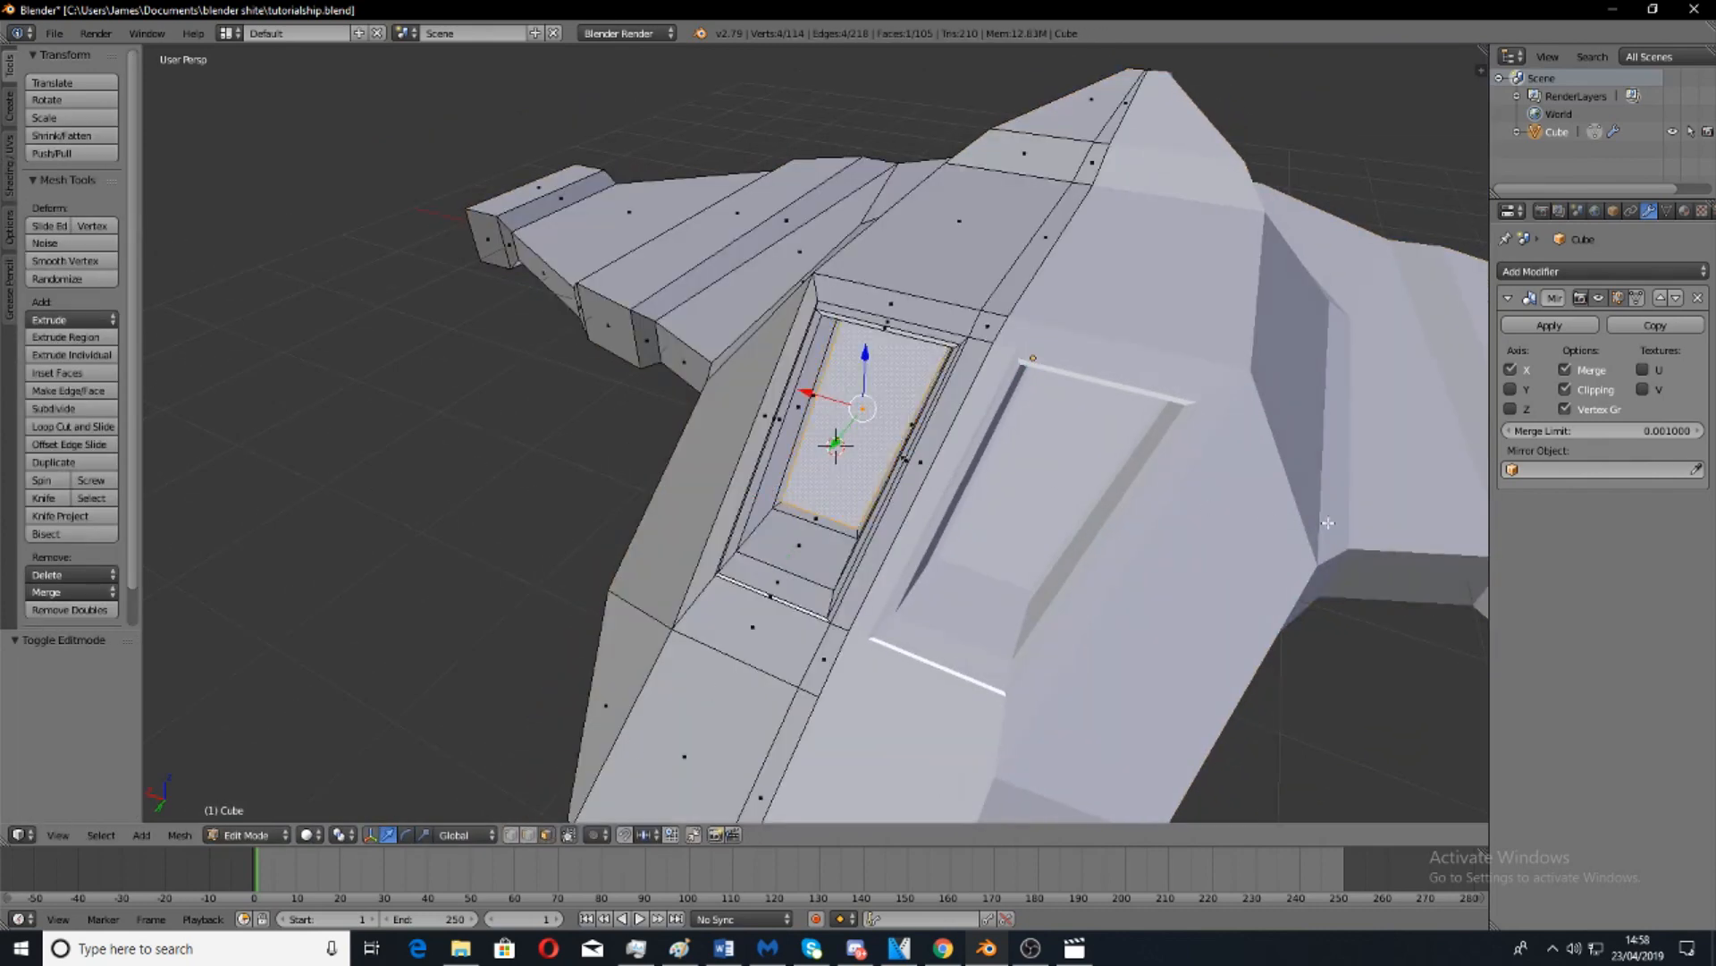
key("s")
left_click(1312, 521)
Examine the mirrored recessed windows and the surrounding hull from several angles.
key("Tab")
middle_click_drag(1153, 519, 747, 506)
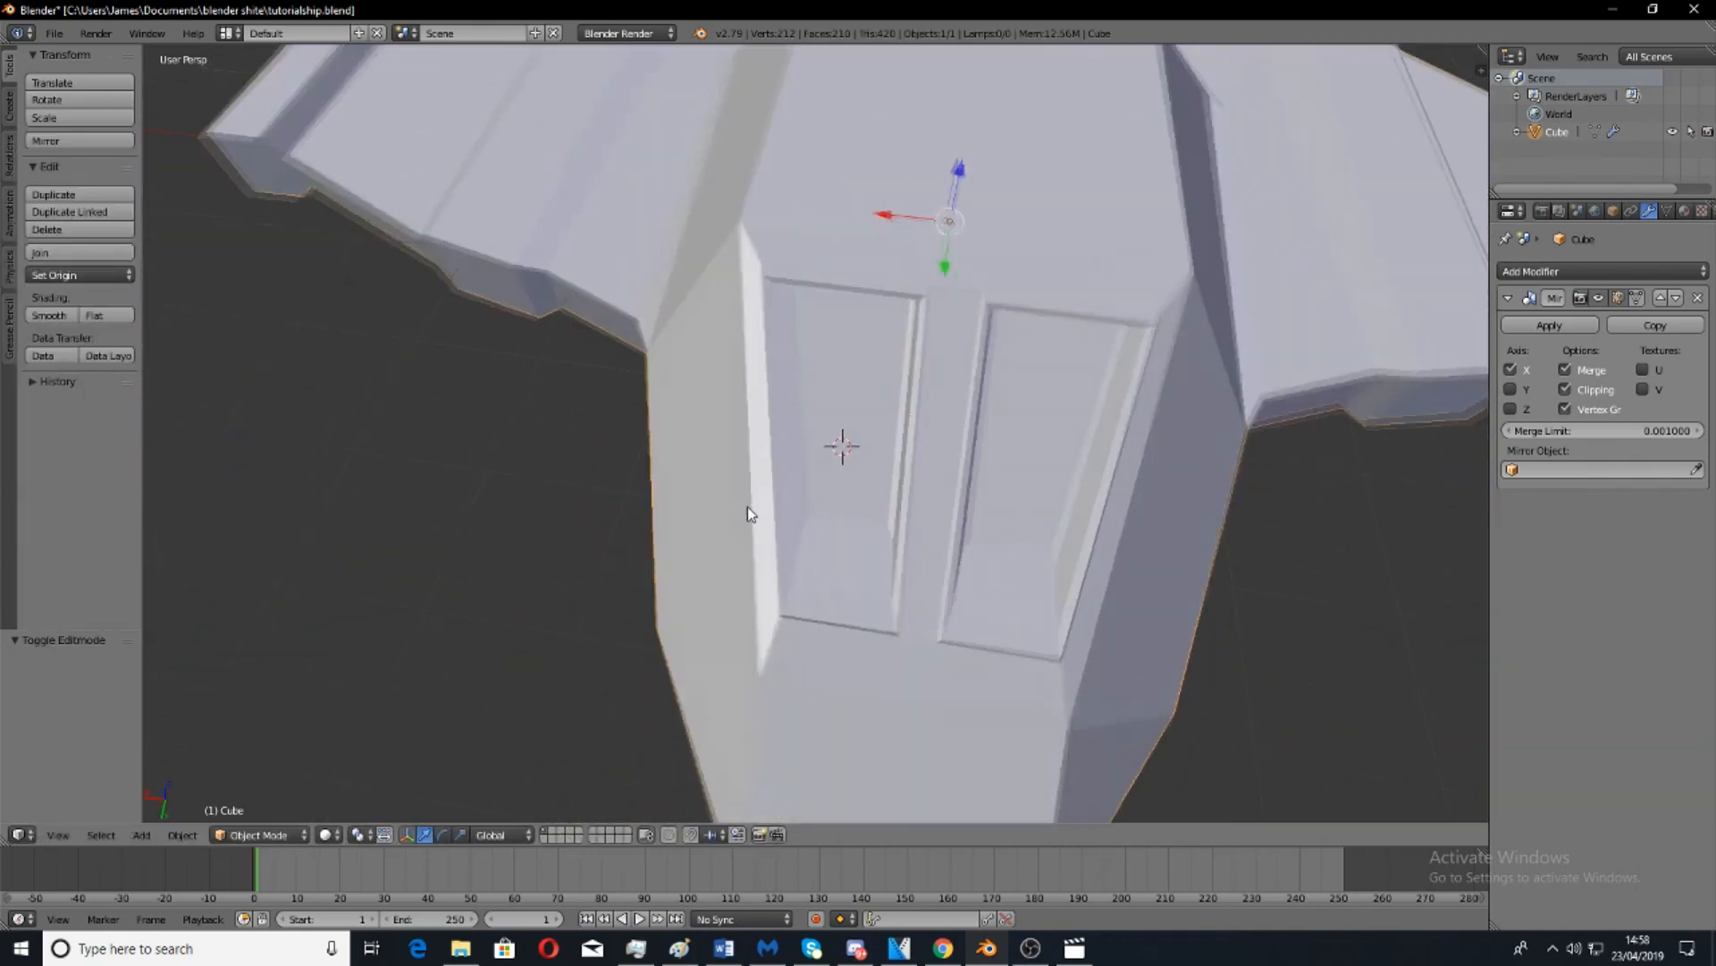
middle_click_drag(912, 474, 795, 462)
key("Tab")
right_click(517, 415)
scroll(737, 506, "down", 5)
middle_click_drag(1054, 349, 1021, 548)
key("Tab")
scroll(978, 476, "down", 4)
scroll(915, 605, "down", 4)
Extrude the nose's side face, scale it to about 0.608 and edge-slide the inner face by about -0.086.
key("Tab")
scroll(974, 435, "down", 2)
scroll(974, 435, "up", 4)
scroll(872, 544, "up", 3)
scroll(872, 544, "down", 2)
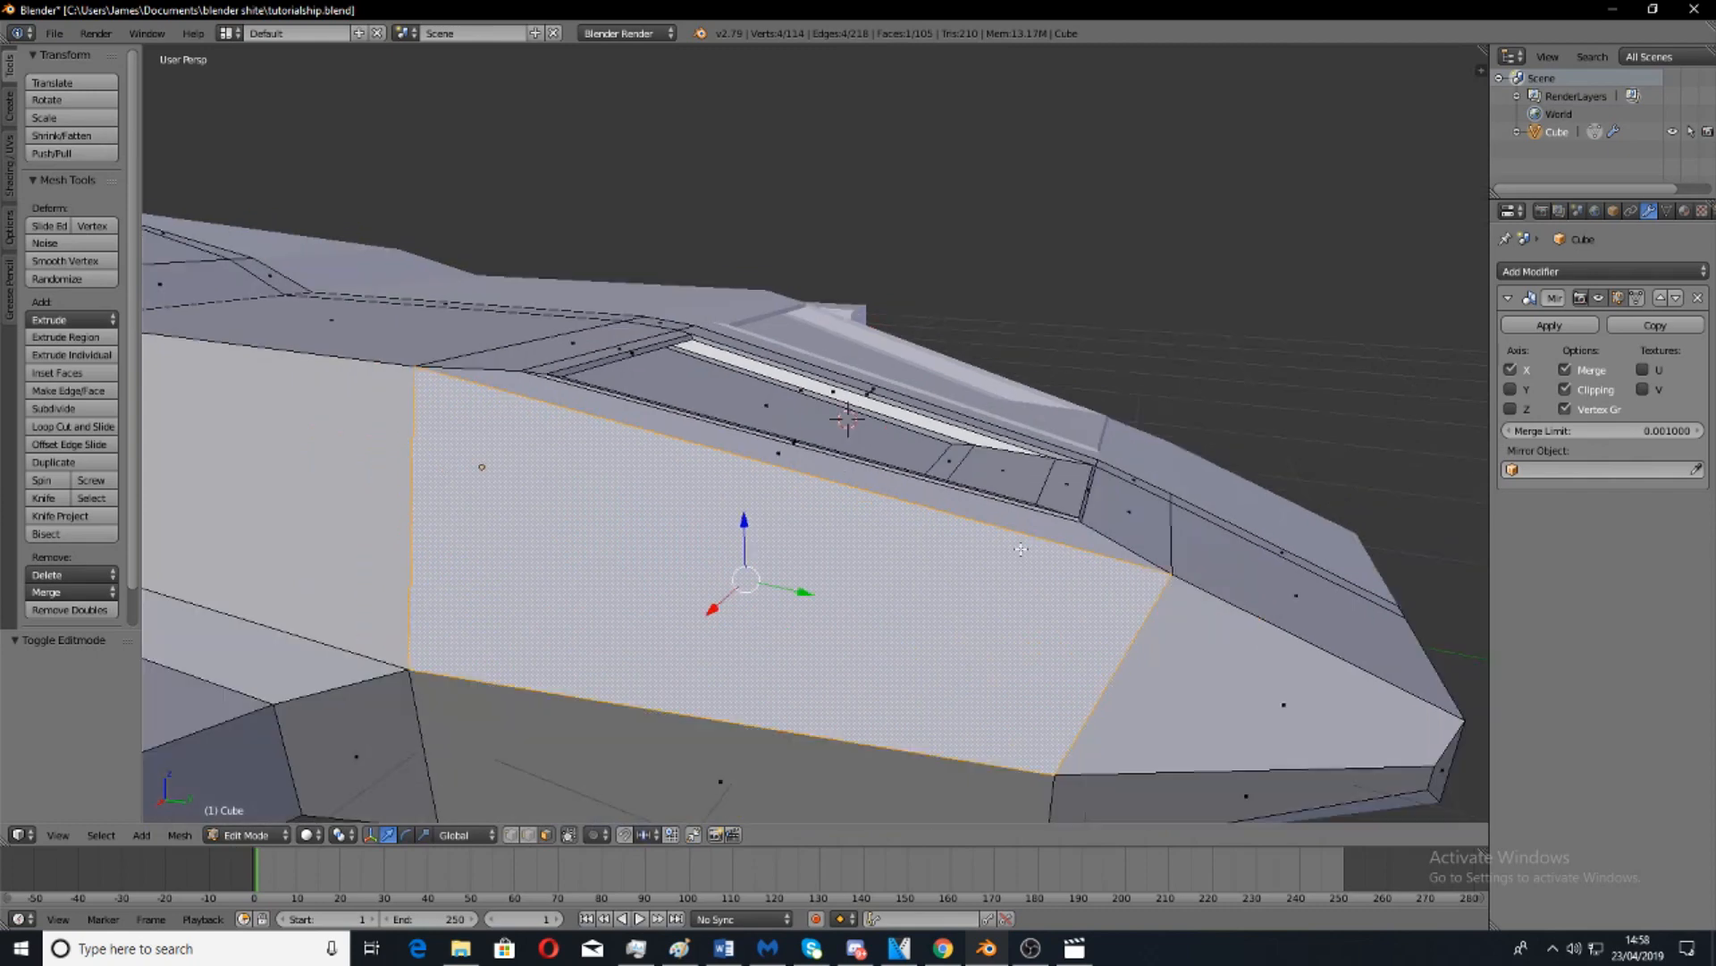
key("e")
key("s")
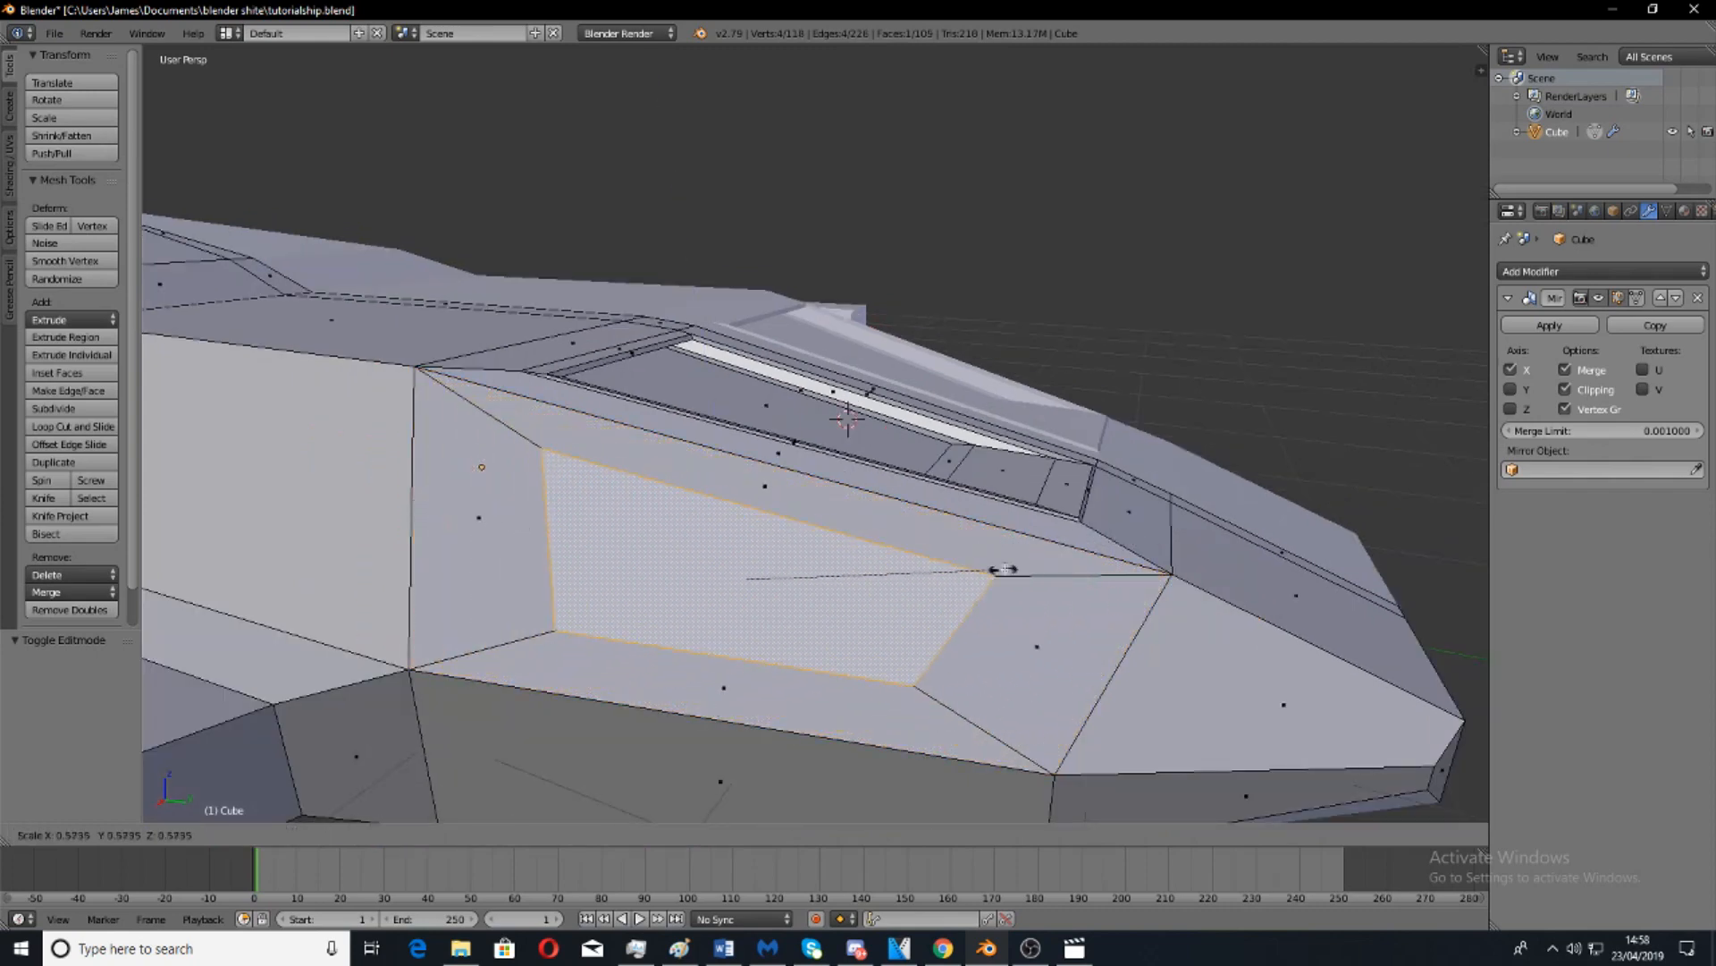
left_click(1017, 569)
key("g")
key("g")
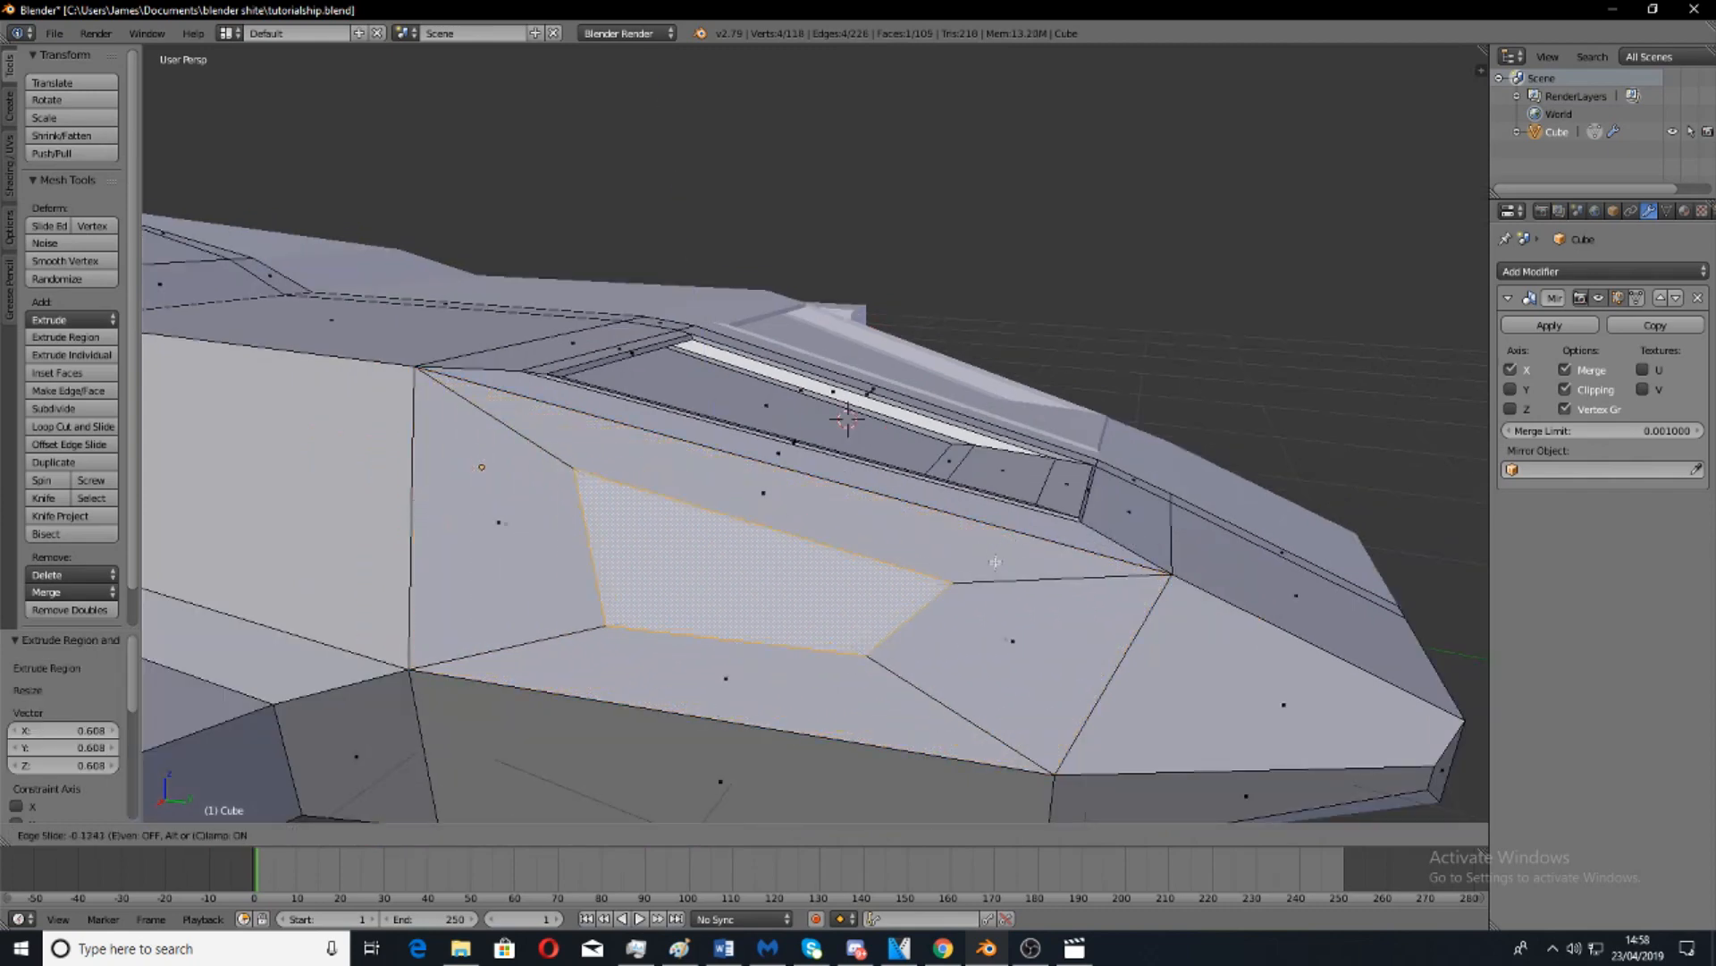
left_click(818, 555)
middle_click_drag(896, 496, 713, 474)
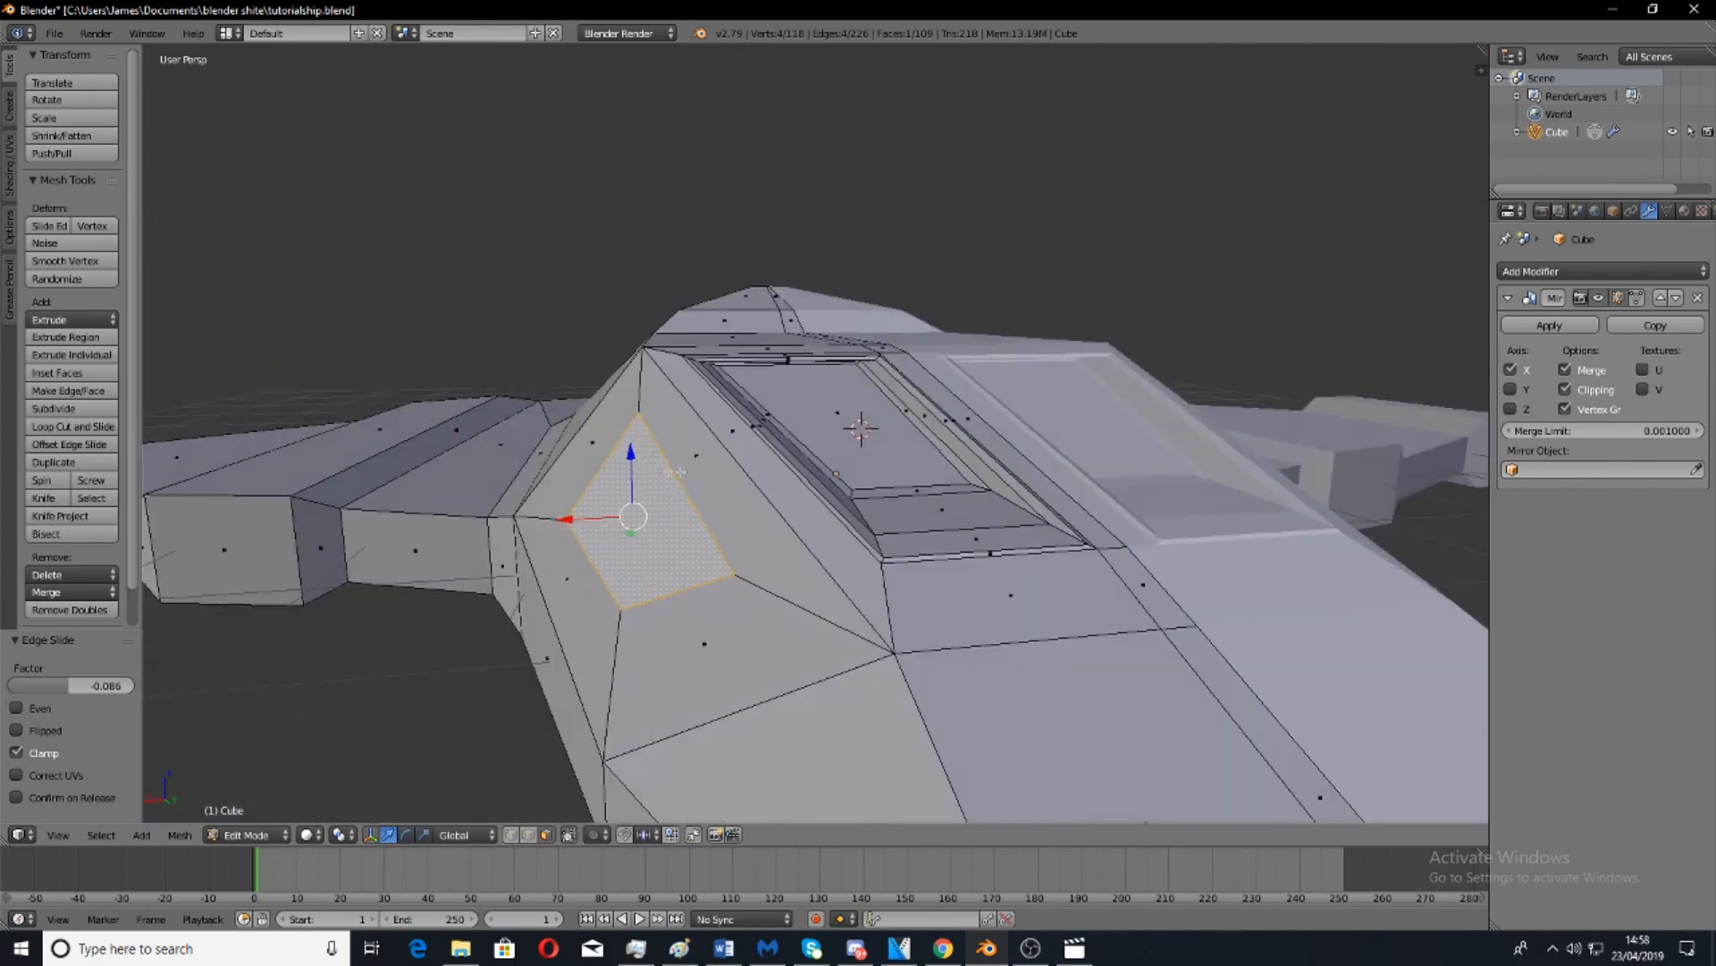
Raise the inner side face slightly, shift it about -0.033 along X and rotate it around the Y axis.
left_click_drag(631, 460, 631, 441)
left_click_drag(570, 498, 578, 498)
middle_click_drag(889, 497, 902, 540)
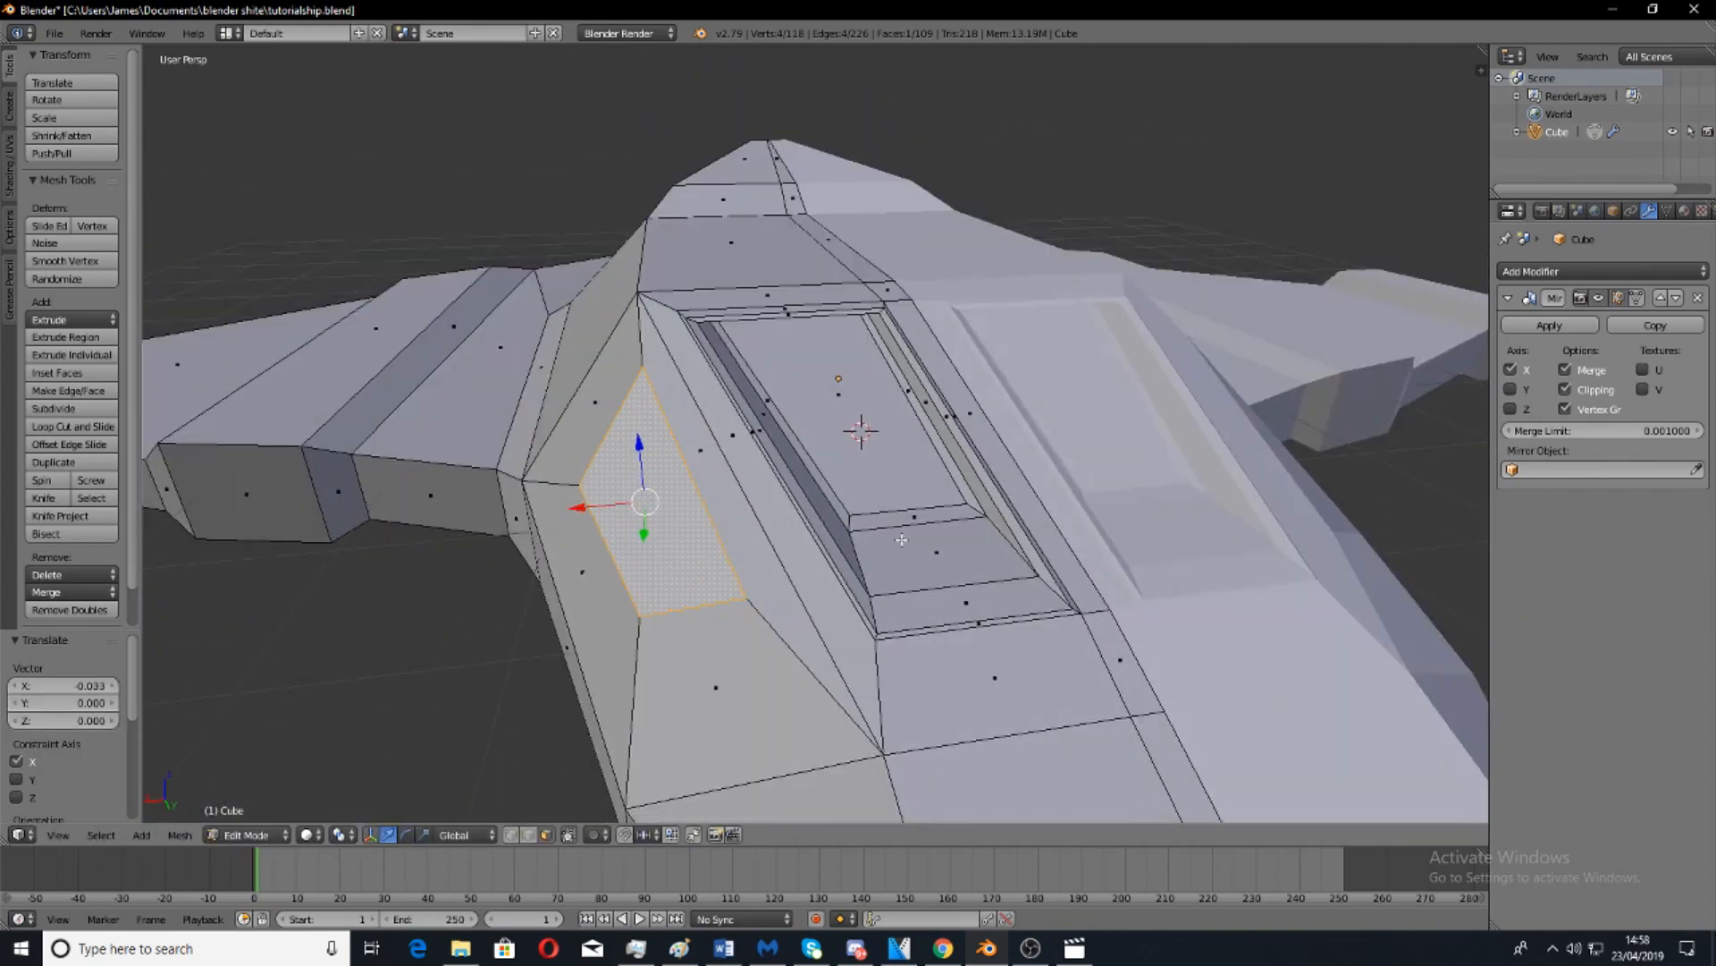
key("r")
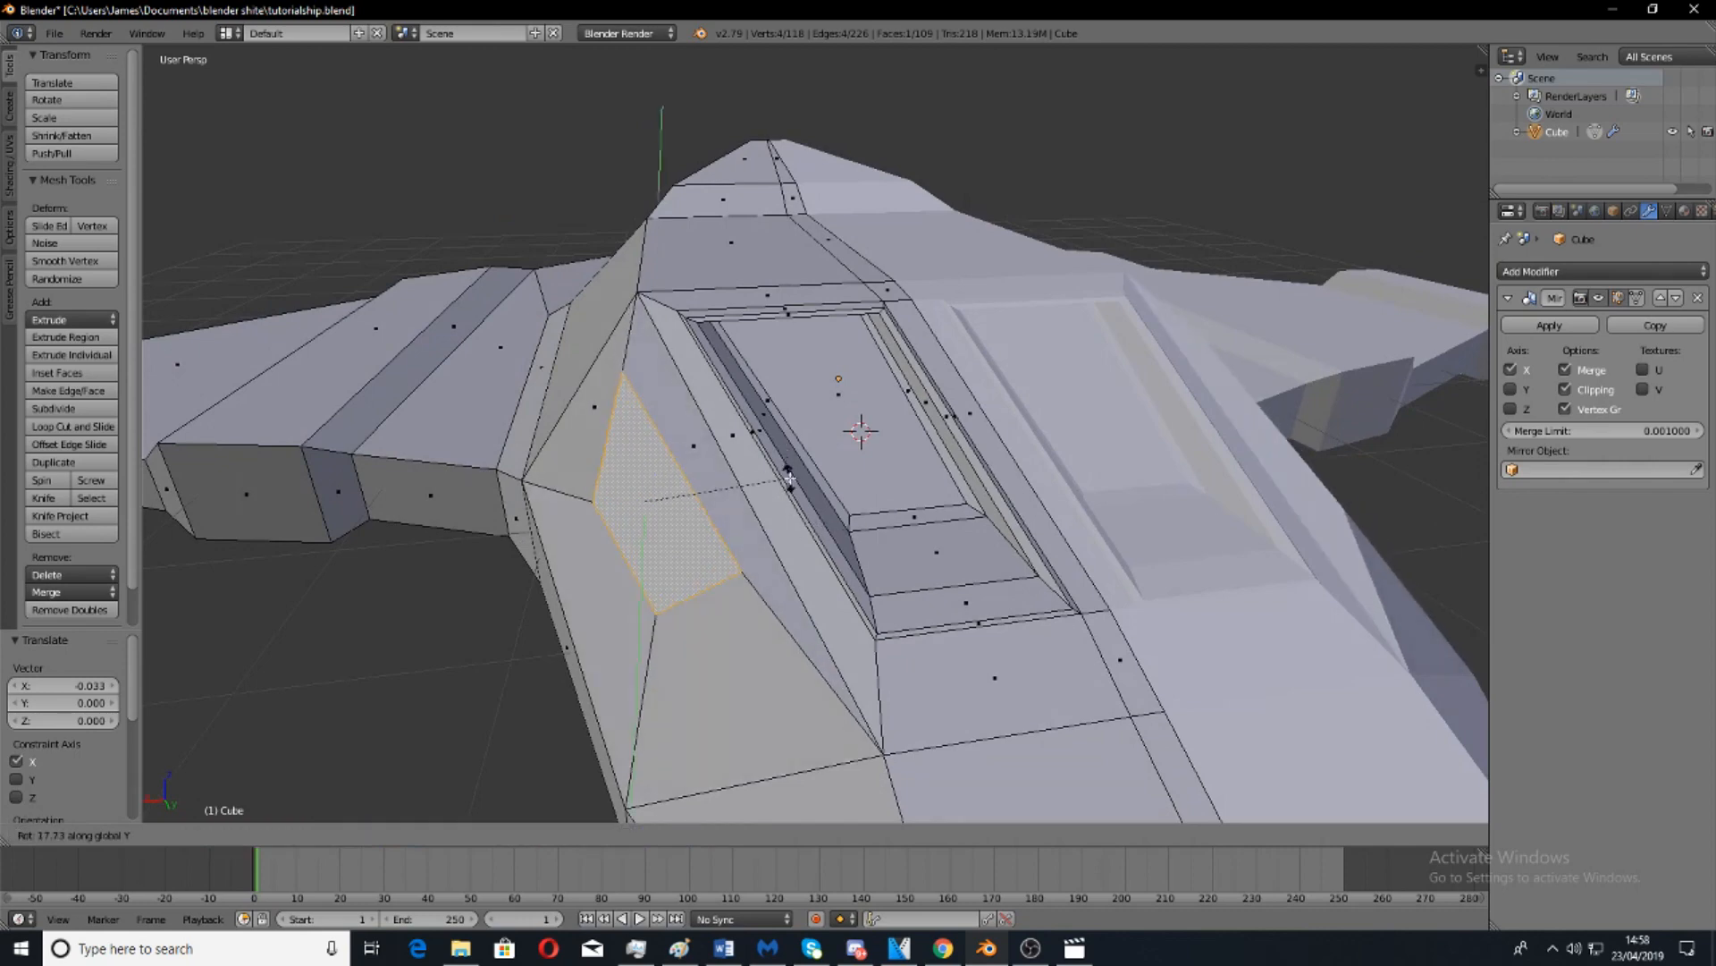
left_click(784, 496)
Extrude the inner side face in place, scale it to about 0.924 and move it about 0.024 along X.
key("Tab")
middle_click_drag(784, 496, 1099, 501)
key("Tab")
scroll(699, 490, "up", 2)
key("e")
right_click(1038, 482)
key("s")
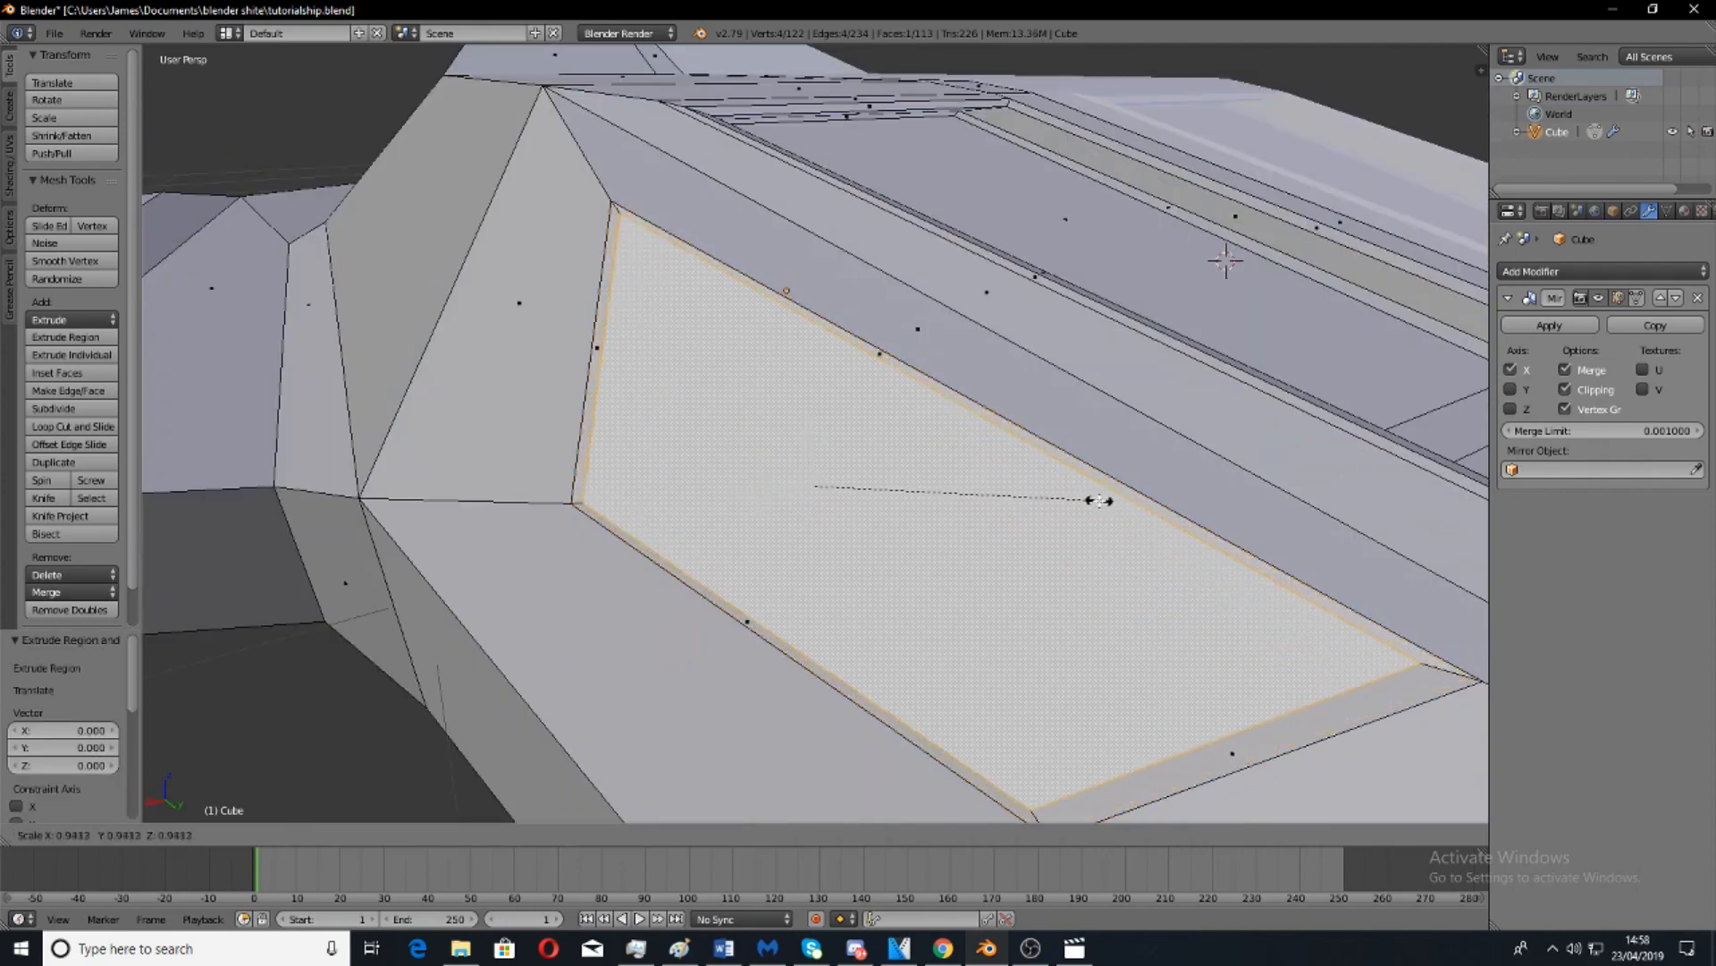
left_click(1093, 501)
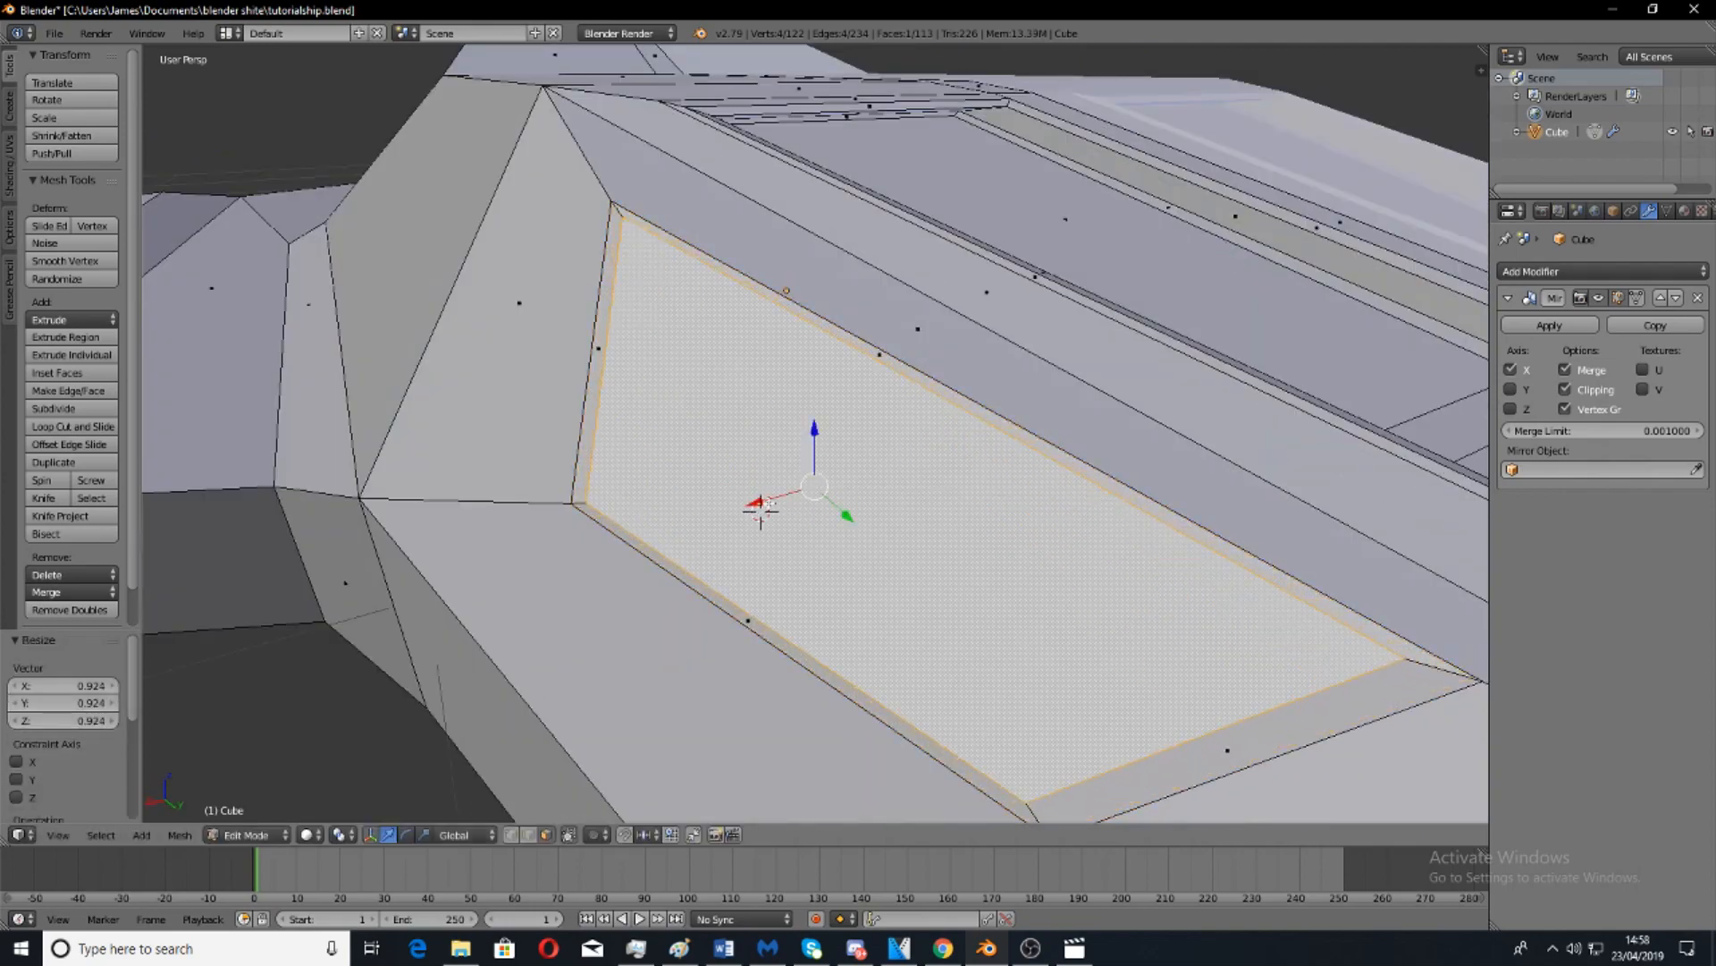
left_click_drag(761, 508, 759, 508)
right_click(759, 508)
Extrude and scale down the side window's inner face twice, using about 0.925 for the second inset.
key("e")
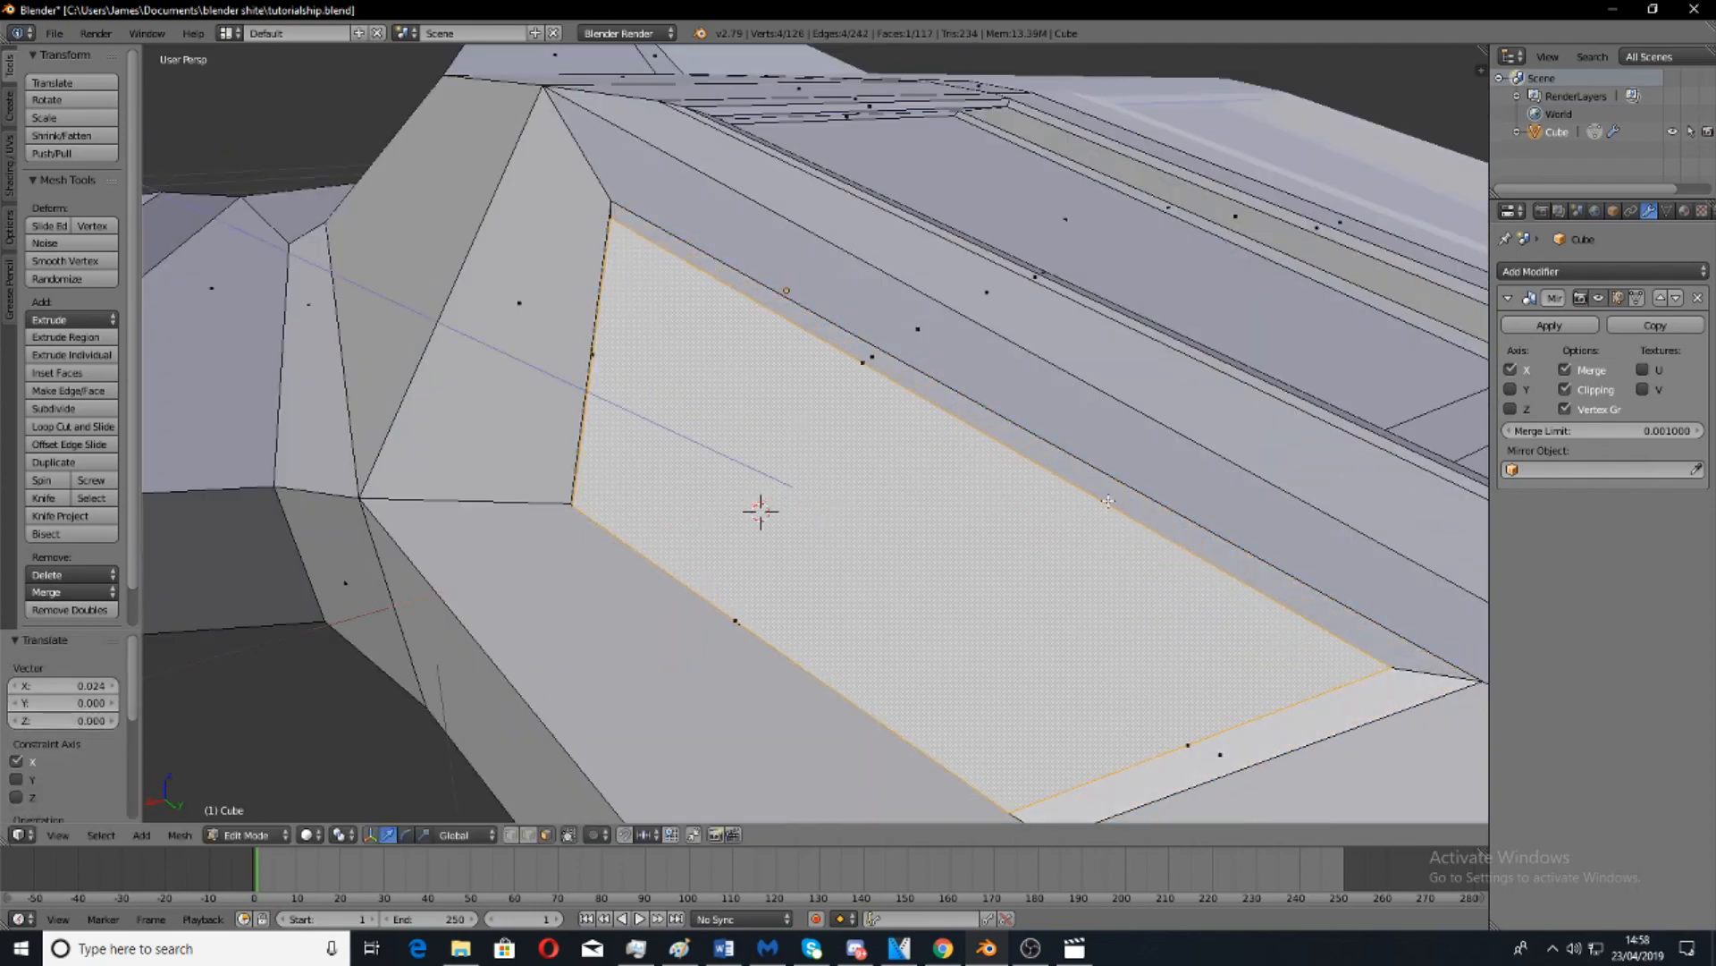
key("s")
left_click(1074, 497)
key("e")
key("s")
left_click(870, 504)
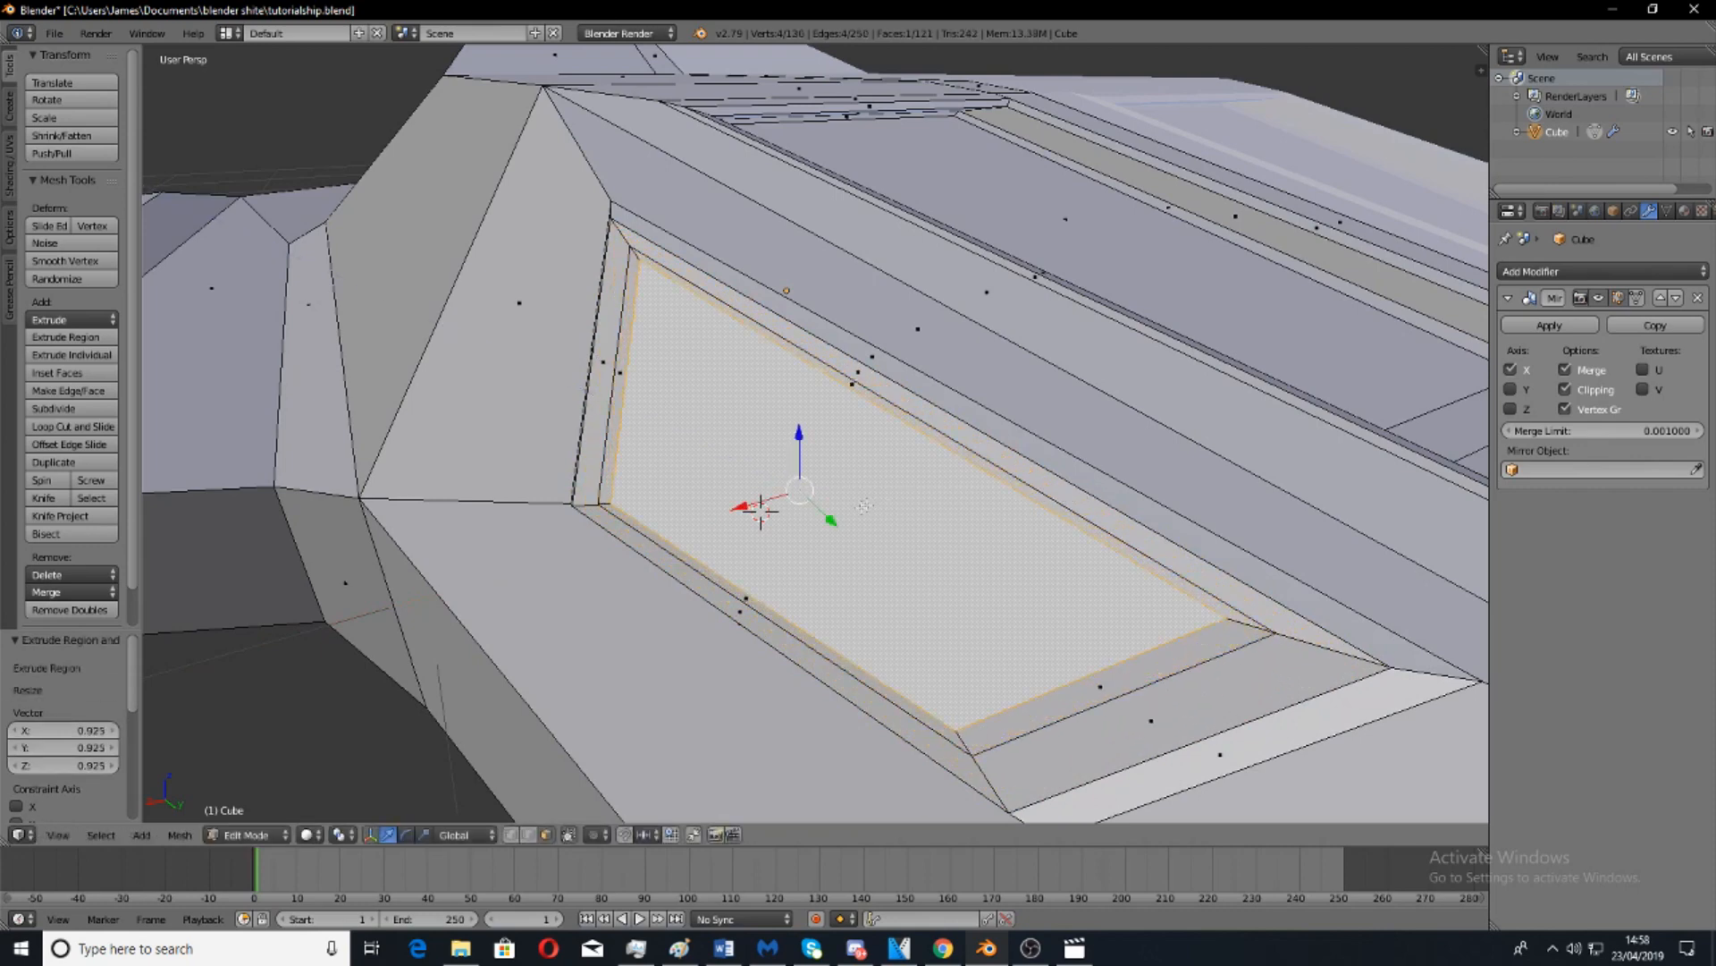
Extrude the side window's inner face again, scale it to about 0.924 and push it into the hull along X.
key("e")
key("s")
left_click(1019, 517)
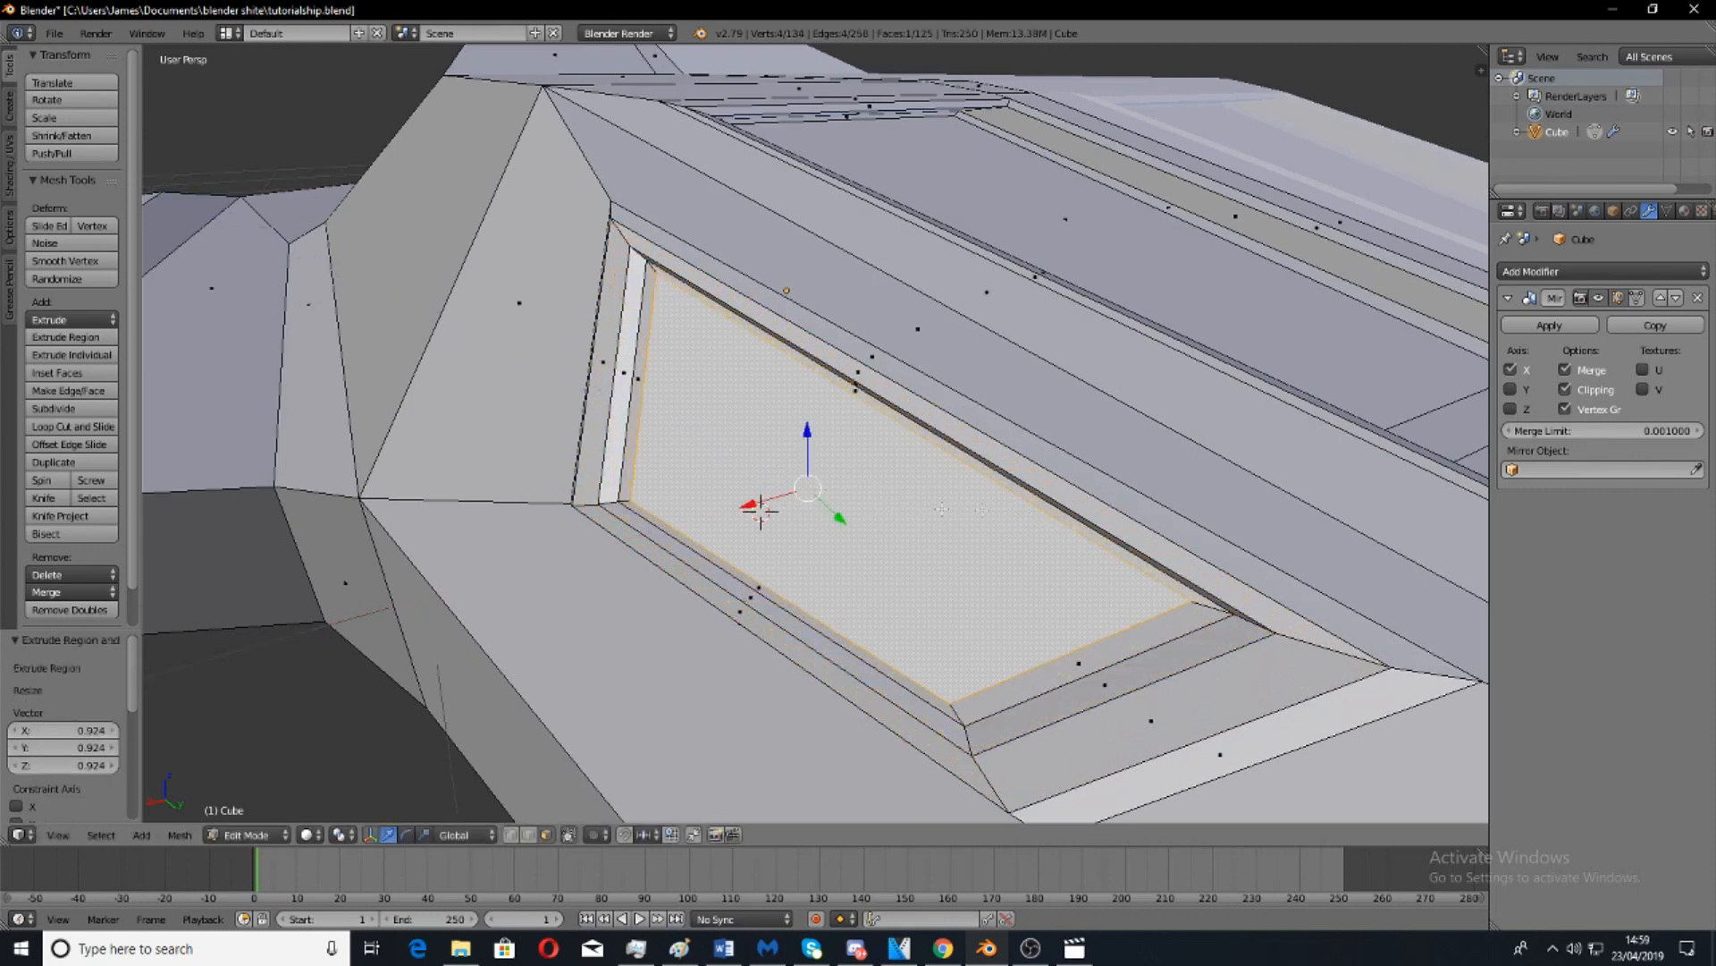
left_click_drag(749, 504, 780, 493)
Examine the recessed side window and the whole ship from several angles.
scroll(787, 491, "down", 5)
key("Tab")
middle_click_drag(805, 481, 914, 512)
scroll(913, 510, "up", 3)
middle_click_drag(533, 473, 569, 415)
scroll(549, 422, "up", 3)
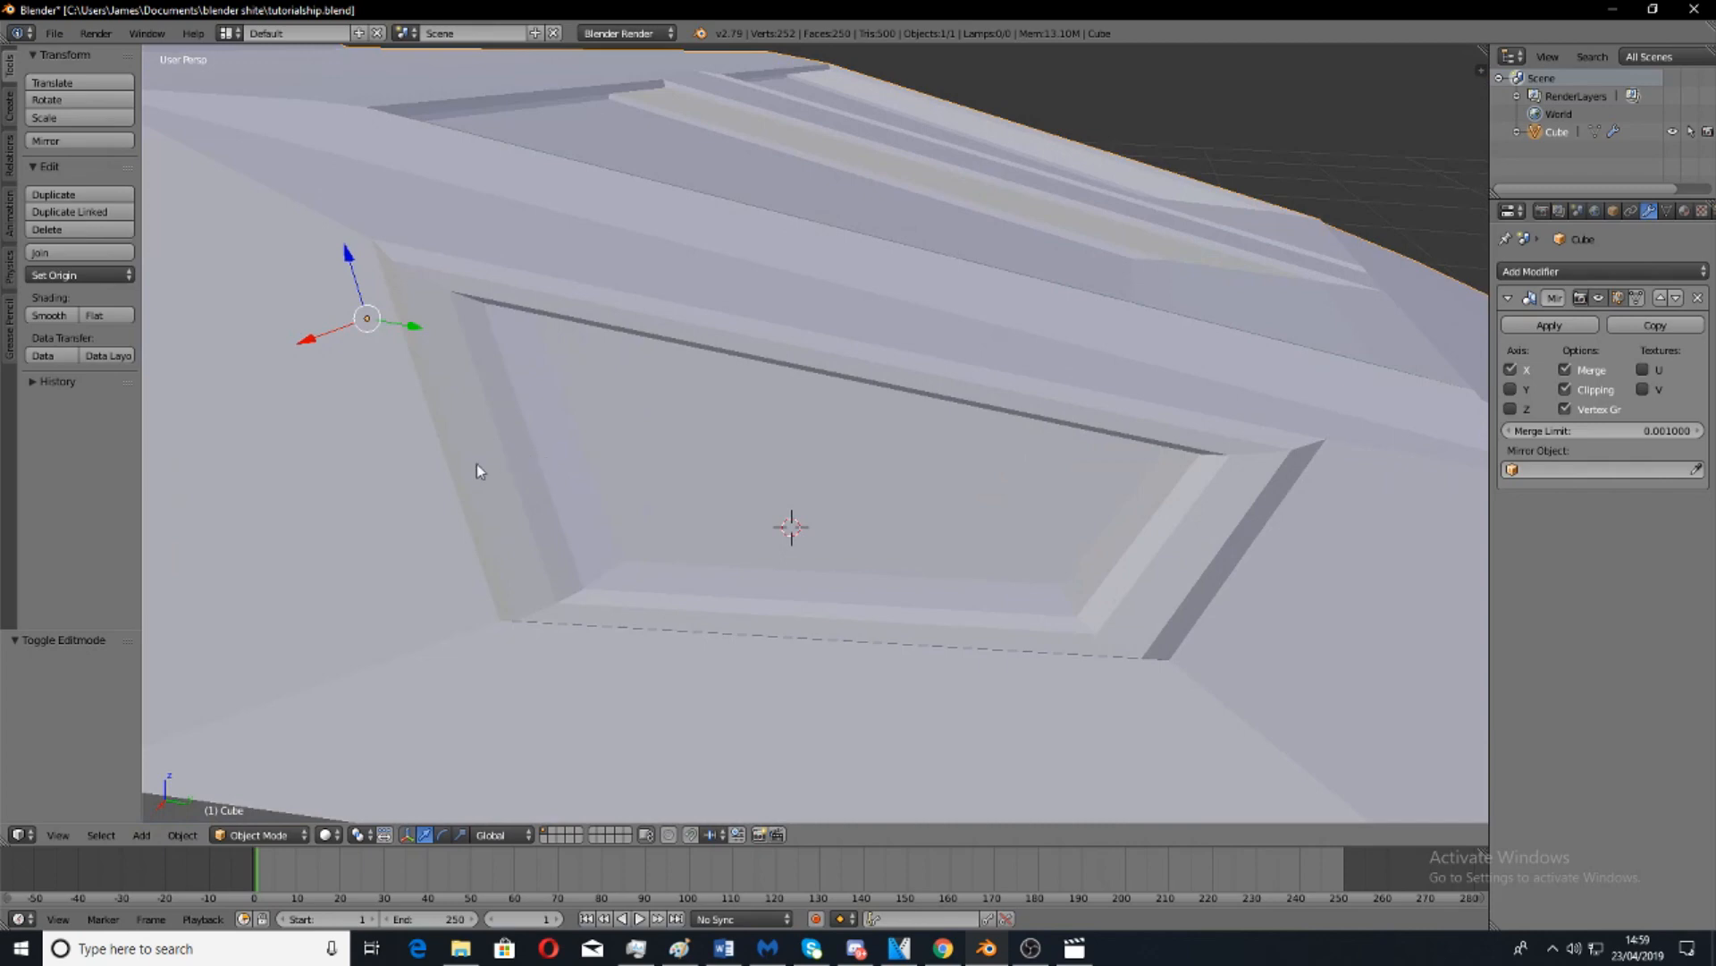
scroll(840, 379, "down", 5)
middle_click_drag(840, 379, 760, 505)
scroll(674, 497, "up", 4)
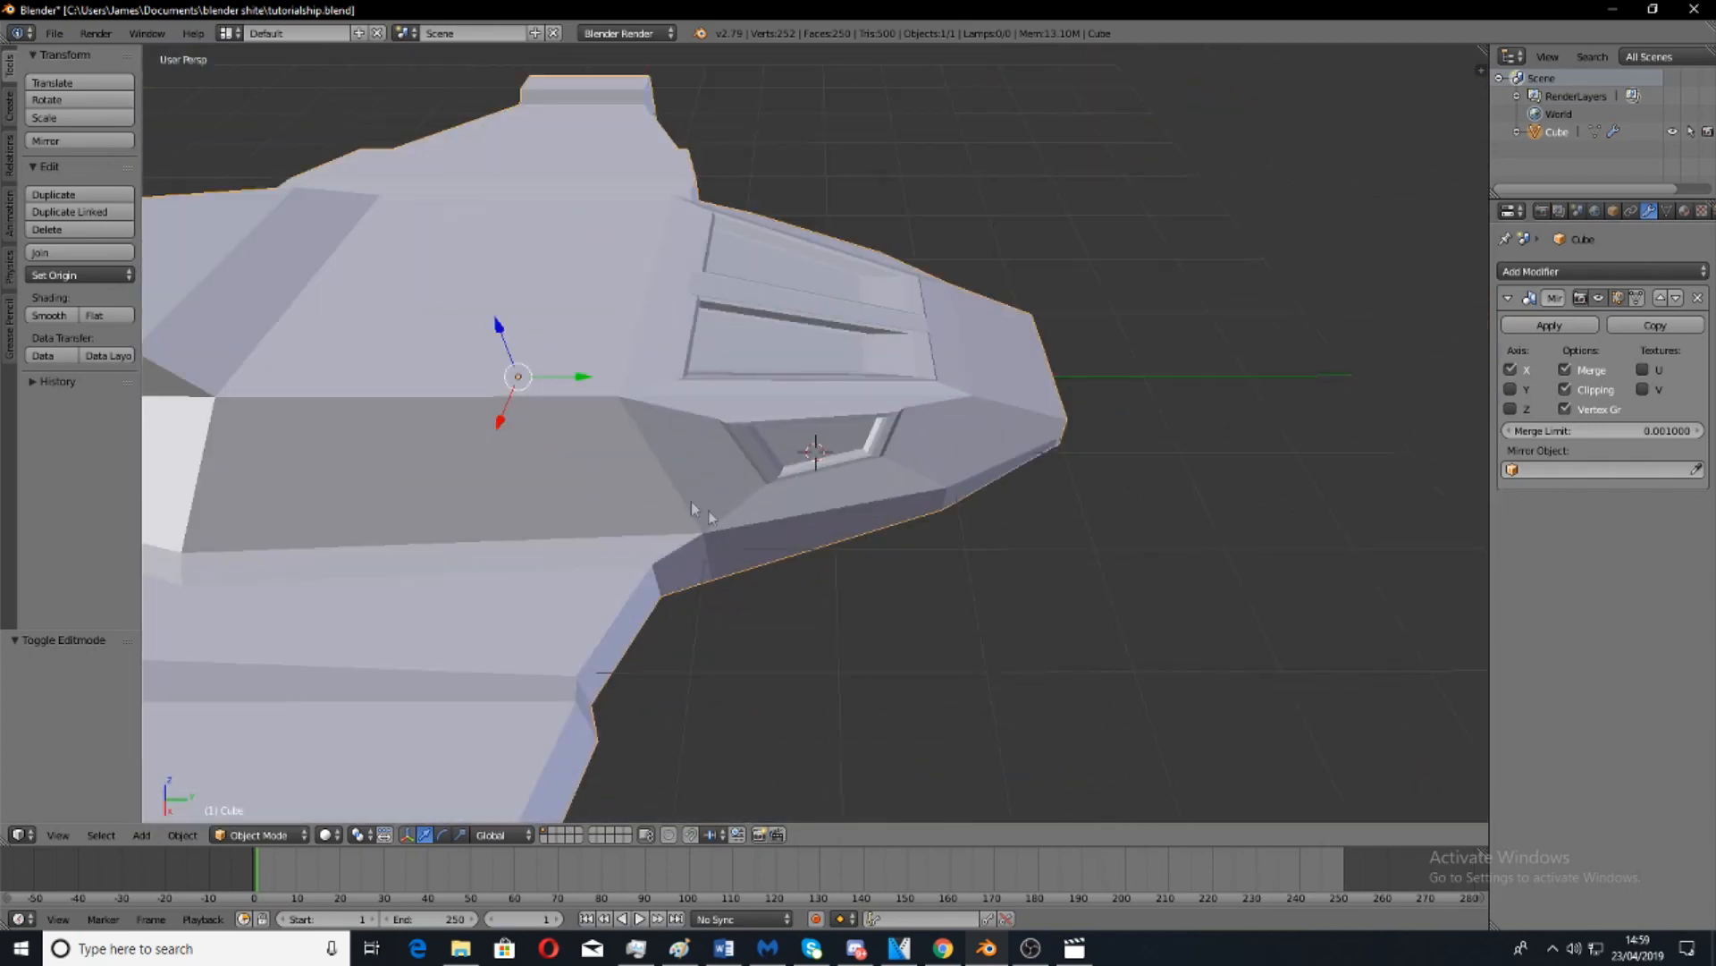
scroll(900, 575, "down", 1)
middle_click_drag(900, 575, 896, 528)
scroll(737, 497, "up", 3)
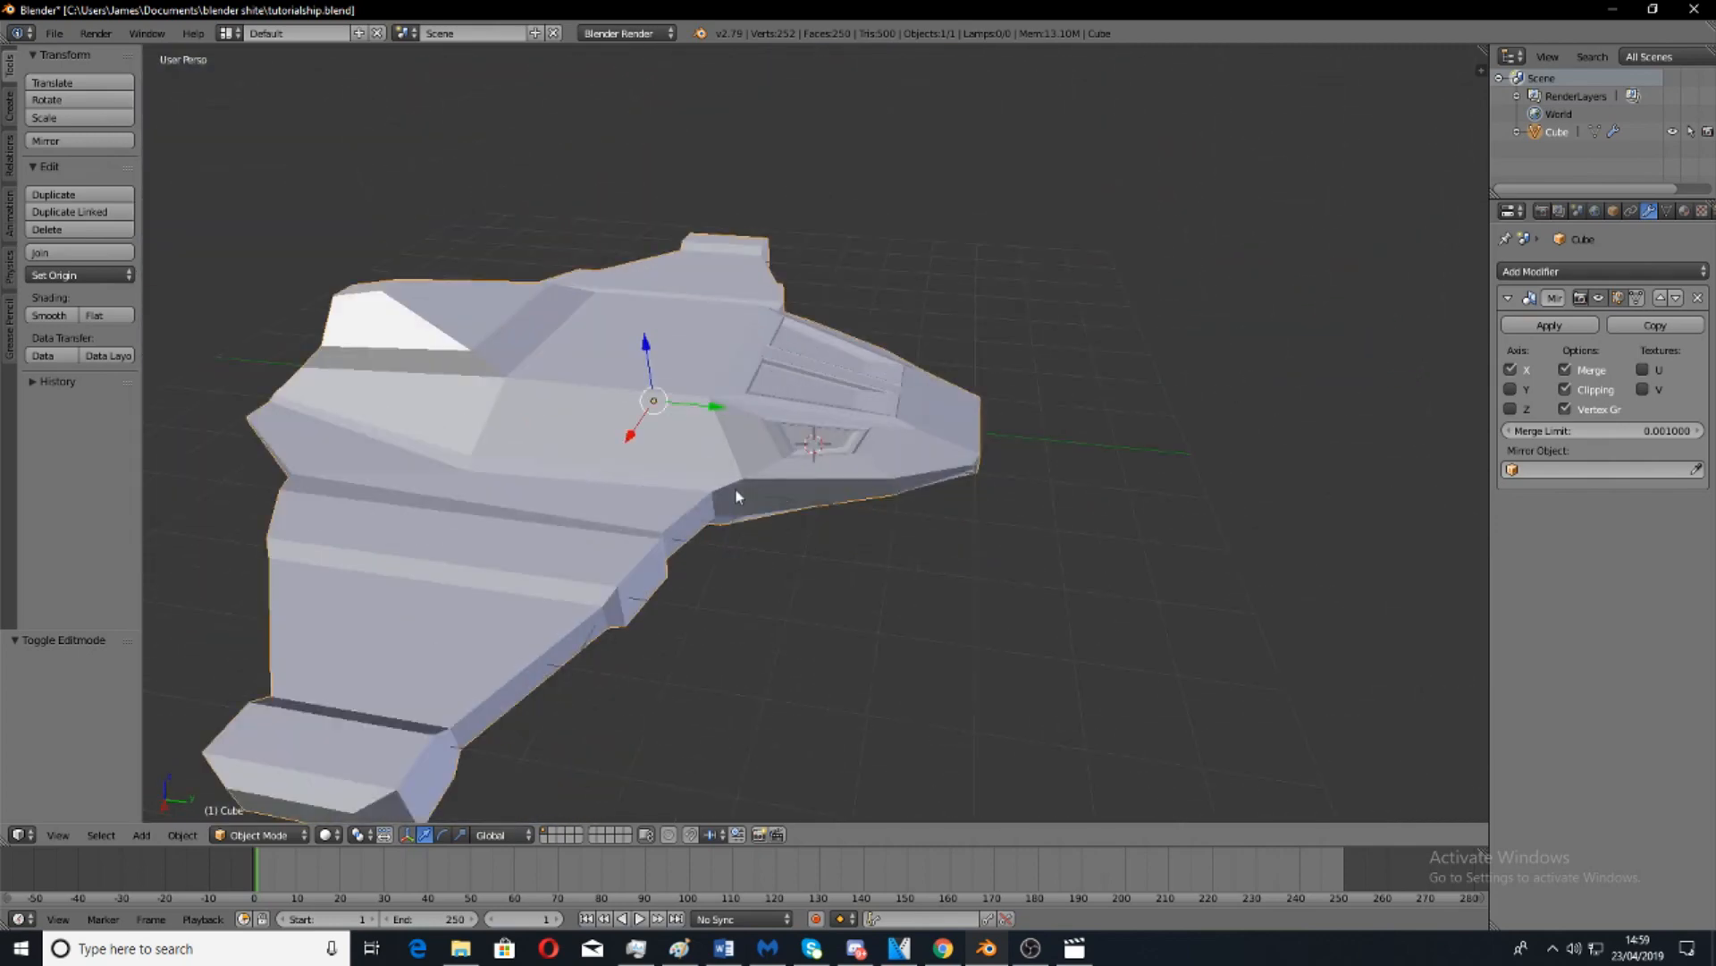
key("Tab")
right_click(641, 586)
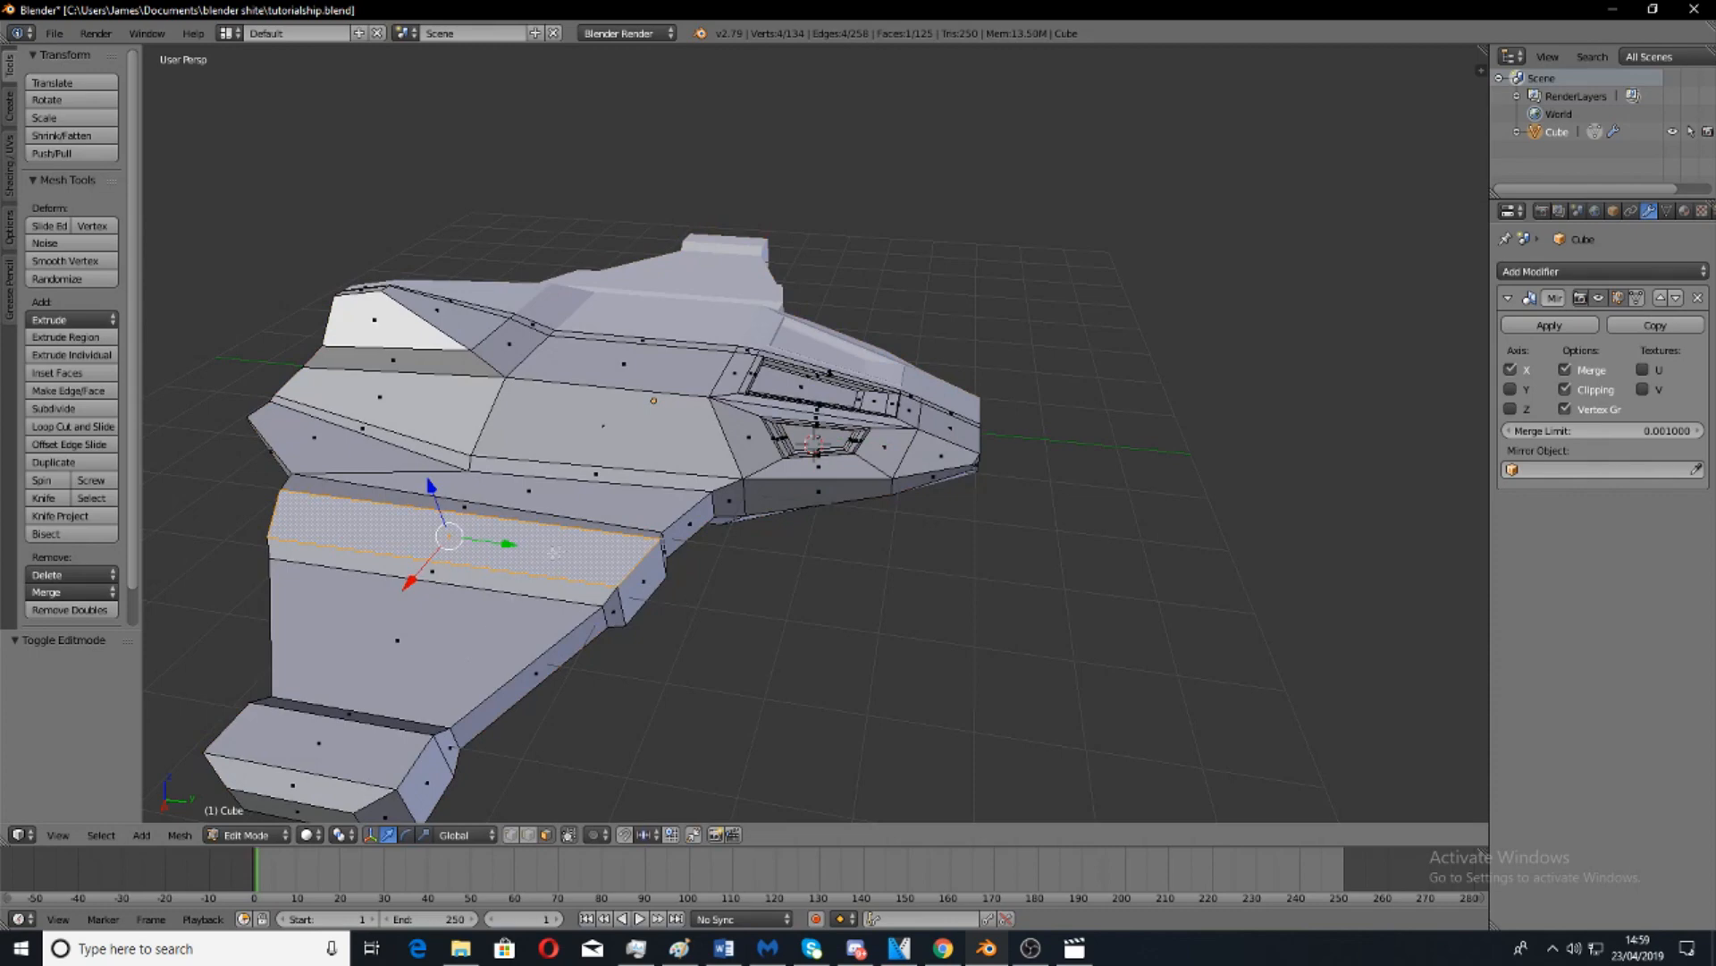
right_click(365, 751, "shift")
left_click_drag(448, 626, 470, 636)
middle_click_drag(474, 635, 555, 362)
scroll(751, 505, "down", 4)
key("Tab")
key("Tab")
scroll(703, 403, "up", 6)
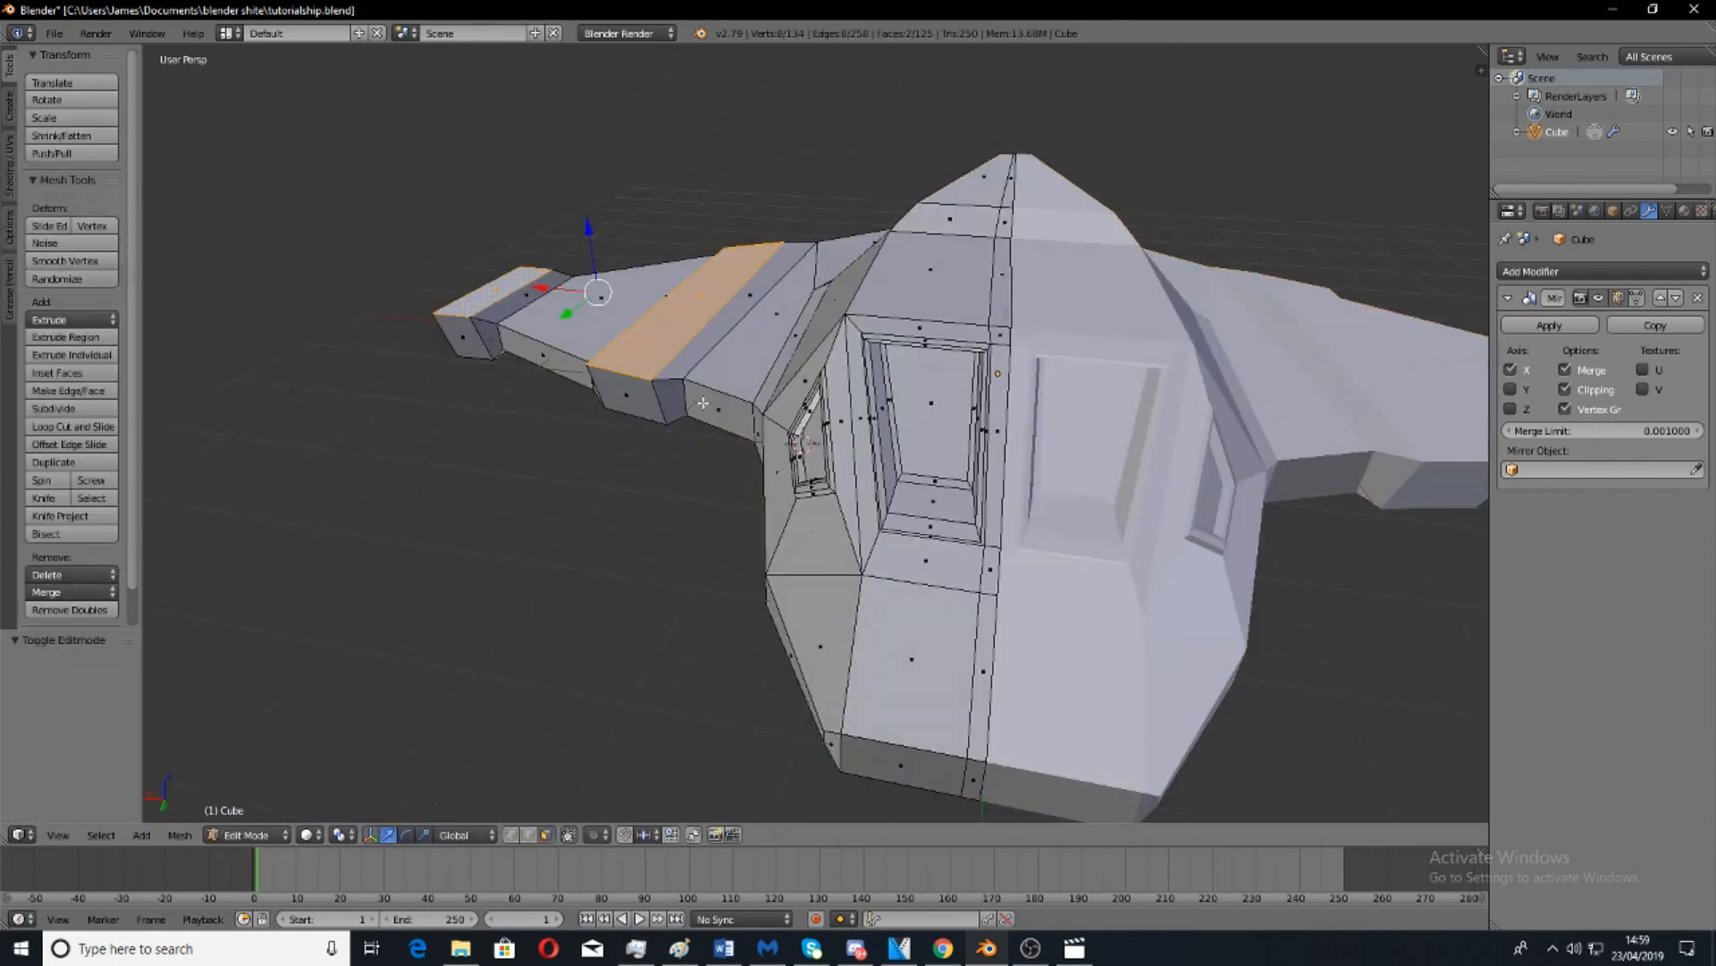
Extrude the front face of the wing's middle ridge and scale it to about 0.909 to form an inset border.
left_click(649, 400)
key("KP_Decimal")
middle_click_drag(649, 339, 883, 436)
scroll(754, 329, "down", 5)
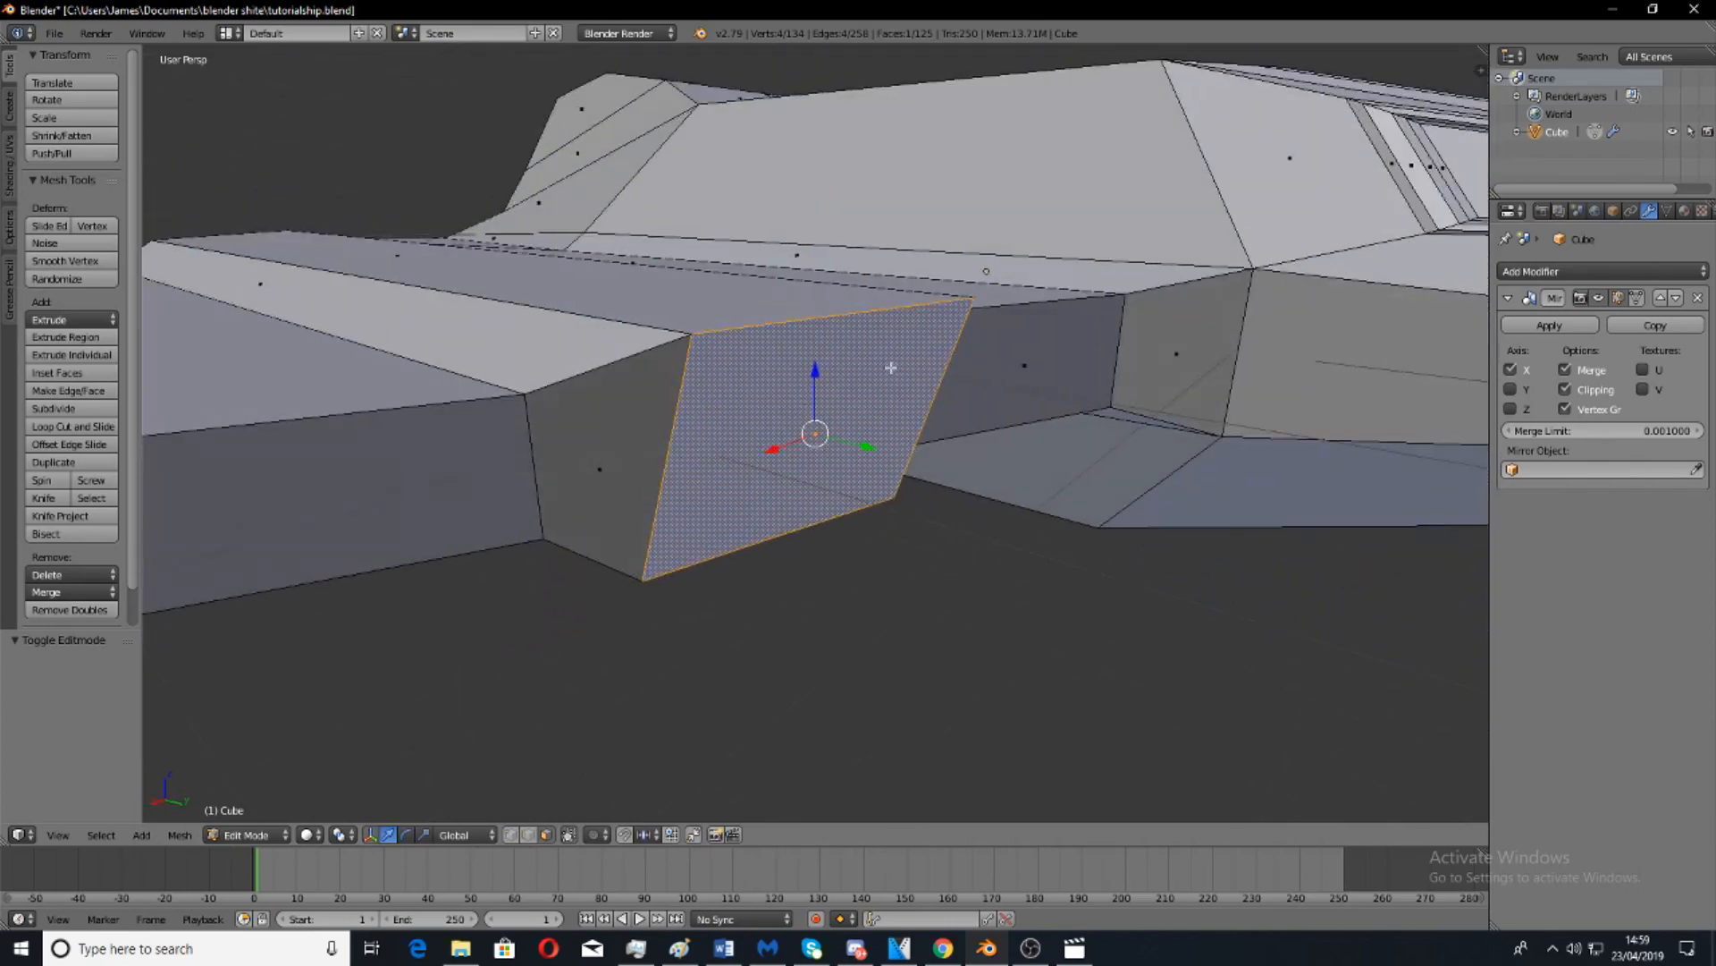
mouse_move(774, 399)
middle_mouse_down()
mouse_move(789, 454)
mouse_move(764, 384)
mouse_move(749, 398)
middle_mouse_up()
middle_click_drag(908, 439, 886, 477)
middle_click_drag(774, 391, 693, 369)
middle_click_drag(666, 455, 965, 443)
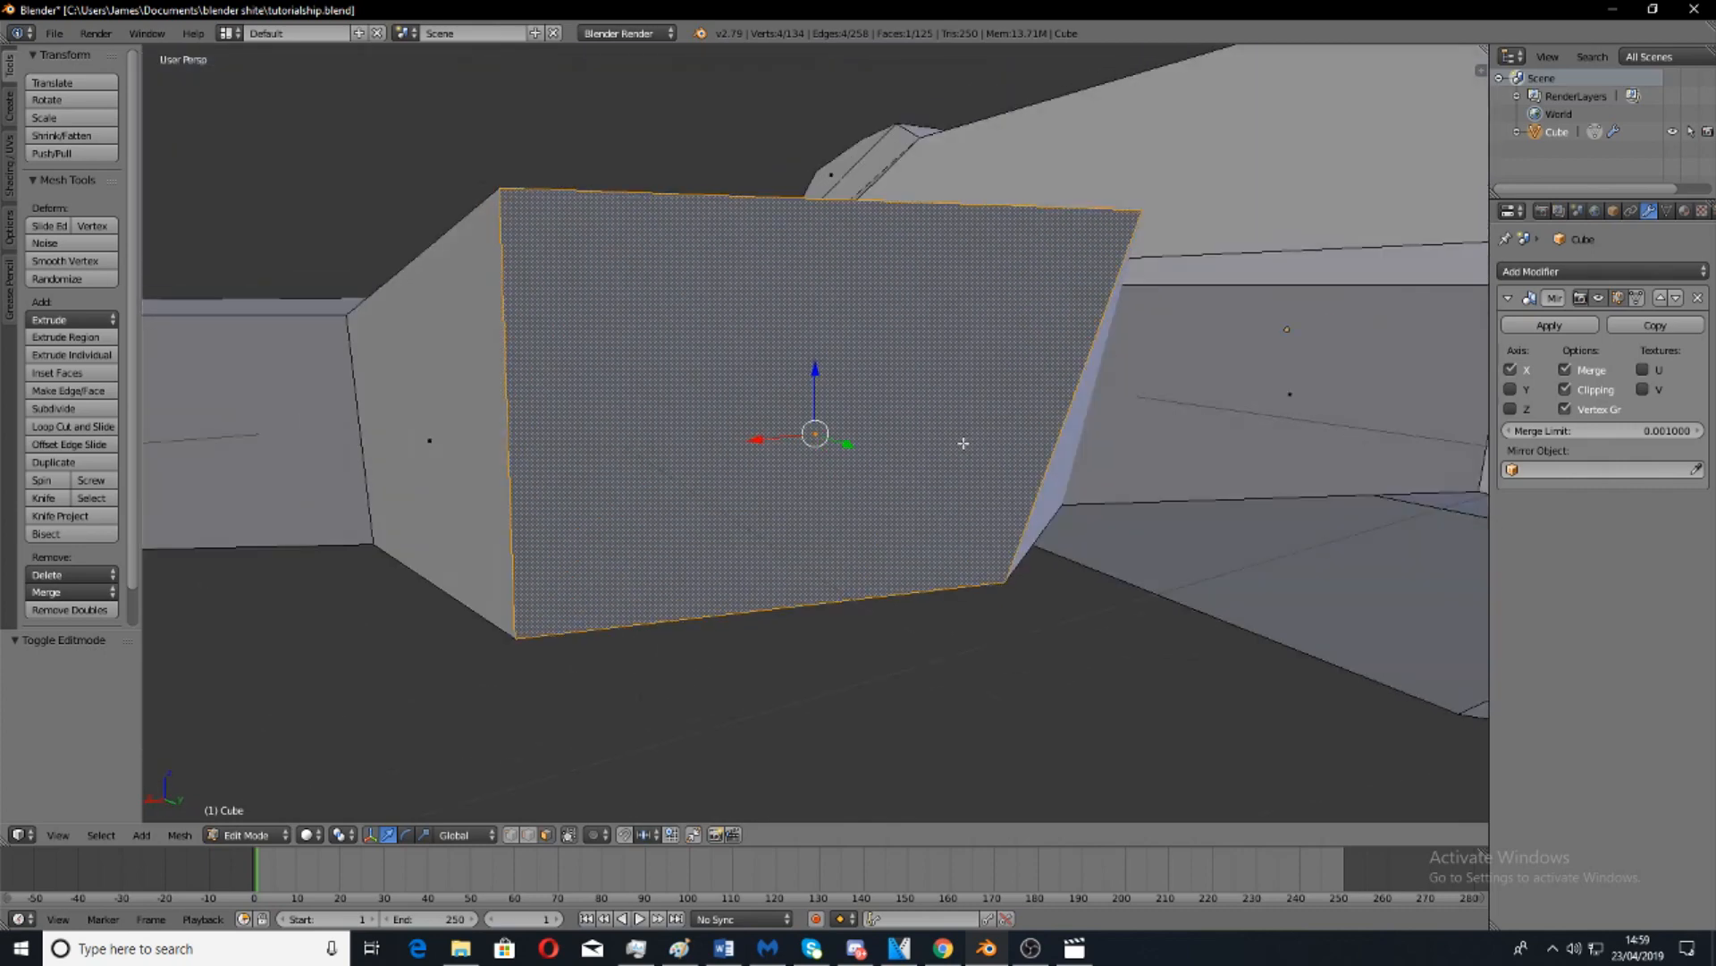
key("e")
key("s")
left_click(930, 450)
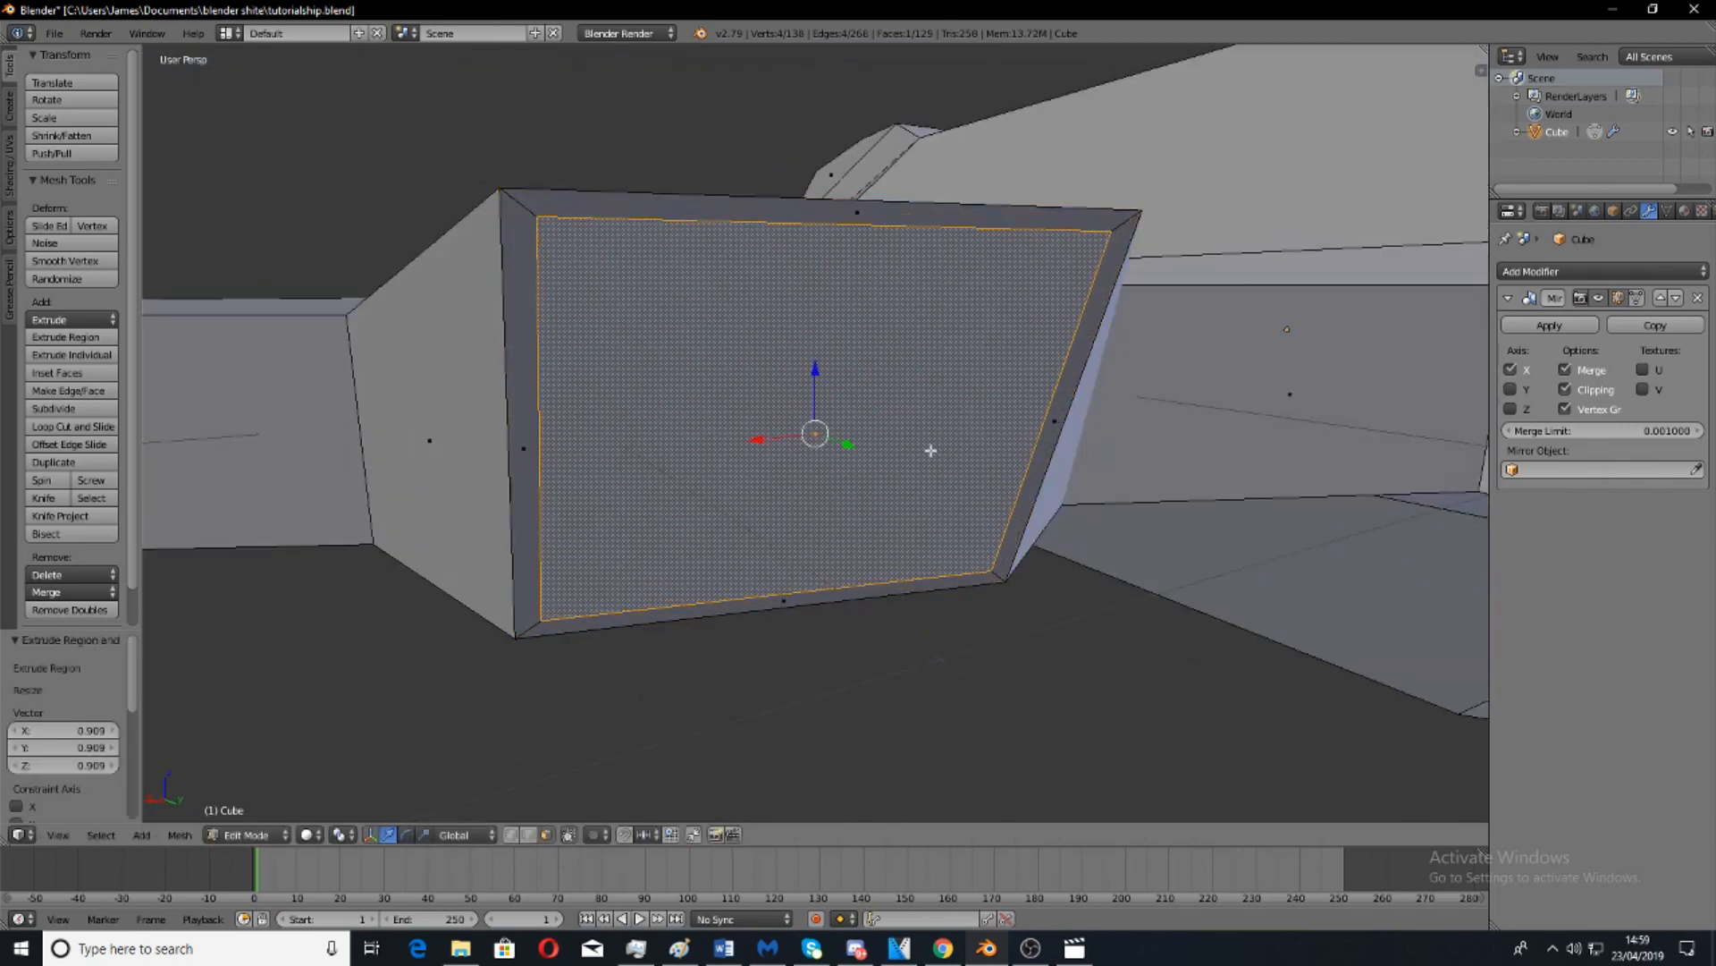
Move the ridge's inset front face slightly along Y, then extrude it and scale it to about 0.895.
middle_click_drag(931, 451, 965, 477)
left_click_drag(850, 453, 860, 447)
middle_click_drag(935, 466, 989, 433)
key("e")
key("s")
left_click(937, 463)
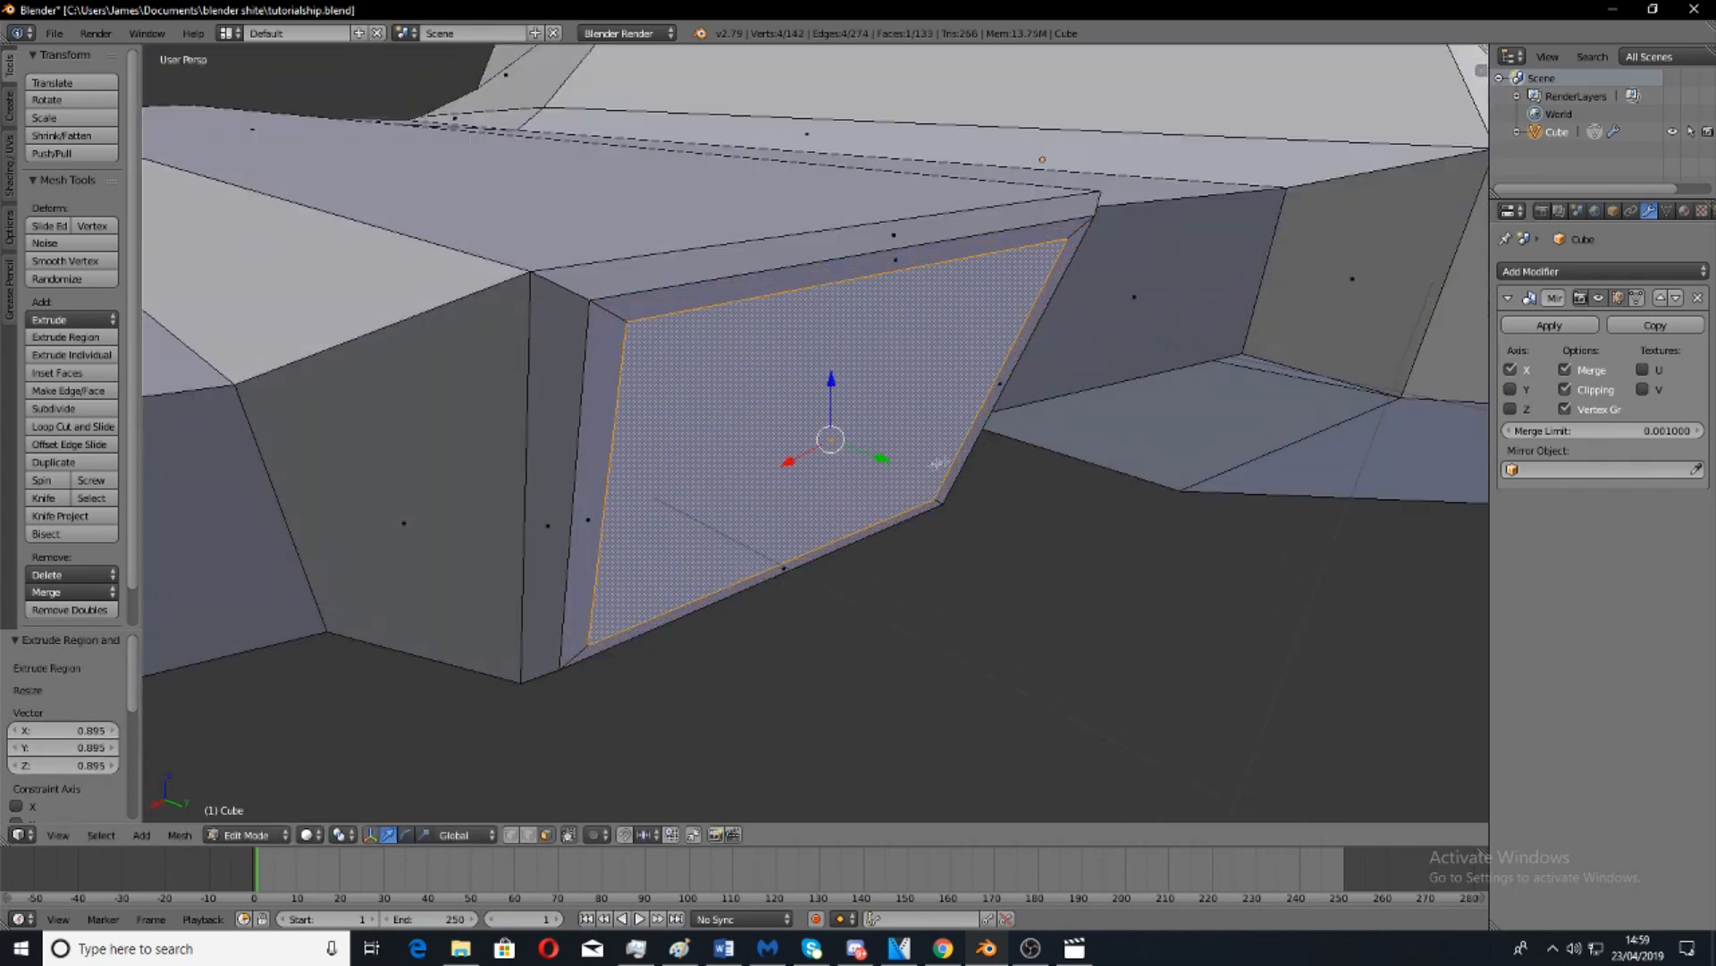
Extrude the ridge's front face again, scale it to about 0.945 and push it back along Y into a recess.
key("e")
key("s")
left_click(860, 465)
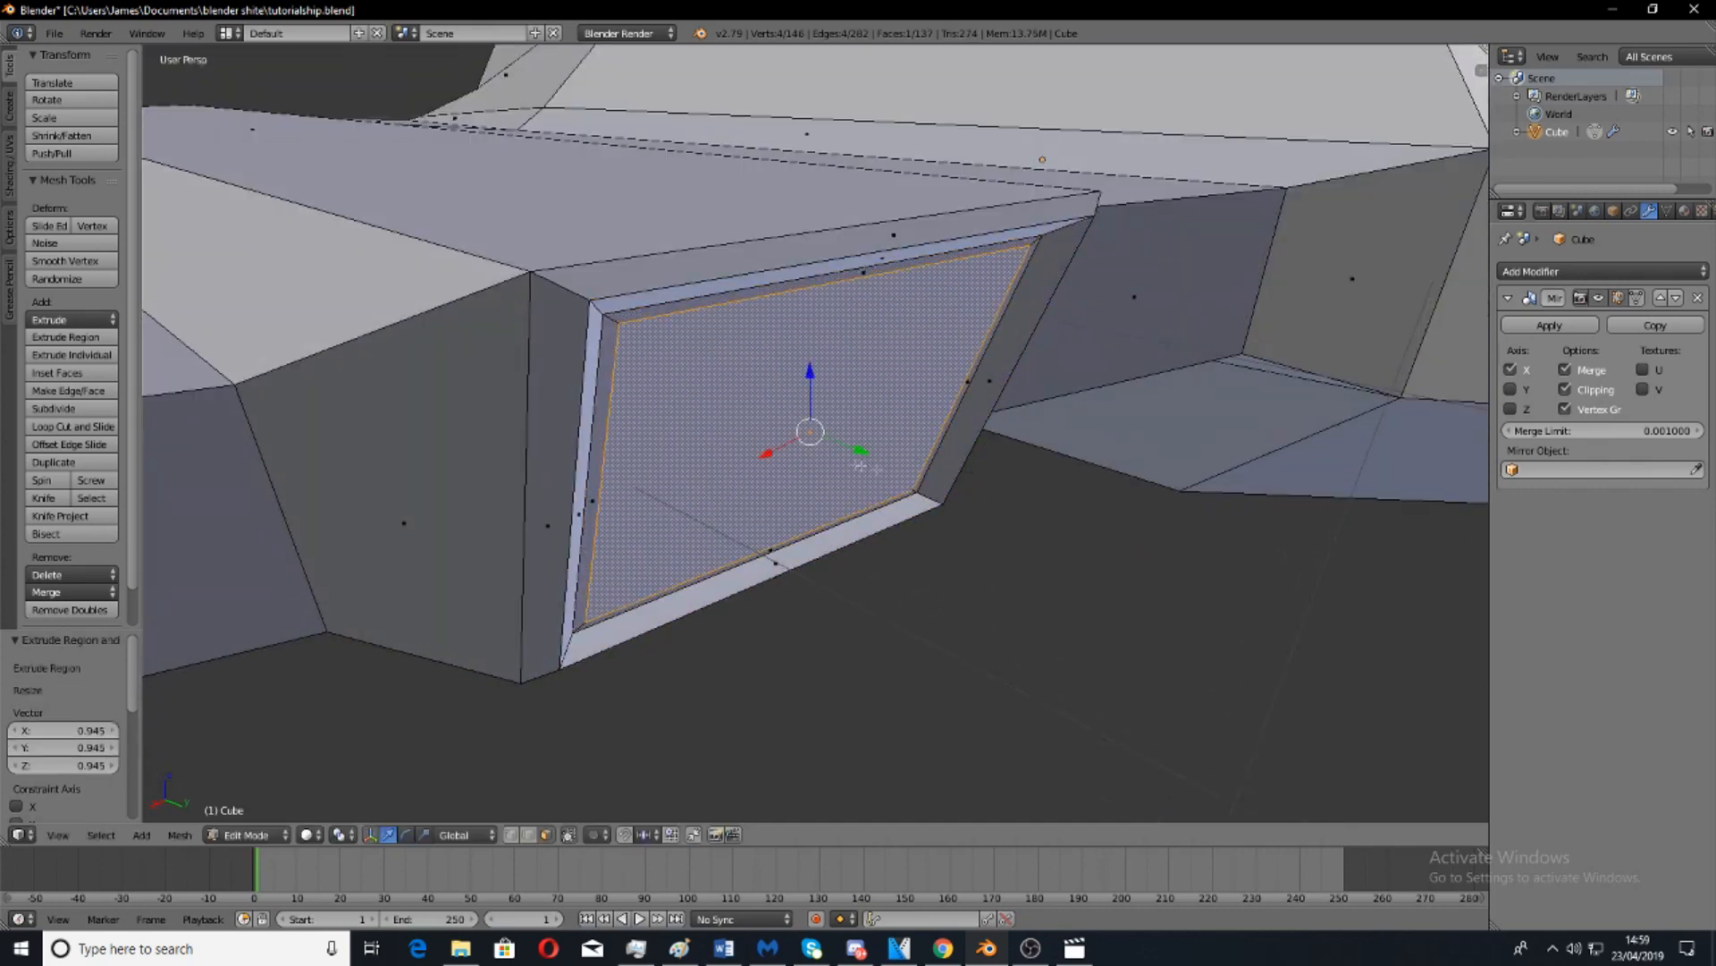
left_click_drag(858, 450, 528, 322)
middle_click_drag(881, 425, 749, 429)
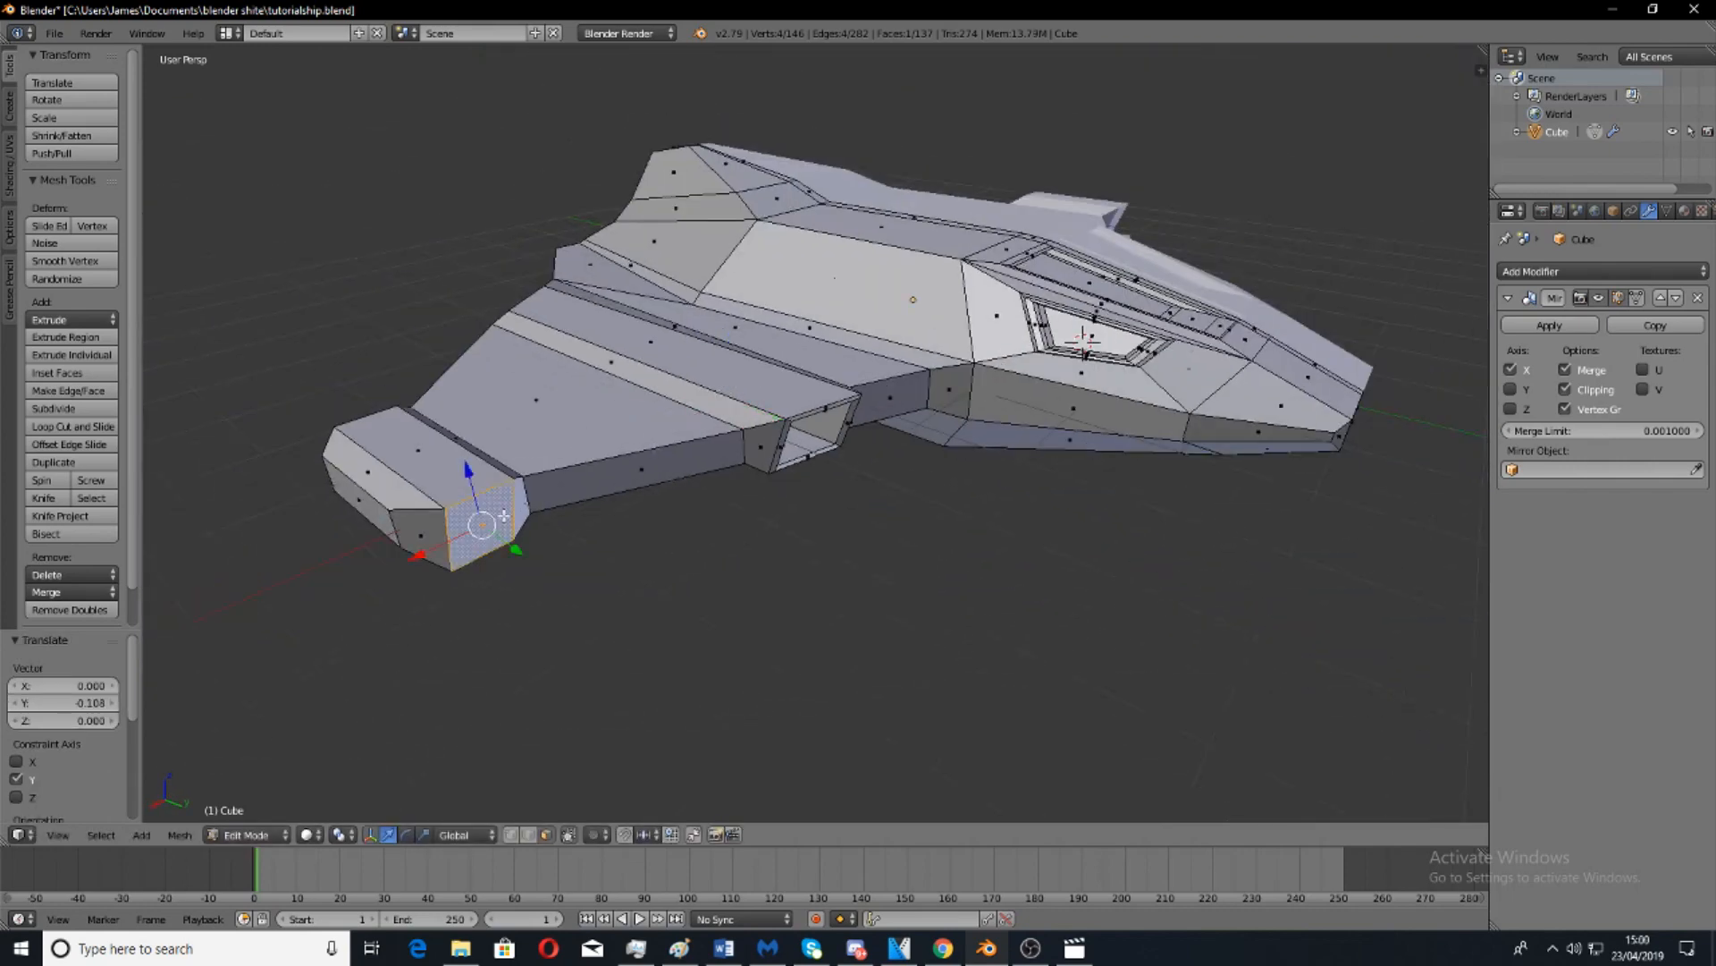
Inset the wing-tip pod's front face with scaled extrusions and push its inner face about -0.869 along Y.
key("KP_Decimal")
key("e")
key("s")
left_click(832, 480)
left_click_drag(859, 452, 948, 470)
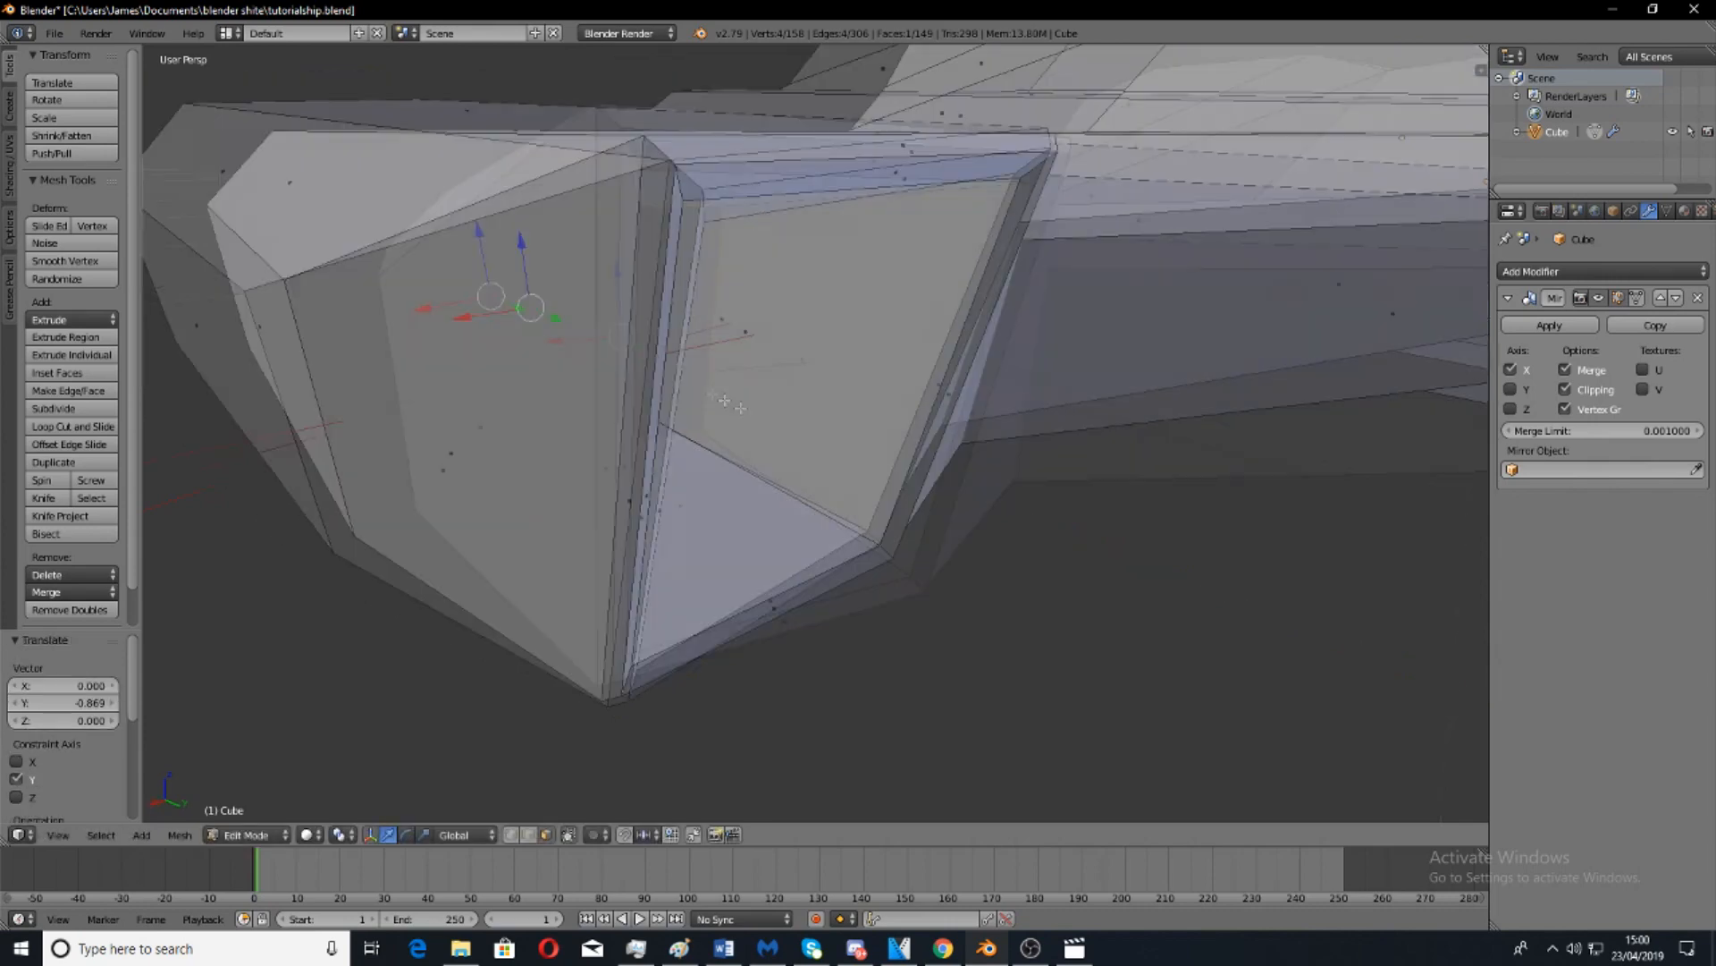
Shift the wing-tip recess's inner face about 0.127 along Y.
middle_click_drag(726, 401, 684, 386)
scroll(840, 452, "down", 10)
middle_click_drag(854, 460, 960, 534)
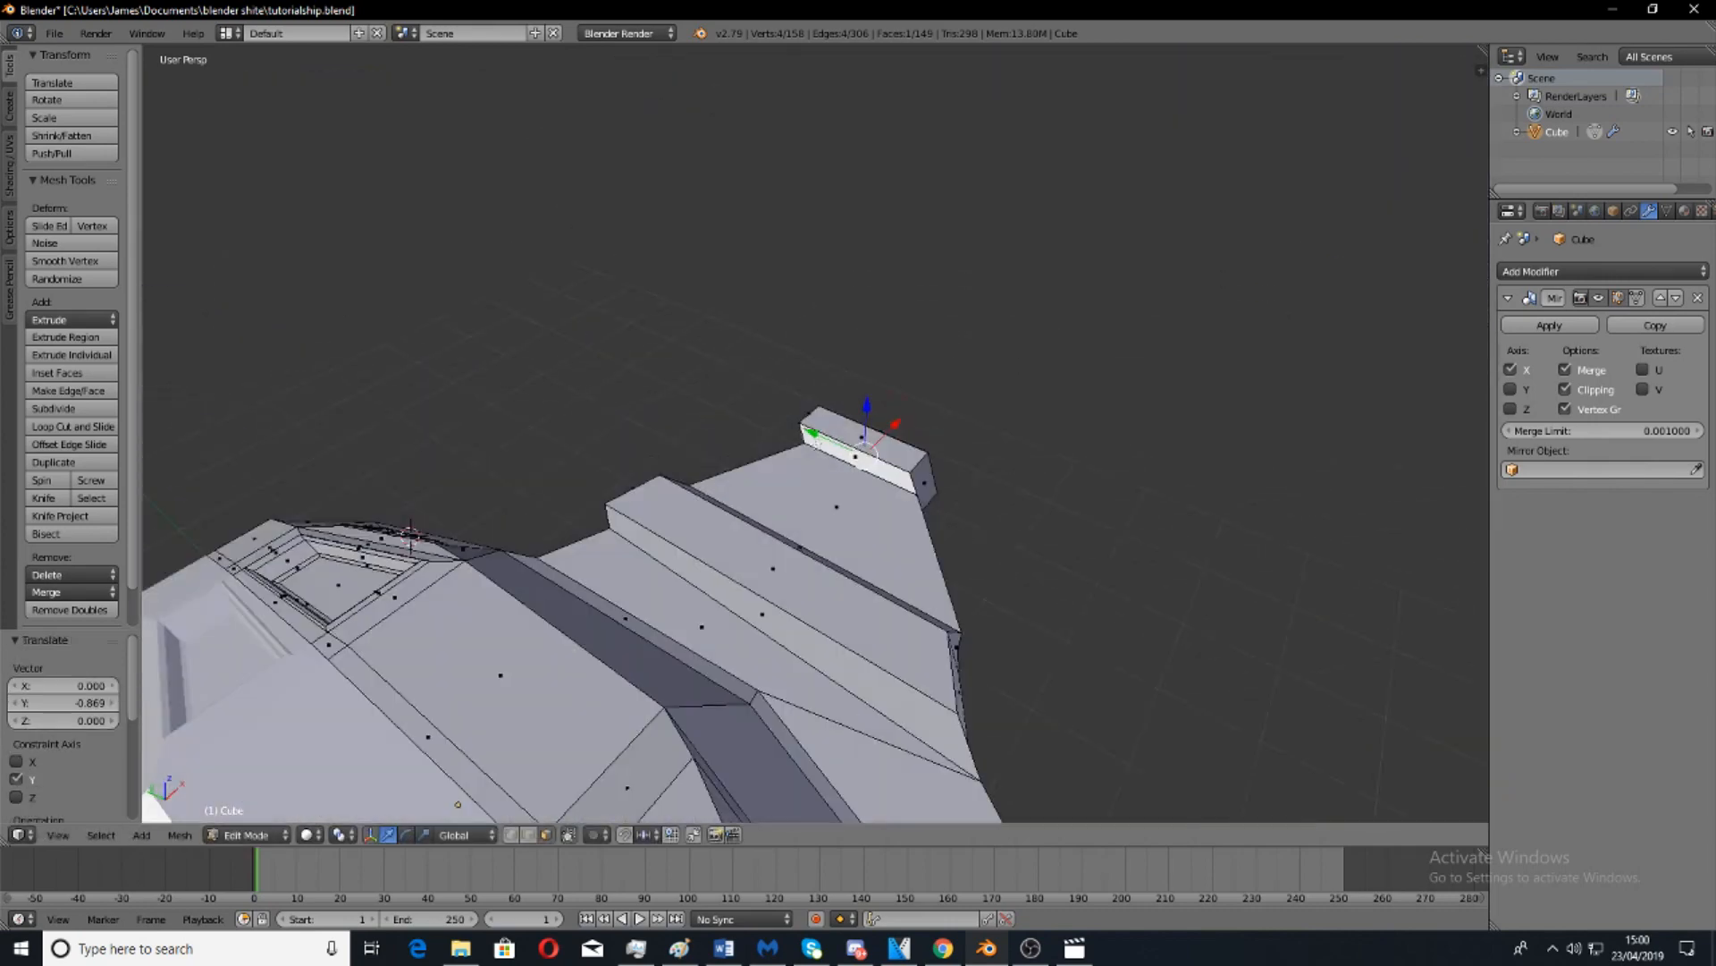
left_click_drag(812, 434, 801, 430)
Try to extrude the rear end faces of the wing-tip pod and middle ridge together.
right_click(924, 483)
middle_click_drag(924, 482, 625, 489)
key("KP_Decimal")
scroll(624, 489, "down", 6)
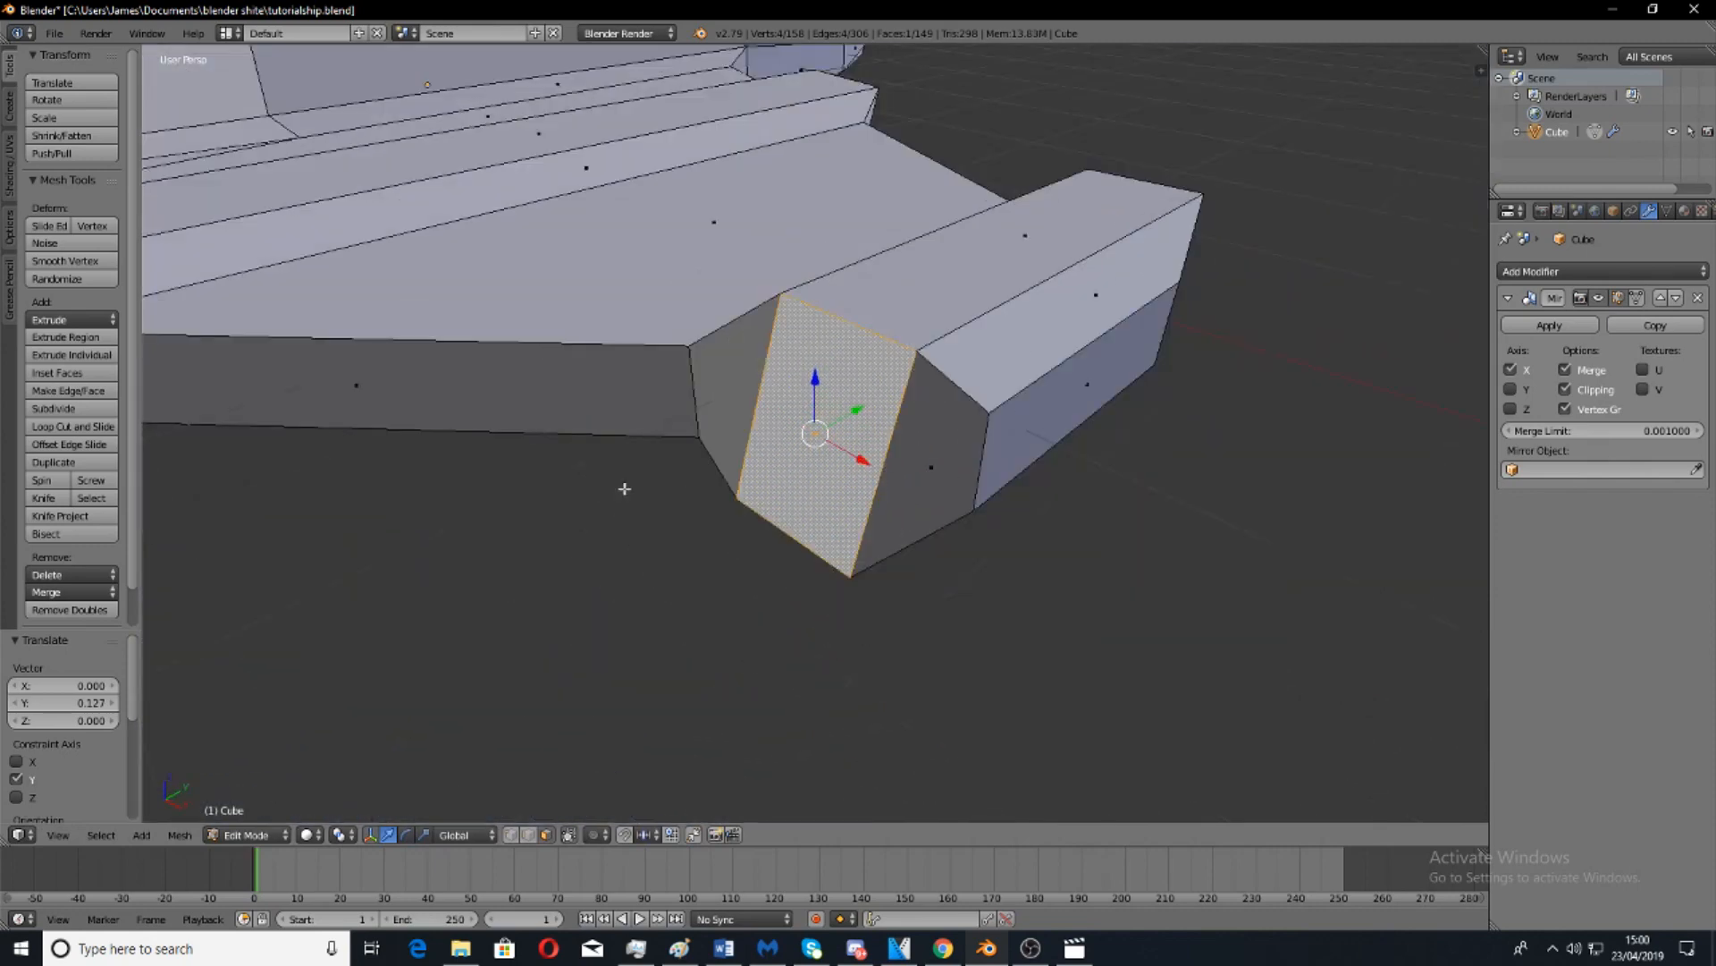
middle_click_drag(955, 396, 957, 413)
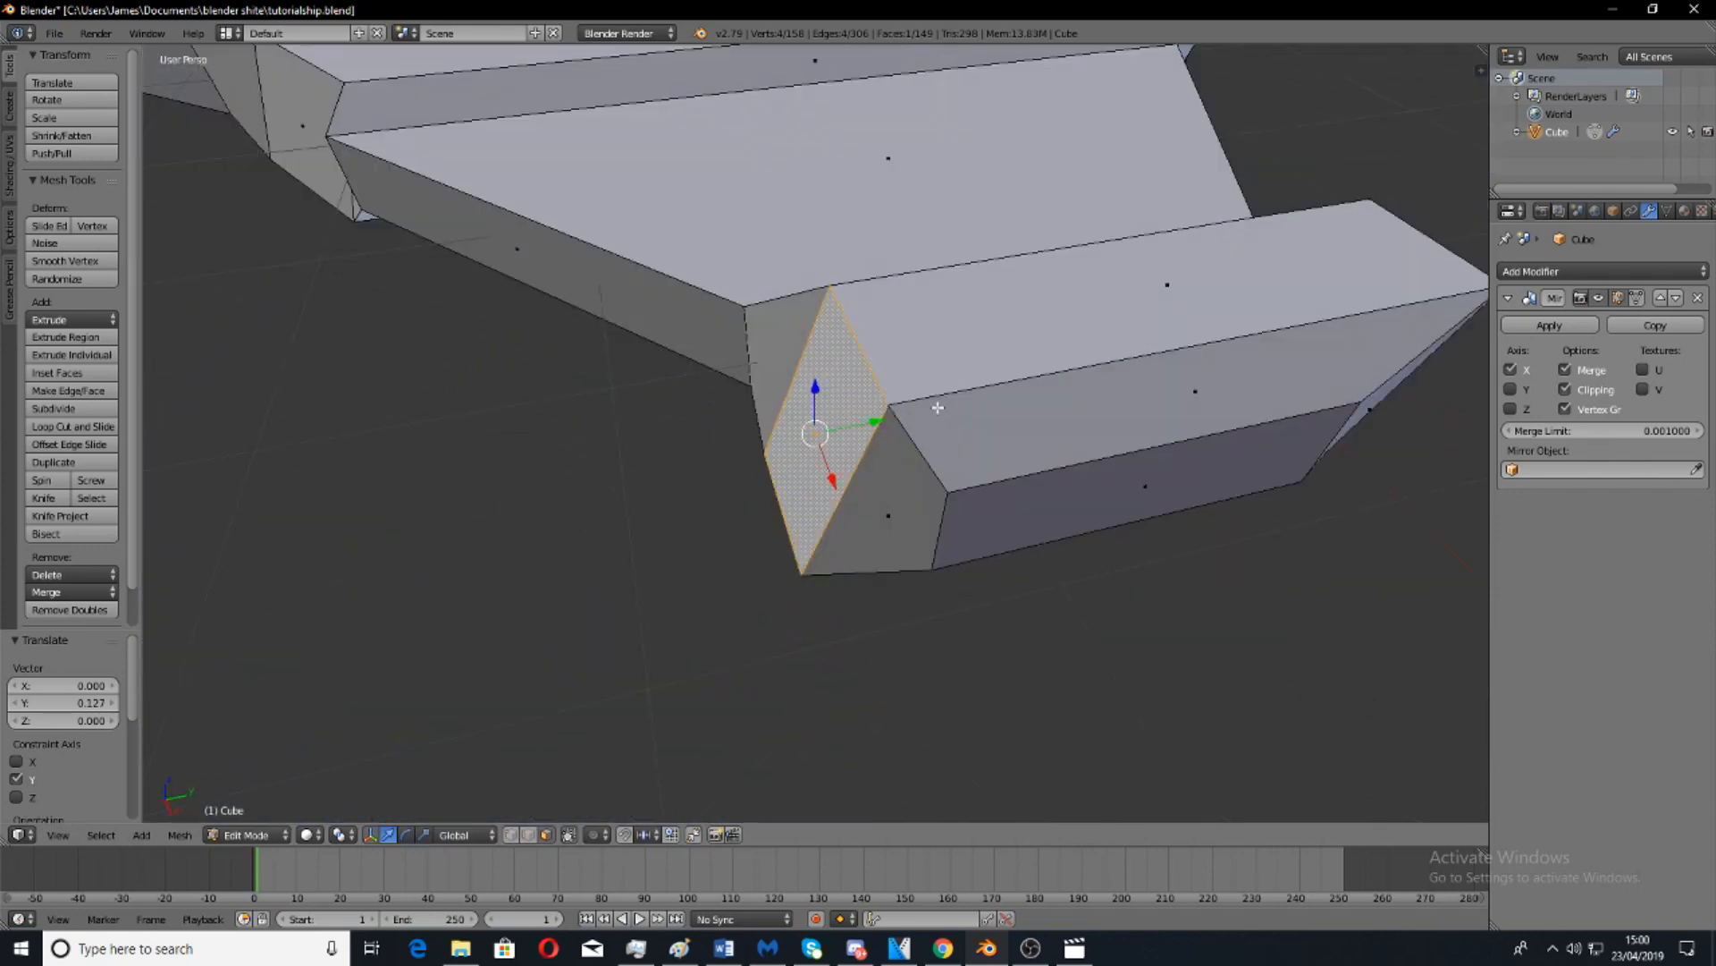
right_click(289, 124)
scroll(629, 349, "down", 6)
right_click(819, 434, "shift")
scroll(894, 440, "up", 5)
key("e")
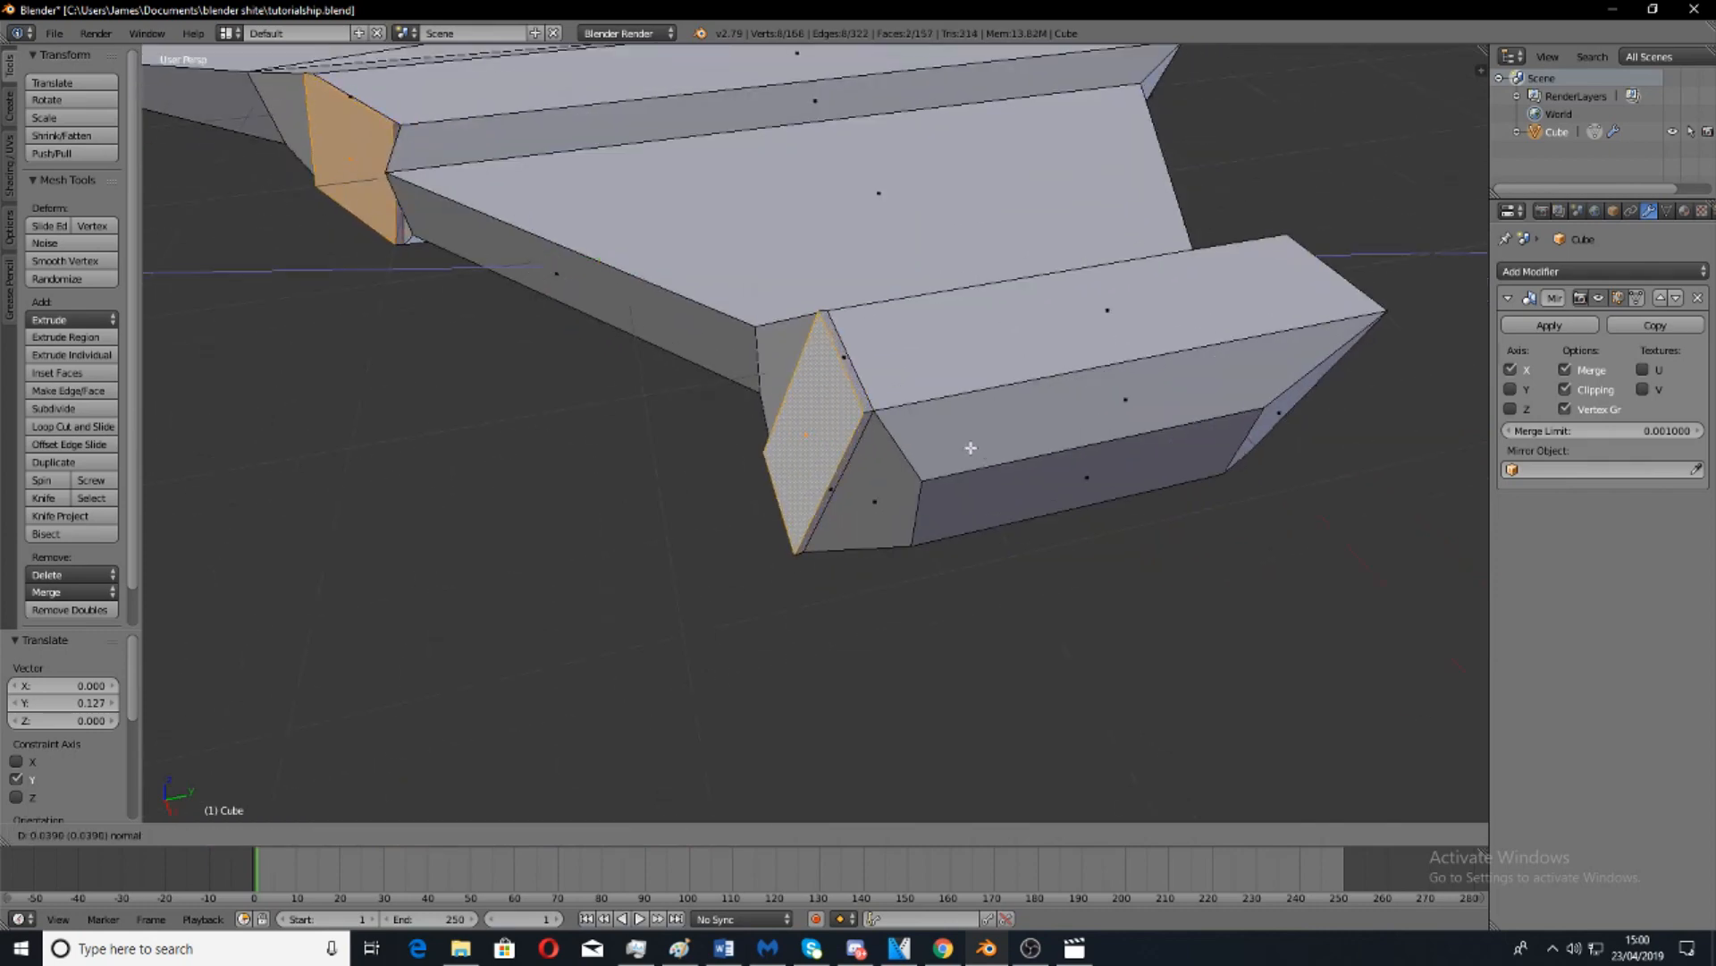
left_click(971, 447)
key("ctrl+z")
Try to extrude both rear end faces by about 0.060 and scale them together.
right_click(818, 409)
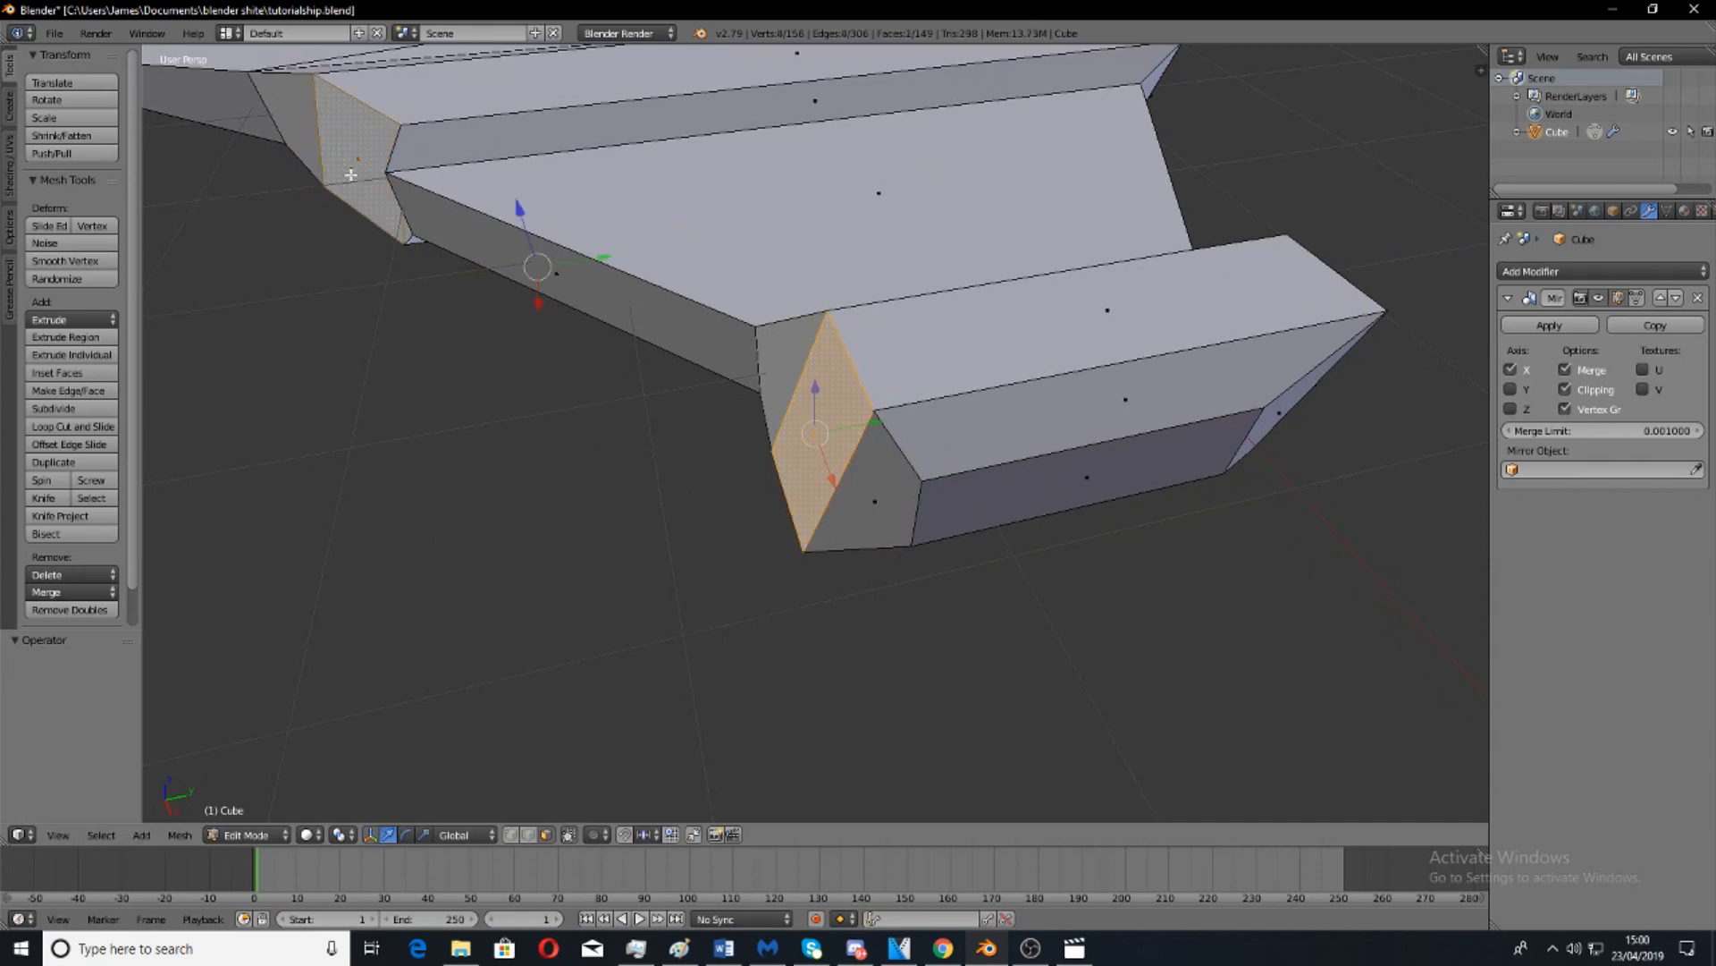
middle_click_drag(901, 372, 892, 462)
key("e")
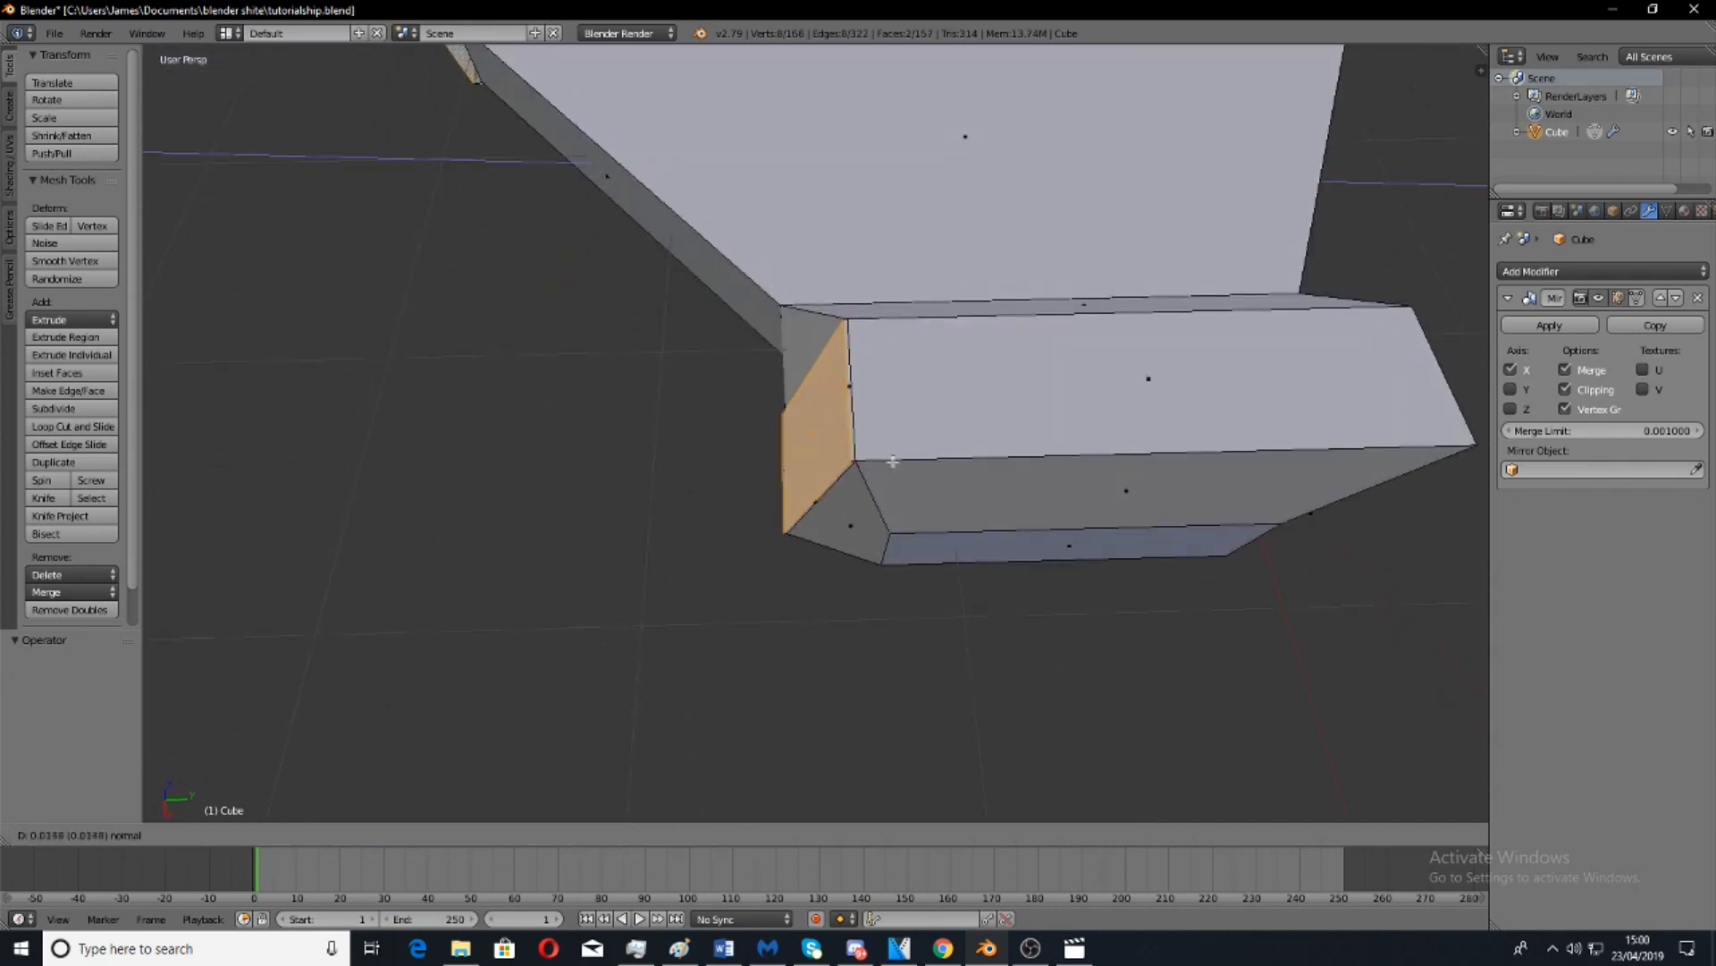
left_click(881, 464)
scroll(582, 354, "down", 6)
middle_click_drag(579, 353, 814, 450)
key("s")
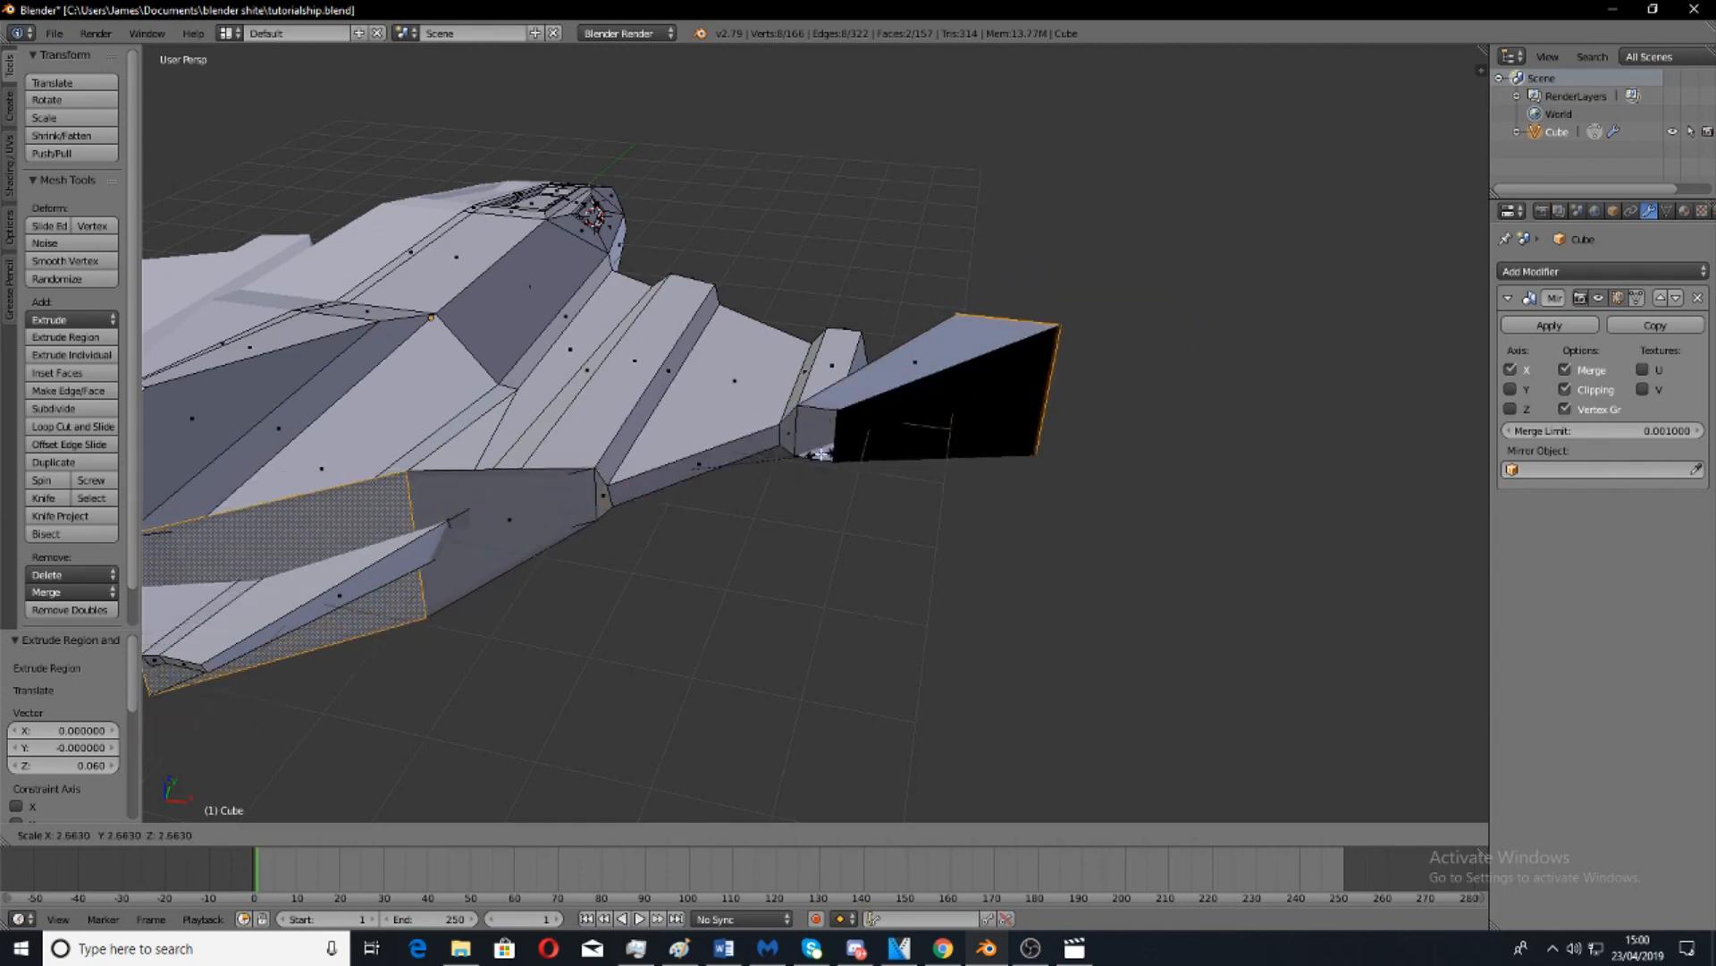
key("Escape")
key("ctrl+z")
Try to extrude the two rear end faces outward by about 0.148.
middle_click_drag(699, 478, 775, 554)
scroll(791, 434, "up", 4)
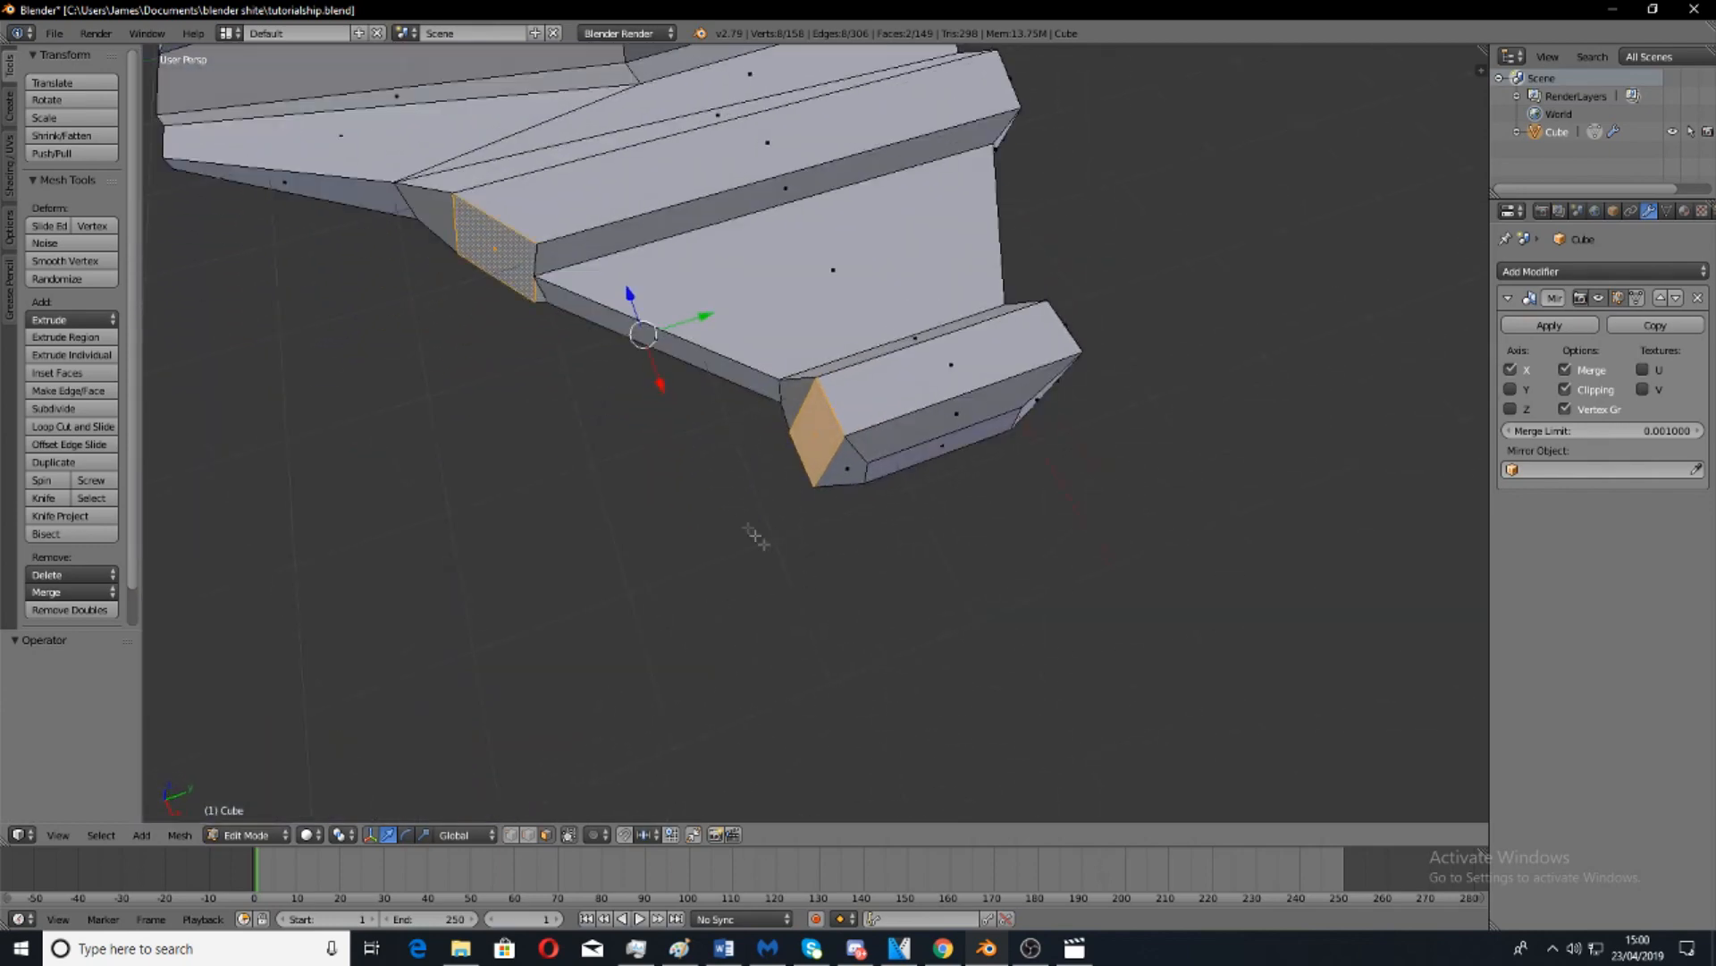
middle_click_drag(732, 492, 778, 478)
key("e")
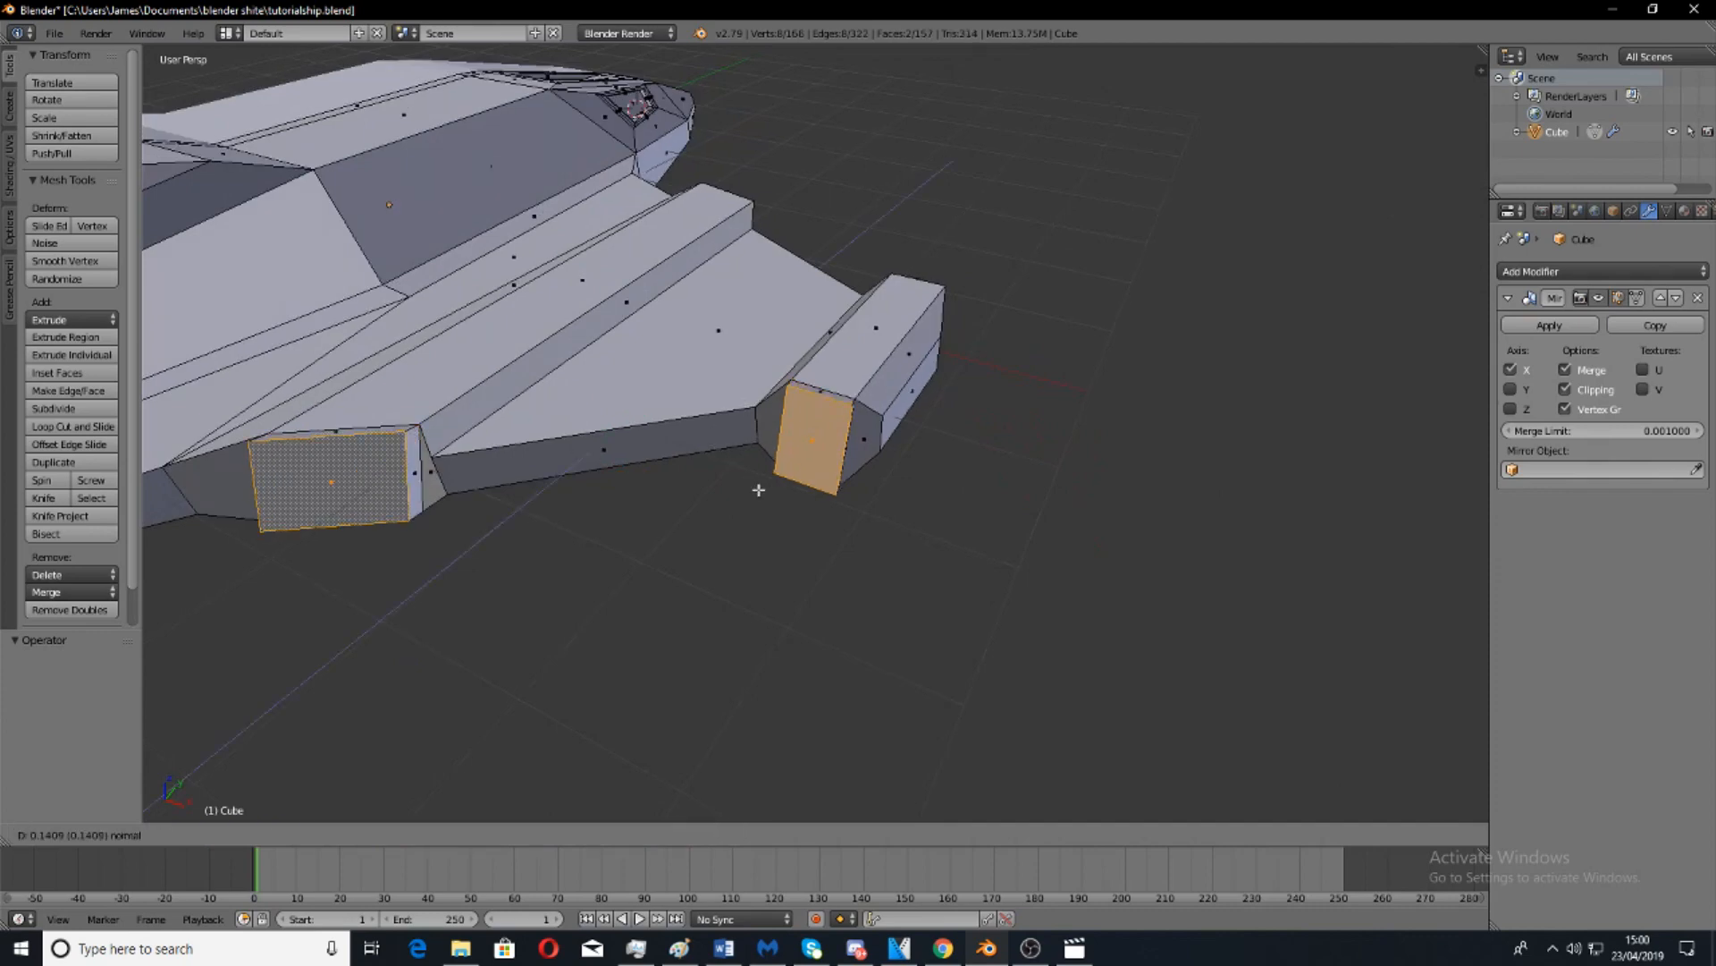
left_click(731, 577)
key("ctrl+z")
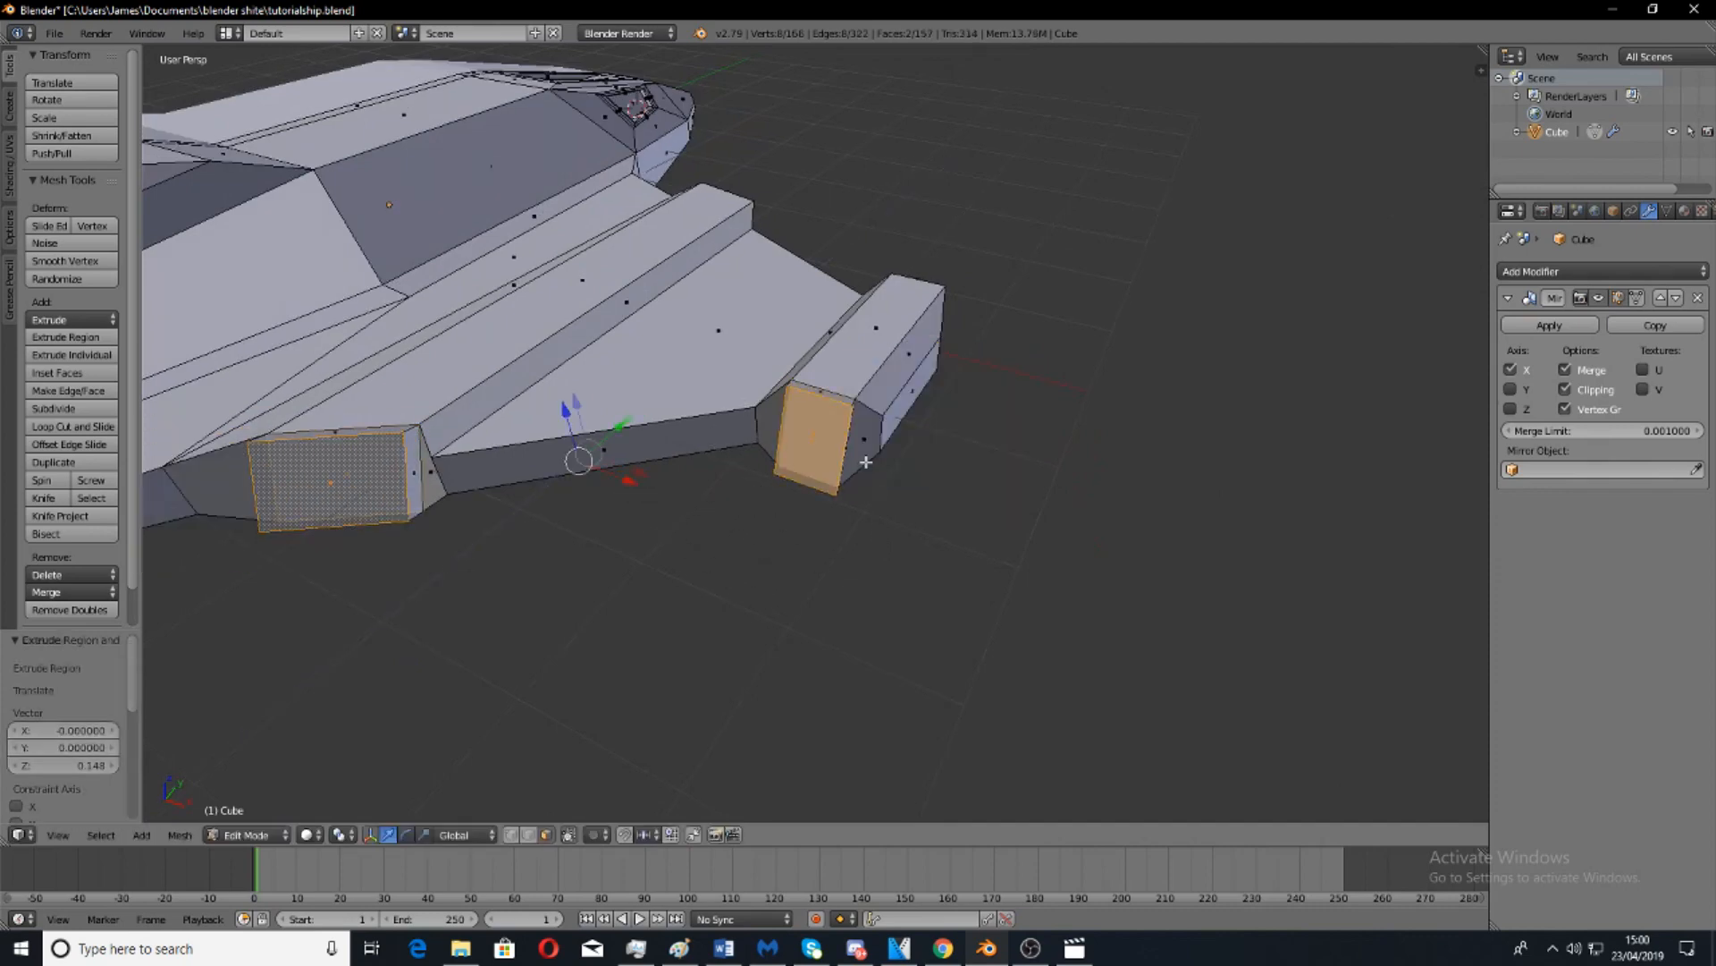
Select the rear end faces of the wing-tip pod and middle ridge, and set the pivot point to Individual Origins.
right_click(855, 438)
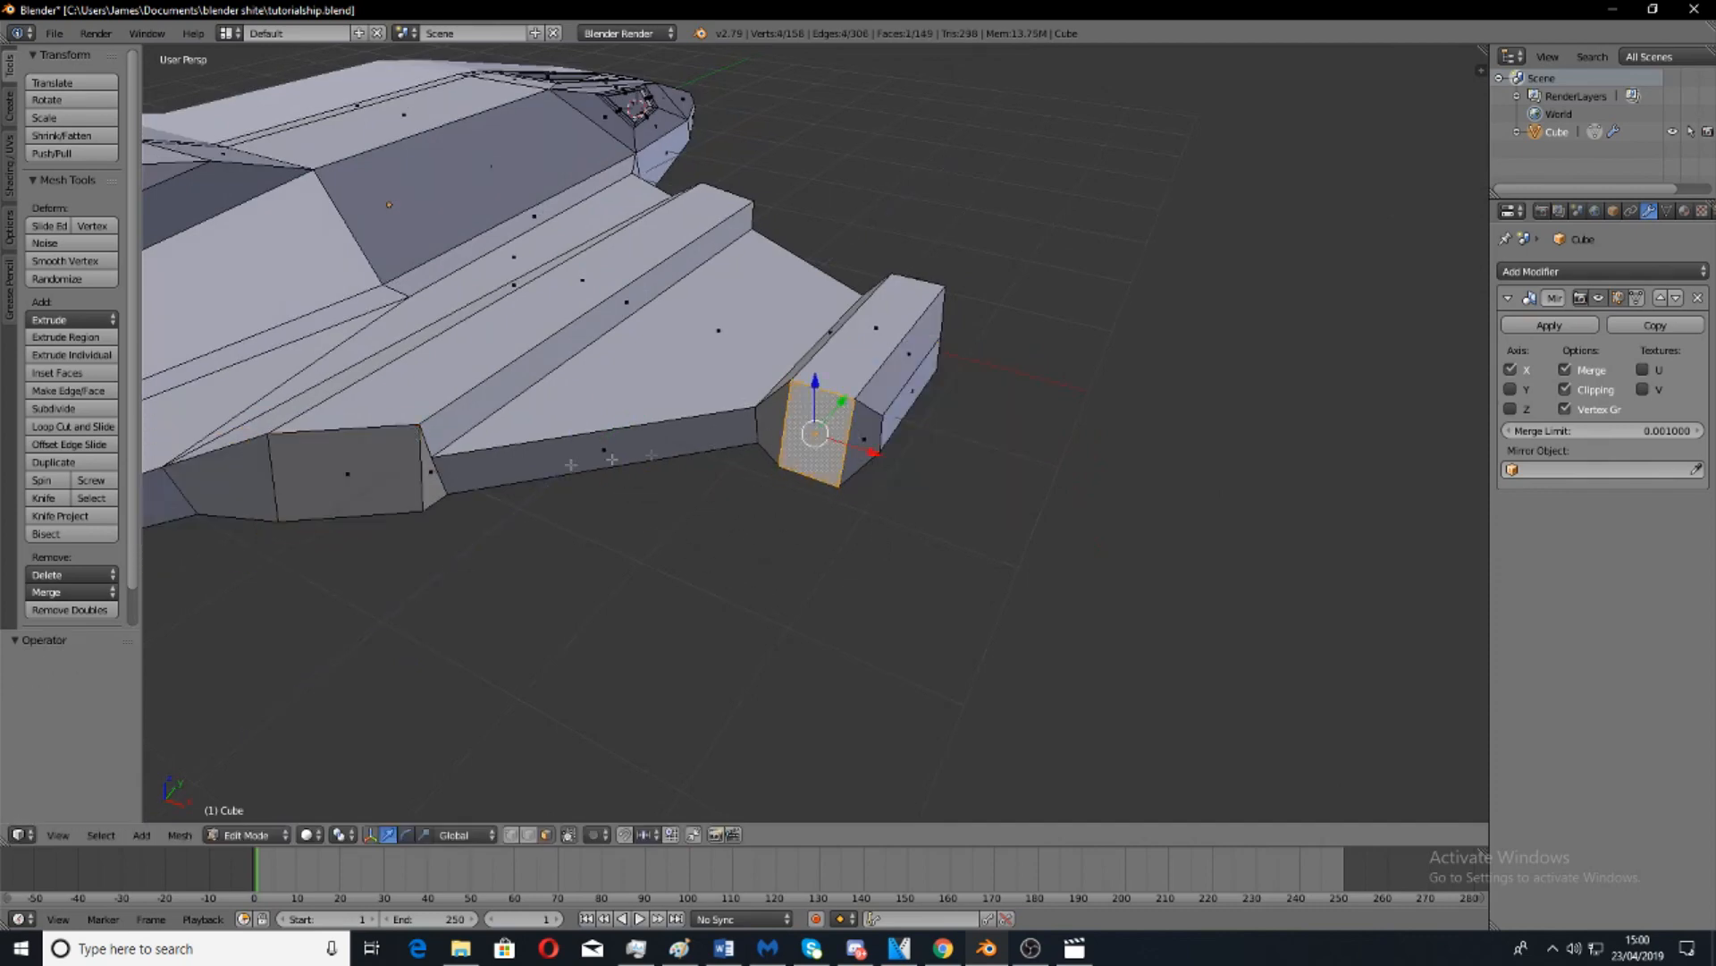
right_click(372, 503, "shift")
key("ctrl+z")
key("ctrl+shift+z")
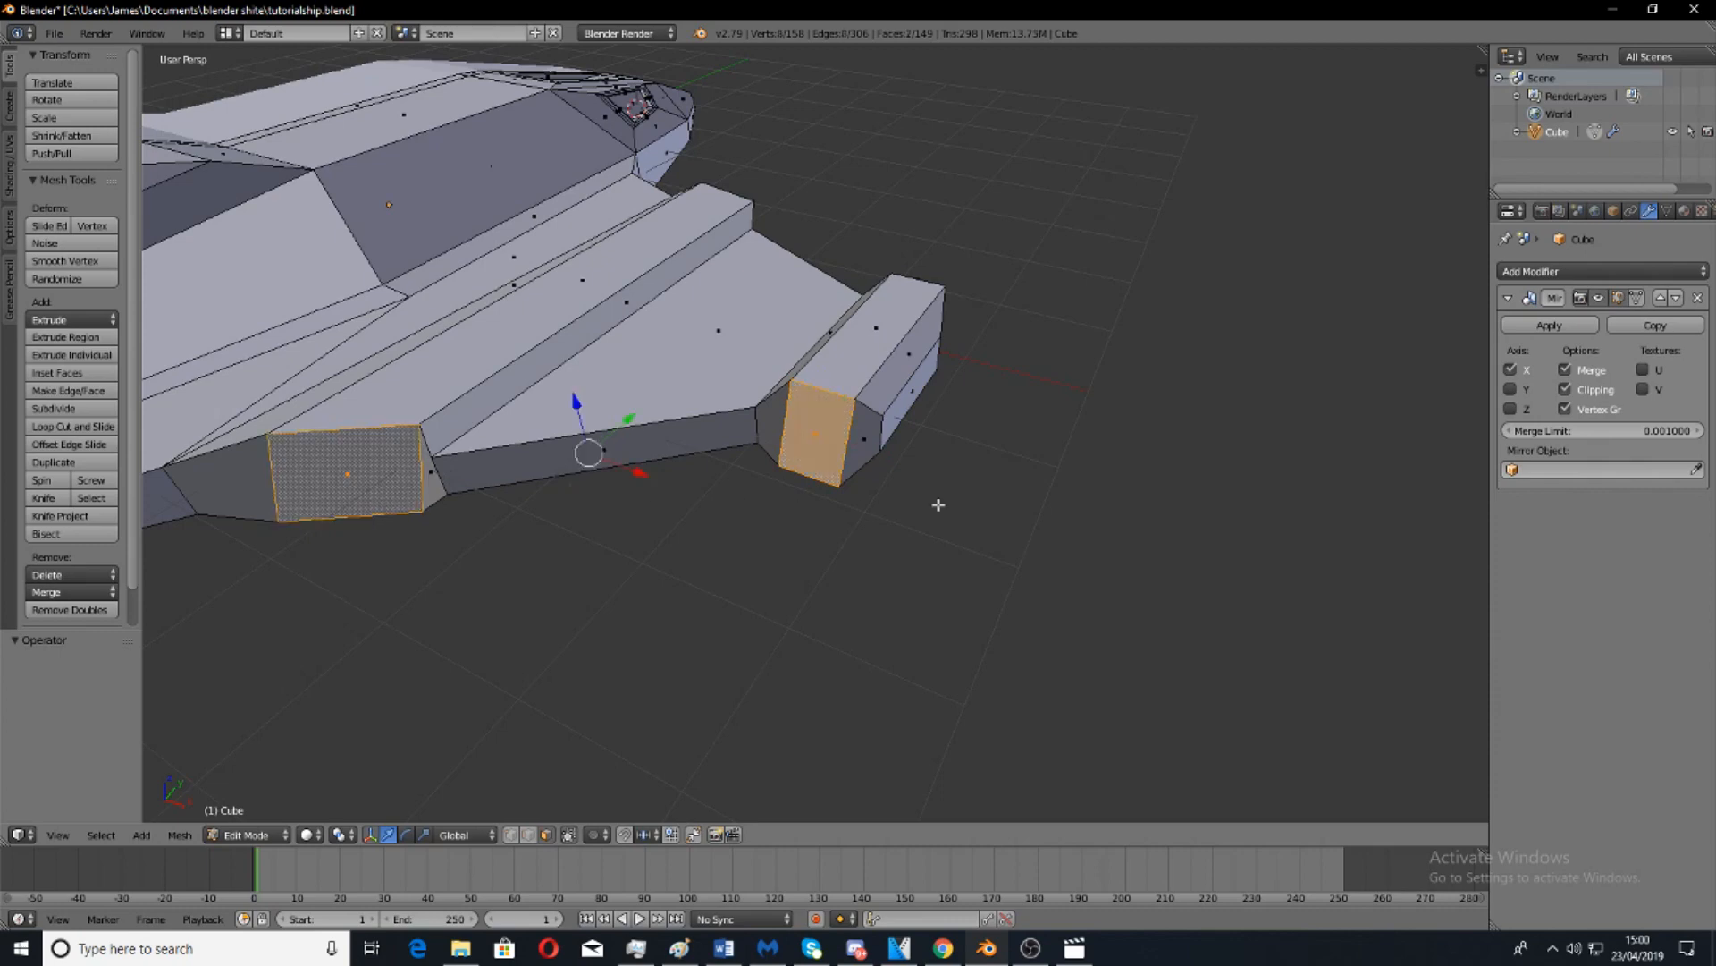
middle_click_drag(777, 483, 664, 666)
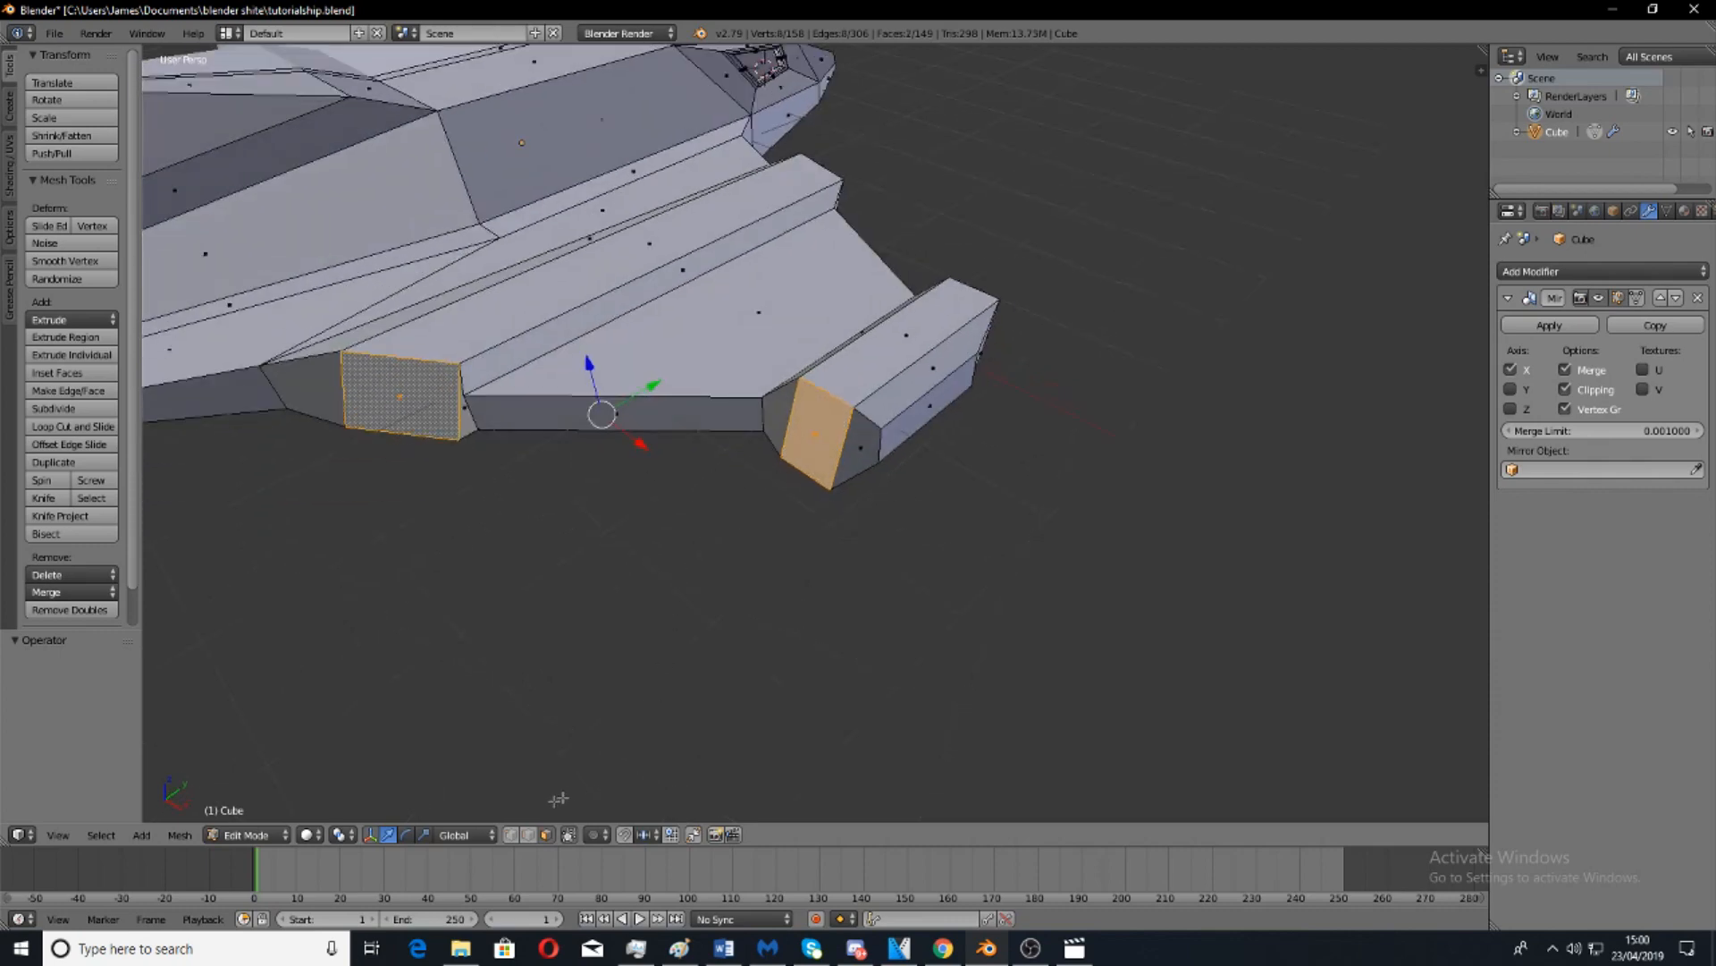
left_click(343, 838)
left_click(338, 835)
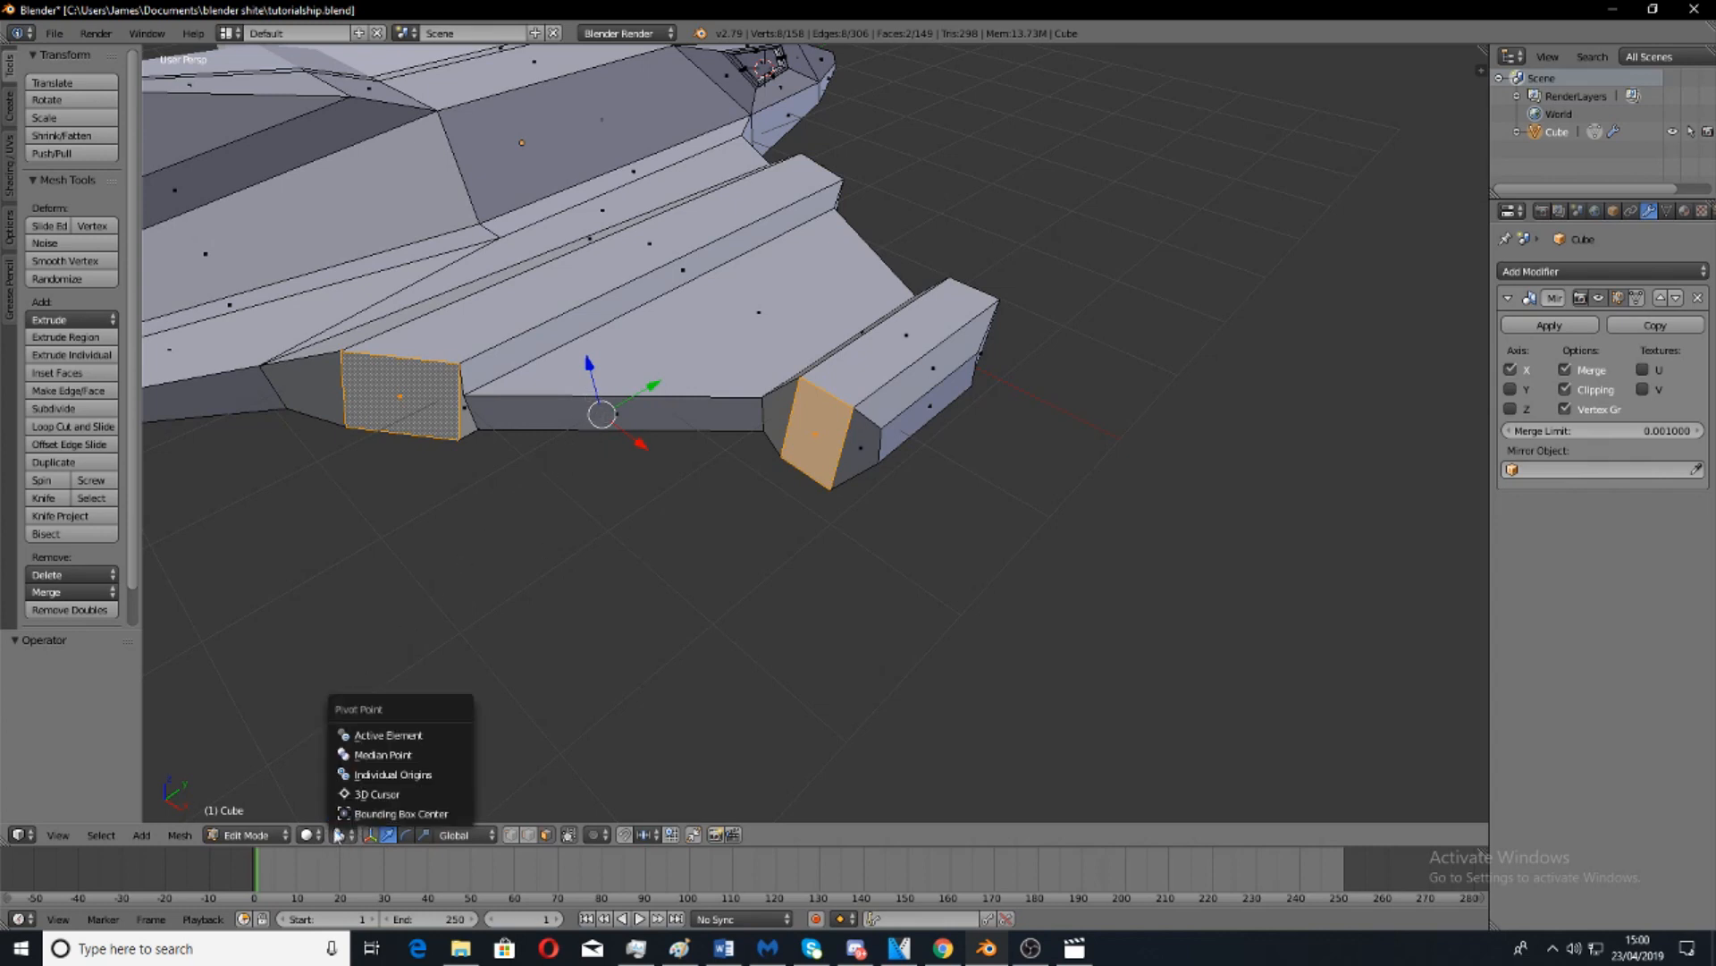
left_click(355, 774)
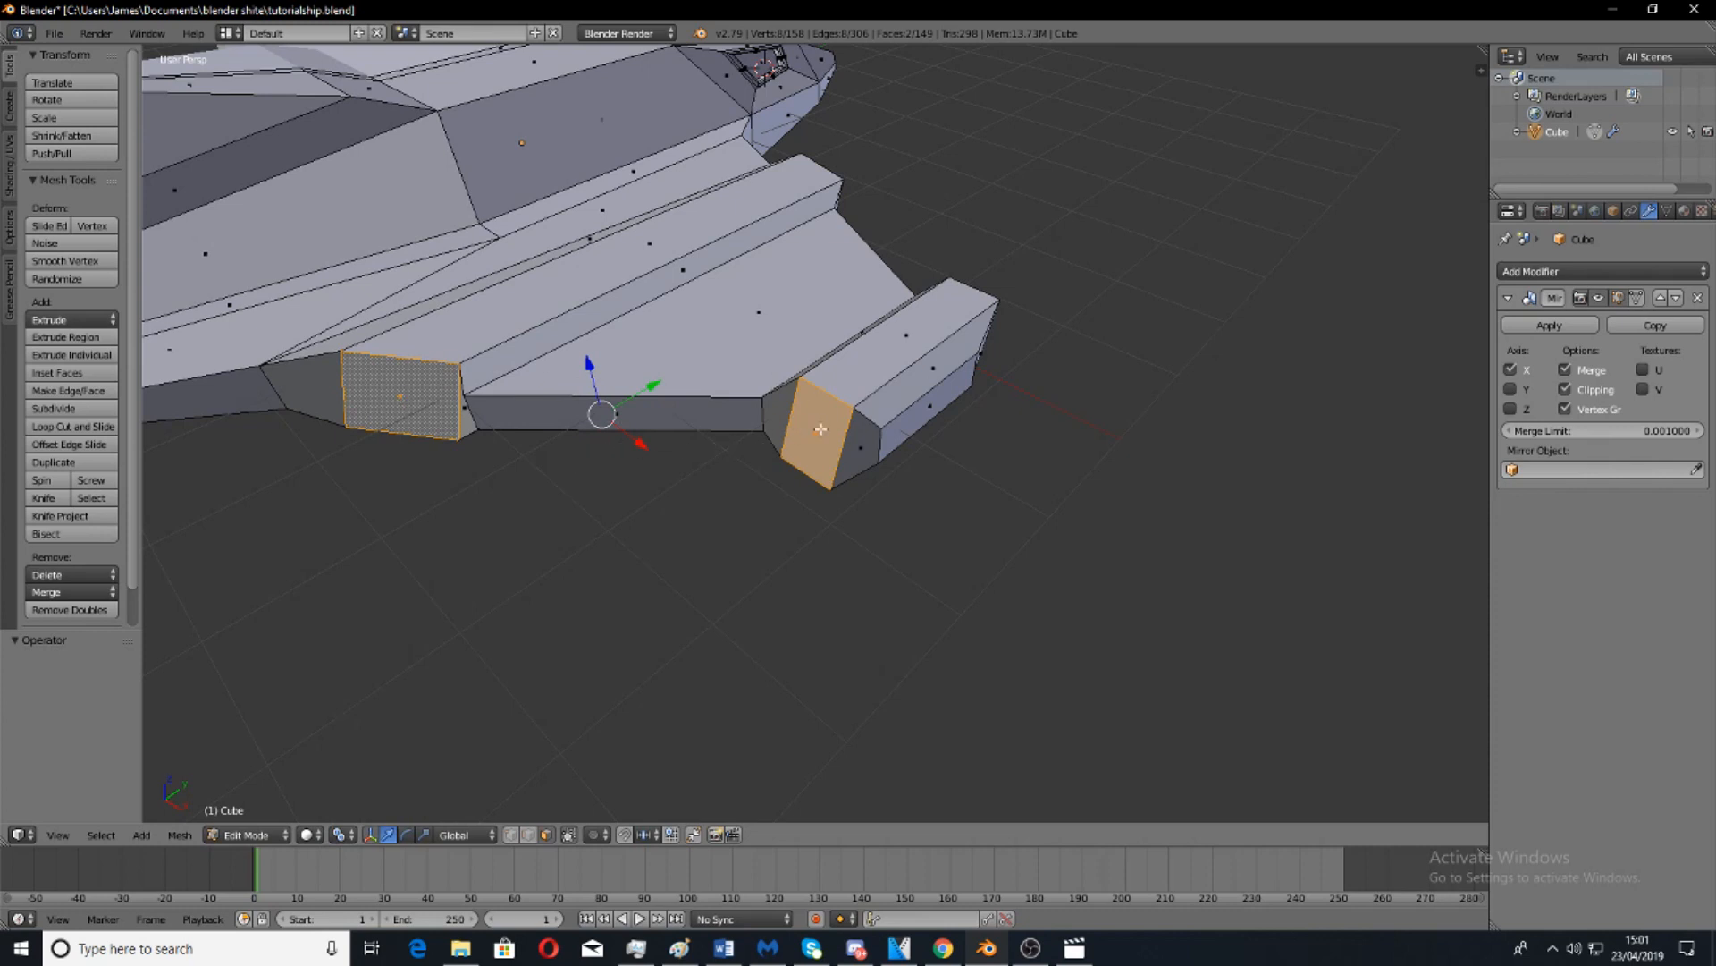
Extrude both rear end faces about 0.086 with a 1.09 enlargement, and shift them about -0.143 along Y.
key("e")
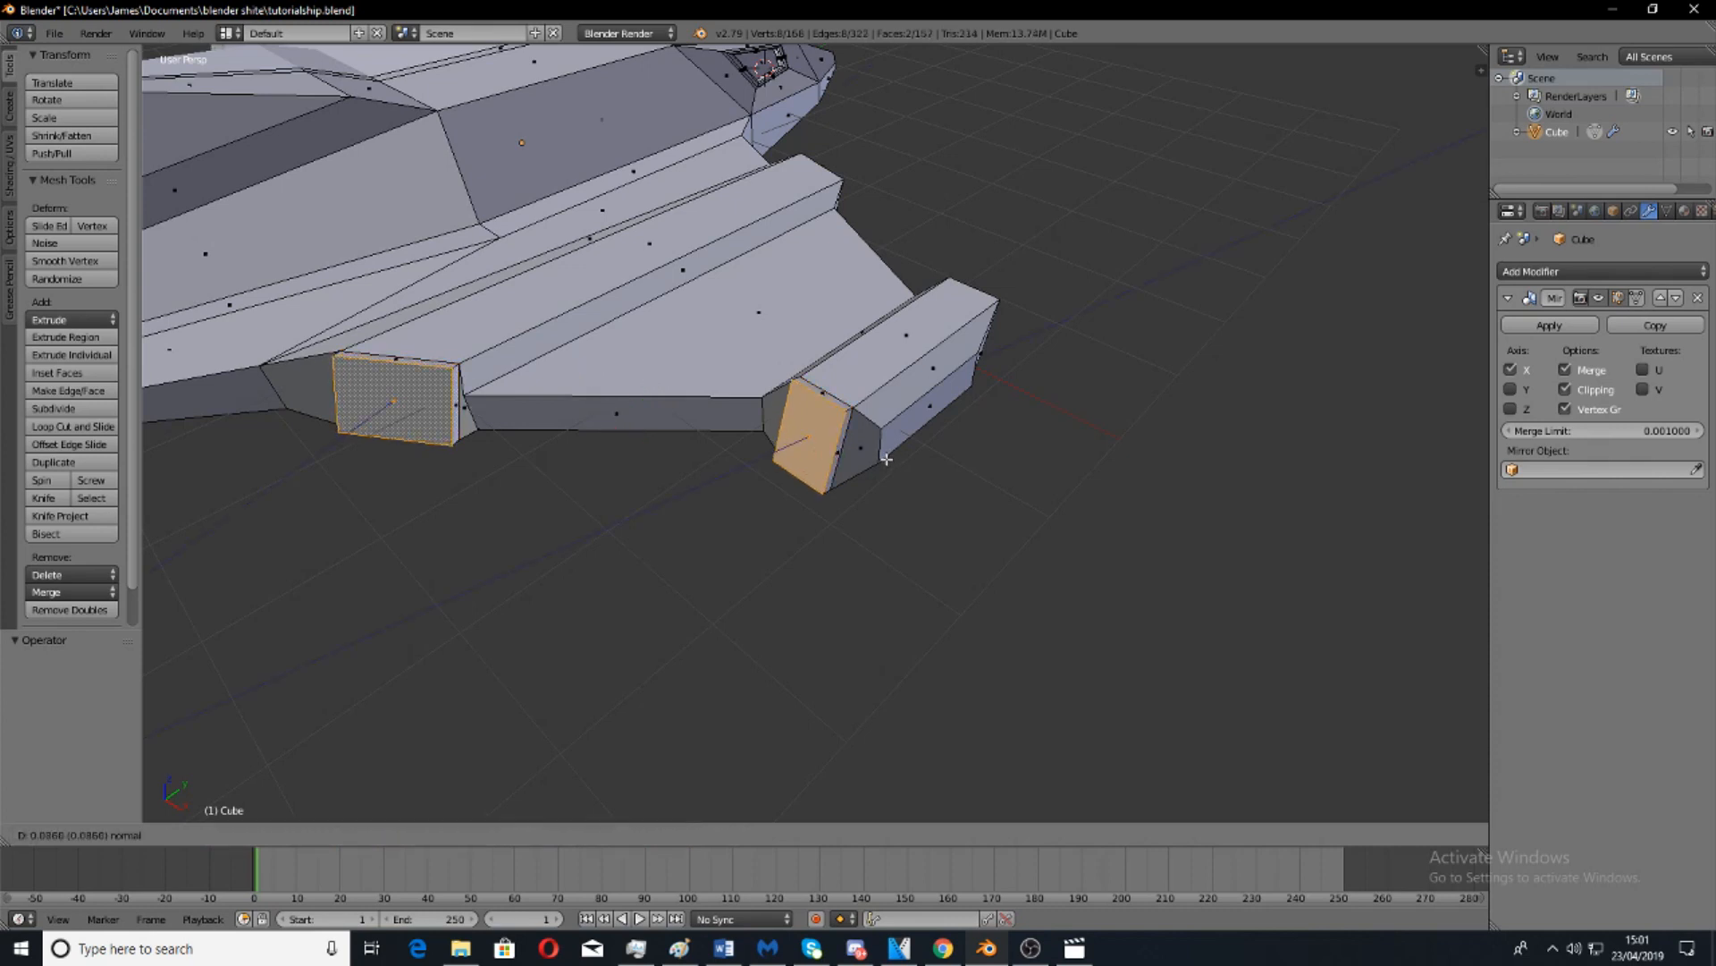
left_click(886, 459)
key("s")
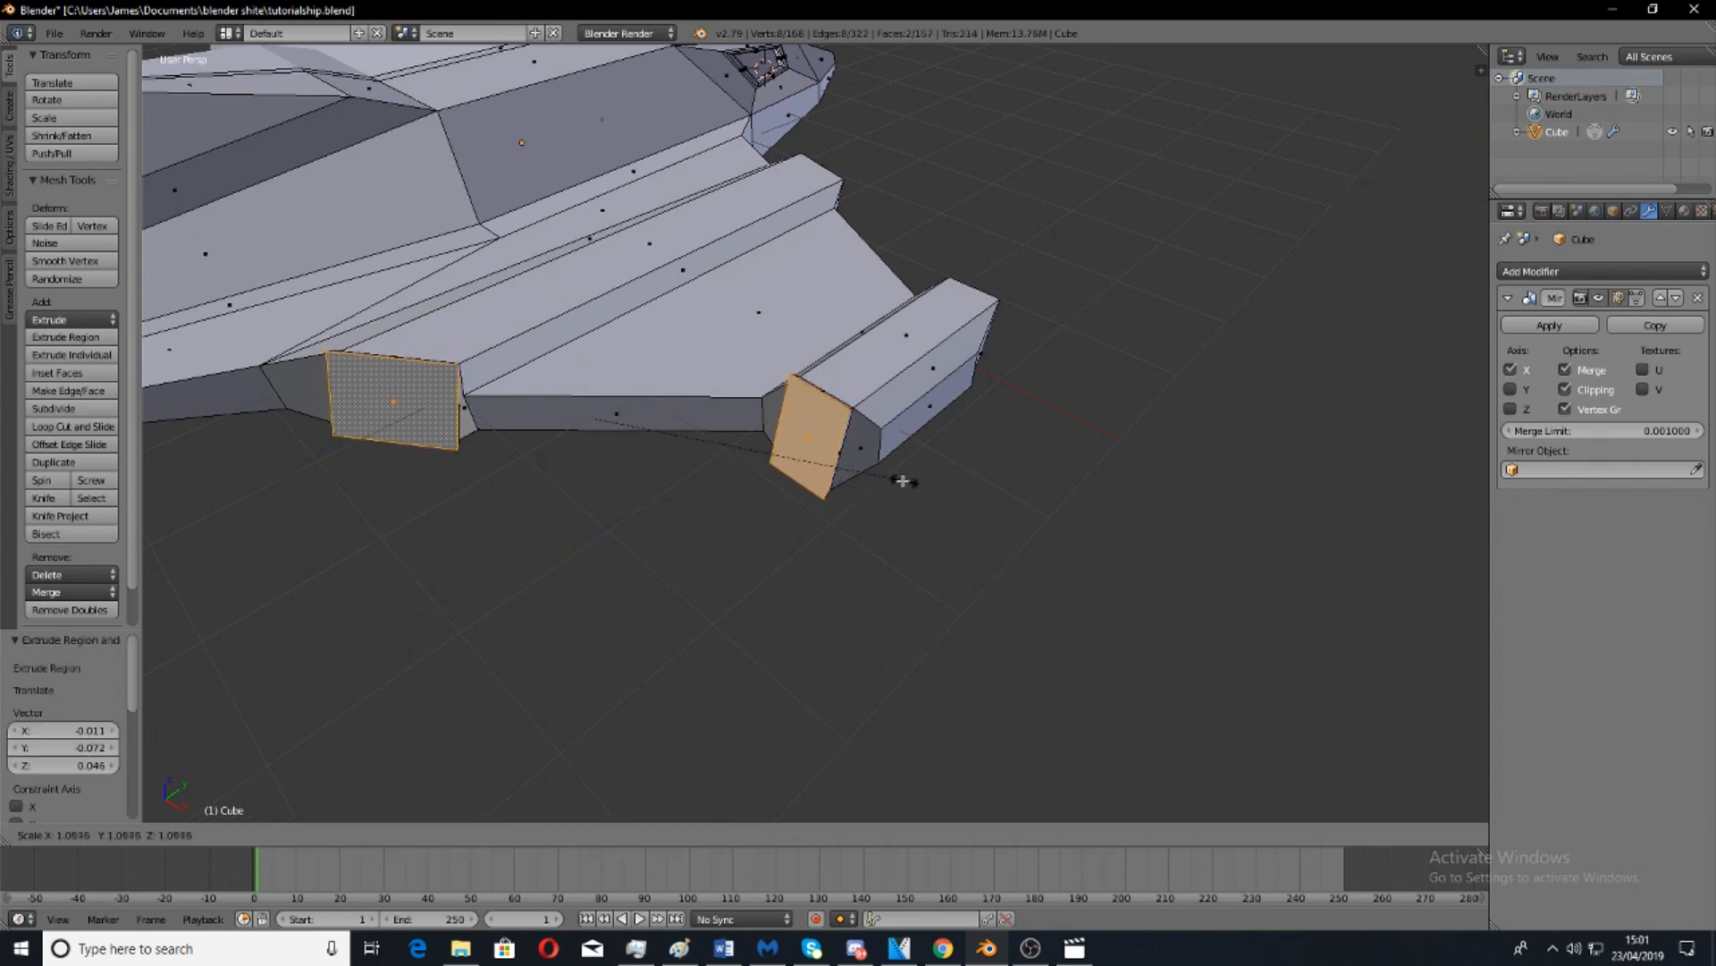
left_click(908, 464)
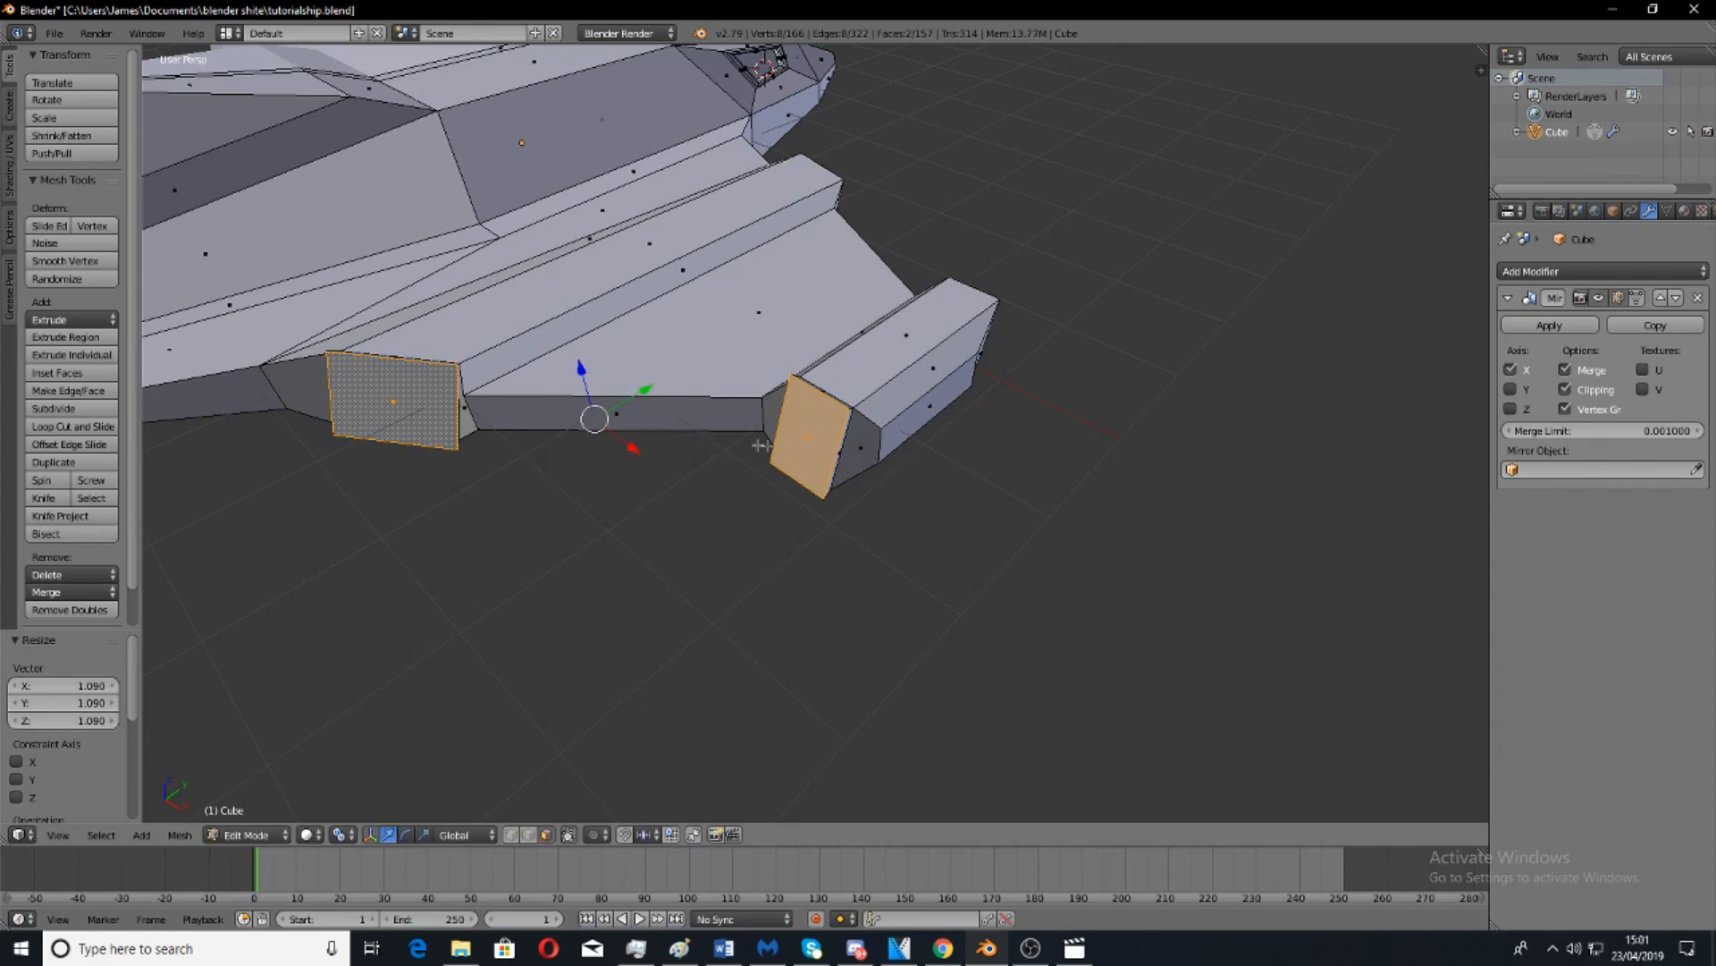
left_click_drag(641, 397, 623, 410)
Try to extrude the pod's and ridge's rear end faces outward a second time.
middle_click_drag(623, 410, 714, 519)
key("e")
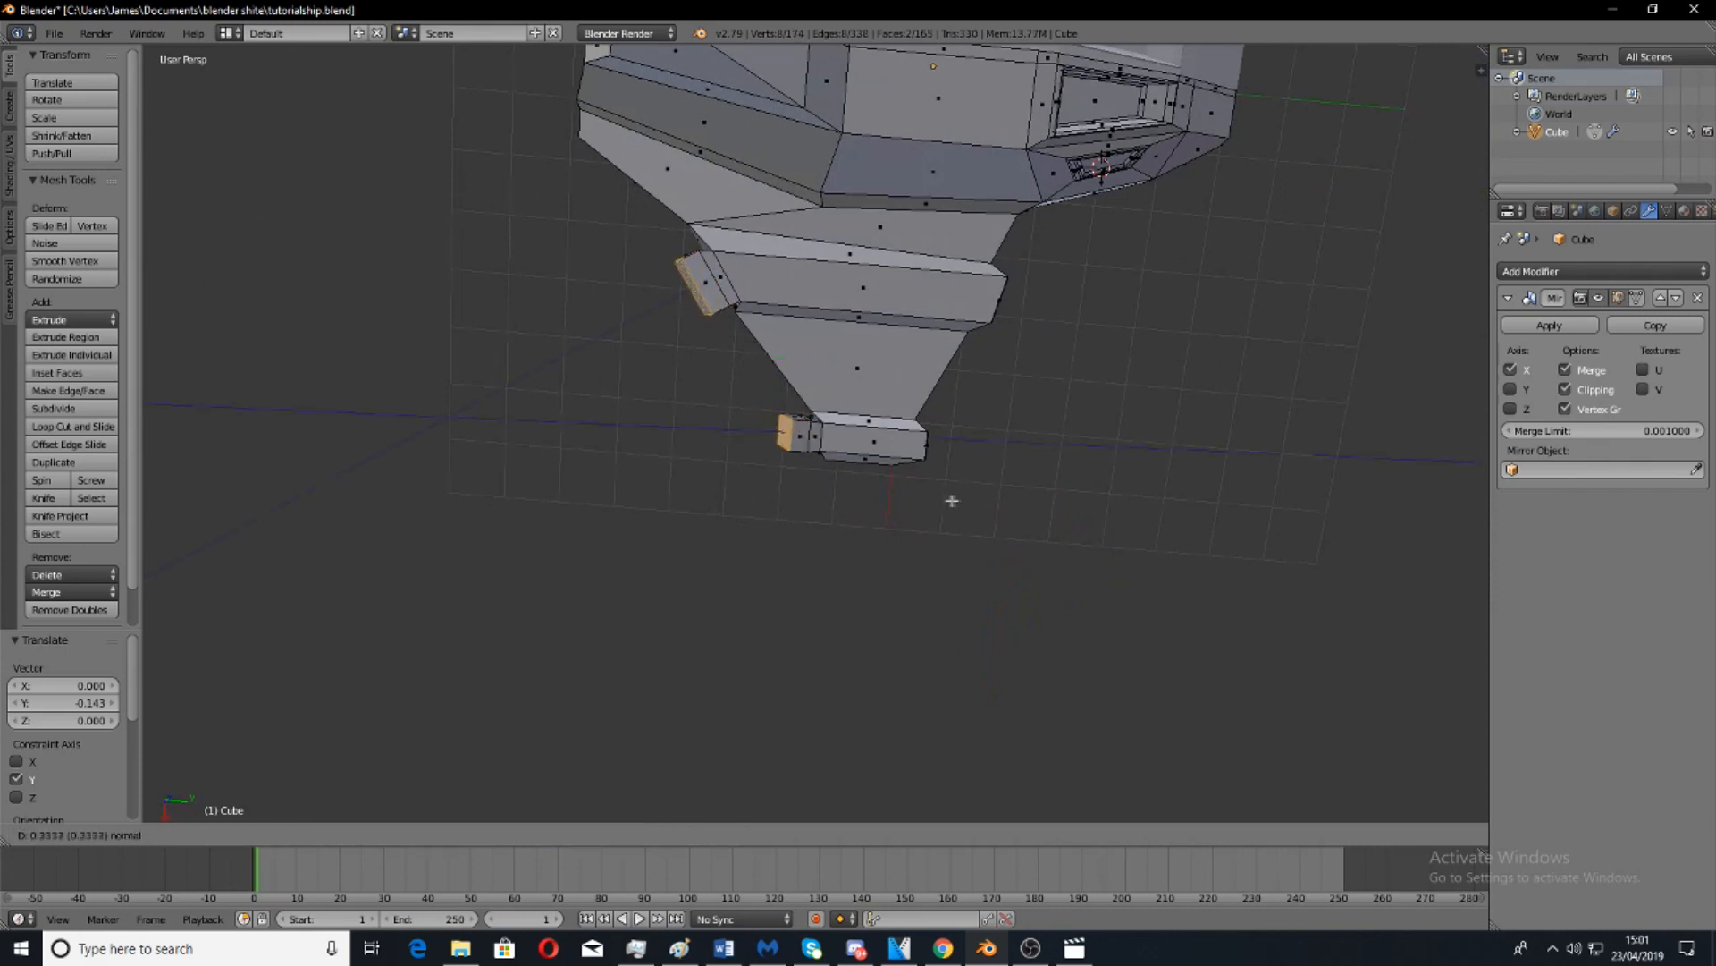
left_click(946, 500)
scroll(832, 476, "up", 3)
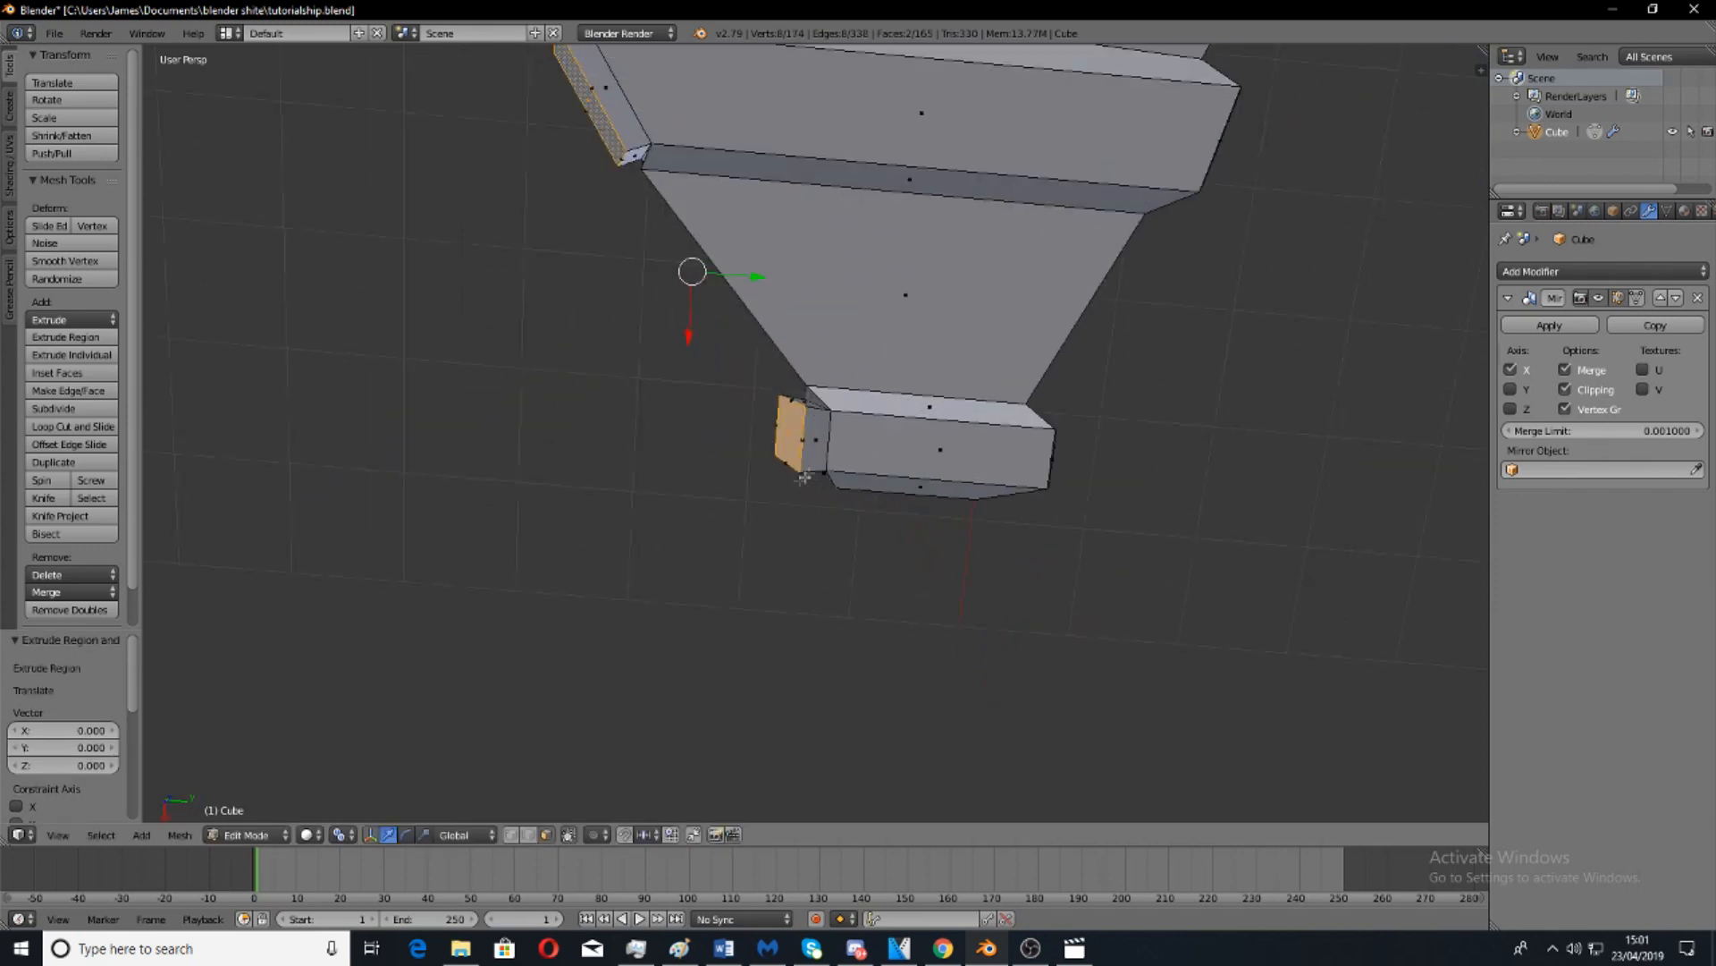
key("ctrl+z")
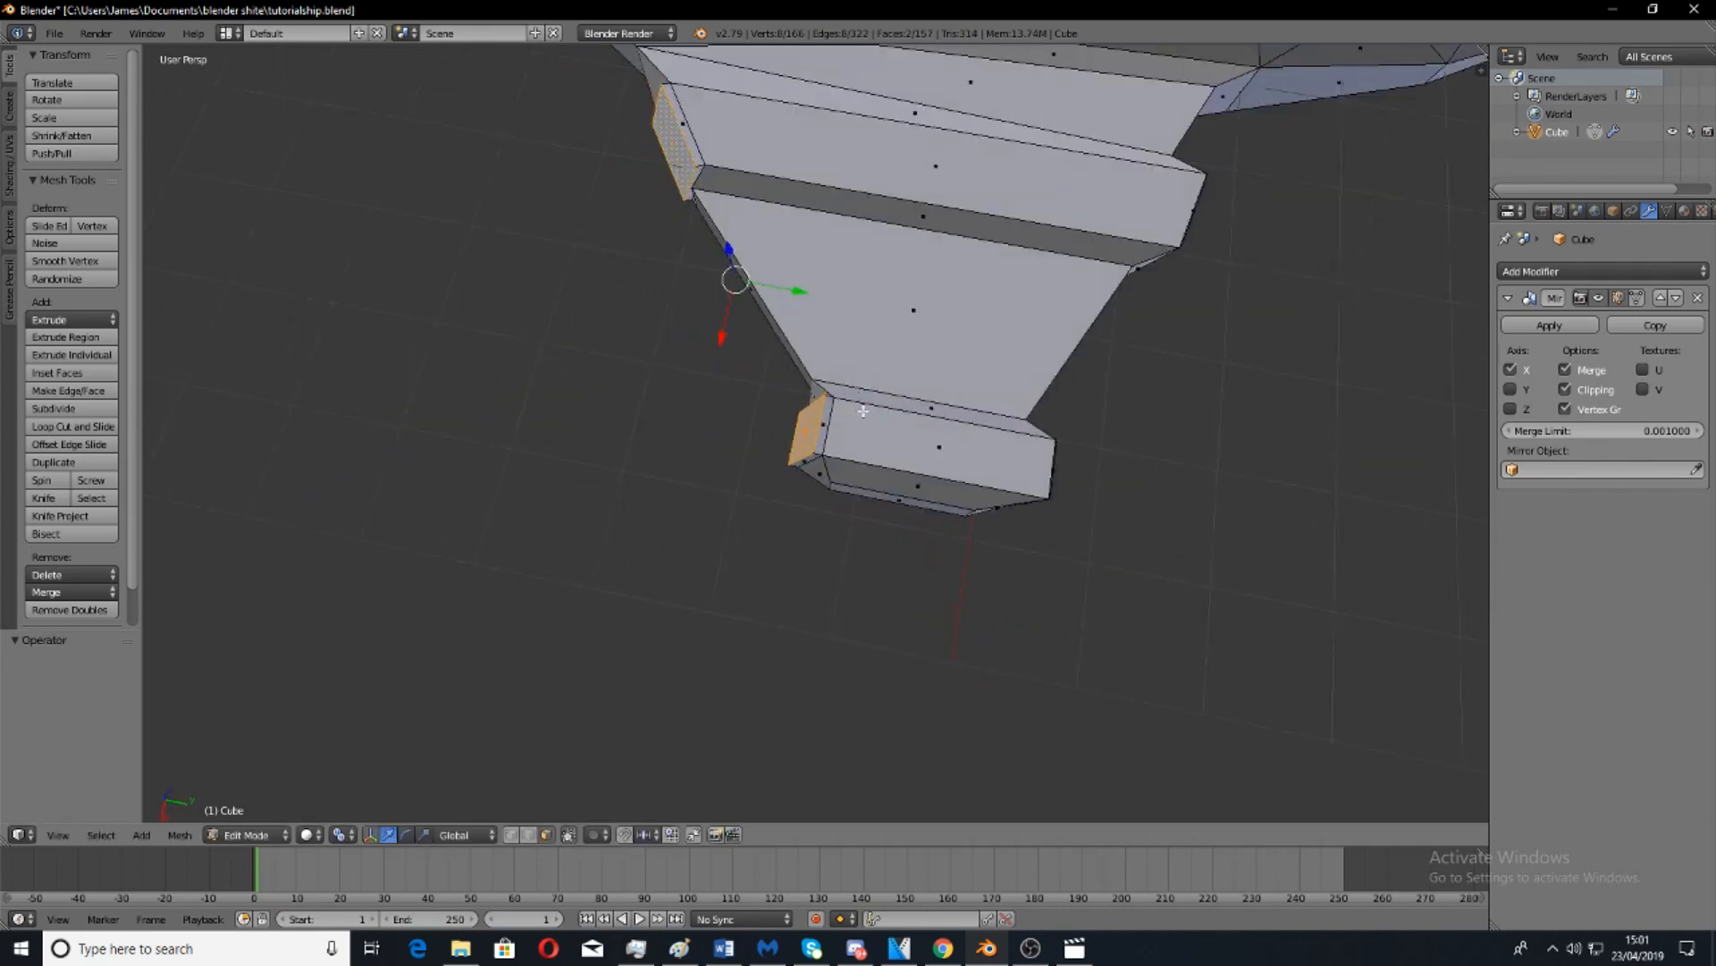
Extrude the rear faces of both wing pods, enlarge them to about 1.28, and move them 0.346 backward along Y.
middle_click_drag(864, 411, 903, 463)
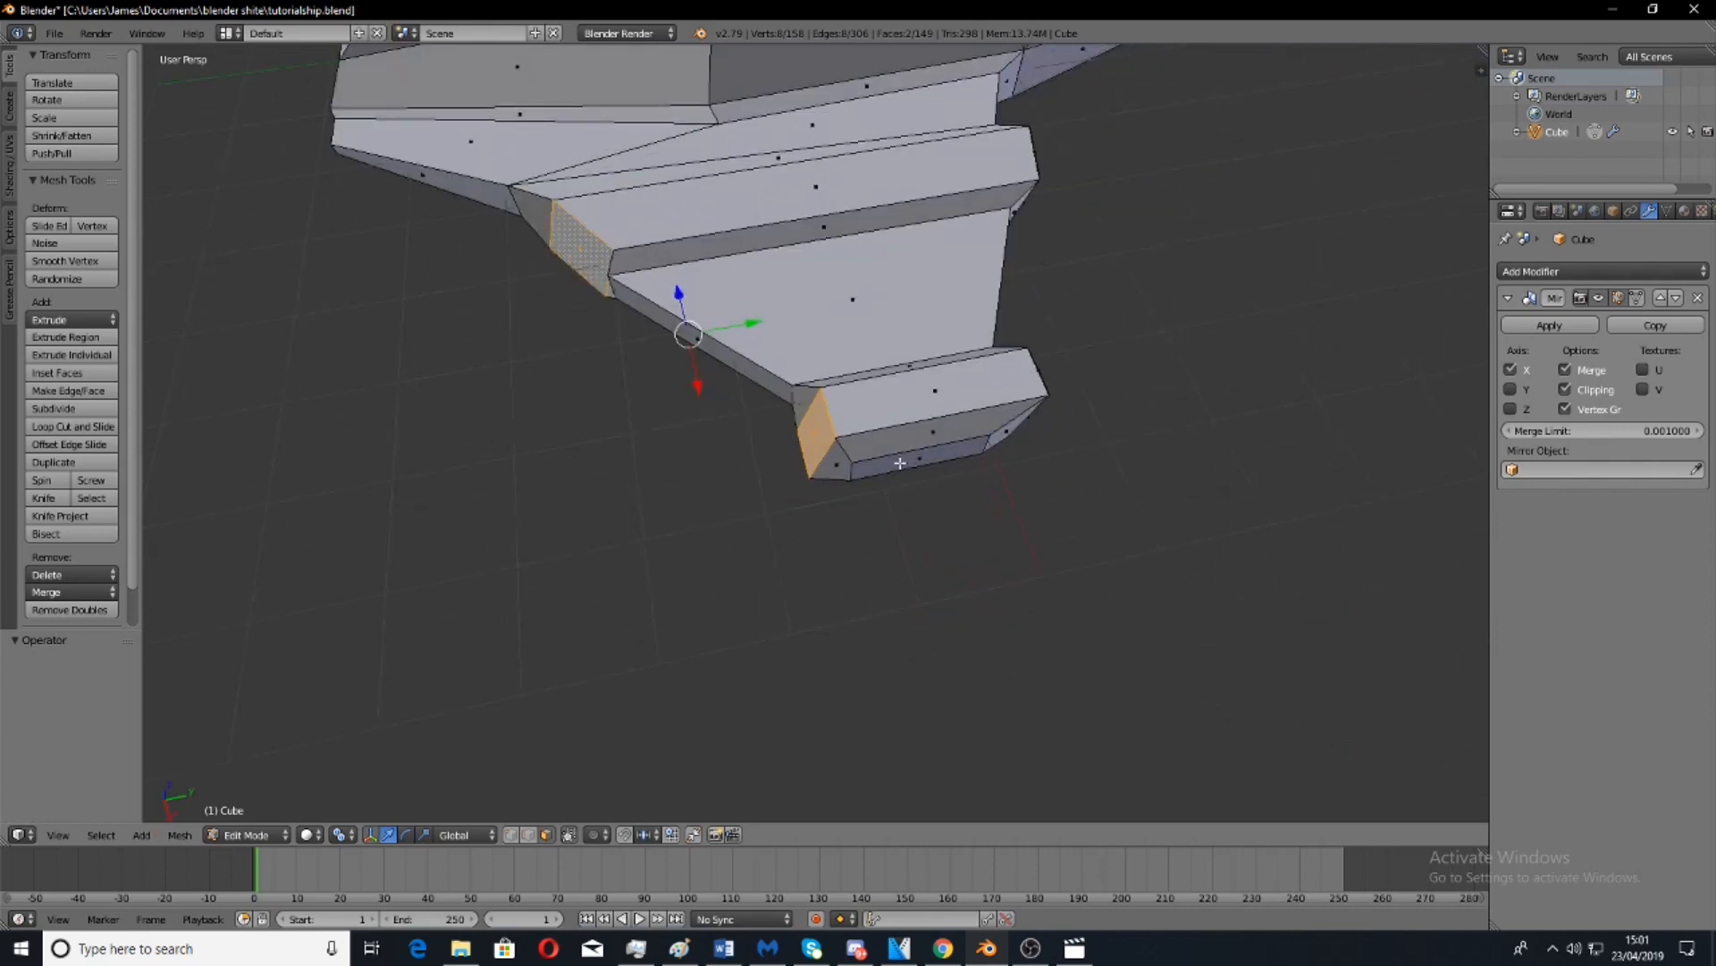
key("e")
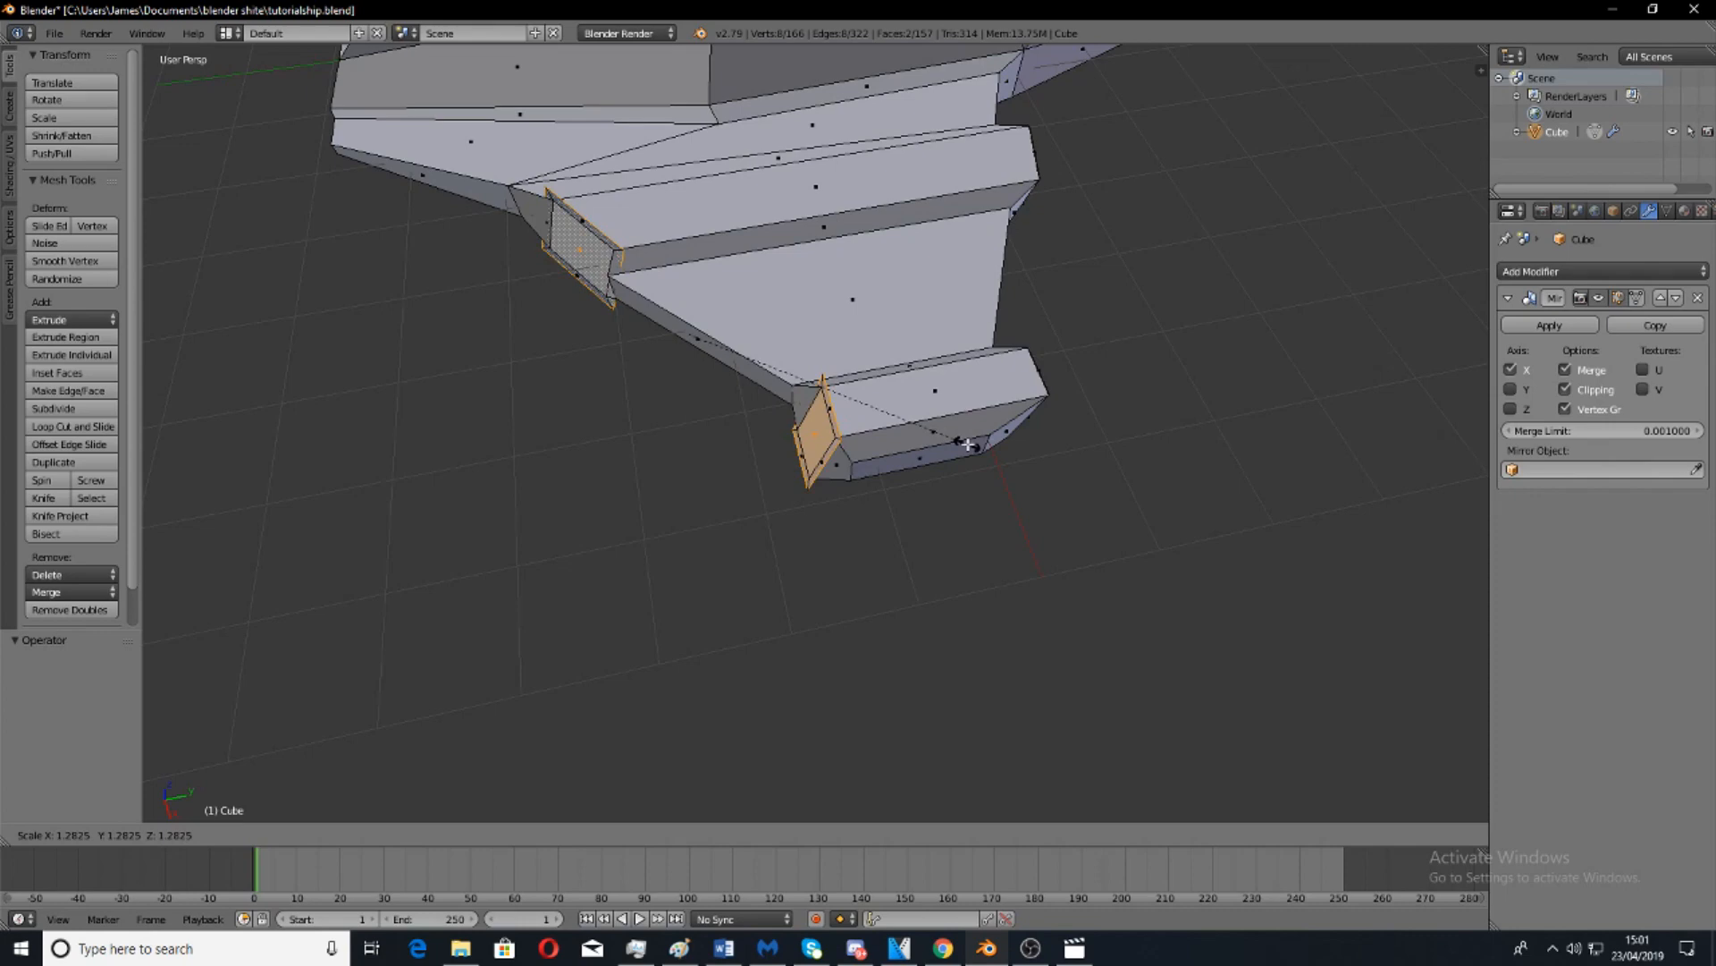
left_click(967, 445)
left_click_drag(756, 320, 716, 328)
middle_click_drag(716, 329, 752, 318)
middle_click_drag(1022, 415, 1017, 445)
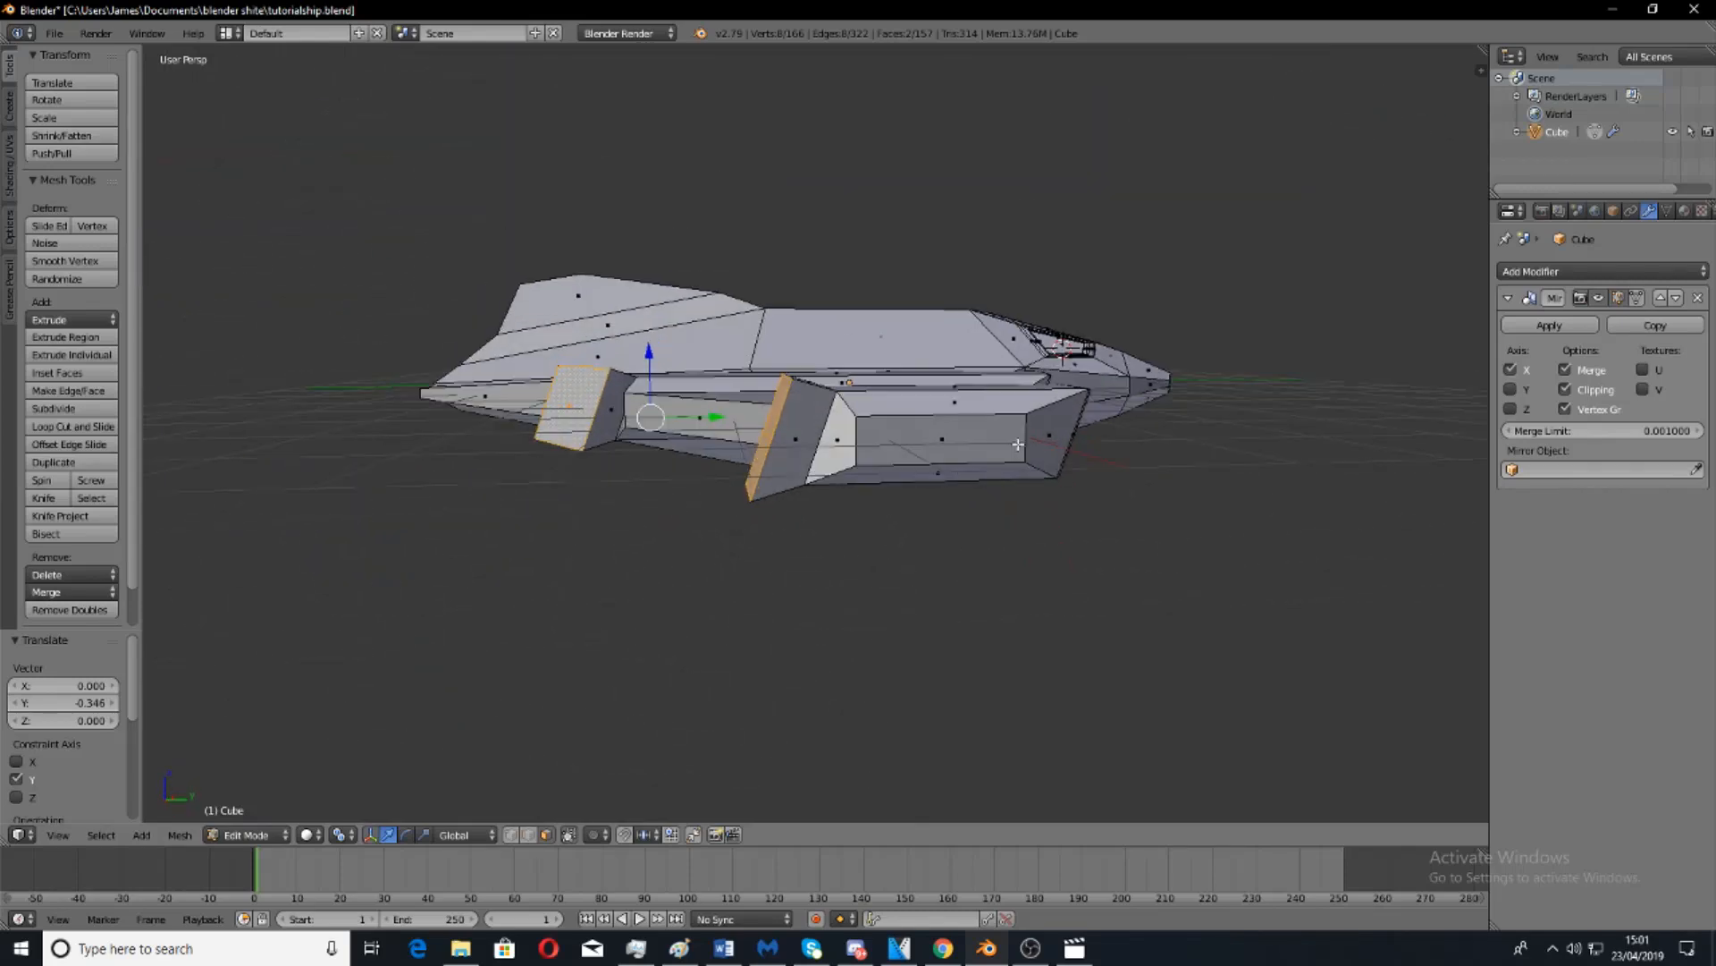
Flatten the two extruded rear pod faces by scaling them to 0.745 along Z.
key("s")
key("z")
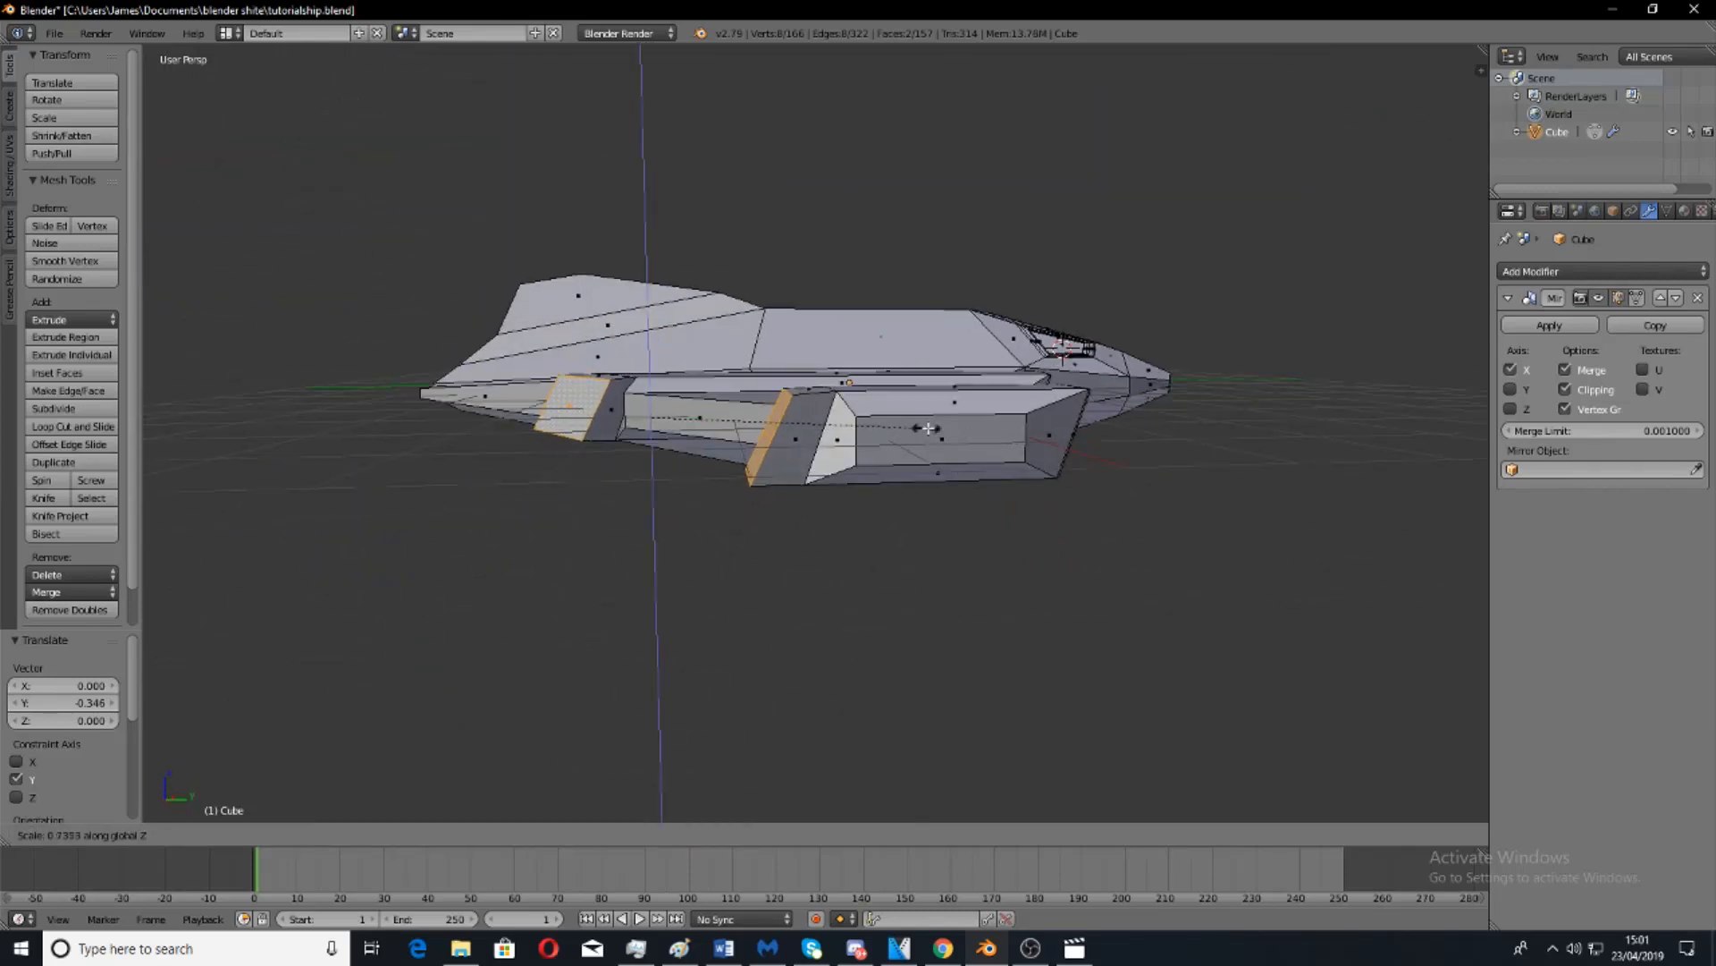
left_click(928, 428)
middle_click_drag(928, 428, 859, 487)
Extrude both rear pod faces again and position the new section backward along Y.
scroll(1022, 498, "down", 2)
key("e")
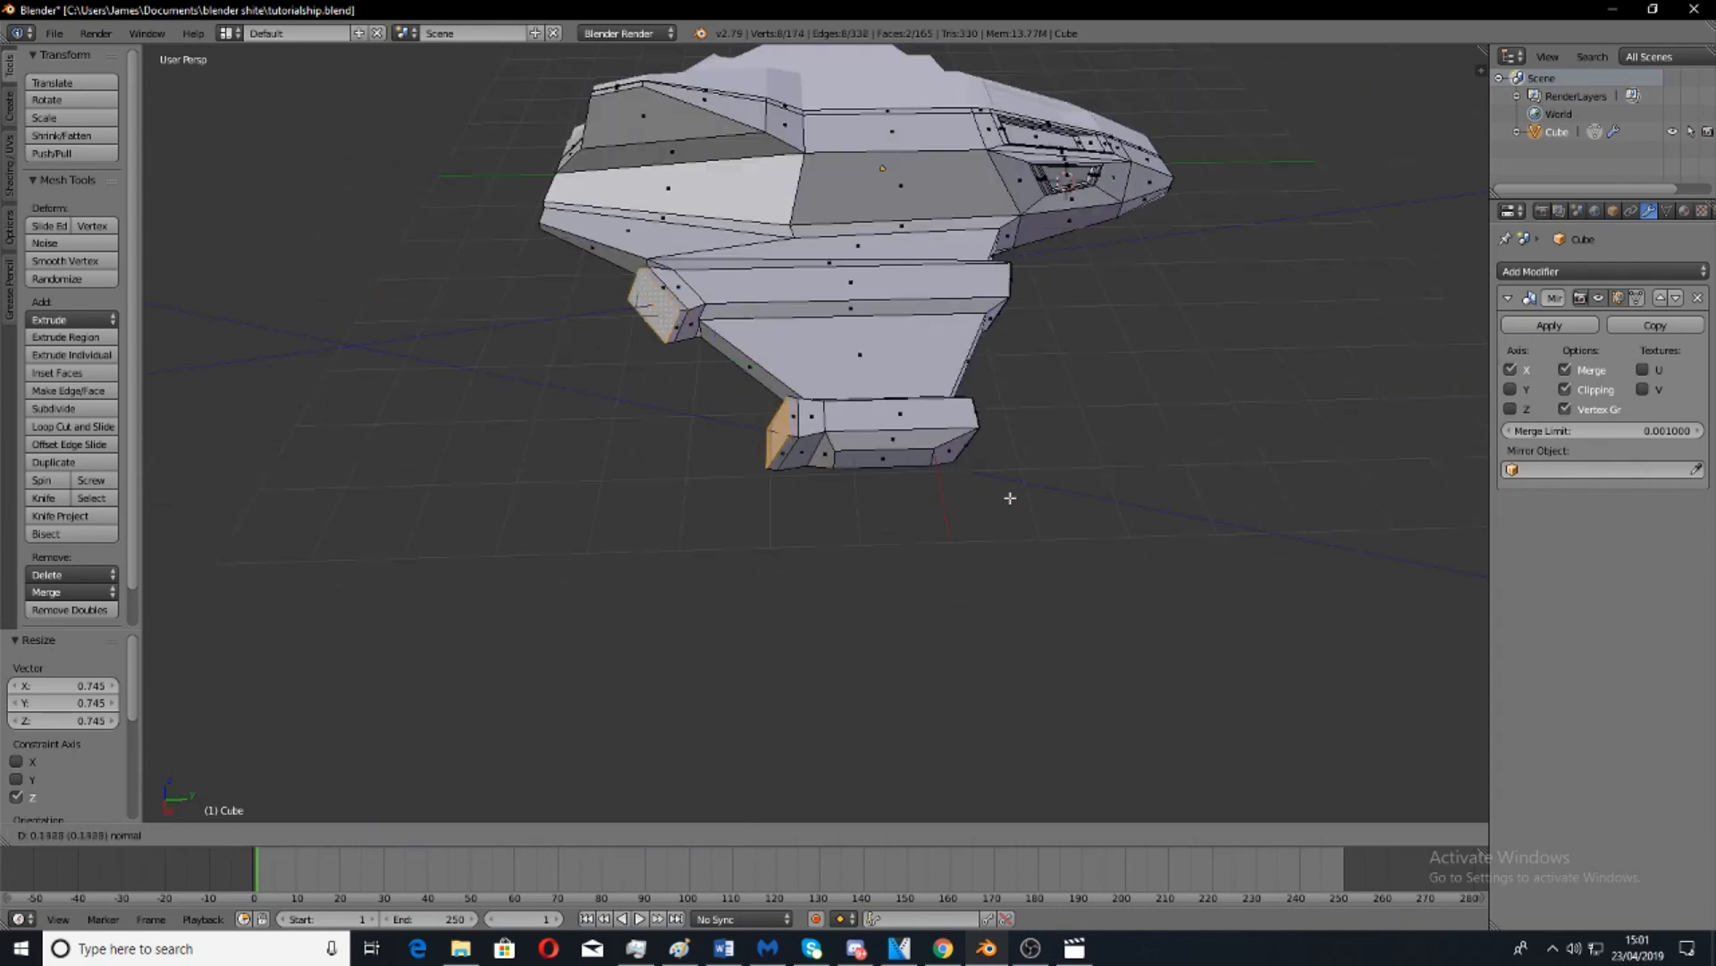
right_click(1011, 494)
left_click_drag(780, 363, 712, 365)
middle_click_drag(715, 372, 817, 458)
left_click_drag(678, 383, 722, 365)
middle_click_drag(1136, 388, 801, 572)
Select the rear faces of both pods, extrude and shrink them slightly, and shift them 0.028 backward along Y.
key("Tab")
scroll(820, 465, "up", 4)
right_click(826, 467)
scroll(826, 467, "up", 2)
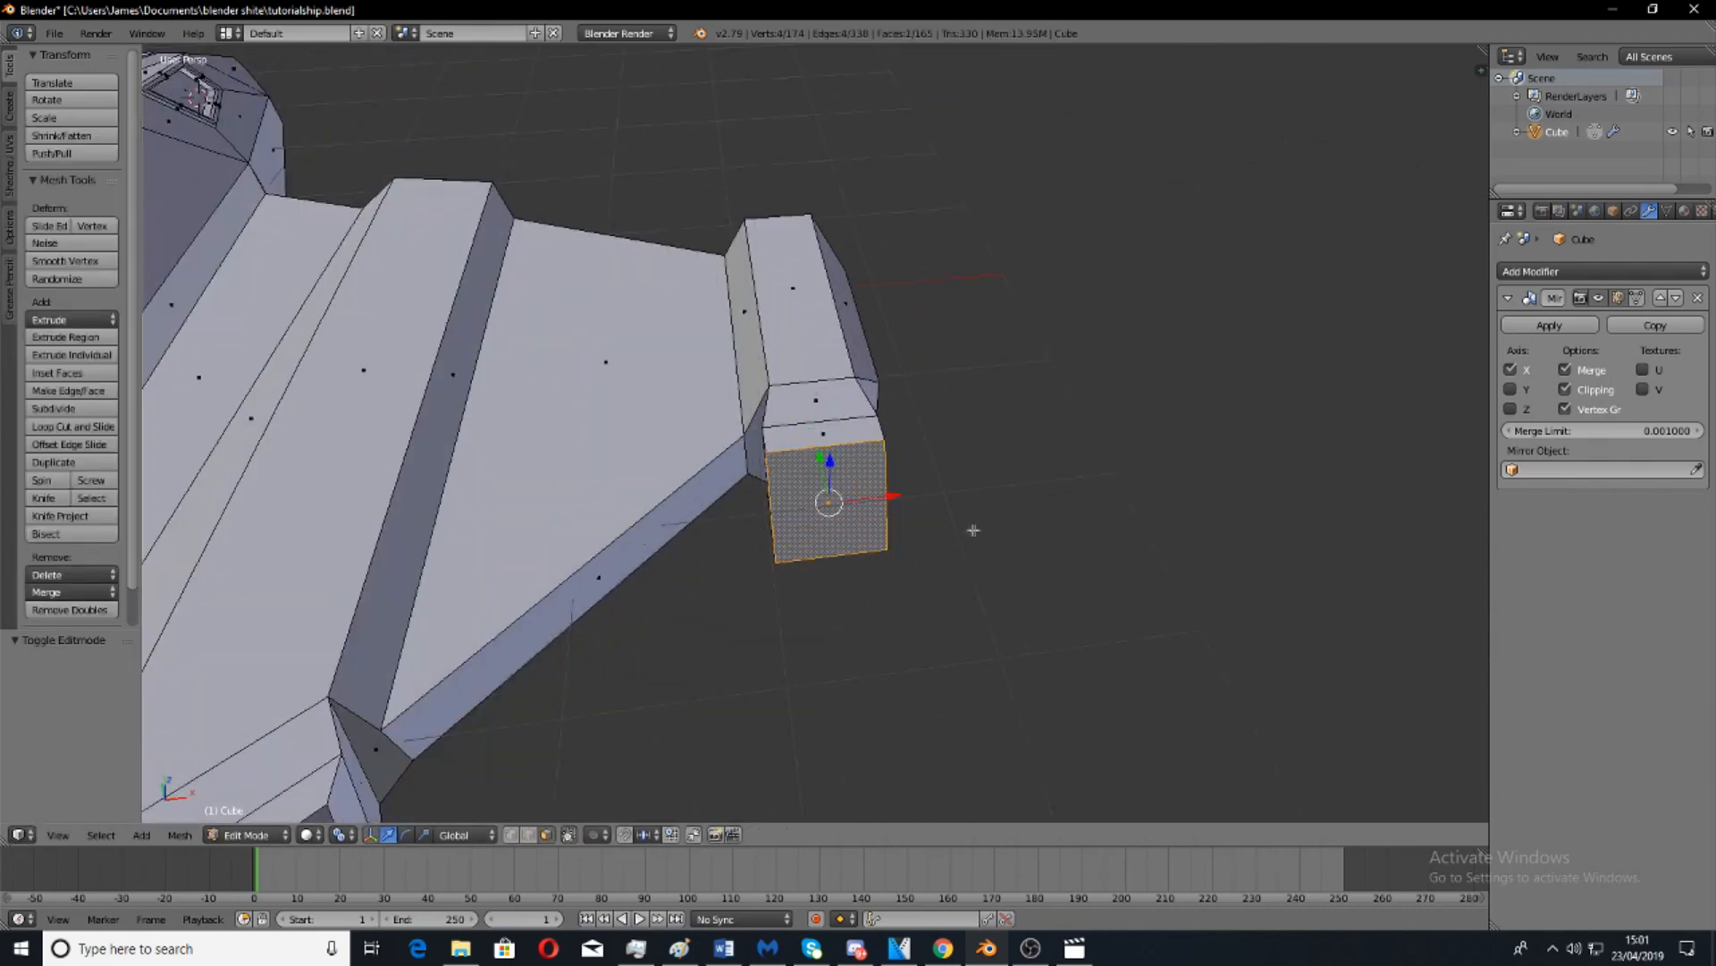
key("KP_Decimal")
scroll(962, 523, "down", 6)
middle_click_drag(892, 399, 934, 449)
scroll(816, 432, "down", 4)
right_click(364, 461, "shift")
scroll(934, 449, "up", 5)
key("e")
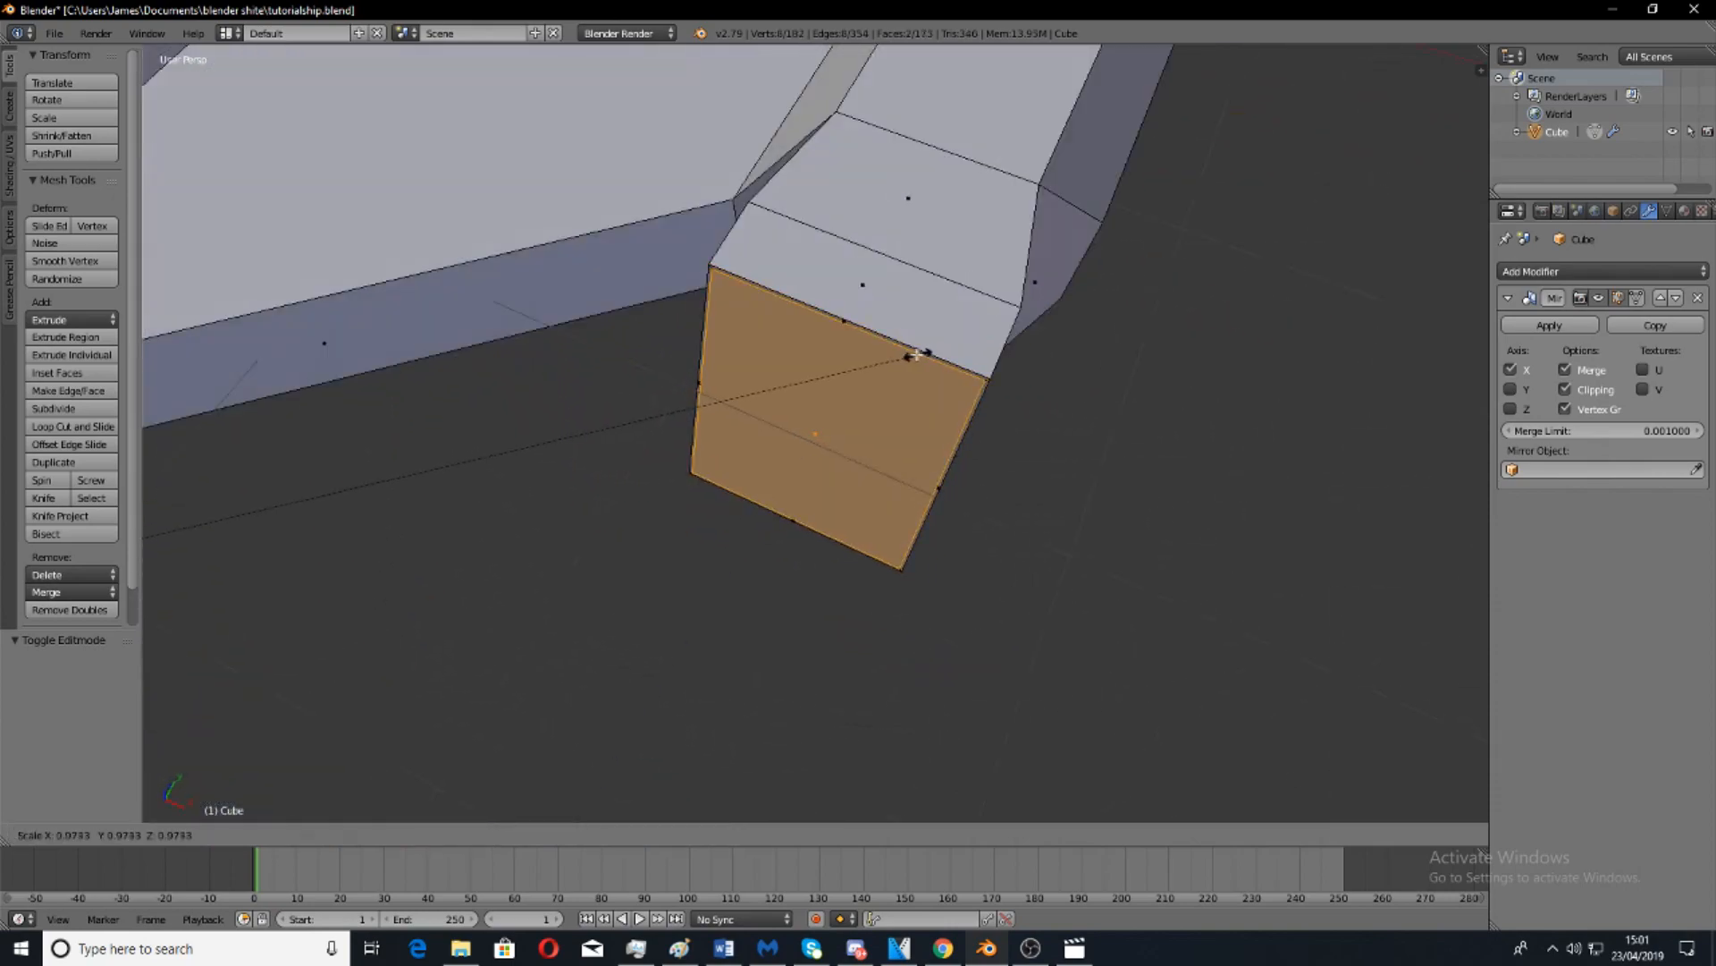
left_click(874, 352)
scroll(393, 399, "down", 3)
left_click_drag(452, 453, 448, 461)
middle_click_drag(449, 460, 697, 319)
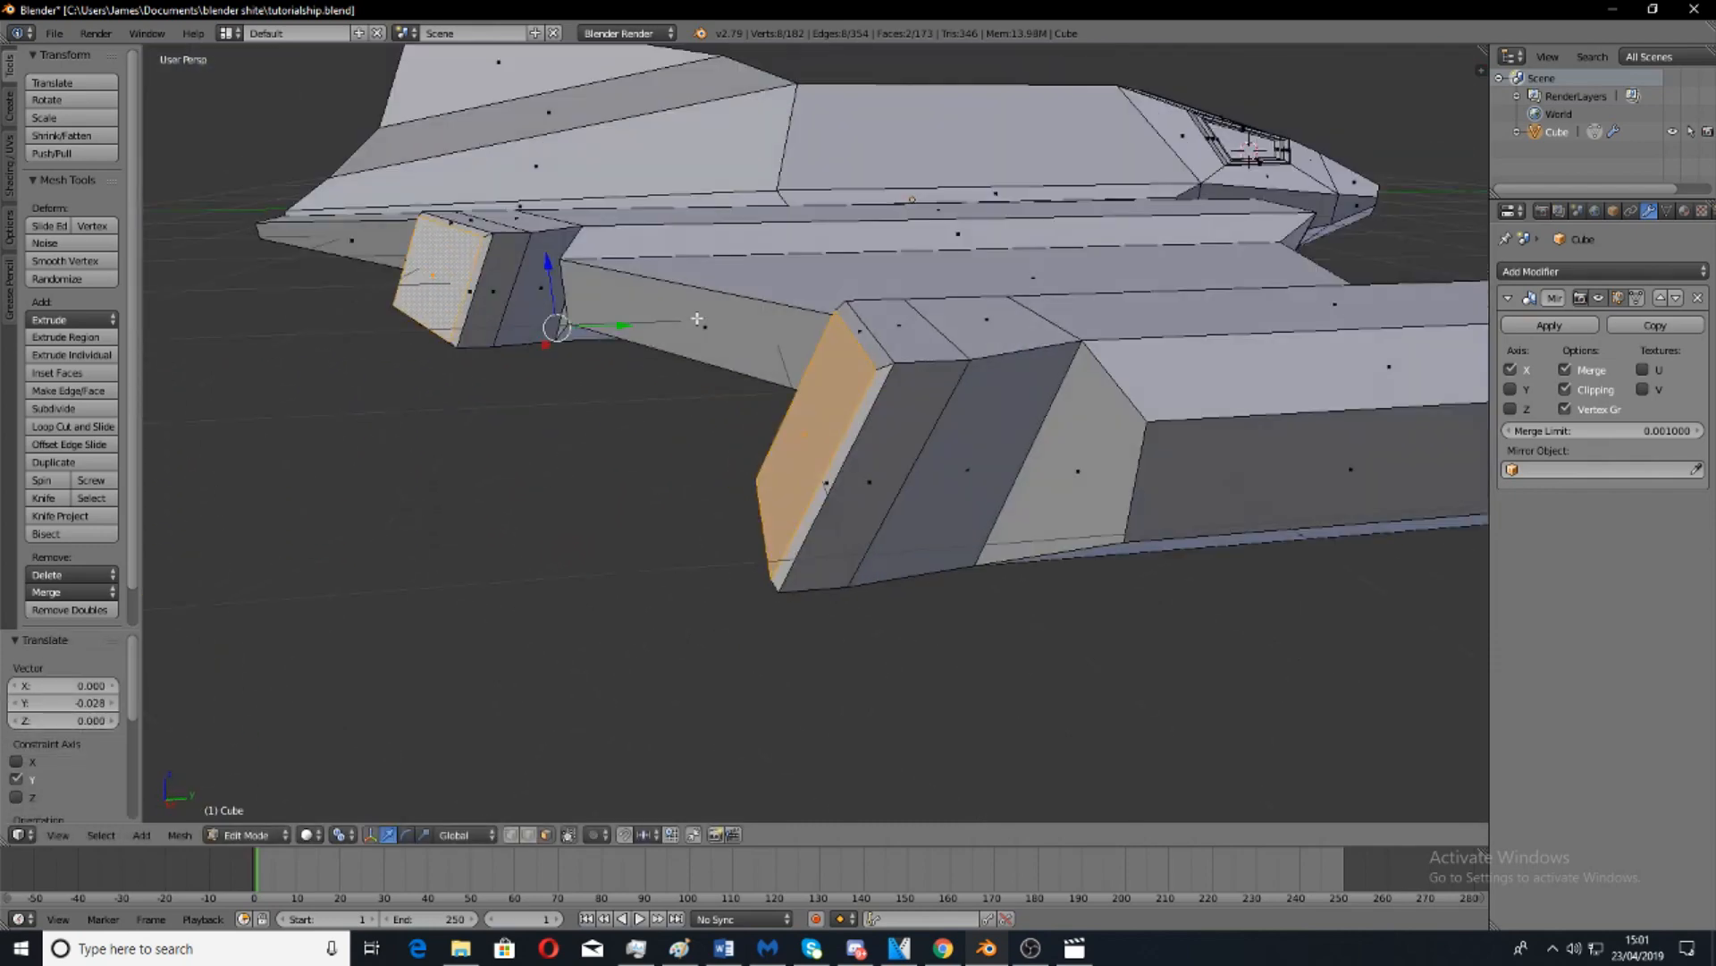
Create three nested insets on both rear pod faces by repeated extrude and scale, starting at a scale of 0.889.
key("e")
key("s")
left_click(672, 322)
key("e")
key("s")
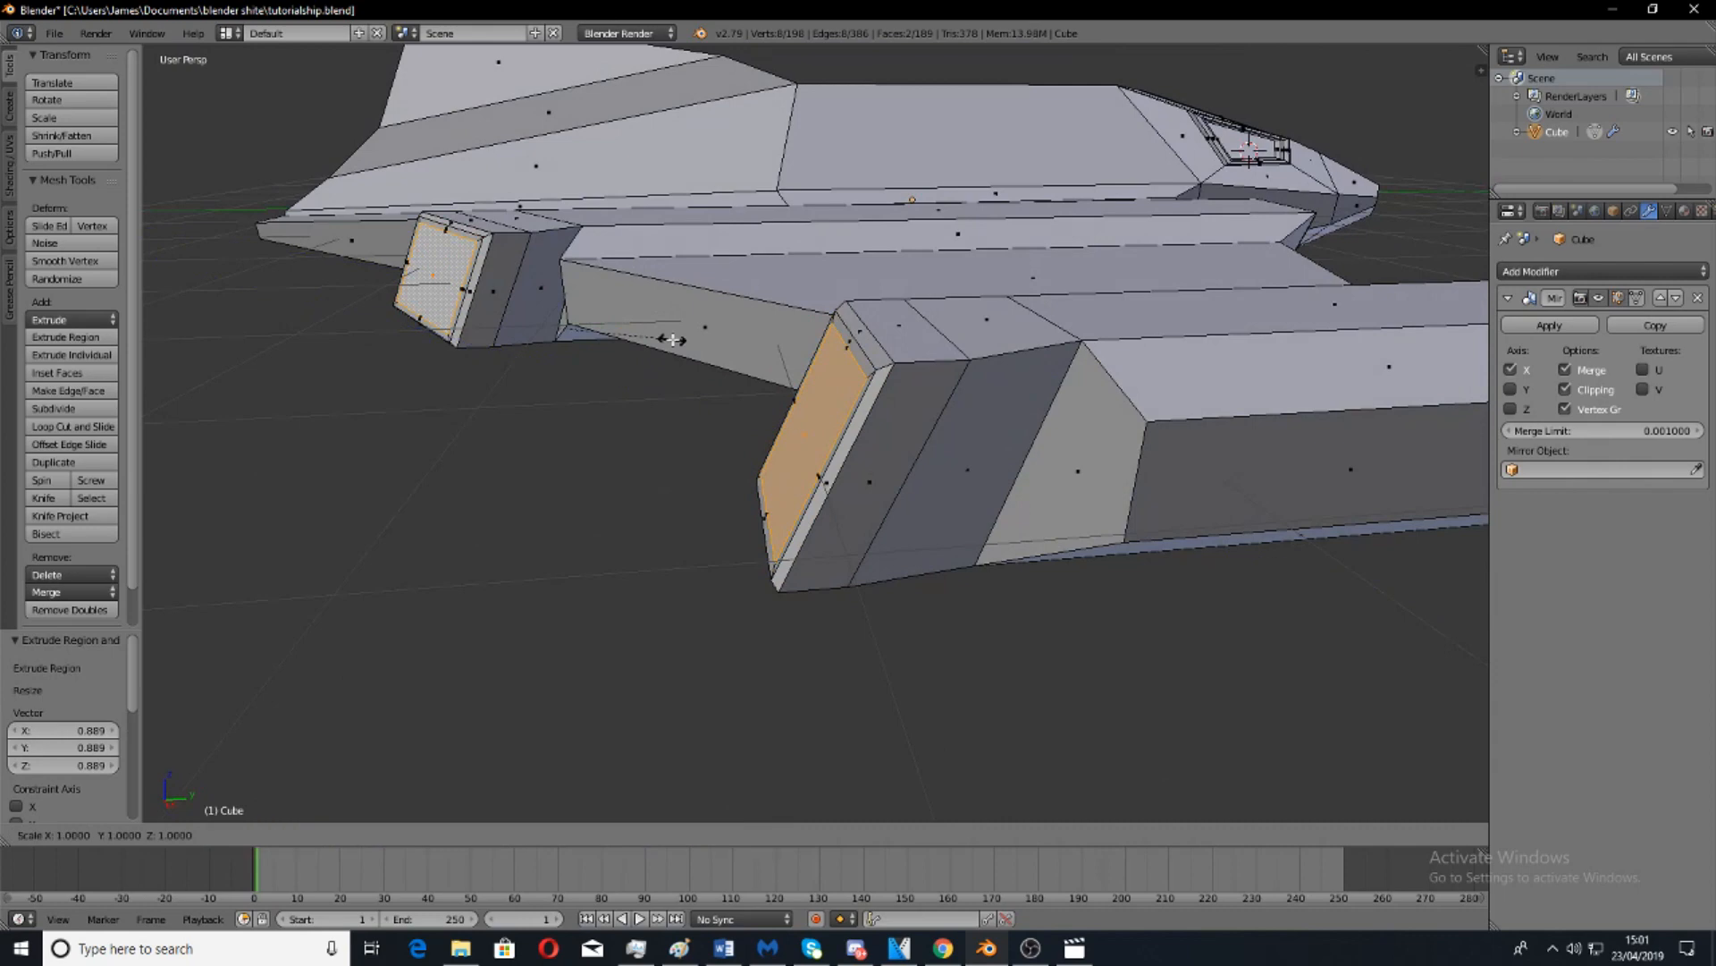
left_click(666, 332)
key("e")
key("s")
left_click(637, 323)
Push the innermost rear pod faces forward along Y to recess the engine exhausts.
key("g")
key("y")
left_click(936, 339)
middle_click_drag(936, 339, 688, 526)
key("Tab")
scroll(989, 325, "down", 3)
key("Tab")
Select two upper fuselage faces and set the transform pivot point to Median Point.
scroll(688, 526, "up", 6)
key("a")
right_click(847, 539, "shift")
middle_click_drag(846, 538, 894, 565)
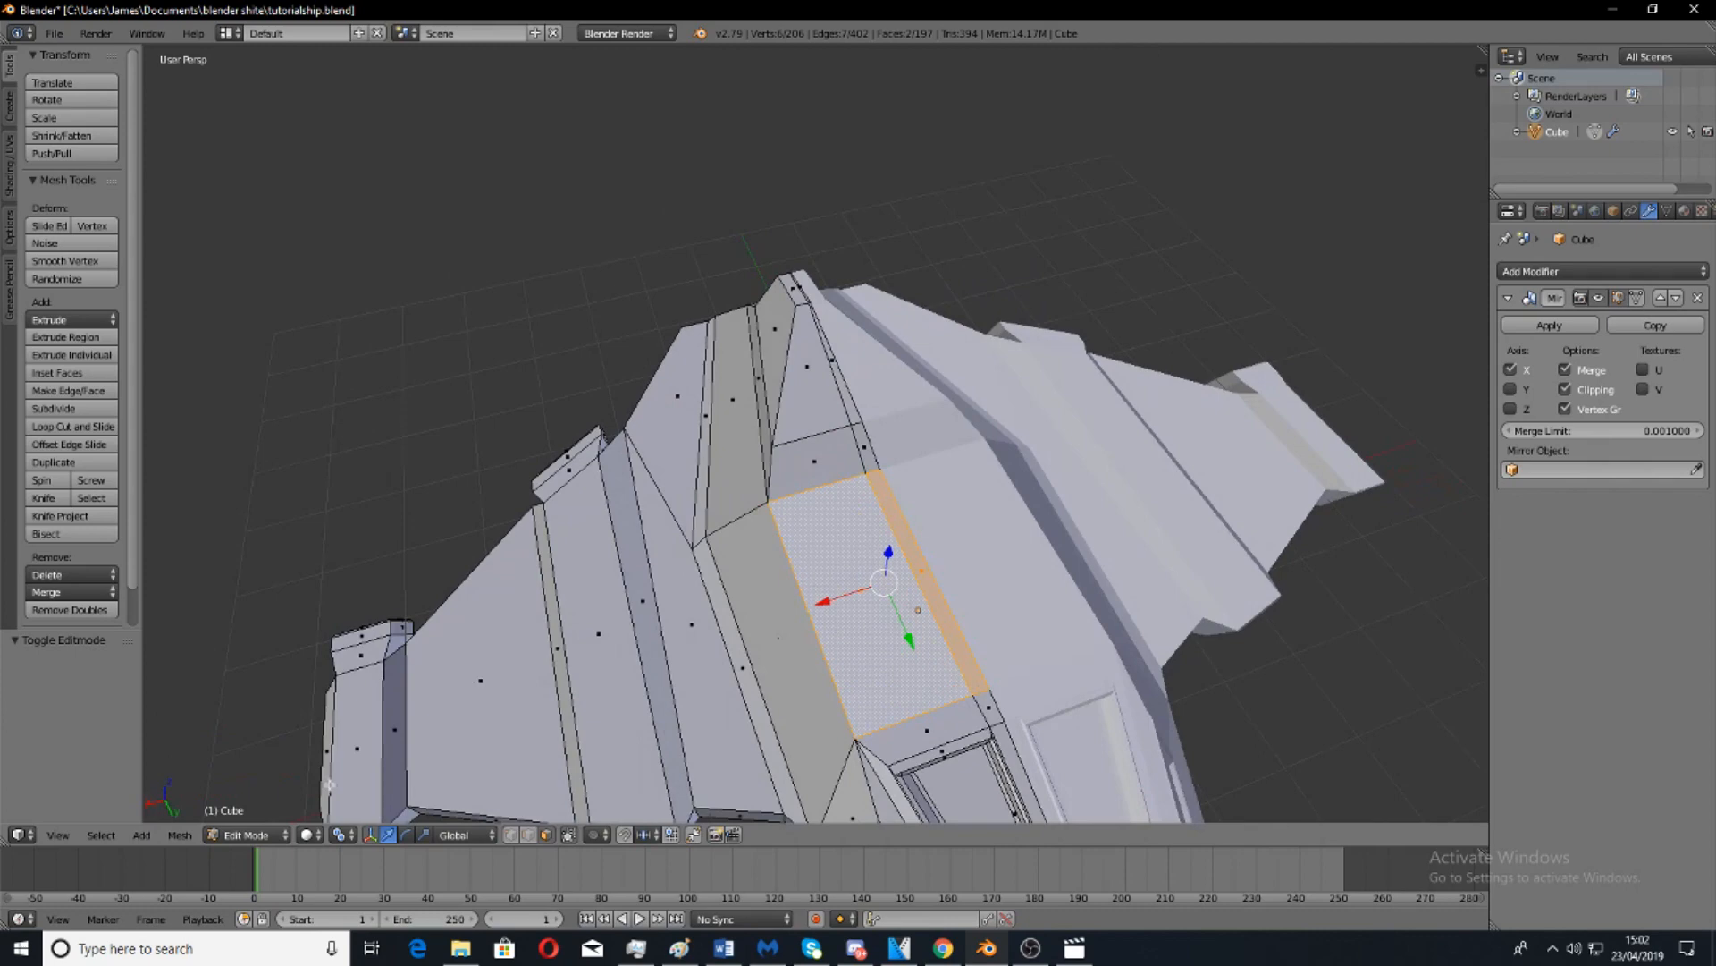
left_click(348, 837)
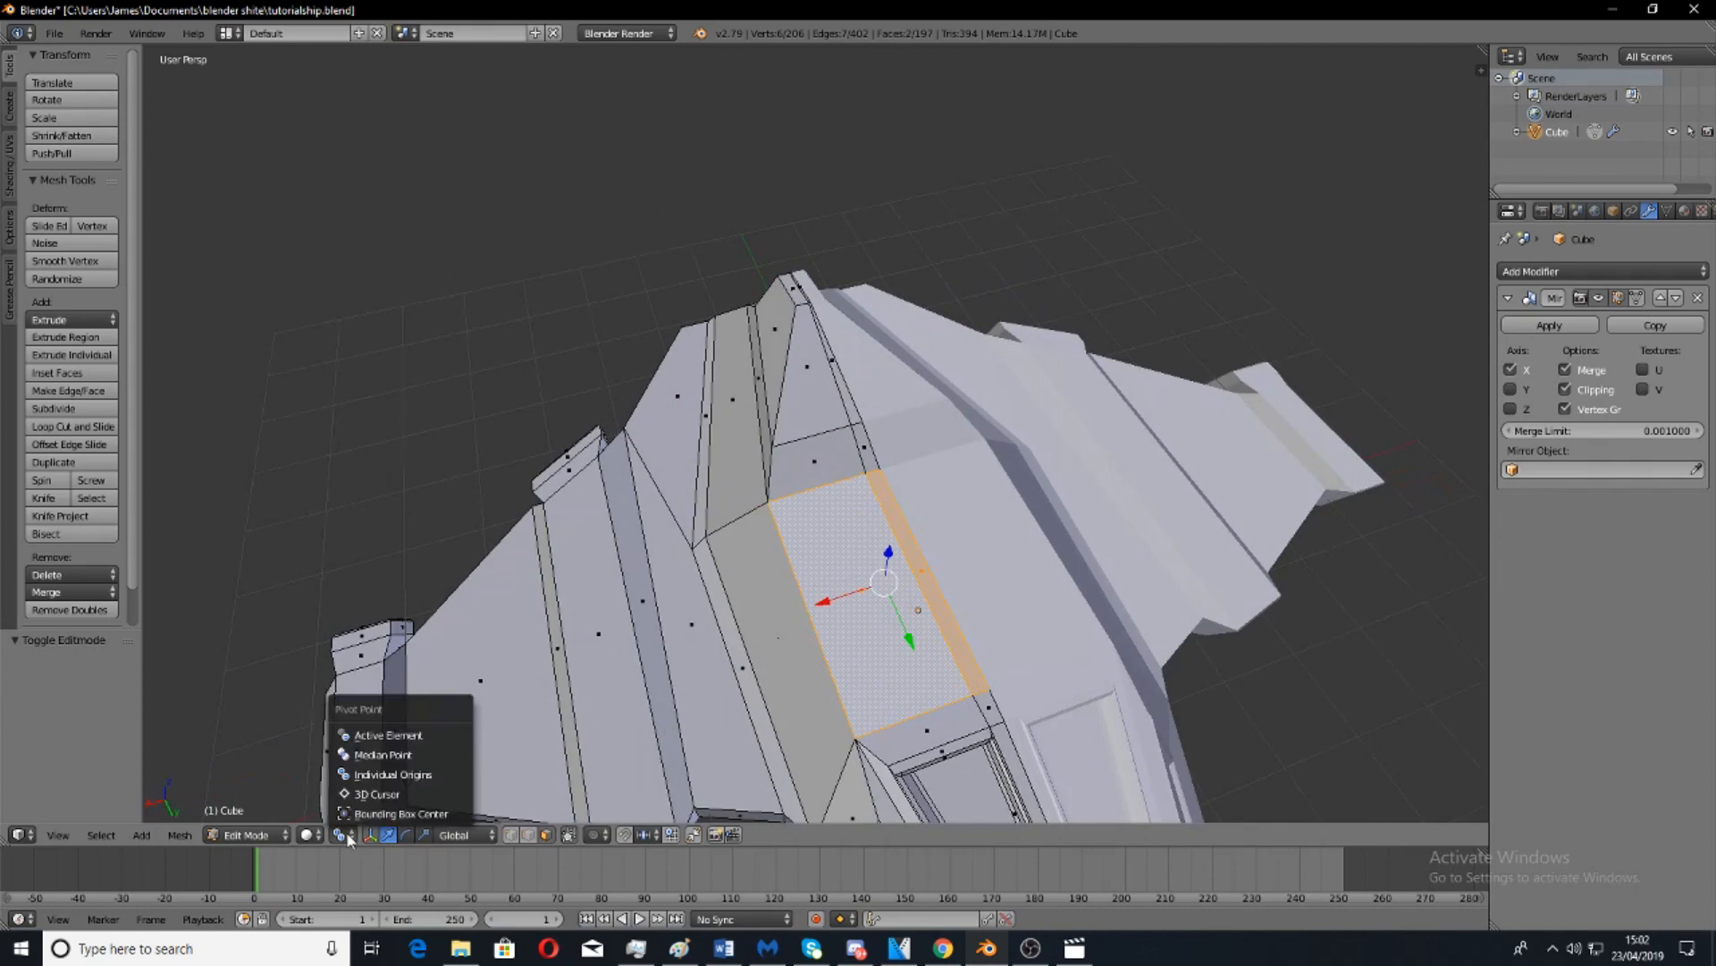
left_click(370, 761)
scroll(702, 566, "down", 6)
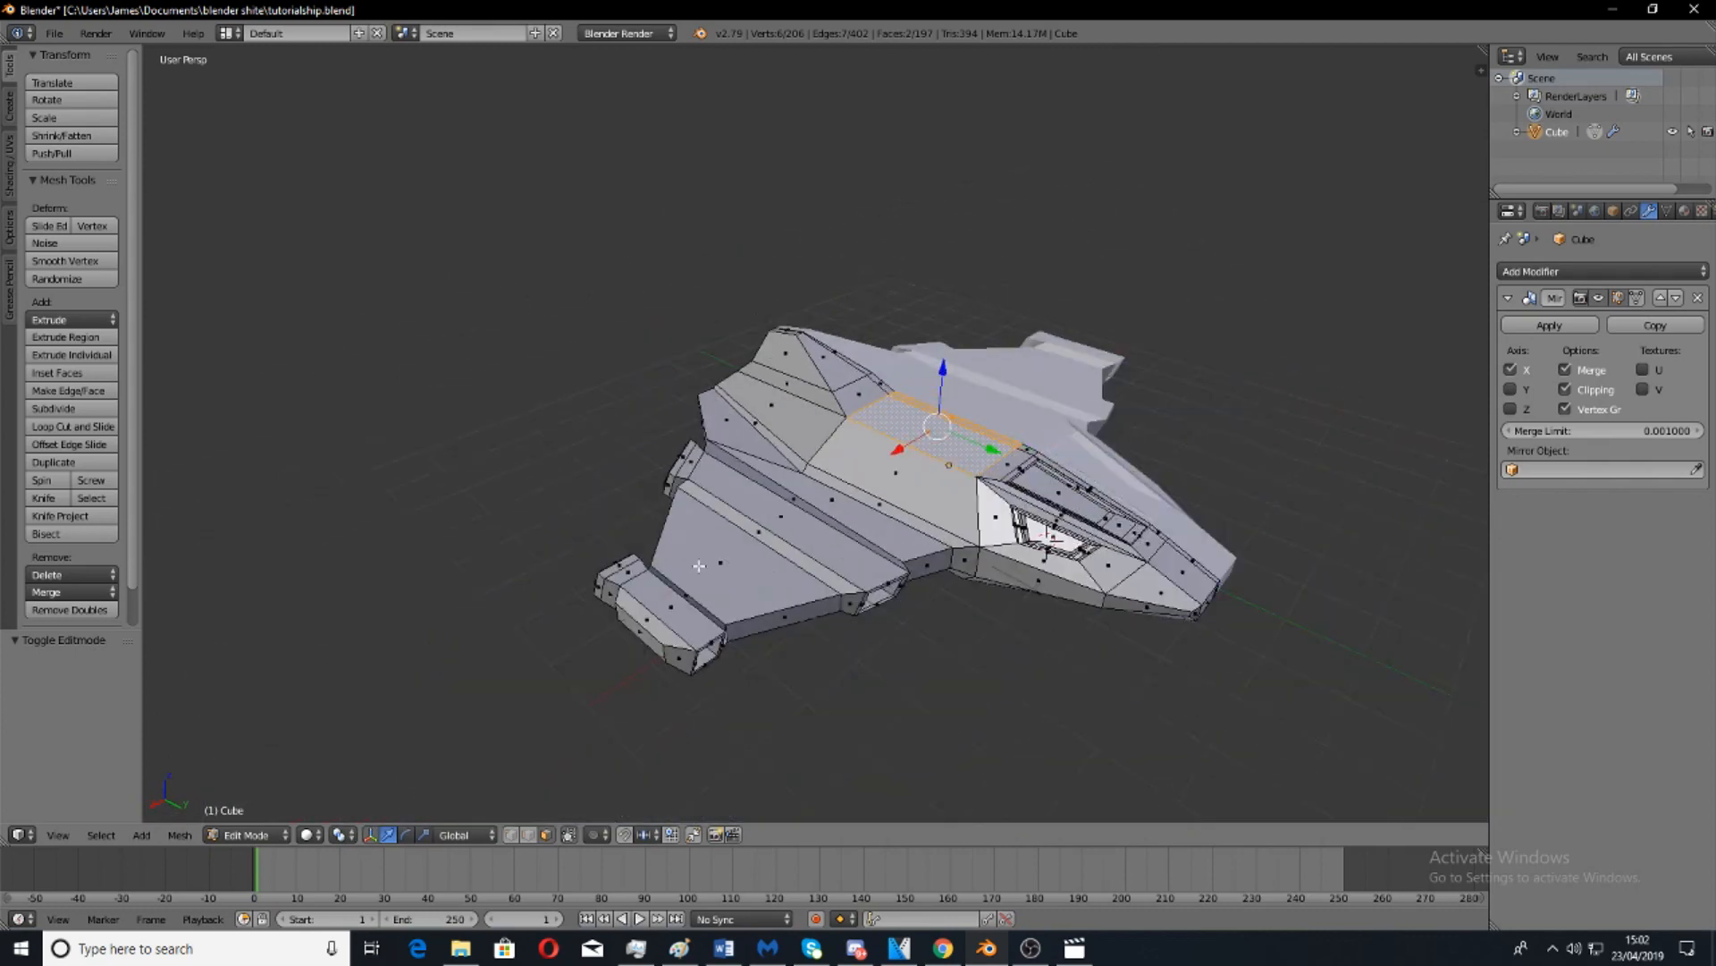
right_click(702, 566)
right_click(799, 501)
right_click(896, 471)
right_click(836, 501)
right_click(912, 457)
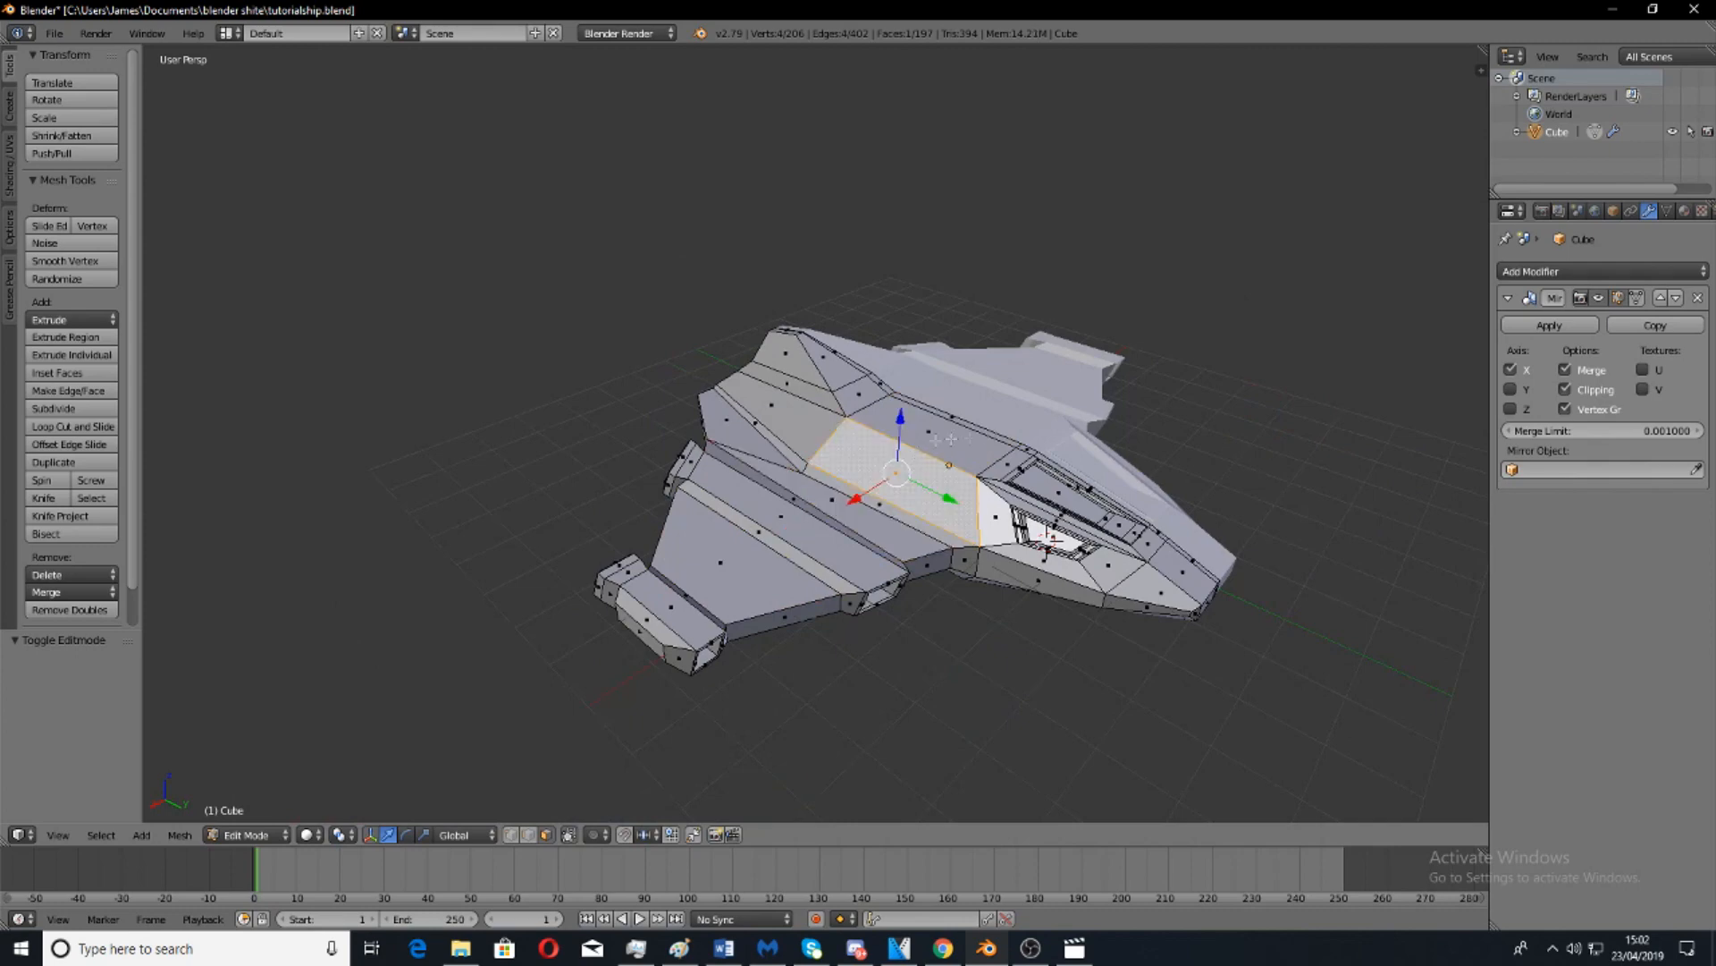
right_click(1050, 519)
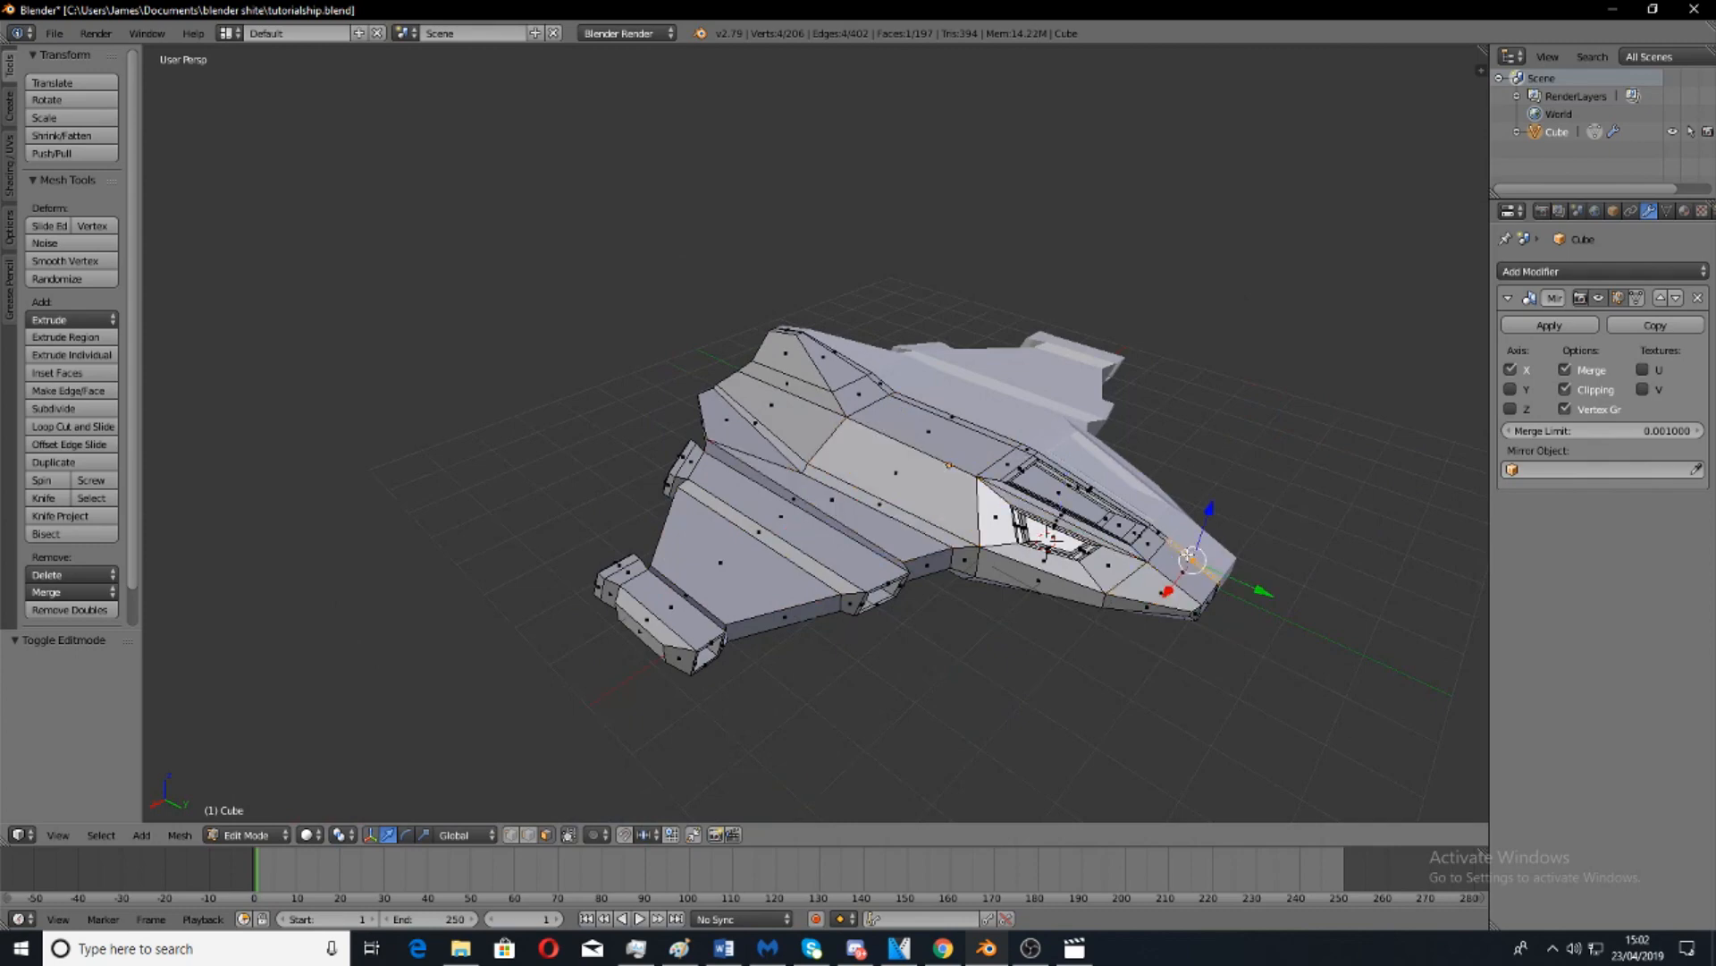
Select four connected upper fuselage faces, extrude them about 0.12, and scale the result to about 0.79.
middle_click_drag(879, 352, 897, 426)
right_click(897, 538)
right_click(930, 500, "shift")
scroll(921, 501, "up", 5)
right_click(812, 490, "shift")
right_click(1010, 453, "shift")
middle_click_drag(1010, 452, 1045, 473)
key("e")
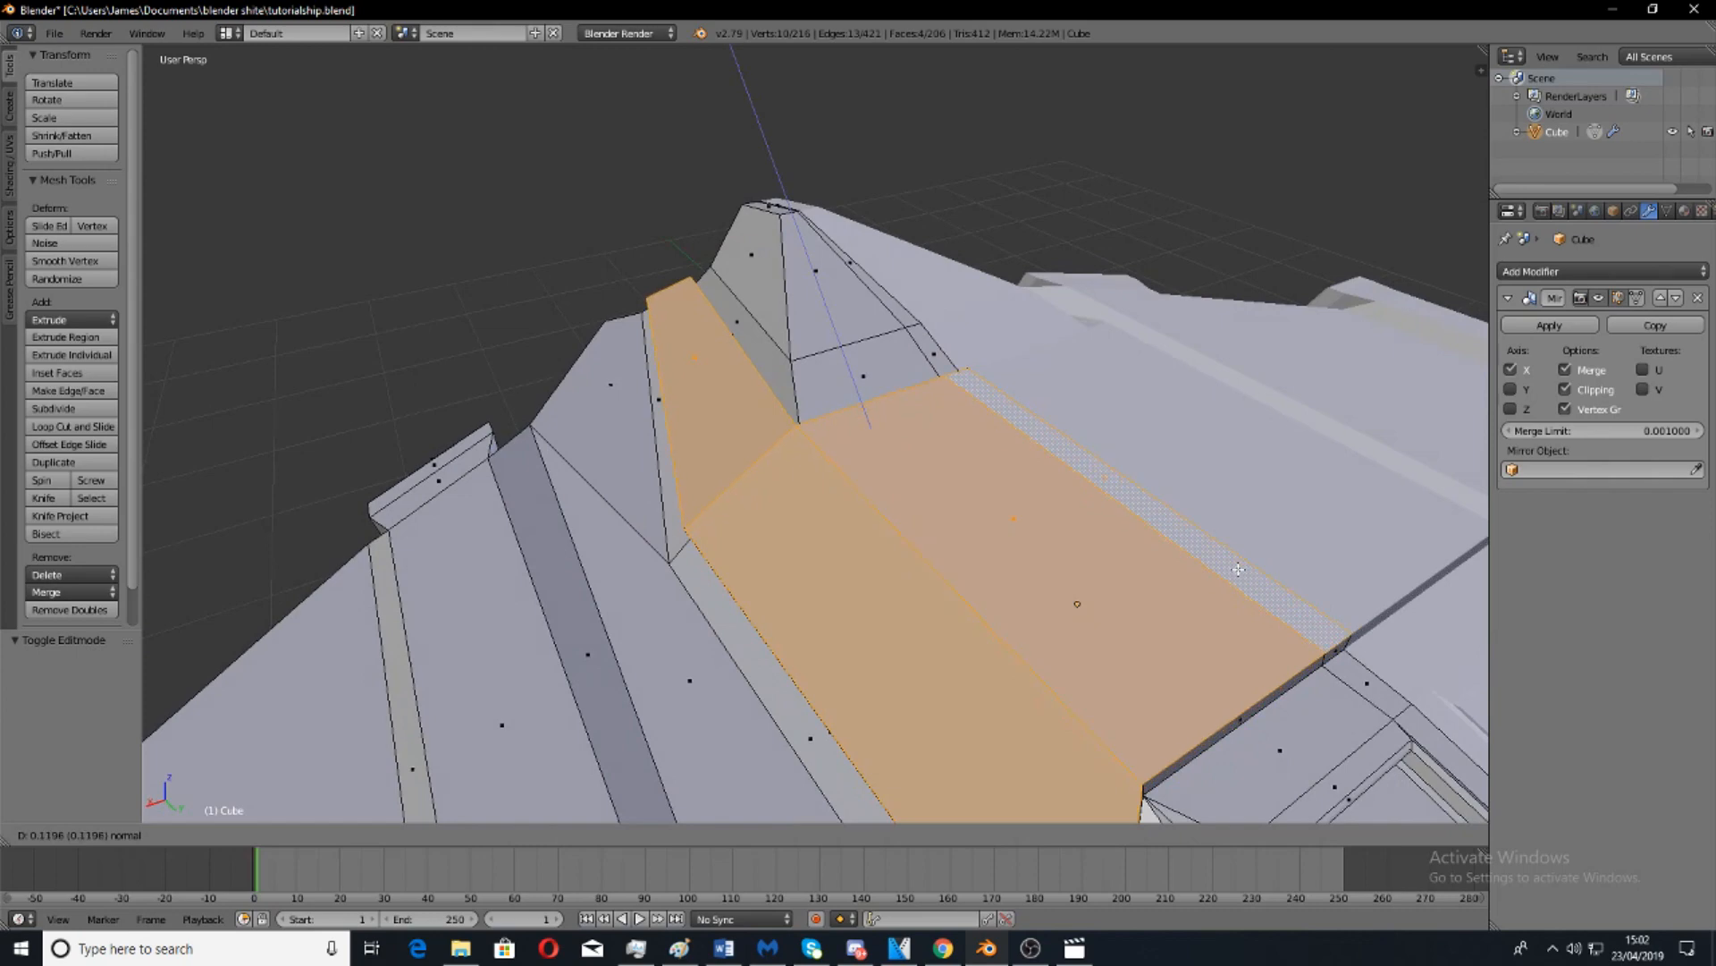
left_click(1238, 569)
key("s")
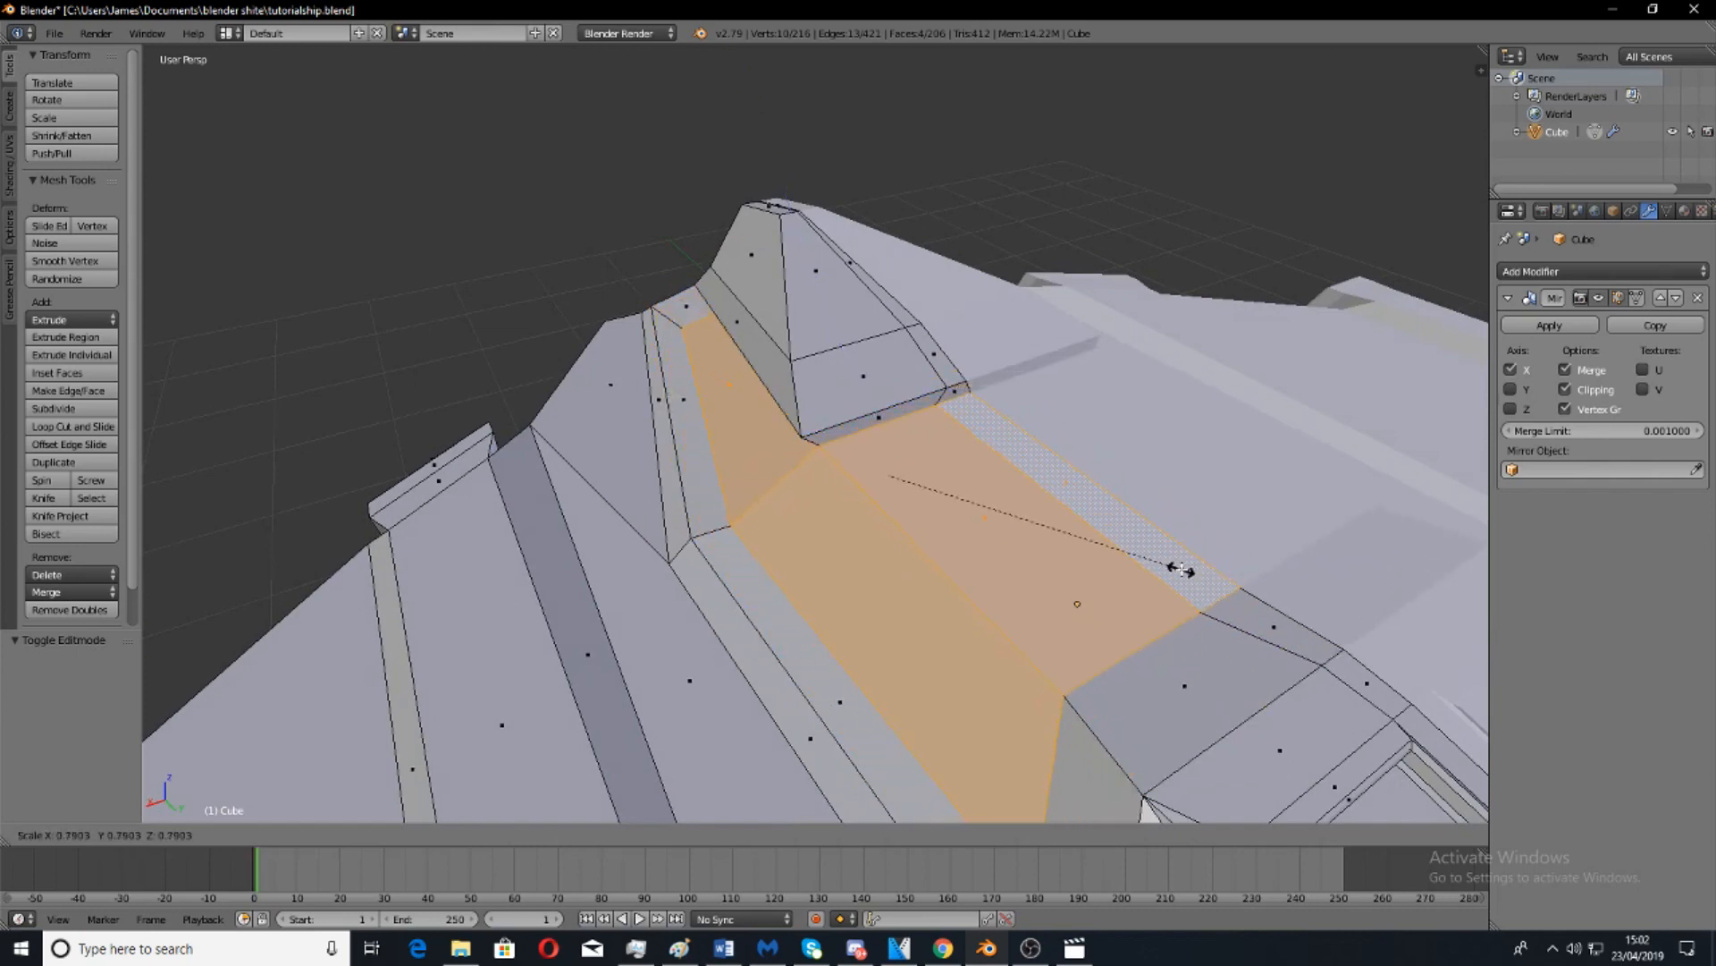
left_click(1194, 568)
Try lowering the scaled fuselage faces slightly along Z, and undo the move.
middle_click_drag(1193, 568, 970, 338)
left_click_drag(998, 324, 999, 337)
scroll(1037, 367, "down", 6)
middle_click_drag(1194, 438, 930, 417)
key("Tab")
key("Tab")
scroll(1001, 487, "up", 6)
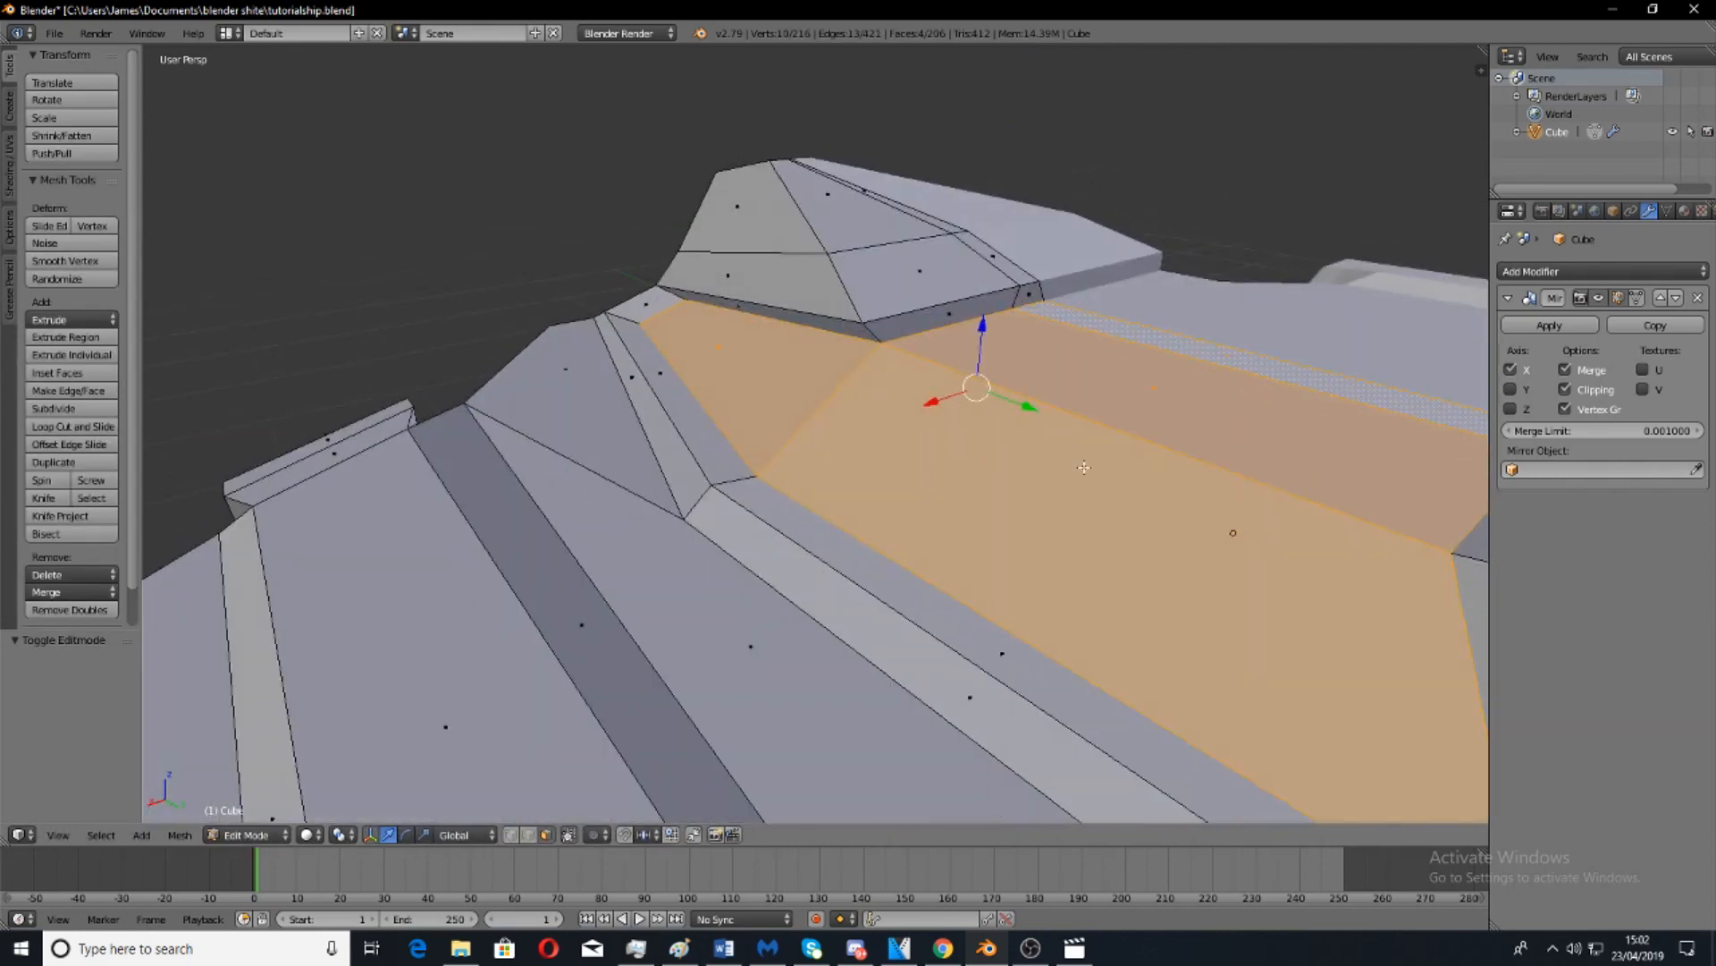
key("ctrl+z")
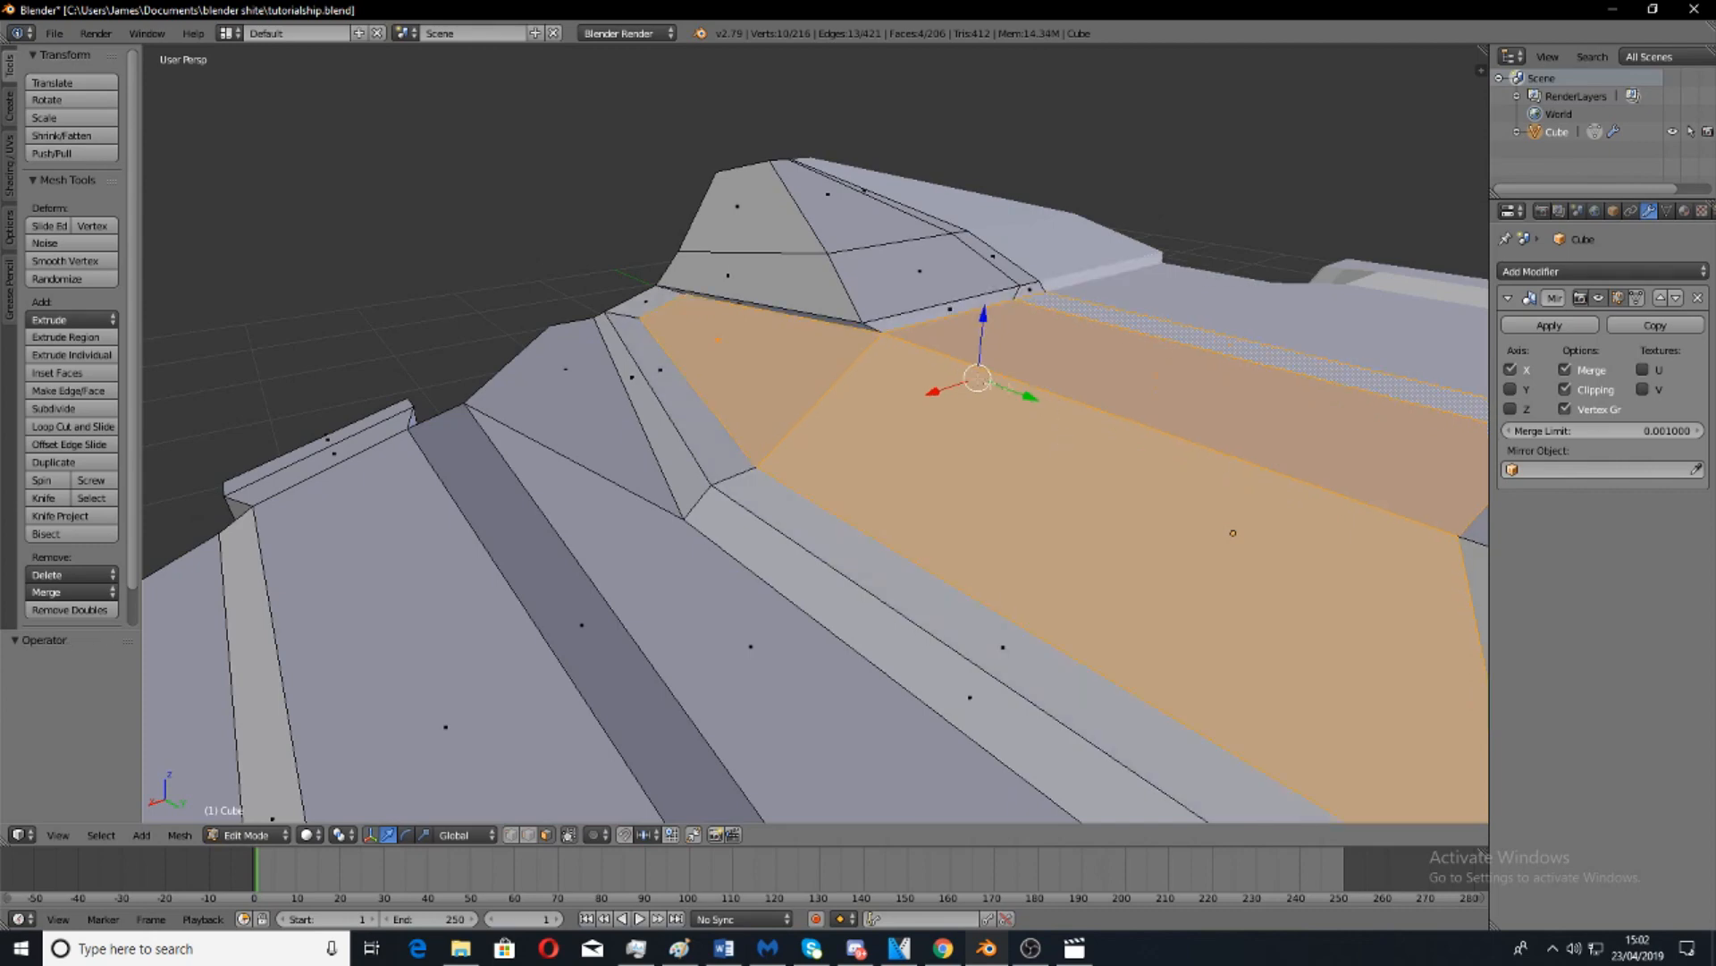
Try scaling the panel edges at the base of the tail fin to 1.293, and undo the resize.
middle_click_drag(929, 418, 1026, 411)
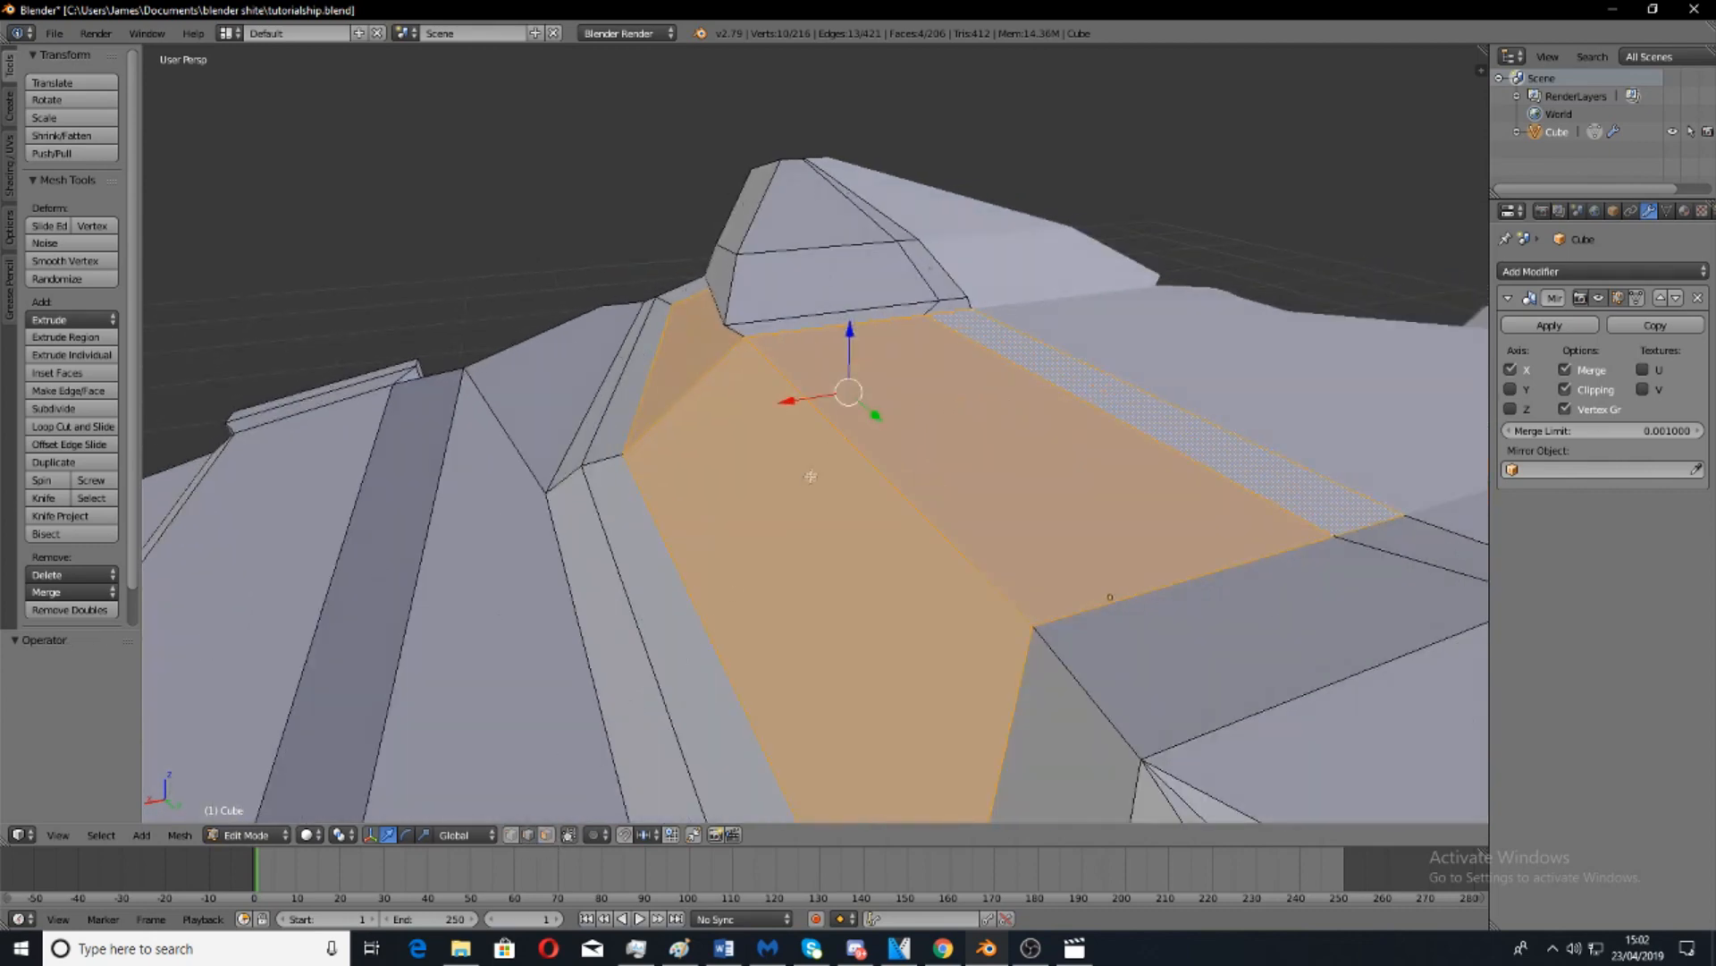
middle_click_drag(811, 476, 986, 325)
right_click(986, 324)
right_click(818, 340, "shift")
middle_click_drag(749, 365, 788, 352)
key("s")
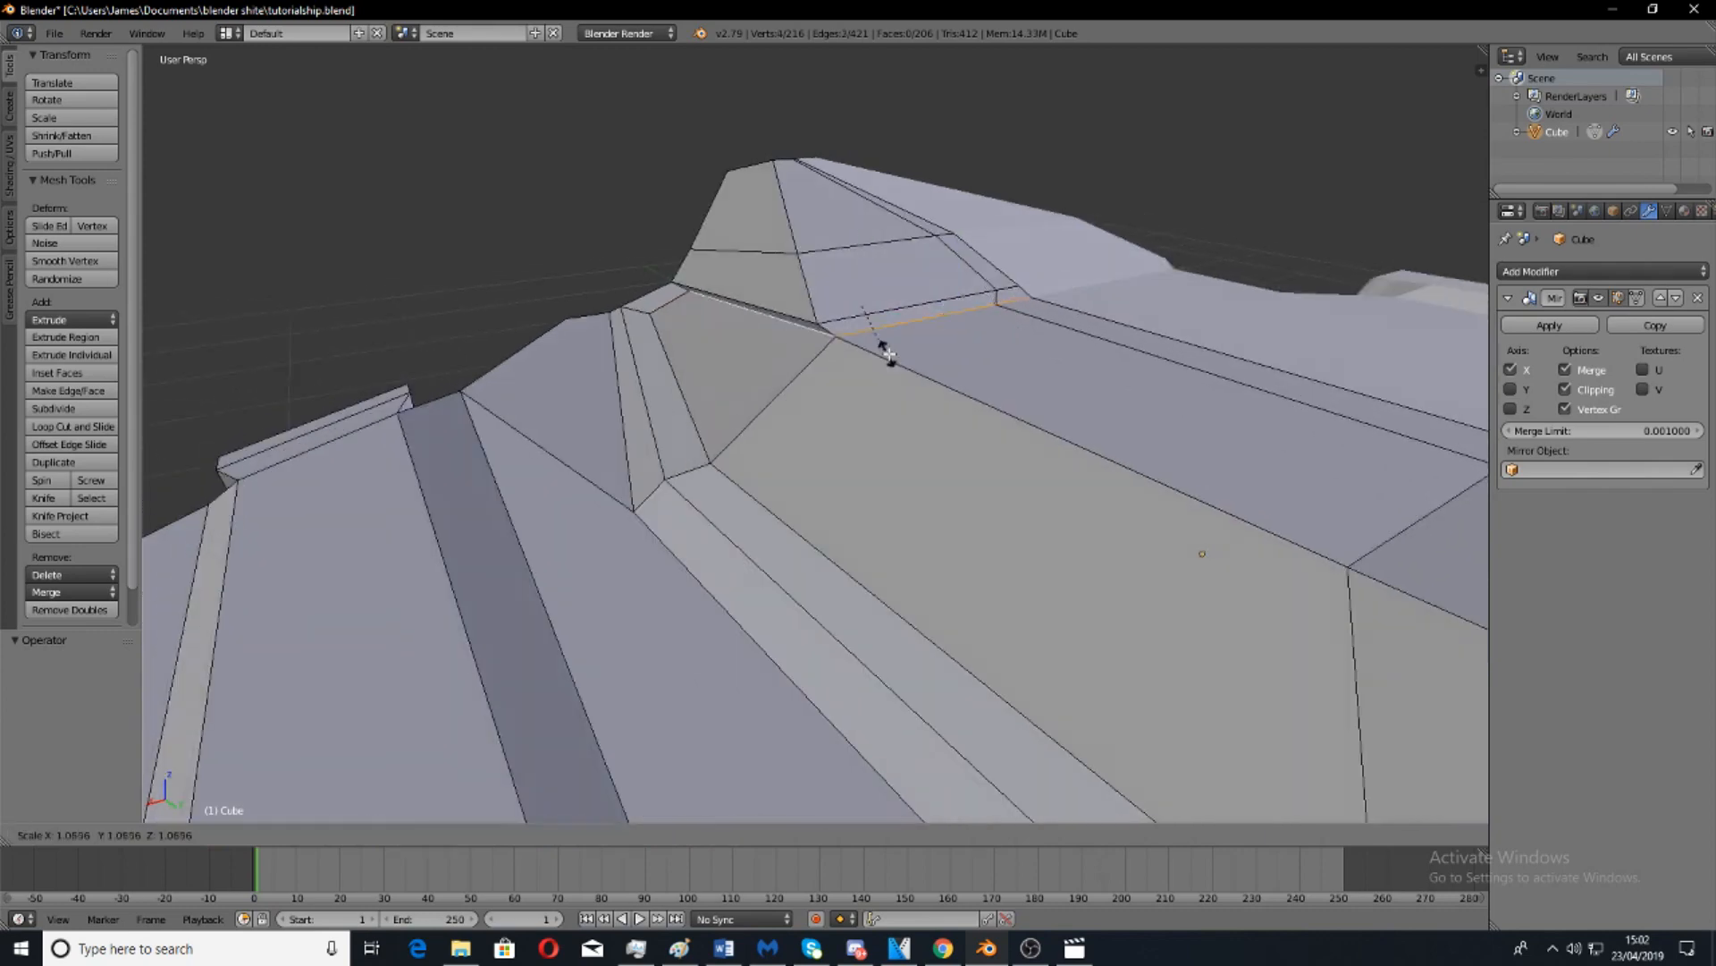
left_click(917, 352)
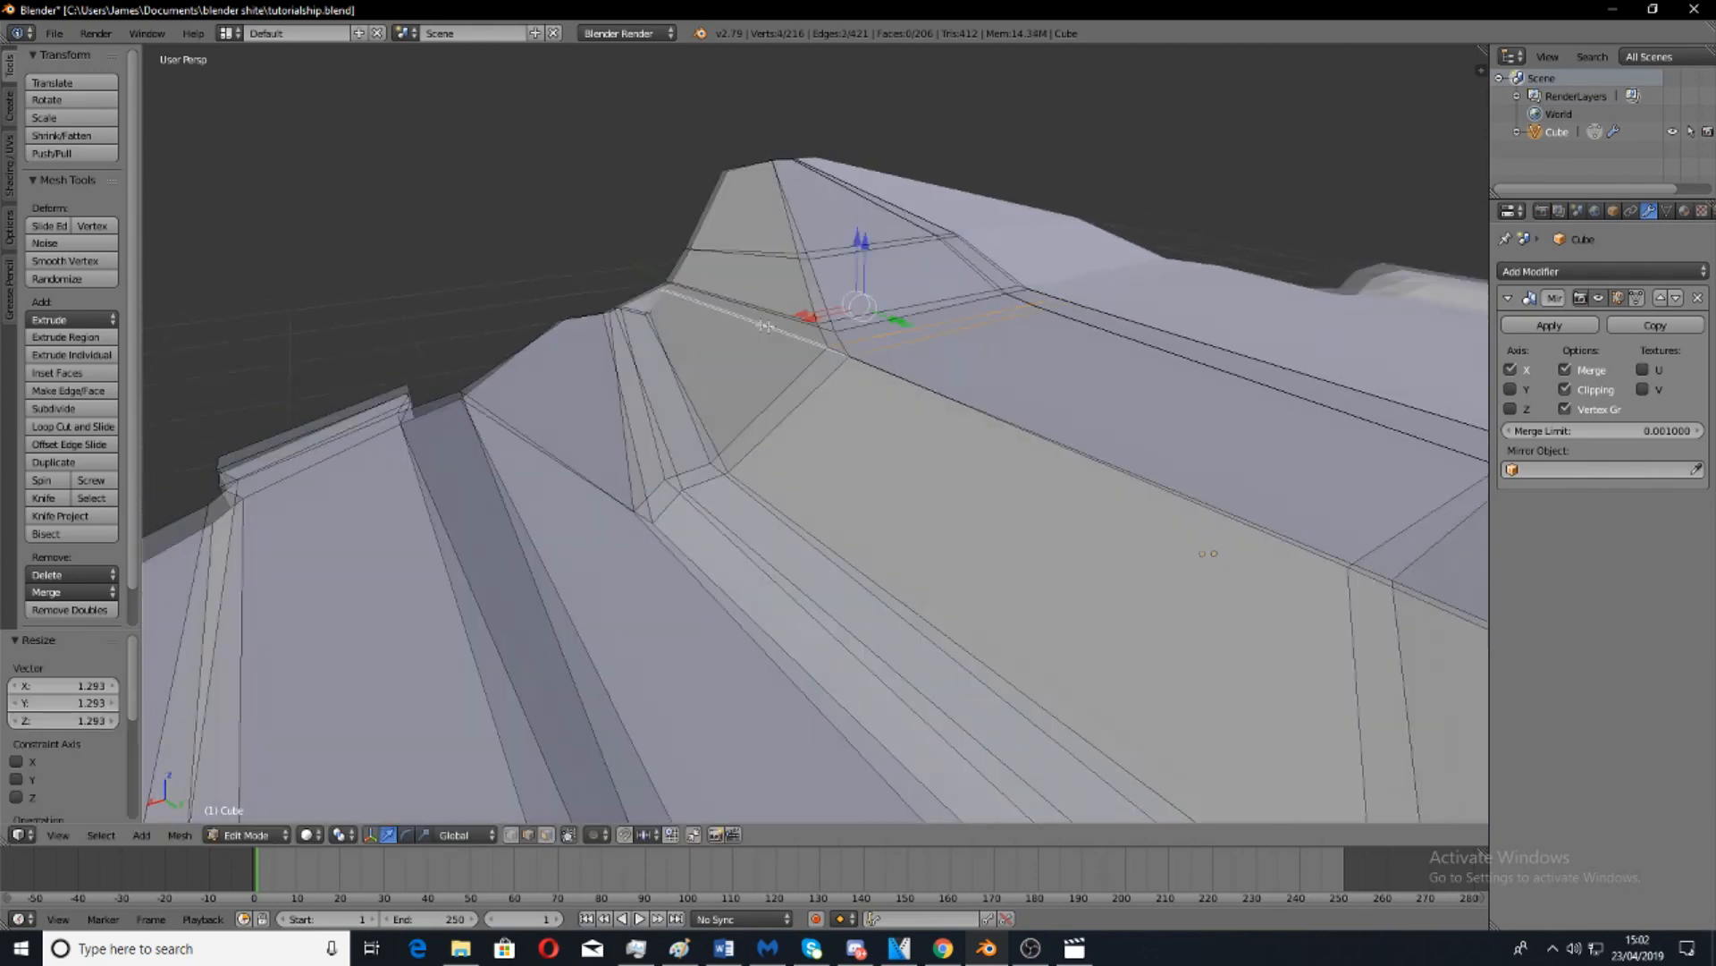
middle_click_drag(742, 358, 931, 340)
scroll(931, 343, "down", 4)
scroll(821, 394, "up", 4)
scroll(821, 394, "up", 3)
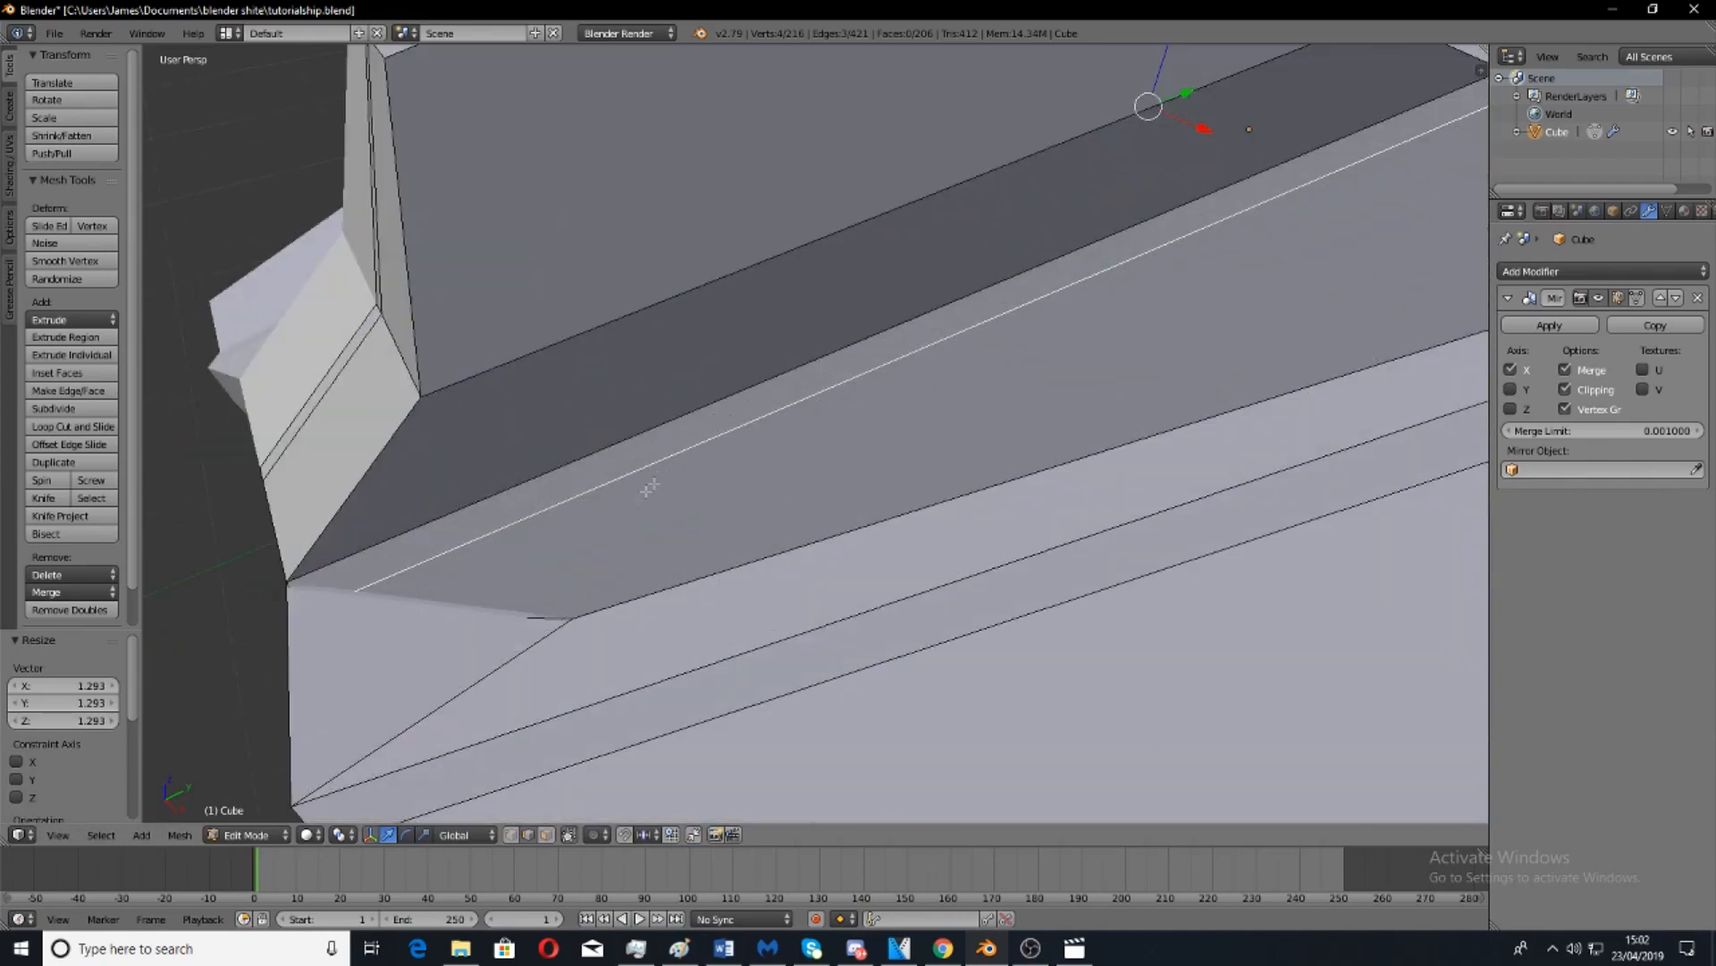
key("ctrl+z")
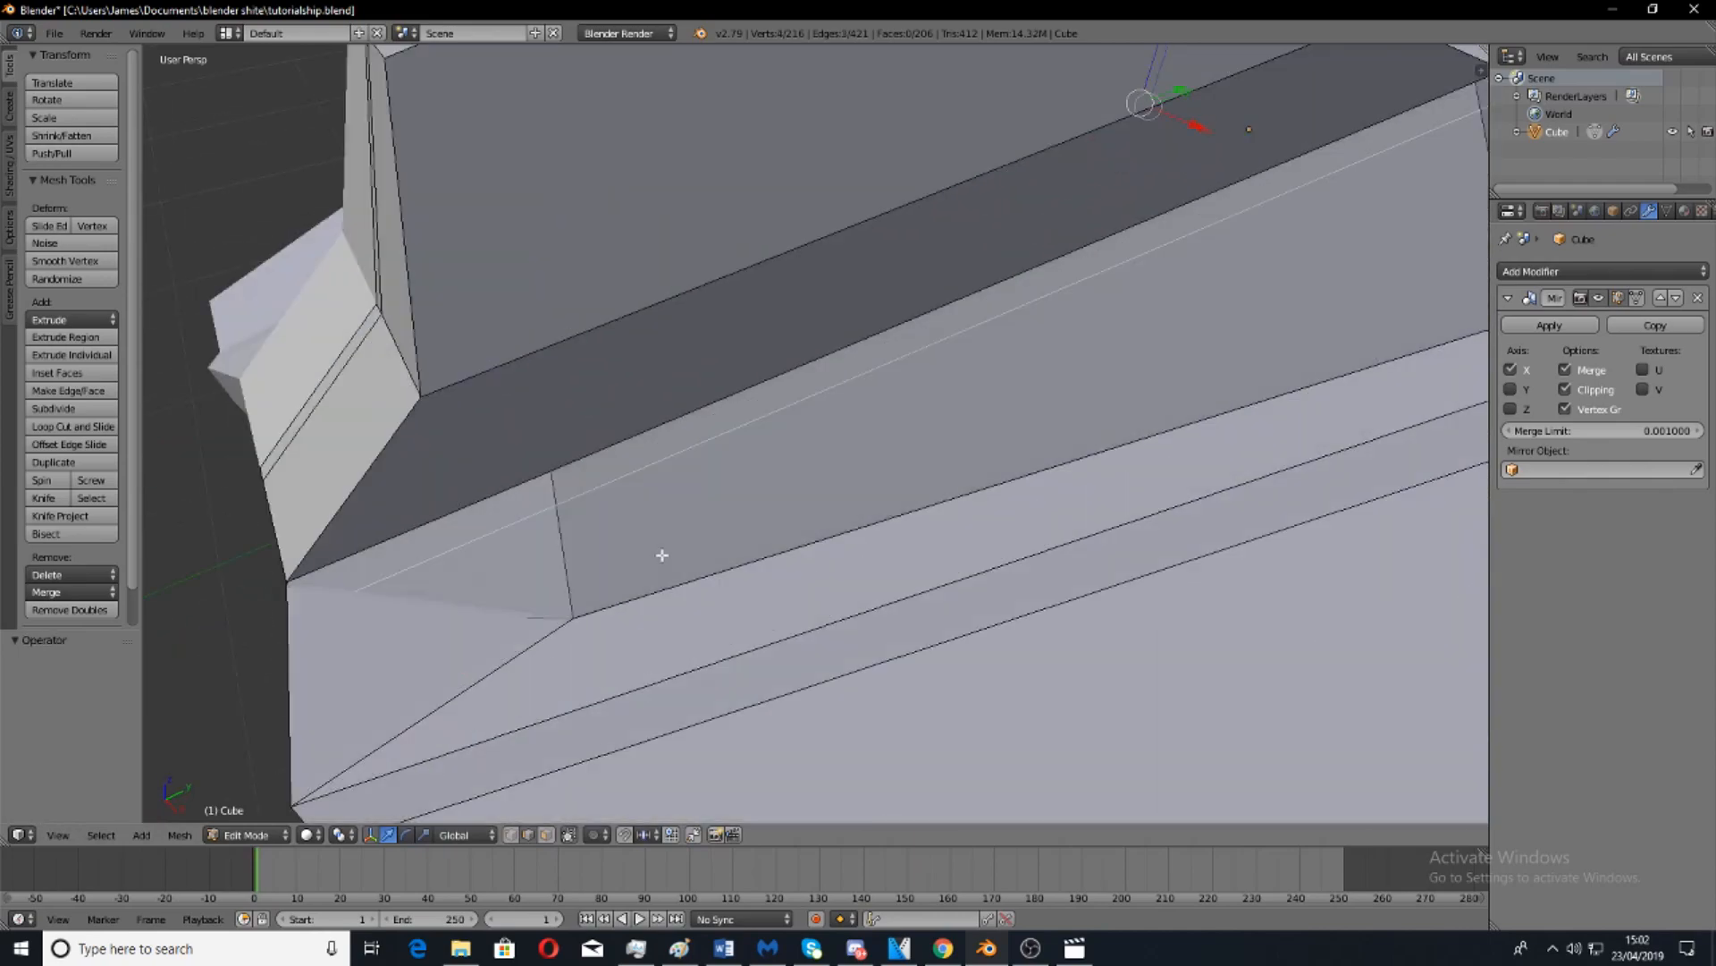
Select the two large panel faces on the upper fuselage in front of the tail fin.
scroll(548, 593, "down", 4)
middle_click_drag(746, 675, 621, 743)
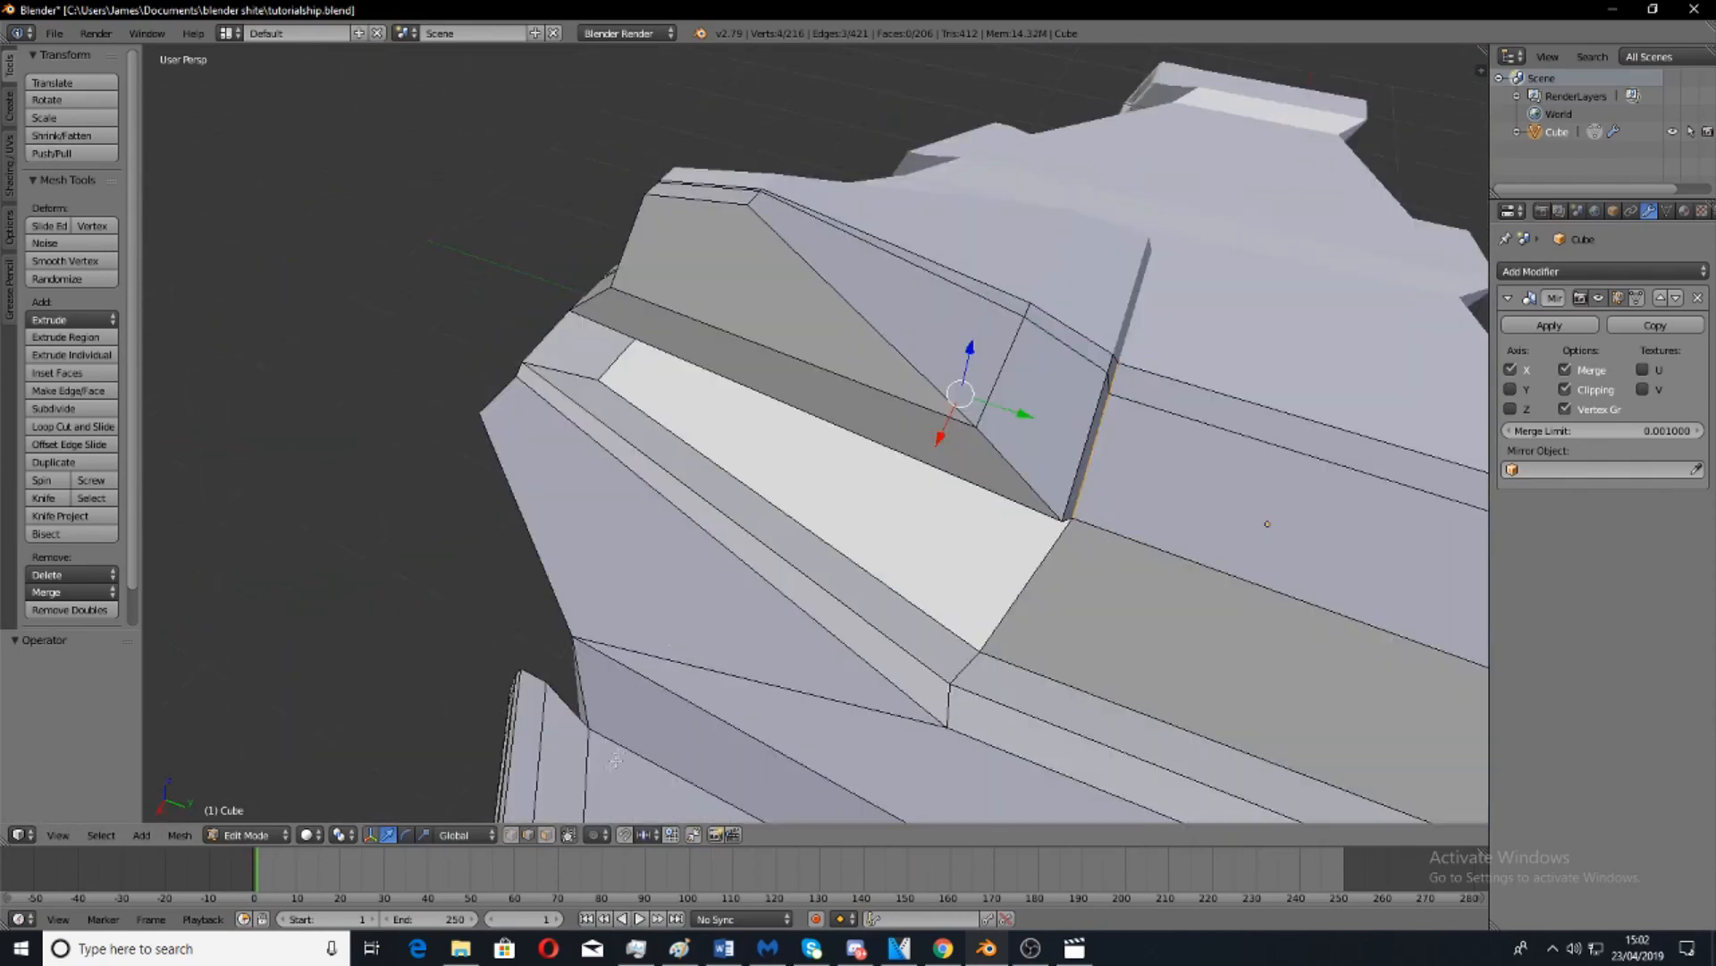
right_click(1040, 642)
middle_click_drag(952, 520, 843, 476)
right_click(979, 507, "shift")
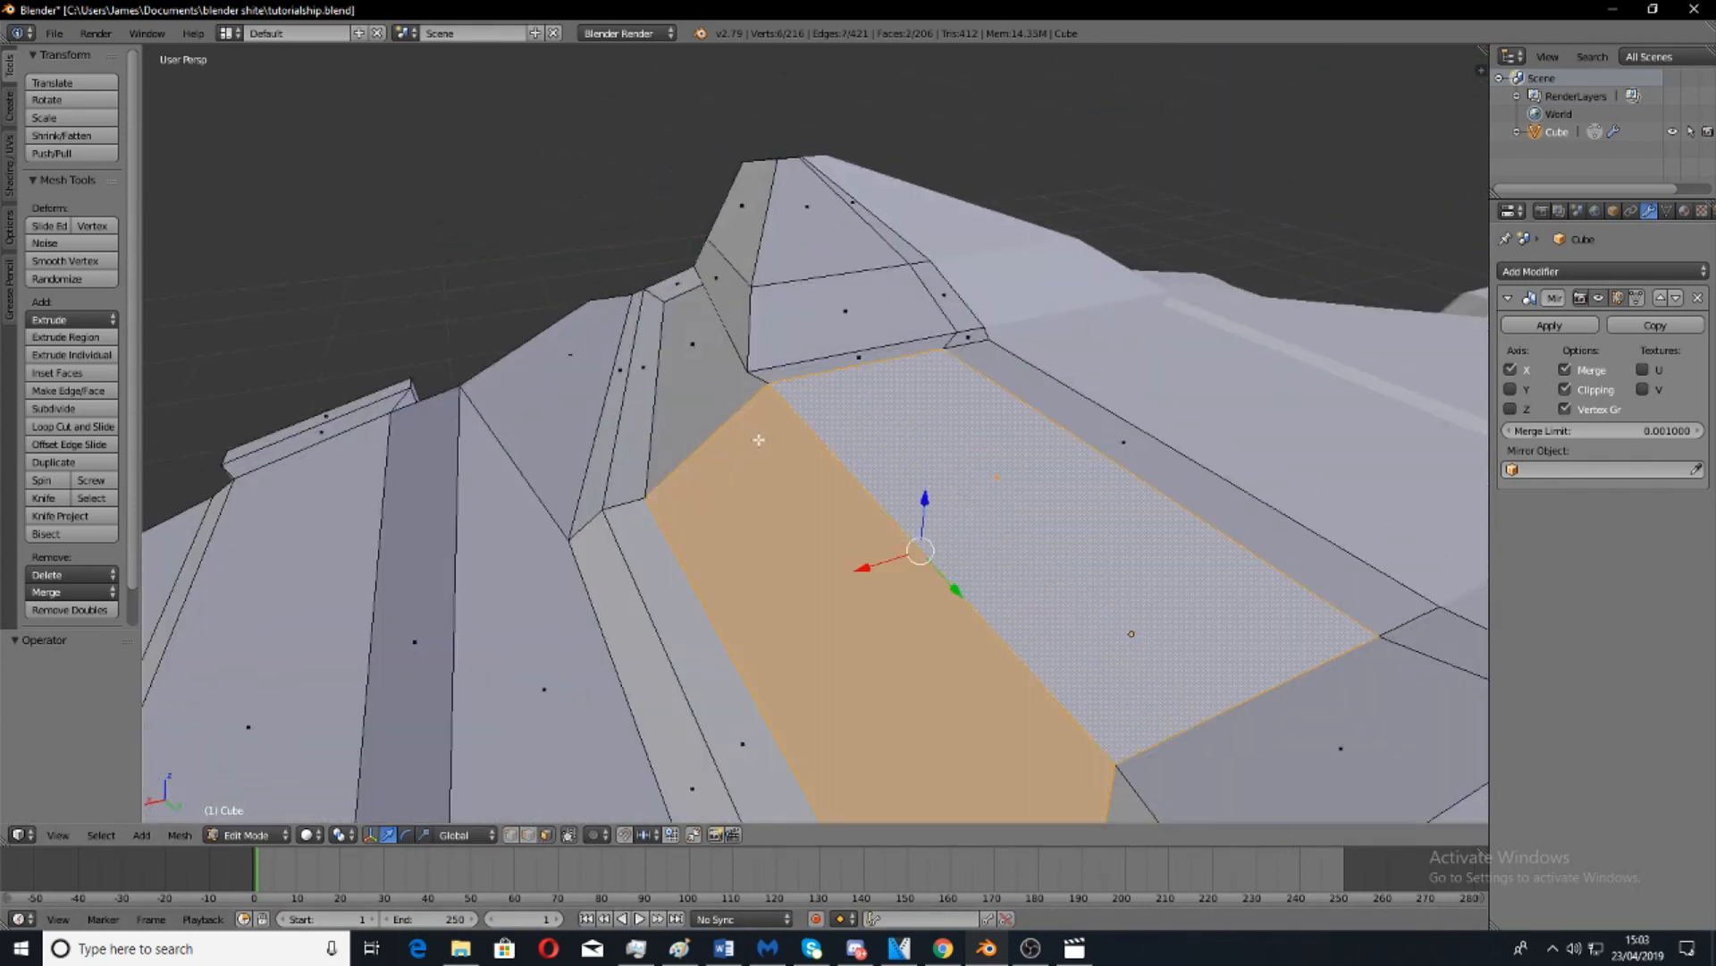
Try extruding the two fuselage panel faces 0.041 upward and scaling them to 0.871, and undo both changes.
key("e")
left_click(1086, 572)
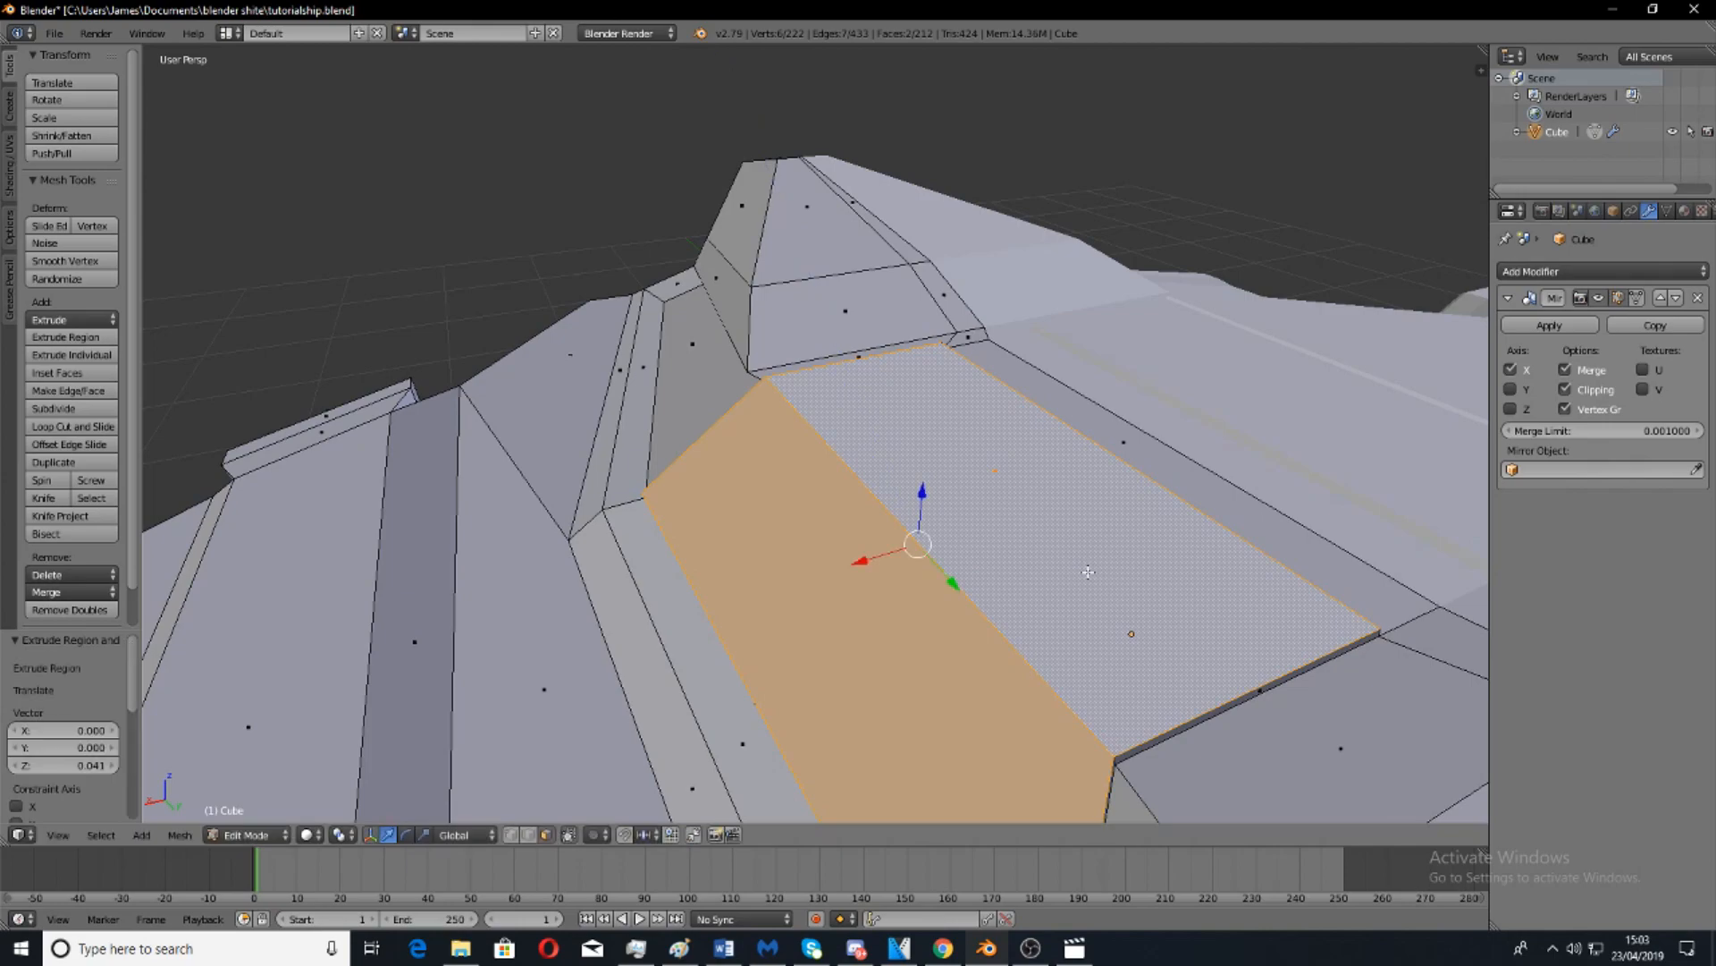
key("s")
left_click(1321, 542)
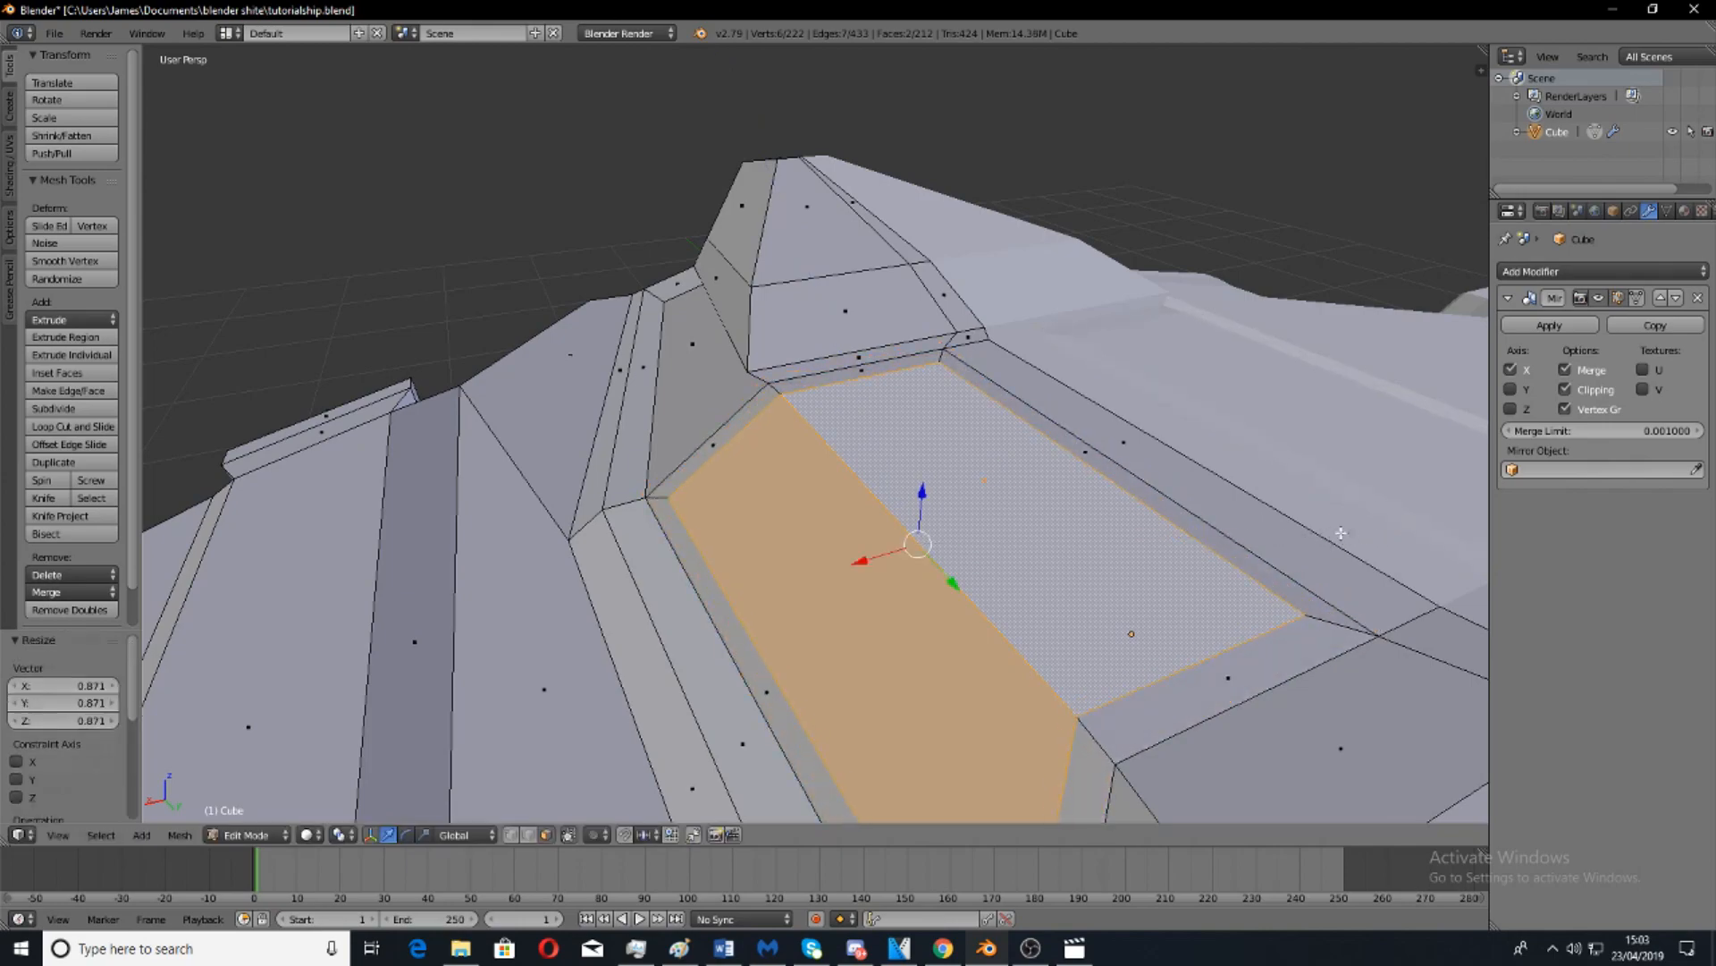
scroll(1322, 540, "down", 5)
middle_click_drag(1301, 547, 911, 465)
key("ctrl+z")
key("ctrl+z")
Extrude the two fuselage panel faces 0.023 inward and scale them to about 0.95.
scroll(869, 493, "up", 5)
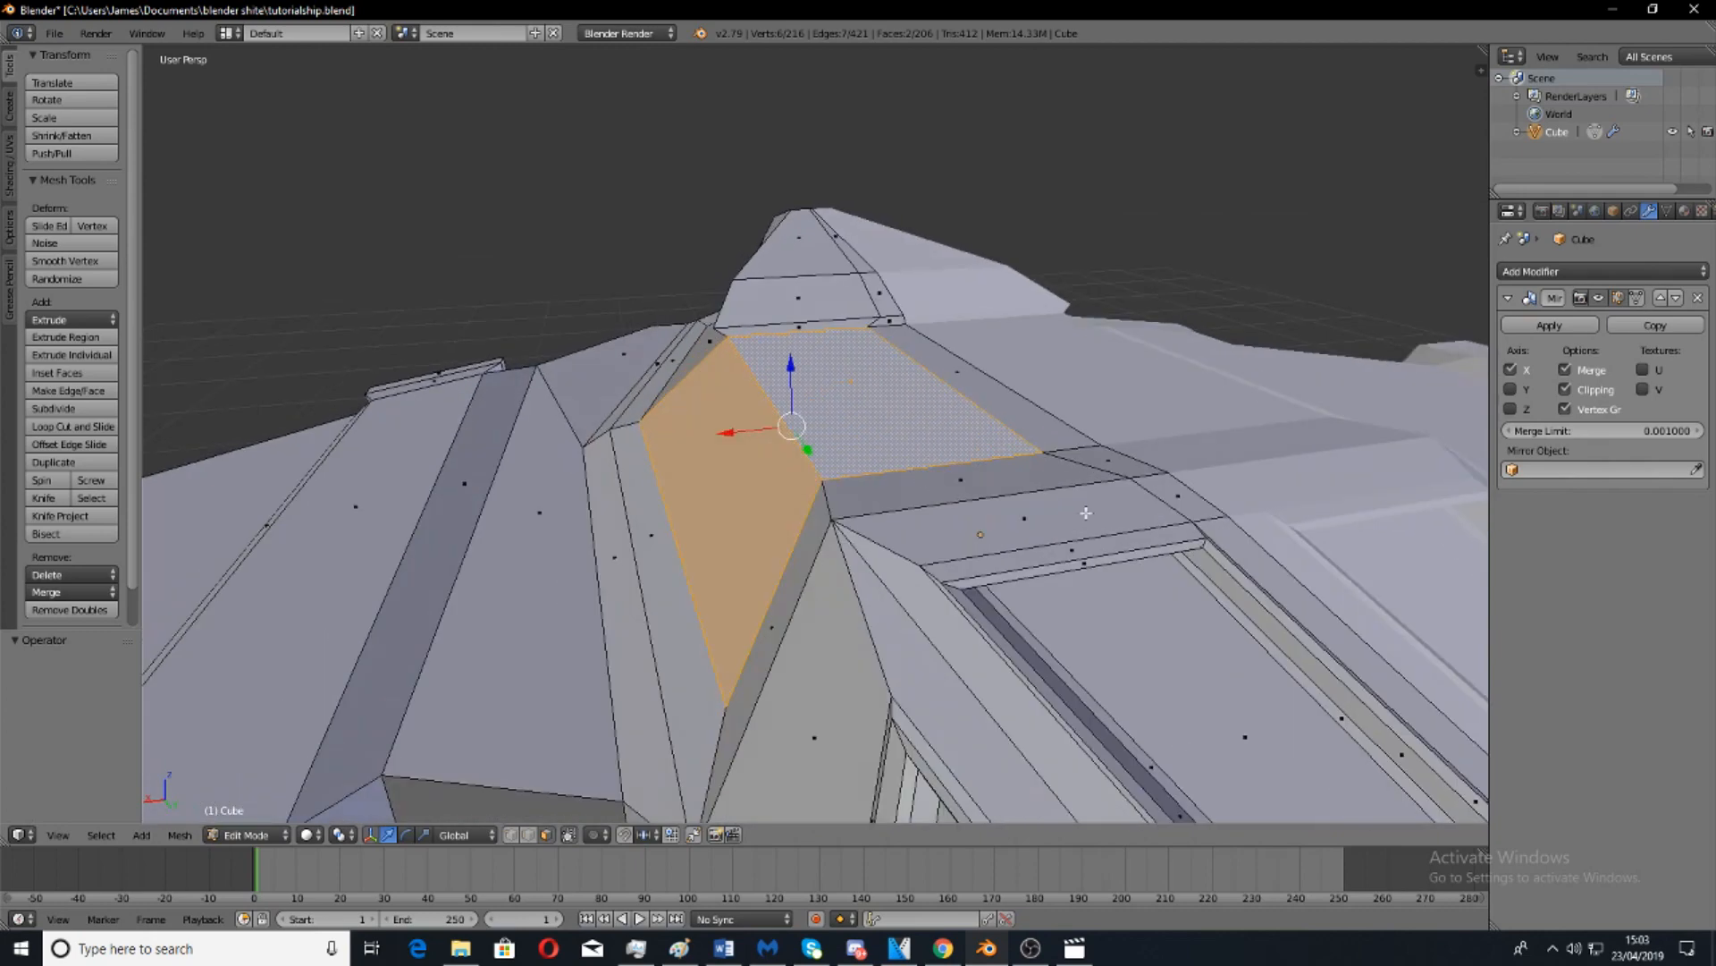
key("e")
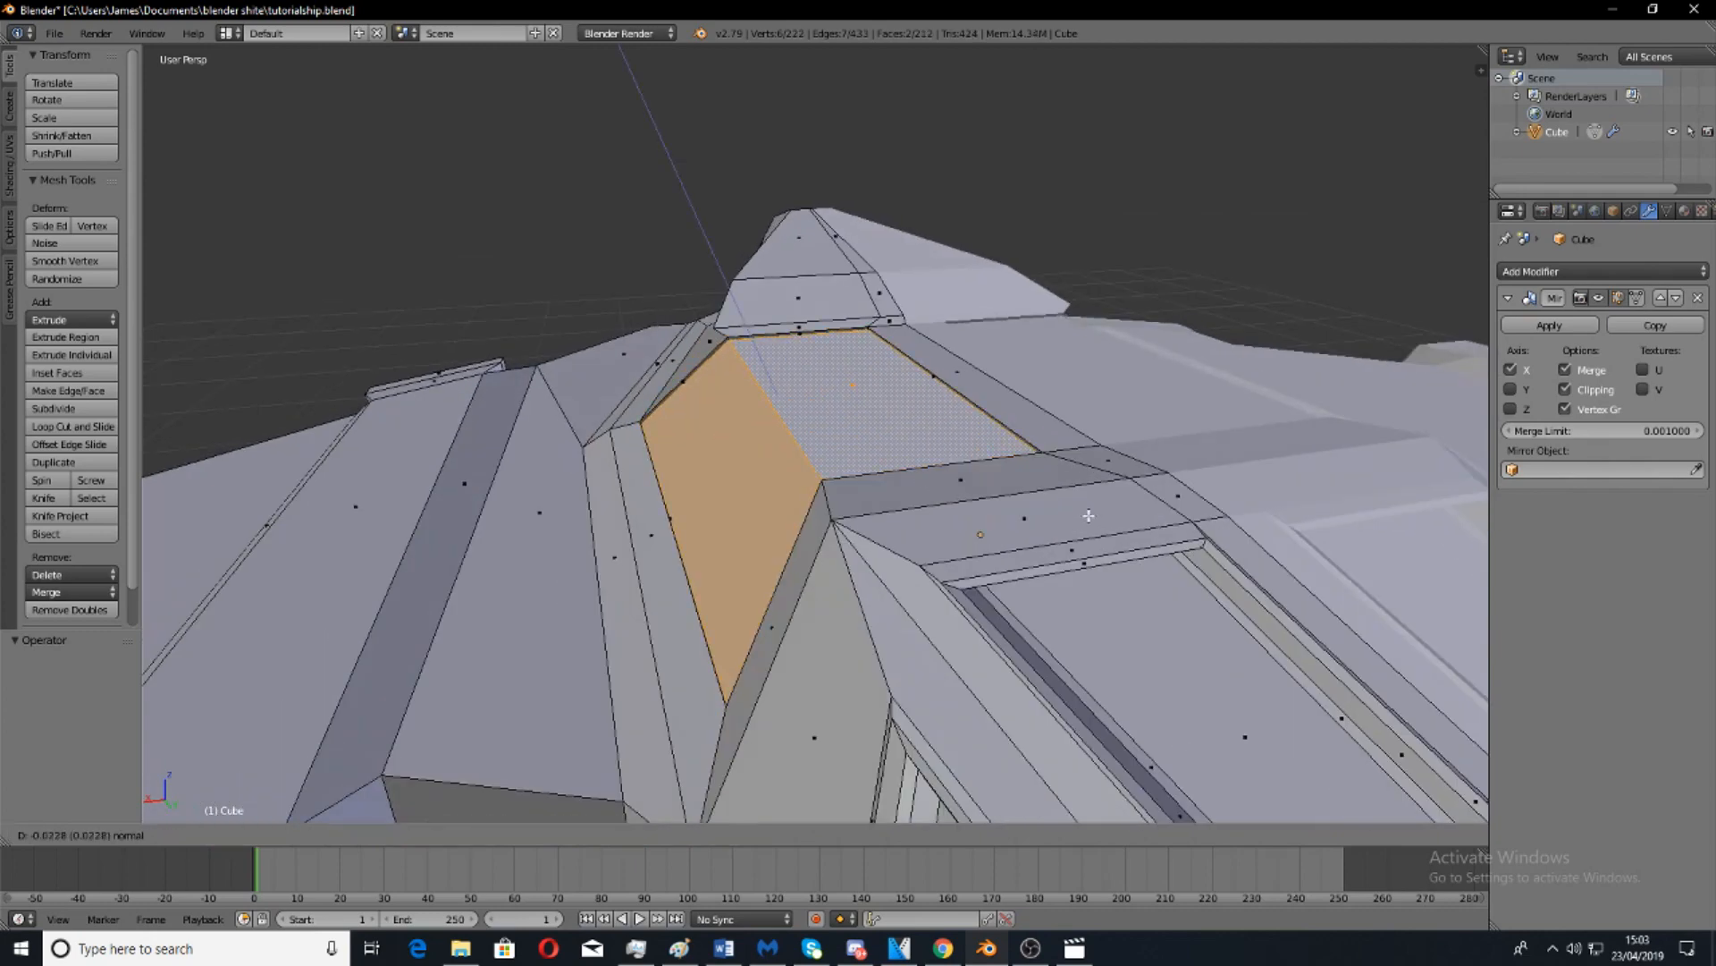
left_click(1089, 515)
key("s")
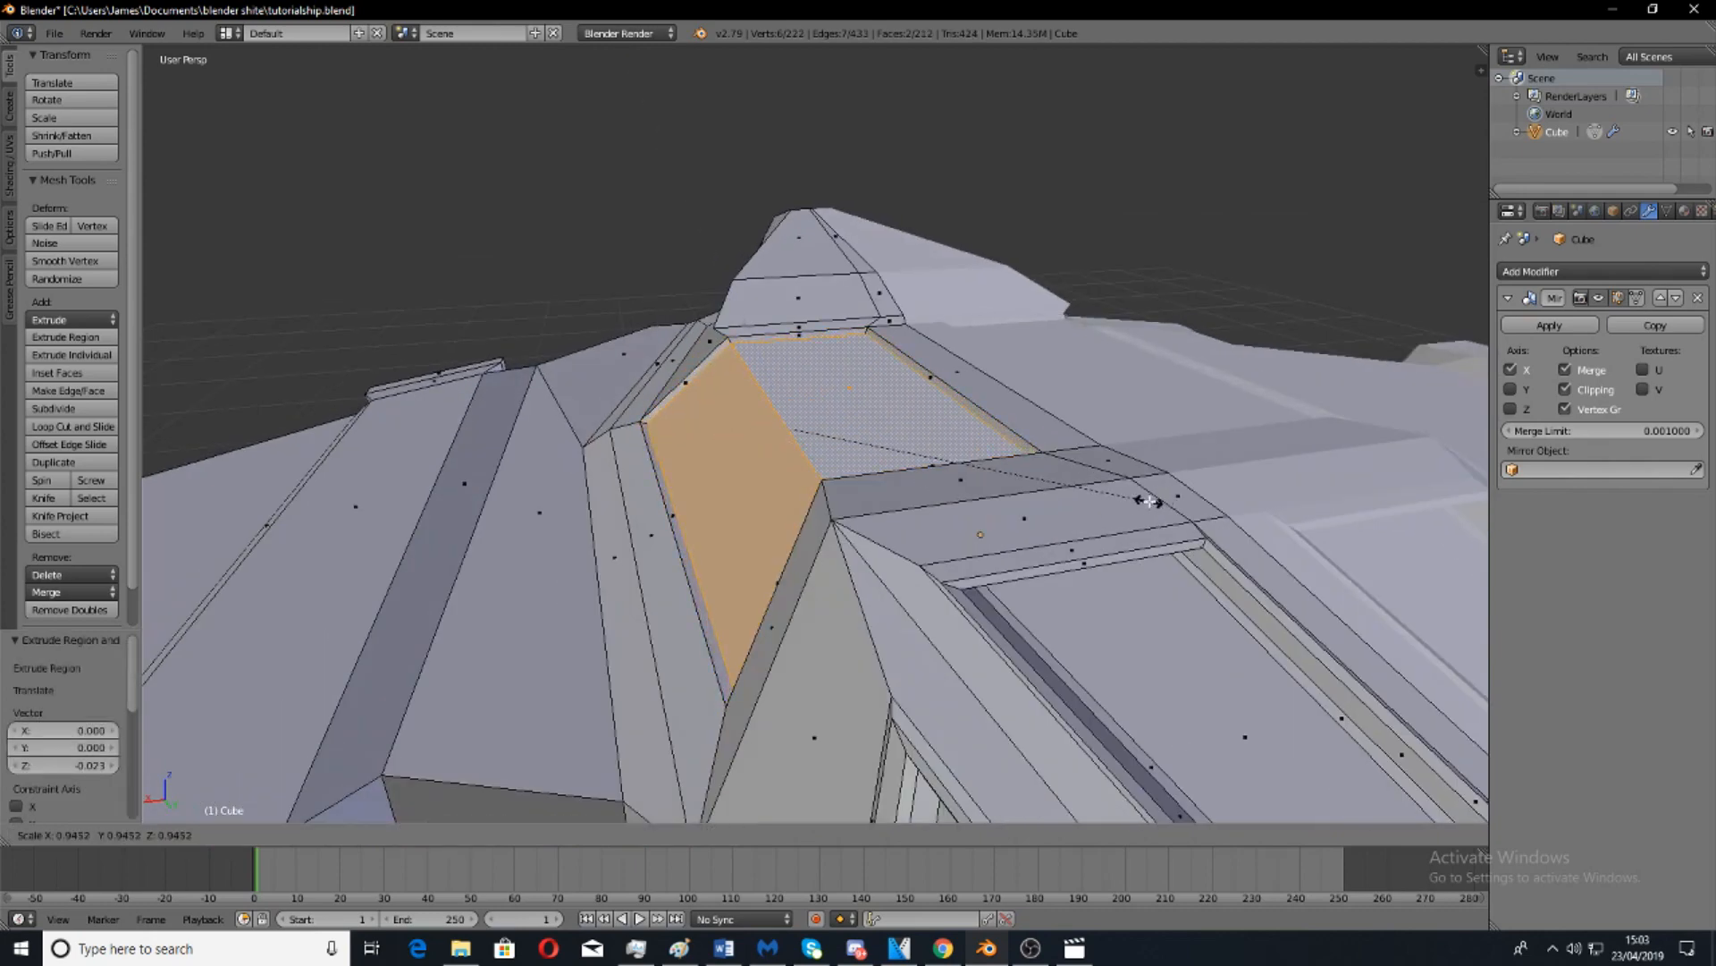
left_click(1149, 502)
Examine the recessed fuselage panels in Object Mode from several angles.
key("Tab")
scroll(1073, 483, "down", 6)
middle_click_drag(1011, 447, 823, 513)
key("Tab")
scroll(824, 513, "up", 5)
scroll(823, 513, "down", 5)
middle_click_drag(680, 483, 966, 486)
key("Tab")
middle_click_drag(1077, 456, 980, 462)
key("Tab")
Inset the sloped face beside the tail fin by extruding it in place, scaling to 0.990 and again to 0.915.
scroll(983, 461, "up", 4)
right_click(787, 384)
scroll(980, 462, "up", 1)
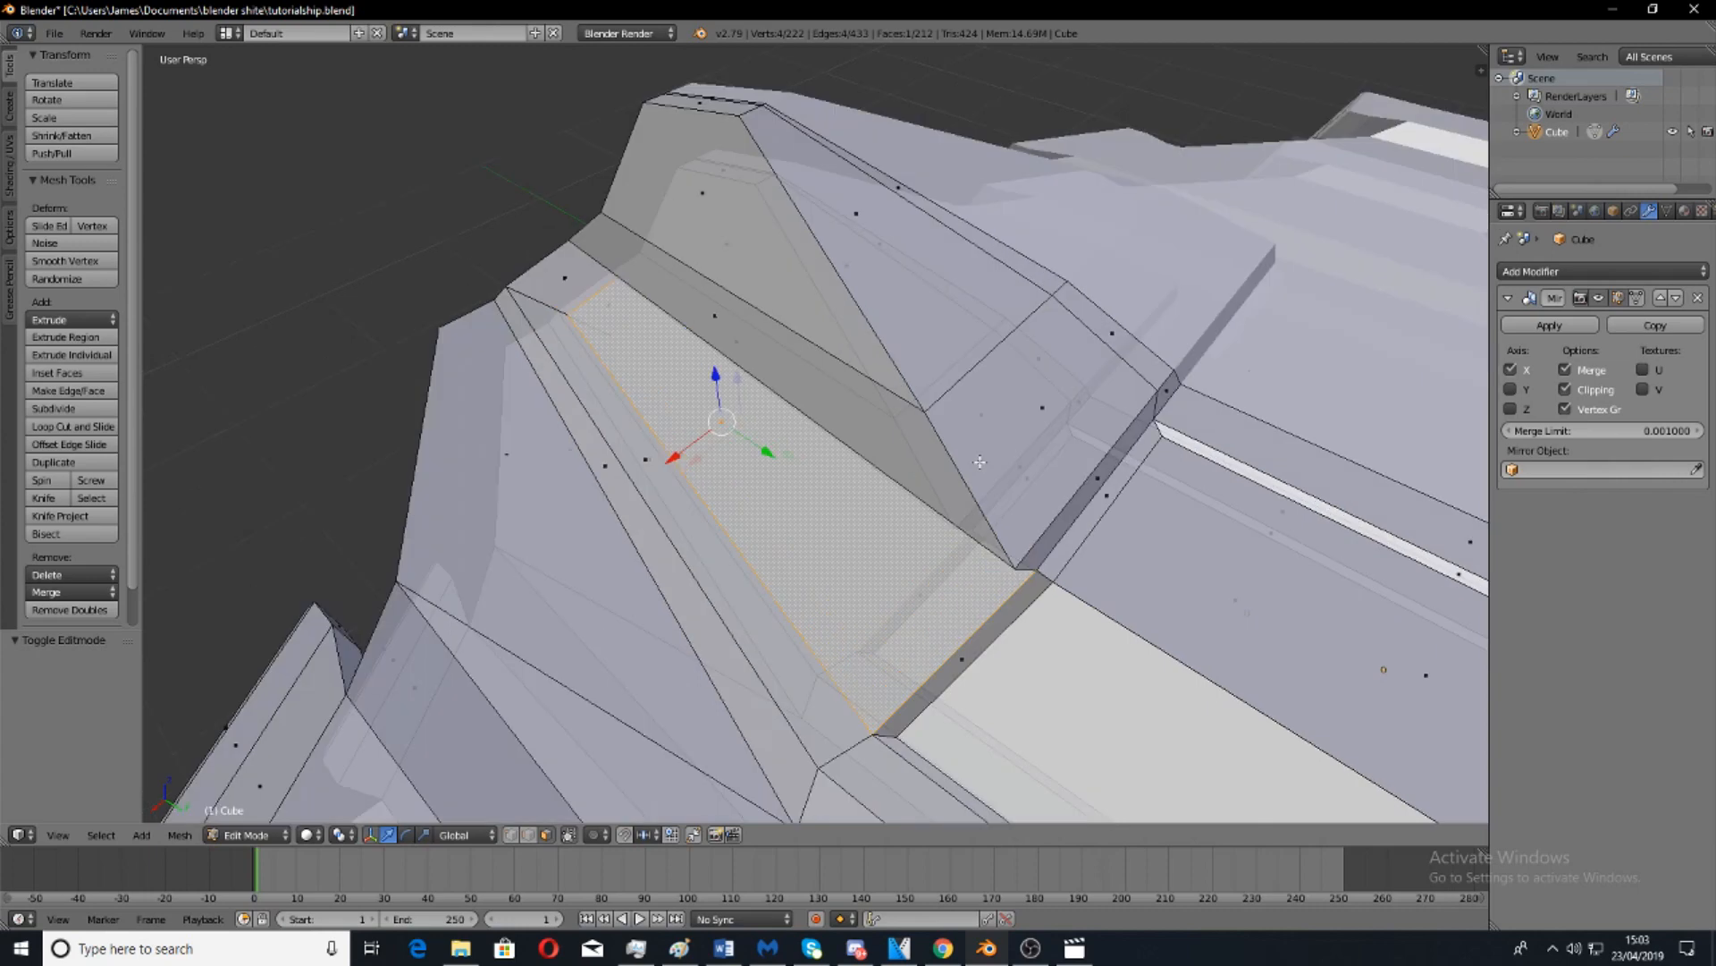
scroll(980, 462, "up", 2)
key("e")
left_click(1086, 474)
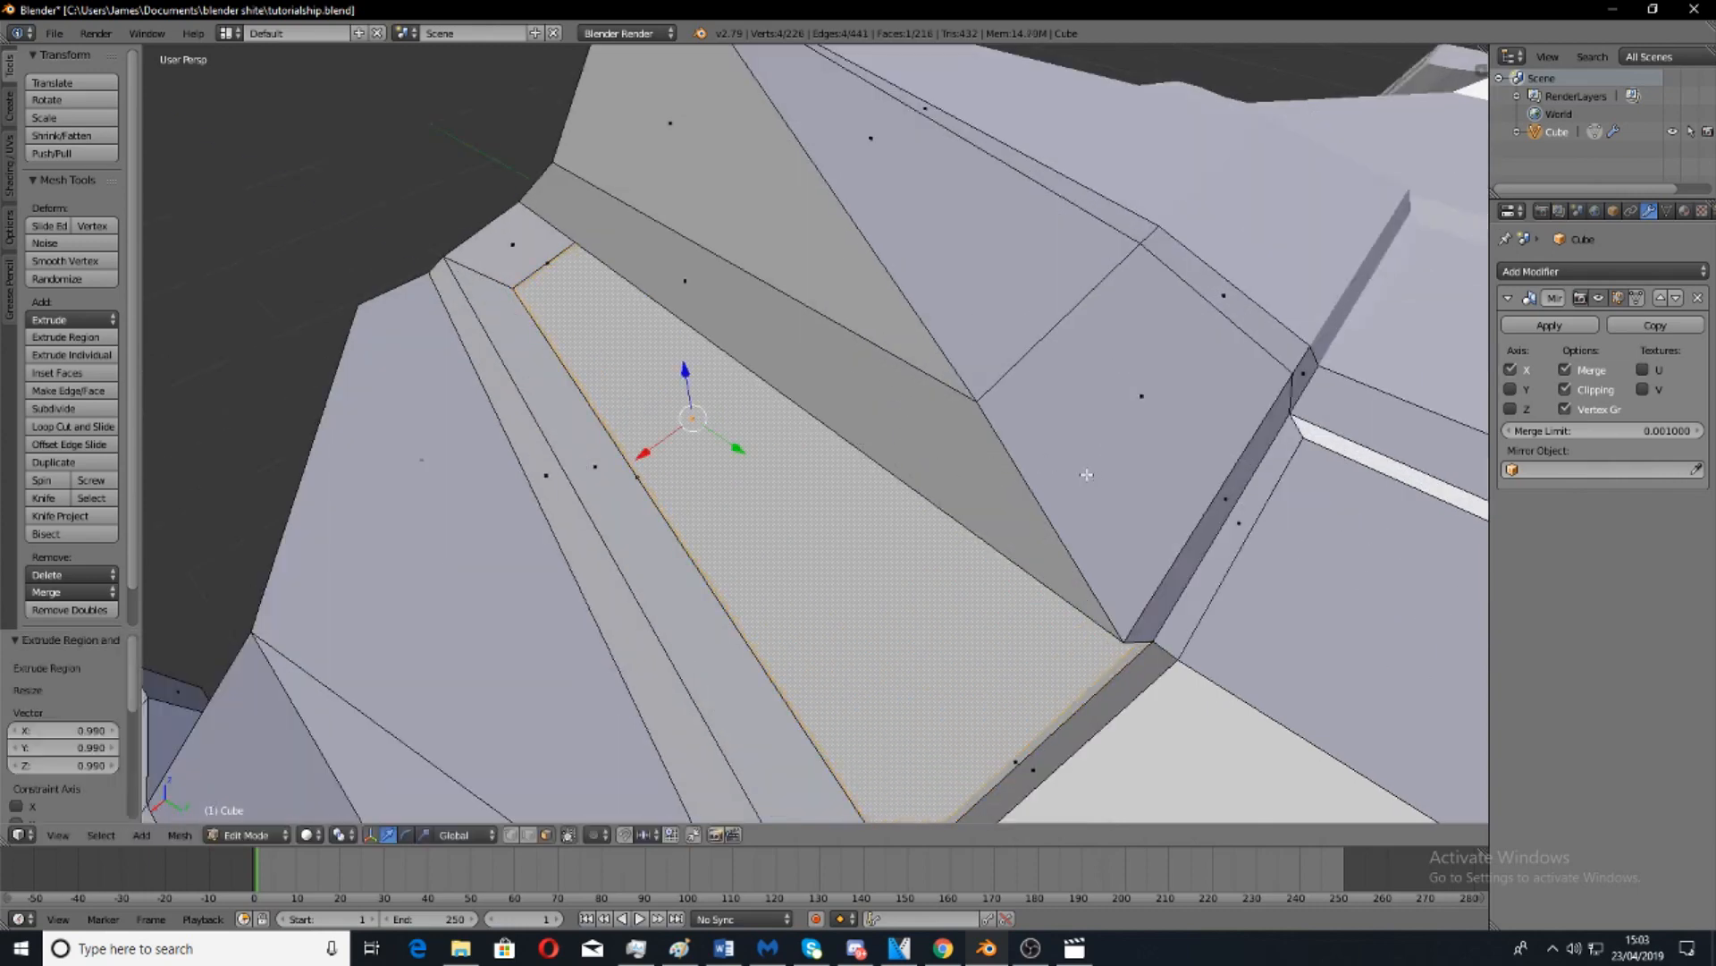
key("s")
left_click(1055, 485)
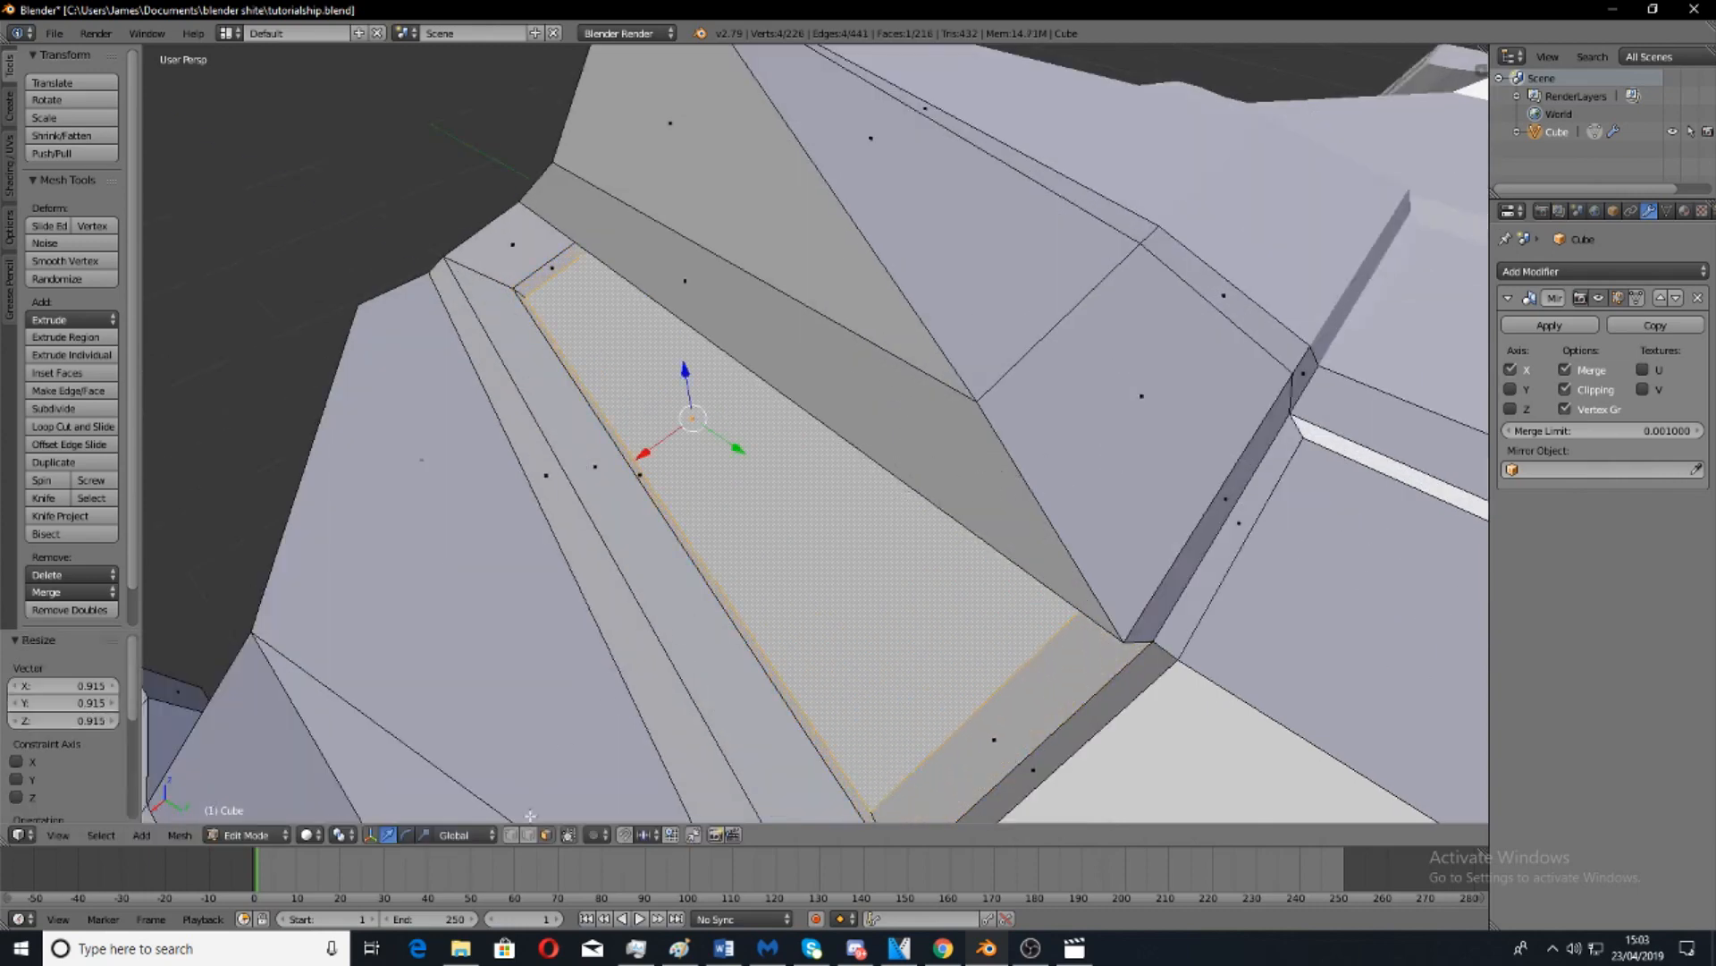
Try to move the upper edge of the inset panel beside the tail fin along X, and undo the move.
middle_click_drag(584, 756, 1007, 441)
right_click(1127, 268)
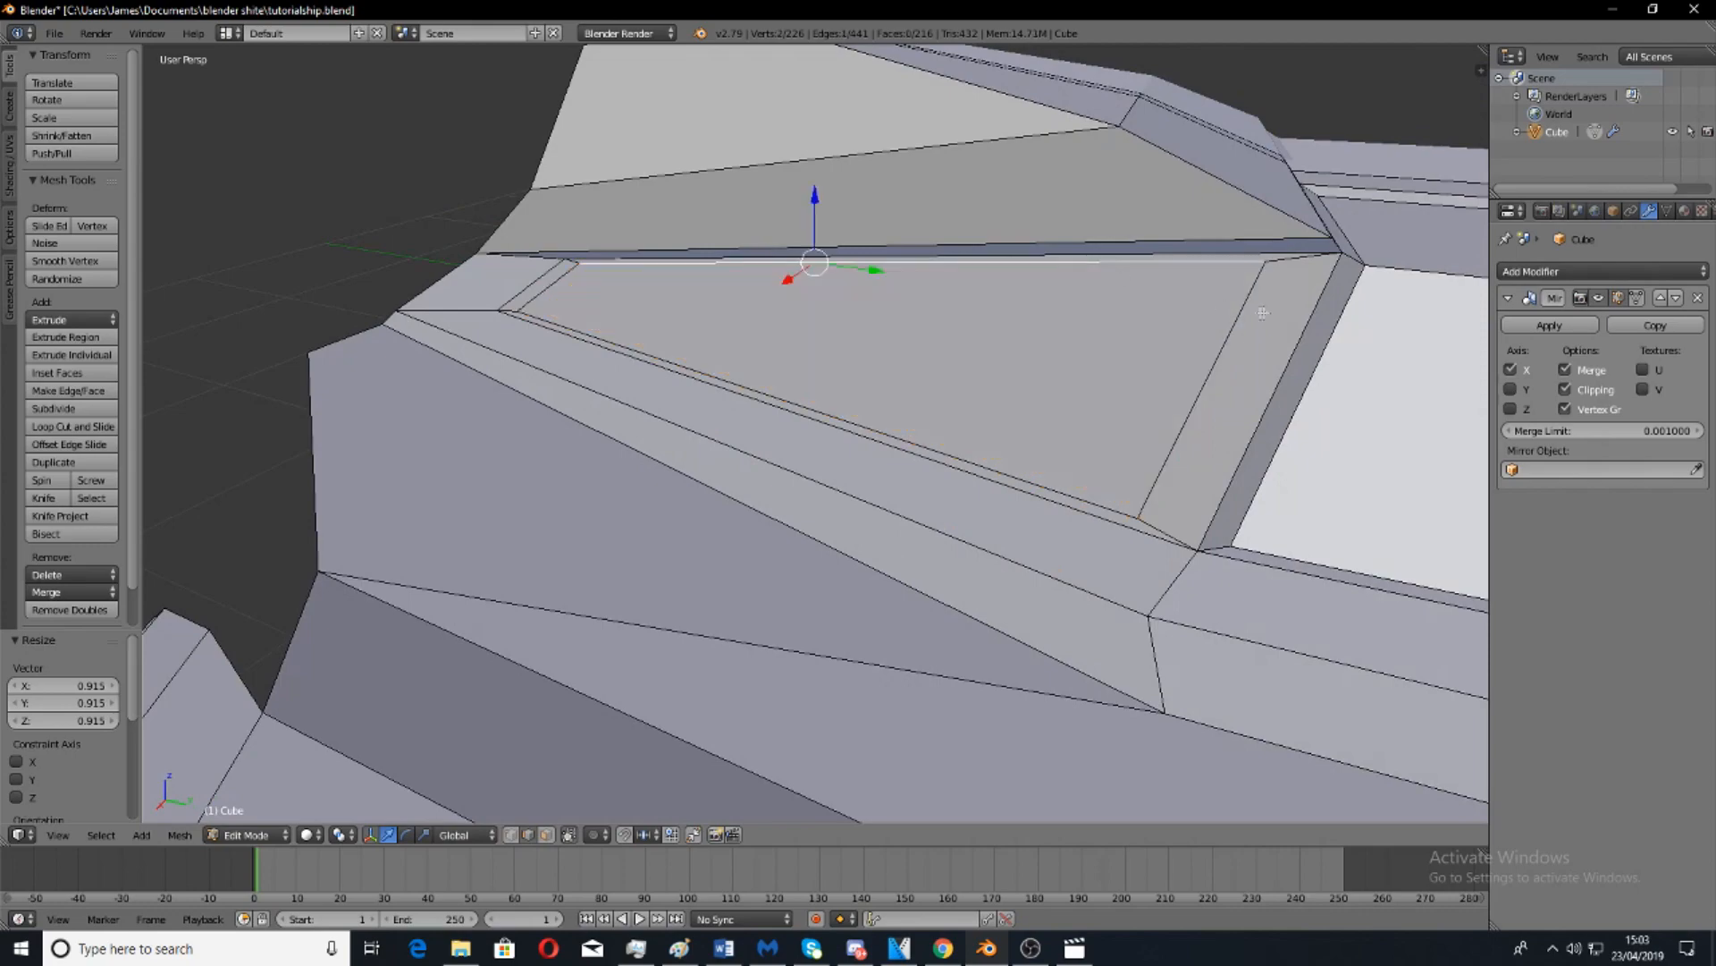
middle_click_drag(1249, 312, 1231, 323)
middle_click_drag(1063, 373, 812, 306)
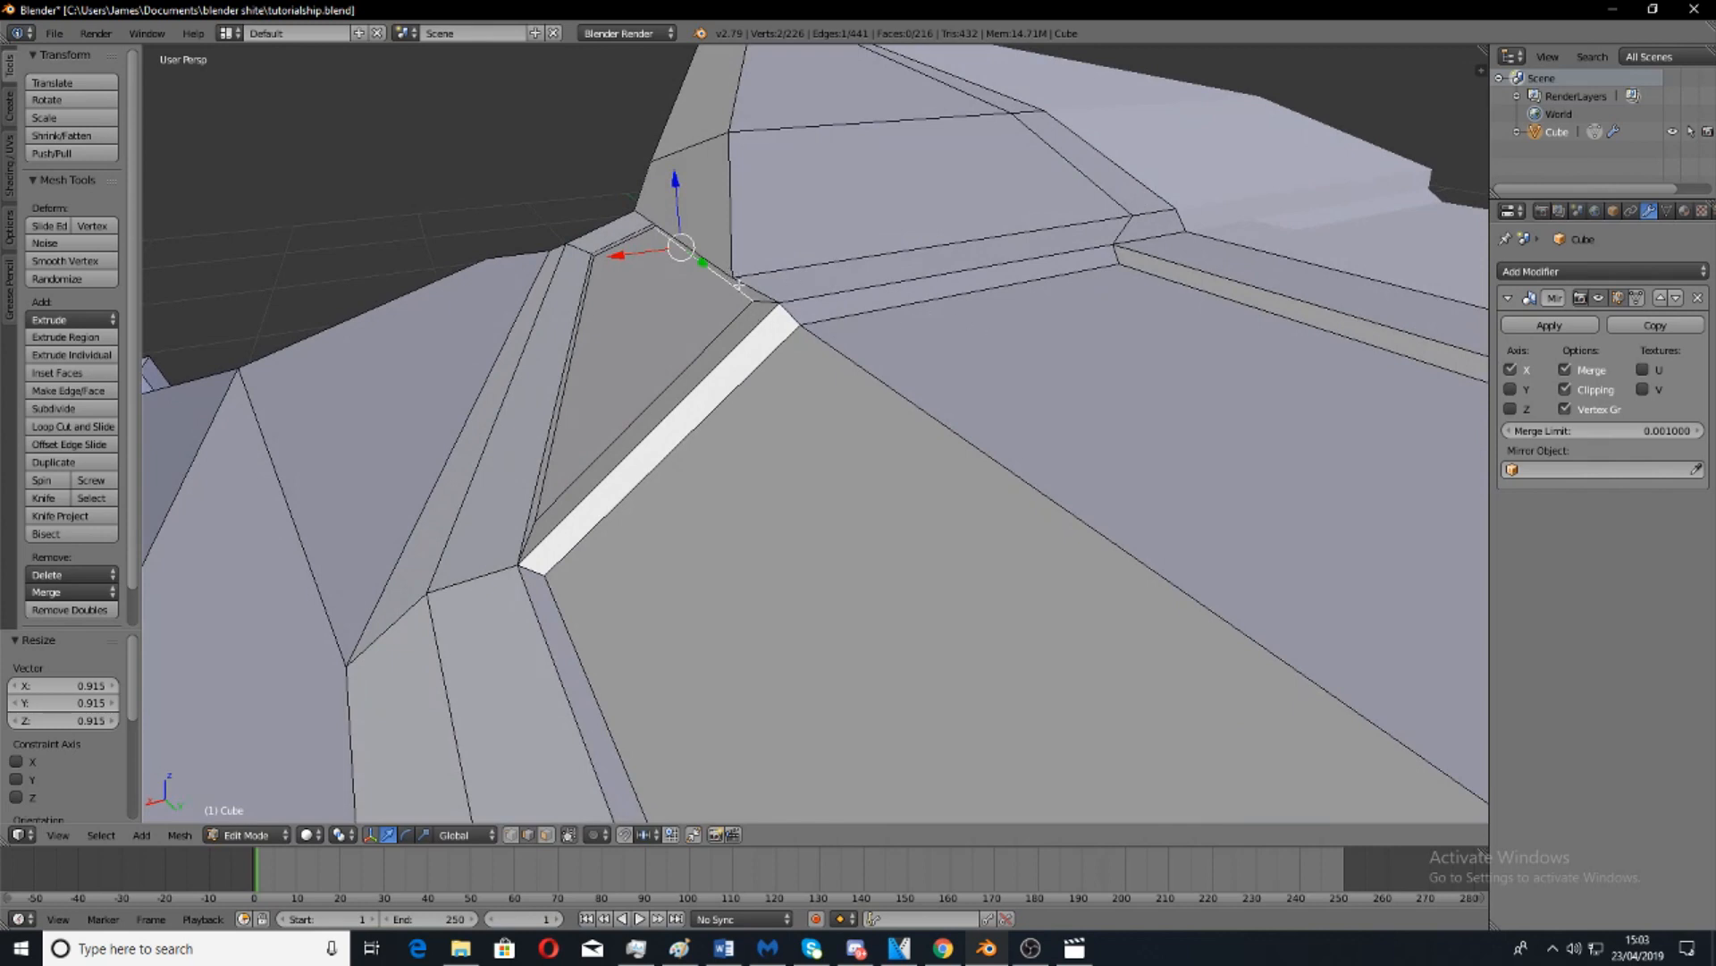
left_click_drag(637, 249, 357, 298)
middle_click_drag(759, 344, 713, 295)
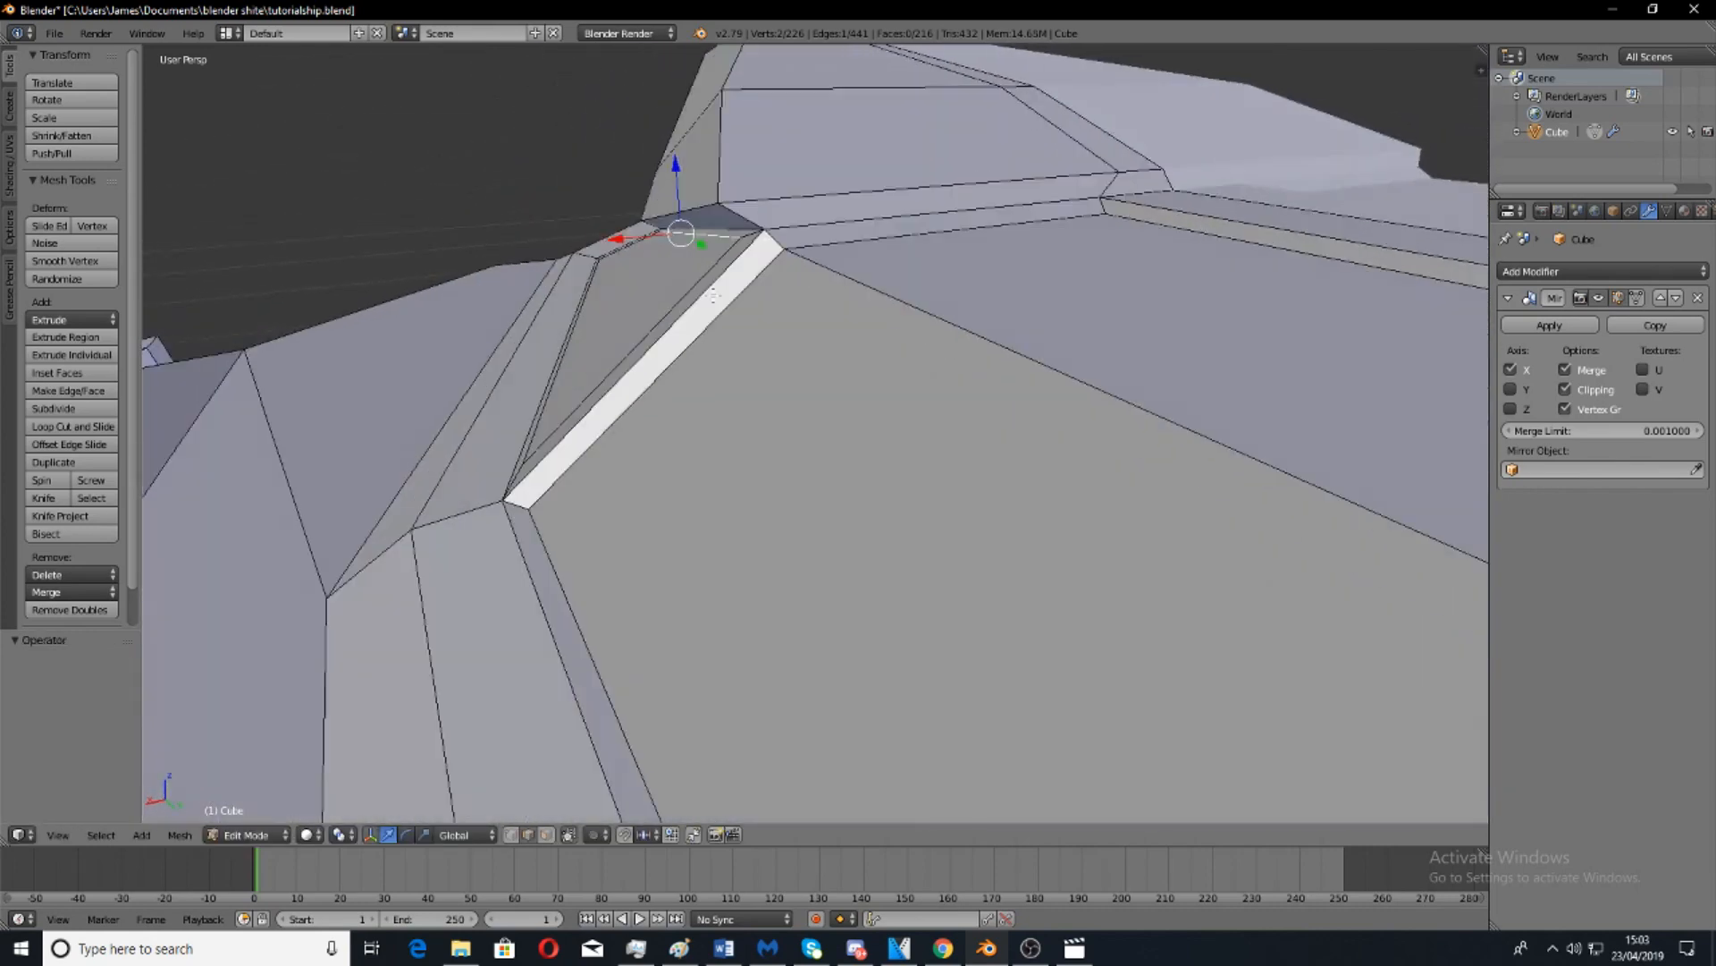
middle_click_drag(565, 371, 605, 370)
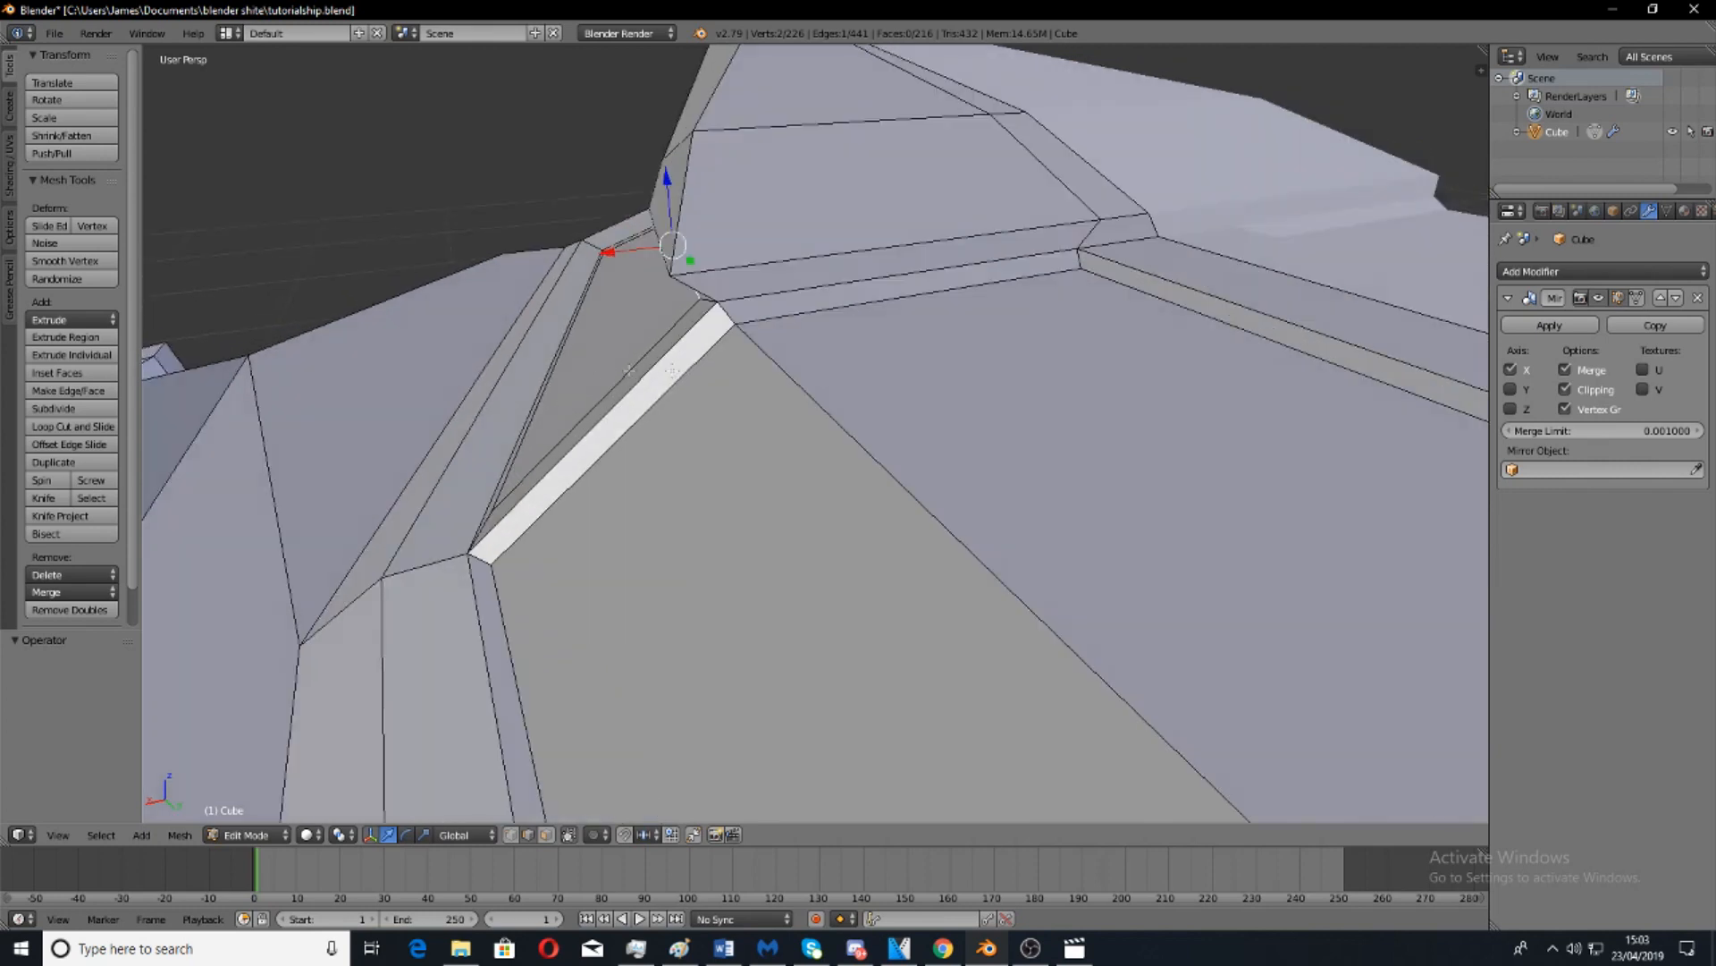
Edge-slide the upper edge of the inset panel beside the tail fin by a factor of 0.226.
key("g")
key("g")
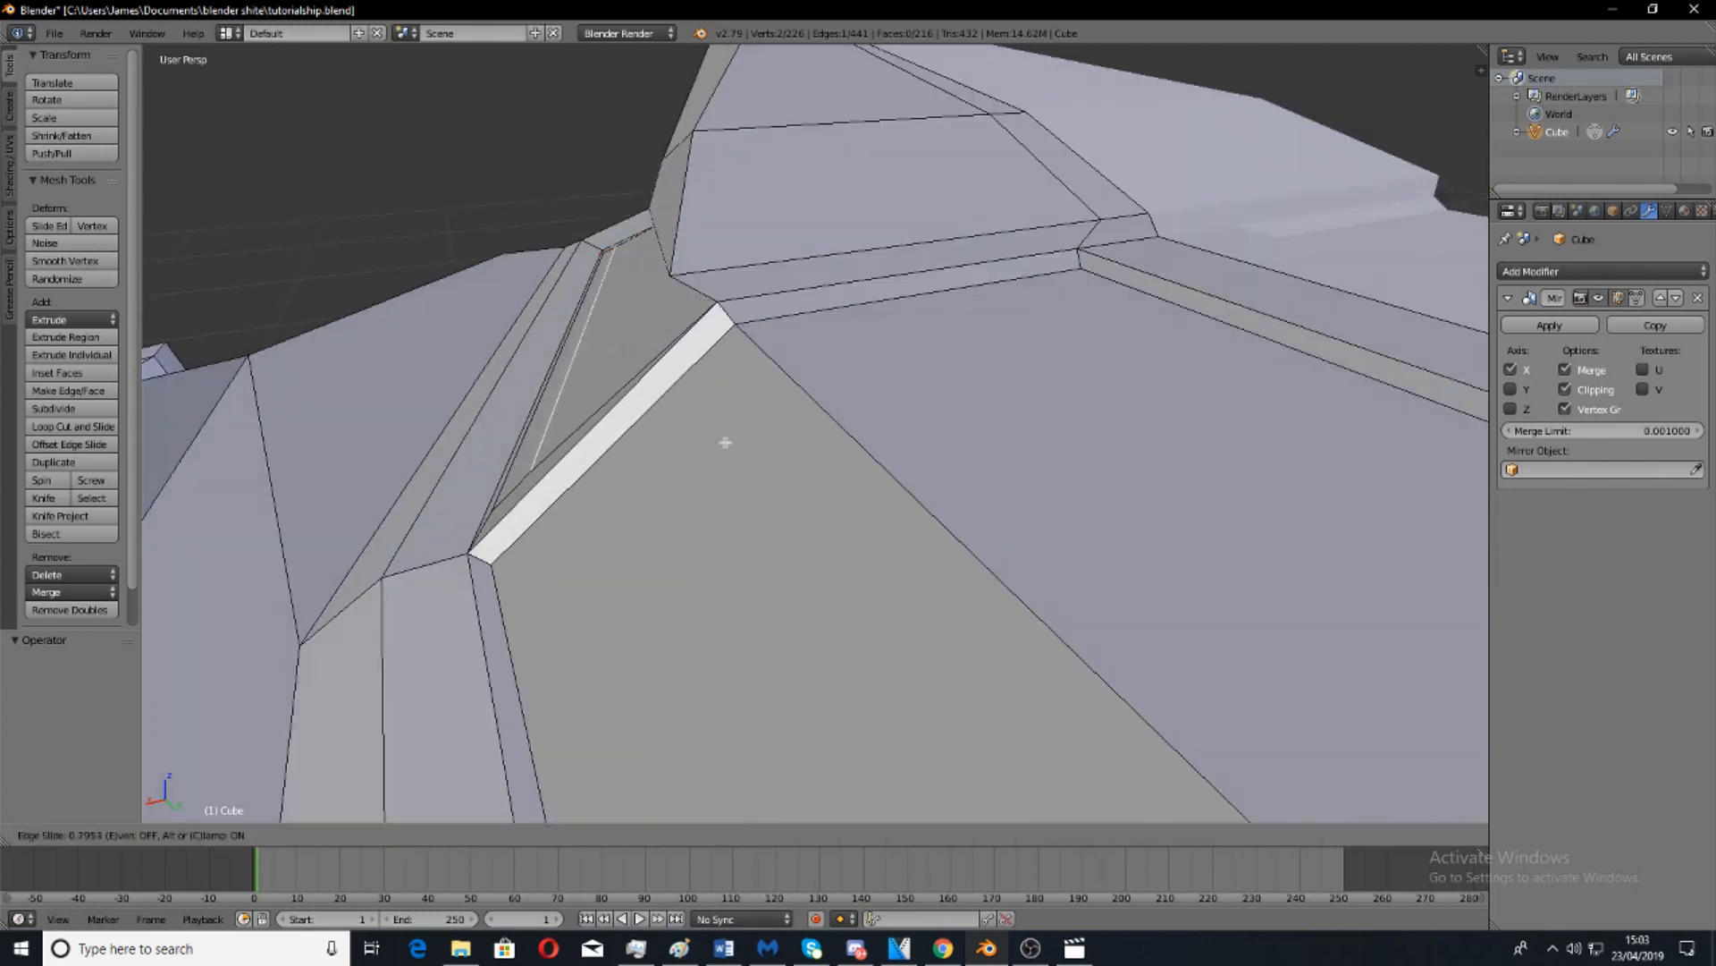
left_click(769, 362)
middle_click_drag(770, 362, 788, 447)
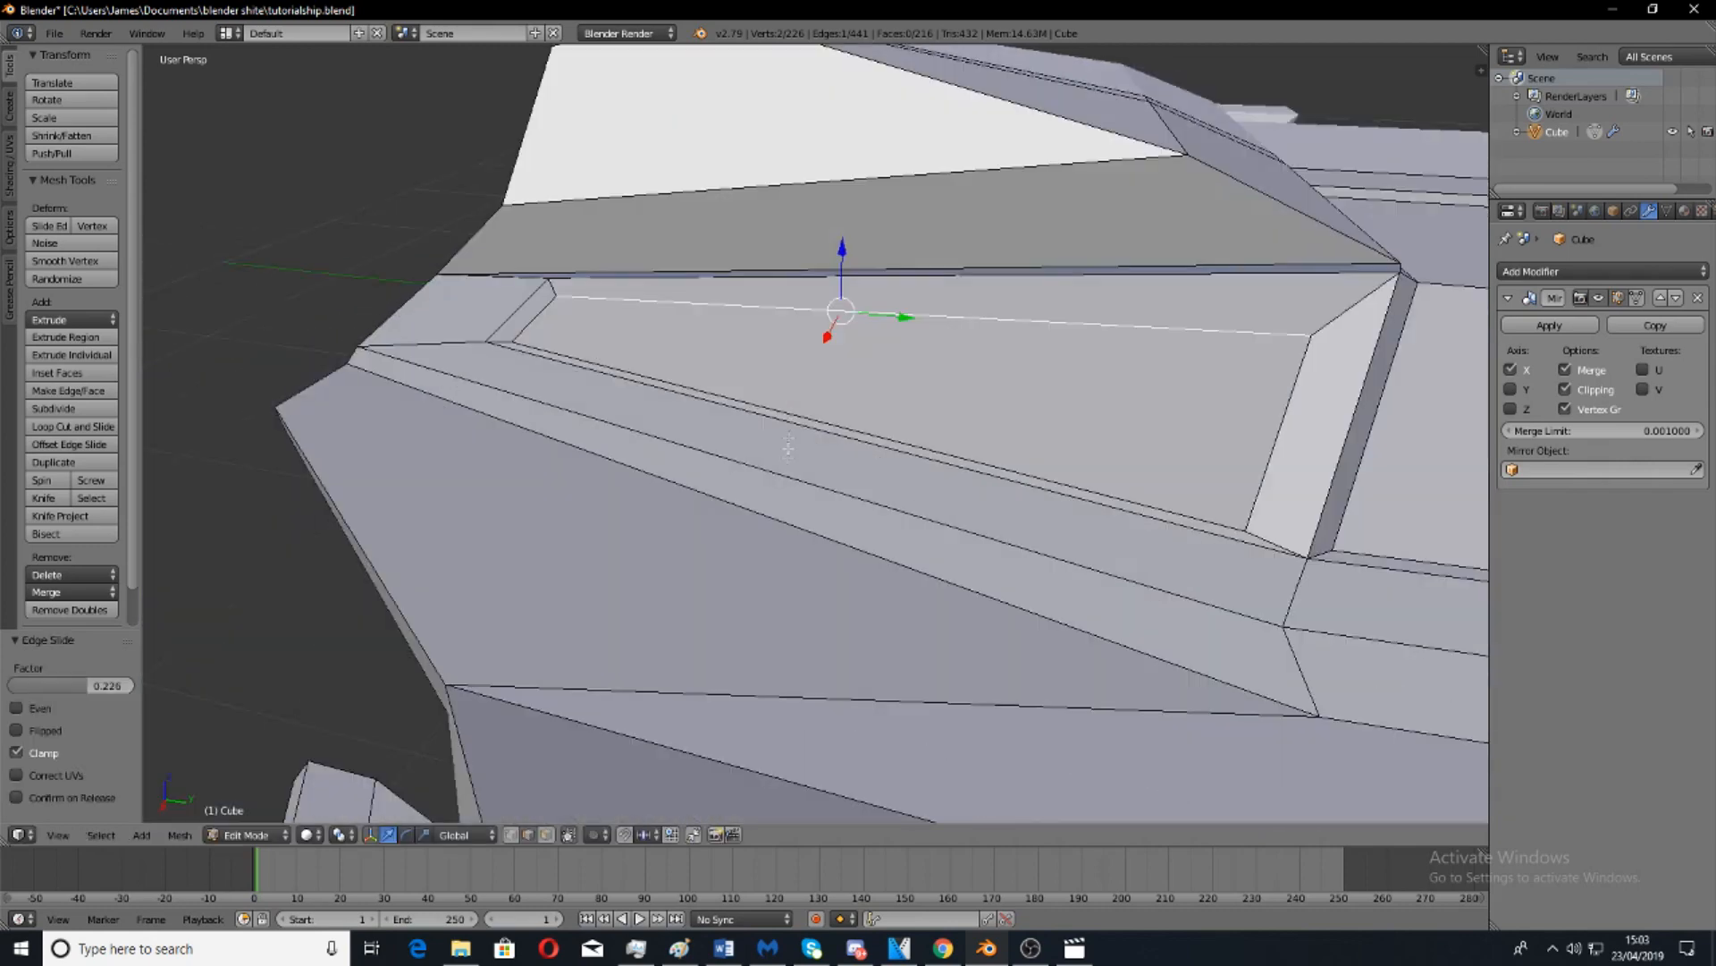
Extrude the inset face beside the tail fin about 0.037 inward, scale it down slightly and check it in Object Mode.
middle_click_drag(1037, 340, 895, 376)
right_click(994, 424)
key("w")
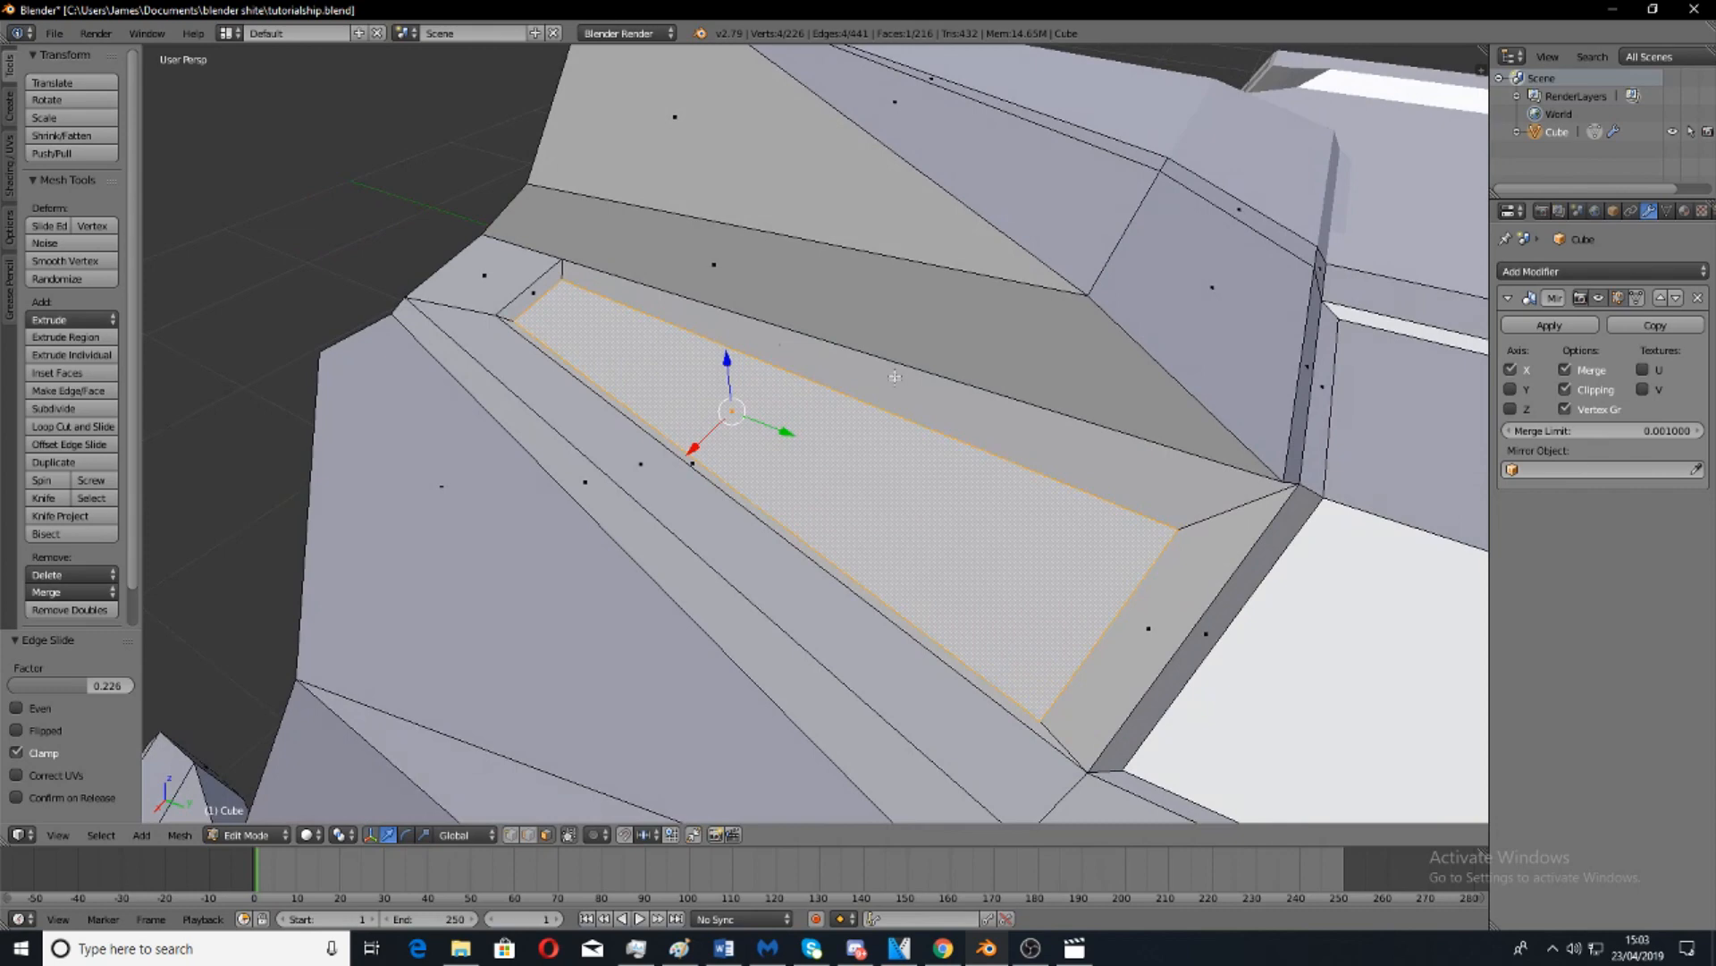
key("e")
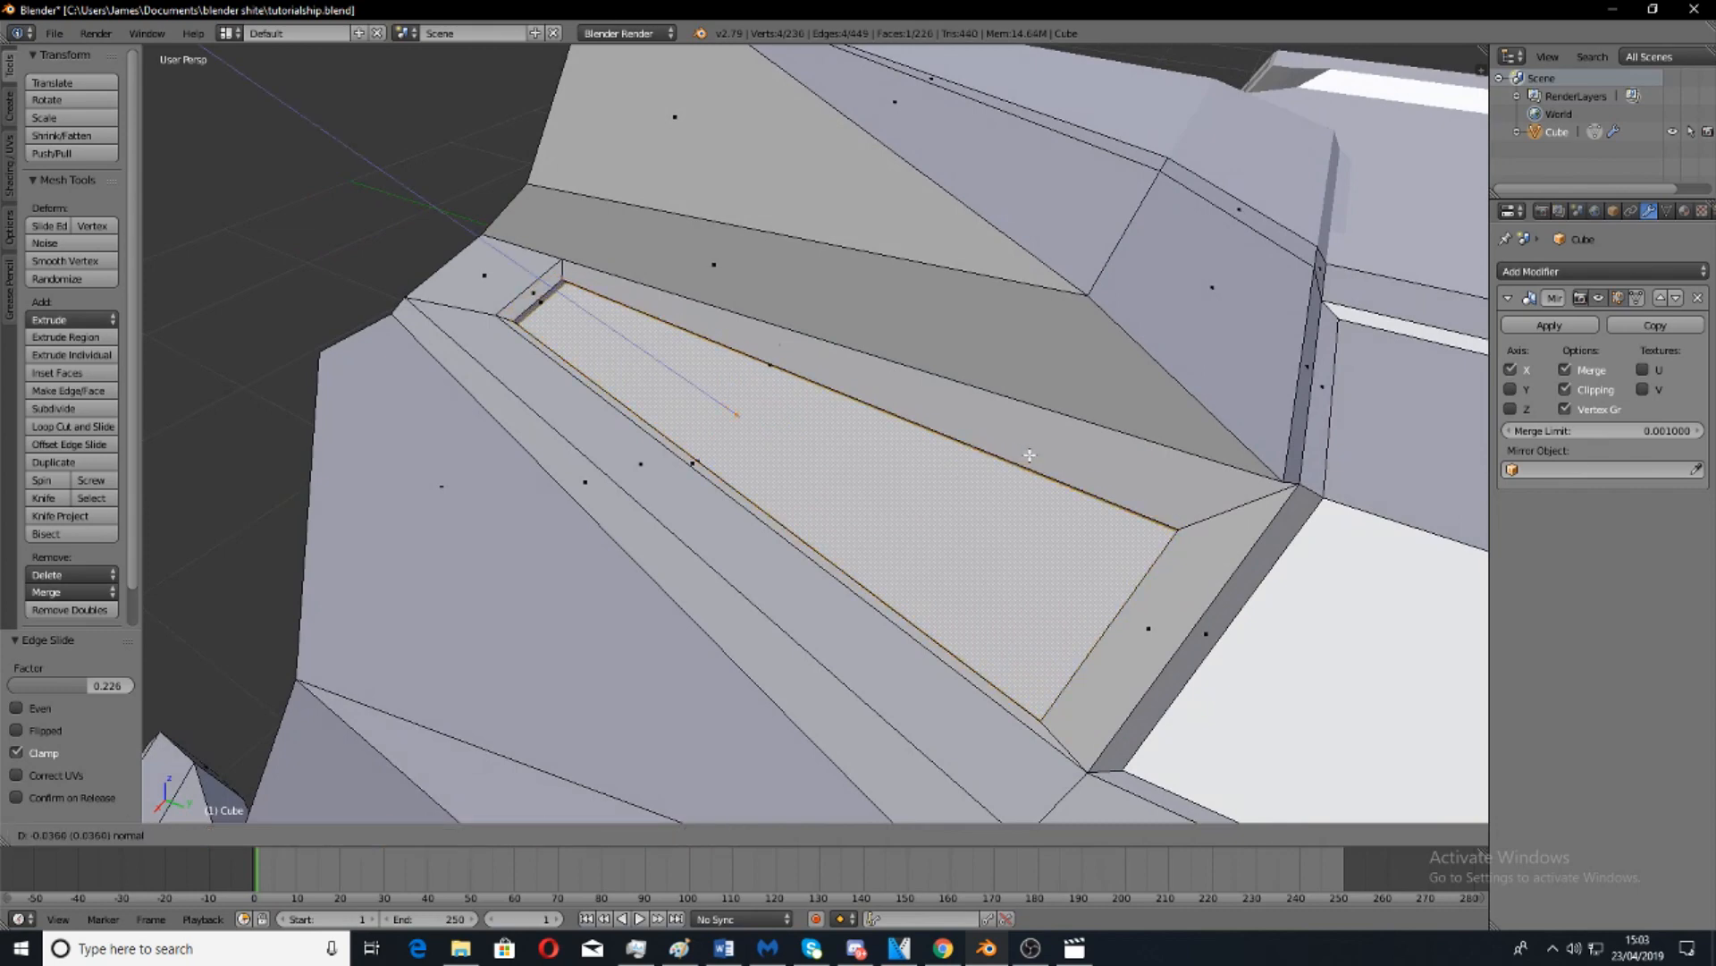
left_click(1030, 455)
key("s")
left_click(1068, 446)
scroll(1068, 446, "down", 7)
key("Tab")
middle_click_drag(1069, 449, 1050, 481)
key("Tab")
Try extruding the rear side face and the long wing-root face in place together, scaling them to 0.853, and undo it.
right_click(740, 457)
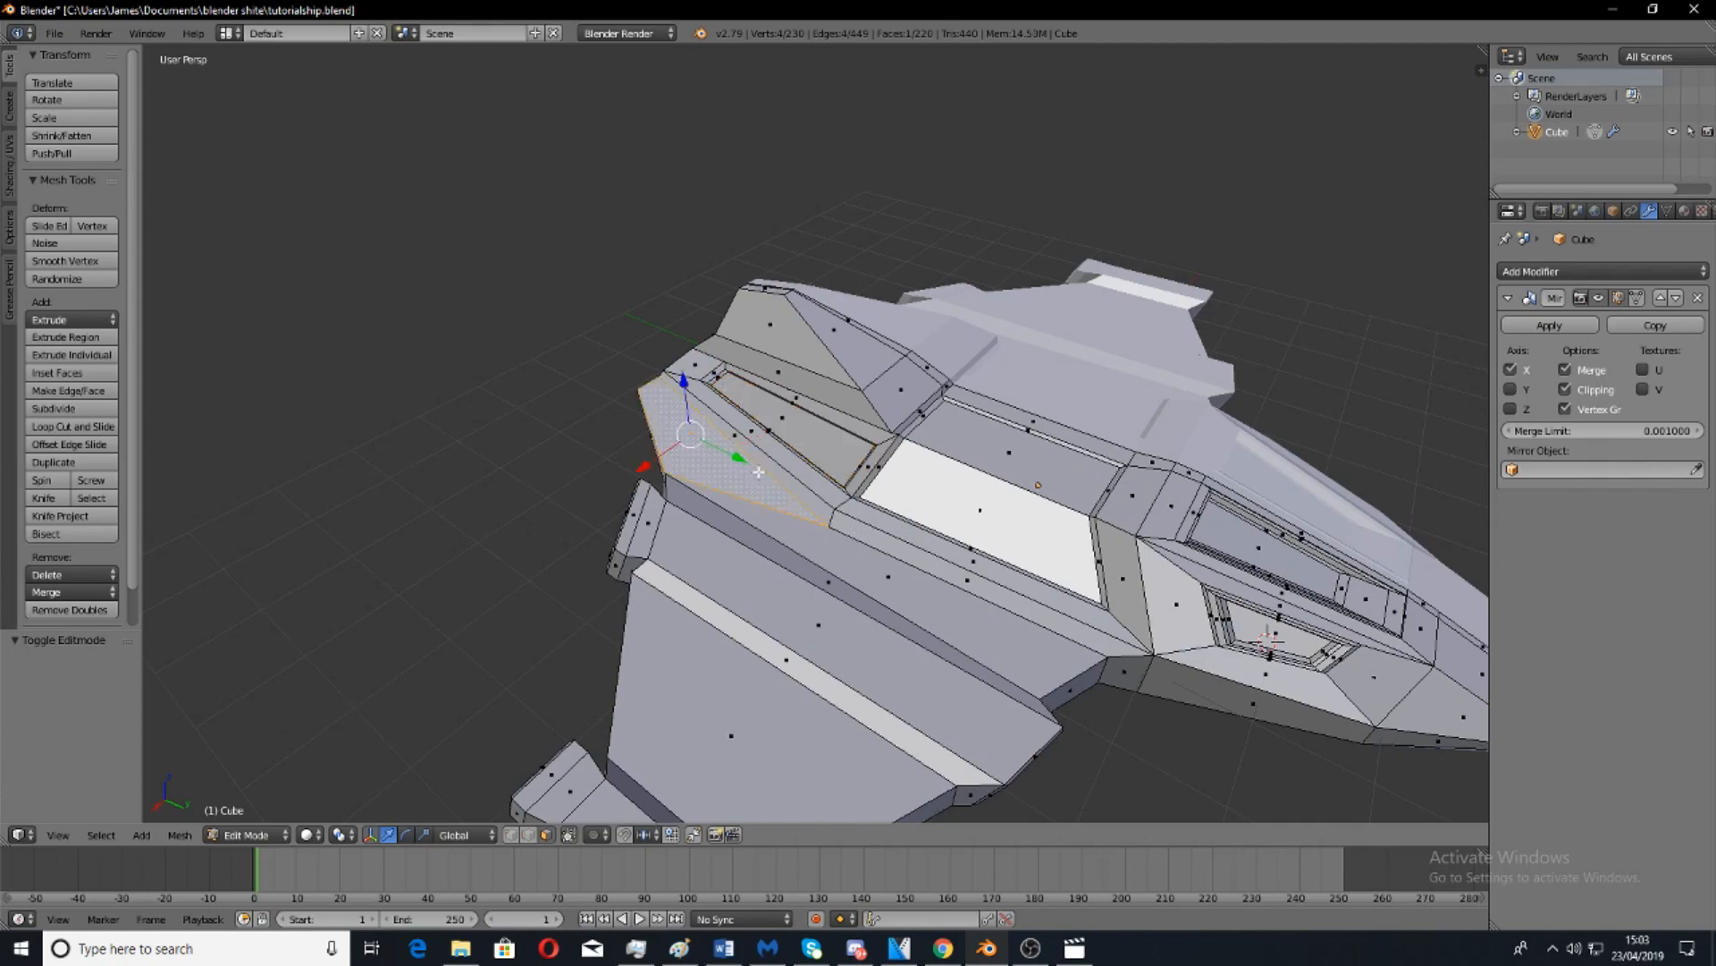
scroll(738, 456, "up", 4)
middle_click_drag(759, 471, 873, 553)
scroll(874, 553, "down", 4)
right_click(792, 398, "shift")
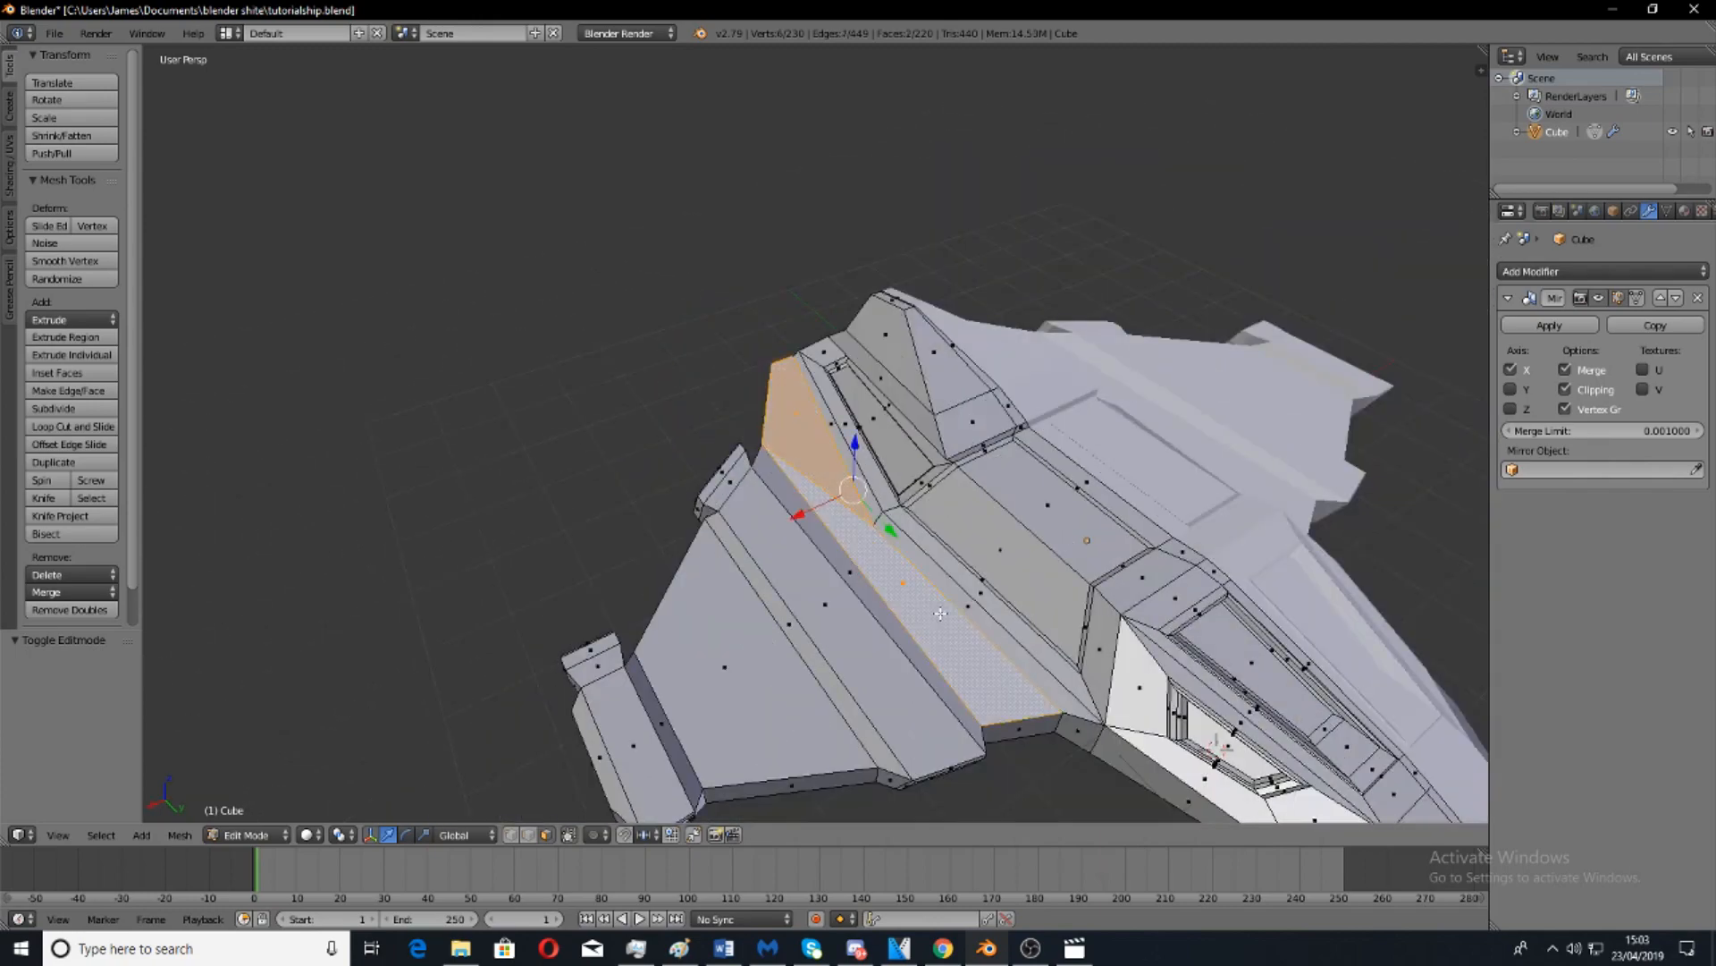
scroll(1019, 597, "up", 4)
key("e")
key("s")
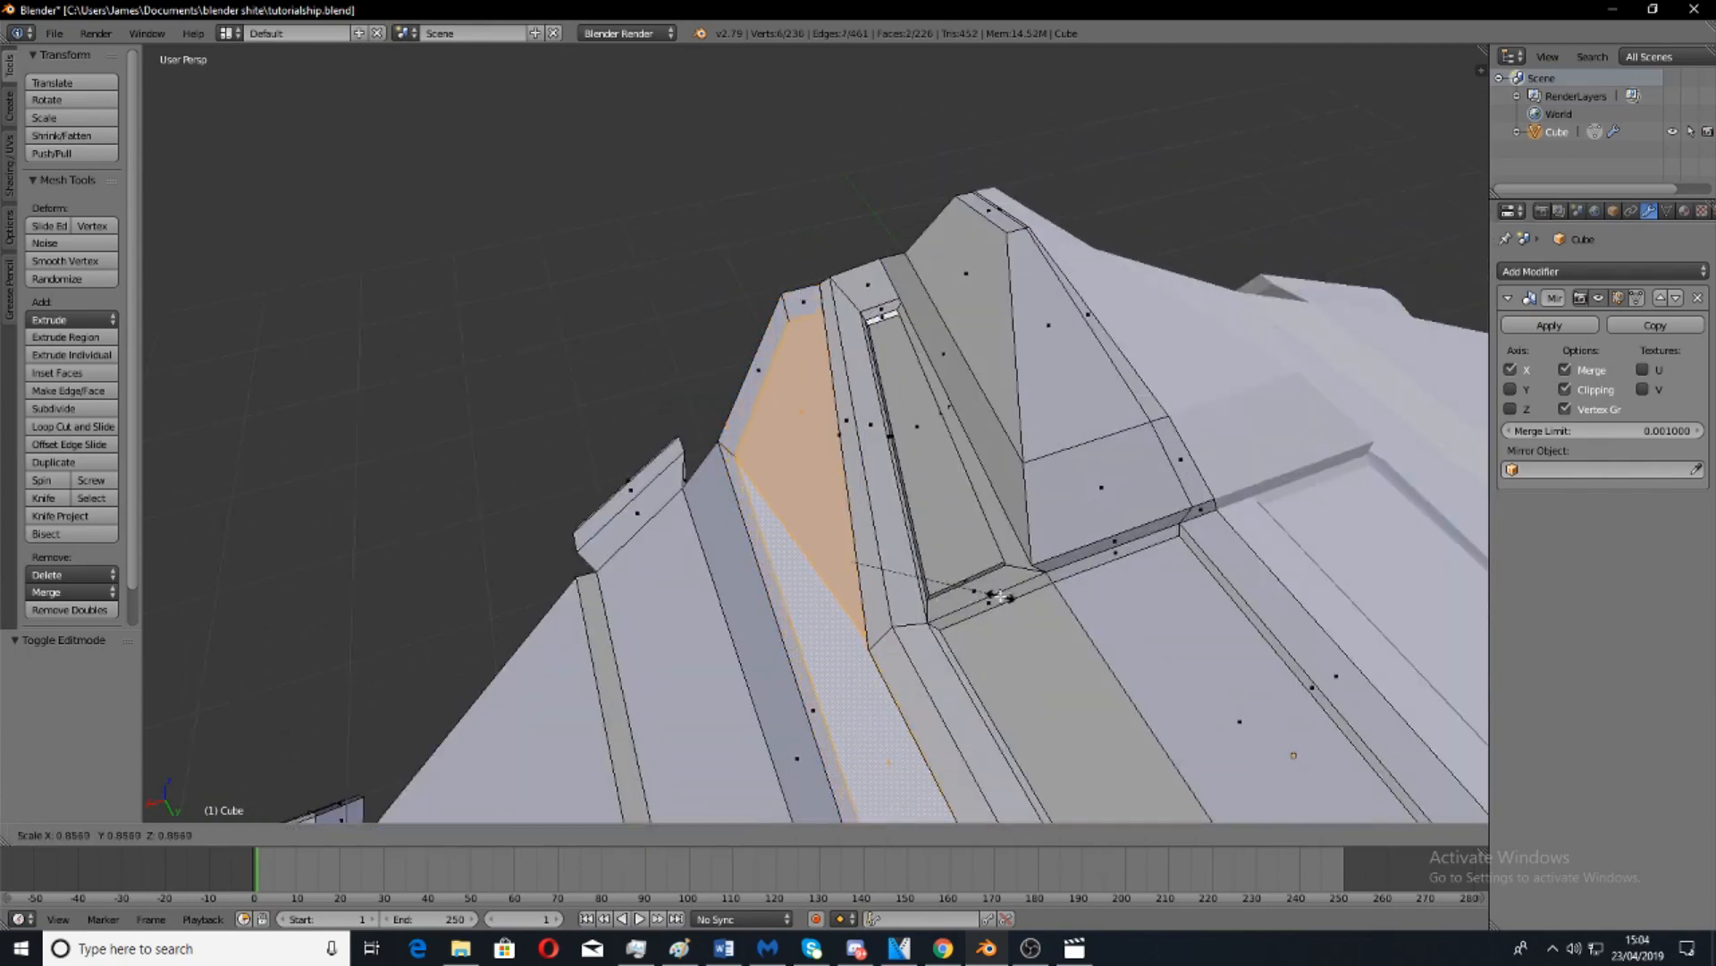
left_click(997, 582)
key("shift+v")
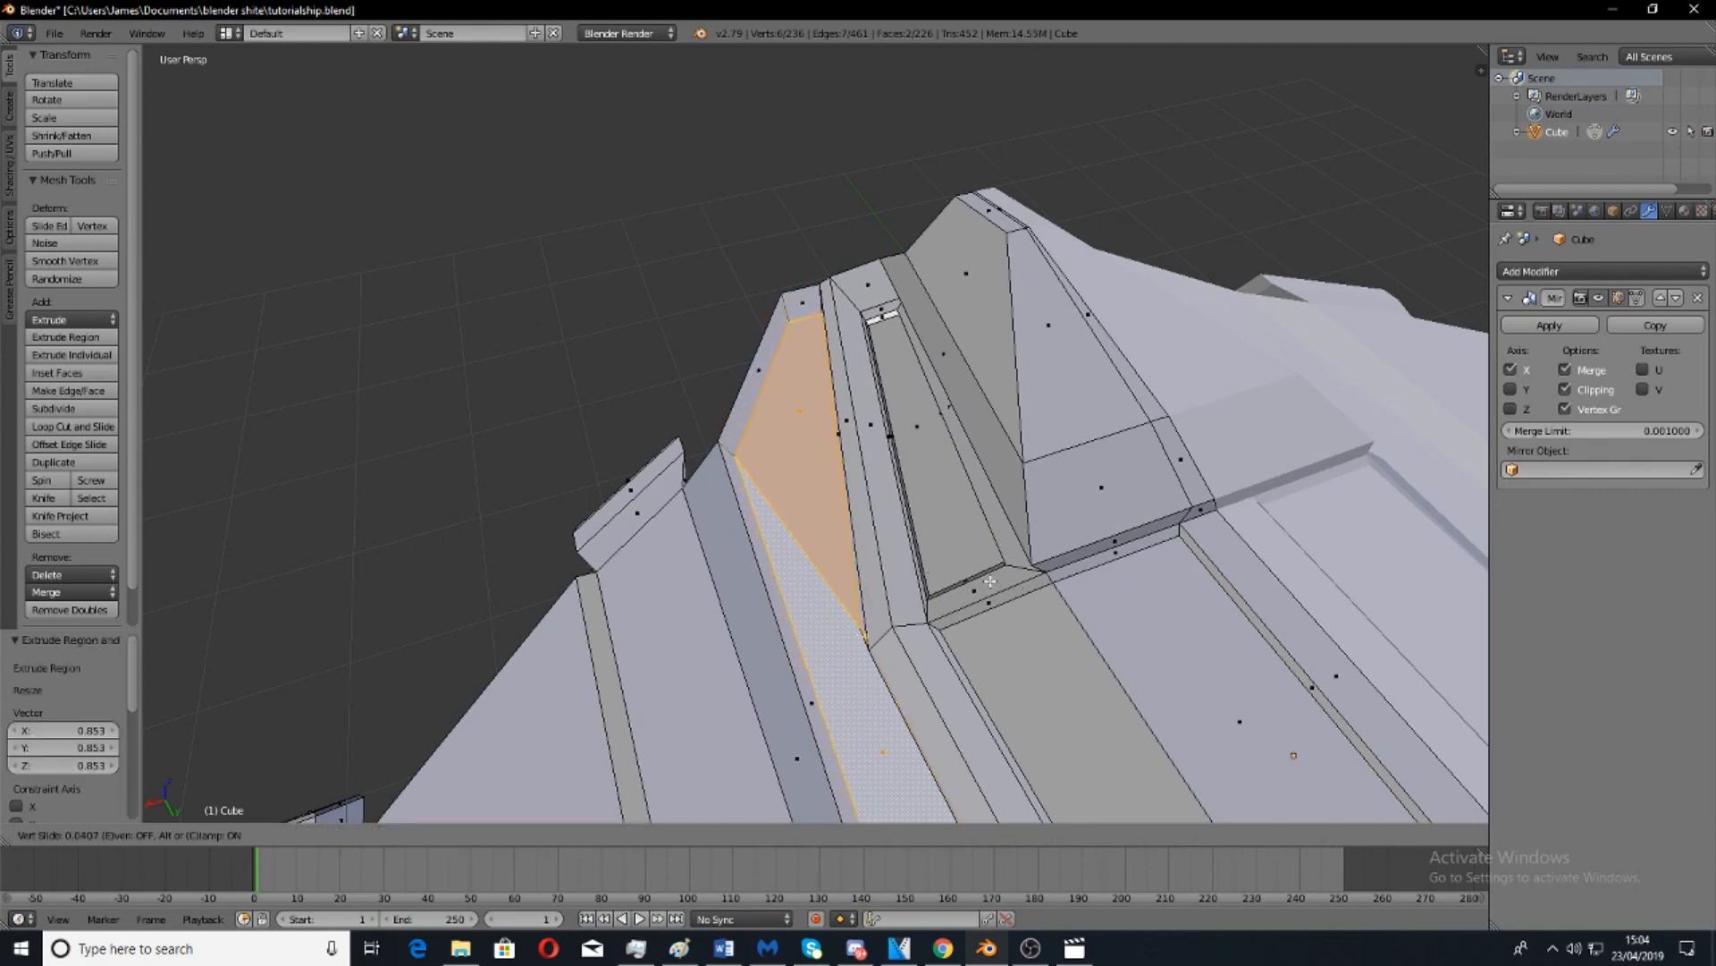
right_click(985, 582)
key("ctrl+z")
key("ctrl+z")
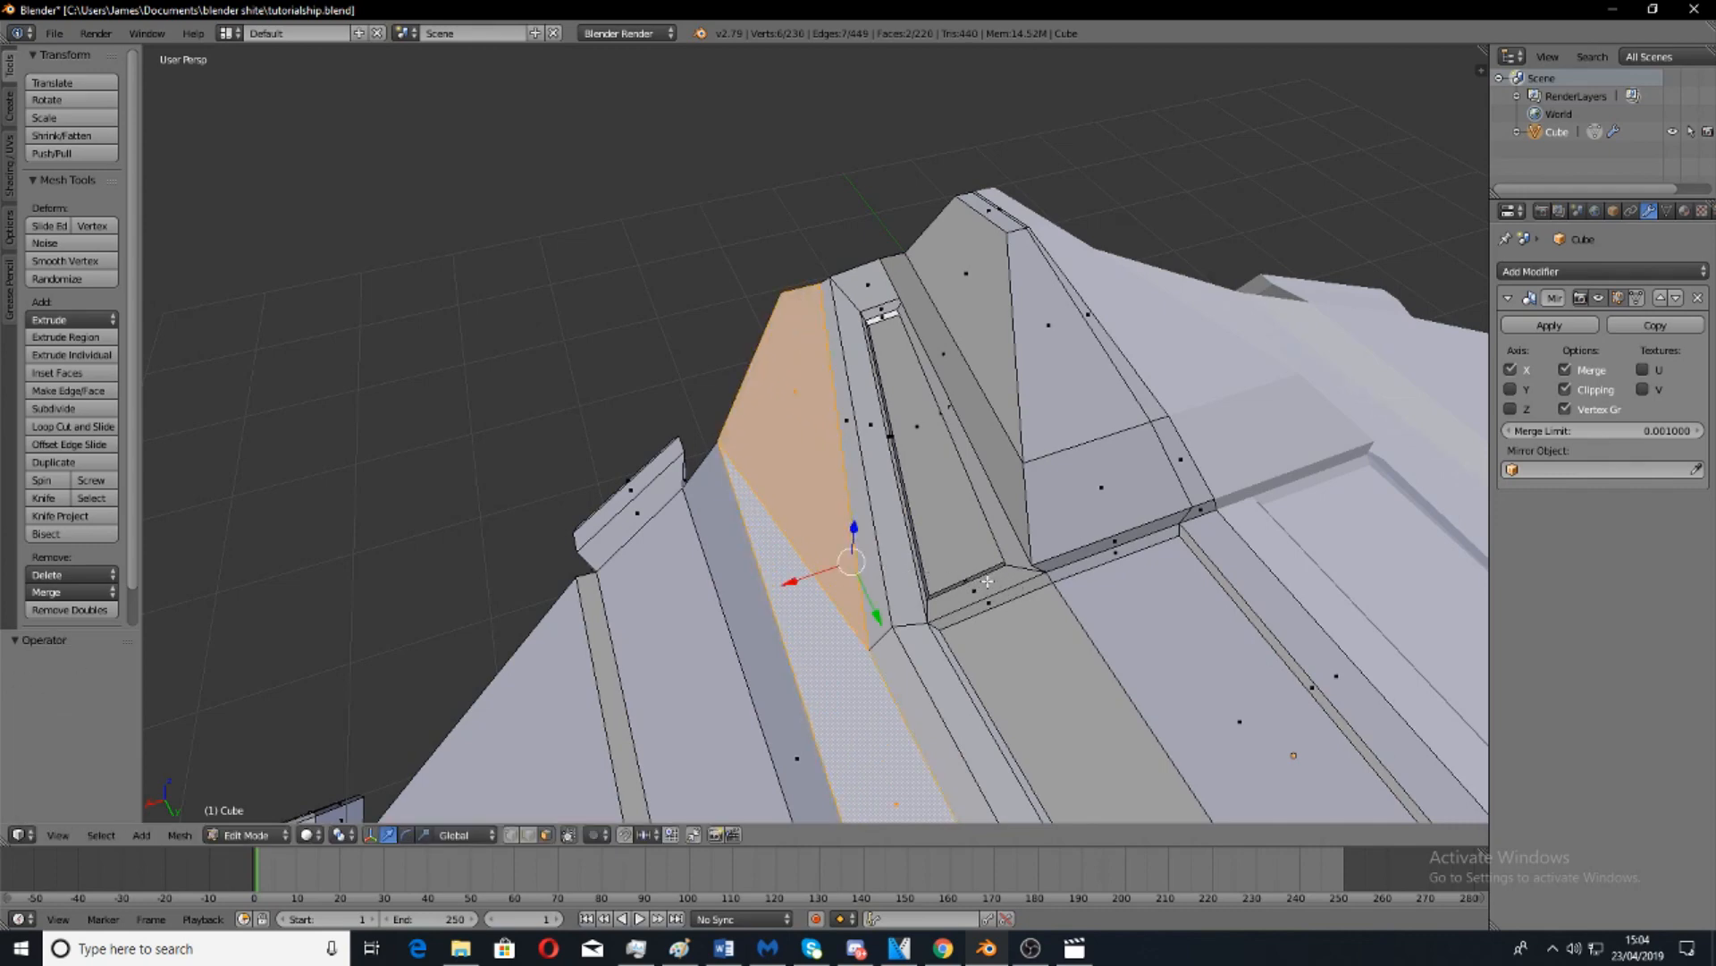
Try extruding the large upper wing face in place, scaling it down and shifting it slightly, and undo these changes.
scroll(965, 586, "down", 6)
right_click(713, 614)
middle_click_drag(714, 615, 722, 535)
middle_click_drag(832, 657, 943, 540, "shift")
scroll(950, 540, "up", 8)
key("e")
key("s")
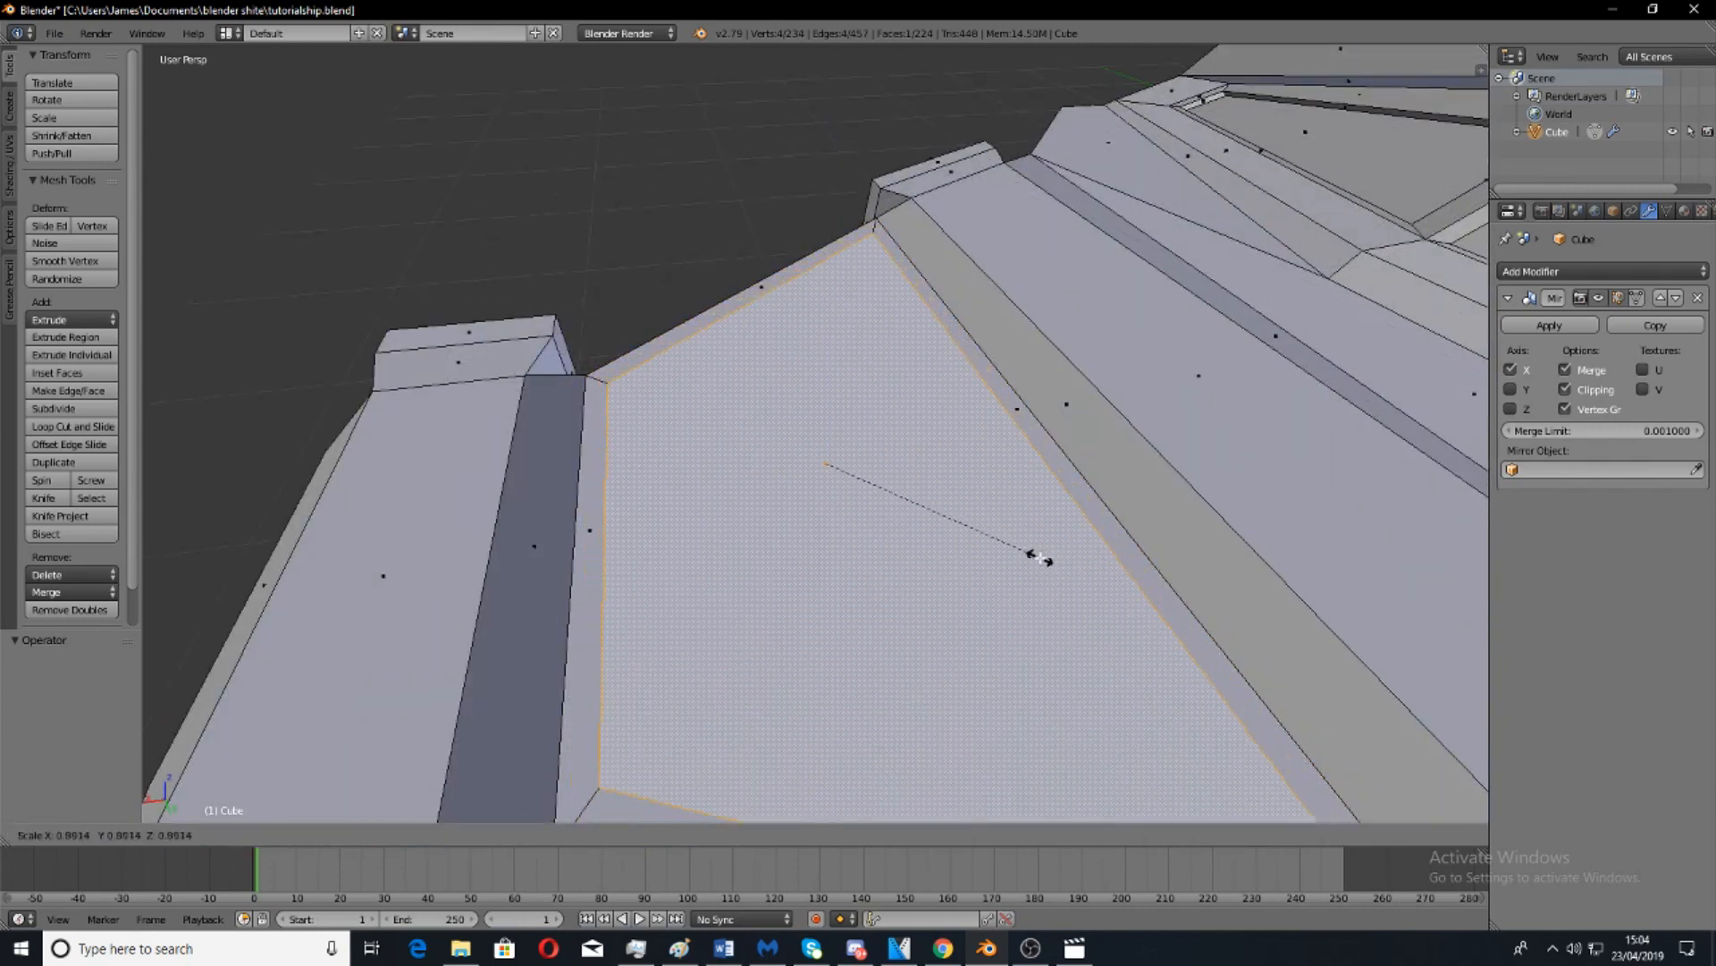
left_click(1019, 547)
left_click_drag(827, 436, 826, 433)
scroll(831, 447, "down", 5)
key("Tab")
middle_click_drag(938, 501, 851, 502)
key("Tab")
Inset the large upper wing face between the two engine pods by extruding it in place and scaling it to 0.838.
right_click(847, 467)
key("s")
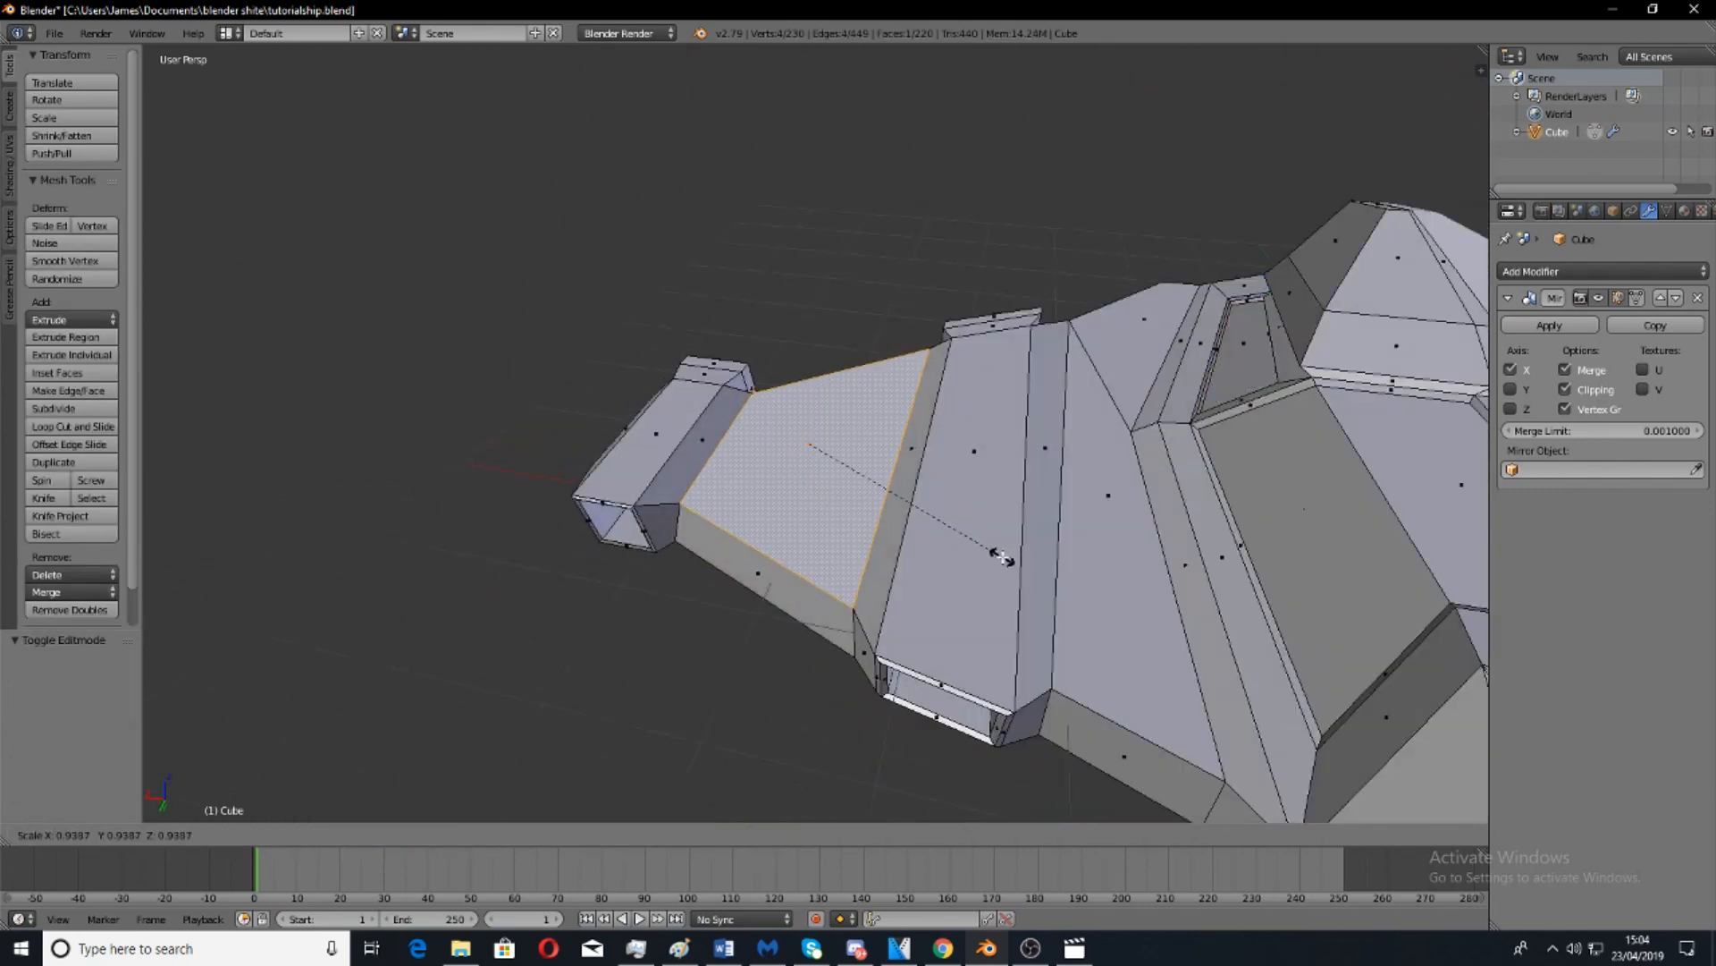
left_click(1012, 558)
key("e")
right_click(1063, 534)
key("s")
left_click(1019, 536)
Extrude the inset wing face slightly inward, scale it down and check the recess in Object Mode.
scroll(1019, 536, "up", 3)
key("e")
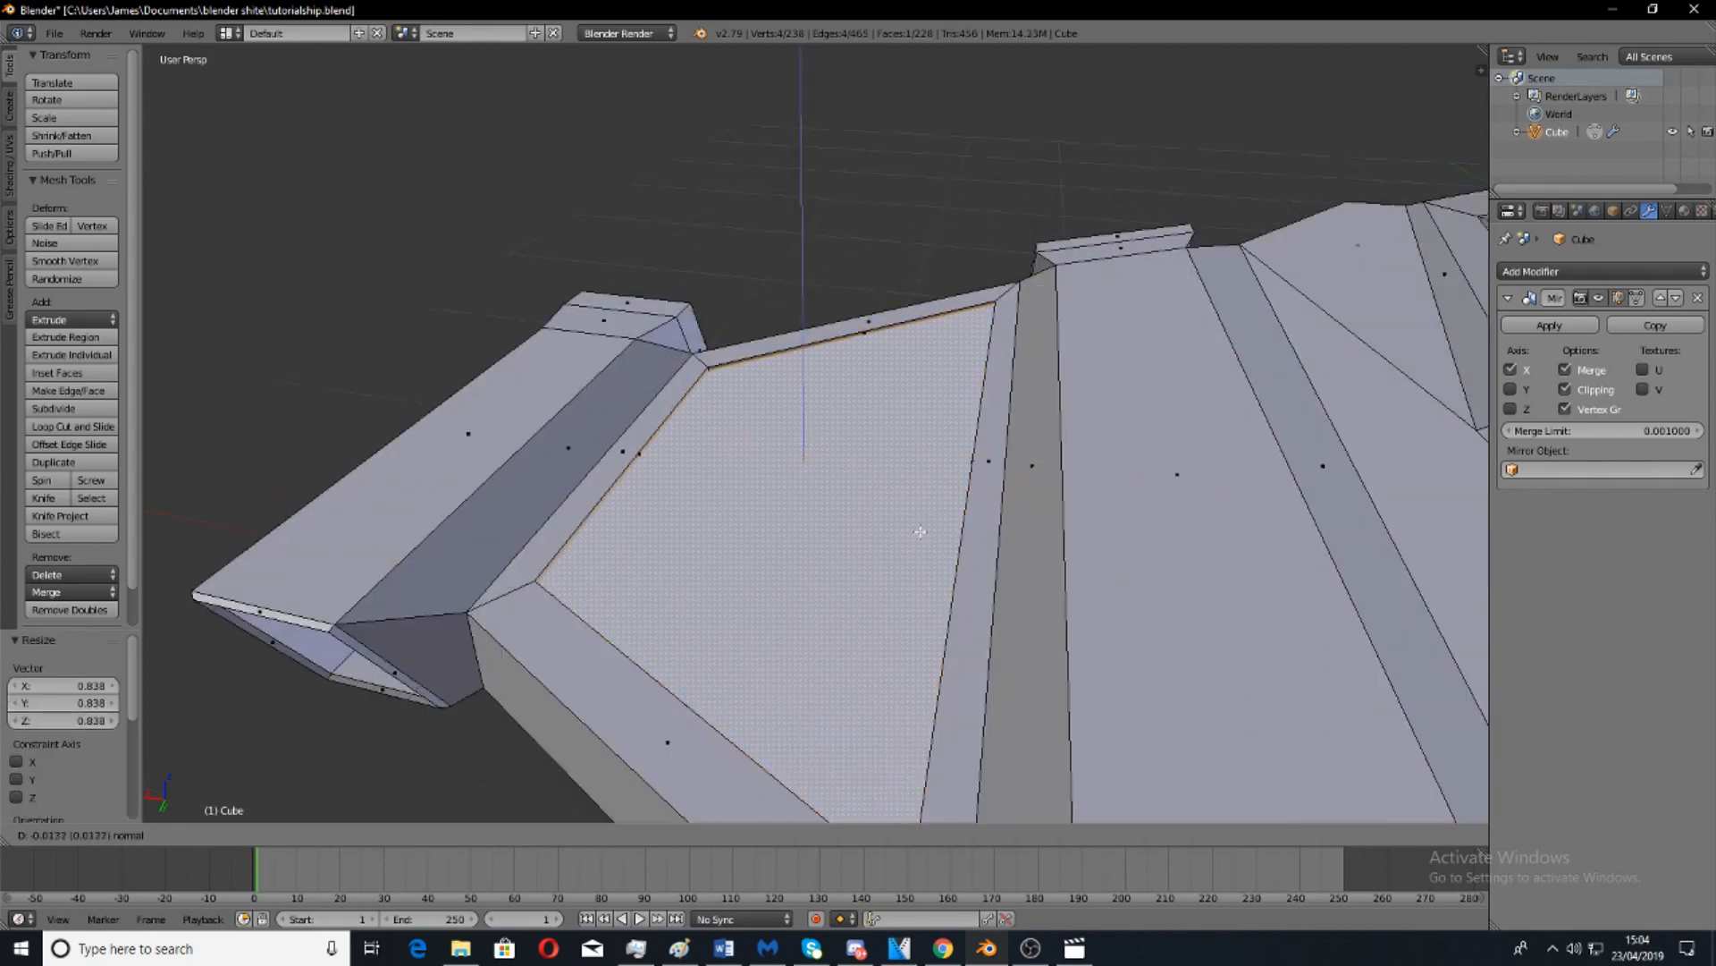
left_click(1068, 532)
key("s")
left_click(1064, 529)
key("Tab")
scroll(1062, 531, "down", 3)
middle_click_drag(1062, 533, 1055, 612)
Inset the long wing-root face beside the fuselage by extruding it in place and scaling it down.
key("Tab")
right_click(1055, 612)
middle_click_drag(1160, 590, 990, 549)
scroll(990, 549, "up", 4)
key("e")
key("s")
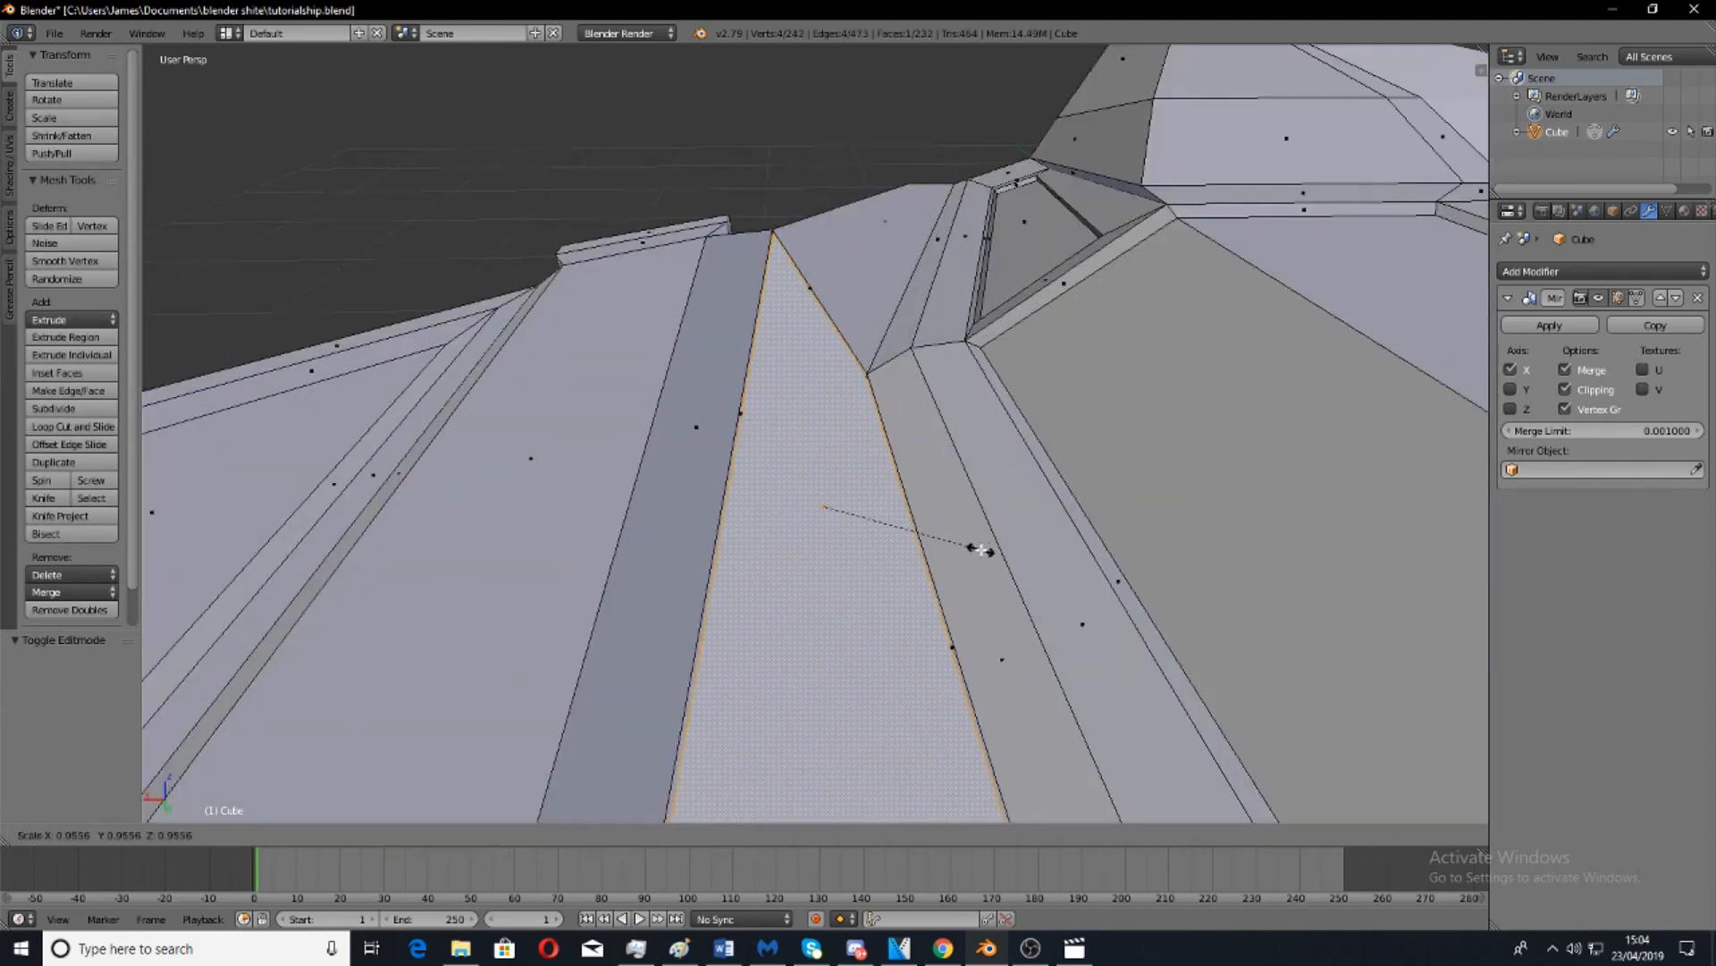
left_click(970, 553)
Extrude the inset wing-root face again, scale it down, lower it slightly along Z and review the ship in Object Mode.
key("e")
left_click(1064, 542)
key("s")
left_click(1023, 543)
left_click_drag(821, 476, 825, 491)
key("Tab")
scroll(902, 502, "down", 2)
middle_click_drag(903, 502, 617, 581)
scroll(913, 491, "down", 4)
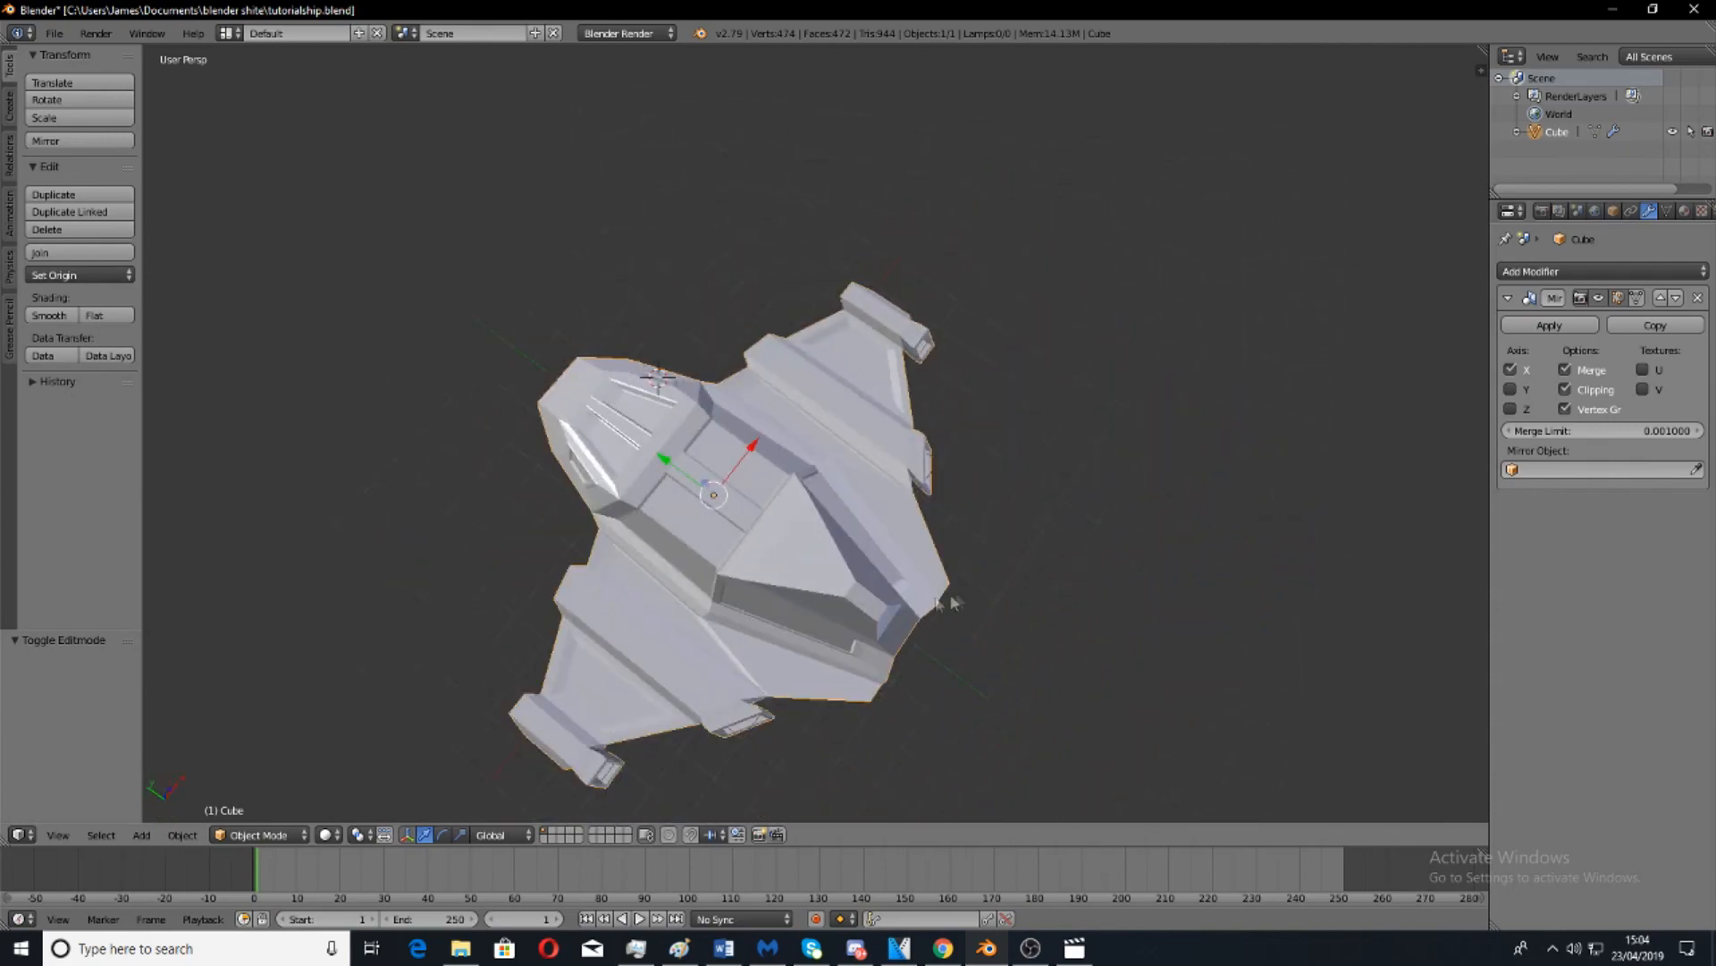
Inset the rear side face behind the wing root by extruding it in place and scaling it to 0.736.
scroll(625, 581, "up", 2)
key("Tab")
right_click(953, 575)
scroll(953, 575, "up", 3)
middle_click_drag(953, 575, 845, 508)
scroll(1028, 573, "up", 3)
key("e")
key("s")
left_click(1024, 593)
middle_click_drag(1025, 593, 735, 488)
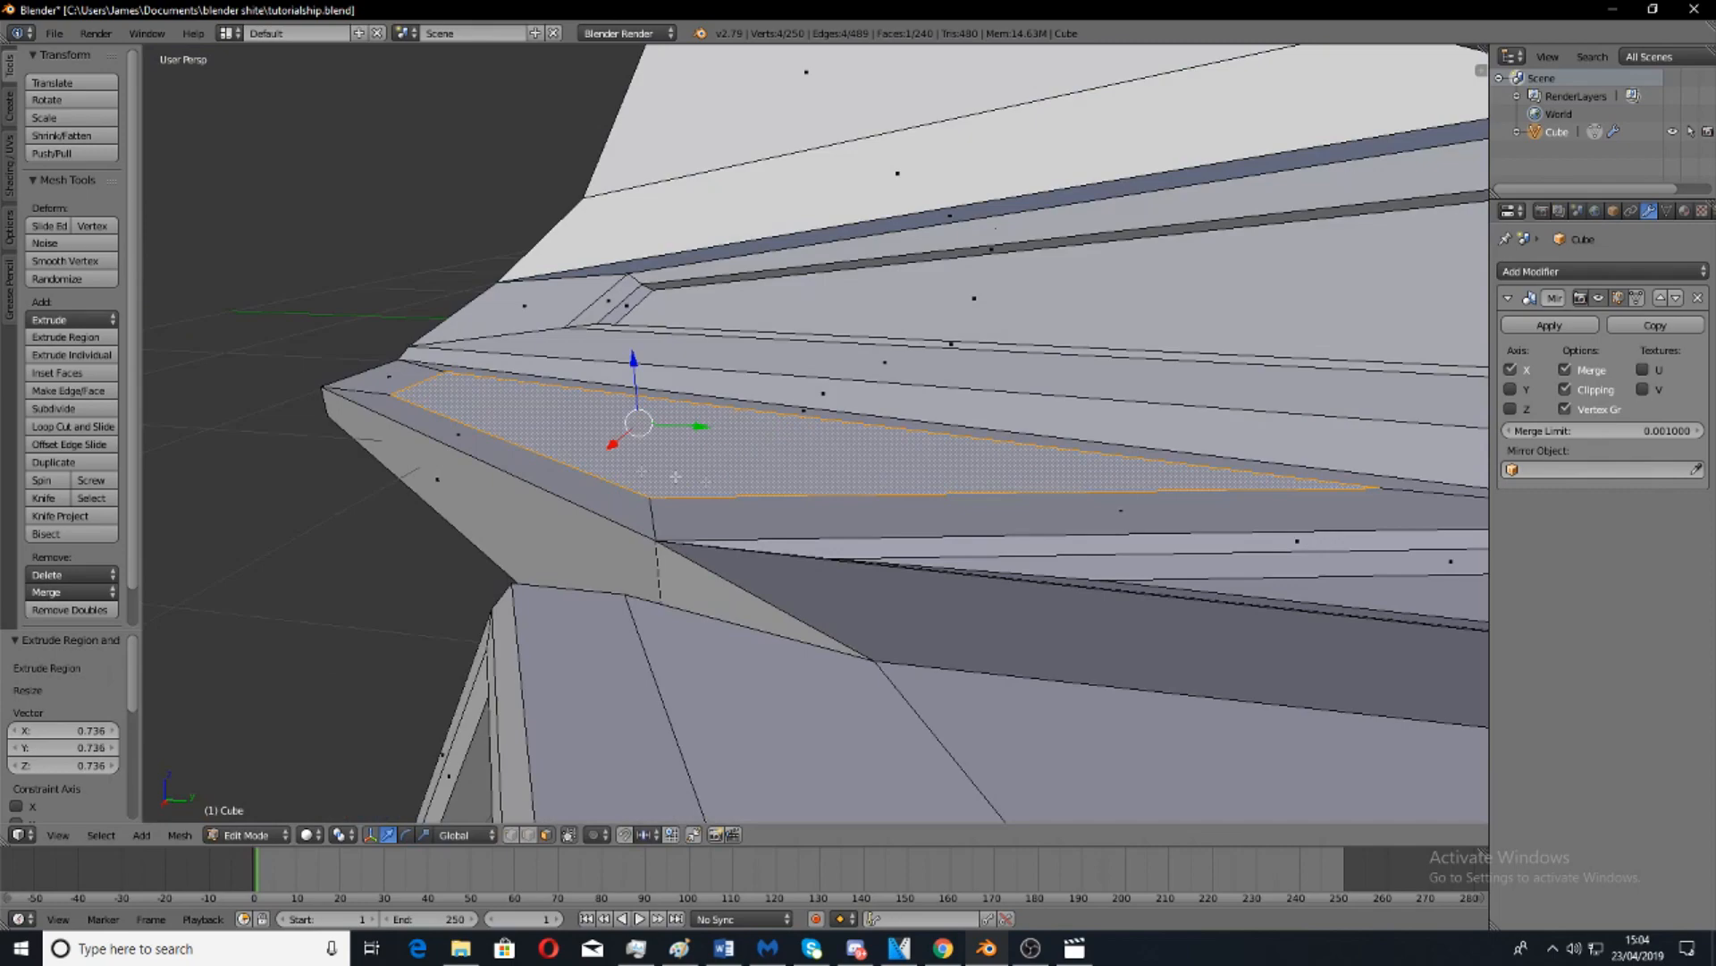
Recess the inset rear side face by extruding it, lowering it 0.019 along Z and scaling it down slightly.
left_click_drag(627, 376, 634, 374)
key("s")
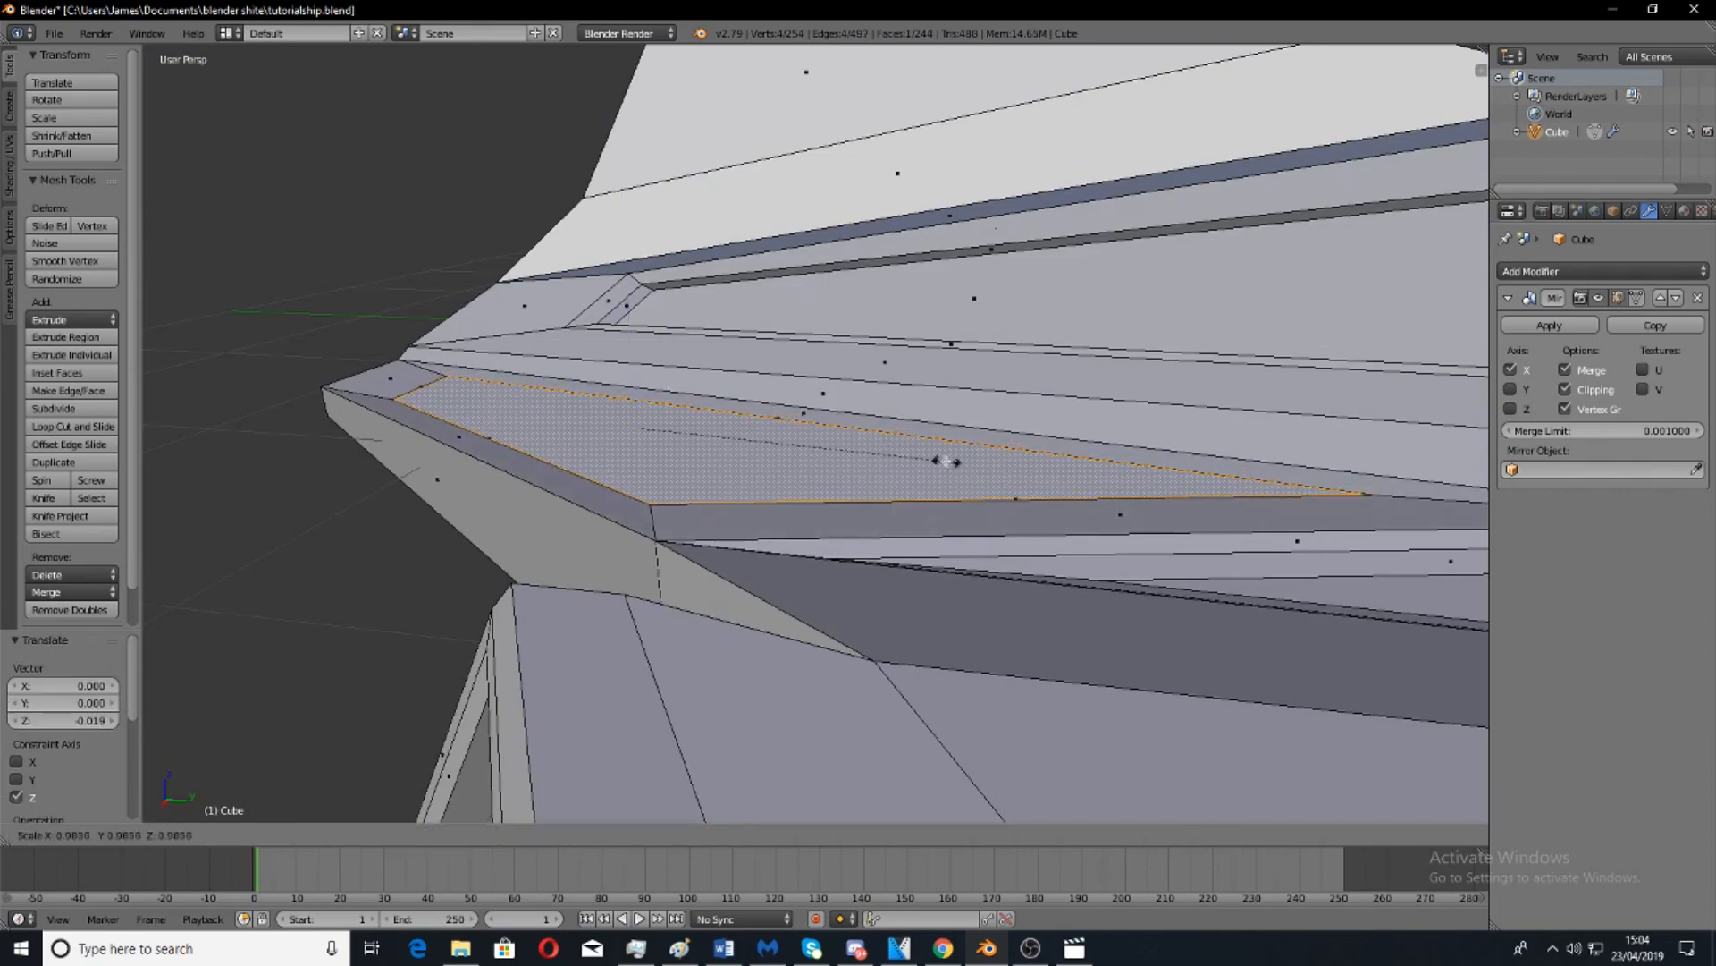
left_click(904, 456)
scroll(904, 457, "down", 5)
middle_click_drag(901, 460, 903, 640)
key("Tab")
scroll(903, 642, "down", 2)
scroll(903, 641, "down", 4)
middle_click_drag(888, 720, 766, 524)
Extrude the two upper nose faces in place, scale them to 0.886 and move them slightly along Z.
key("Tab")
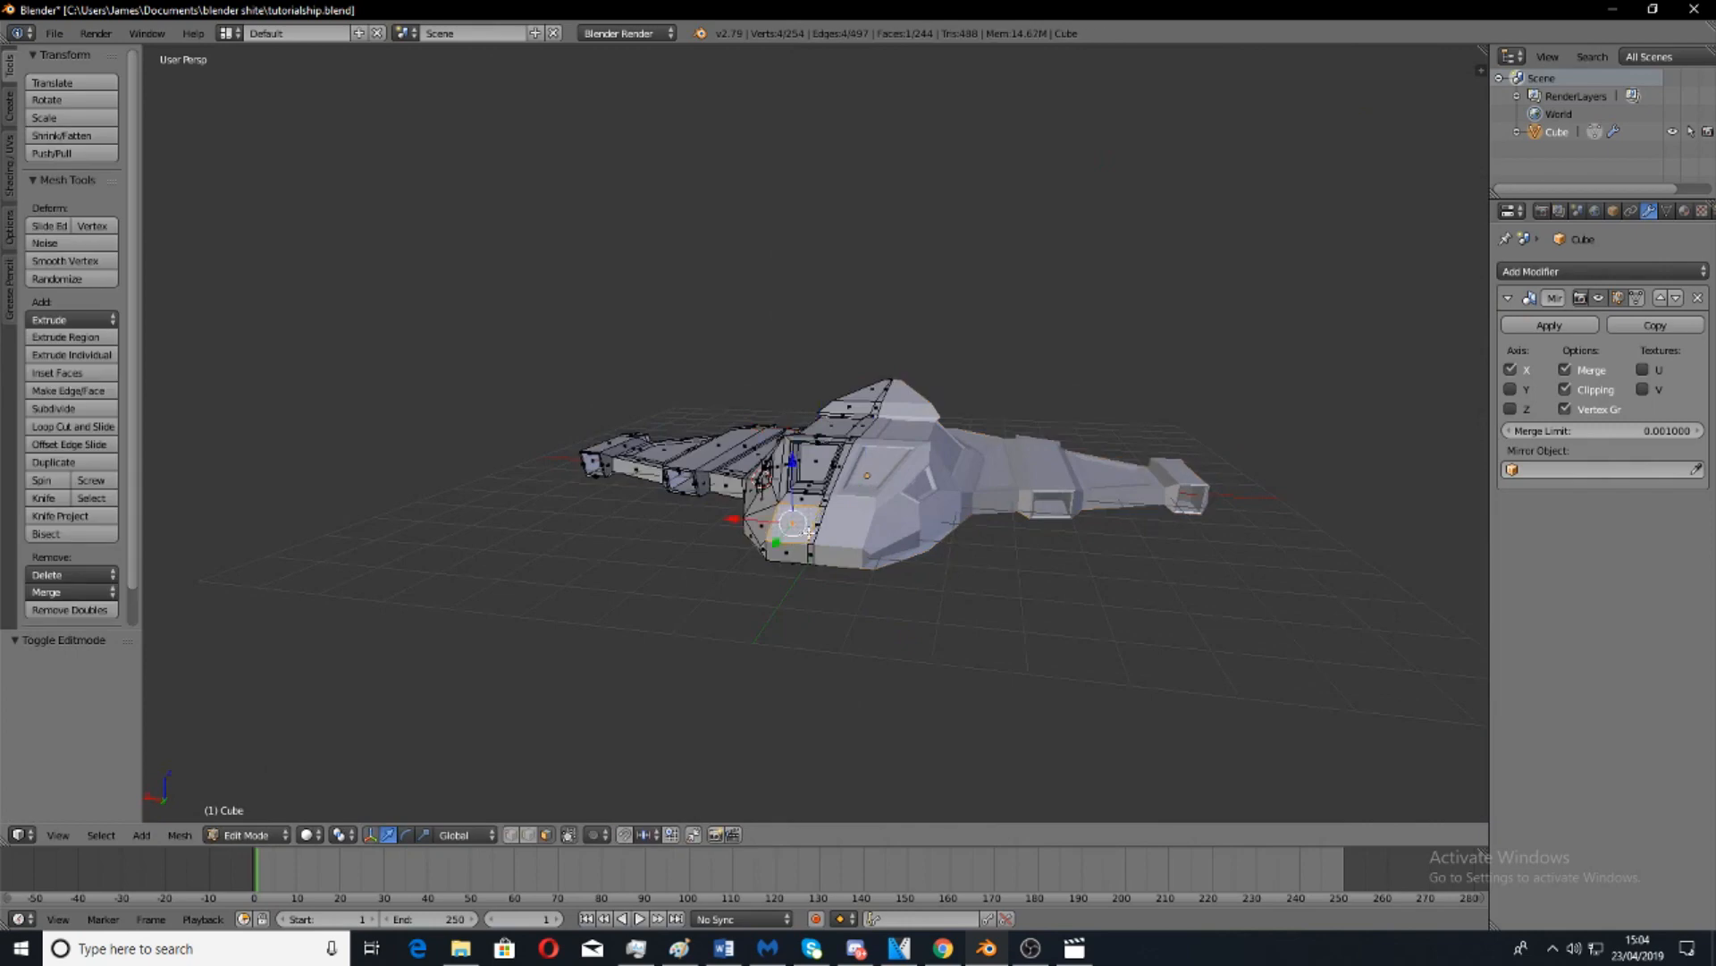
key("KP_Decimal")
scroll(1077, 567, "up", 4)
key("e")
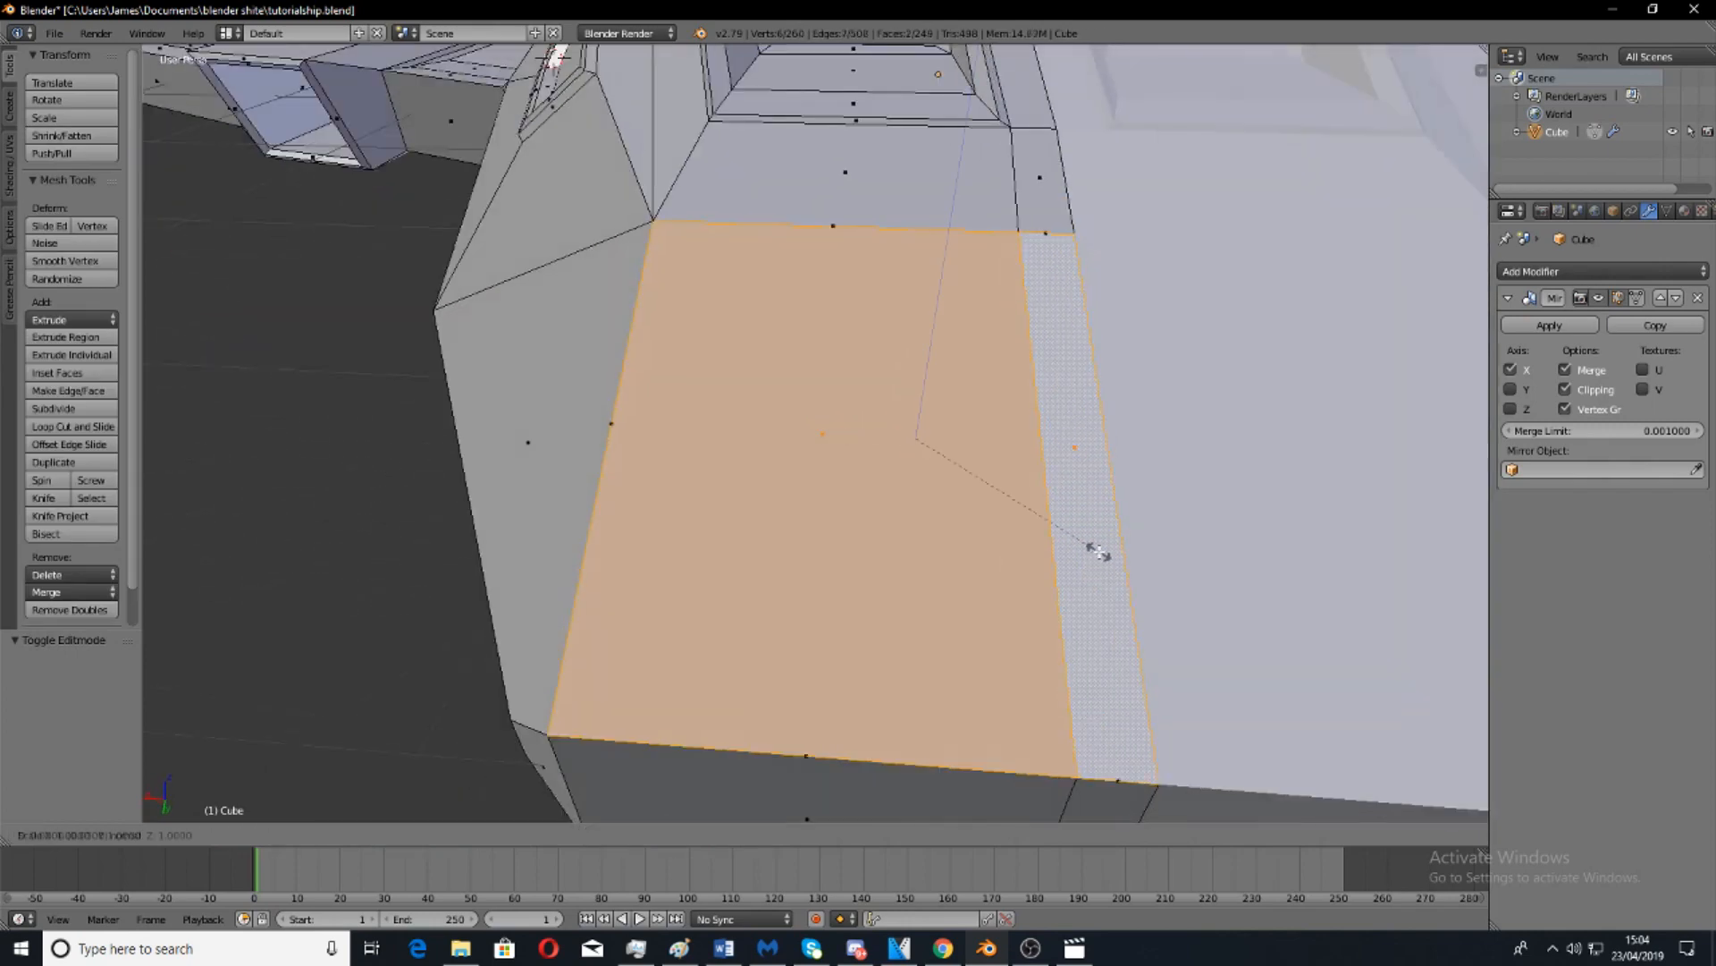
key("s")
left_click(1071, 541)
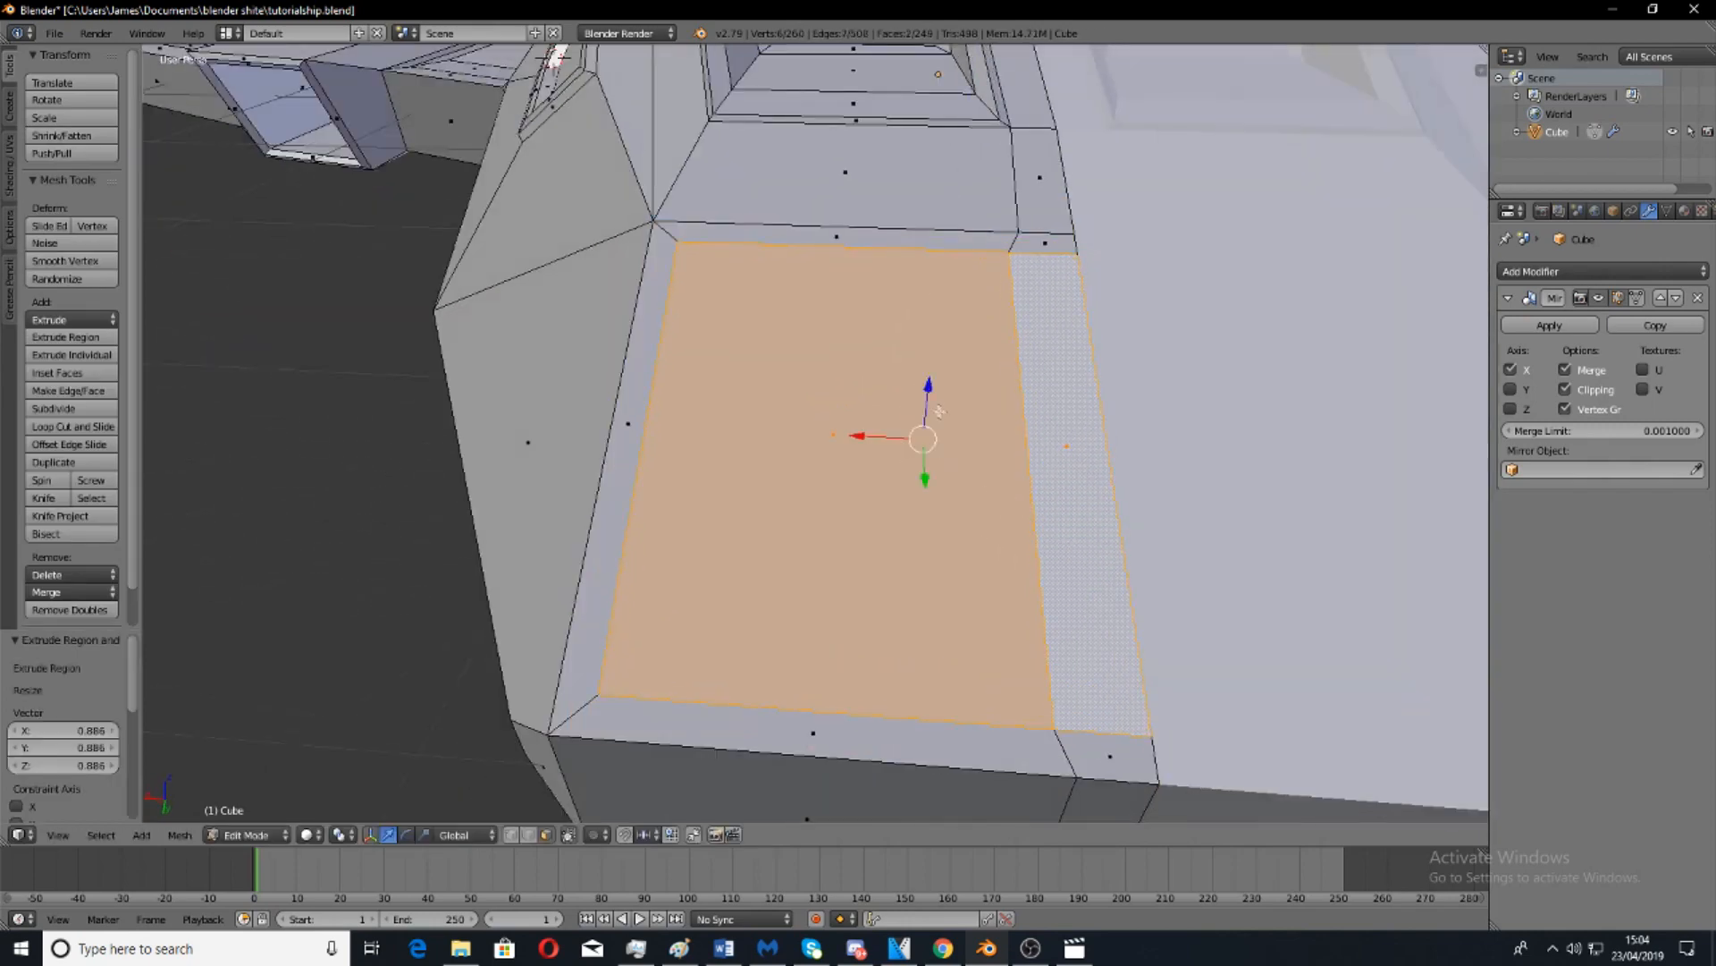
left_click_drag(930, 412, 931, 400)
key("Tab")
scroll(932, 441, "down", 4)
middle_click_drag(933, 441, 1047, 446)
scroll(1047, 446, "down", 1)
Extrude the two faces on the side of the nose in place, scale them down and shift them slightly.
key("Tab")
right_click(686, 481)
right_click(537, 399, "shift")
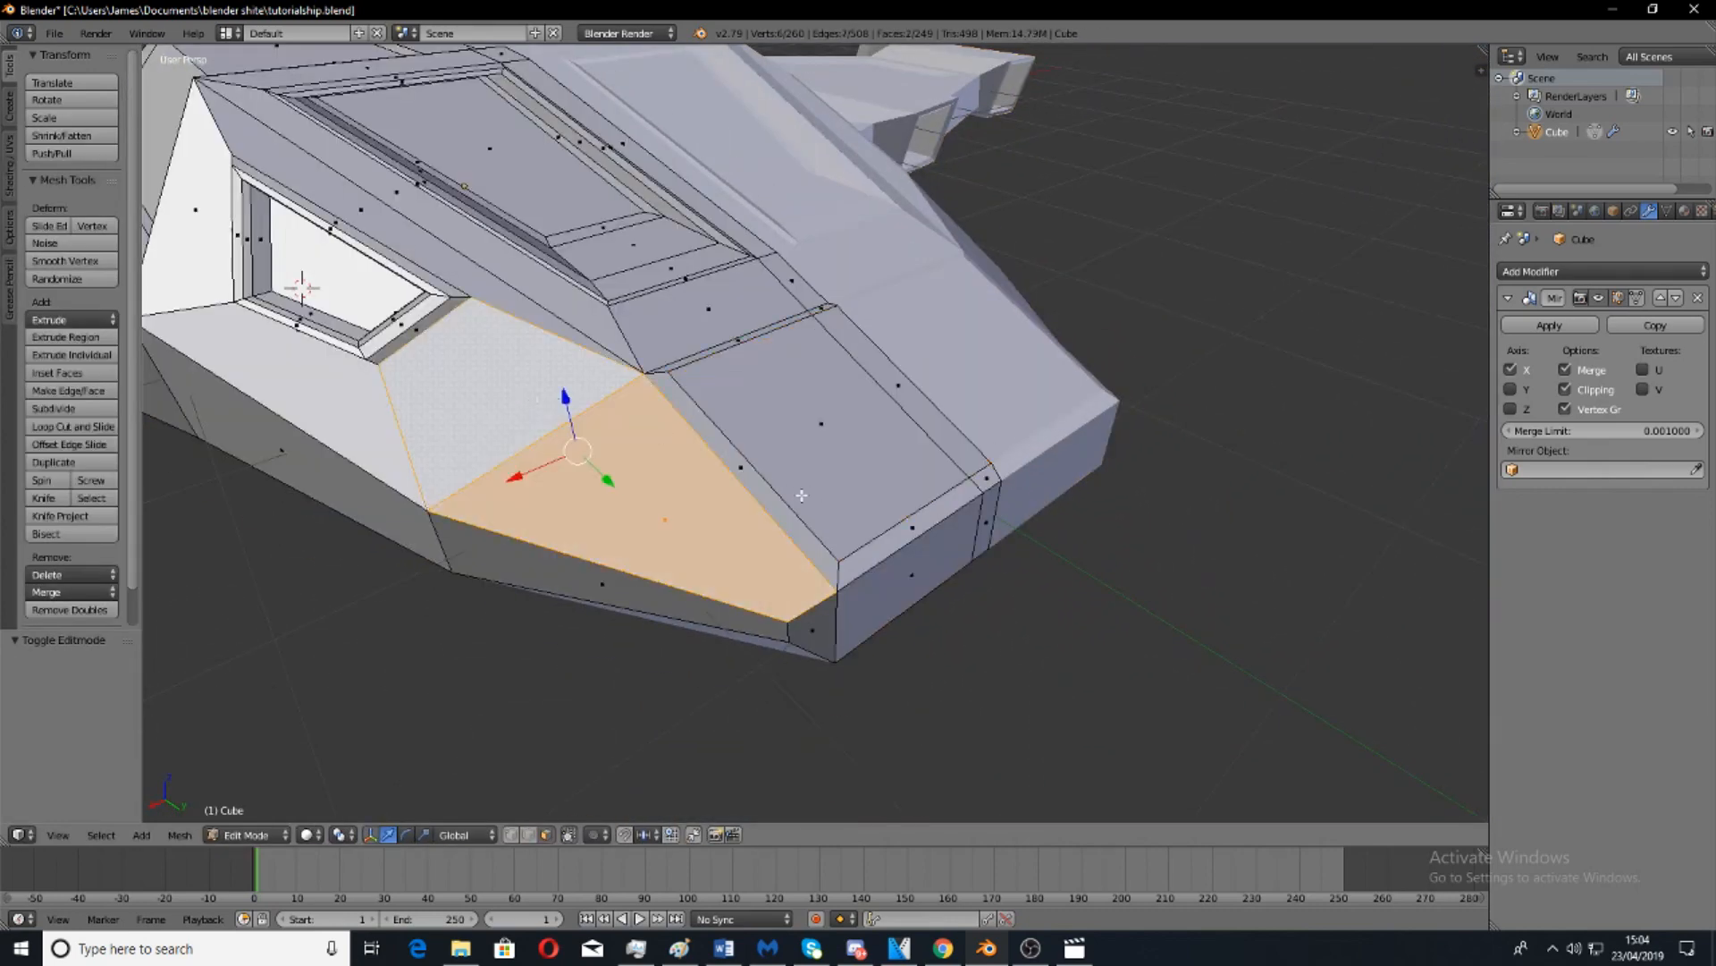
key("e")
key("s")
left_click(771, 489)
middle_click_drag(772, 489, 609, 427)
left_click_drag(636, 413, 634, 355)
key("ctrl+z")
left_click_drag(579, 408, 569, 408)
scroll(585, 447, "down", 4)
middle_click_drag(598, 487, 440, 325)
Select the inset and recess faces on the wing root and rear side panel and delete their vertices.
key("Tab")
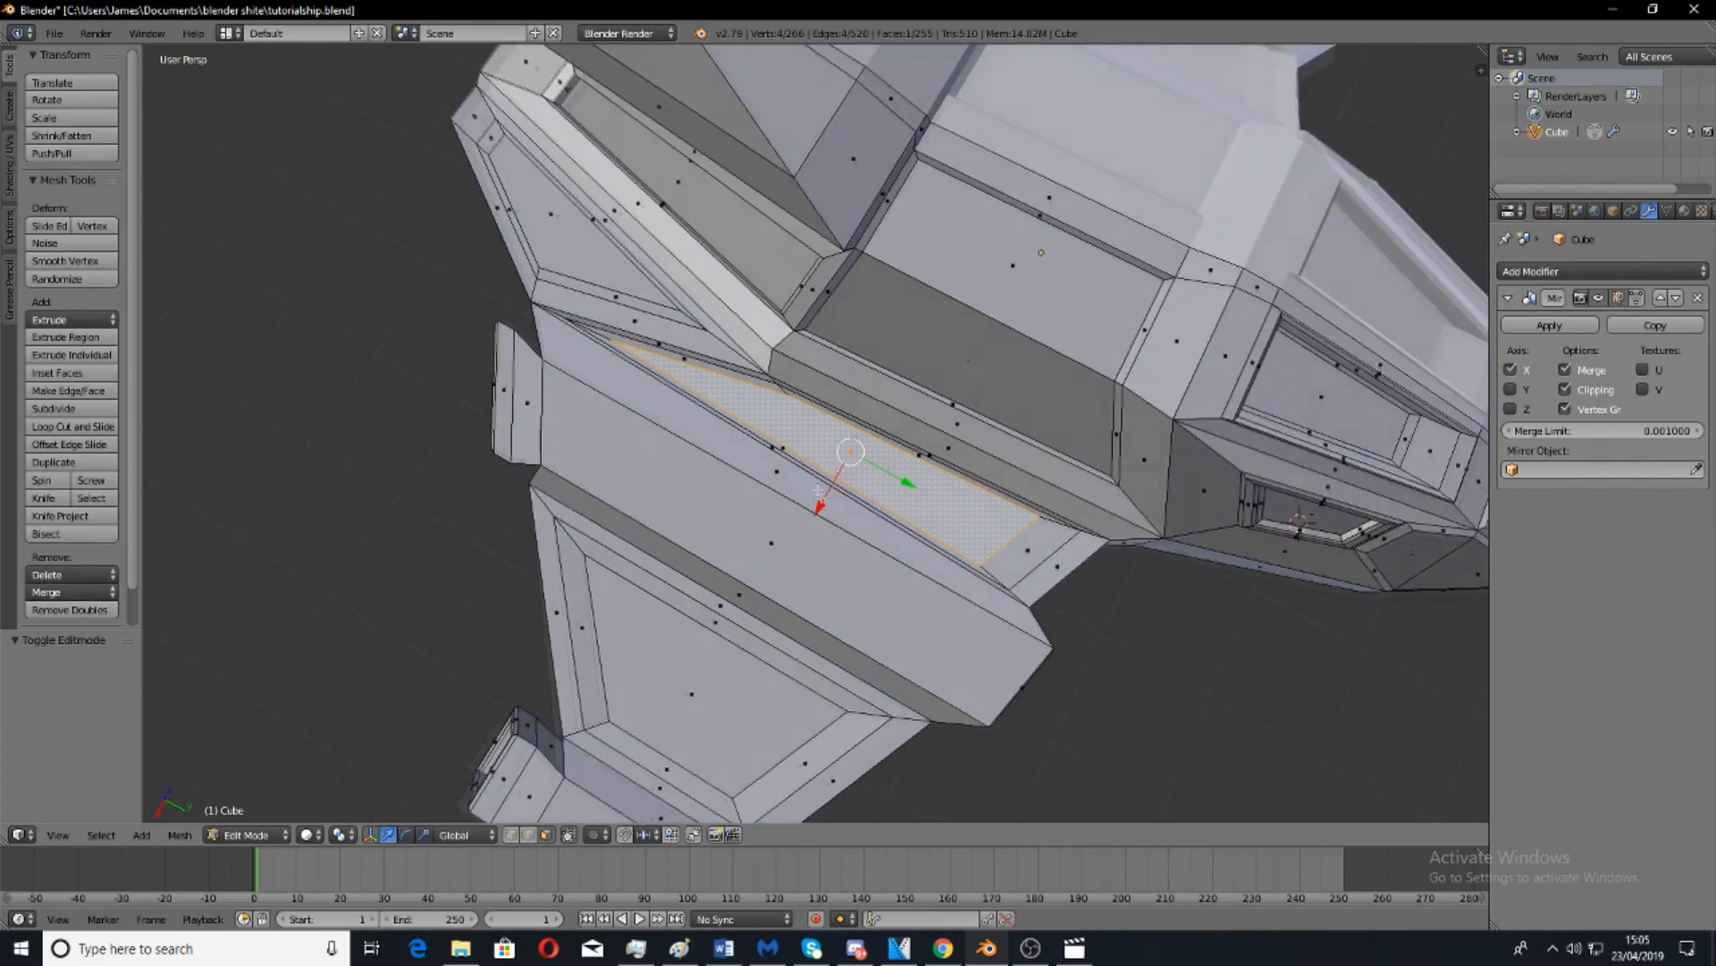
scroll(706, 385, "up", 3)
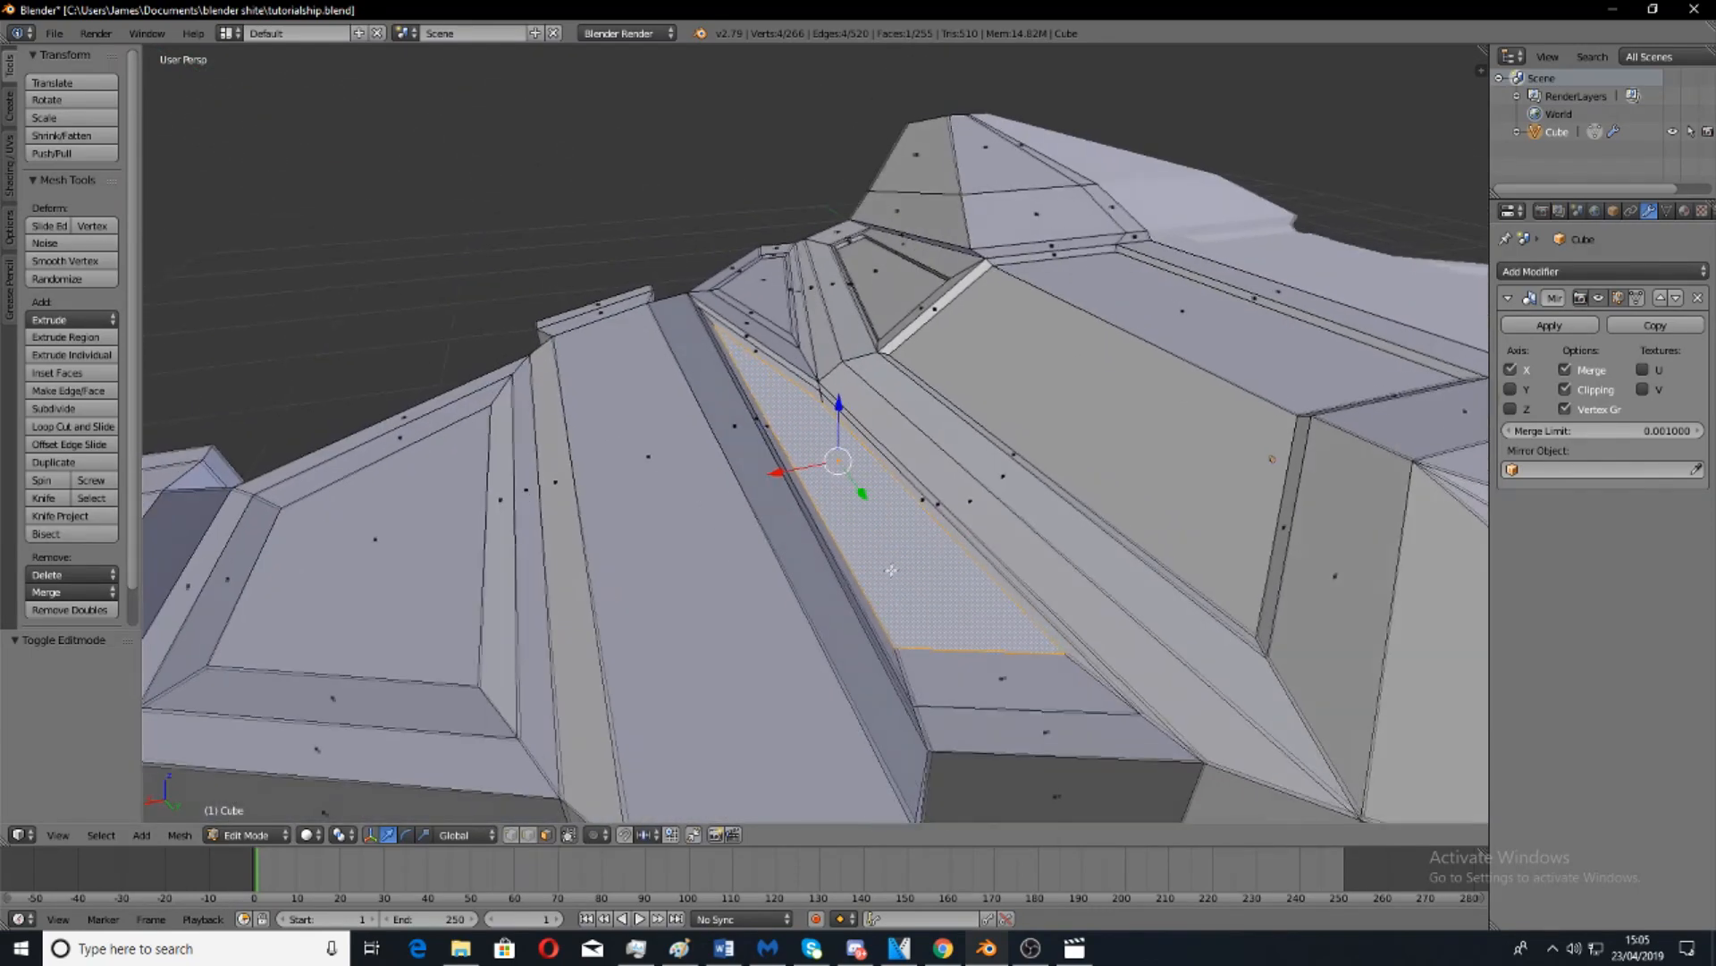
left_click(946, 685, "alt+shift")
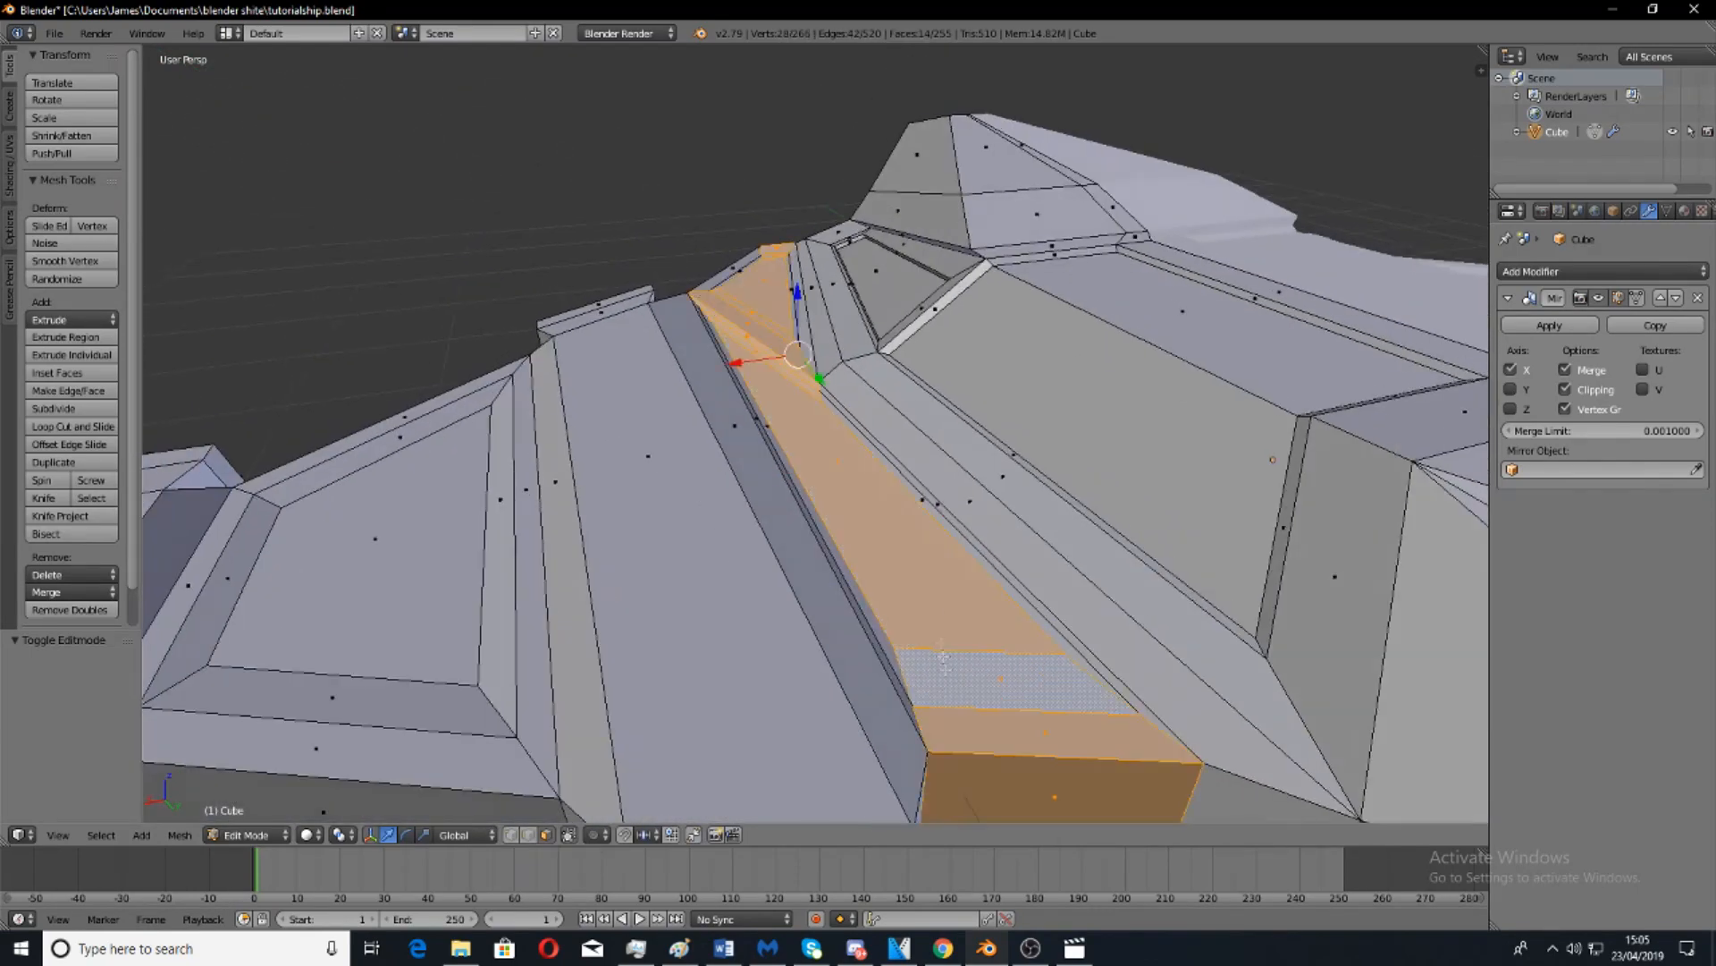
right_click(895, 629)
right_click(898, 660, "ctrl")
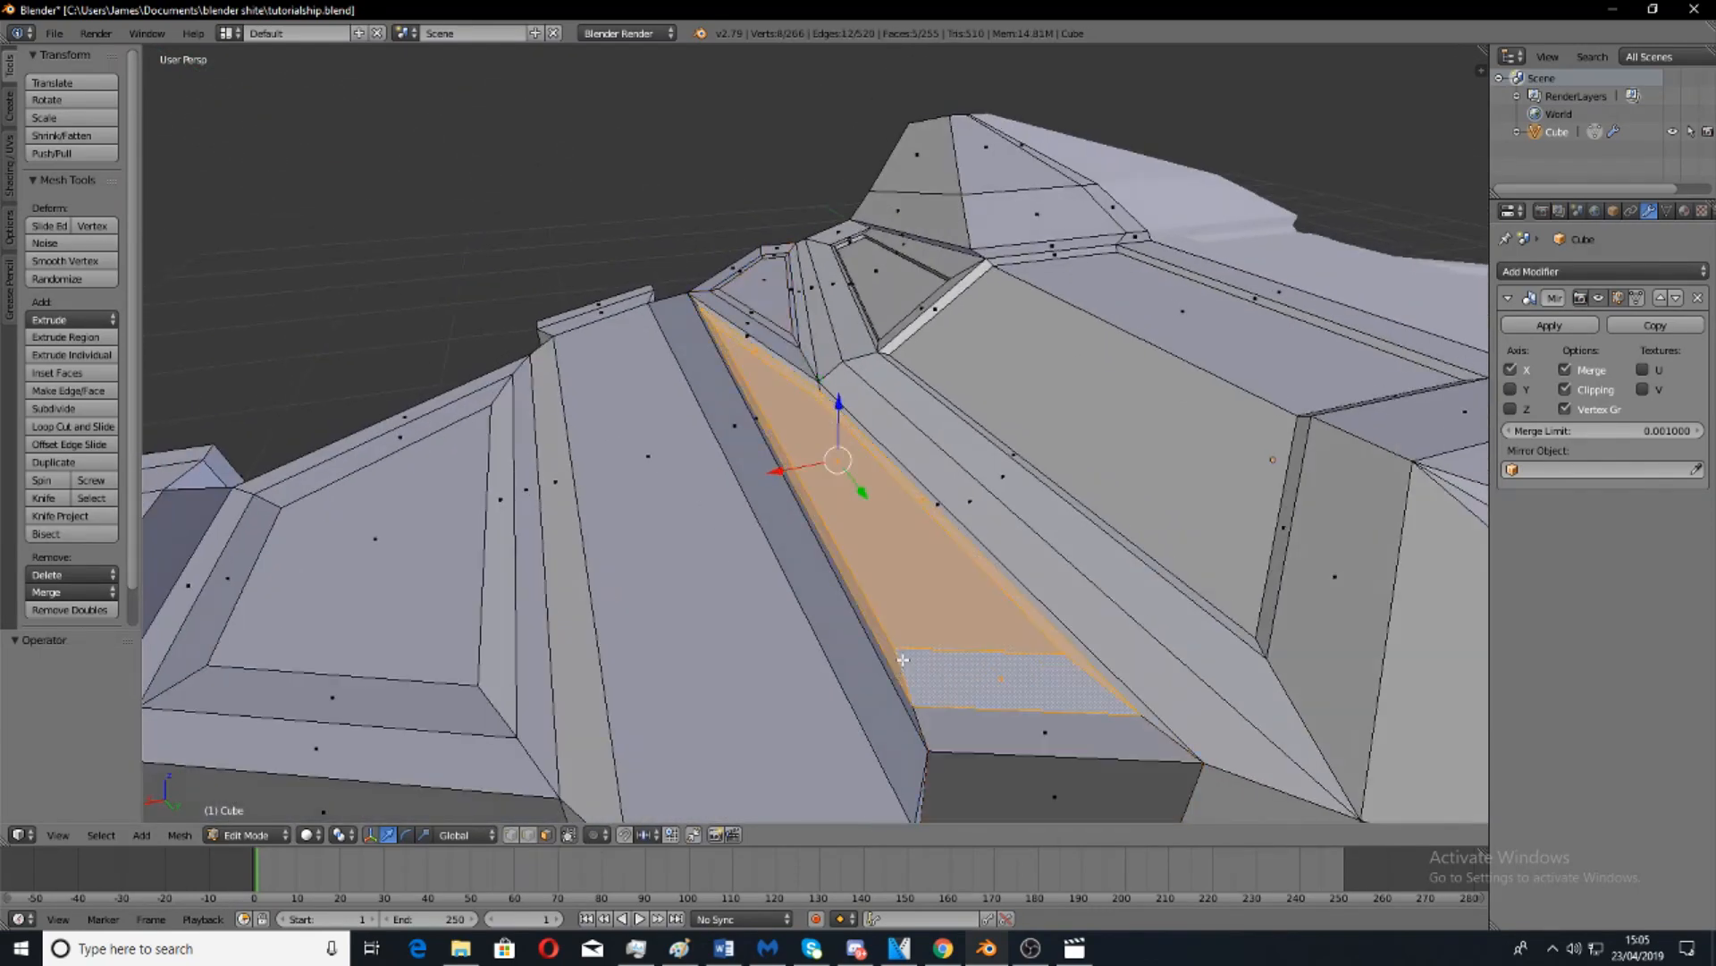
middle_click_drag(897, 660, 752, 570)
scroll(579, 438, "up", 4)
right_click(775, 669, "ctrl")
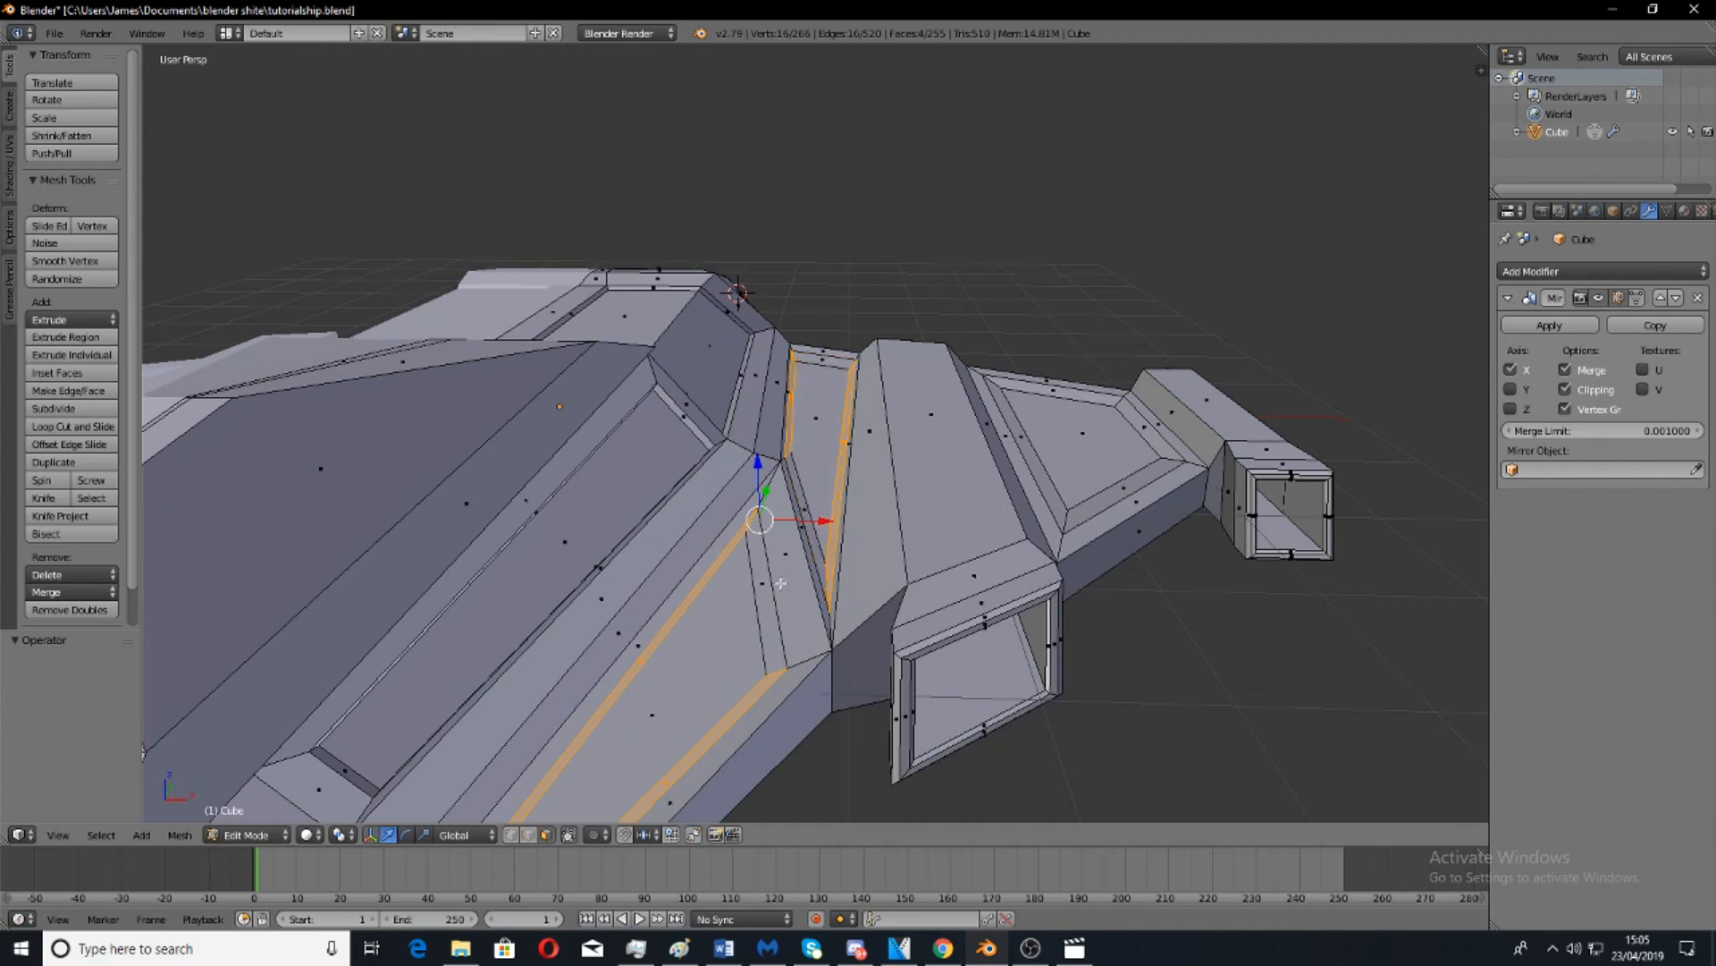
right_click(730, 652, "ctrl")
scroll(918, 562, "down", 5)
middle_click_drag(918, 562, 767, 501)
key("x")
left_click(840, 574)
scroll(998, 548, "up", 6)
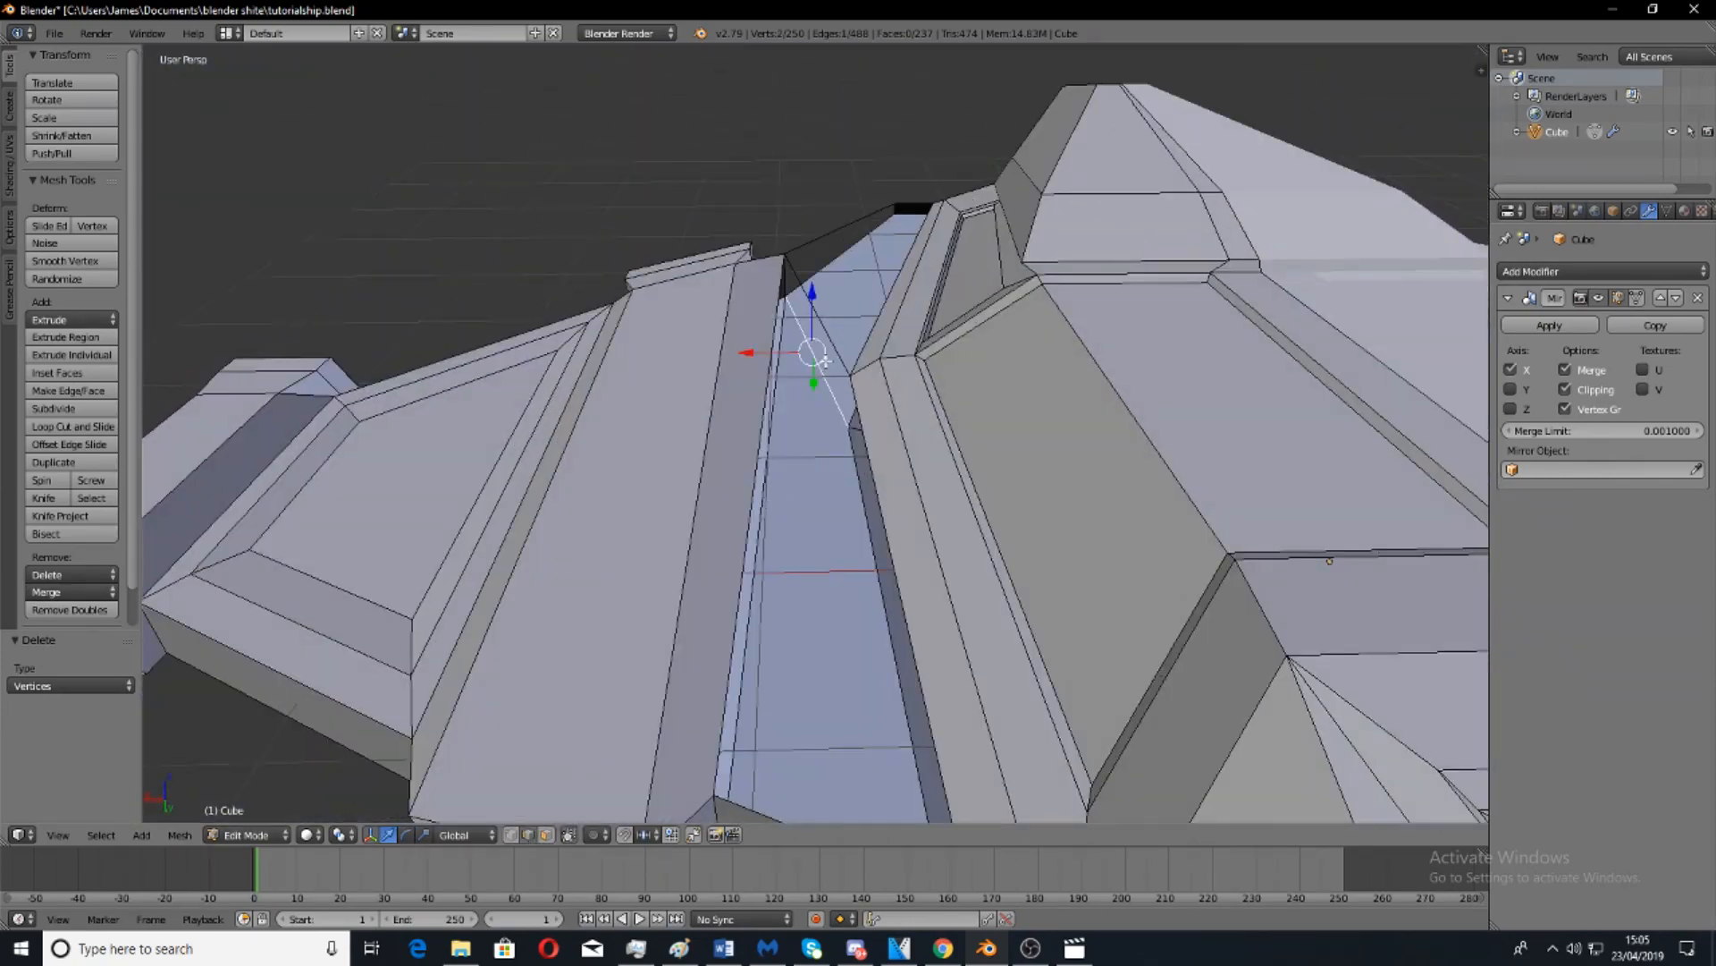
scroll(820, 368, "down", 2)
middle_click_drag(376, 599, 949, 461)
key("x")
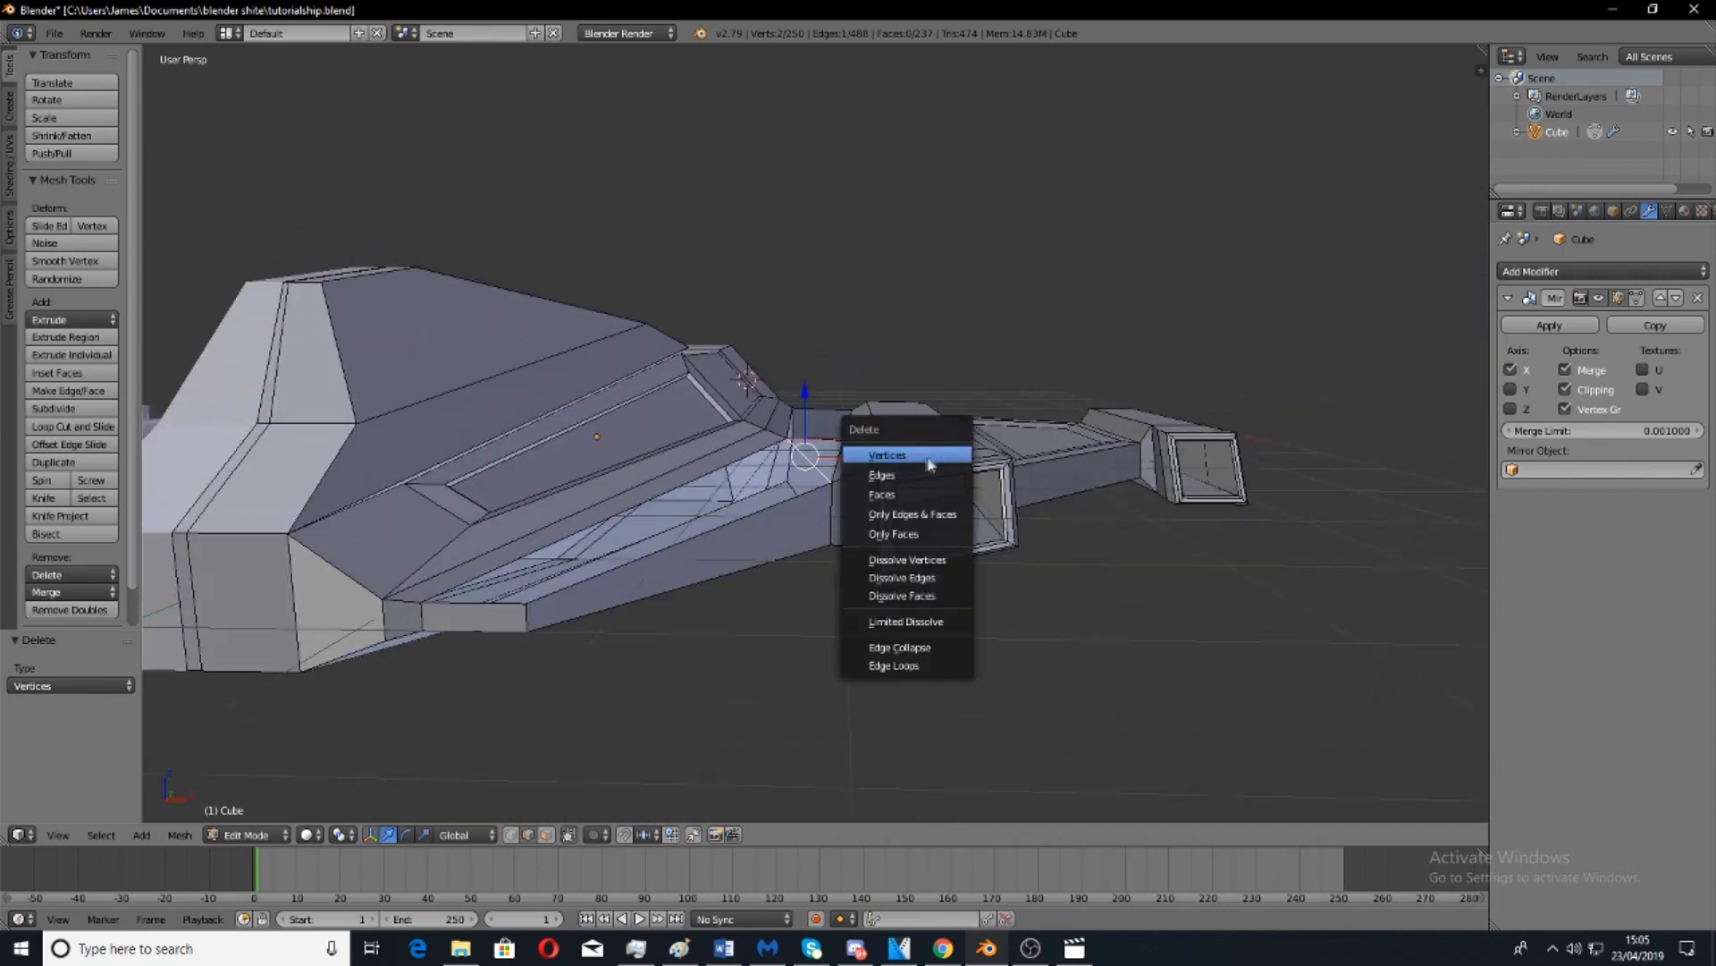
scroll(545, 795, "up", 3)
middle_click_drag(546, 796, 585, 765)
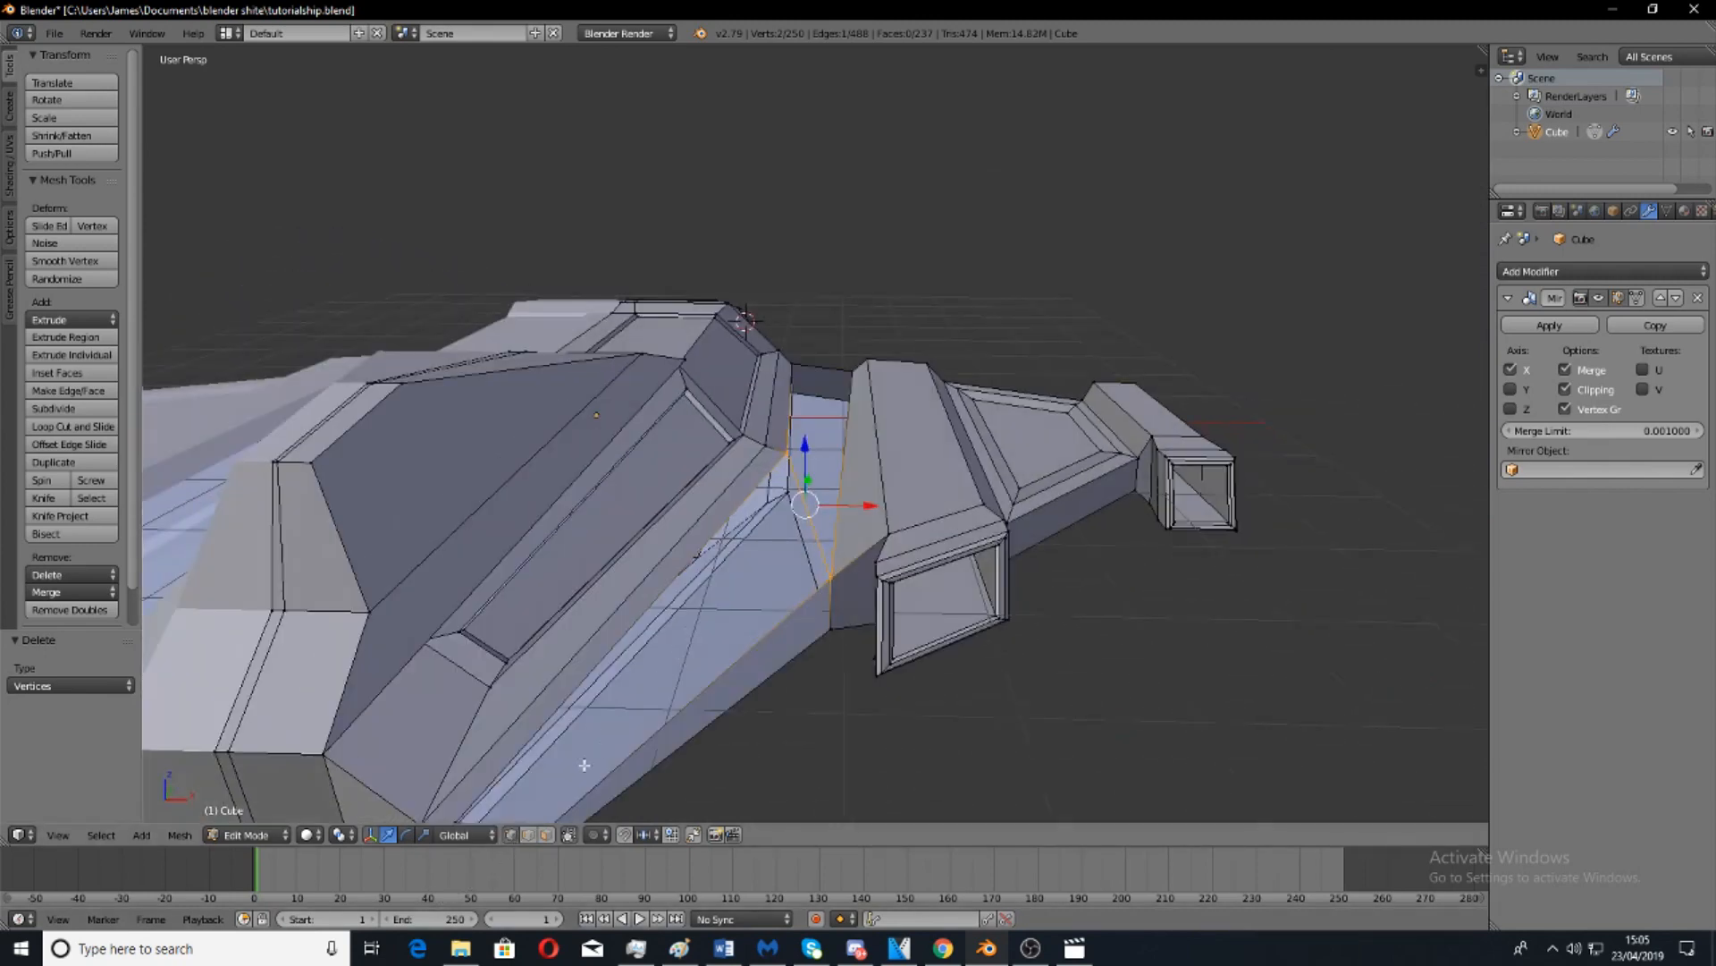
scroll(970, 600, "up", 3)
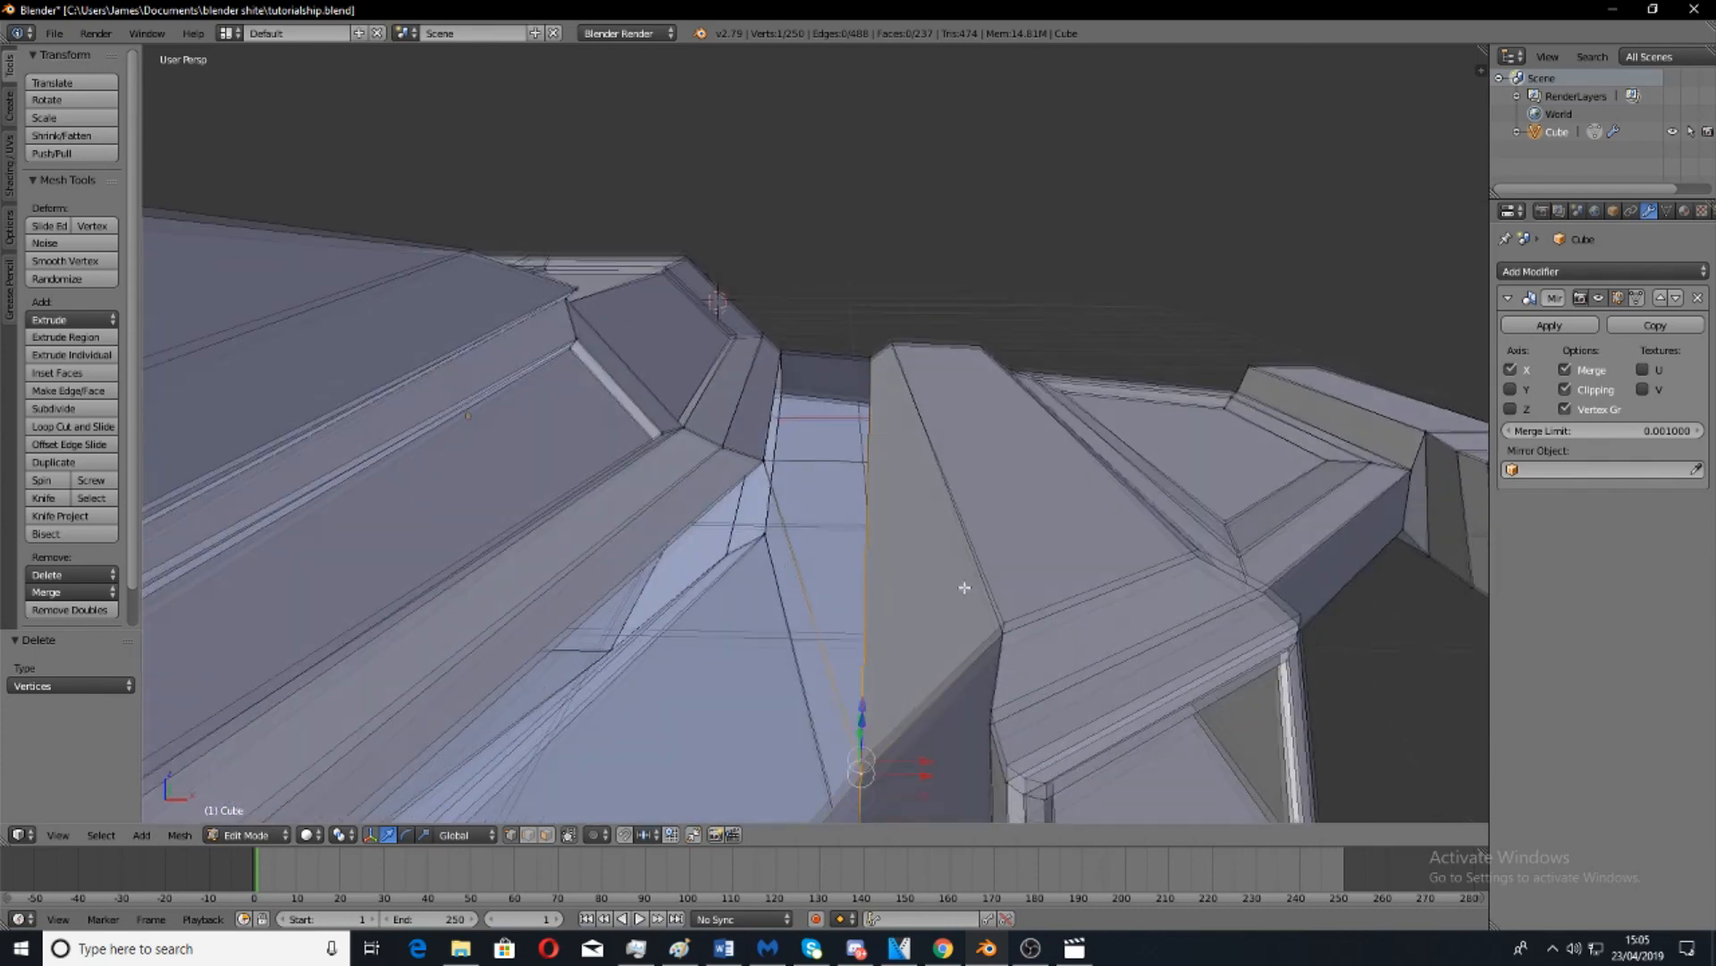
Select the whole mesh and remove its doubled vertices.
key("a")
key("w")
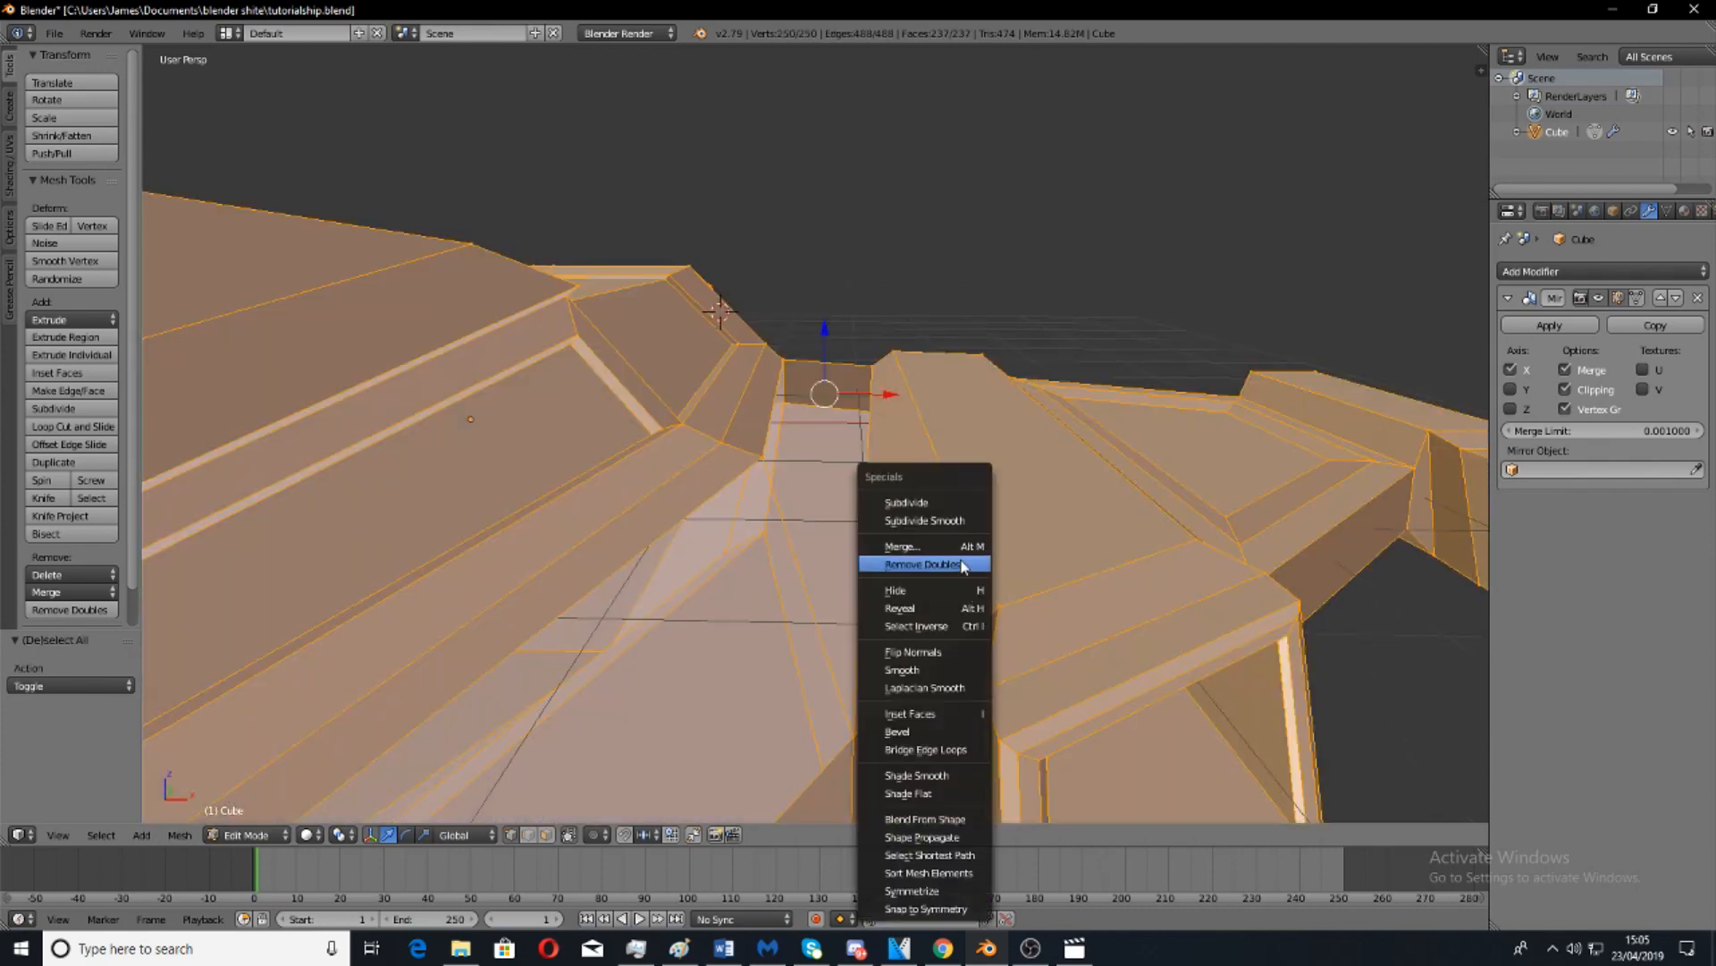
left_click(962, 564)
right_click(843, 706)
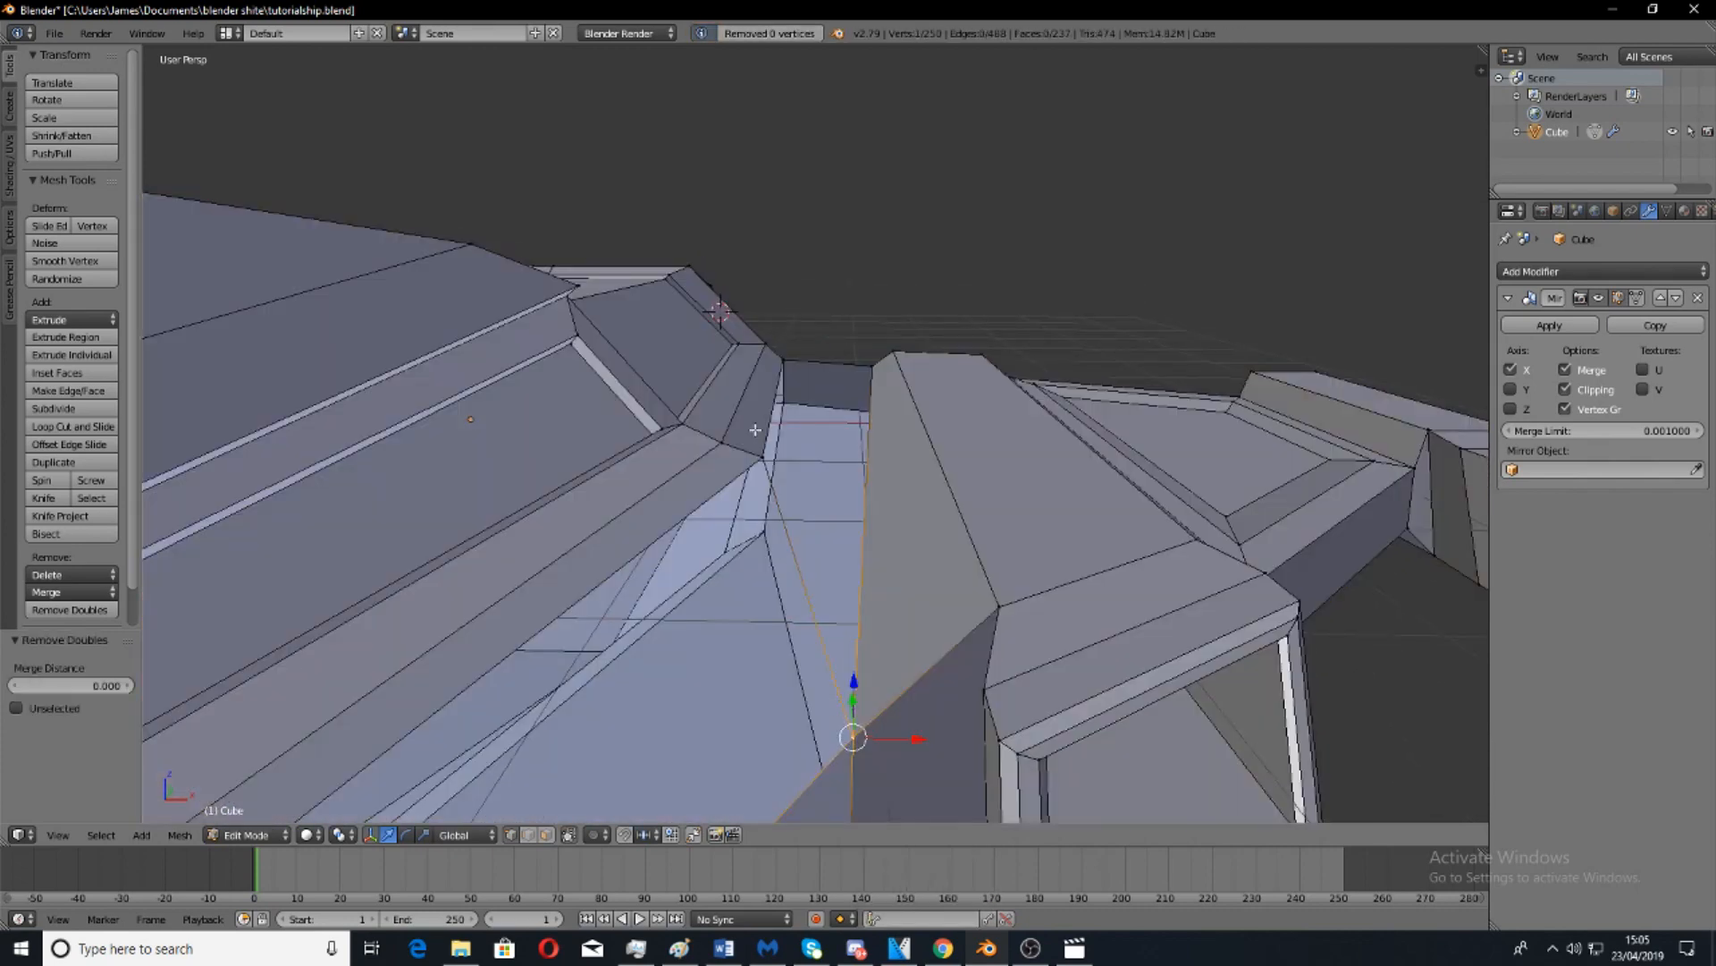
Fill the open gaps between the fuselage side and the wing root with new faces.
scroll(790, 491, "down", 4)
key("f")
middle_click_drag(438, 728, 751, 474)
right_click(756, 478)
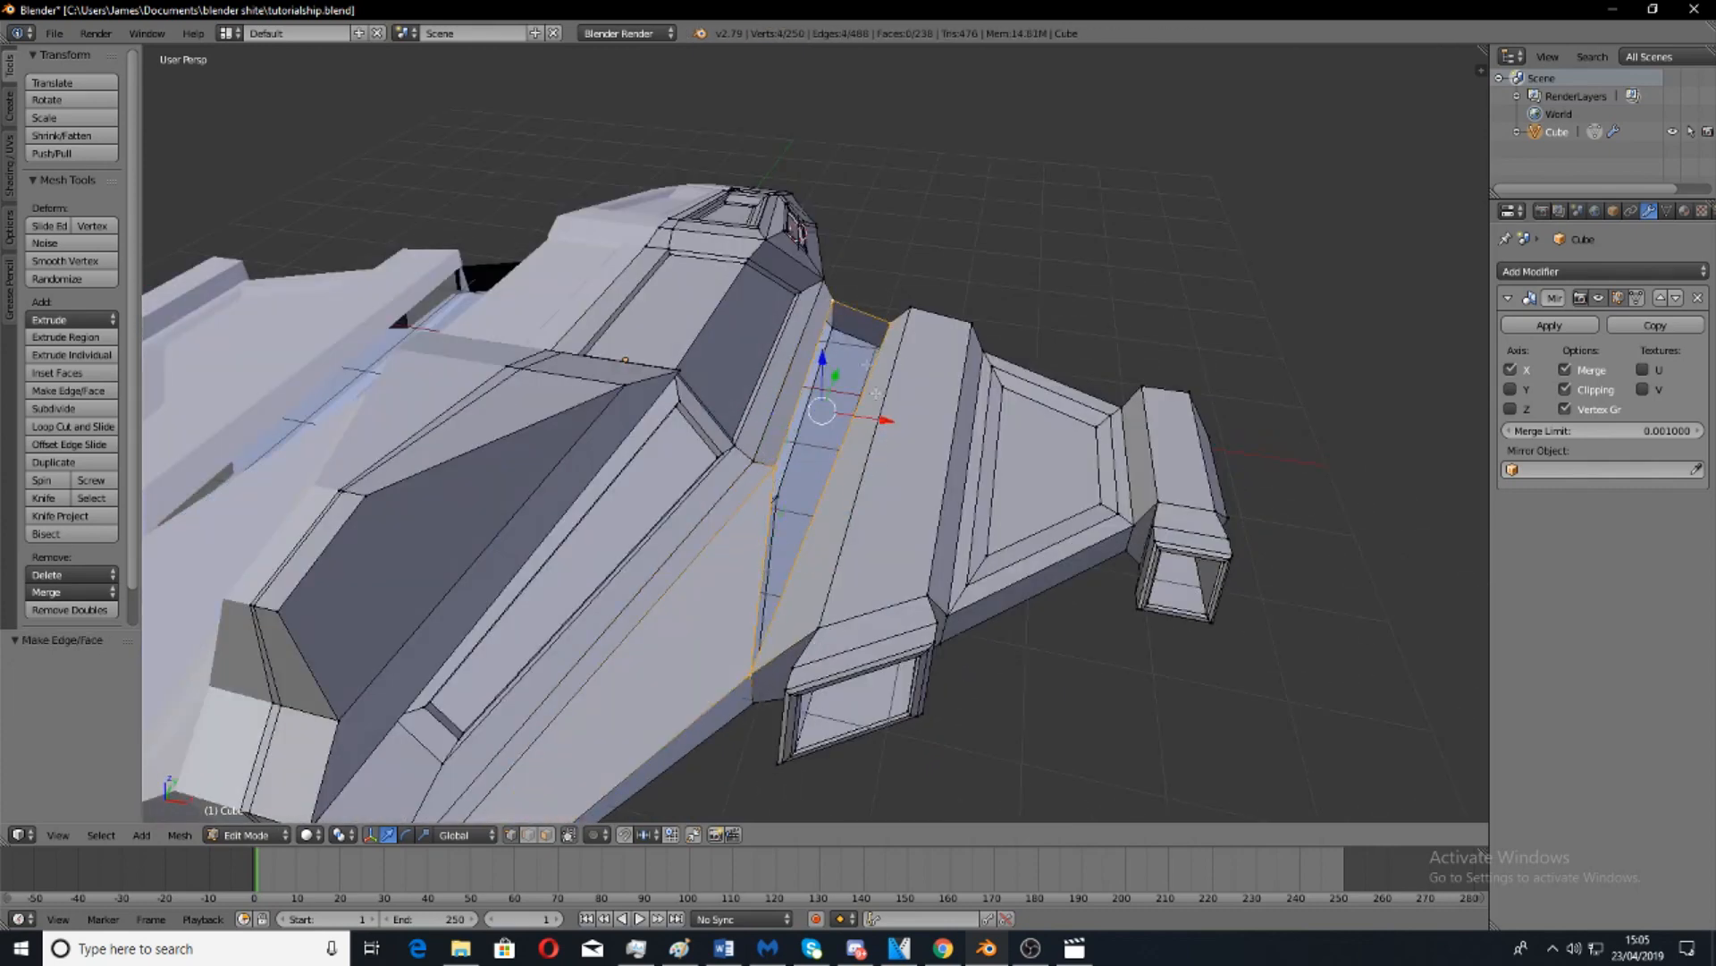
key("f")
scroll(836, 378, "down", 4)
middle_click_drag(834, 379, 650, 599)
middle_click_drag(967, 499, 751, 553)
scroll(760, 553, "up", 5)
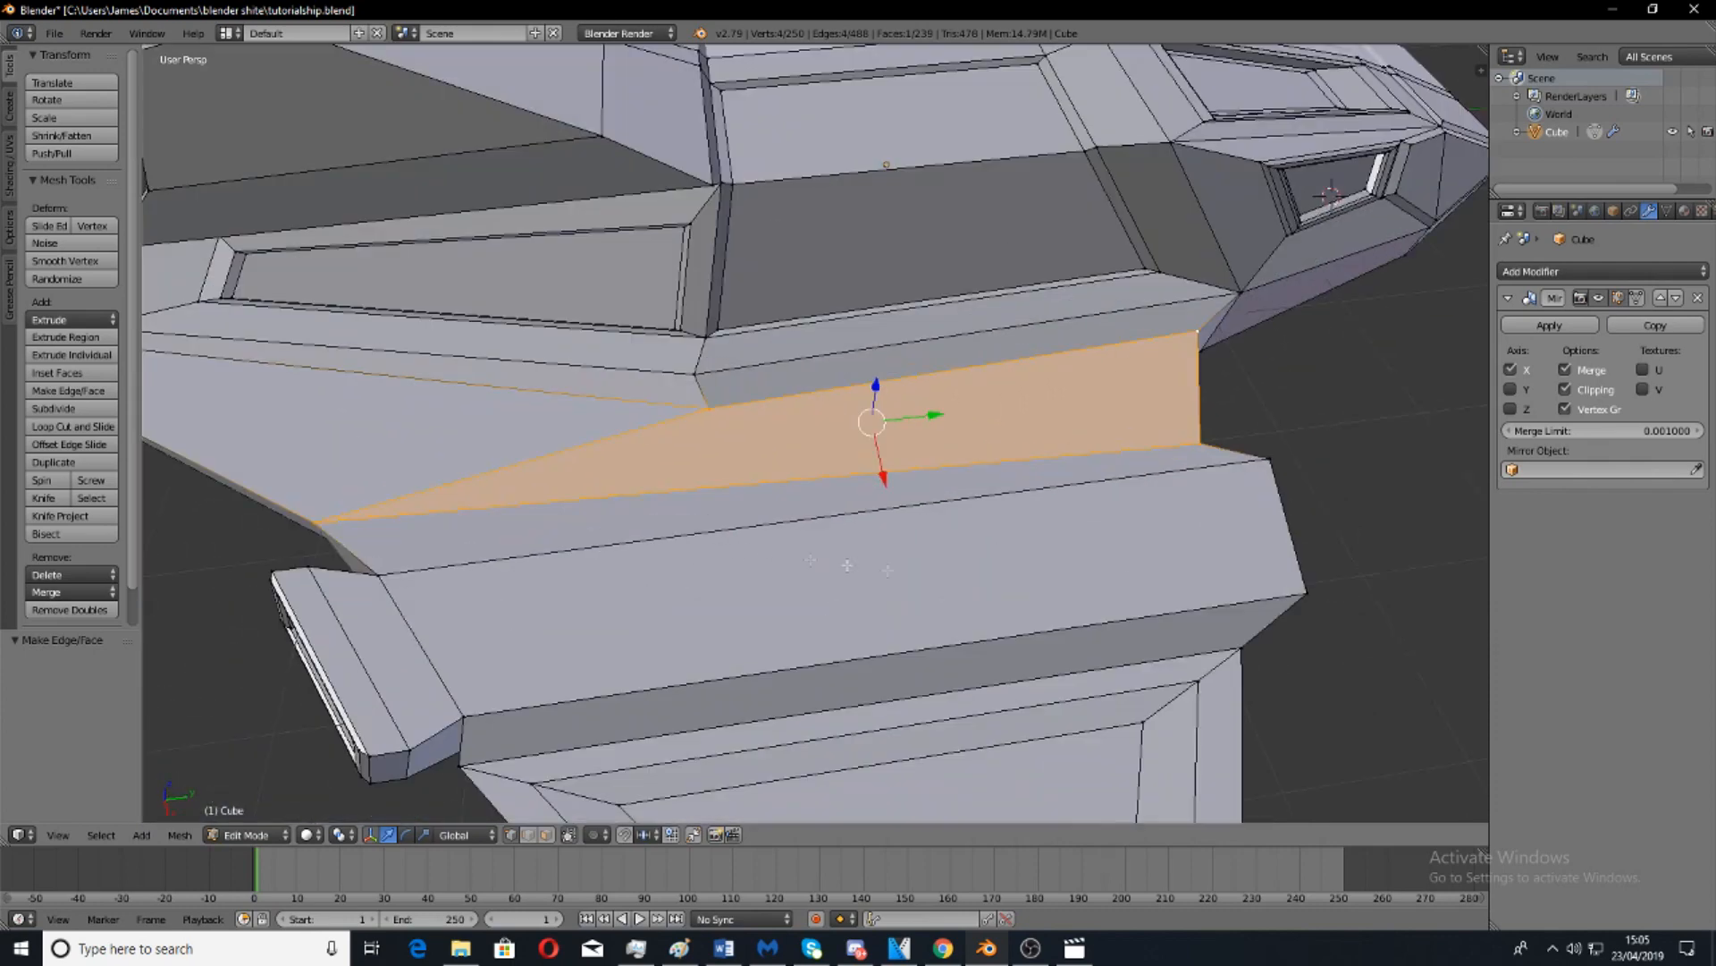
Try to slide the corner vertices of the new wing-root face along their edges.
right_click(706, 391)
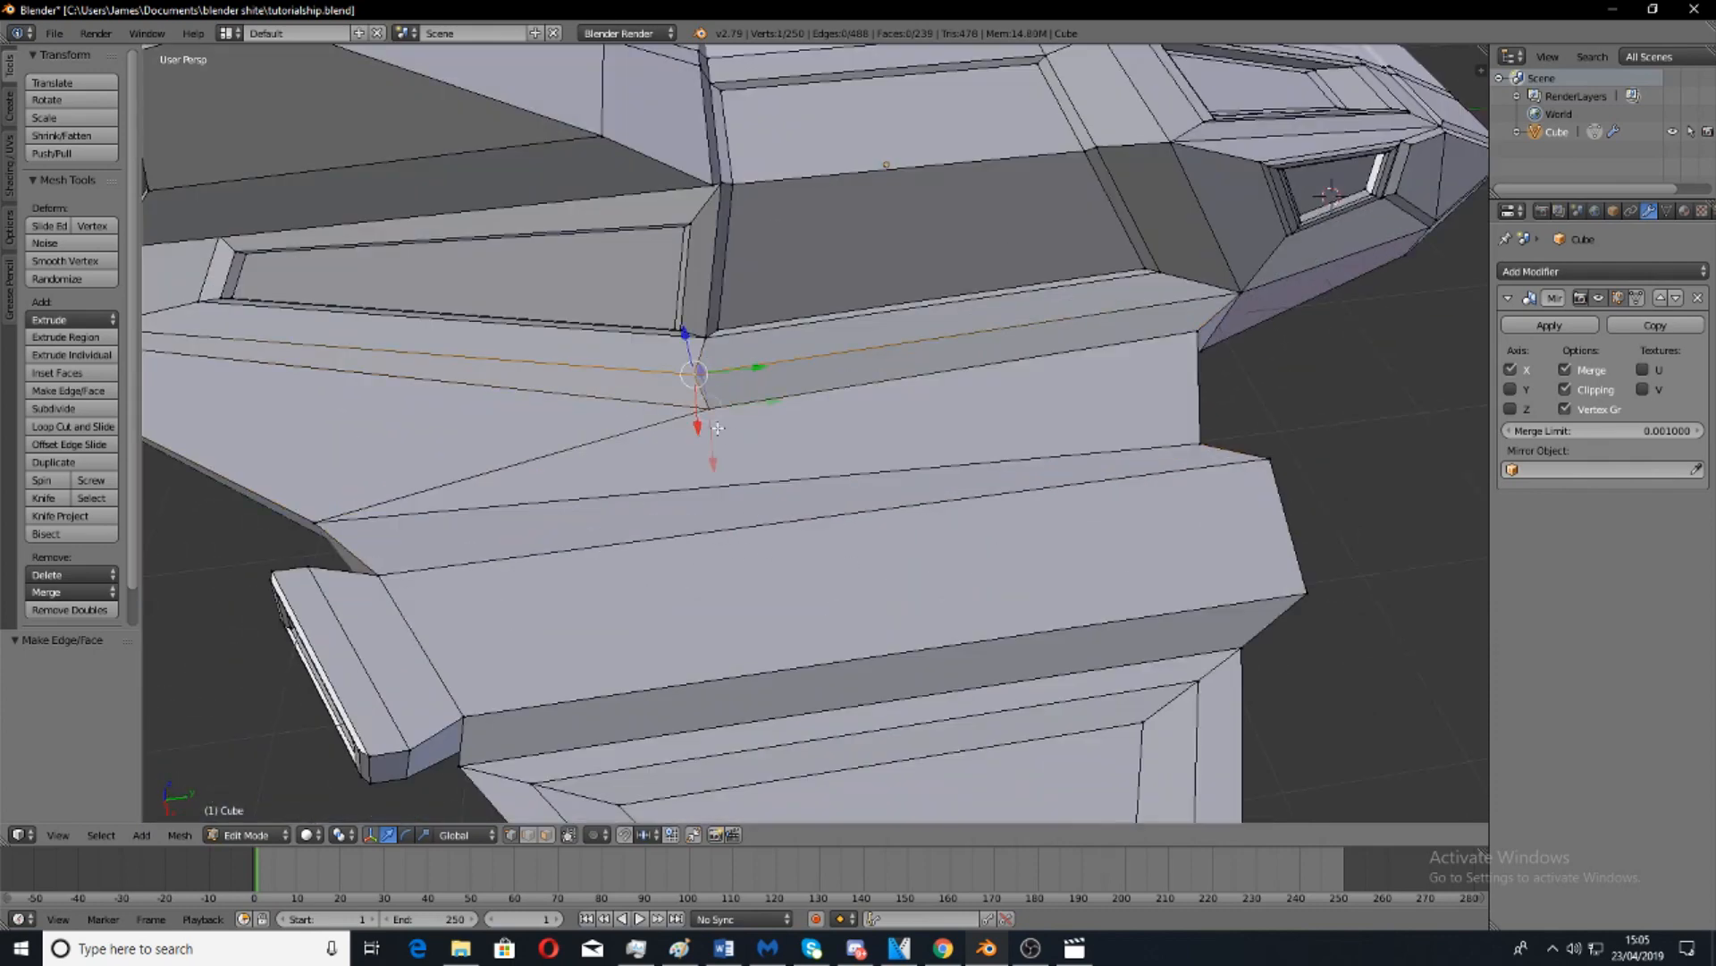
key("shift+v")
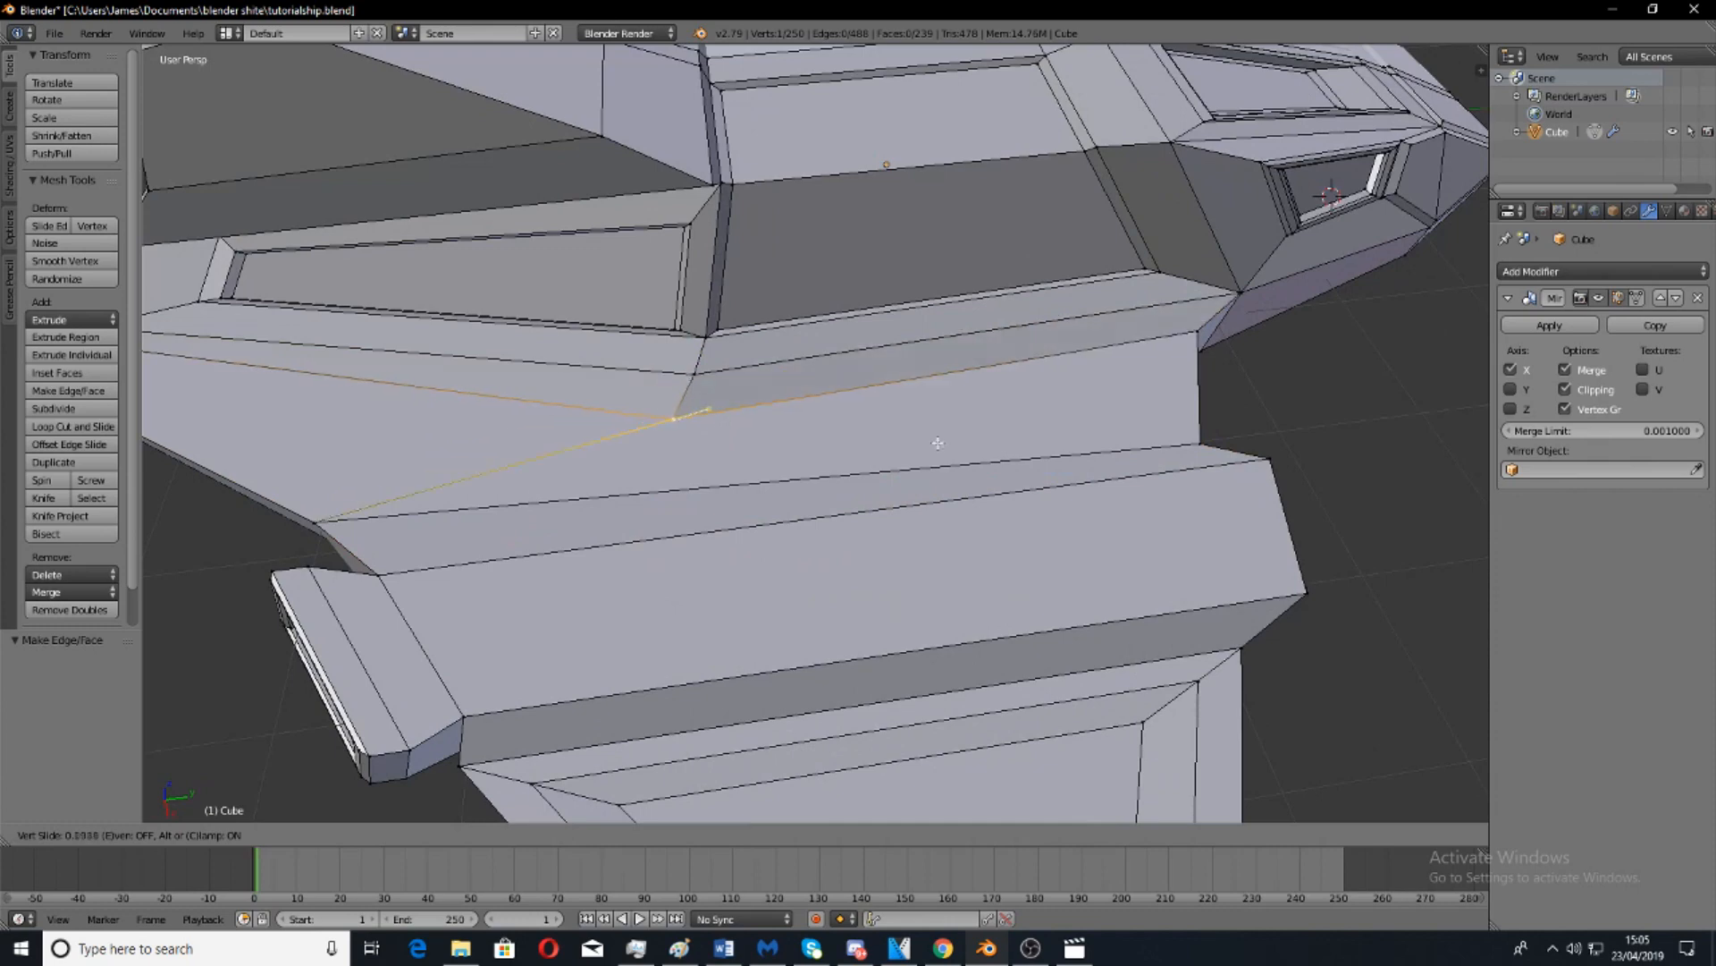
left_click(965, 430)
key("shift+v")
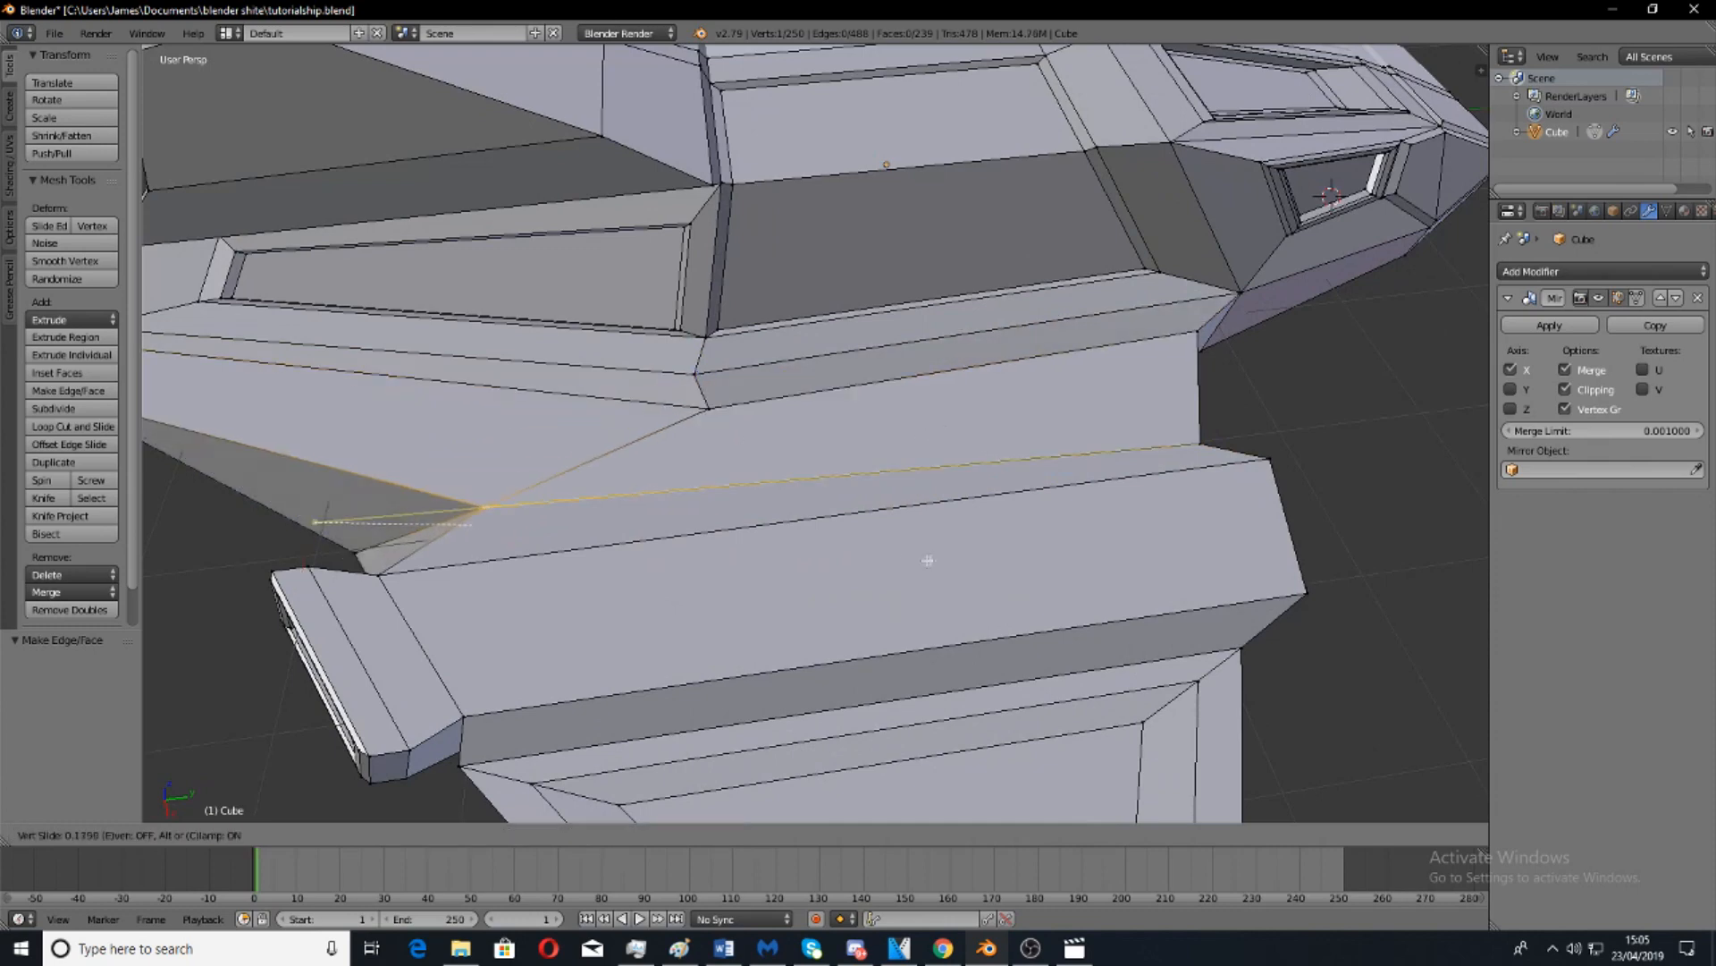
left_click(816, 561)
Extrude the long face at the wing root and scale it to 0.737.
scroll(804, 563, "down", 5)
key("Tab")
middle_click_drag(766, 572, 648, 805)
key("Tab")
scroll(695, 689, "up", 4)
right_click(831, 429)
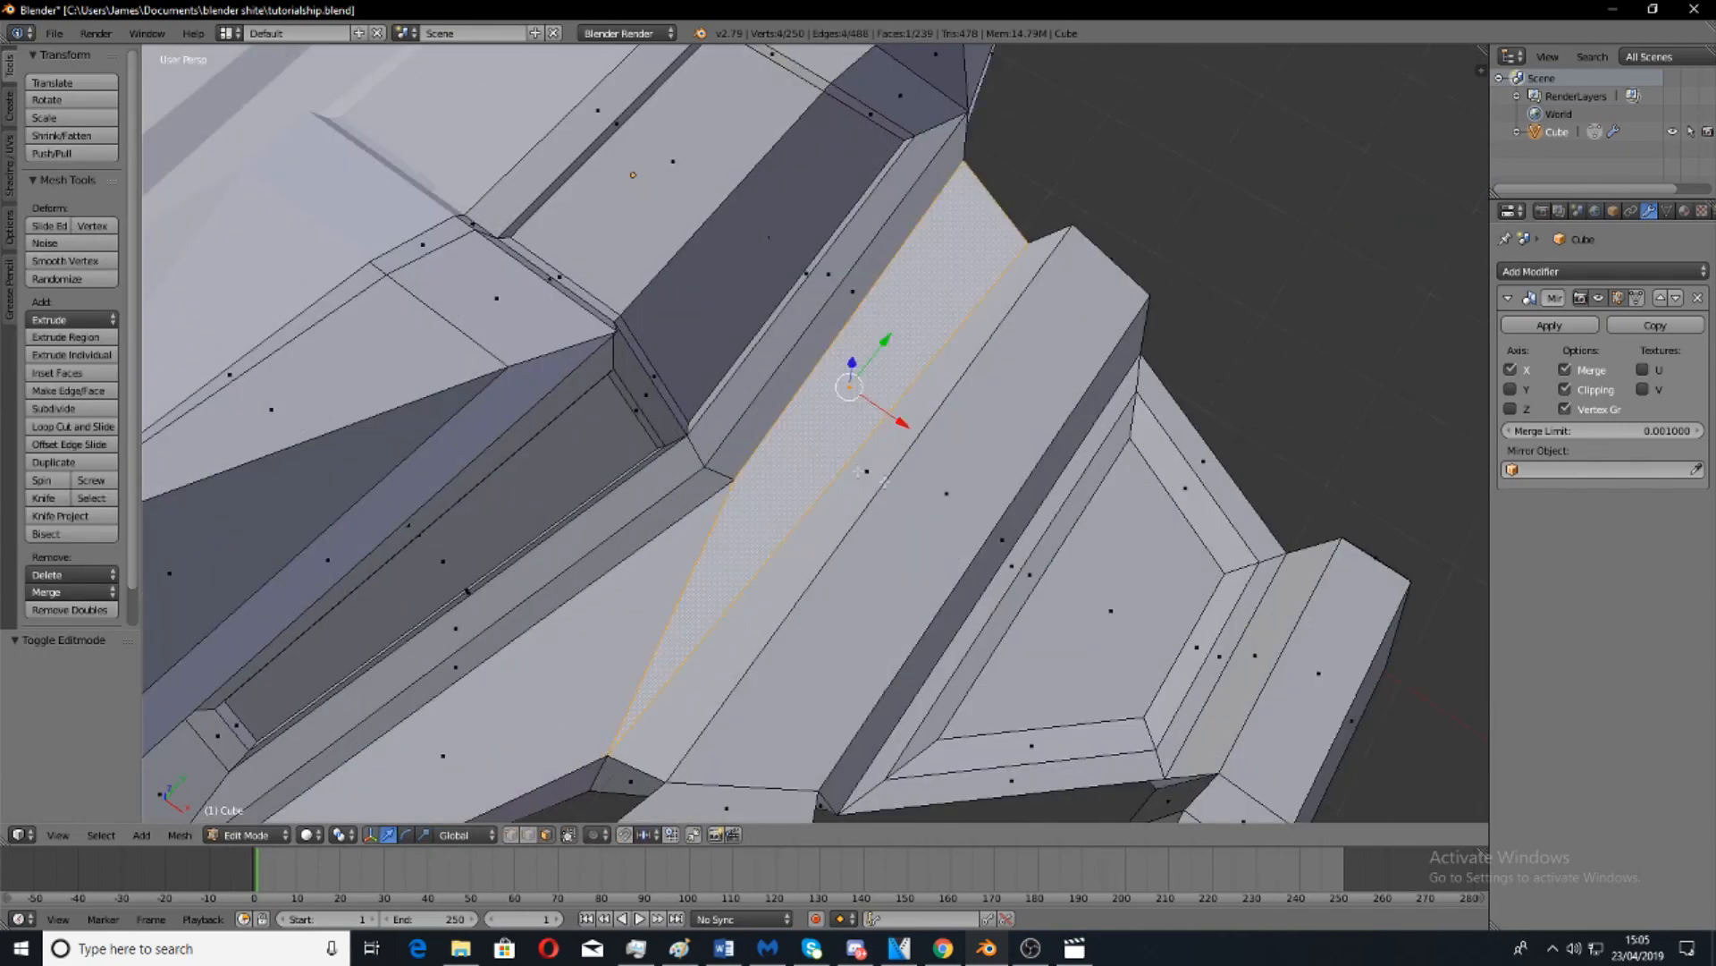
middle_click_drag(840, 438, 554, 331)
middle_click_drag(1064, 492, 861, 338)
key("e")
left_click(943, 423)
key("s")
left_click(1016, 429)
Extrude the inset wing-root face again along its normal and rescale it.
key("e")
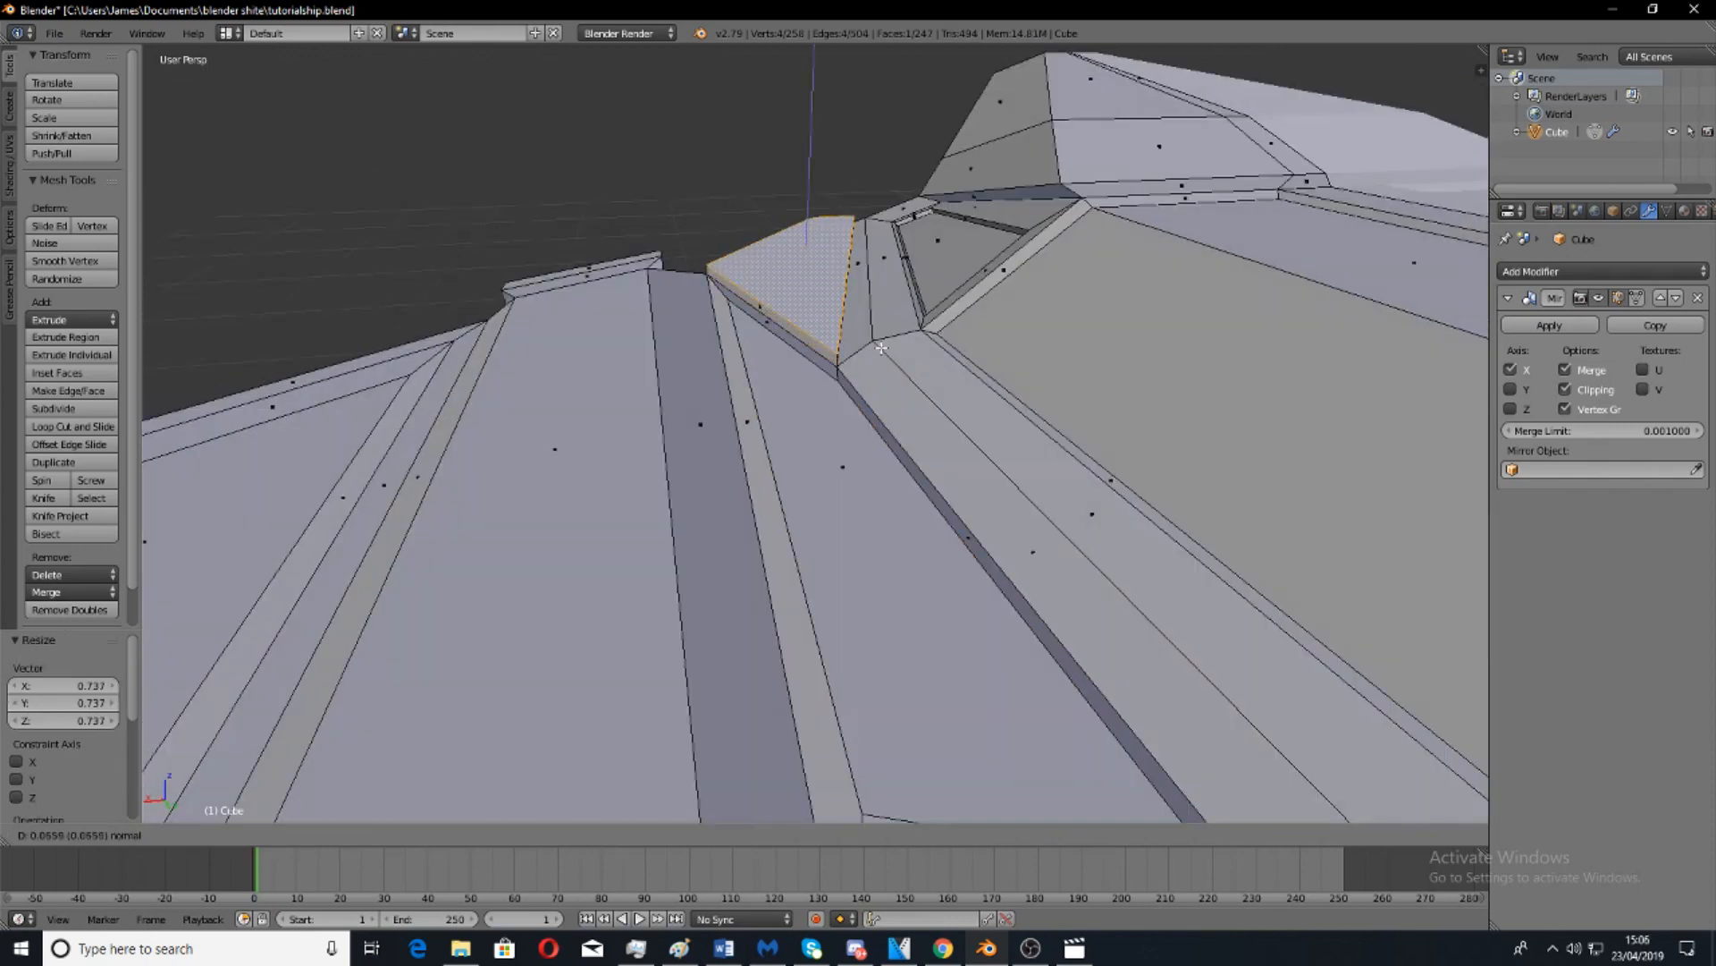
left_click(883, 351)
key("s")
left_click(950, 385)
key("Tab")
scroll(949, 385, "down", 8)
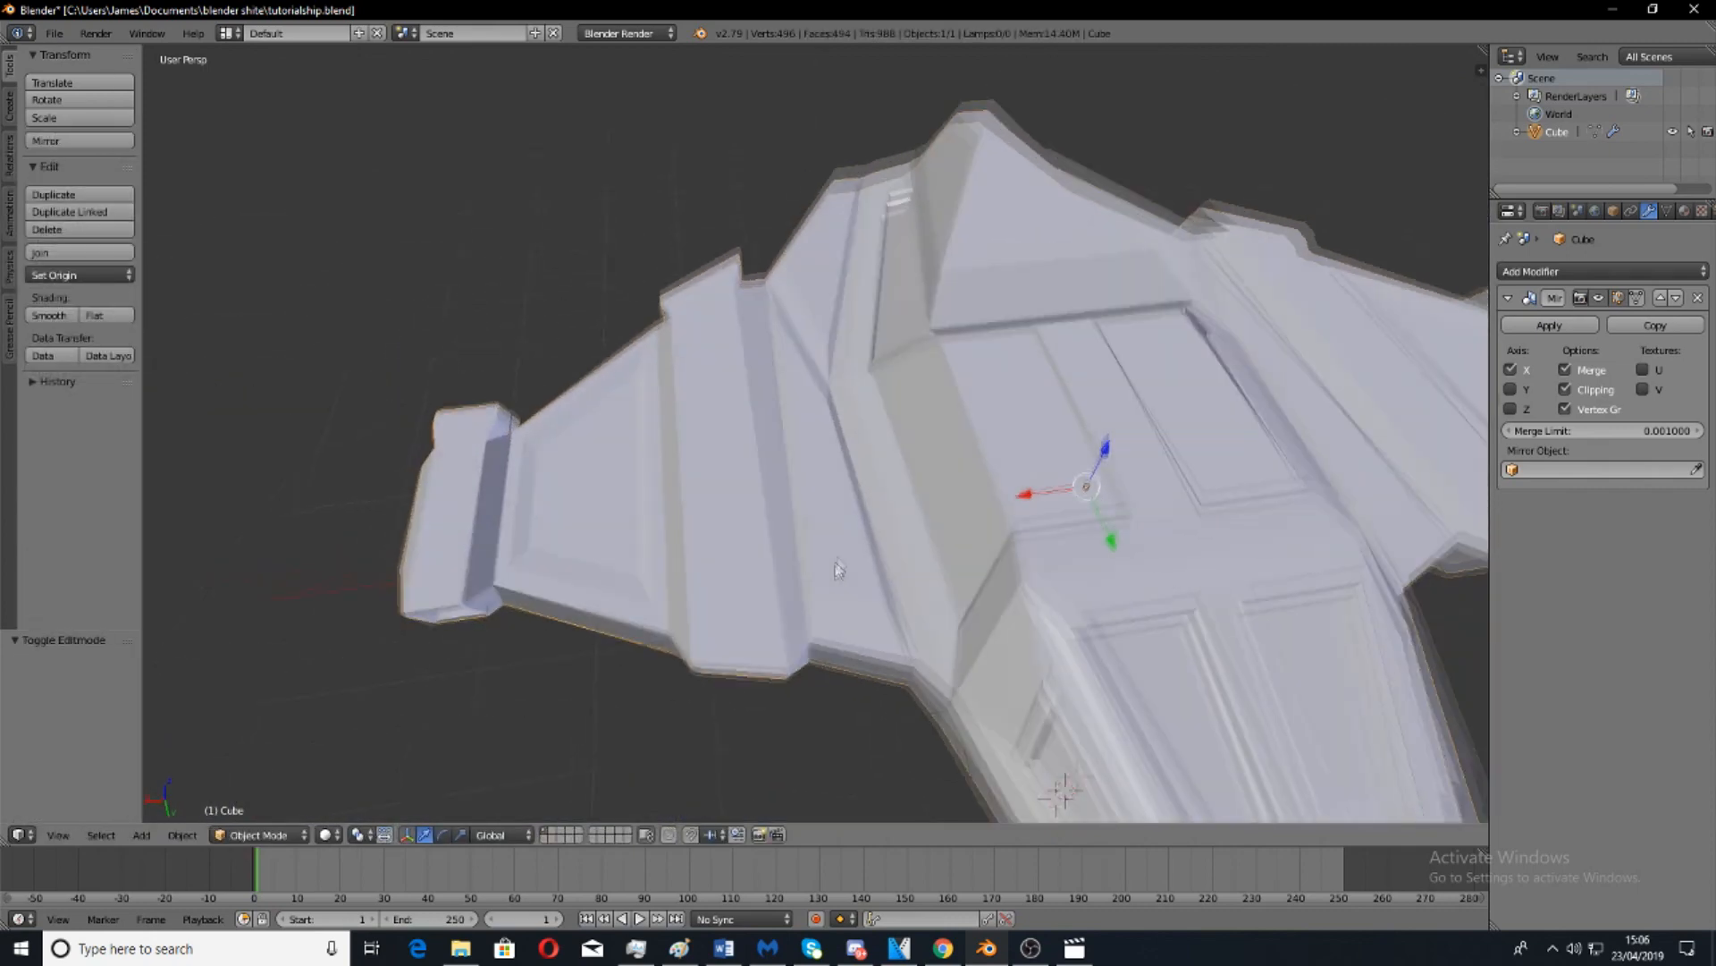
Select the inner panel face of the outer wing and raise it slightly along Z.
middle_click_drag(904, 638, 859, 590)
scroll(787, 572, "up", 6)
middle_click_drag(716, 567, 706, 501)
key("Tab")
right_click(538, 555)
left_click_drag(521, 466, 517, 454)
middle_click_drag(640, 510, 656, 418)
key("Tab")
Scale the edge loop bordering the outer wing panel to 1.081.
middle_click_drag(809, 465, 928, 604)
scroll(928, 606, "down", 5)
key("Tab")
scroll(963, 615, "up", 5)
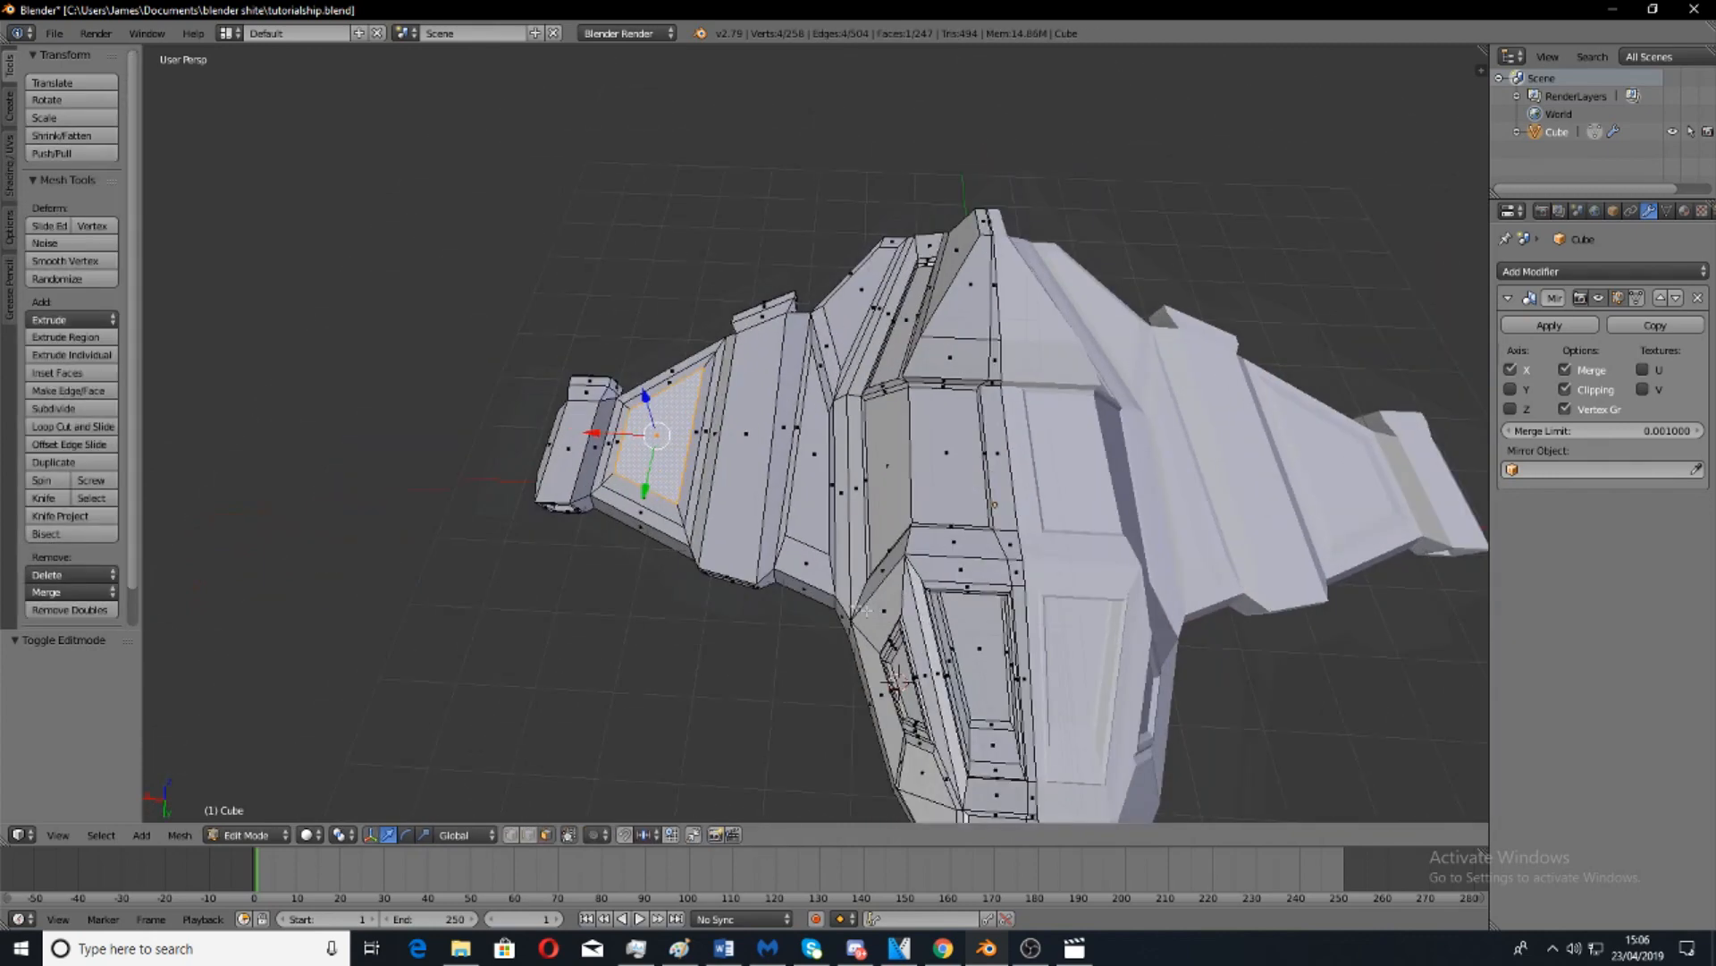
key("s")
left_click(912, 546)
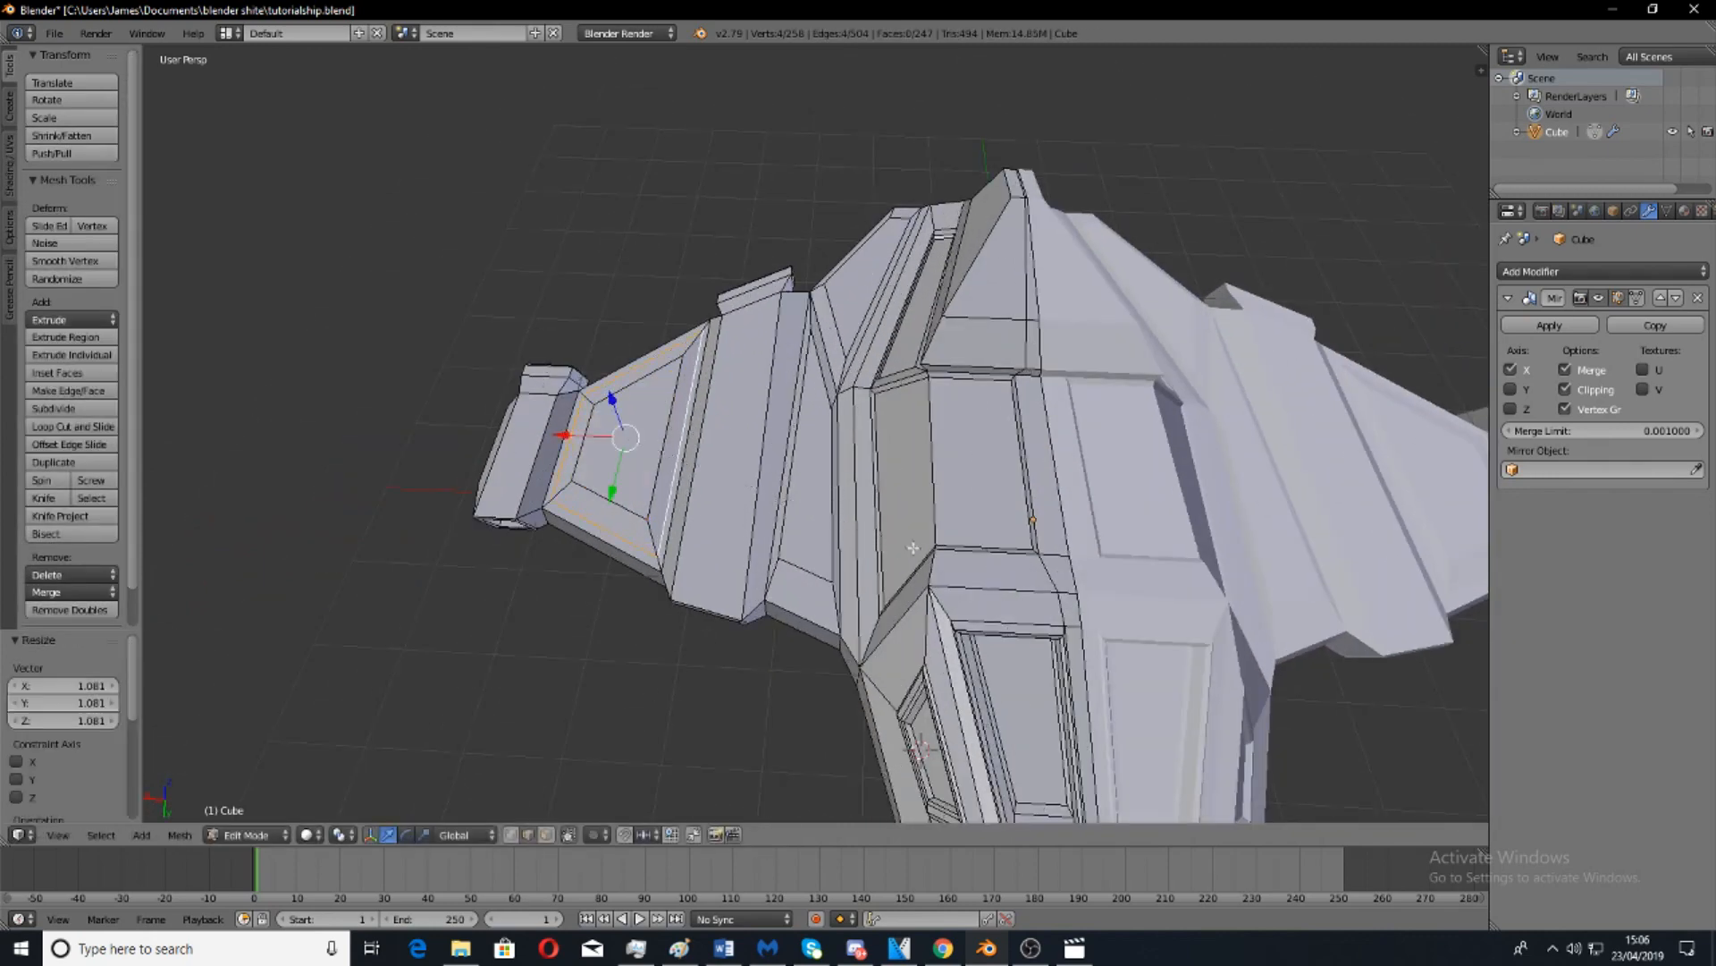
Examine the rescaled wing panel and the rear fuselage from several angles.
key("Tab")
scroll(912, 544, "down", 4)
middle_click_drag(912, 547, 888, 485)
key("Tab")
key("Tab")
middle_click_drag(704, 632, 1019, 532)
key("Tab")
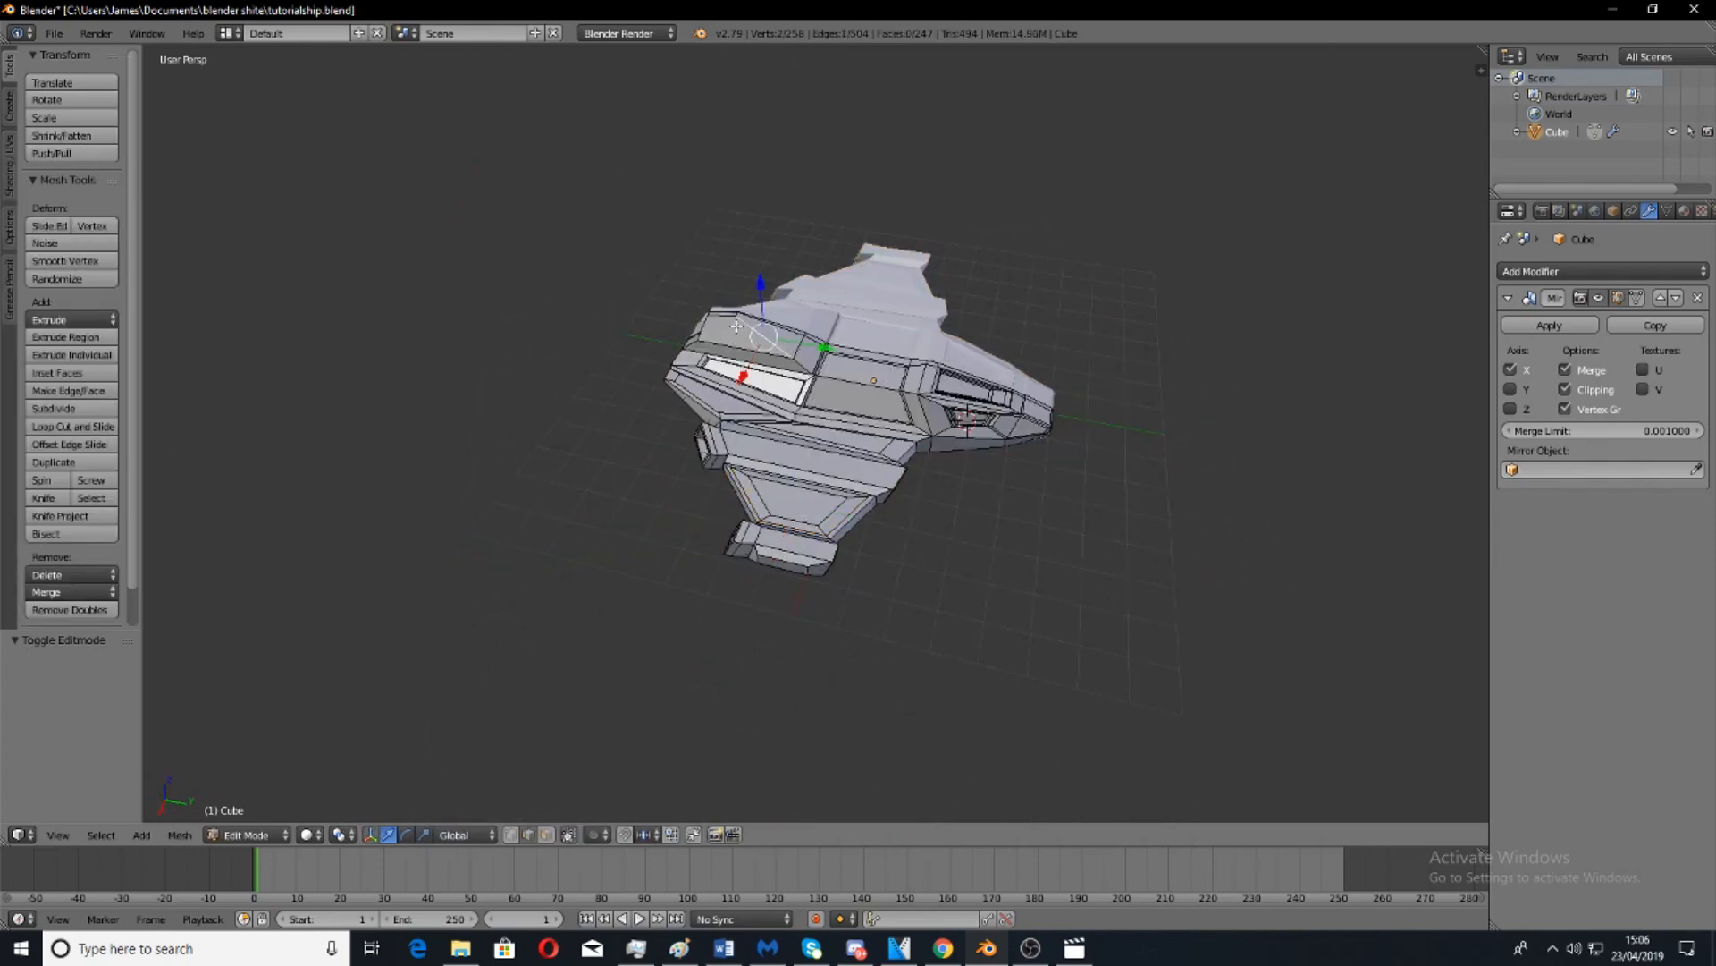
In face select mode, extrude the side face of the raised rear fuselage section by 0.055 along its normal and scale it.
key("KP_Decimal")
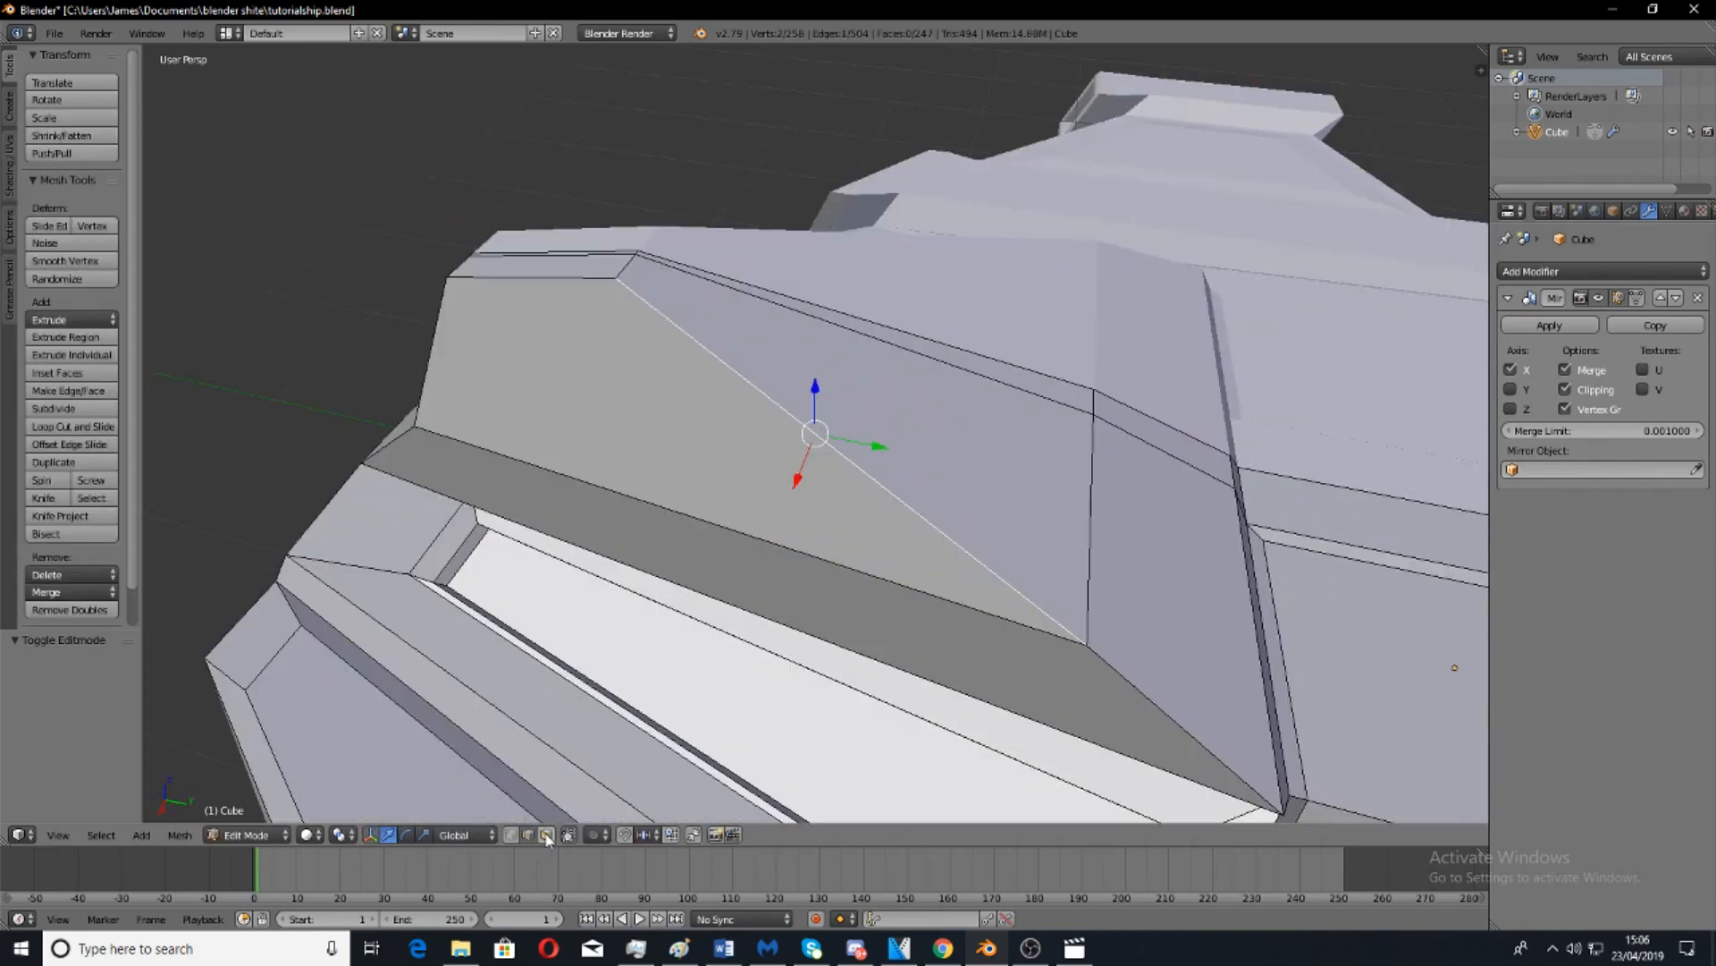
left_click(547, 837)
scroll(843, 491, "down", 4)
middle_click_drag(843, 491, 894, 477)
middle_click_drag(859, 588, 878, 606)
right_click(744, 450)
scroll(743, 449, "up", 4)
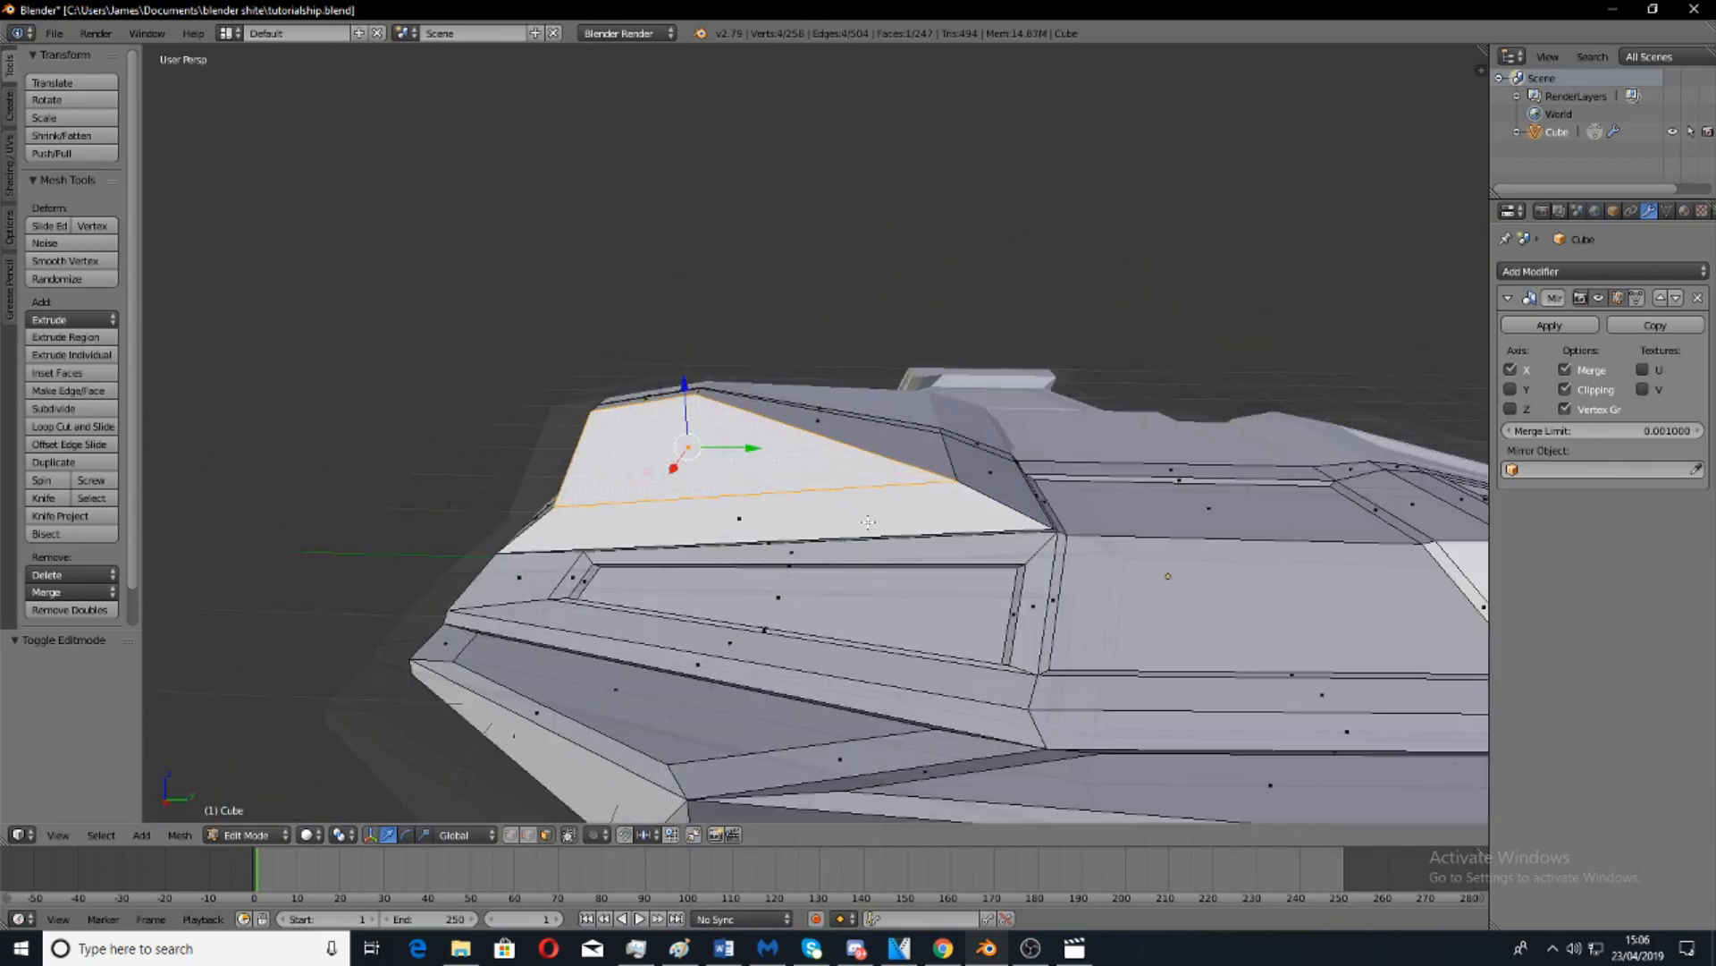
middle_click_drag(769, 447, 661, 555)
right_click(913, 493, "shift")
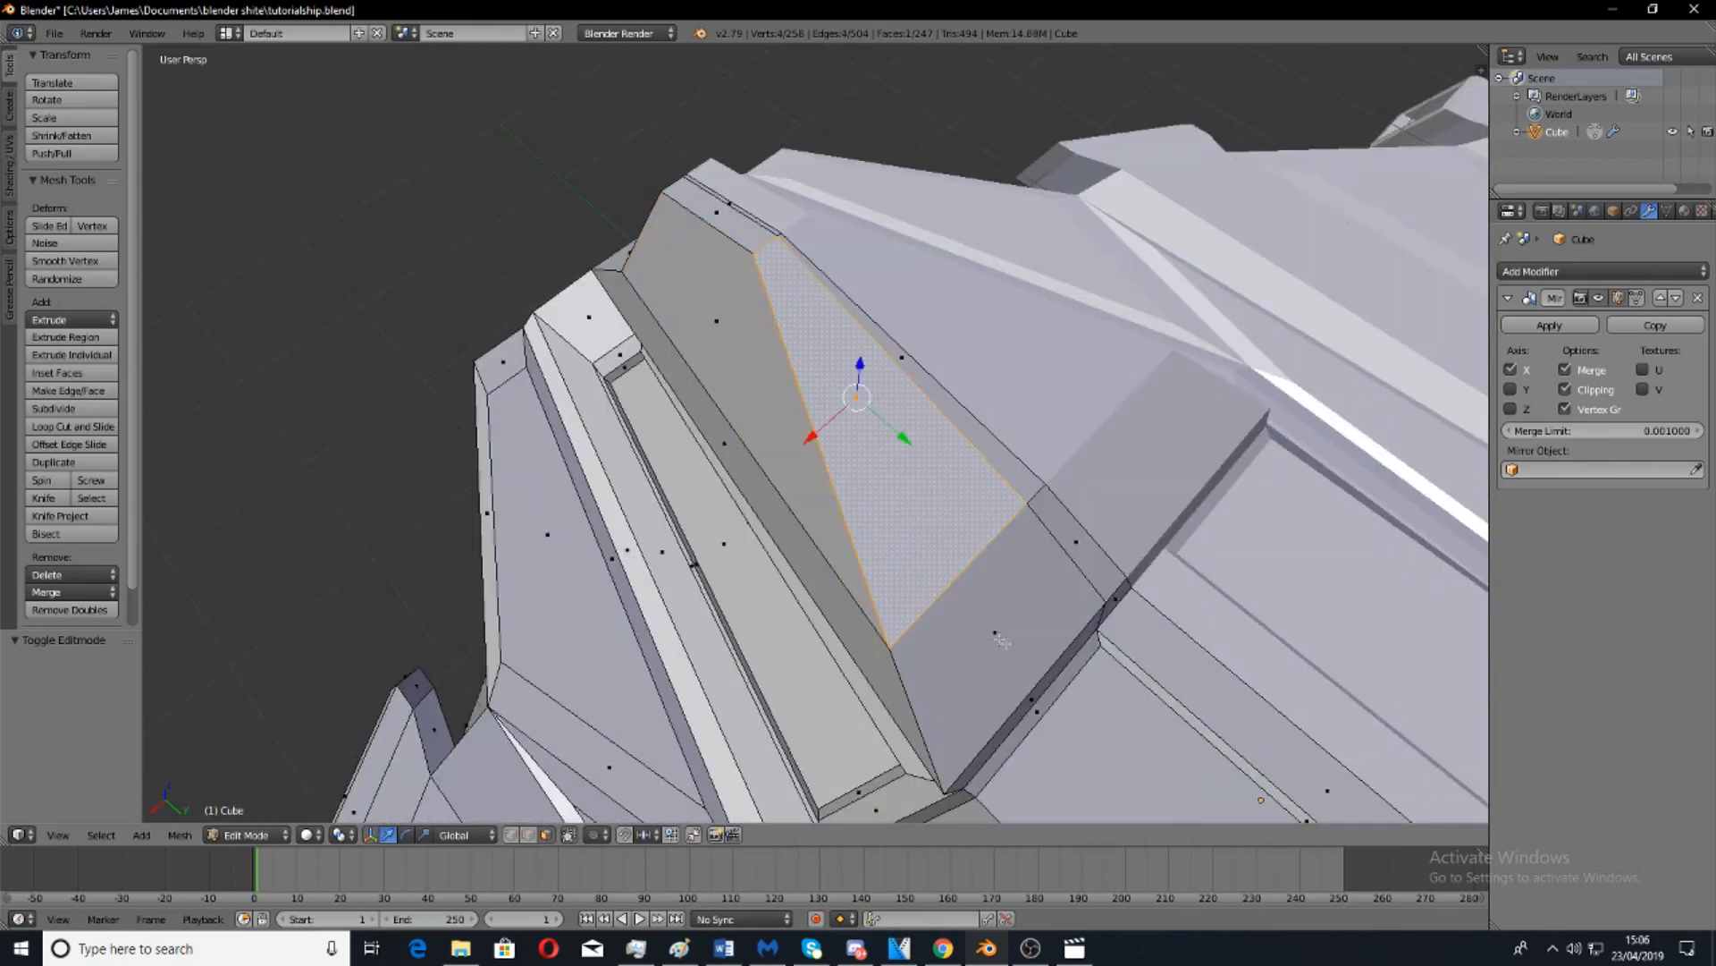
middle_click_drag(791, 467, 824, 441)
middle_click_drag(717, 433, 909, 491)
key("e")
left_click(884, 495)
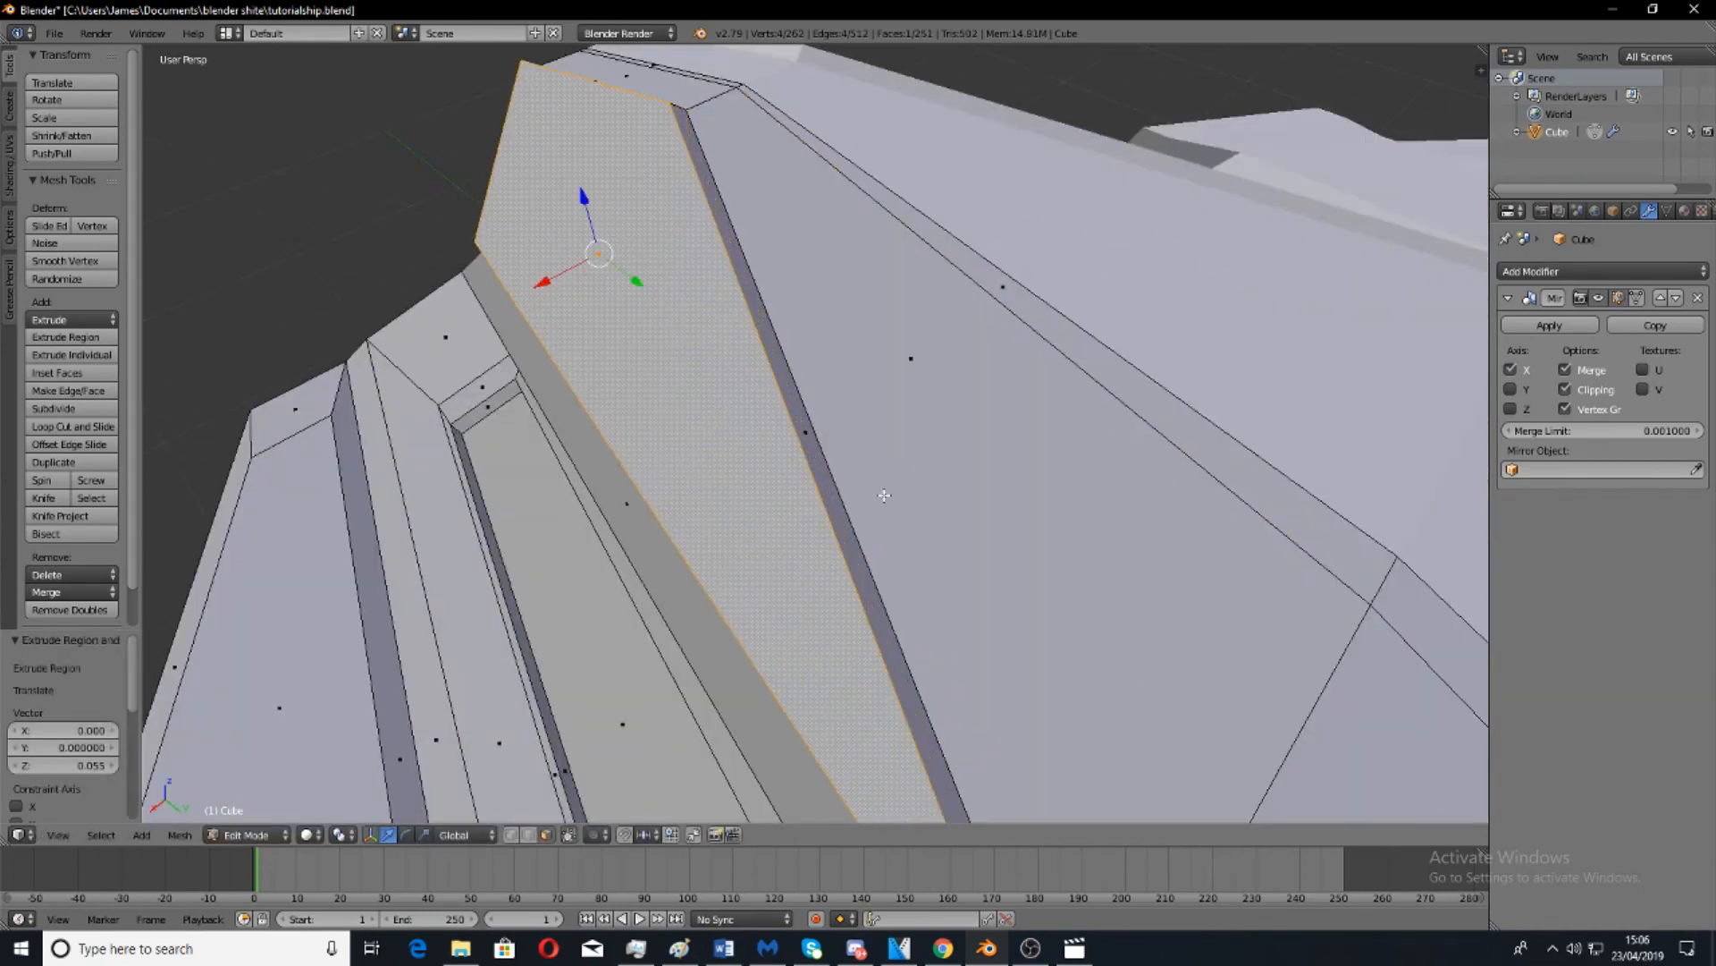
key("s")
left_click(1083, 434)
middle_click_drag(1083, 435, 801, 632)
Leave mesh editing and save the file over tutorialship.blend.
scroll(1131, 377, "down", 6)
key("Tab")
left_click(1095, 509)
scroll(683, 569, "down", 3)
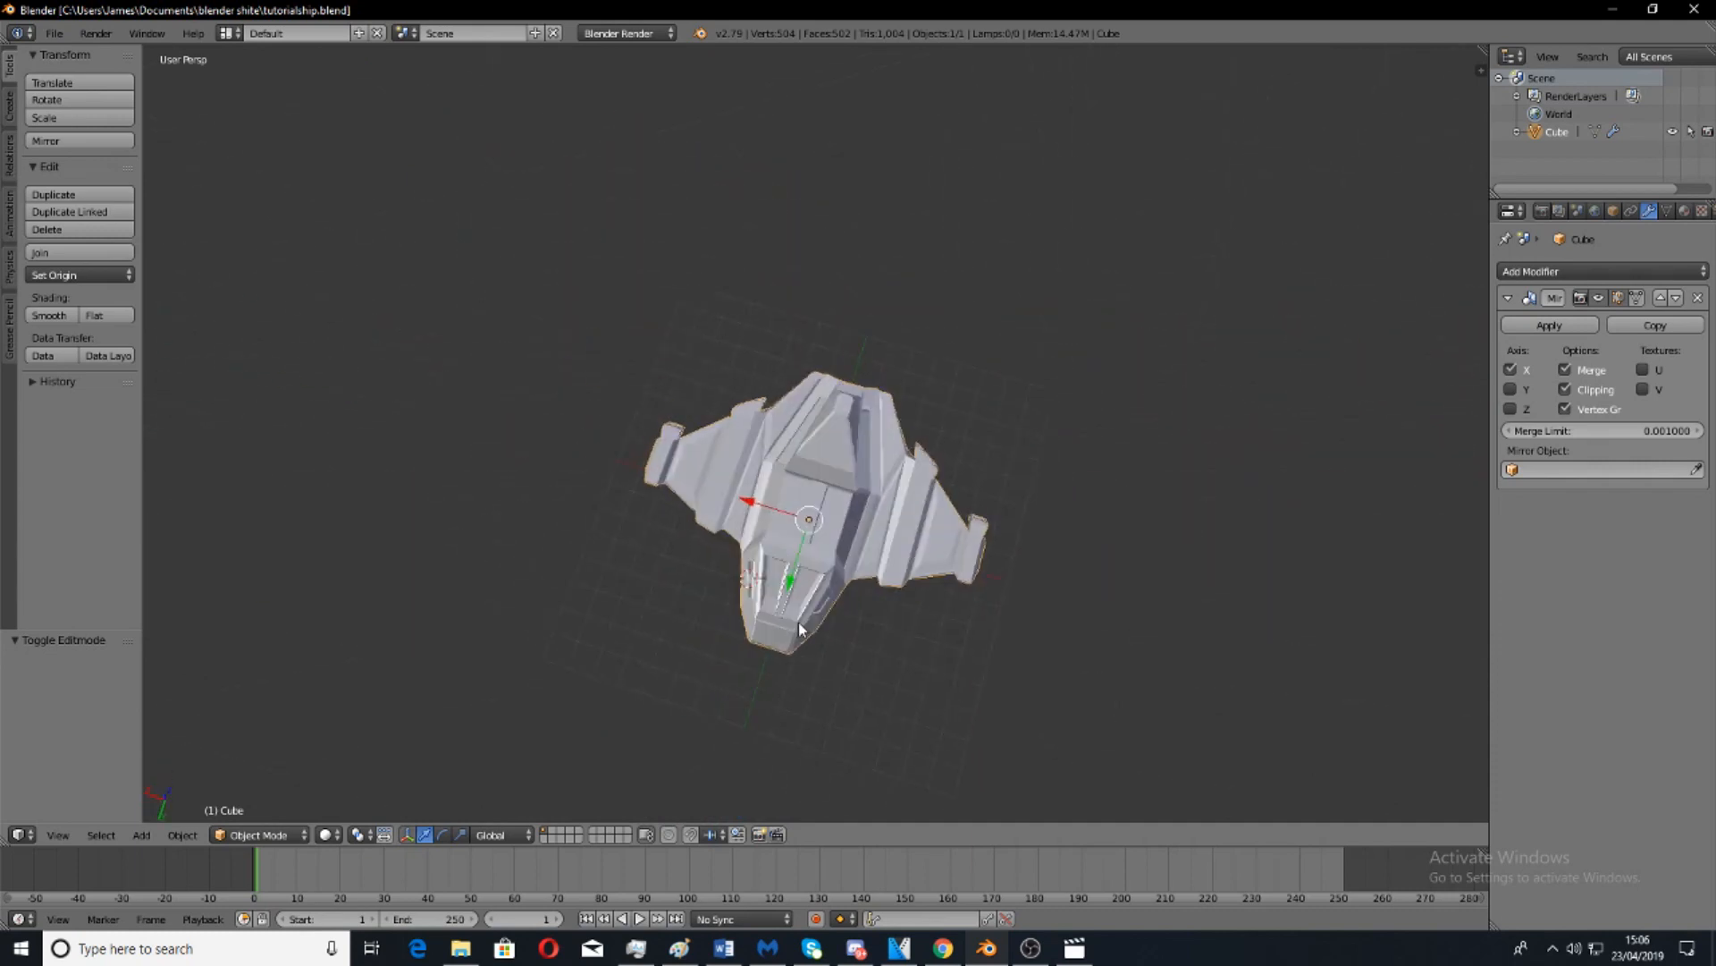
Examine the whole ship from all sides, including the nose recesses, side panels, wings and rear section.
middle_click_drag(937, 516, 597, 512)
scroll(689, 567, "up", 4)
middle_click_drag(686, 570, 625, 523)
scroll(957, 588, "down", 3)
scroll(957, 589, "up", 3)
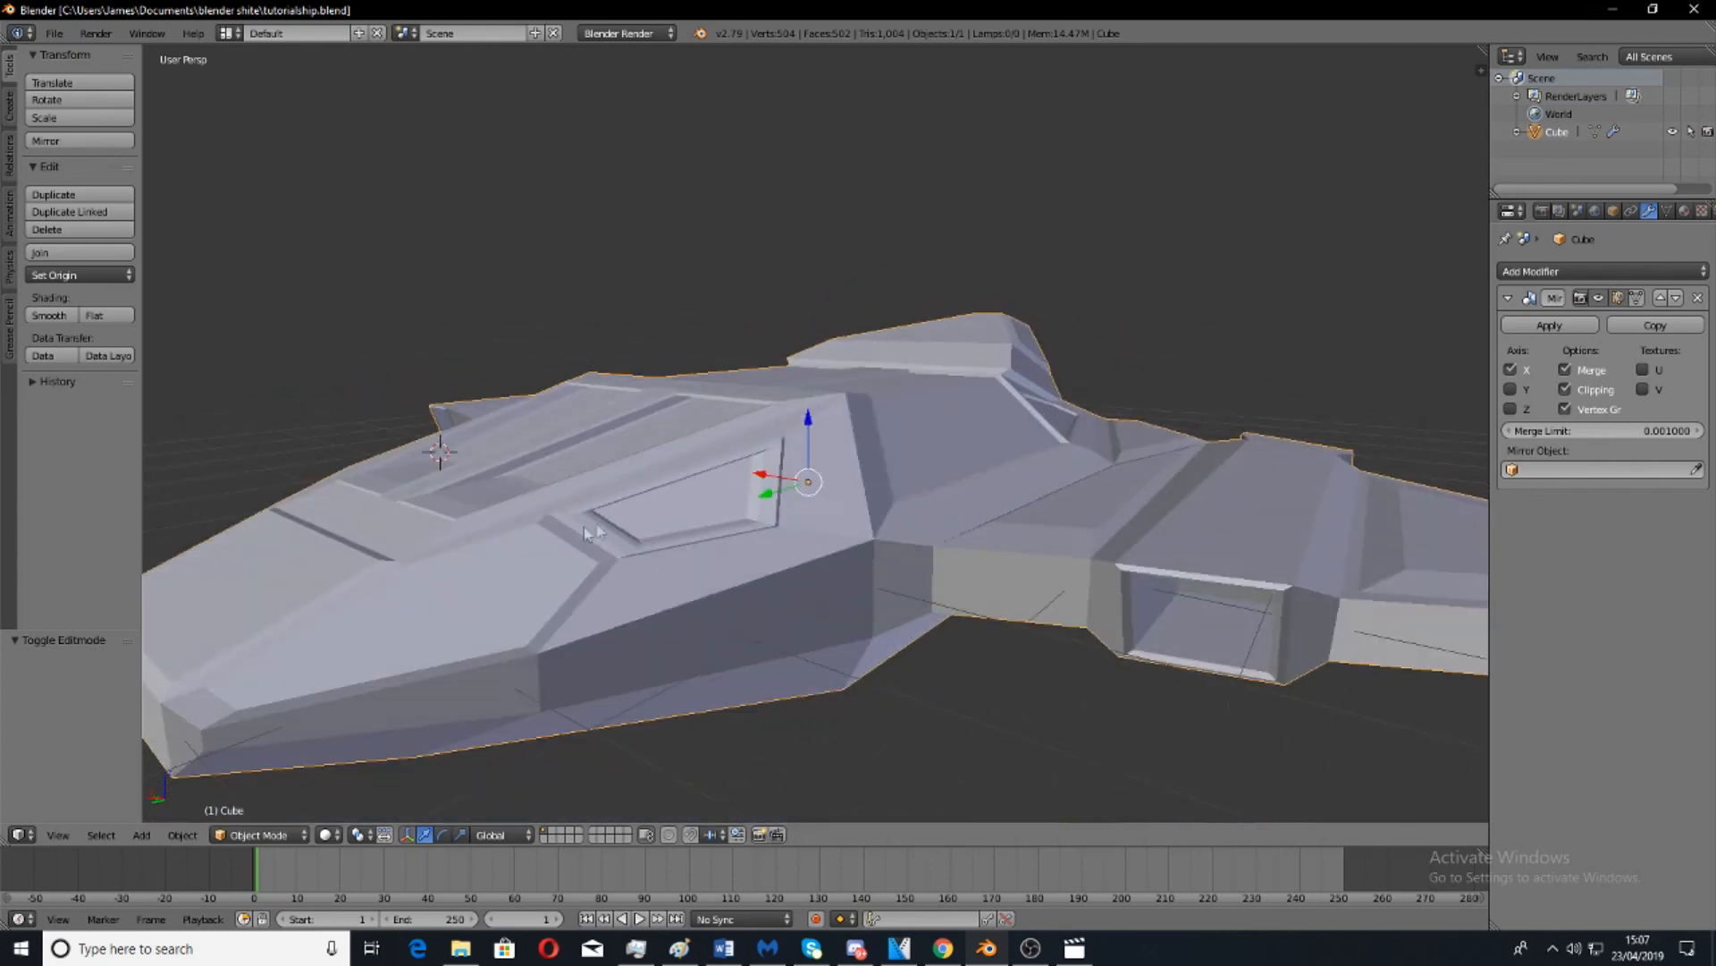
scroll(626, 645, "up", 4)
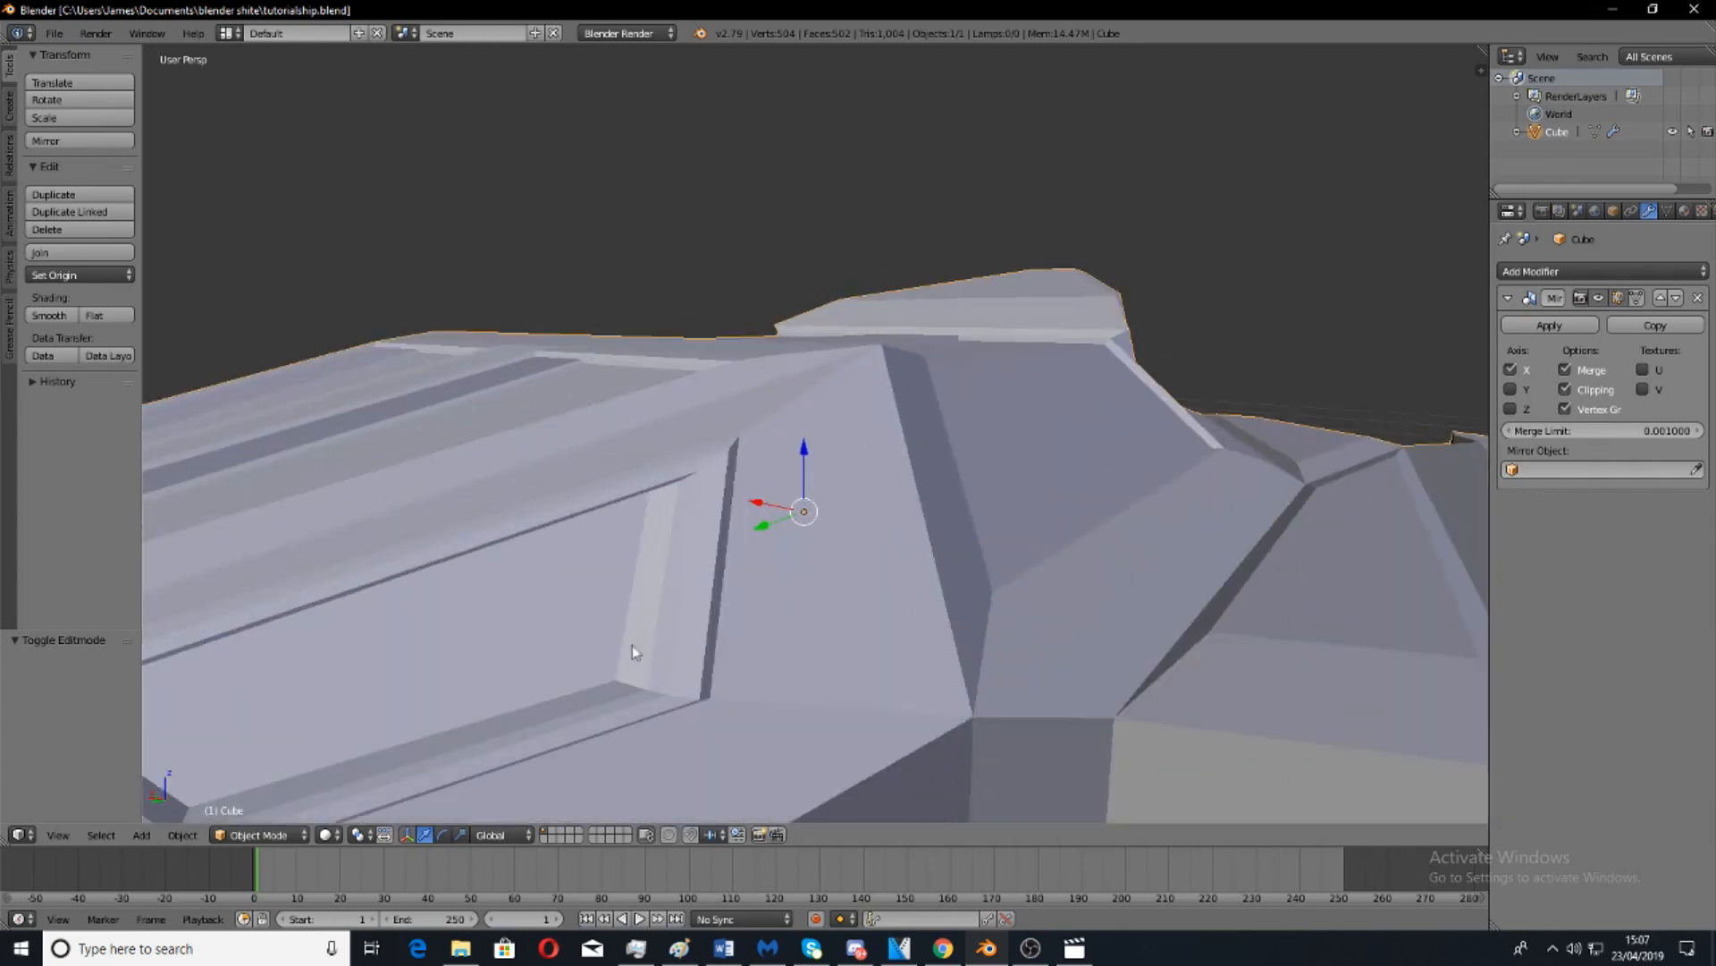
middle_click_drag(662, 629, 685, 613)
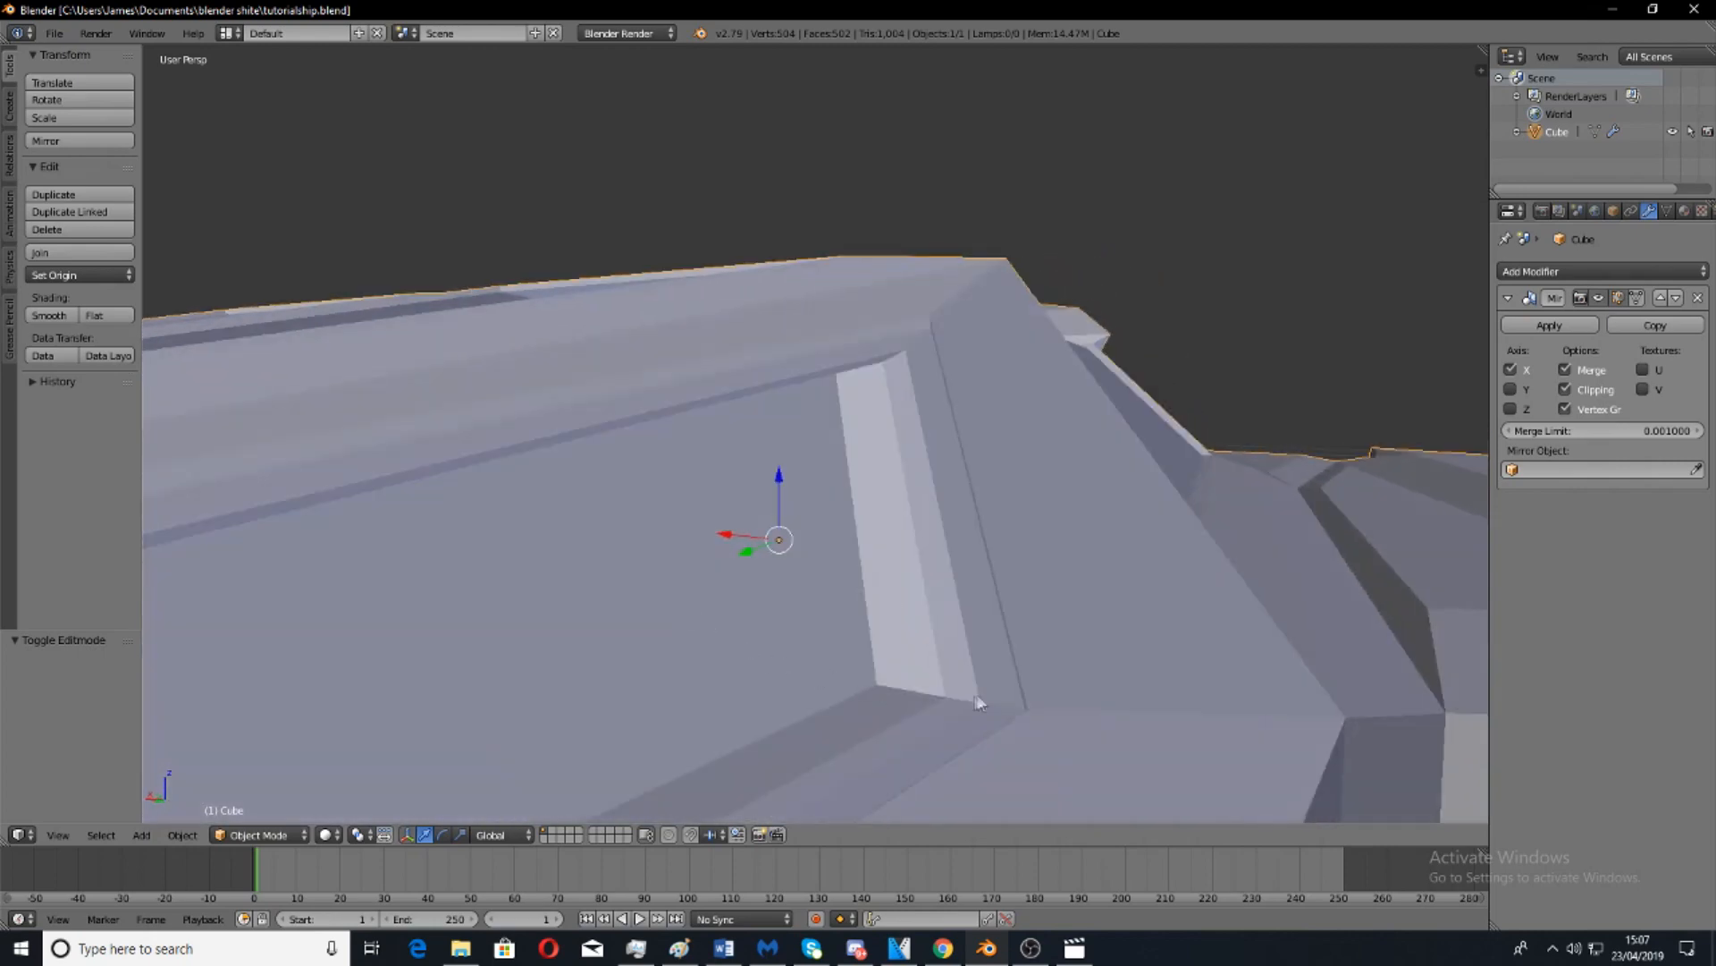
scroll(975, 697, "down", 5)
middle_click_drag(959, 592, 865, 665)
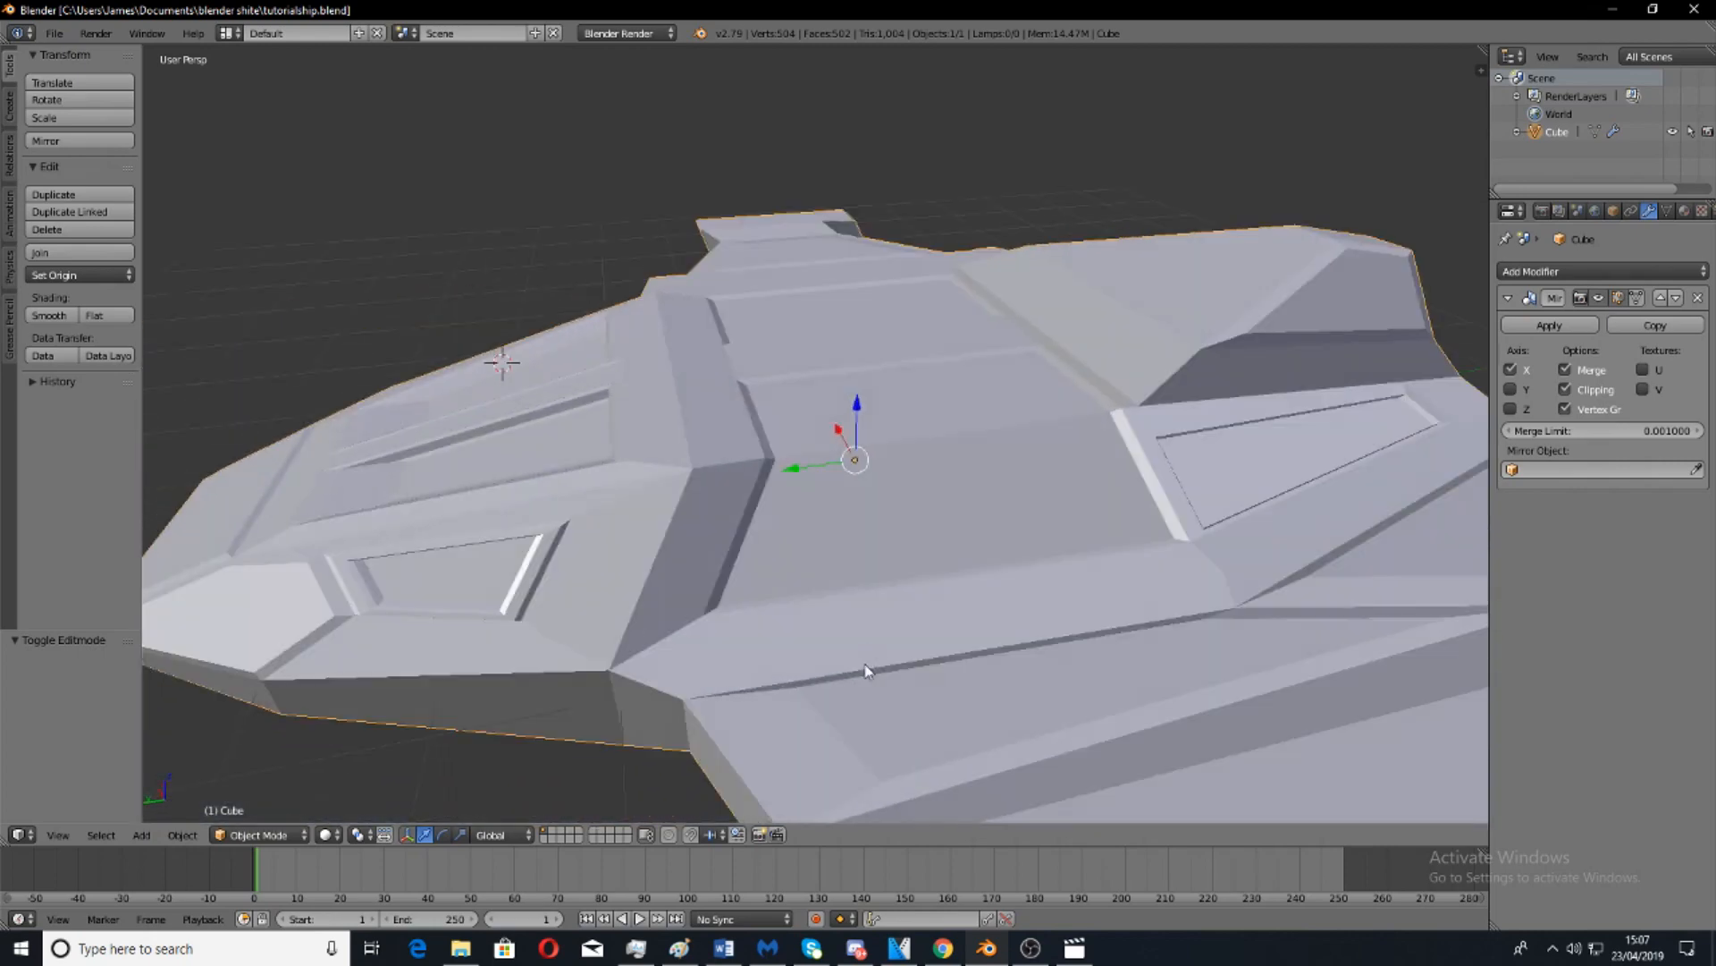
scroll(942, 545, "down", 3)
middle_click_drag(942, 545, 849, 678)
middle_click_drag(1117, 689, 822, 556)
middle_click_drag(623, 520, 828, 676)
scroll(720, 548, "down", 2)
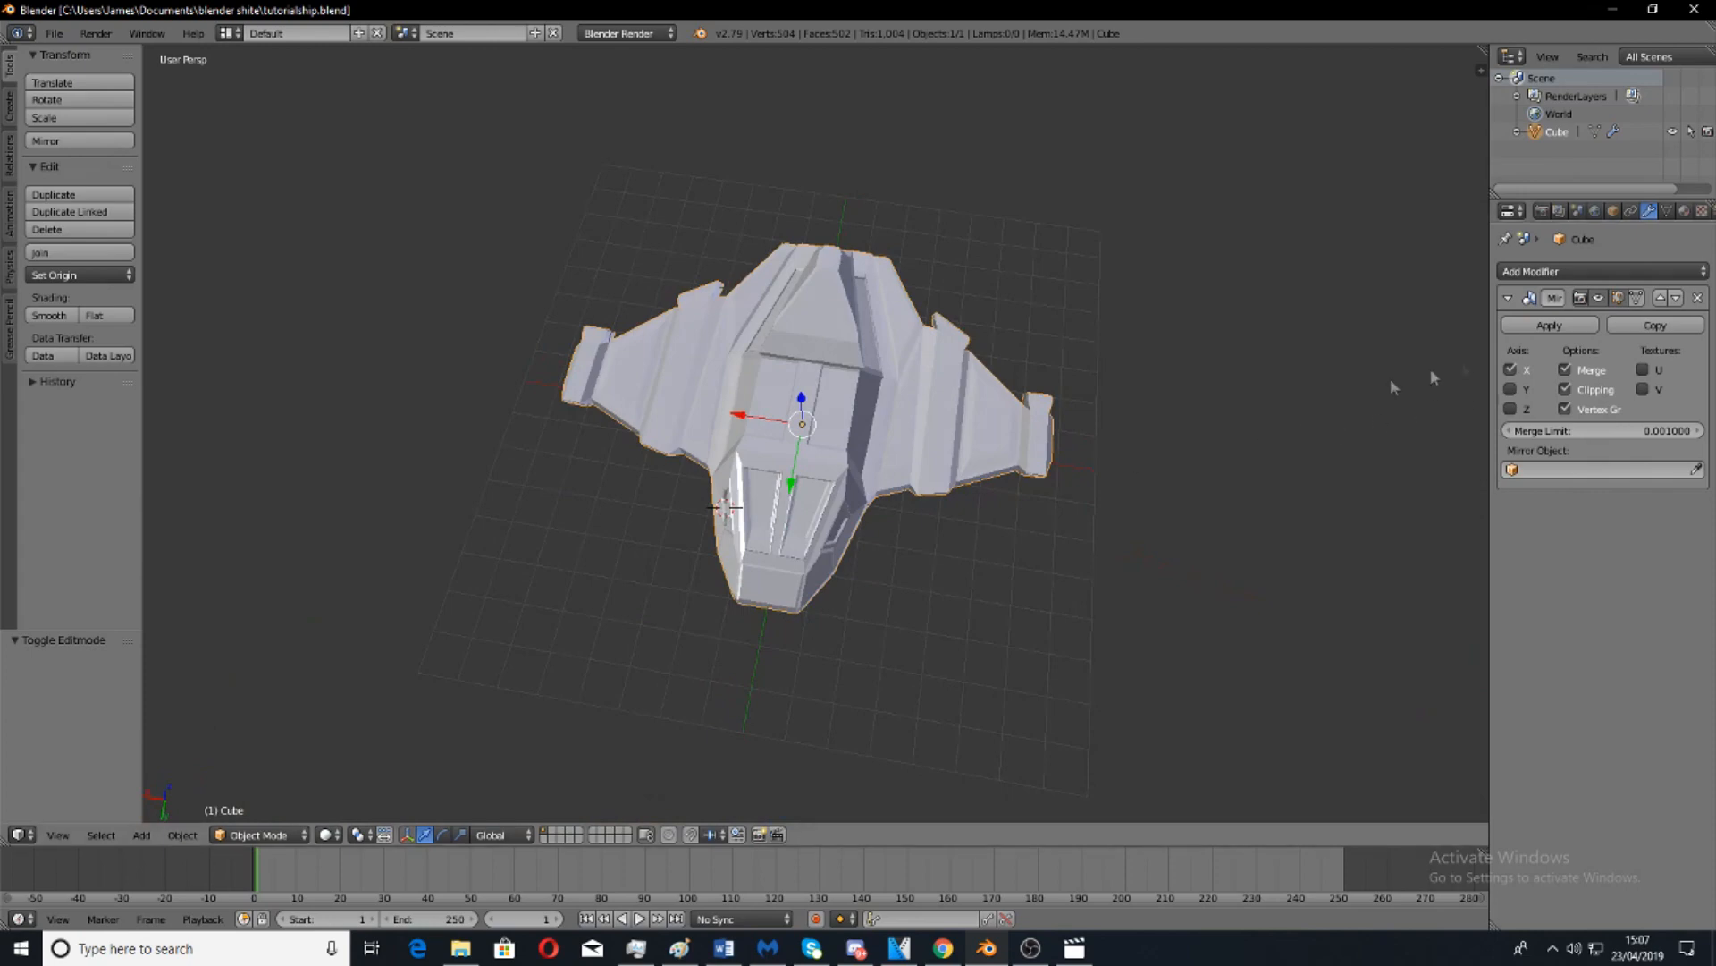
scroll(956, 537, "up", 5)
middle_click_drag(969, 632, 999, 502)
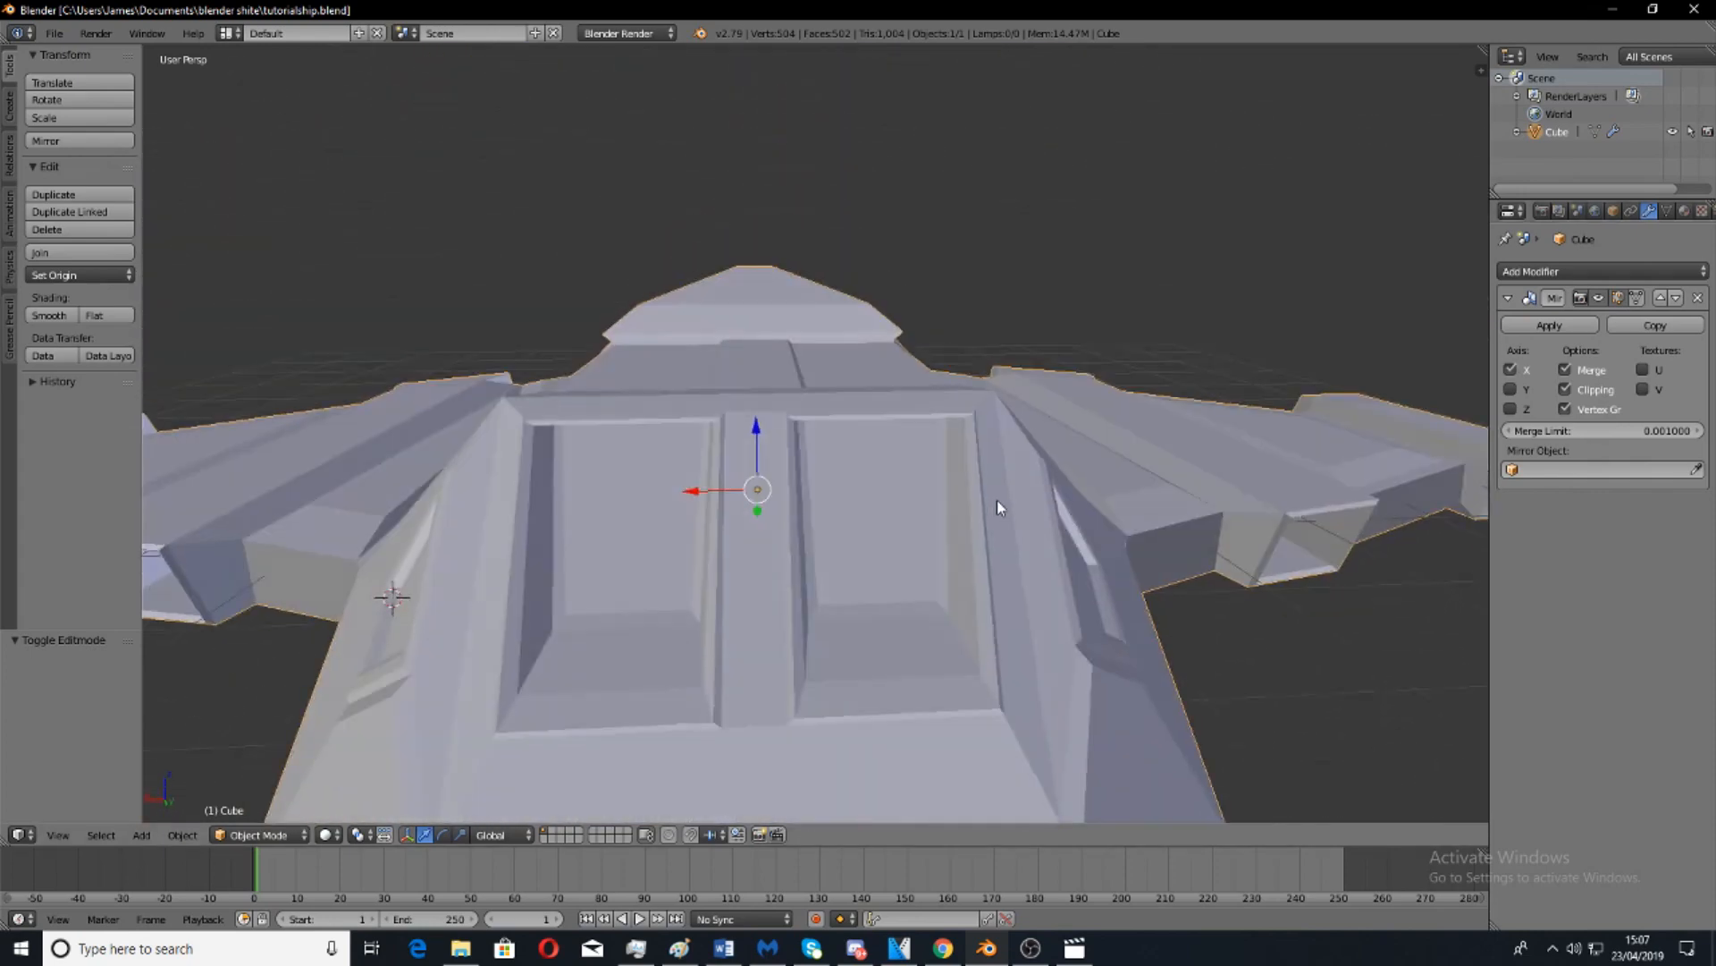
scroll(1013, 487, "down", 2)
Add a Subdivision Surface modifier to the ship and set its view subdivisions to 2.
left_click(1560, 271)
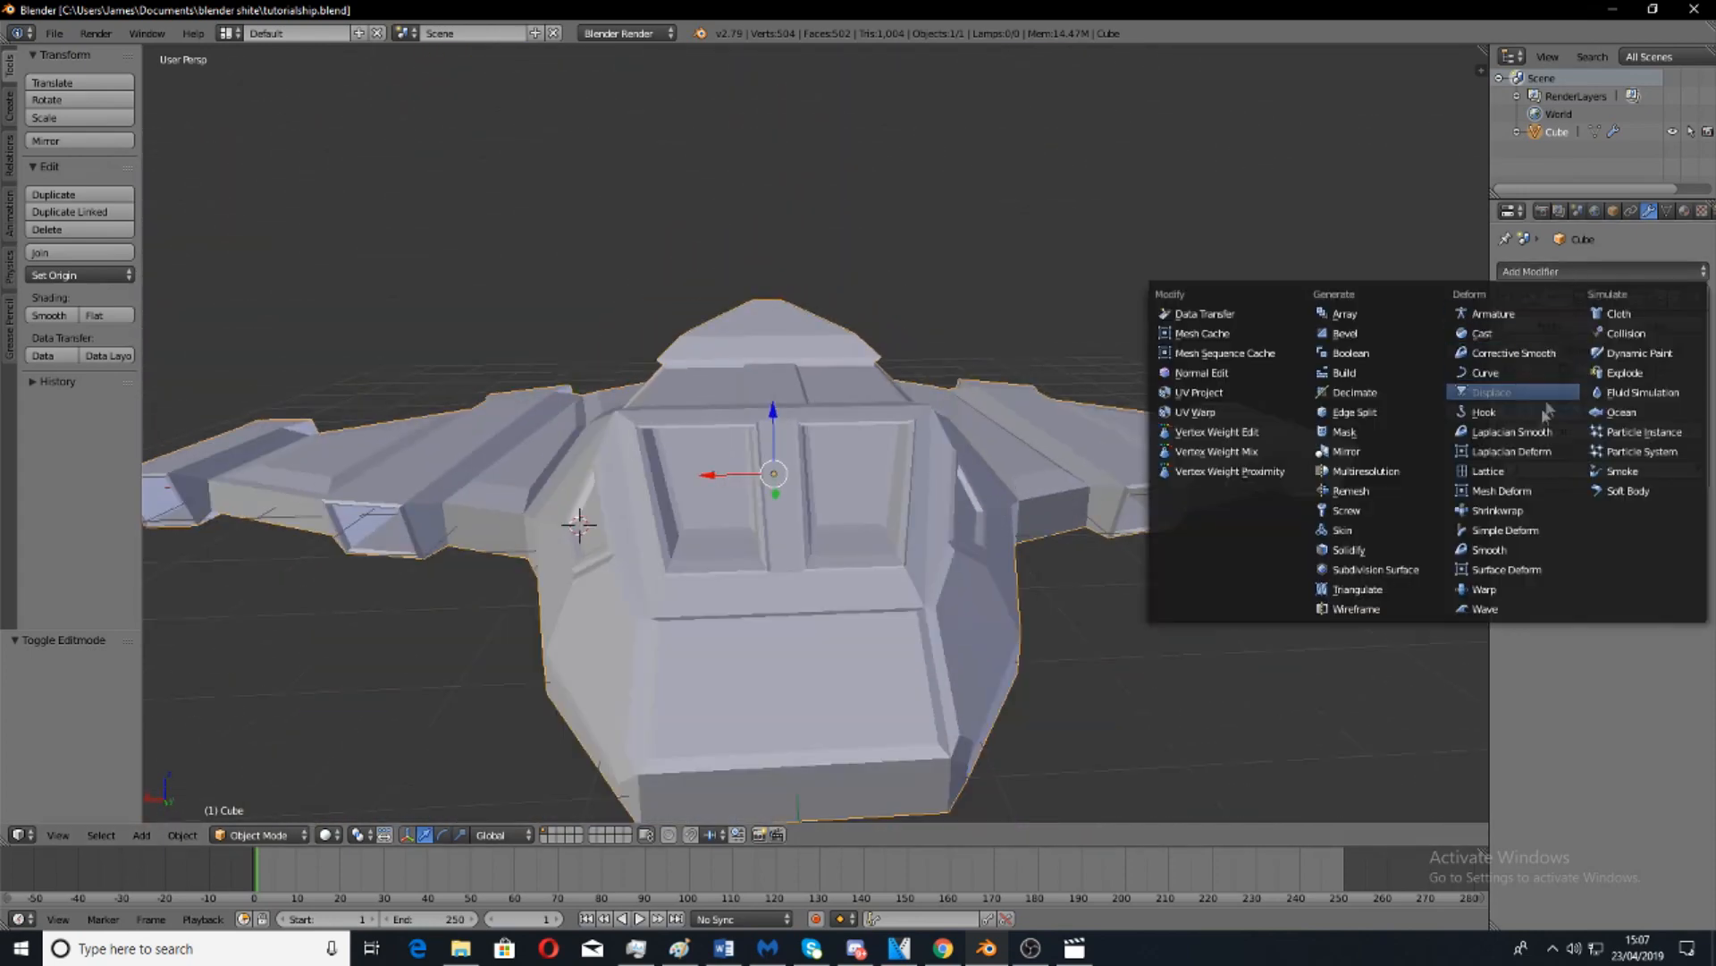
left_click(1403, 576)
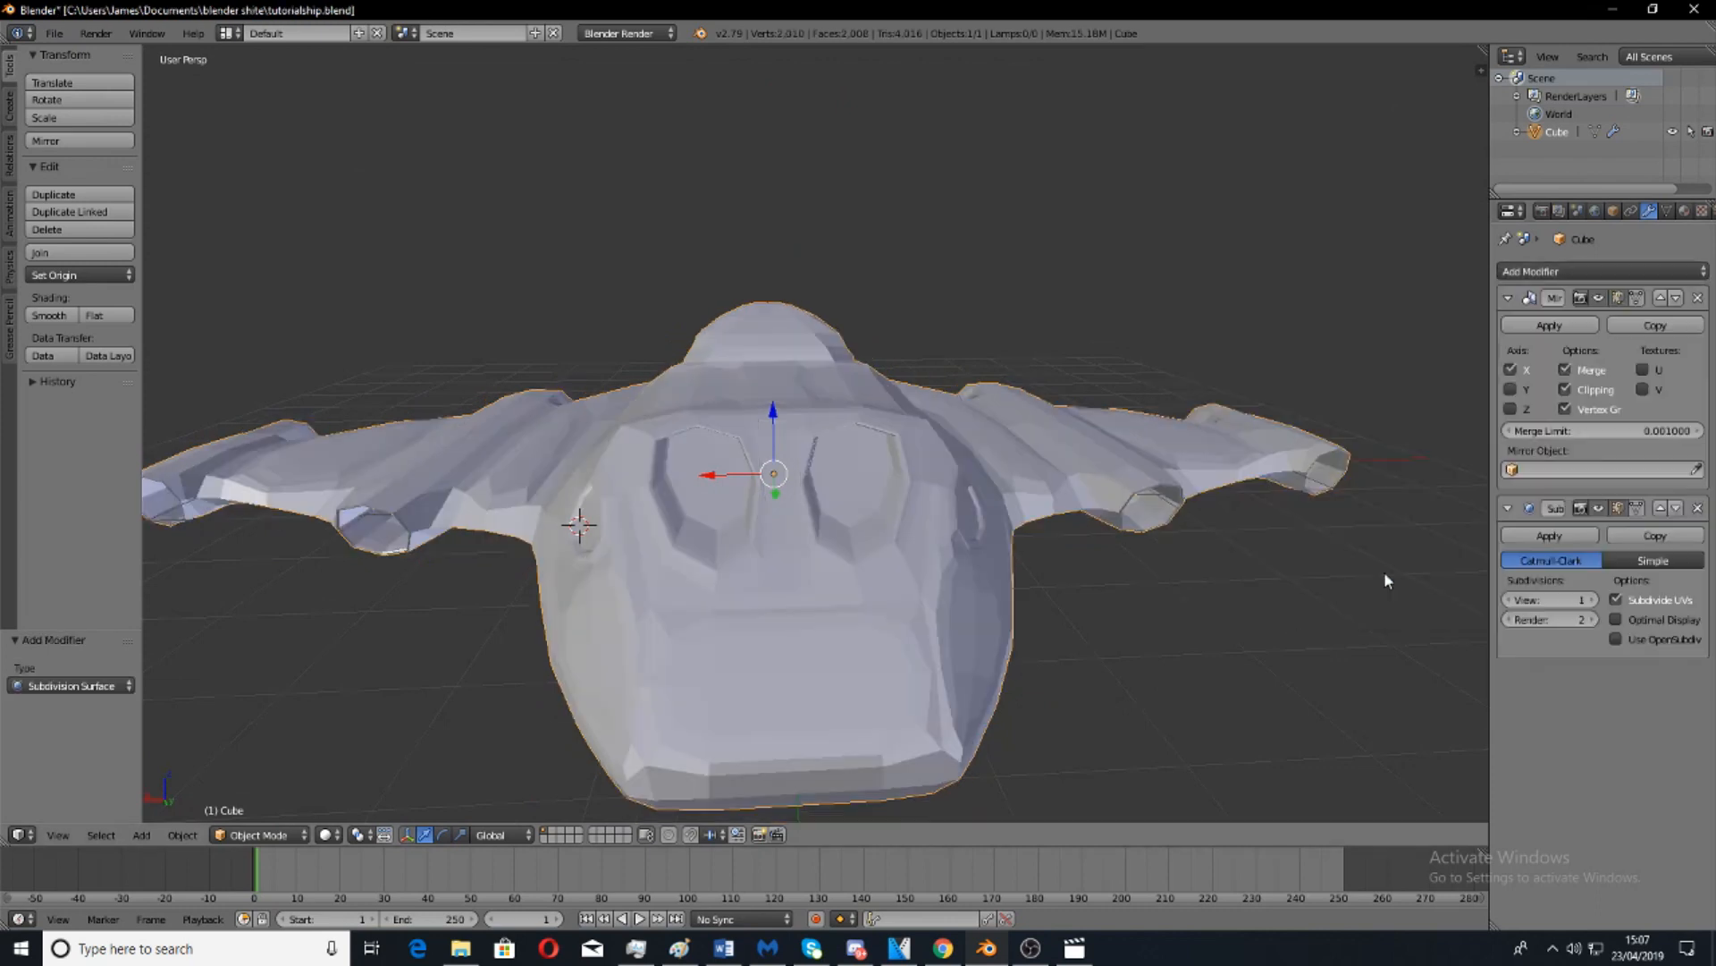
left_click(1593, 601)
scroll(1054, 433, "down", 4)
middle_click_drag(1053, 432, 945, 547)
scroll(946, 548, "up", 5)
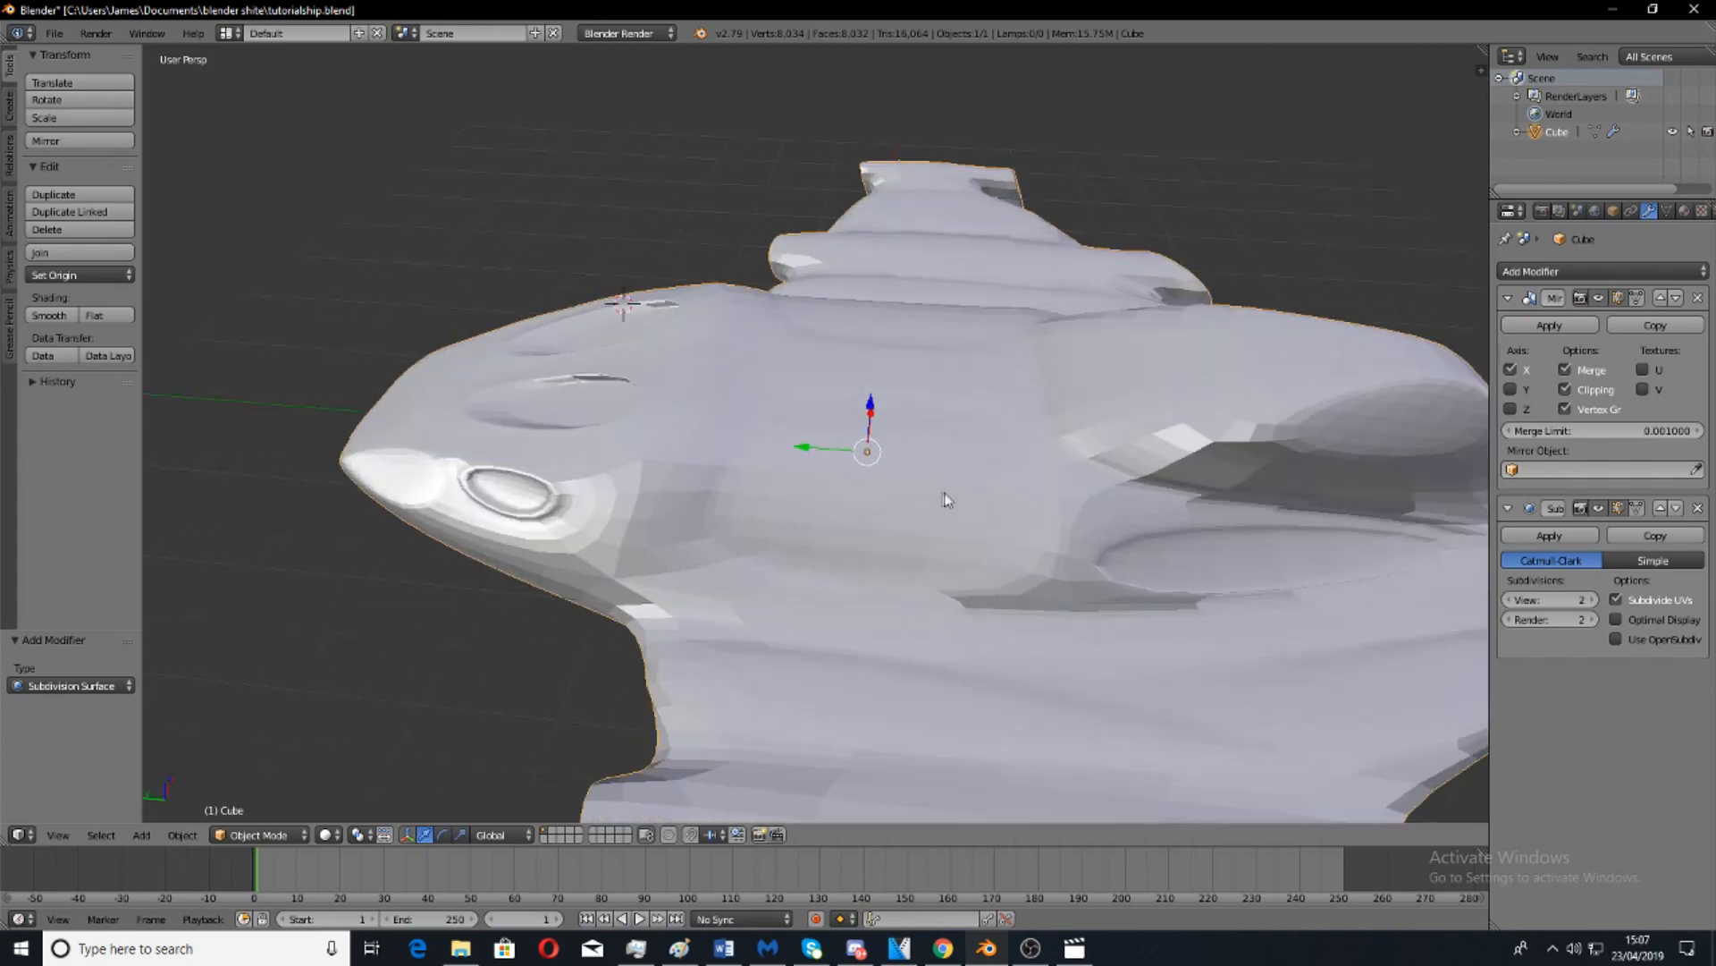
middle_click_drag(727, 469, 1360, 522)
scroll(920, 446, "down", 3)
Turn off the Subdivision Surface modifier's display in the viewport.
left_click(1598, 508)
left_click(1599, 508)
left_click(1599, 507)
middle_click_drag(1064, 608, 1030, 617)
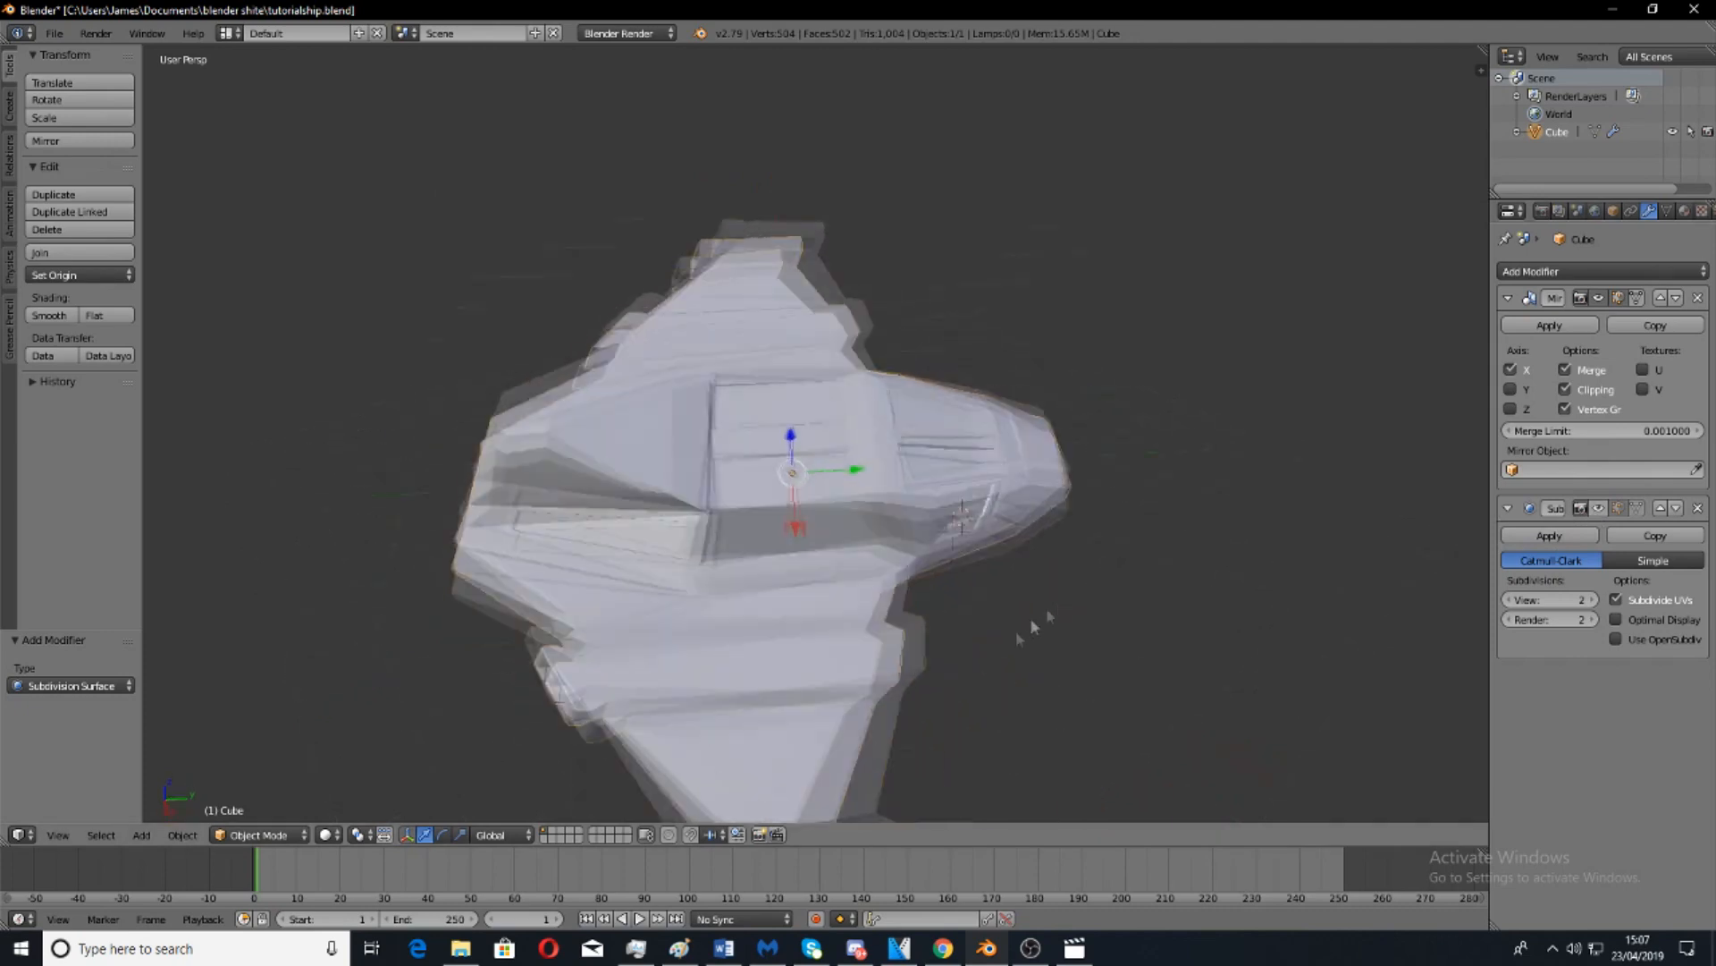
middle_click_drag(1099, 567, 1000, 408)
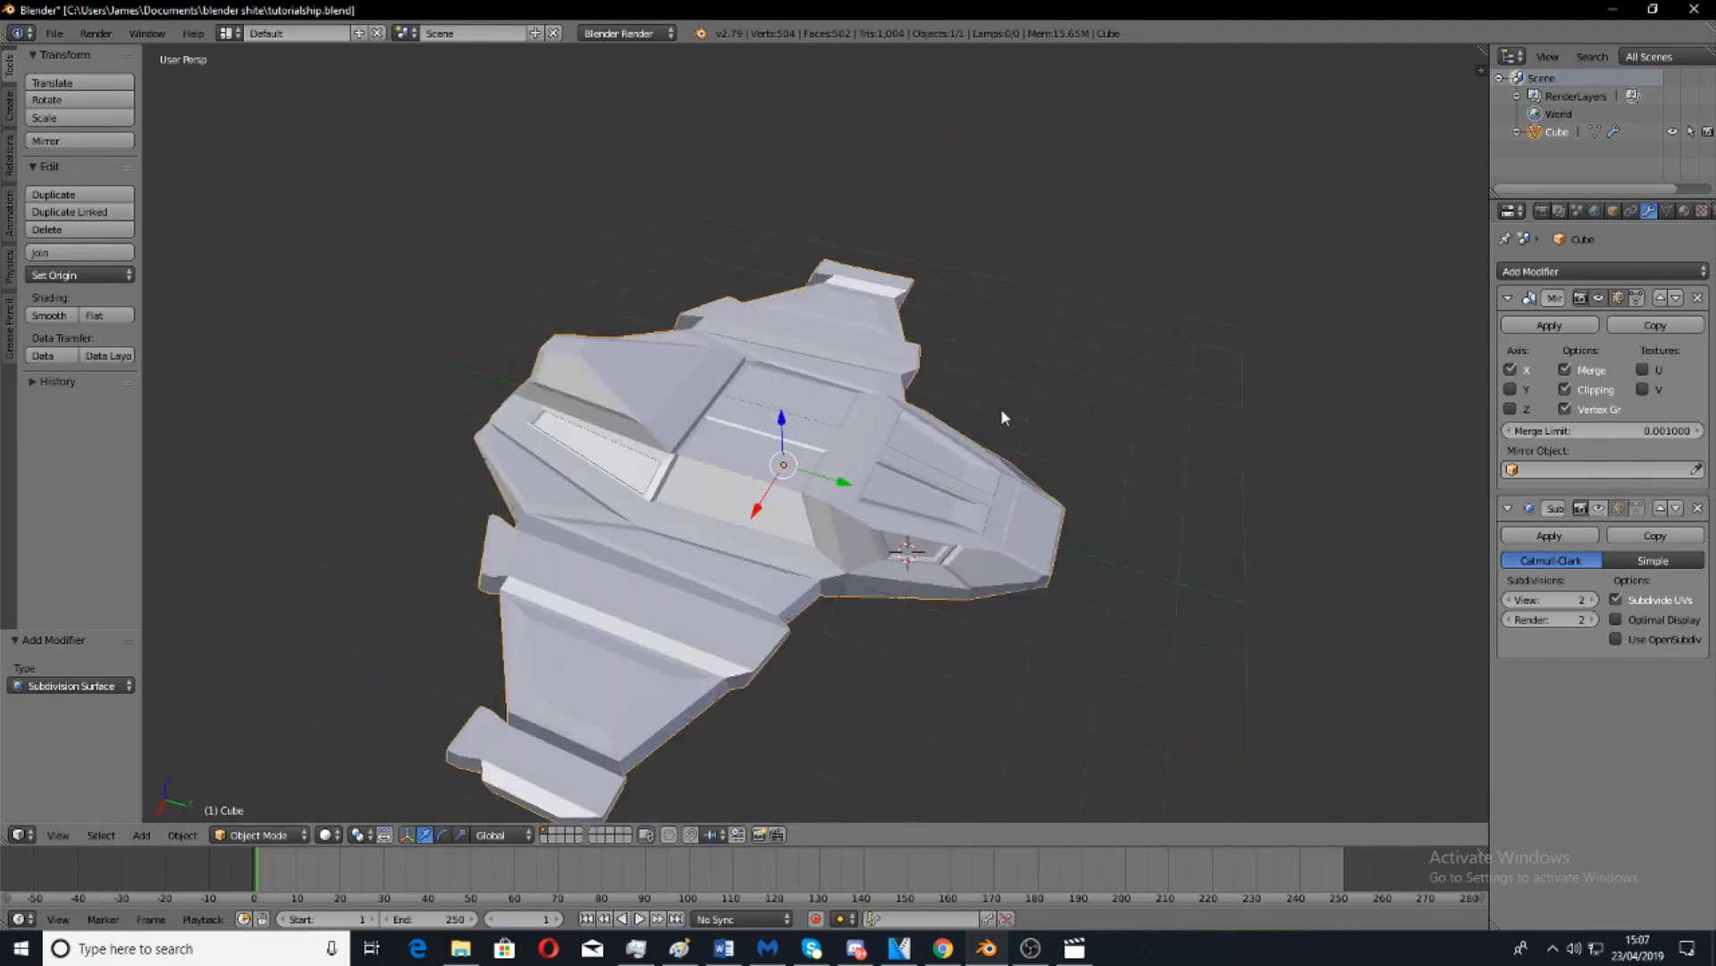
middle_click_drag(996, 413, 898, 429)
Examine the recessed upper nose panel and its surrounding edges in Edit Mode.
key("Tab")
right_click(795, 525)
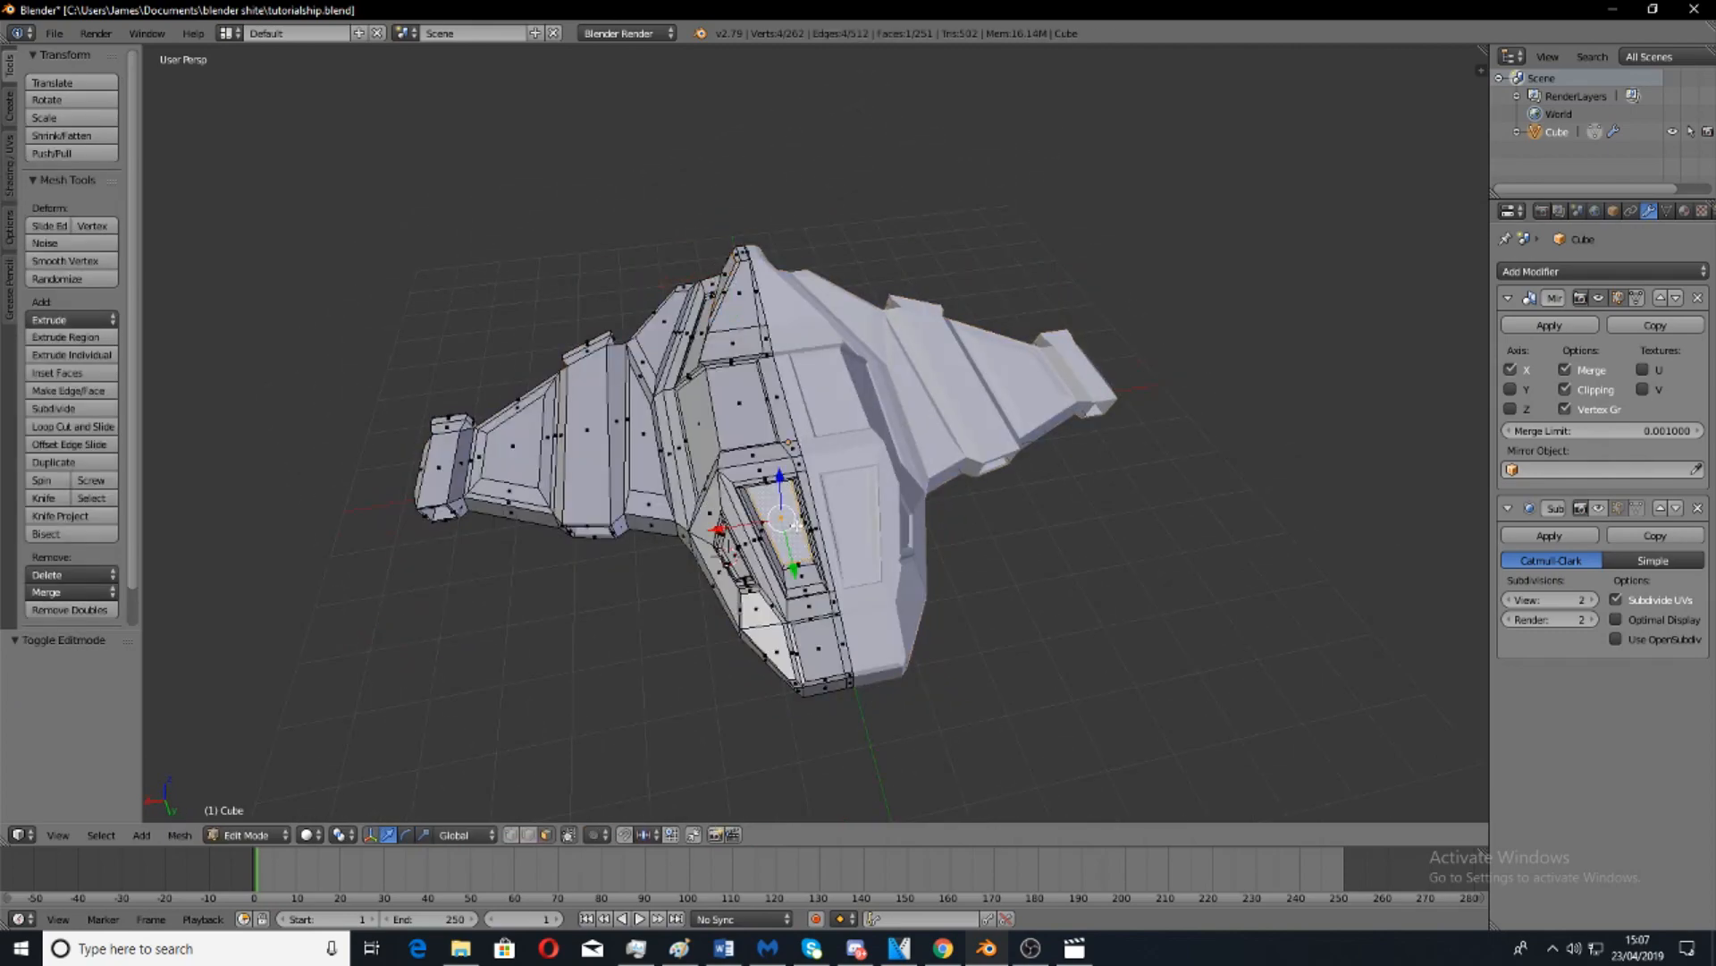
key("KP_Decimal")
scroll(1053, 536, "down", 2)
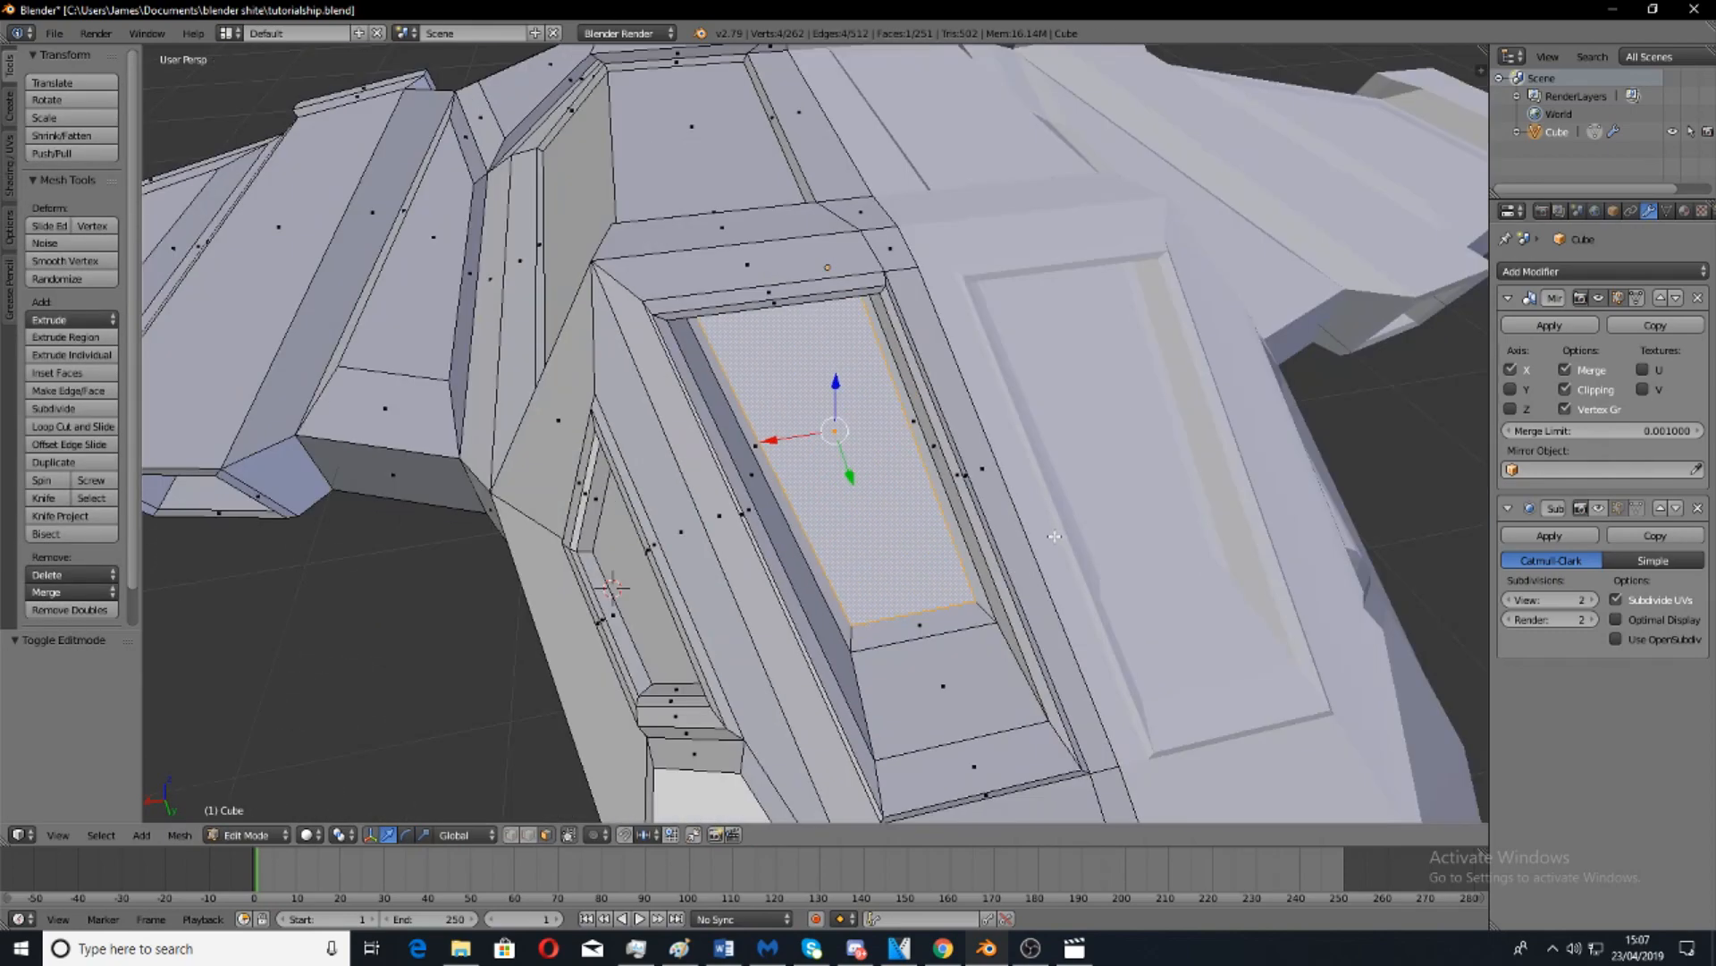
middle_click_drag(1052, 537, 1031, 488)
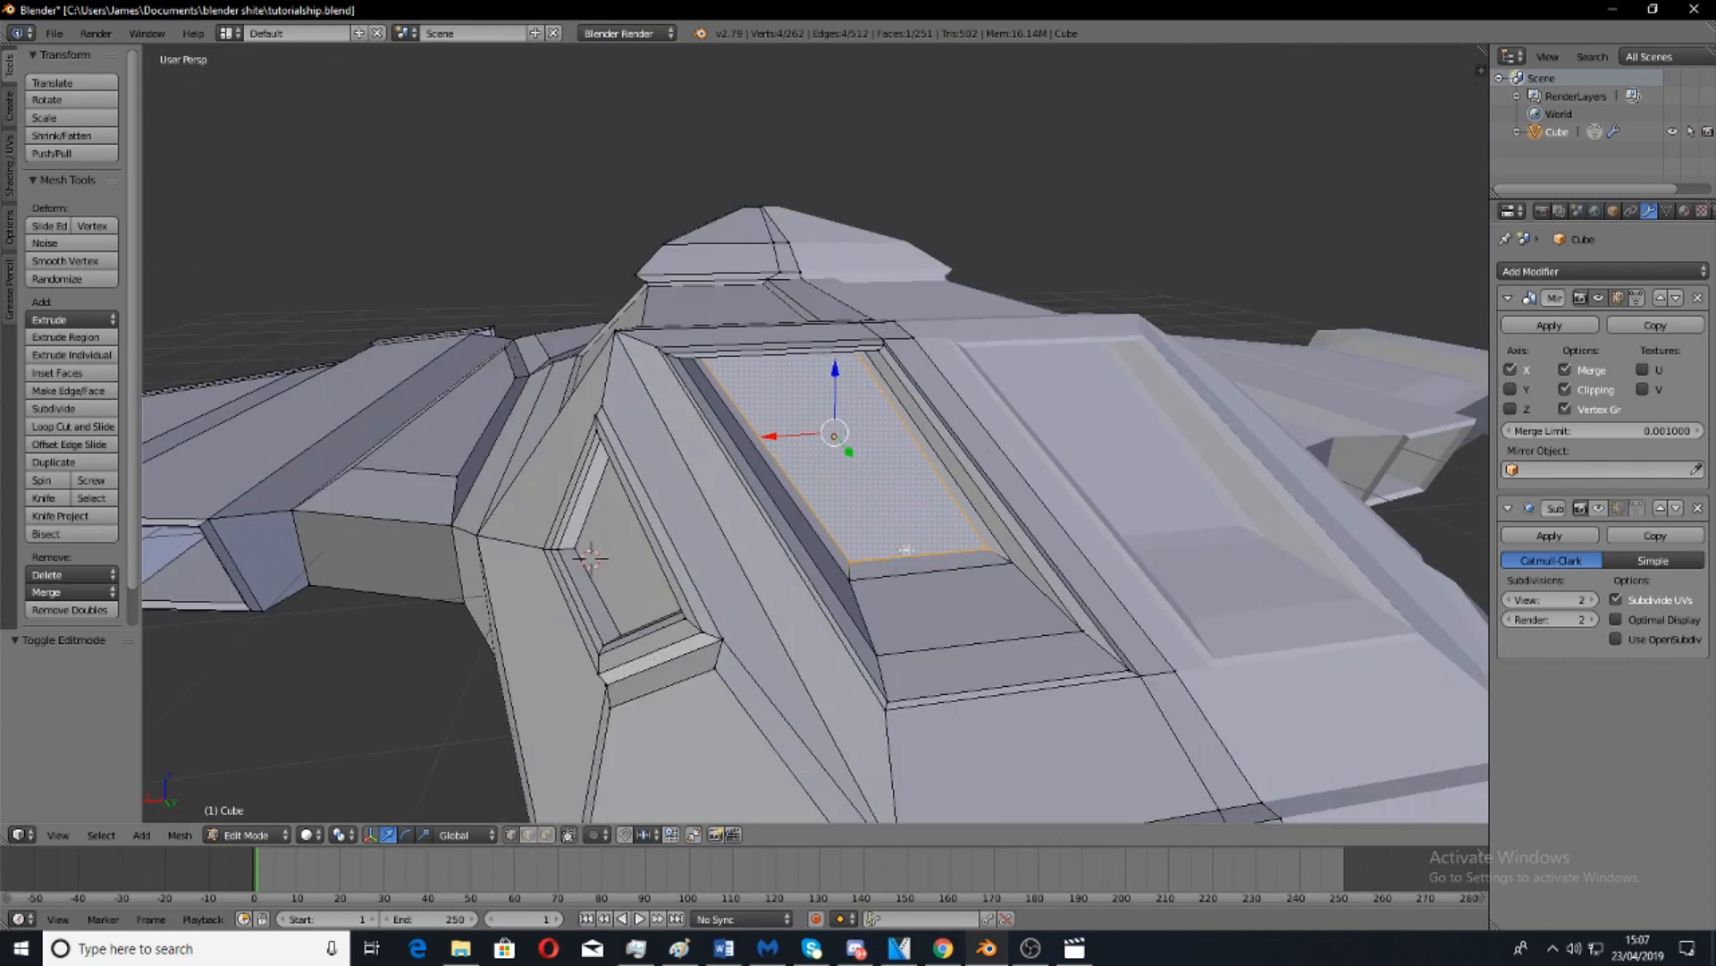
middle_click_drag(912, 550, 839, 571)
right_click(789, 574)
scroll(759, 644, "down", 2)
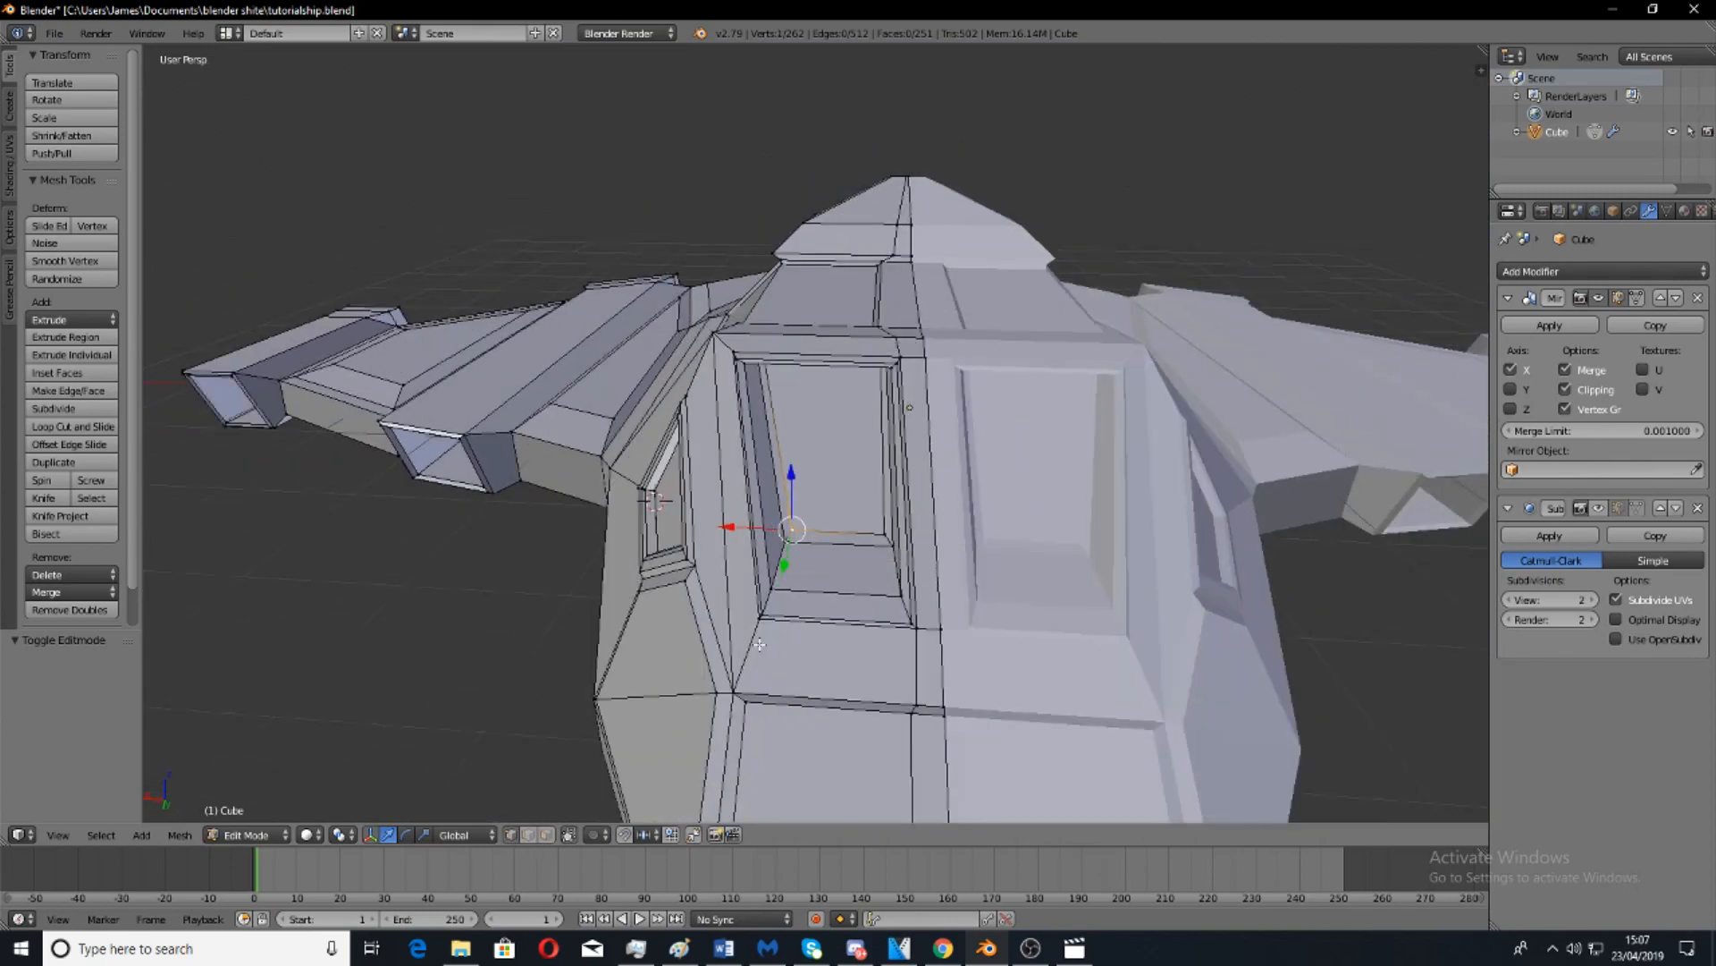
middle_click_drag(754, 631, 836, 648)
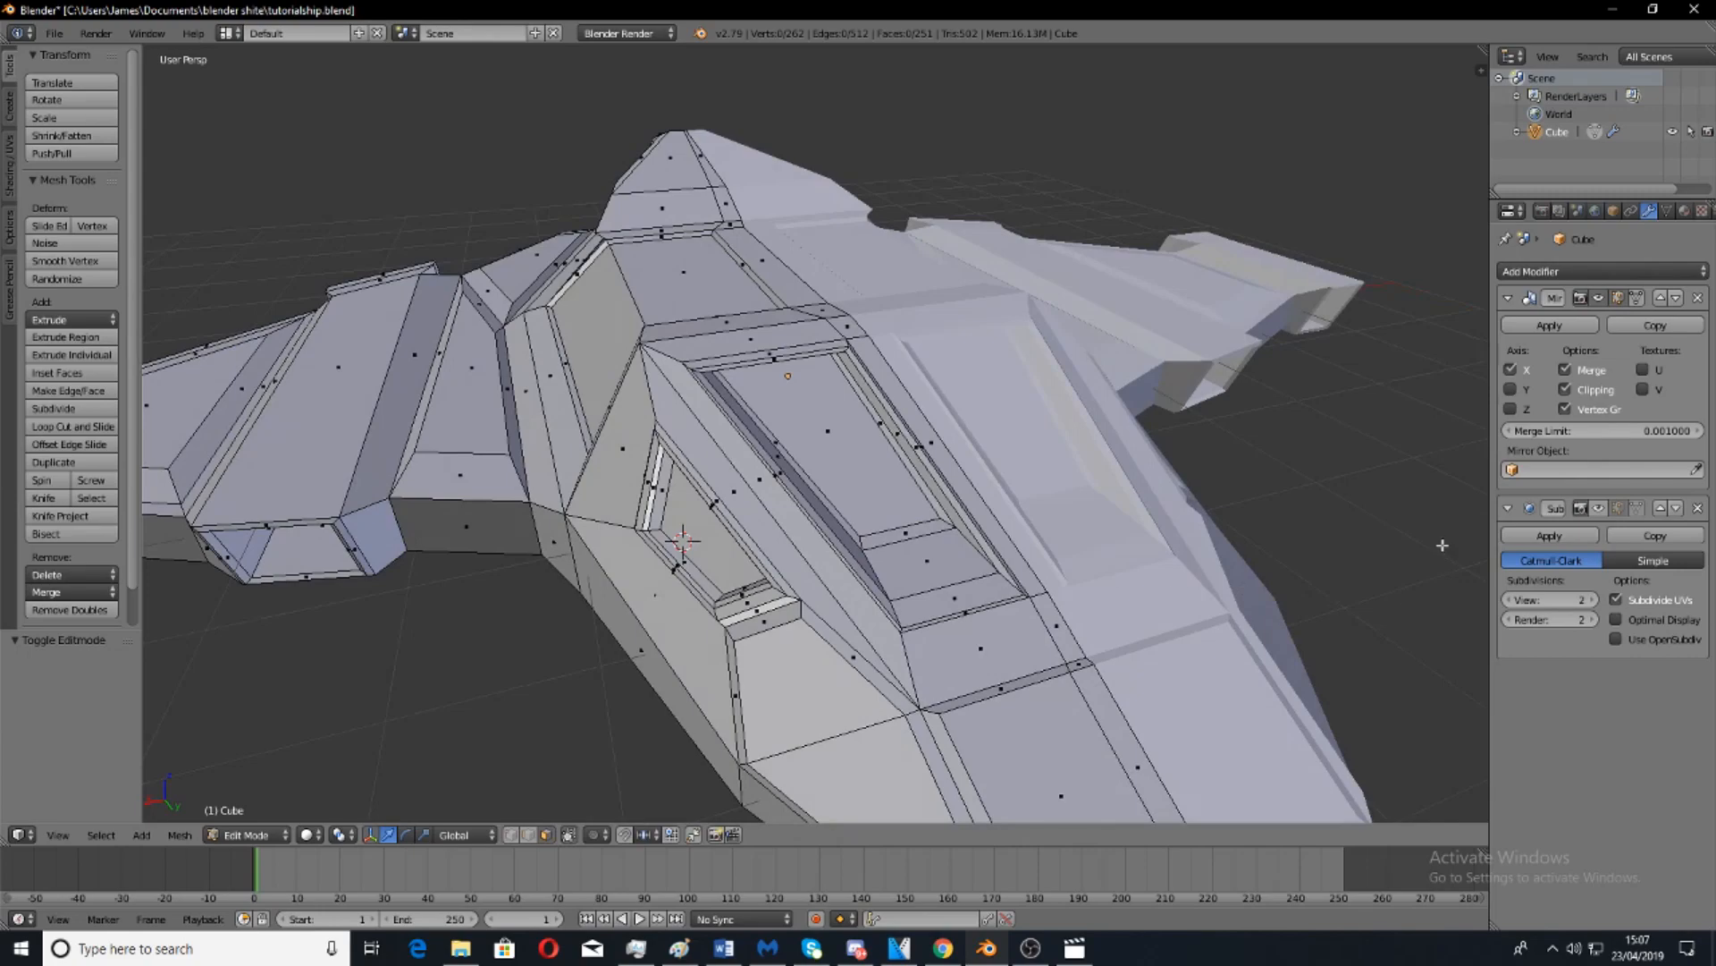
middle_click_drag(1148, 539, 988, 624)
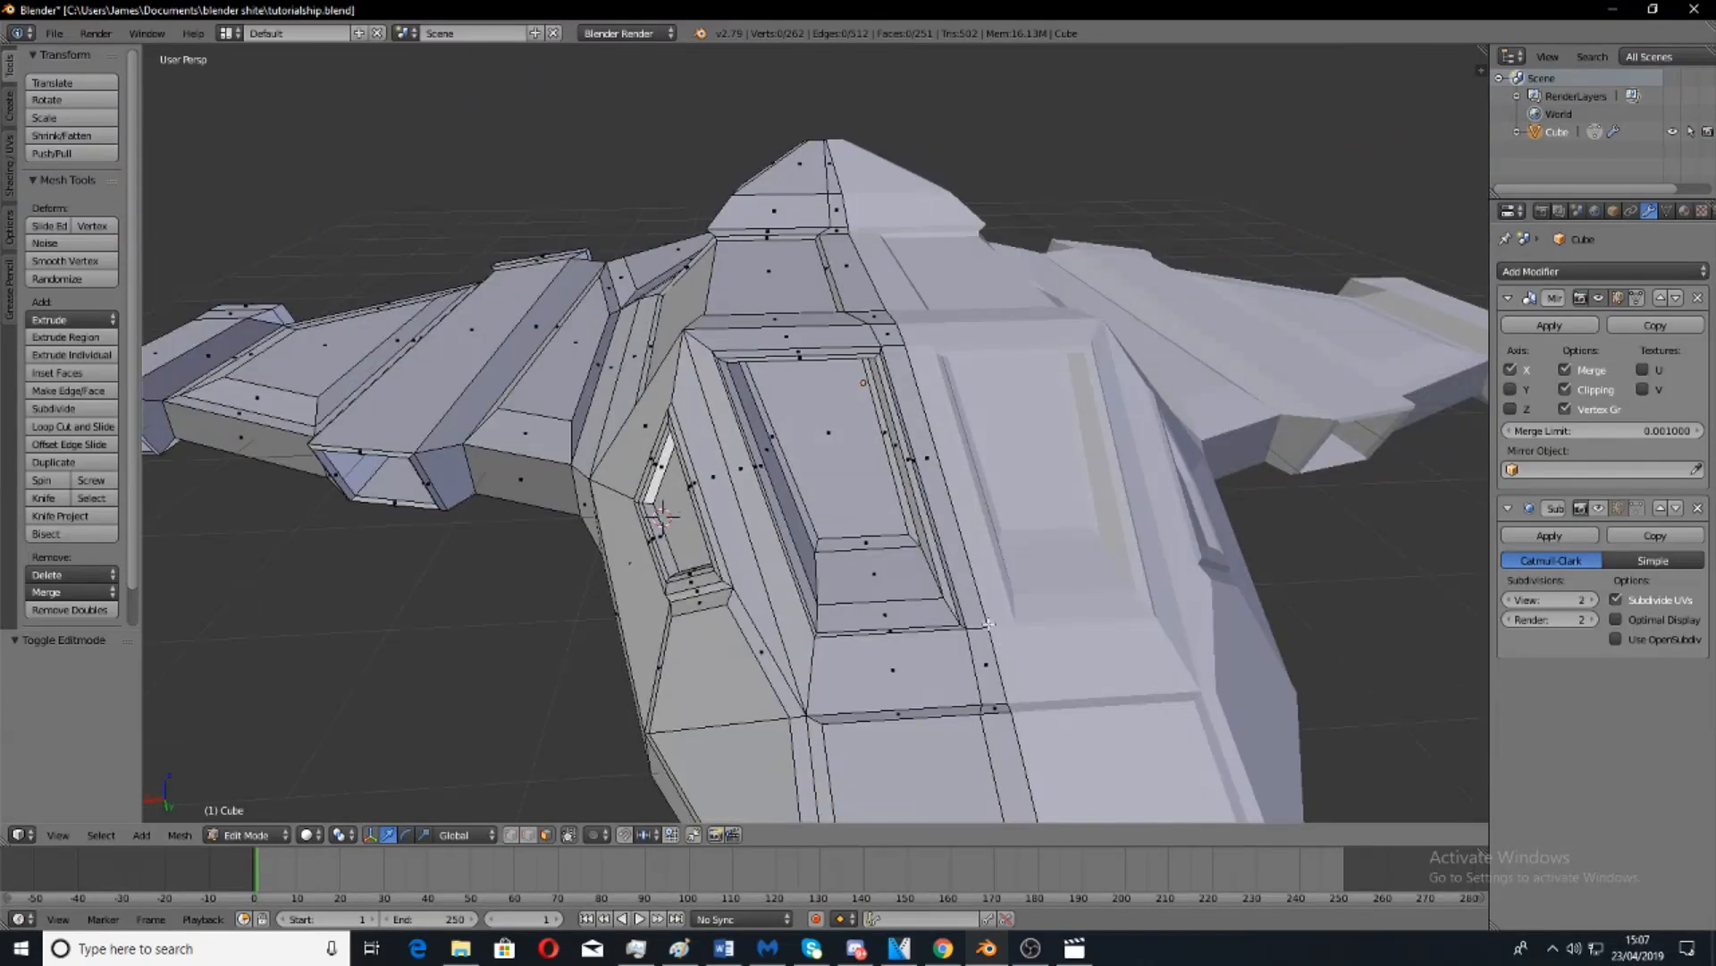
Select the floor face of the recessed upper nose panel and set its edges' mean crease to 1.00.
mouse_move(864, 492)
middle_mouse_down()
mouse_move(950, 443)
mouse_move(889, 492)
middle_mouse_up()
middle_click_drag(942, 567, 805, 461)
right_click(806, 461)
scroll(886, 487, "up", 4)
scroll(886, 494, "down", 2)
middle_click_drag(794, 497, 846, 453)
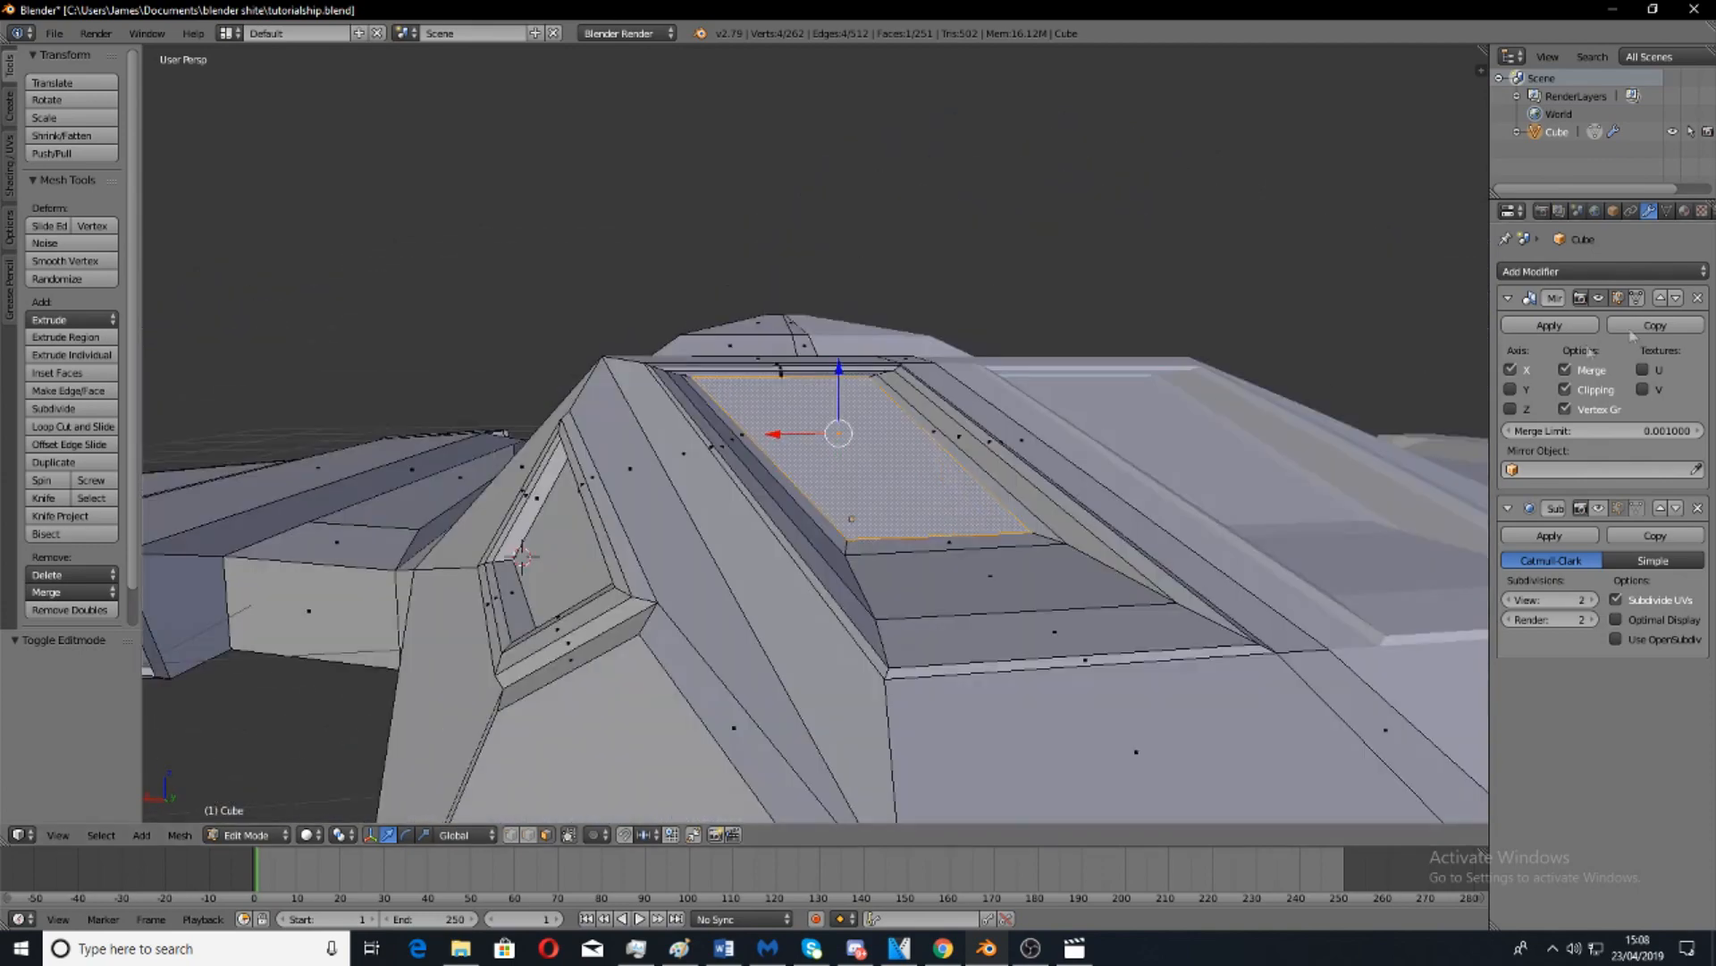
left_click(1481, 70)
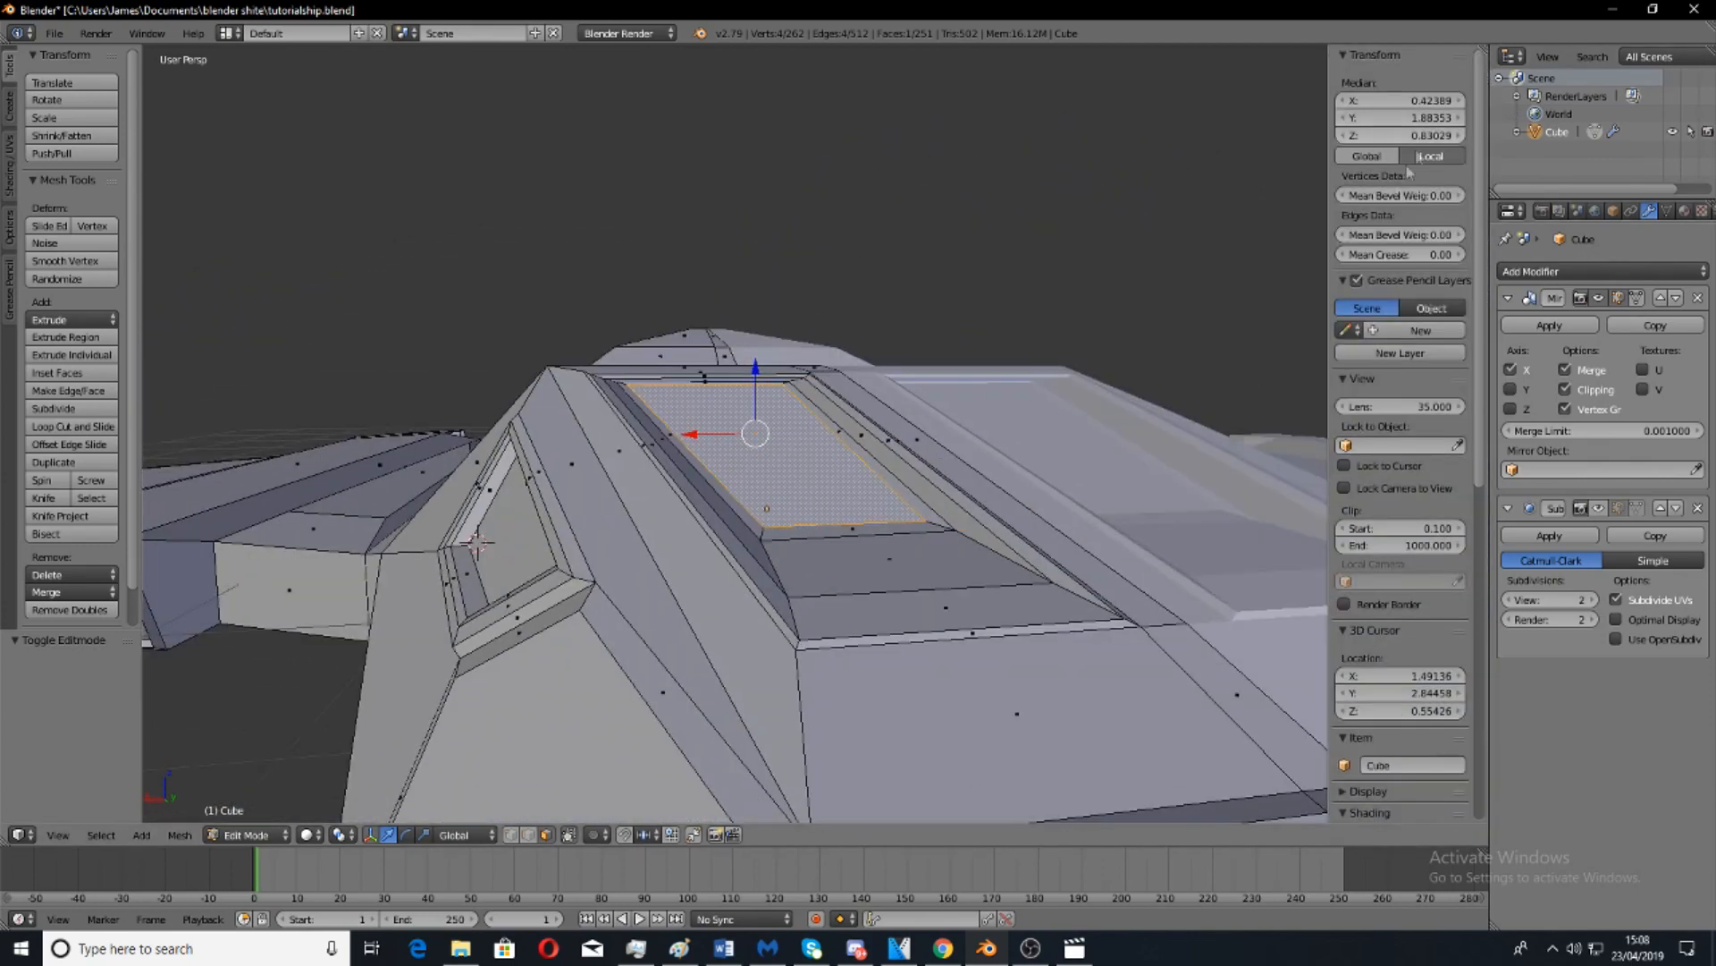
middle_click_drag(962, 379, 1286, 307)
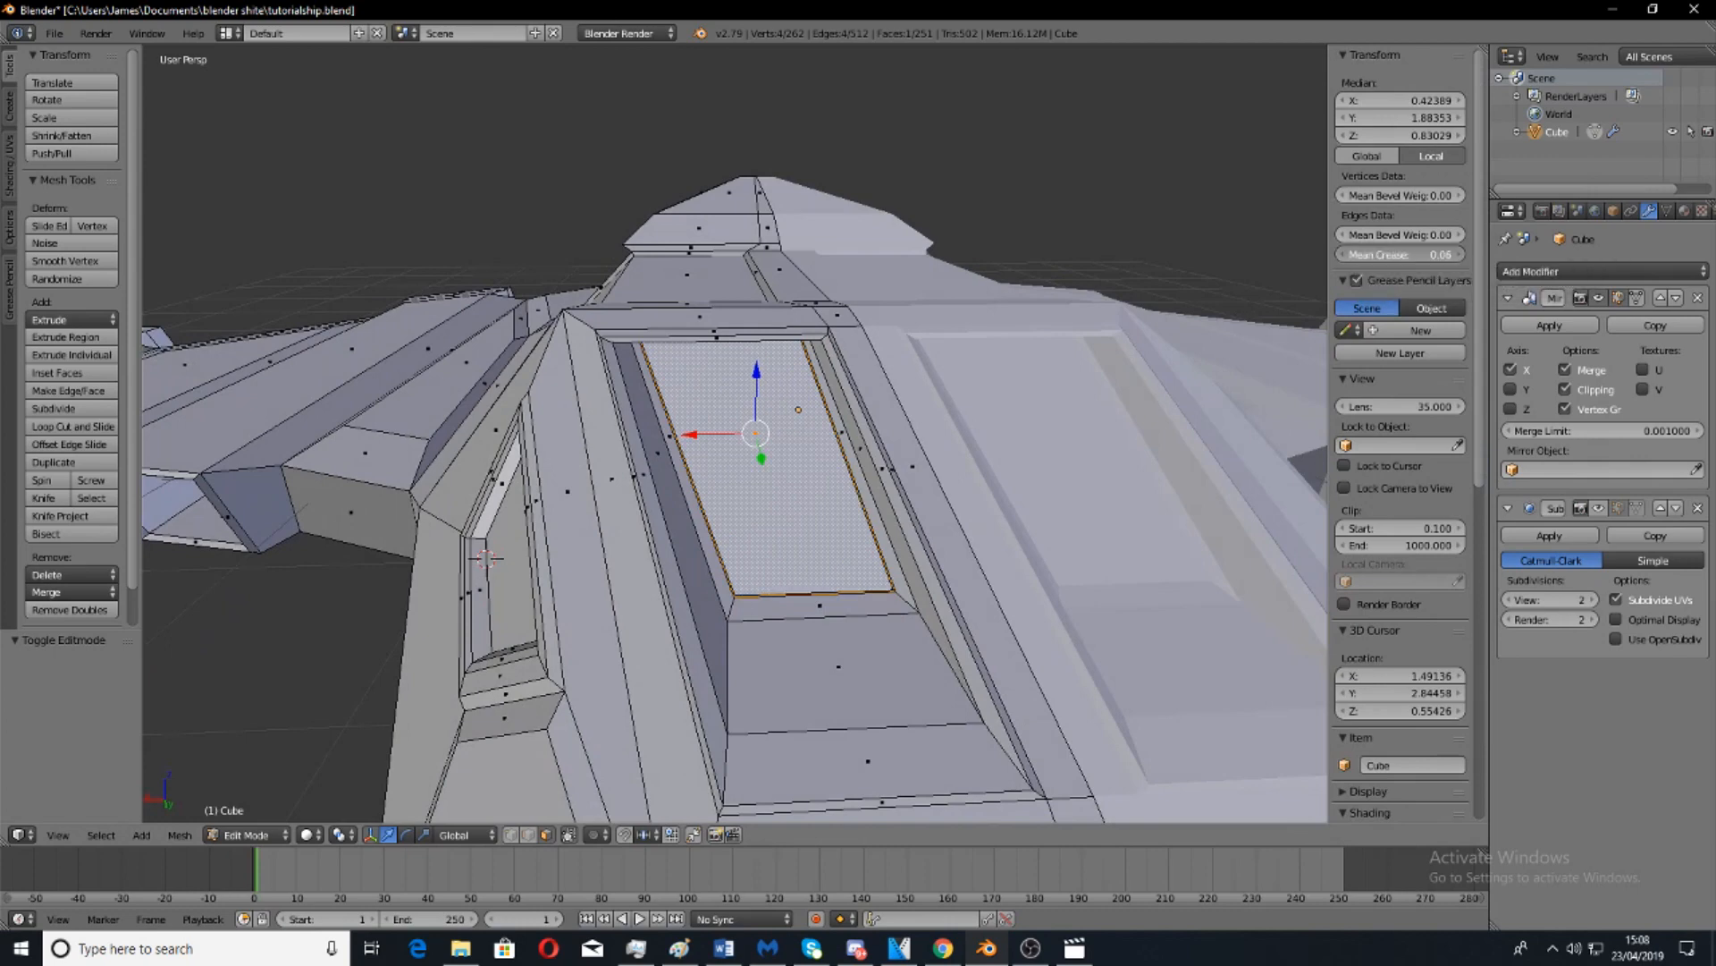
middle_click_drag(1194, 315, 1186, 474)
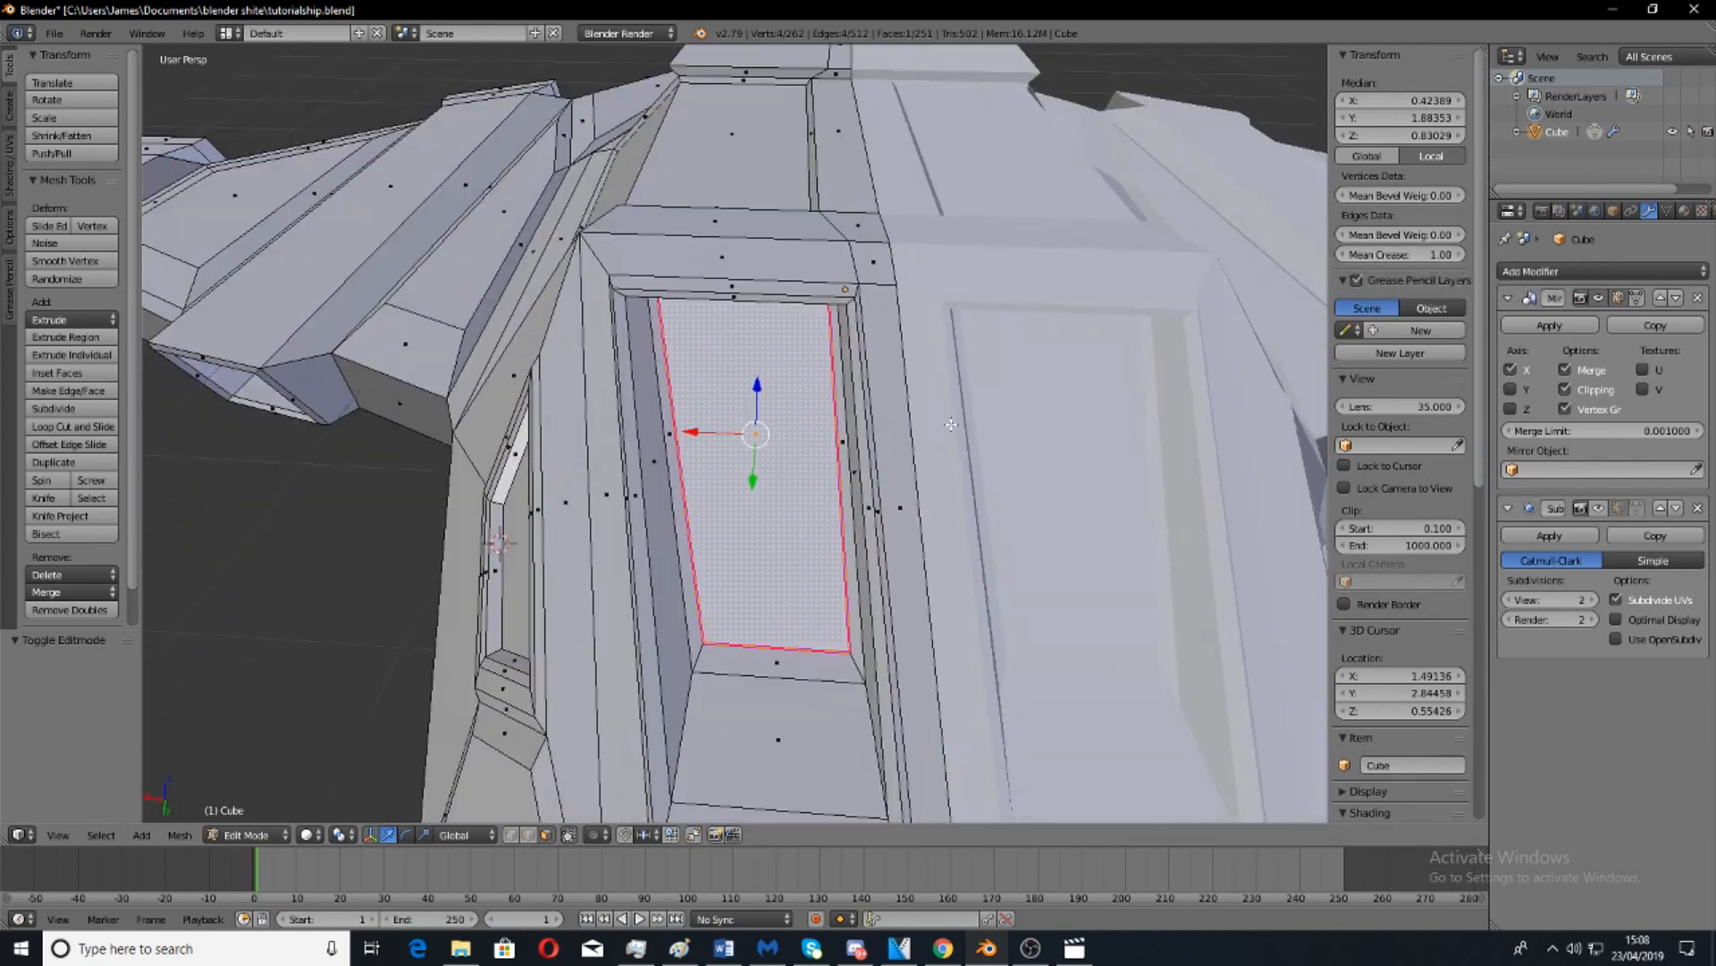
Preview the panel floor's crease with the subdivision display on, restore the mean crease to 1.00, and turn the display off.
key("Tab")
key("Tab")
scroll(864, 438, "down", 4)
middle_click_drag(887, 439, 888, 512)
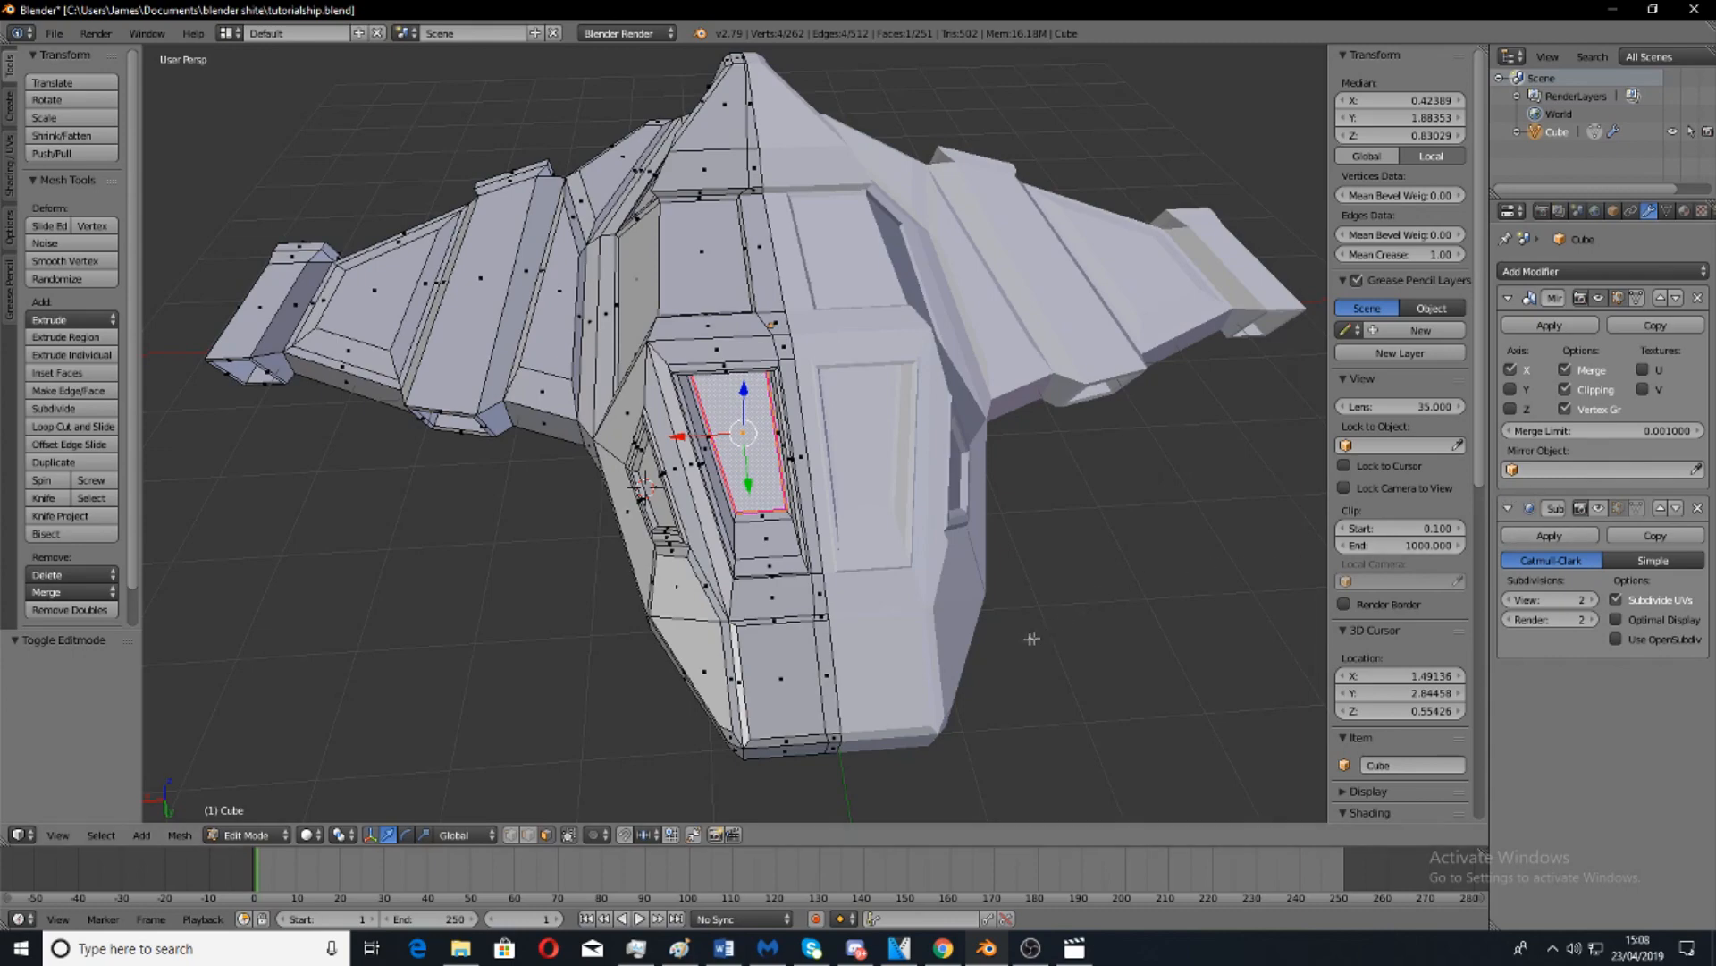
middle_click_drag(1198, 541, 1105, 371)
scroll(1126, 563, "up", 2)
left_click(1599, 508)
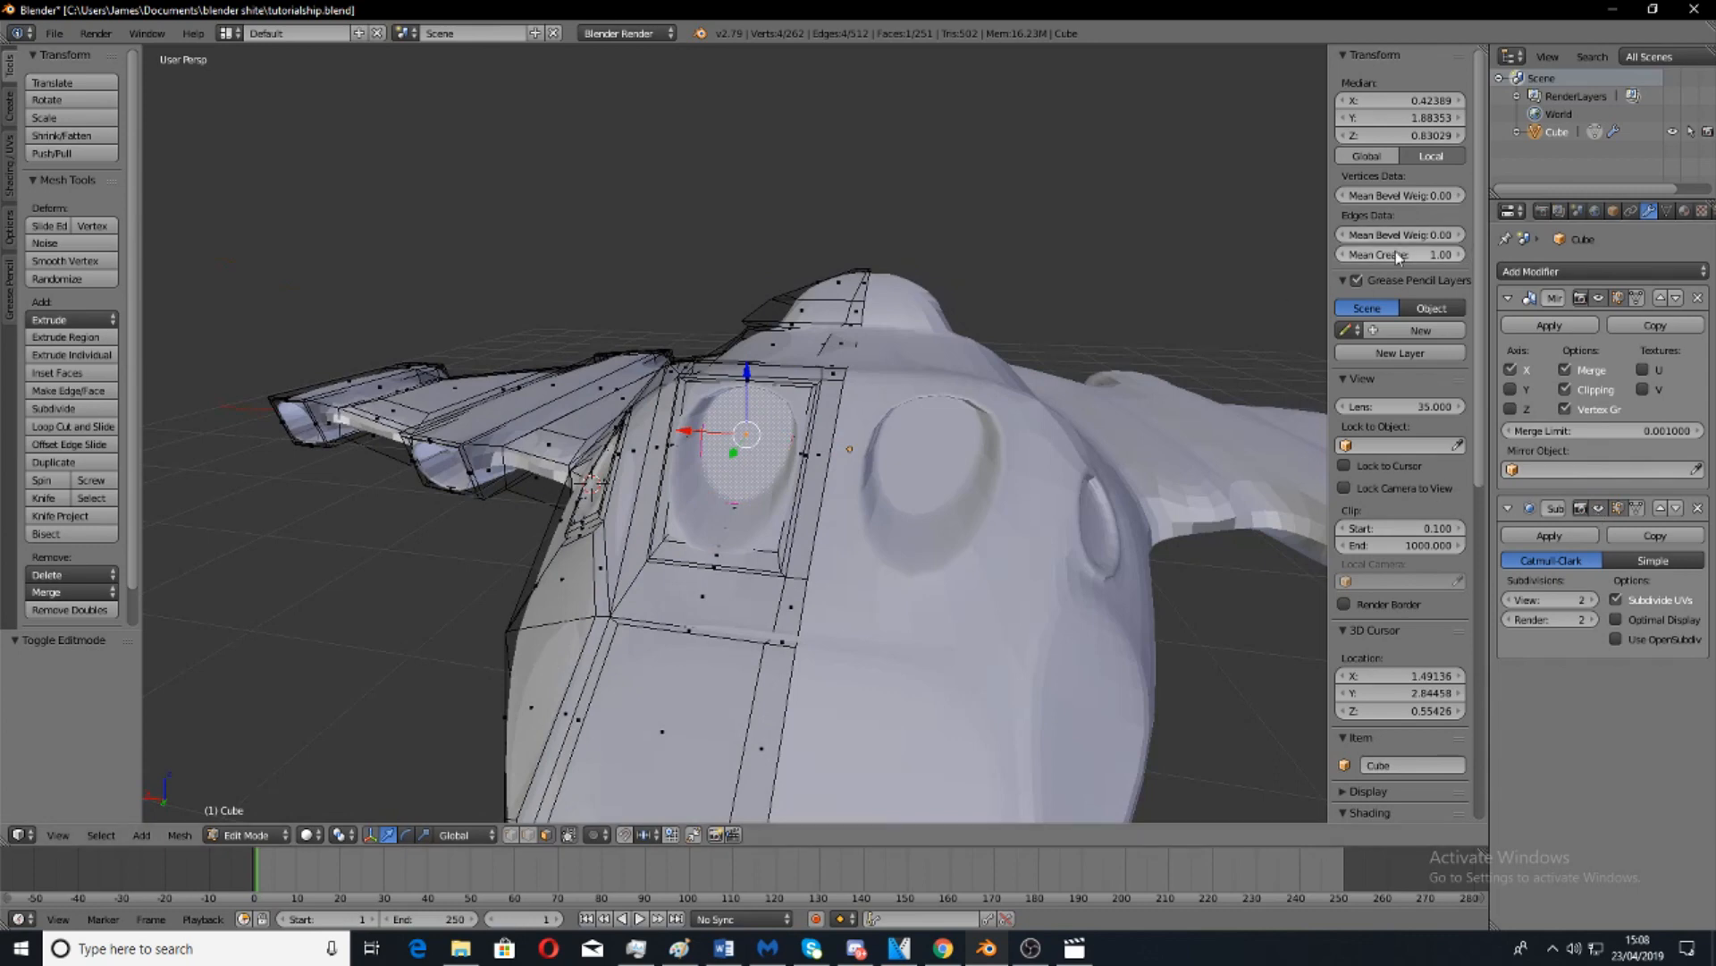
key("KP_Decimal")
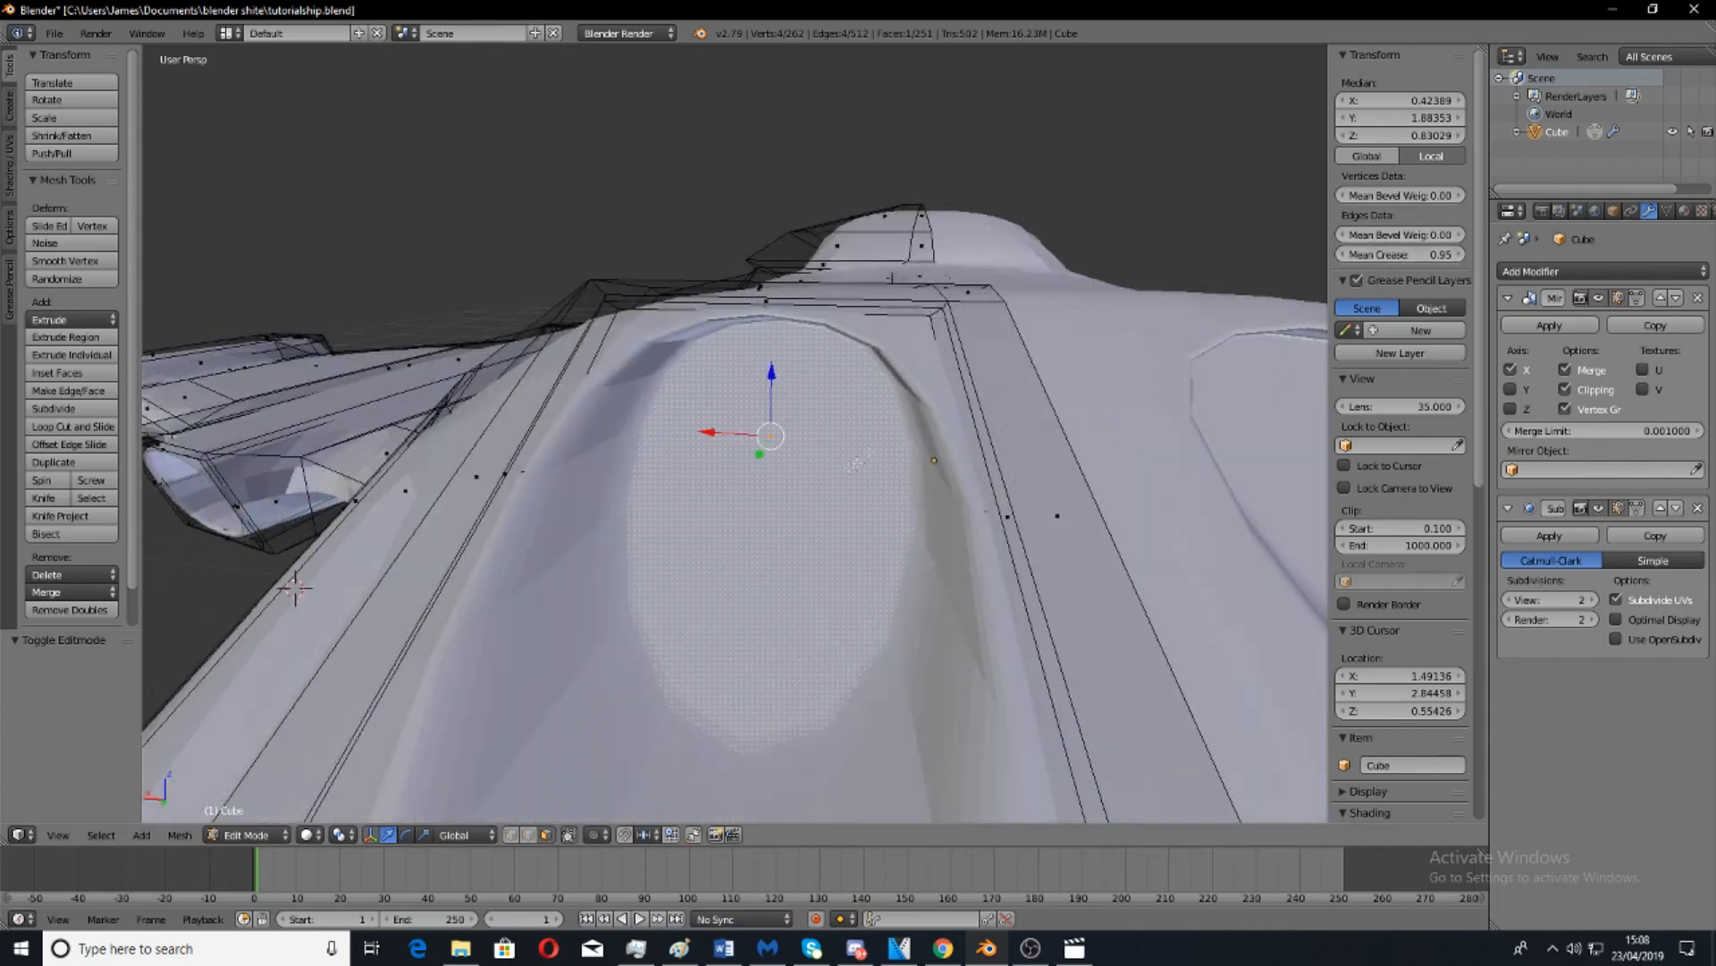
left_click_drag(1399, 254, 1434, 254)
left_click(1599, 509)
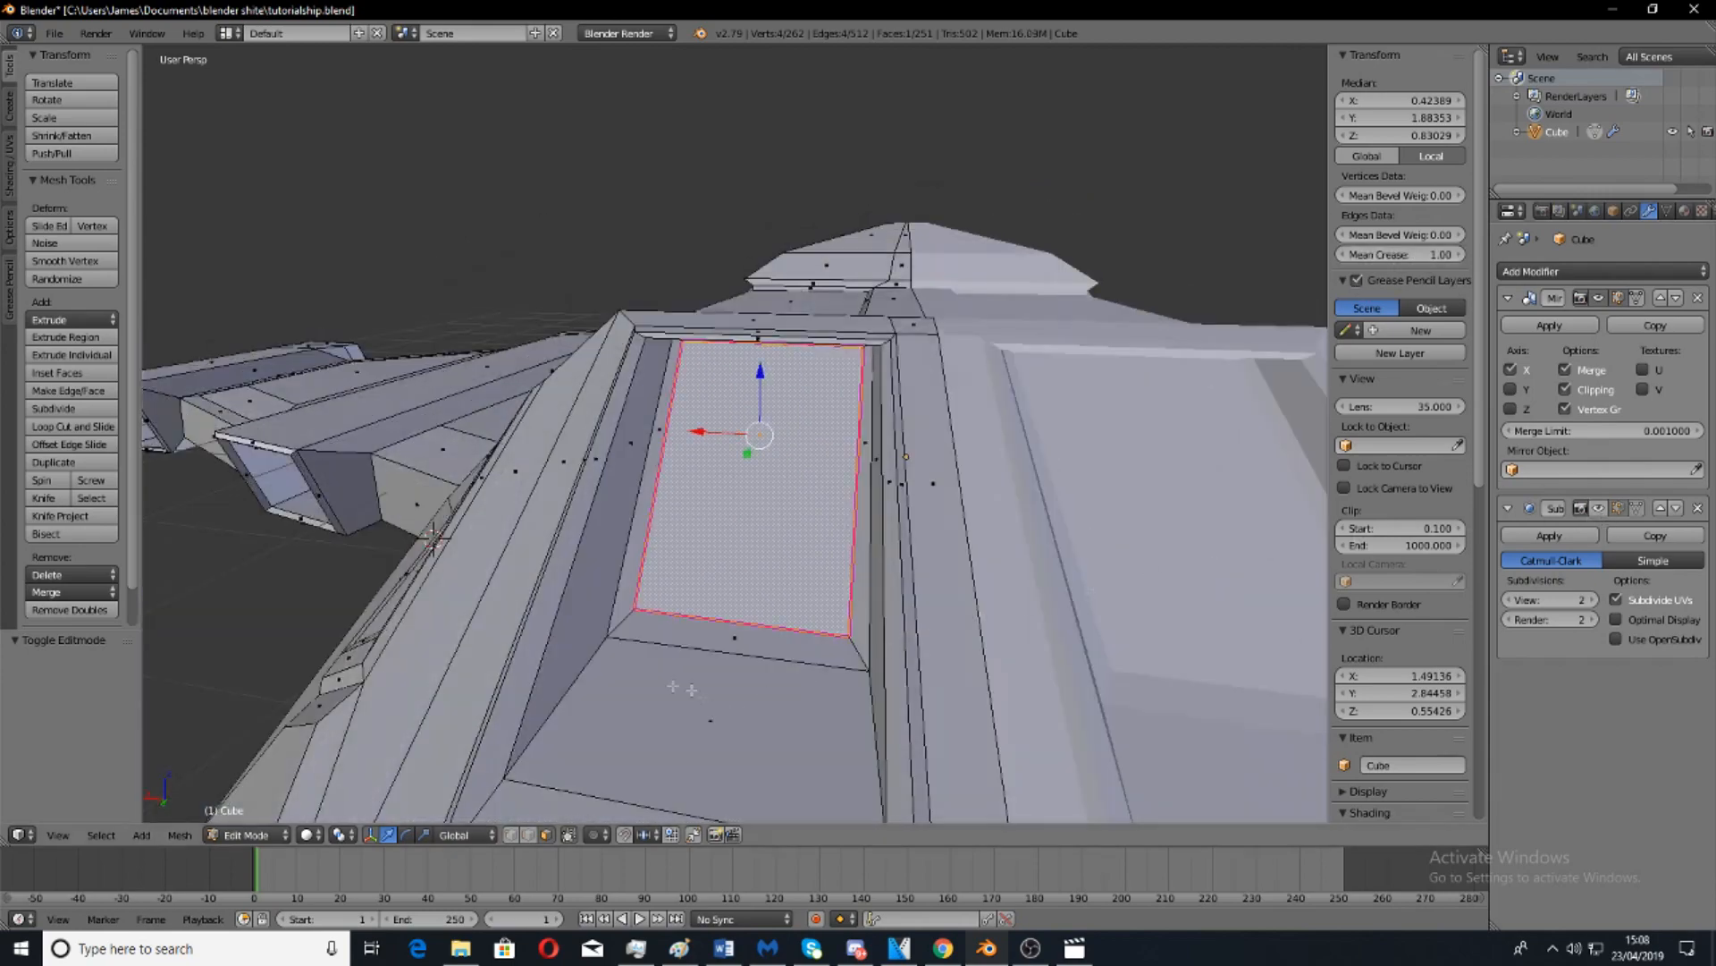
Select the outer rim edge loop of the recessed upper nose panel and set its mean crease to 1.00.
middle_click_drag(572, 697, 721, 577)
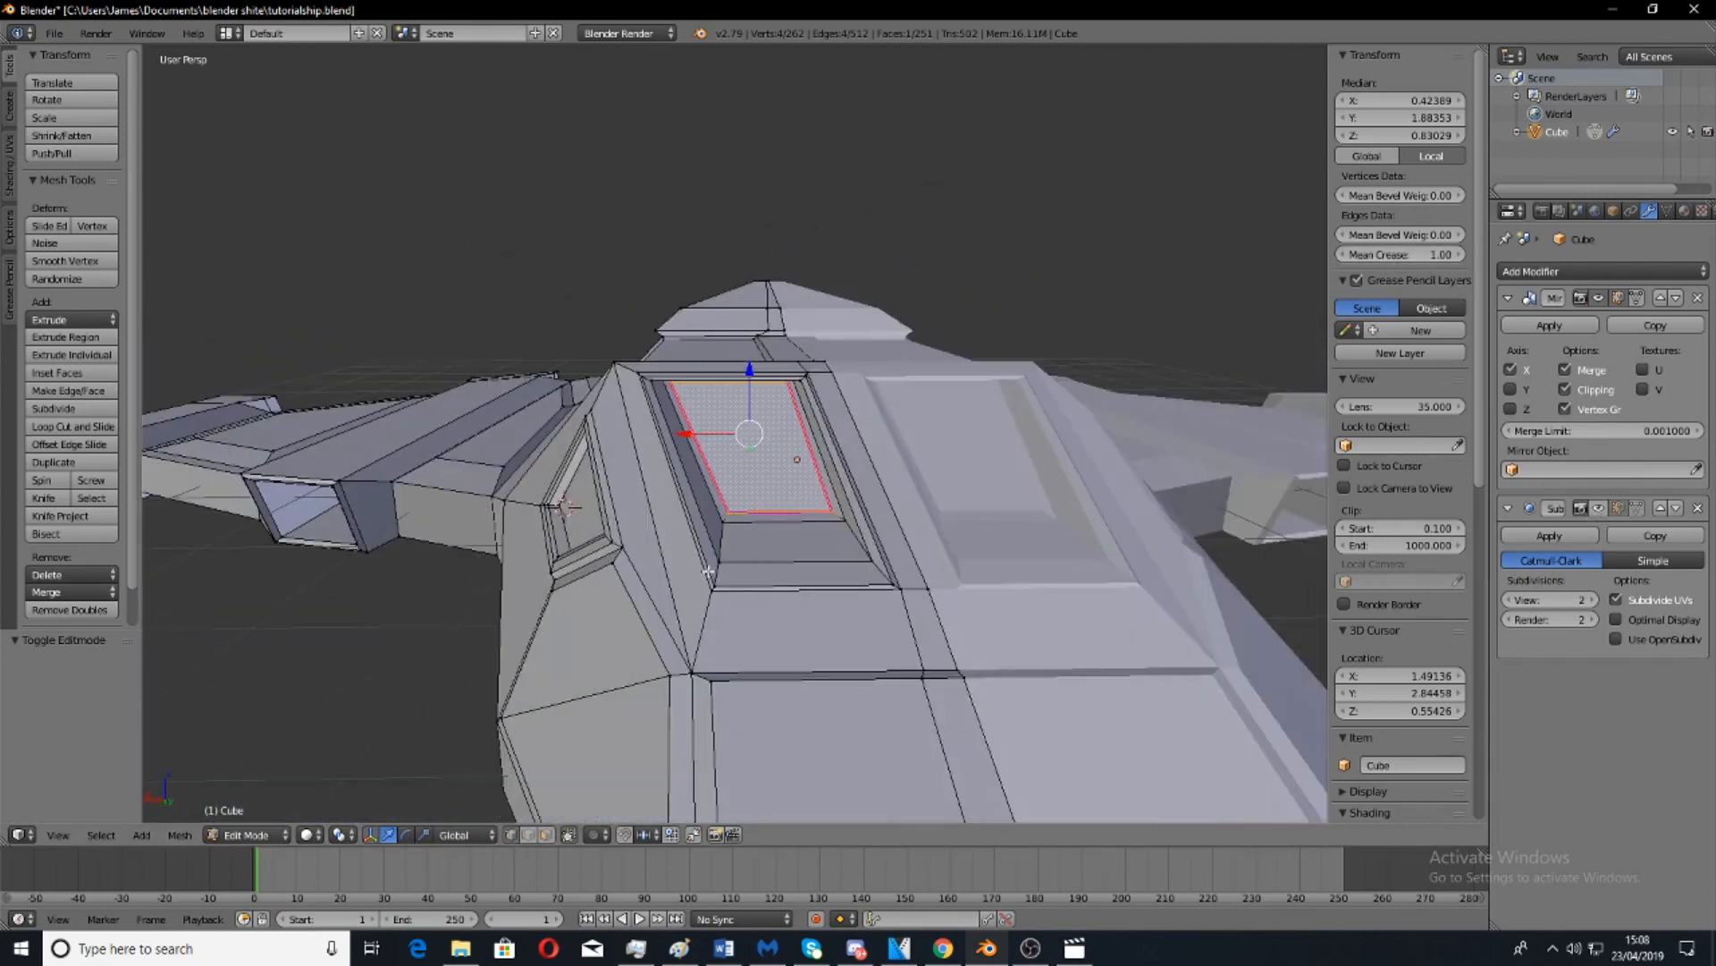
right_click(709, 571, "alt")
right_click(706, 571, "alt")
middle_click_drag(950, 548, 922, 584)
scroll(923, 585, "up", 1)
key("ctrl+e")
left_click_drag(1353, 259, 1431, 259)
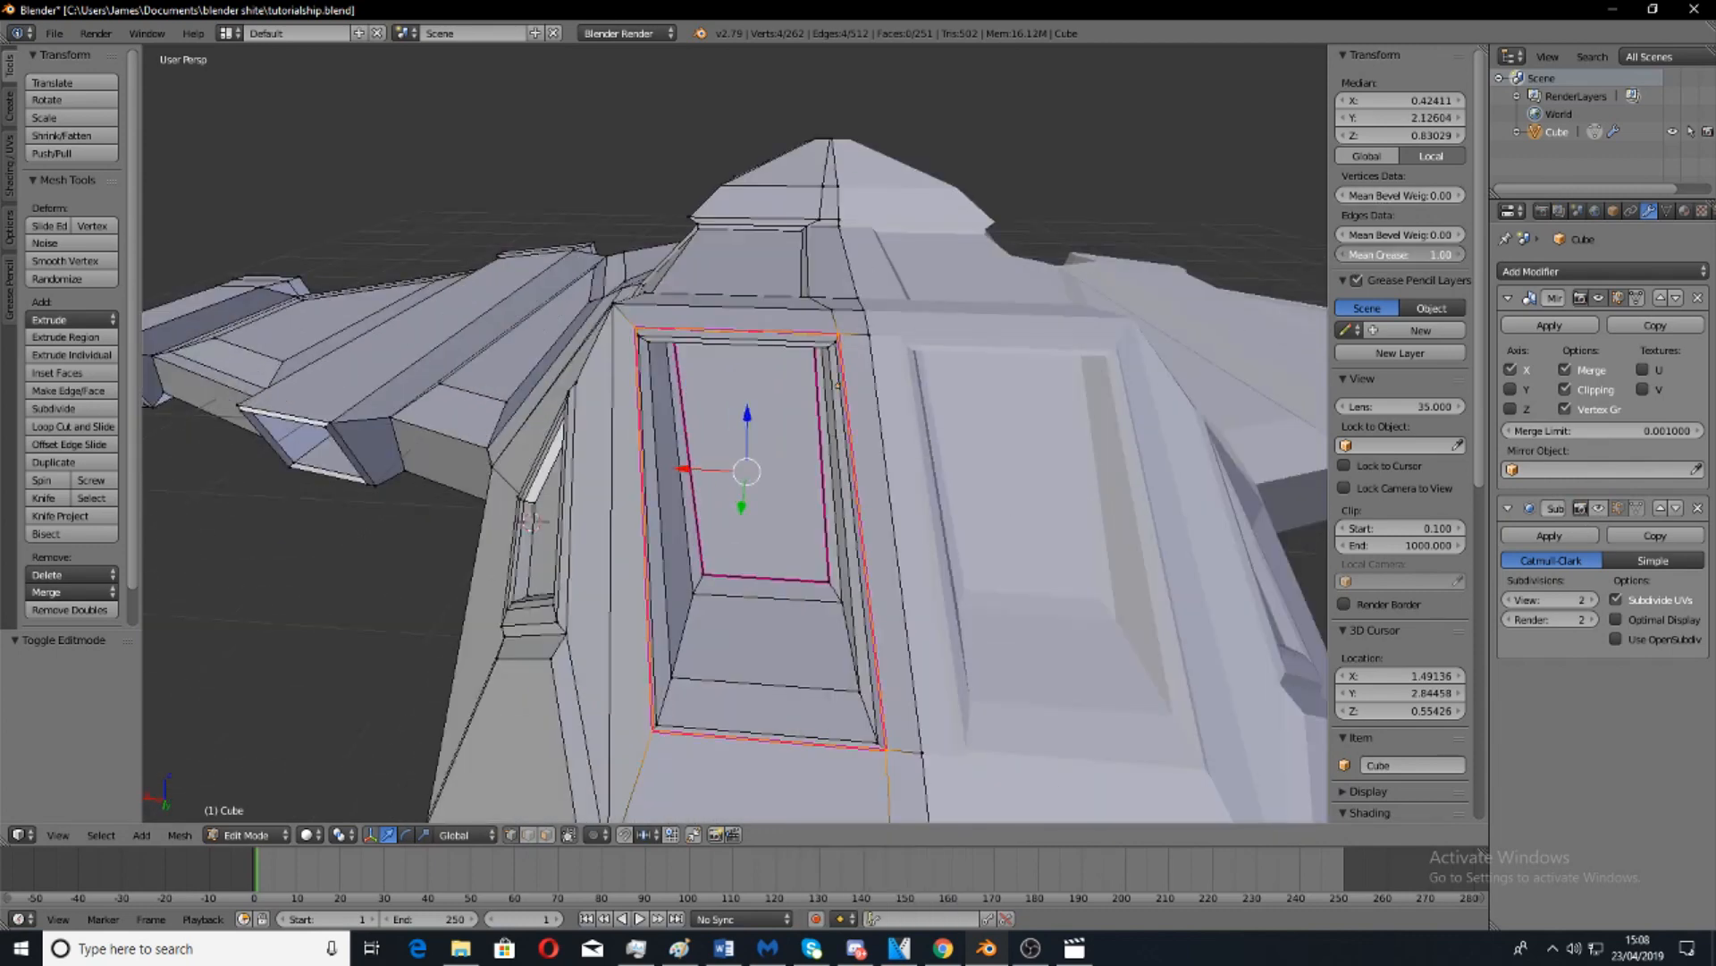
Crease the two forward corner edge paths joining the upper nose panel's recessed floor to its outer rim.
right_click(713, 561)
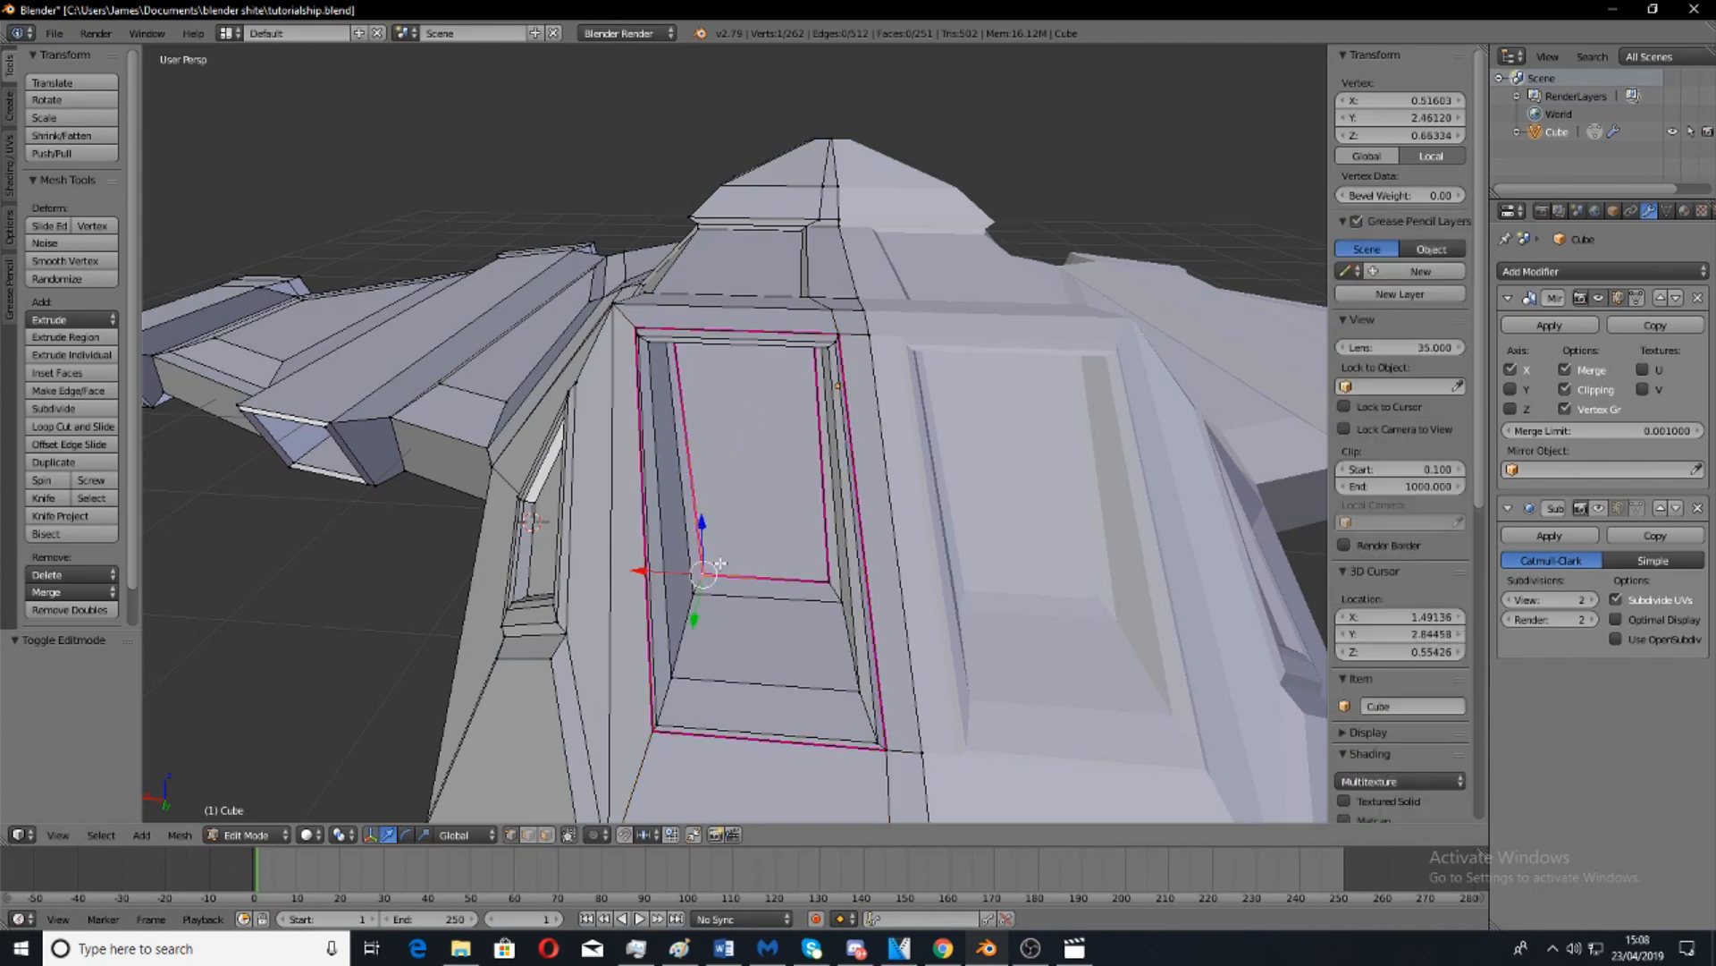
right_click(647, 738, "ctrl")
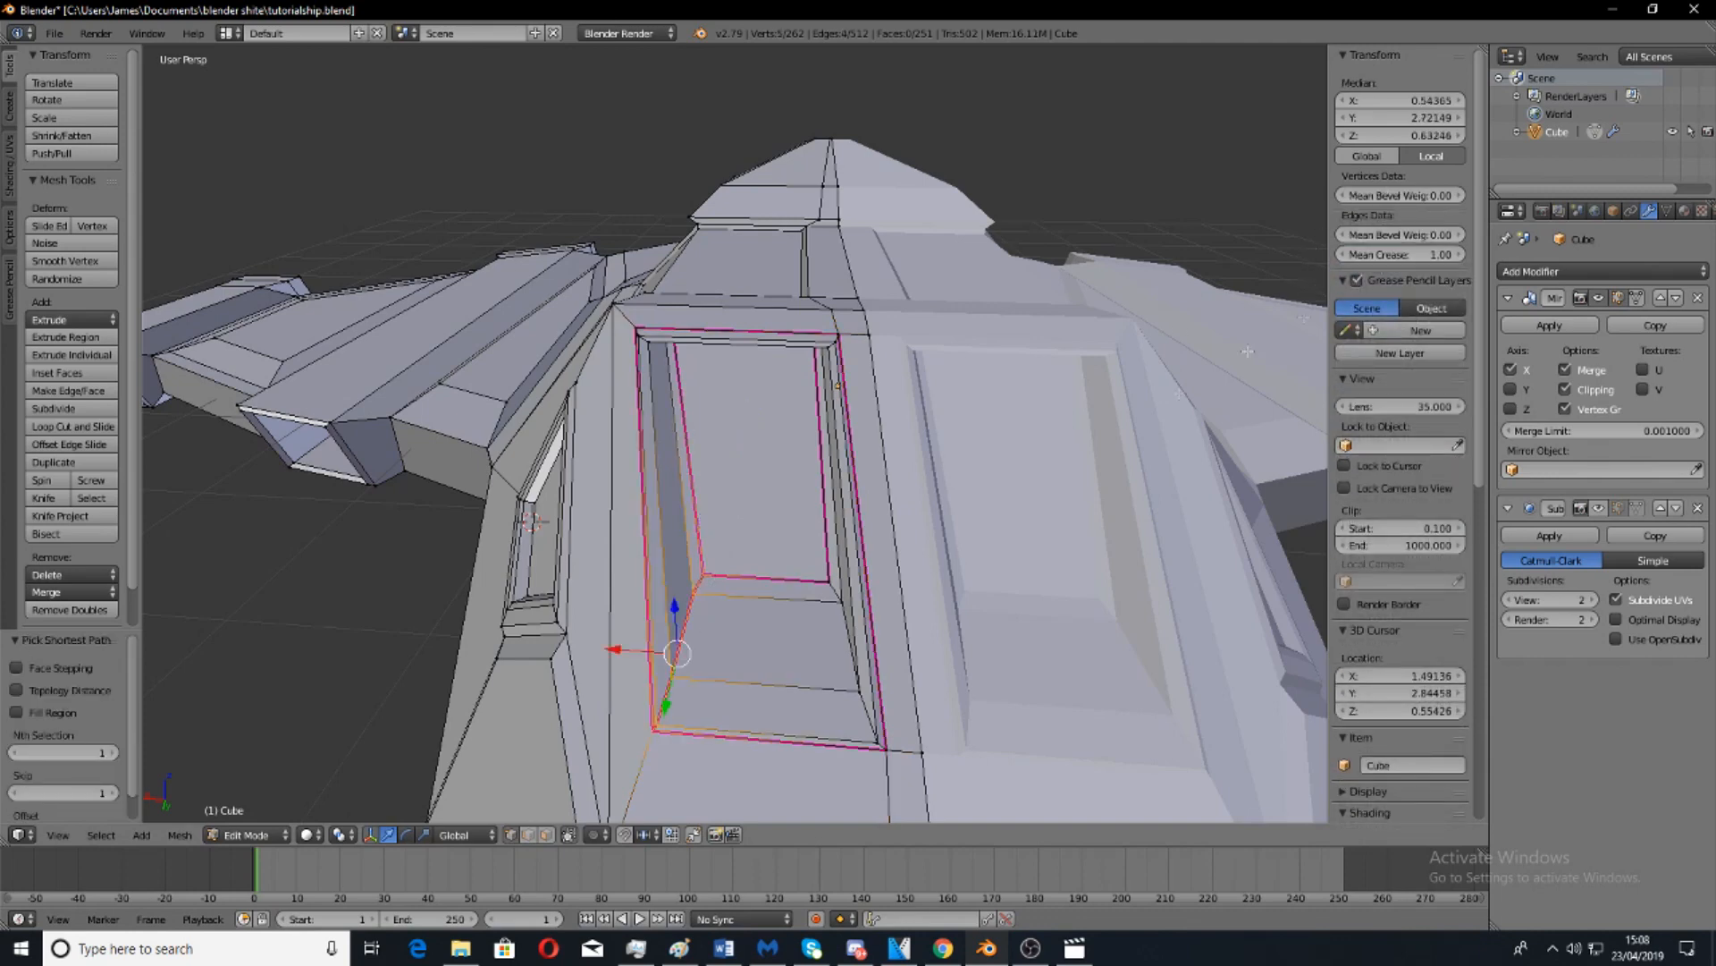
right_click(828, 585)
right_click(883, 747, "ctrl")
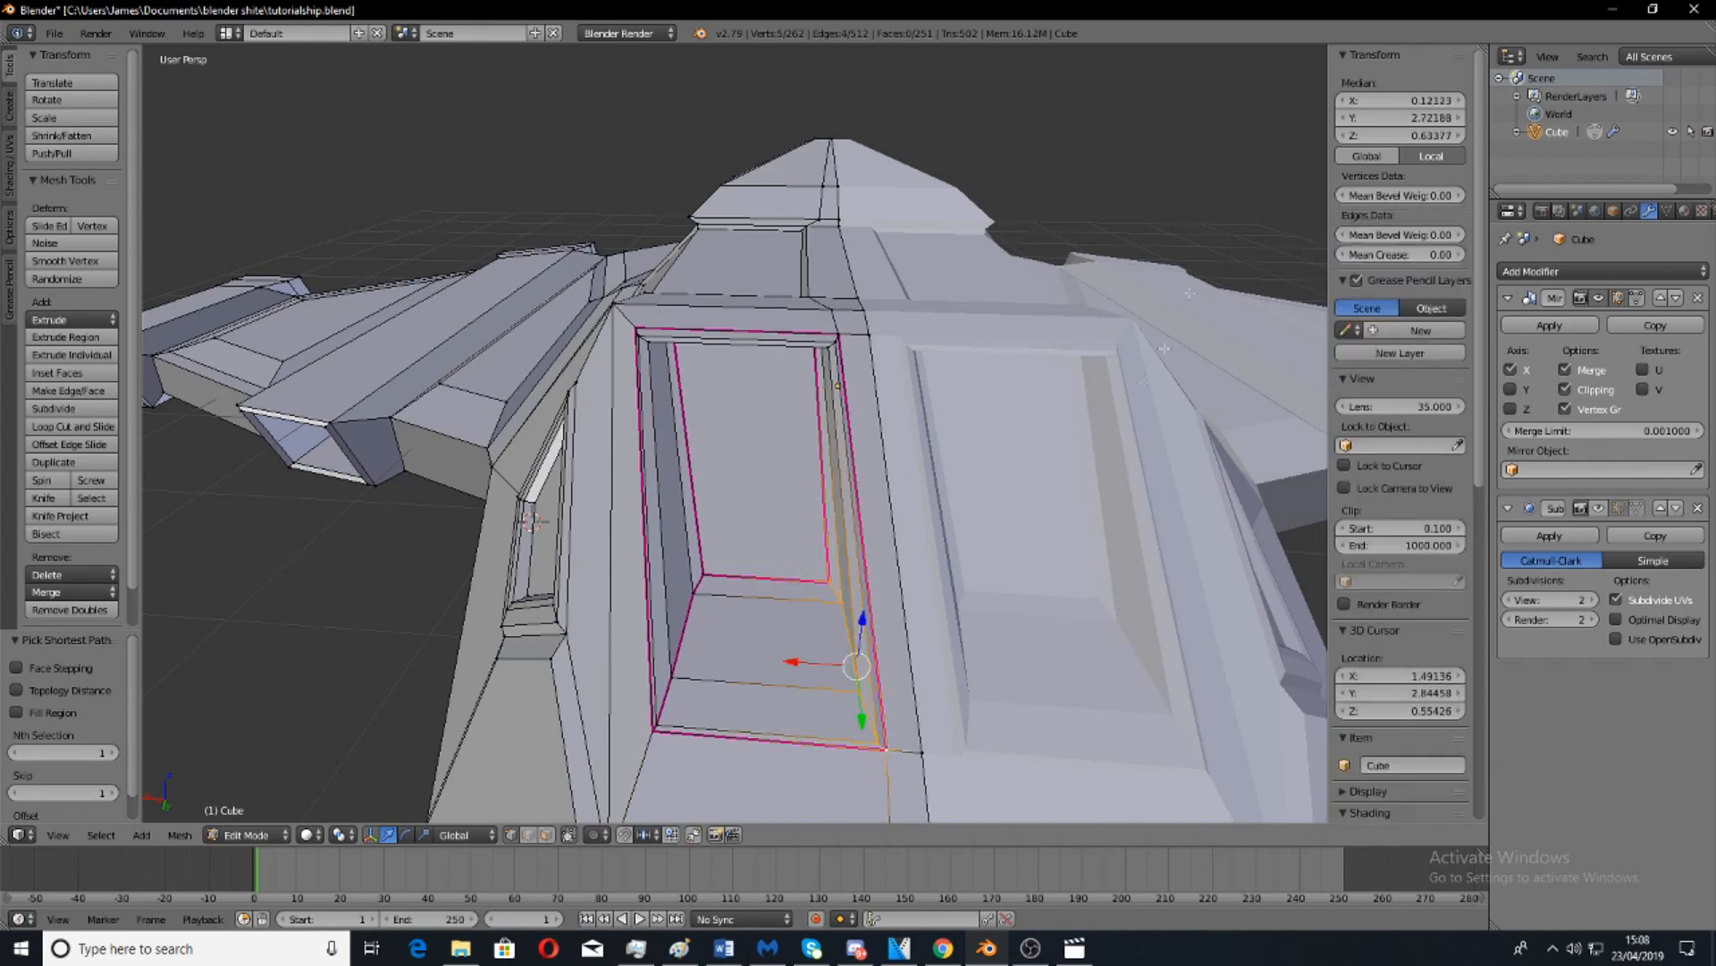
Crease the two rear corner edge paths joining the upper nose panel's recessed floor to its outer rim.
middle_click_drag(827, 281, 796, 239)
right_click(675, 387)
right_click(638, 367, "ctrl")
middle_click_drag(780, 370, 715, 341)
scroll(757, 375, "up", 2)
right_click(694, 406)
middle_click_drag(713, 408, 766, 467)
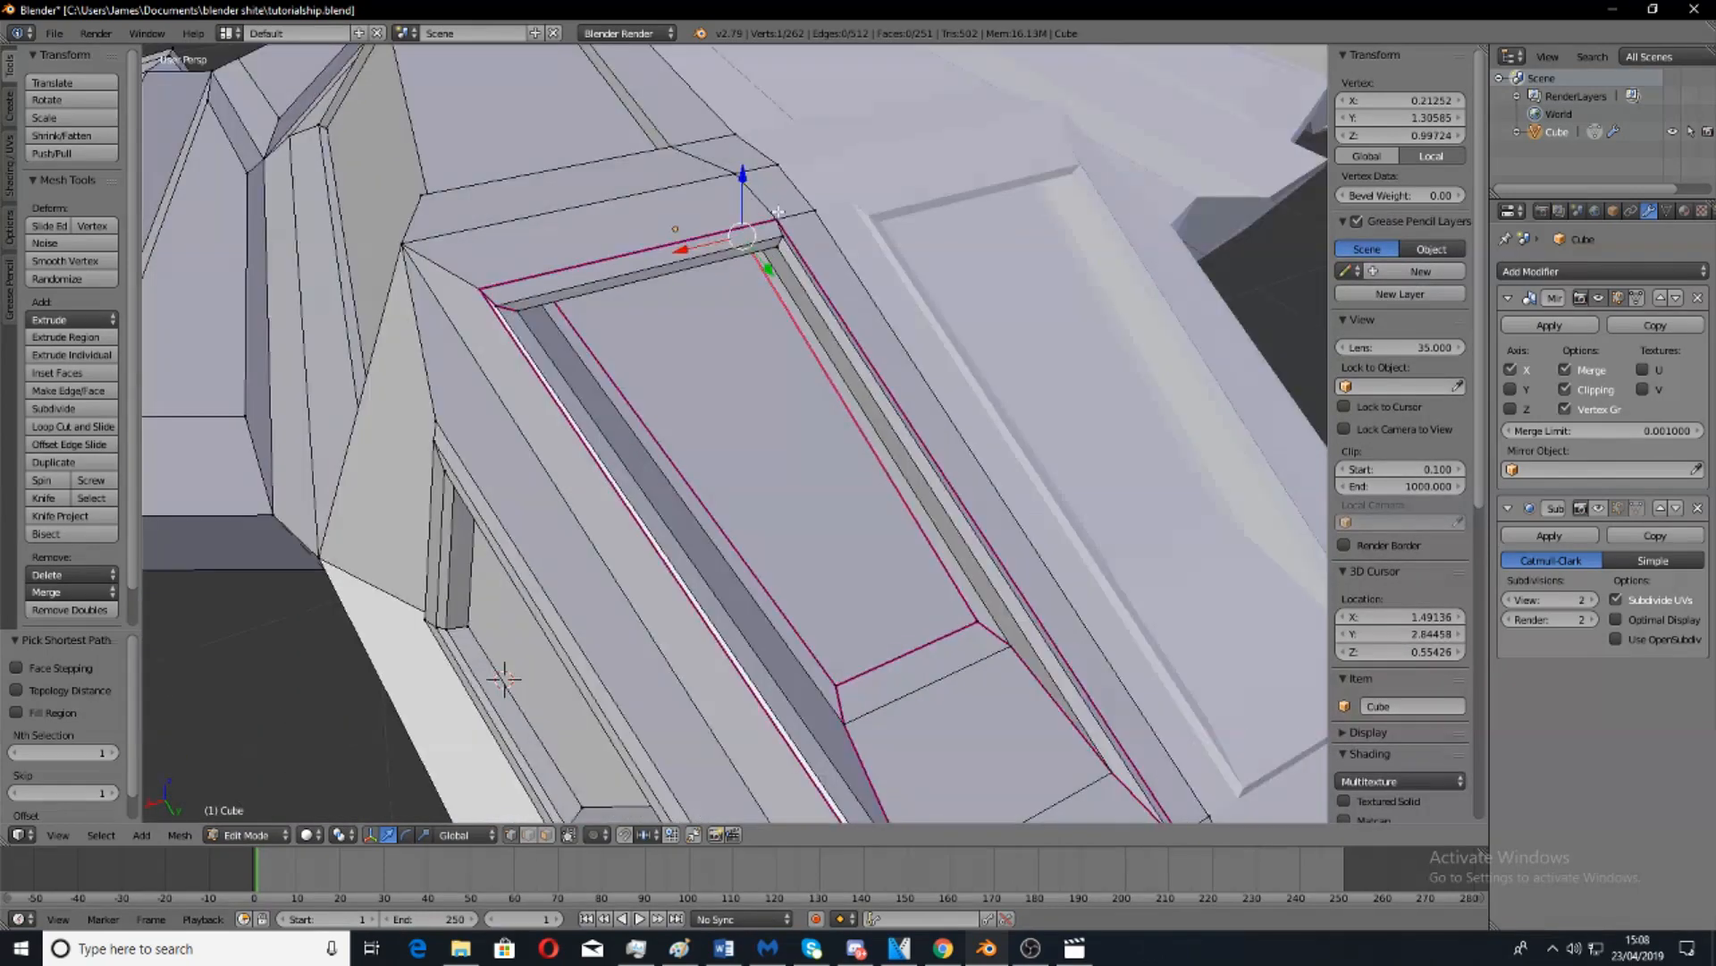
right_click(787, 217, "ctrl")
Turn on the Subdivision Surface modifier's viewport display and examine the creased nose panels in Object Mode.
left_click(1597, 509)
scroll(1008, 414, "down", 5)
key("Tab")
middle_click_drag(1008, 414, 709, 510)
scroll(808, 466, "up", 3)
scroll(664, 413, "down", 4)
scroll(664, 414, "up", 2)
middle_click_drag(696, 569, 841, 521)
scroll(841, 521, "up", 3)
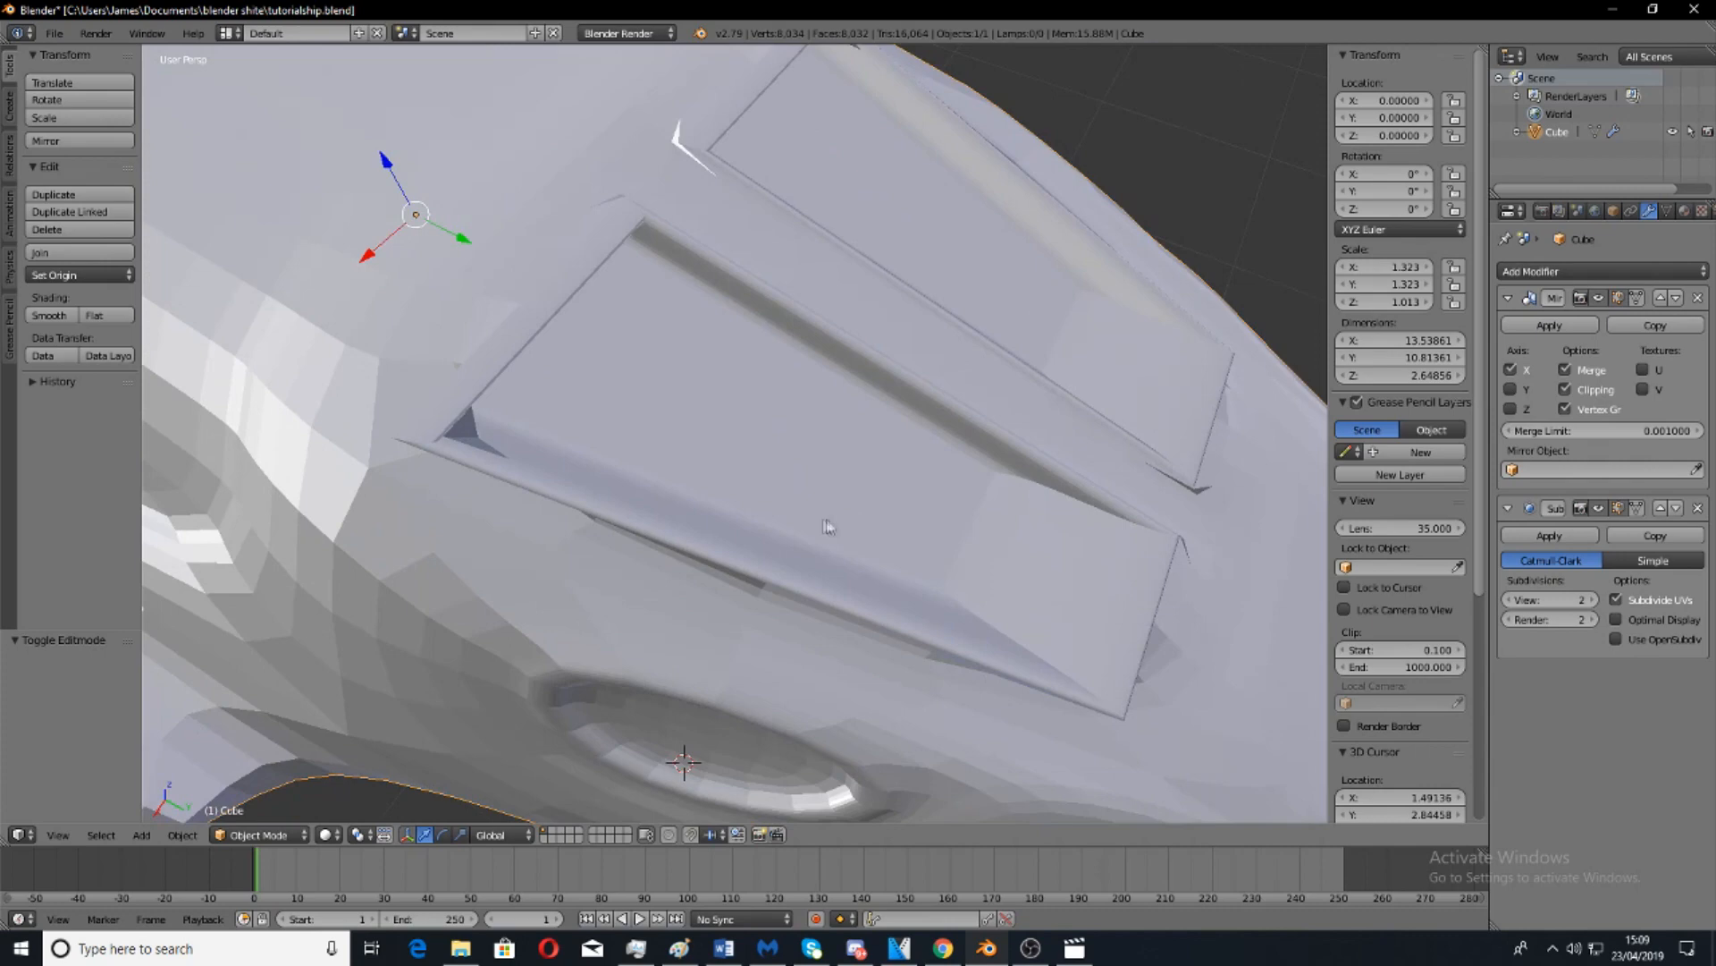
scroll(840, 561, "down", 7)
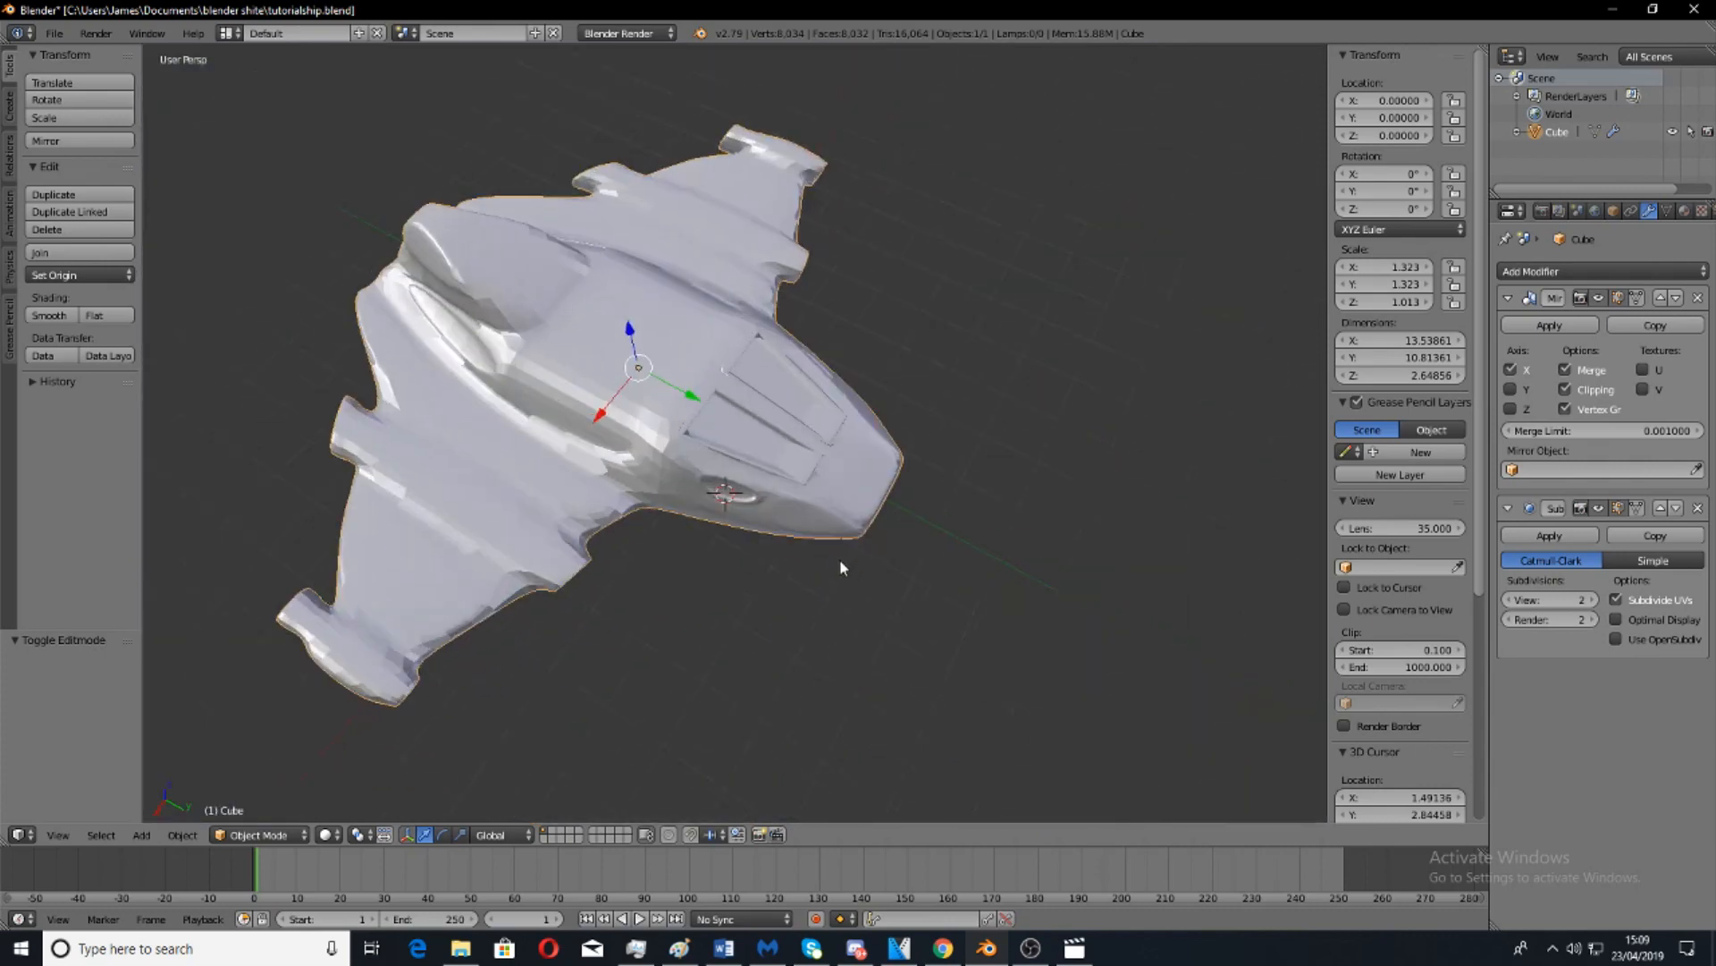
scroll(839, 561, "up", 3)
scroll(827, 548, "up", 4)
middle_click_drag(399, 435, 472, 415)
mouse_move(533, 311)
middle_mouse_down()
mouse_move(555, 421)
mouse_move(593, 291)
mouse_move(847, 375)
mouse_move(525, 464)
mouse_move(632, 410)
mouse_move(525, 309)
mouse_move(785, 498)
mouse_move(709, 513)
mouse_move(786, 498)
mouse_move(777, 509)
middle_mouse_up()
Undo the creases on the corner edge paths of the upper nose panel.
key("Tab")
scroll(769, 504, "up", 4)
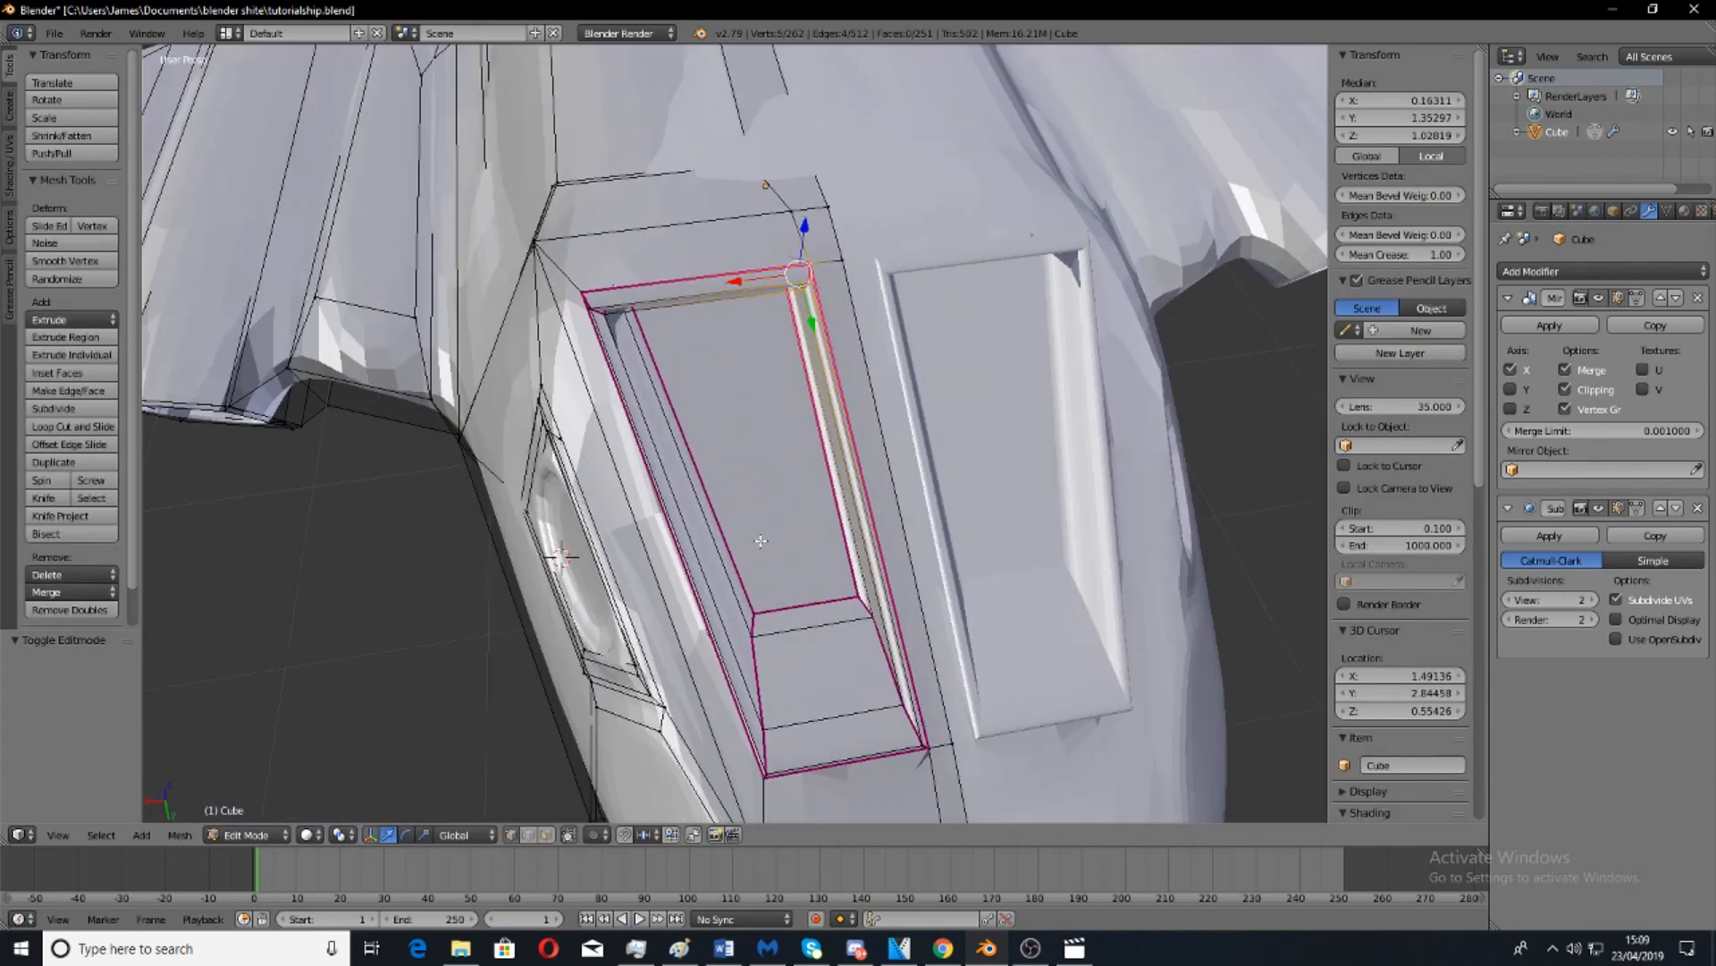
key("ctrl+z")
key("ctrl+z")
key("ctrl+z")
key("ctrl+z")
key("ctrl+z")
key("ctrl+z")
key("ctrl+z")
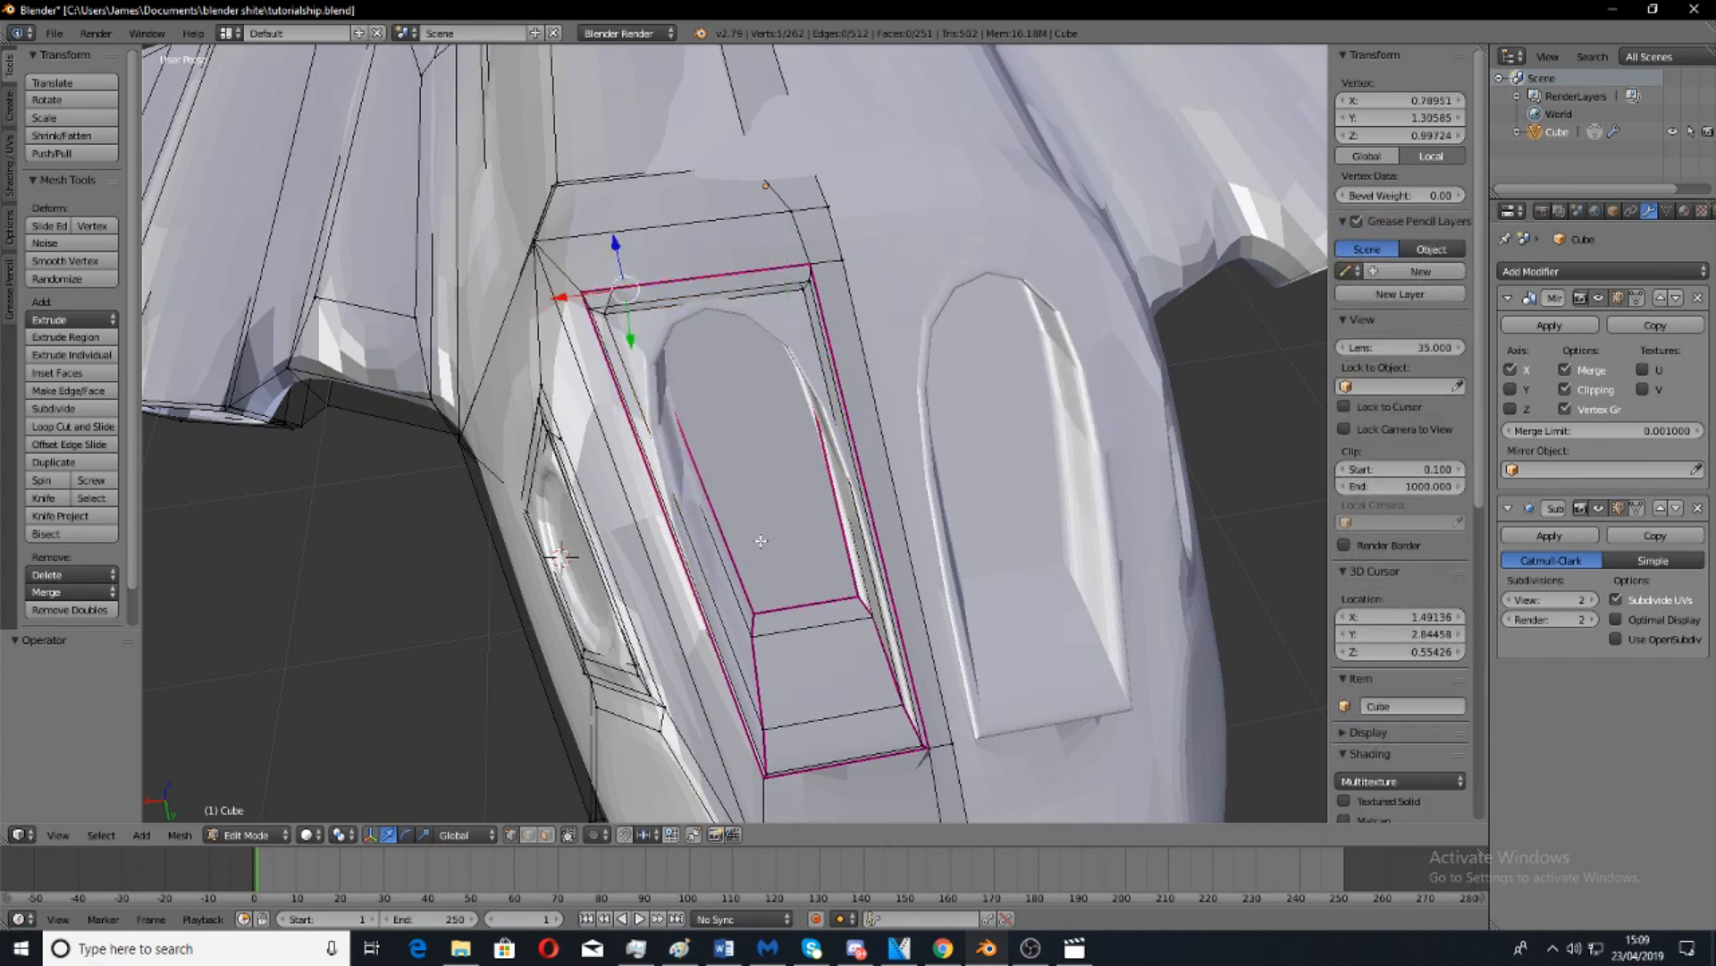
key("ctrl+z")
key("ctrl+z")
key("ctrl+z")
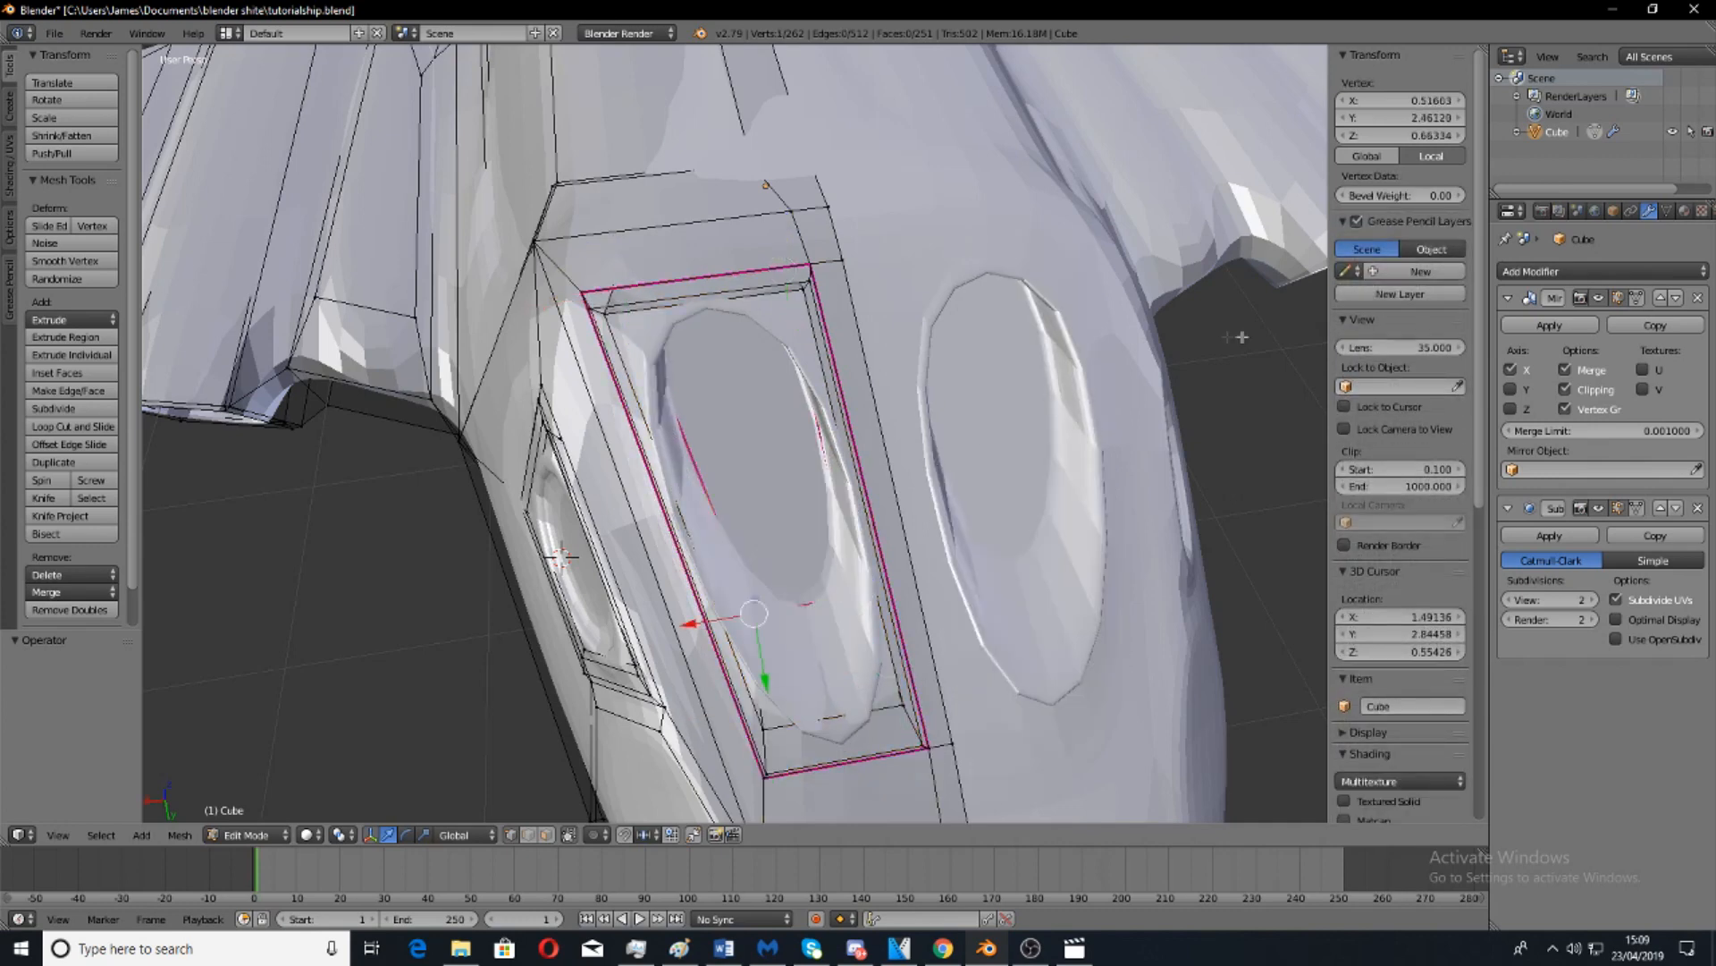
Select the whole ship mesh, set its mean crease to 0.00, and check the uncreased ship in Object Mode.
key("a")
left_click_drag(1437, 257, 1386, 257)
scroll(1130, 405, "down", 5)
key("Tab")
middle_click_drag(1130, 406, 873, 416)
key("Tab")
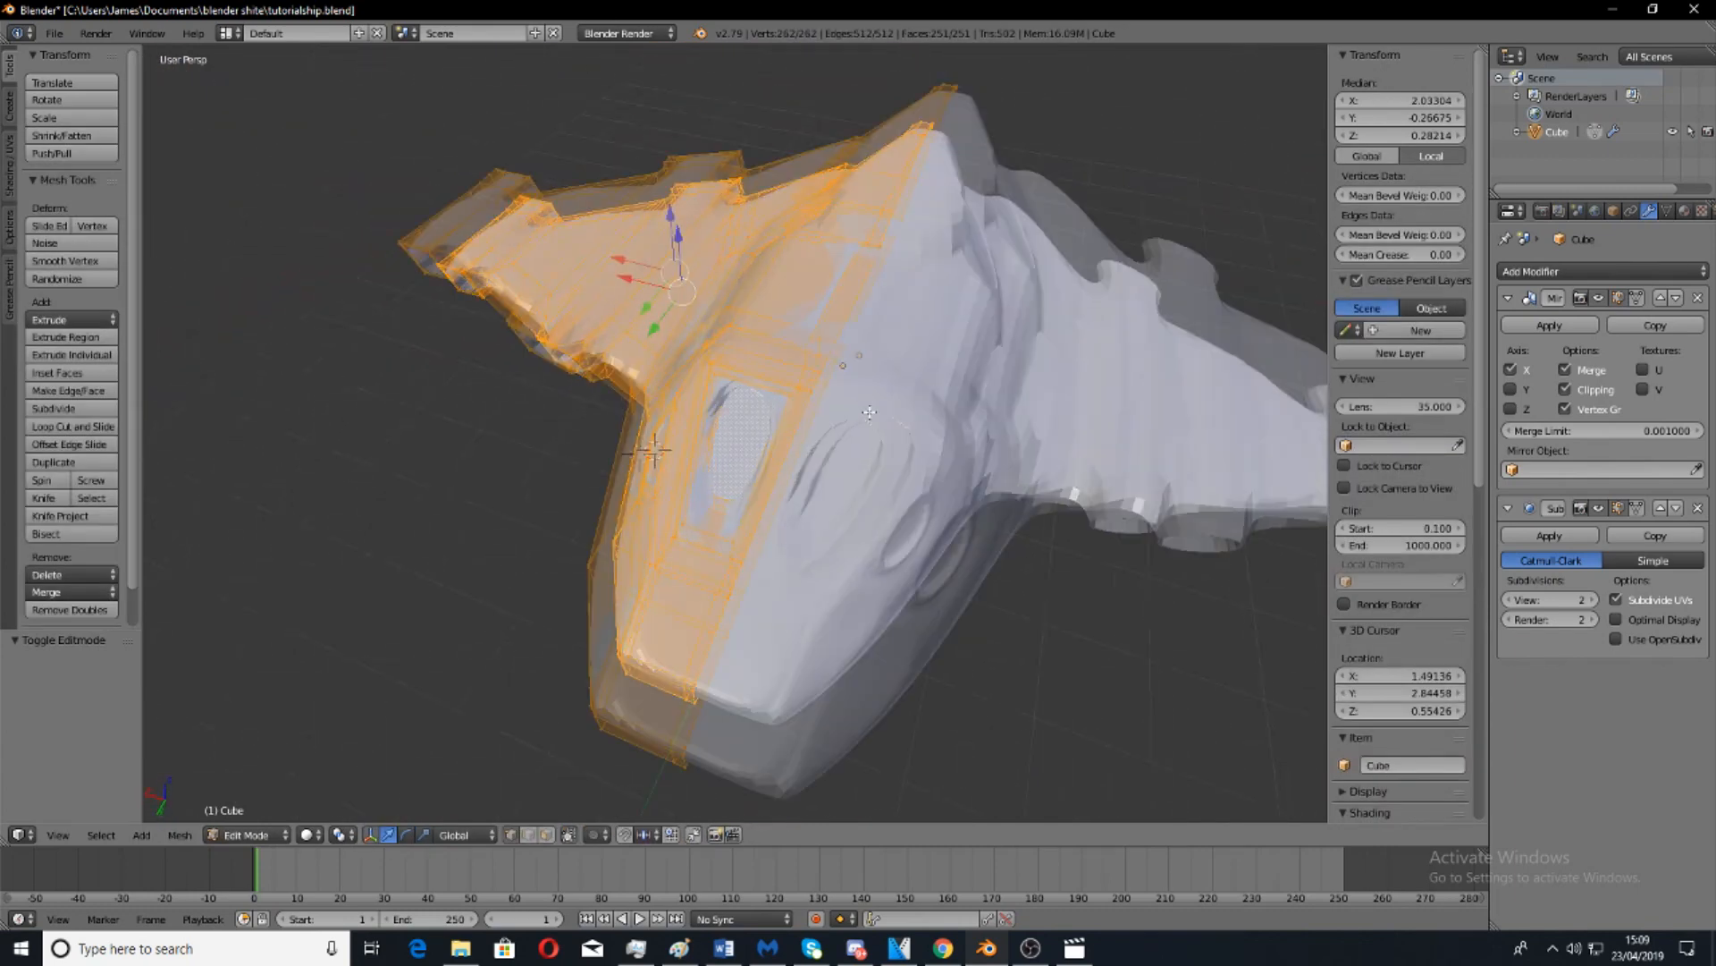
scroll(871, 415, "up", 3)
key("Tab")
scroll(831, 522, "down", 4)
middle_click_drag(644, 541, 712, 376)
scroll(712, 469, "down", 4)
scroll(626, 394, "up", 4)
middle_click_drag(534, 402, 565, 474)
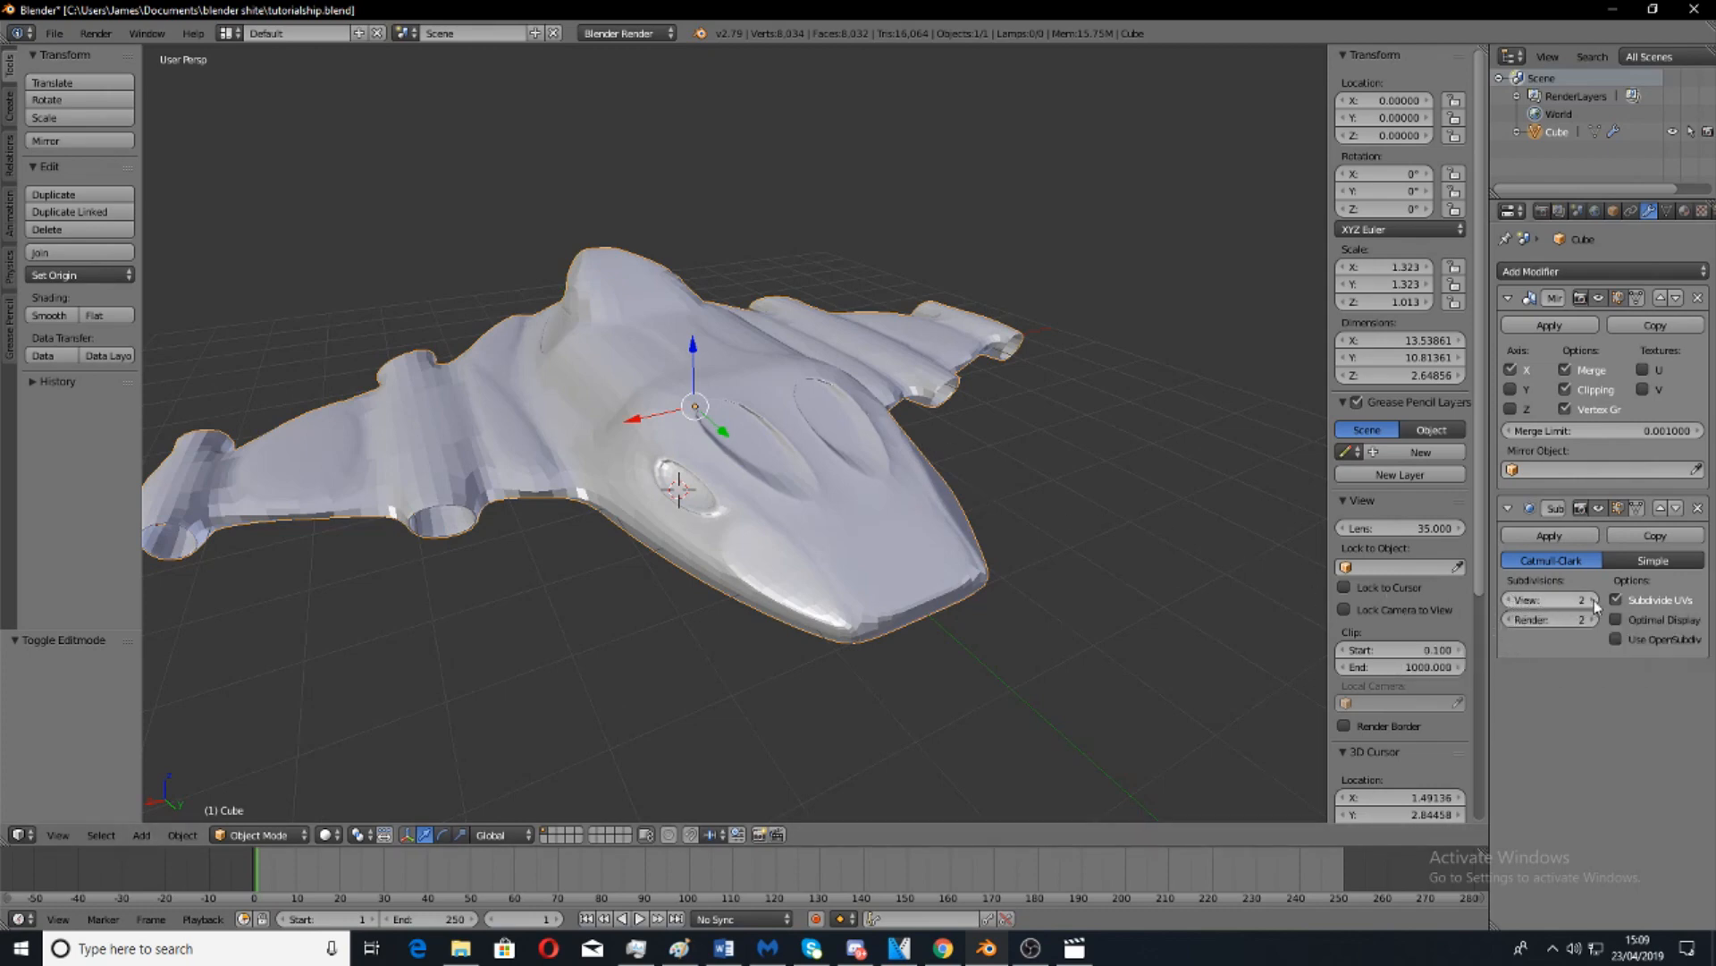
Set the Subdivision Surface modifier's view subdivisions to 1 and its subdivision algorithm to Simple.
left_click(1509, 603)
middle_click_drag(999, 472, 970, 522)
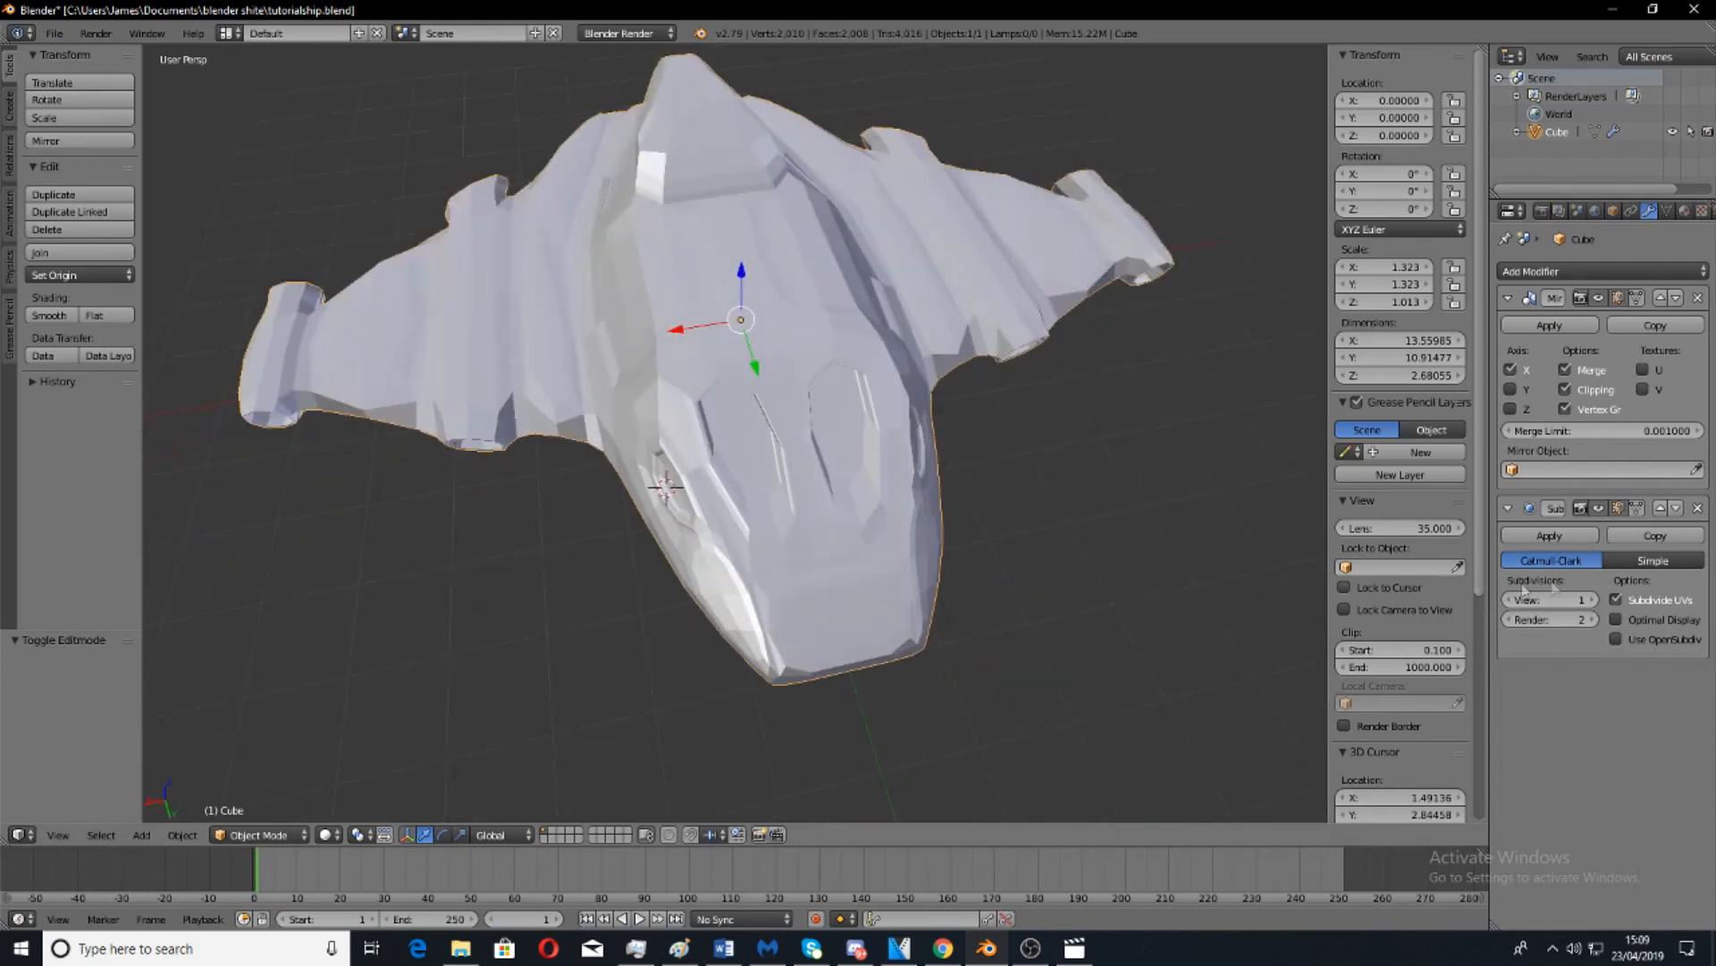
left_click(1620, 569)
middle_click_drag(1037, 500, 1011, 454)
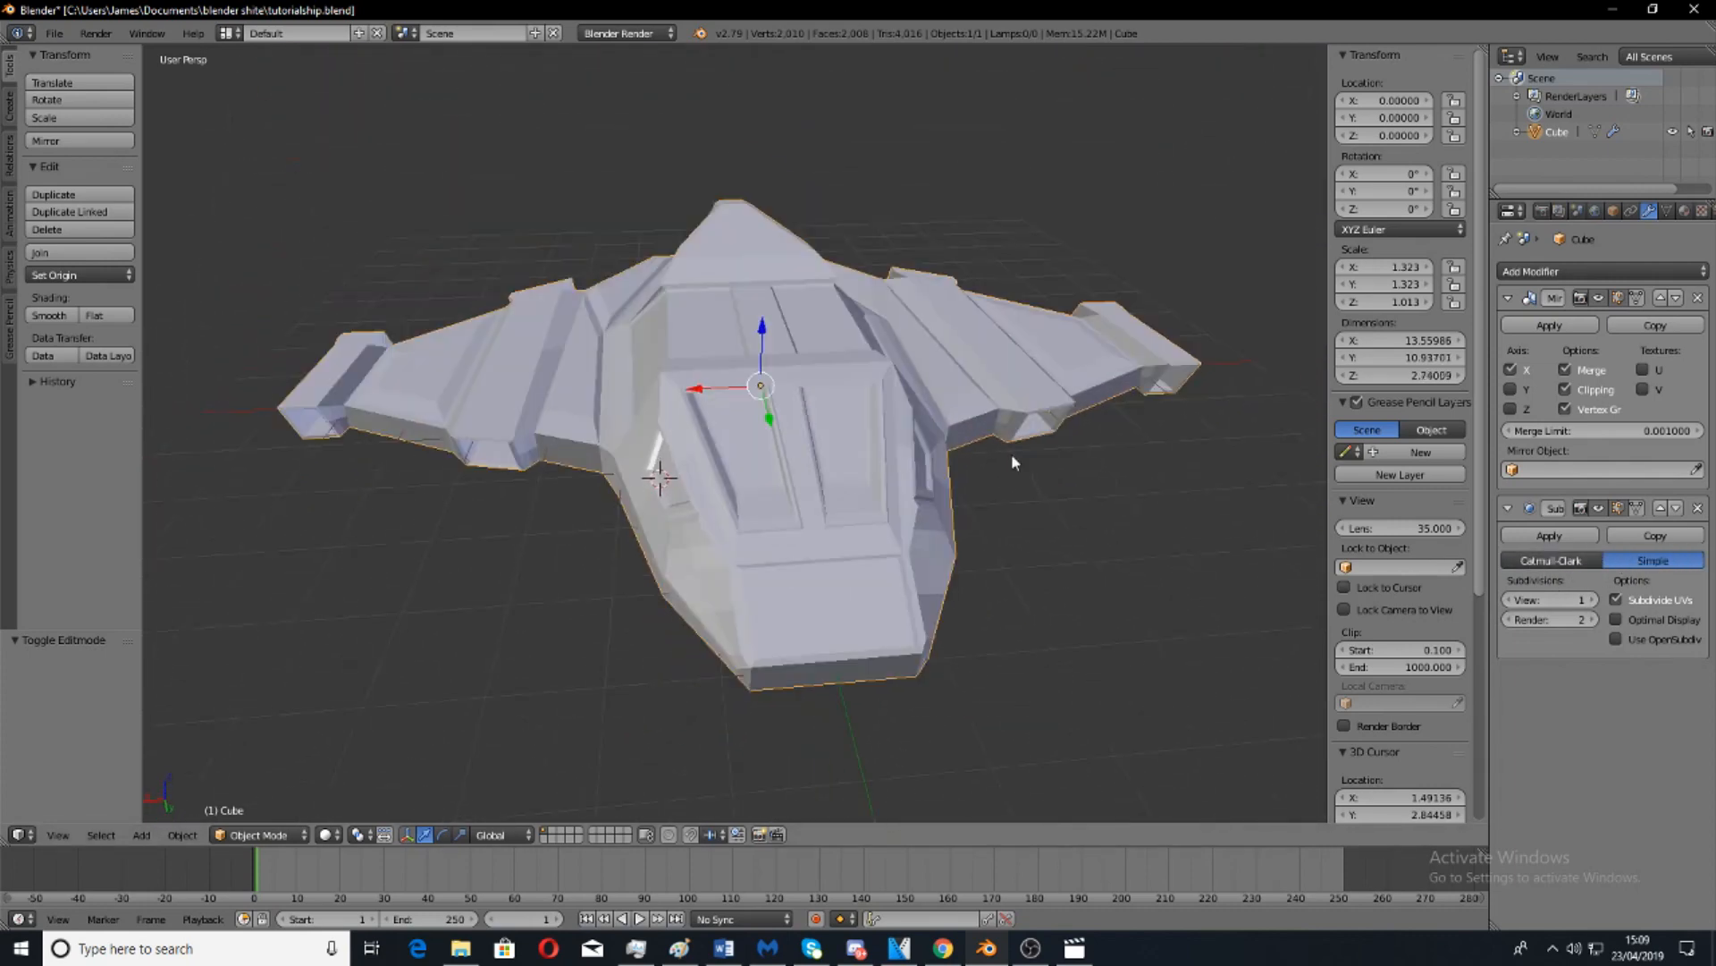
Apply the Simple Subdivision Surface modifier to the ship and open the subdivided mesh in Edit Mode.
middle_click_drag(747, 523, 883, 589)
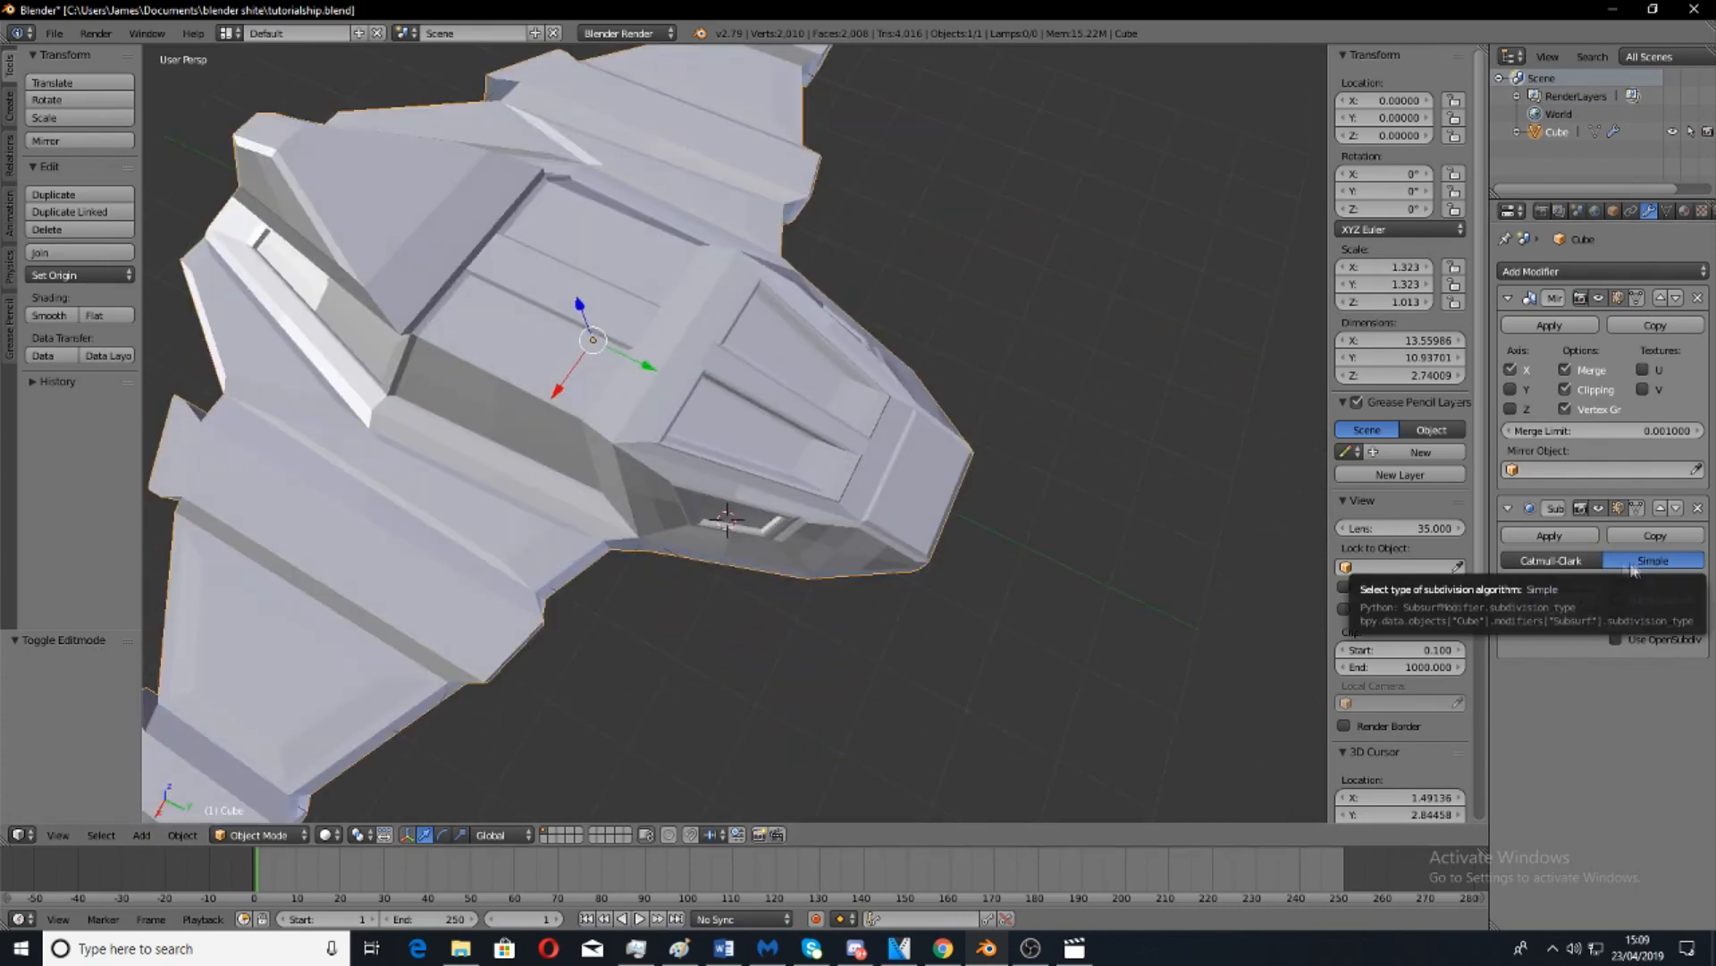
scroll(738, 428, "up", 4)
middle_click_drag(701, 544, 909, 457)
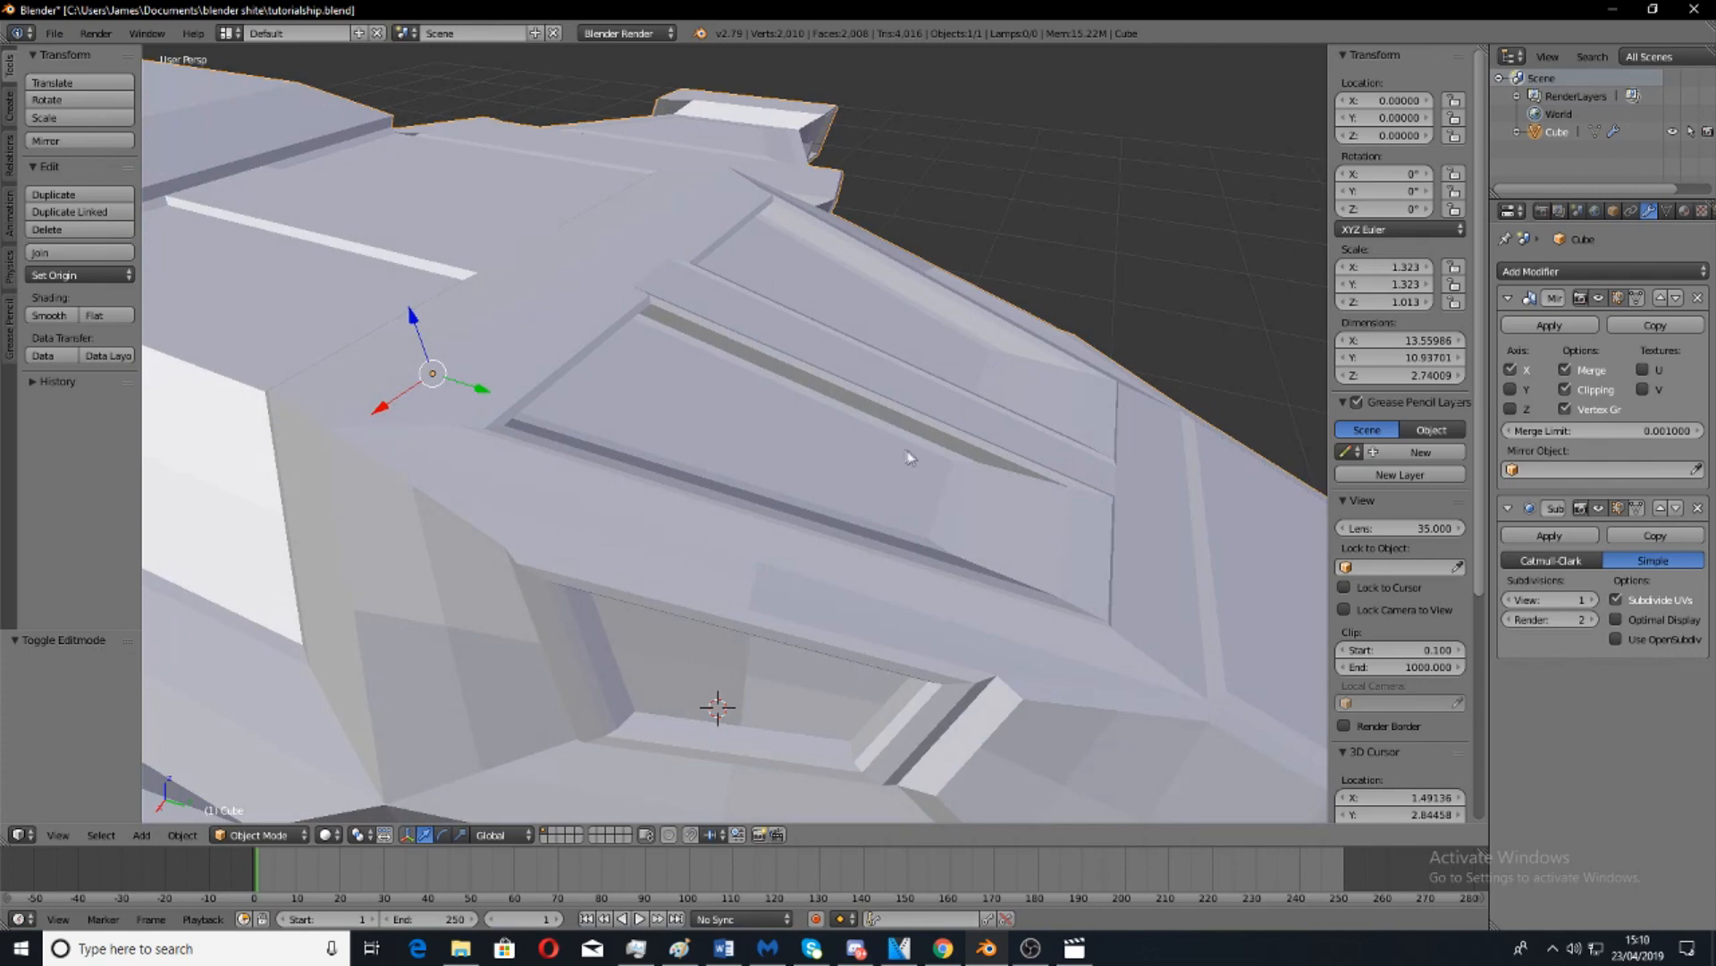
left_click(1520, 537)
middle_click_drag(951, 449, 876, 501)
key("Tab")
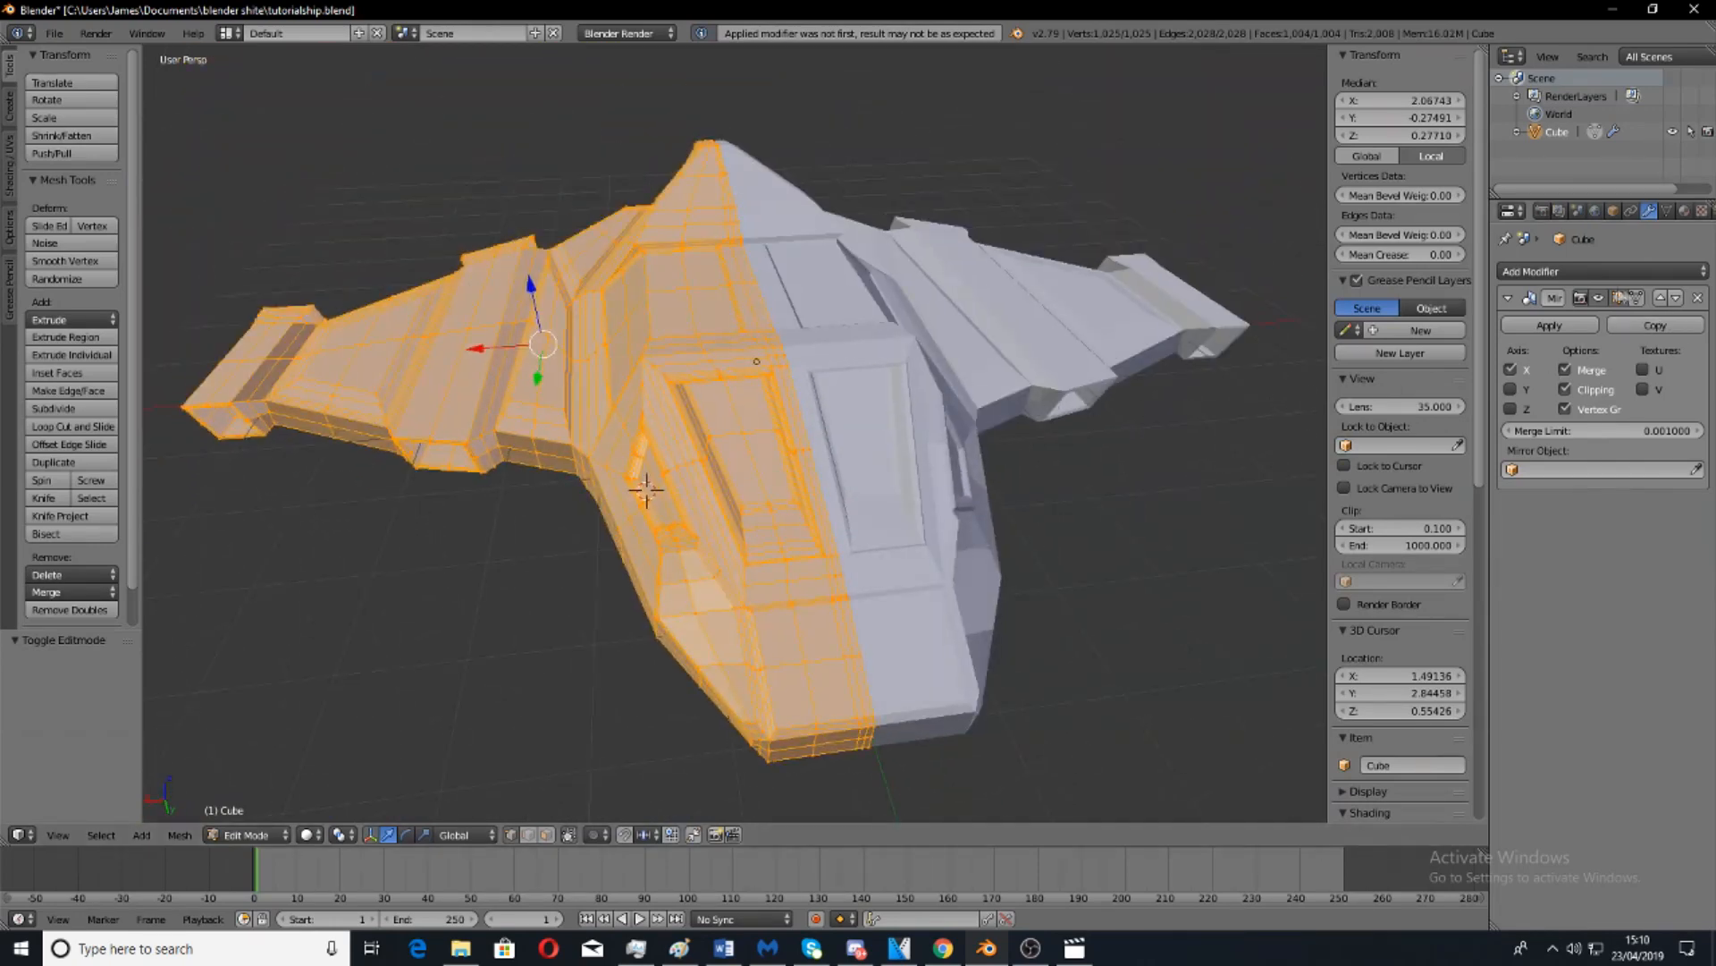
Add a second Subdivision Surface modifier to the ship, set it to Simple, and apply it in Object Mode.
left_click(1573, 271)
left_click(1358, 561)
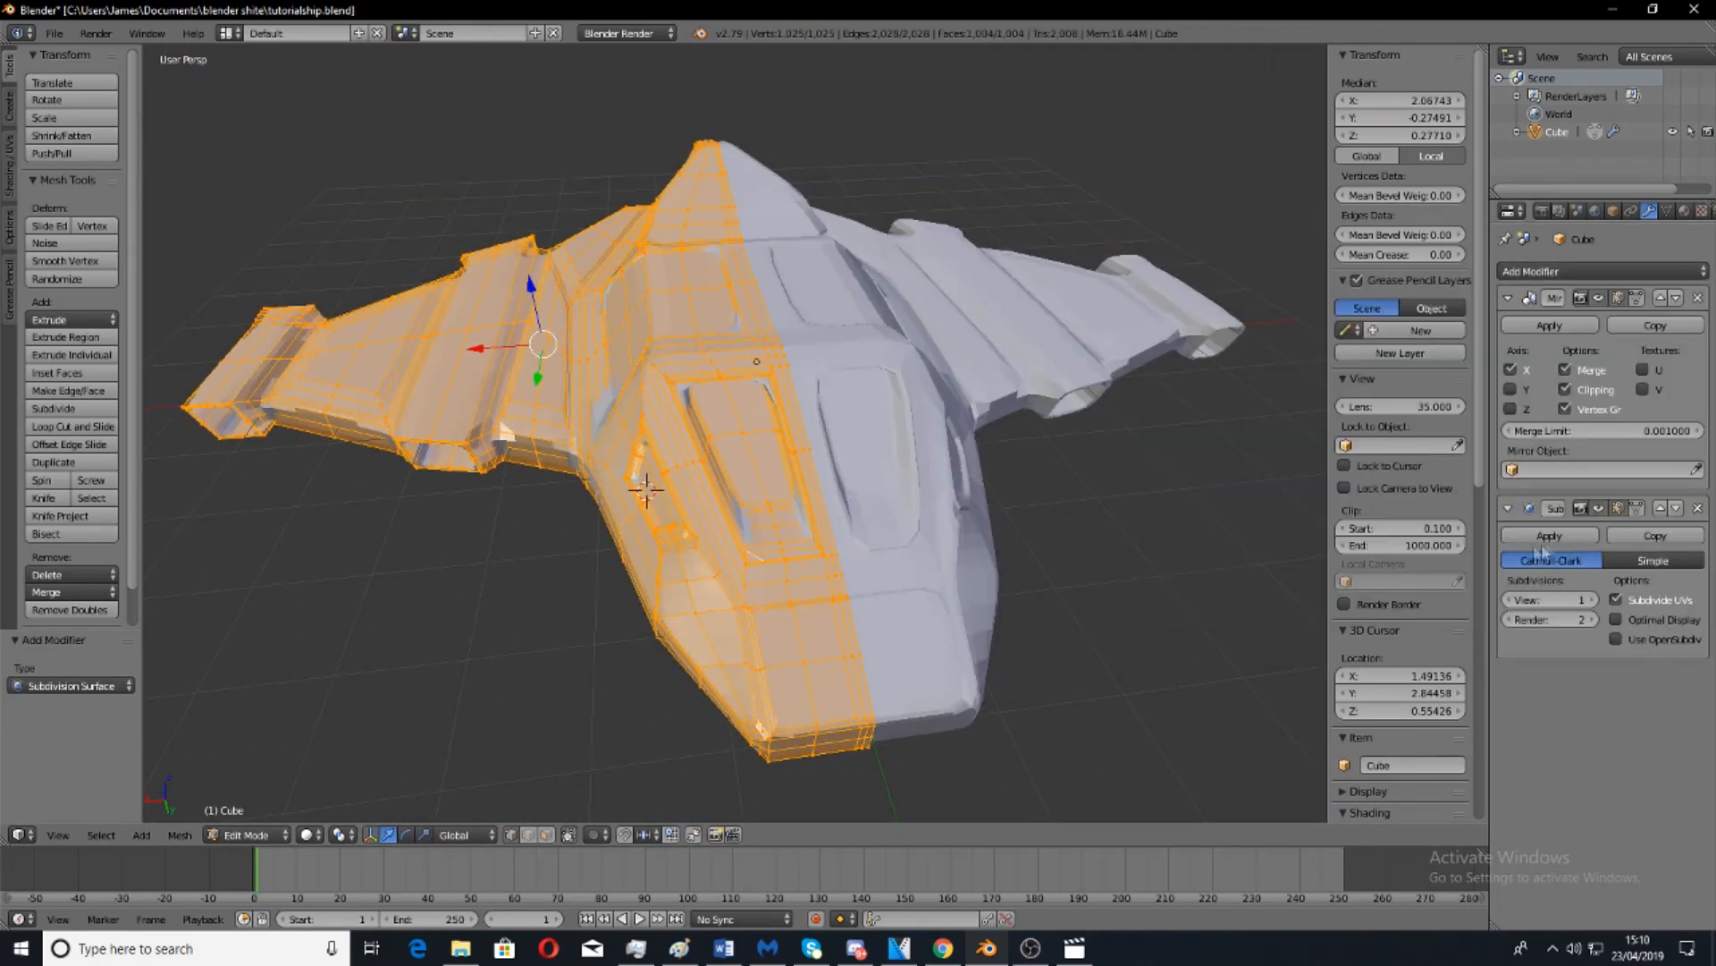
left_click(1653, 562)
left_click(1566, 536)
key("Tab")
left_click(1534, 534)
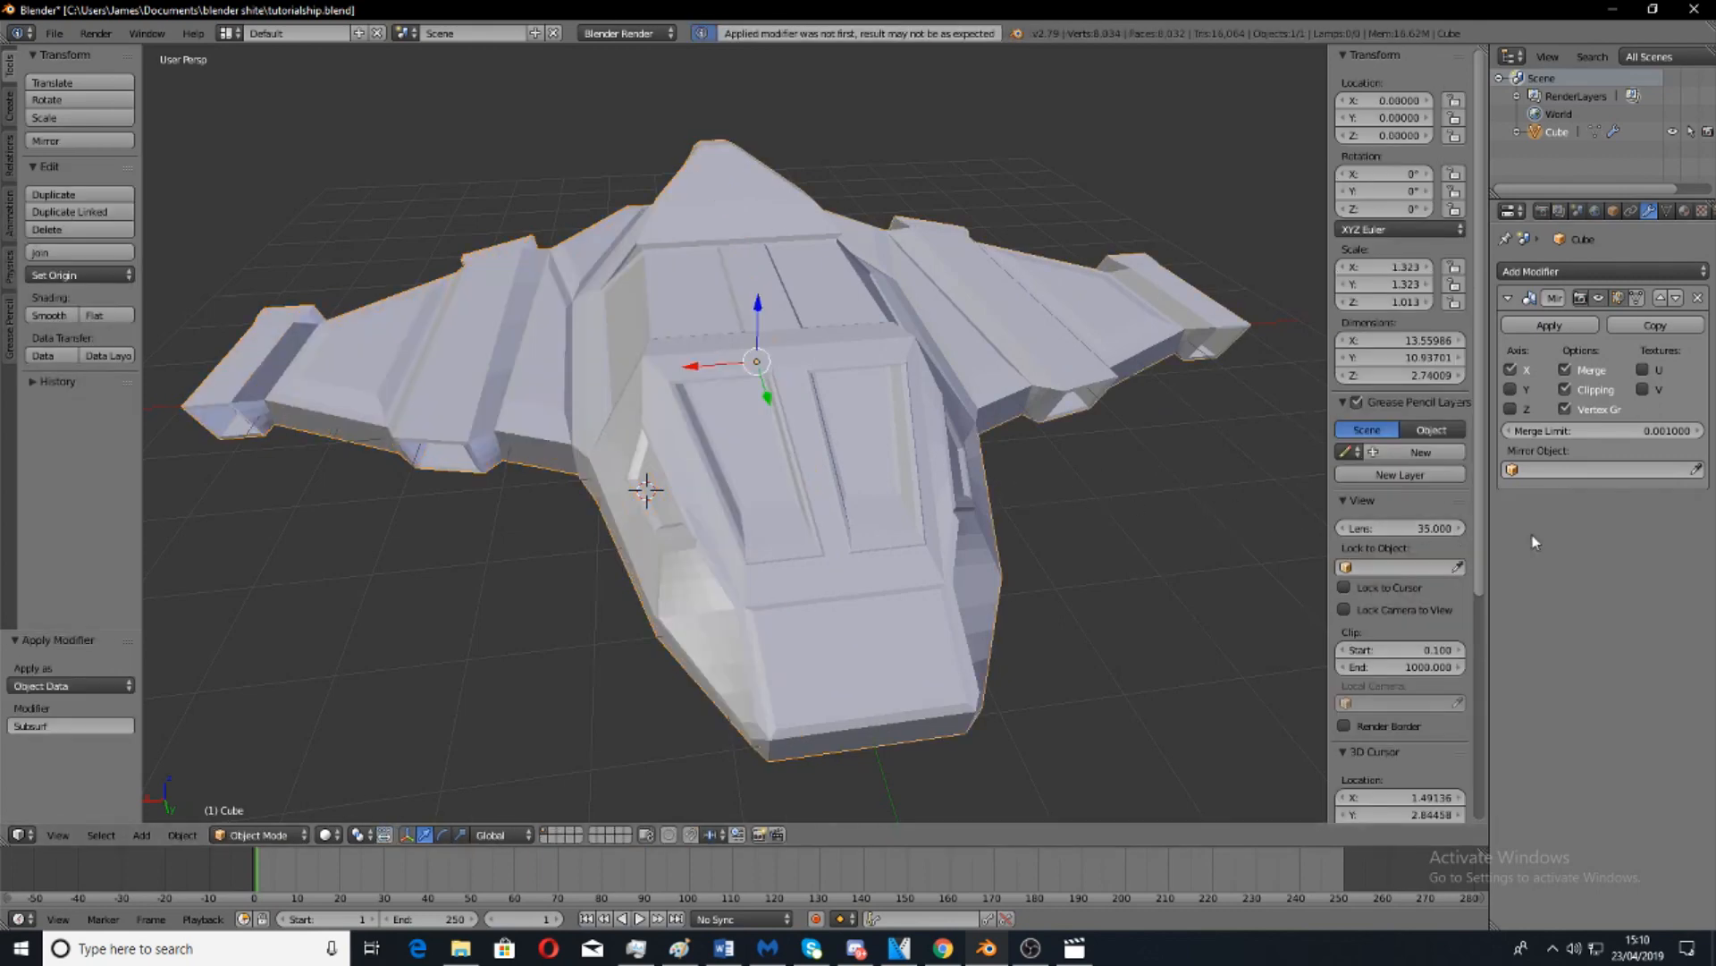
Examine the subdivided ship's nose panels and hull in Object Mode.
scroll(1106, 475, "up", 4)
scroll(1055, 497, "down", 3)
middle_click_drag(994, 582, 920, 488)
scroll(981, 580, "up", 3)
middle_click_drag(780, 553, 954, 625)
scroll(957, 624, "down", 2)
middle_click_drag(965, 541, 894, 501)
scroll(874, 590, "down", 2)
Add a Catmull-Clark Subdivision Surface modifier to the ship and set its view subdivisions to 2.
left_click(1575, 271)
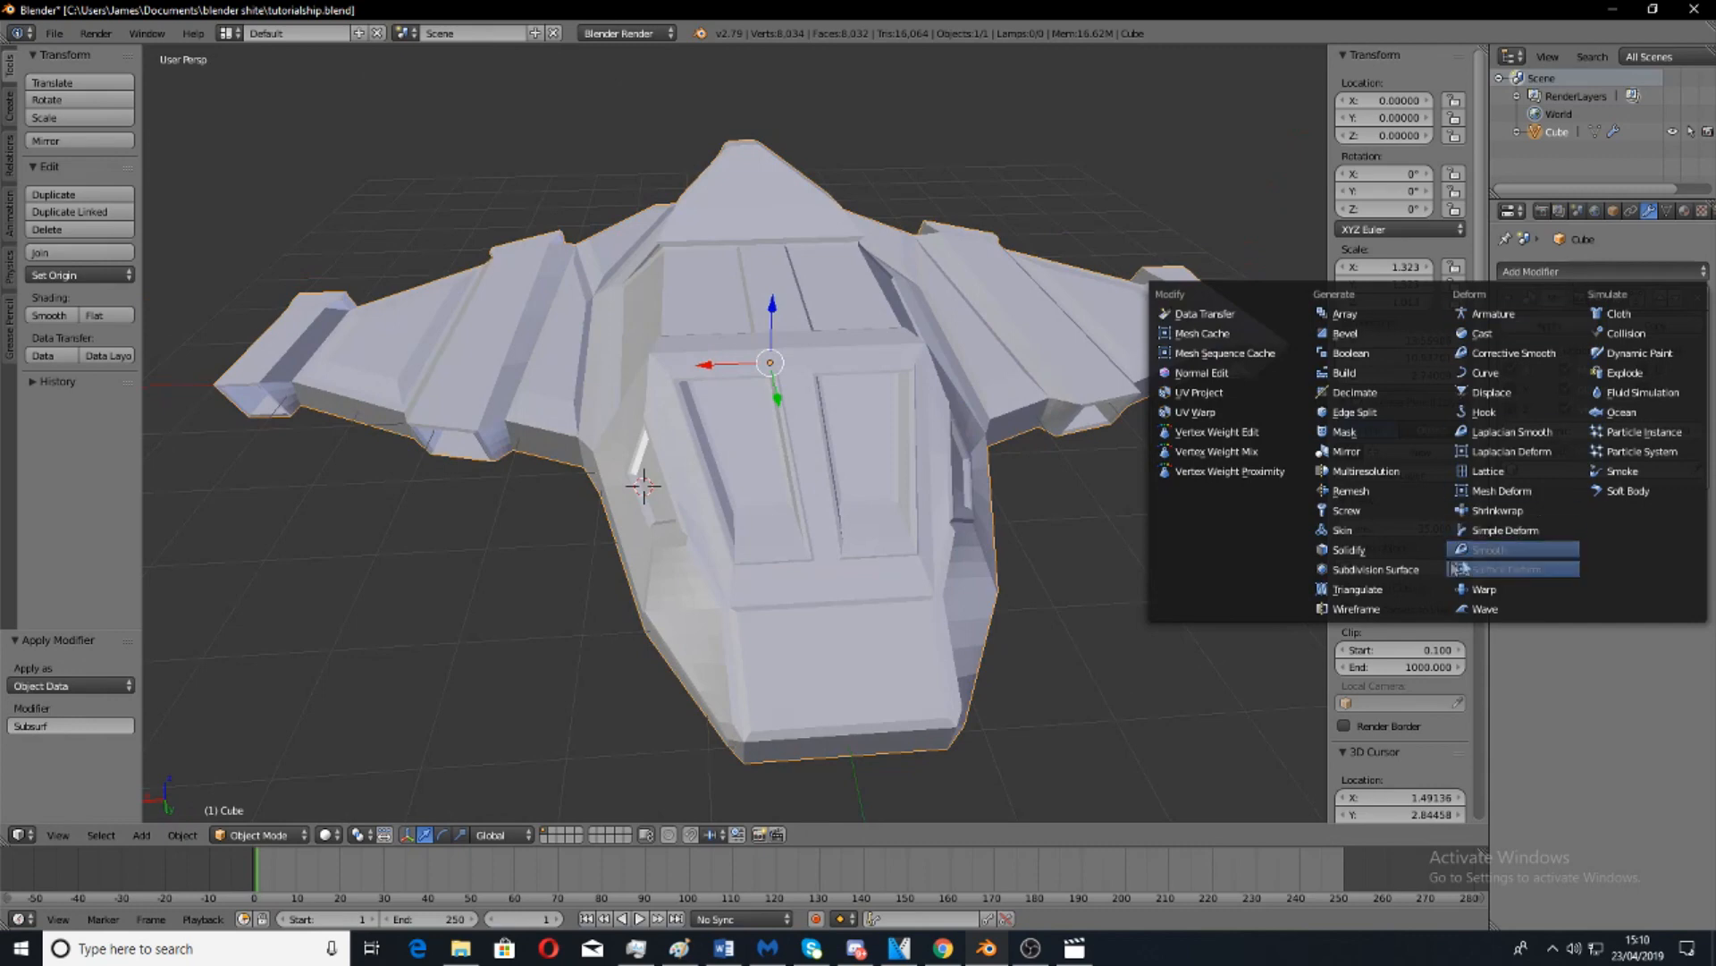
left_click(1409, 570)
middle_click_drag(1055, 488, 853, 700)
left_click(1594, 600)
Examine the smoothed ship as a whole and the rounded edges of its recessed nose panels up close.
scroll(821, 461, "down", 6)
scroll(791, 491, "up", 8)
key("Tab")
key("Tab")
scroll(744, 462, "up", 4)
middle_click_drag(699, 675, 853, 568)
scroll(877, 479, "up", 4)
middle_click_drag(947, 534, 885, 447)
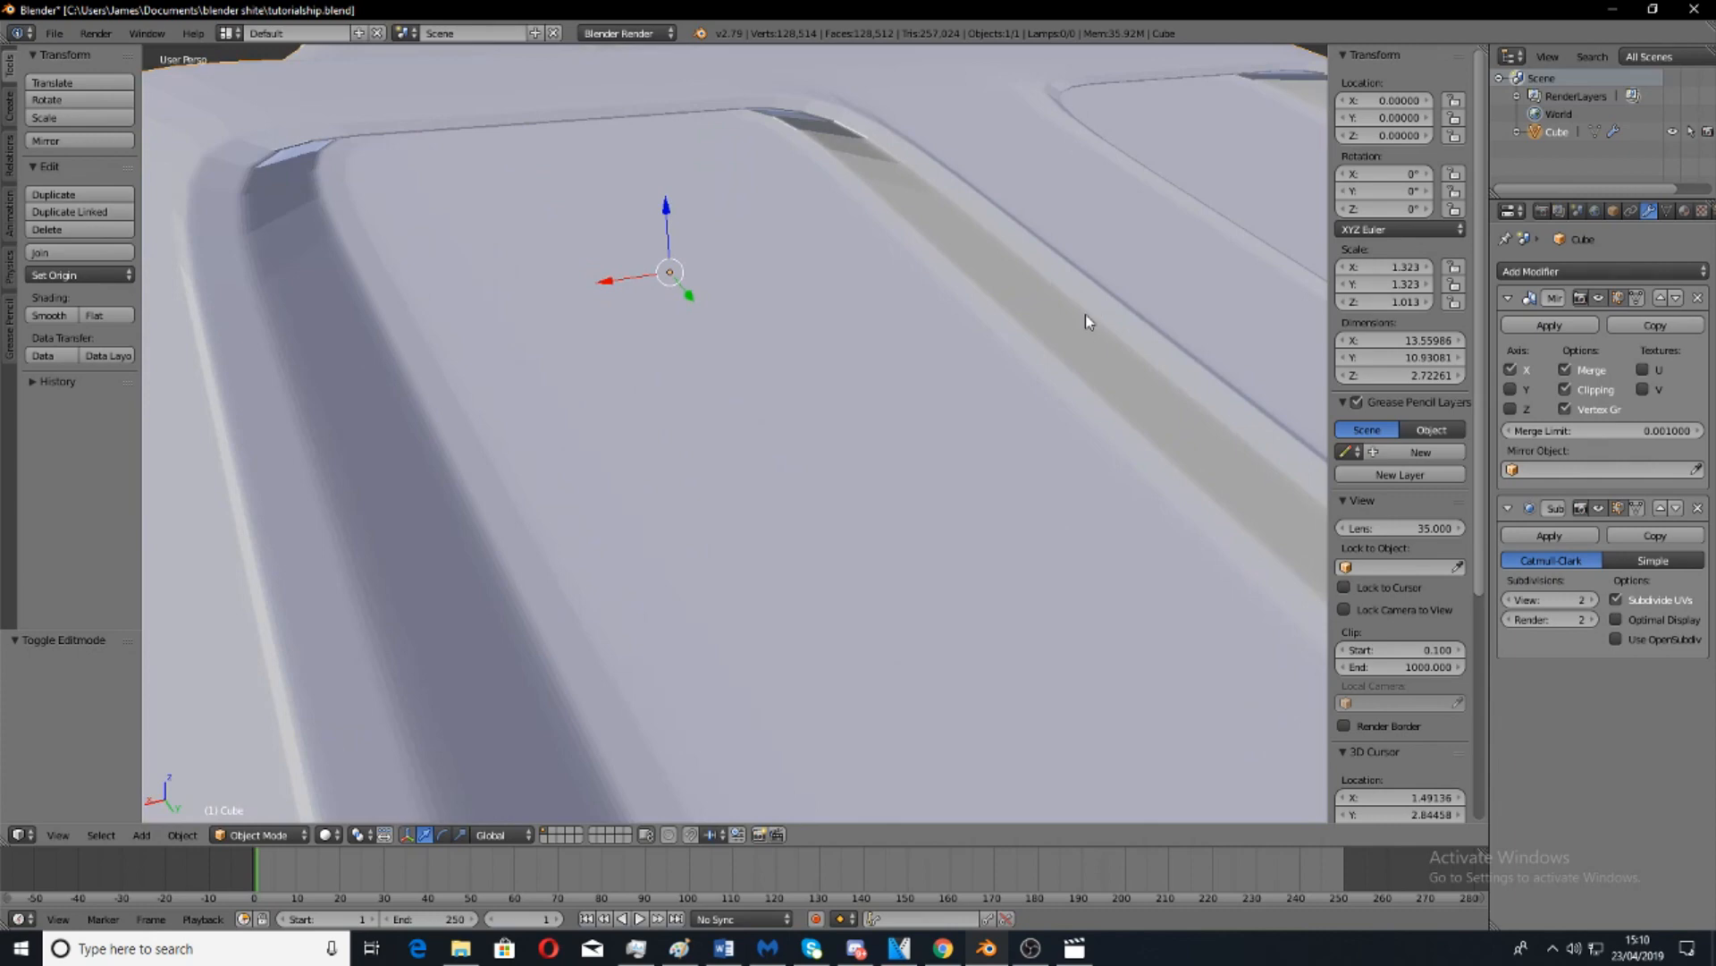
middle_click_drag(1085, 314, 822, 483)
scroll(851, 395, "down", 5)
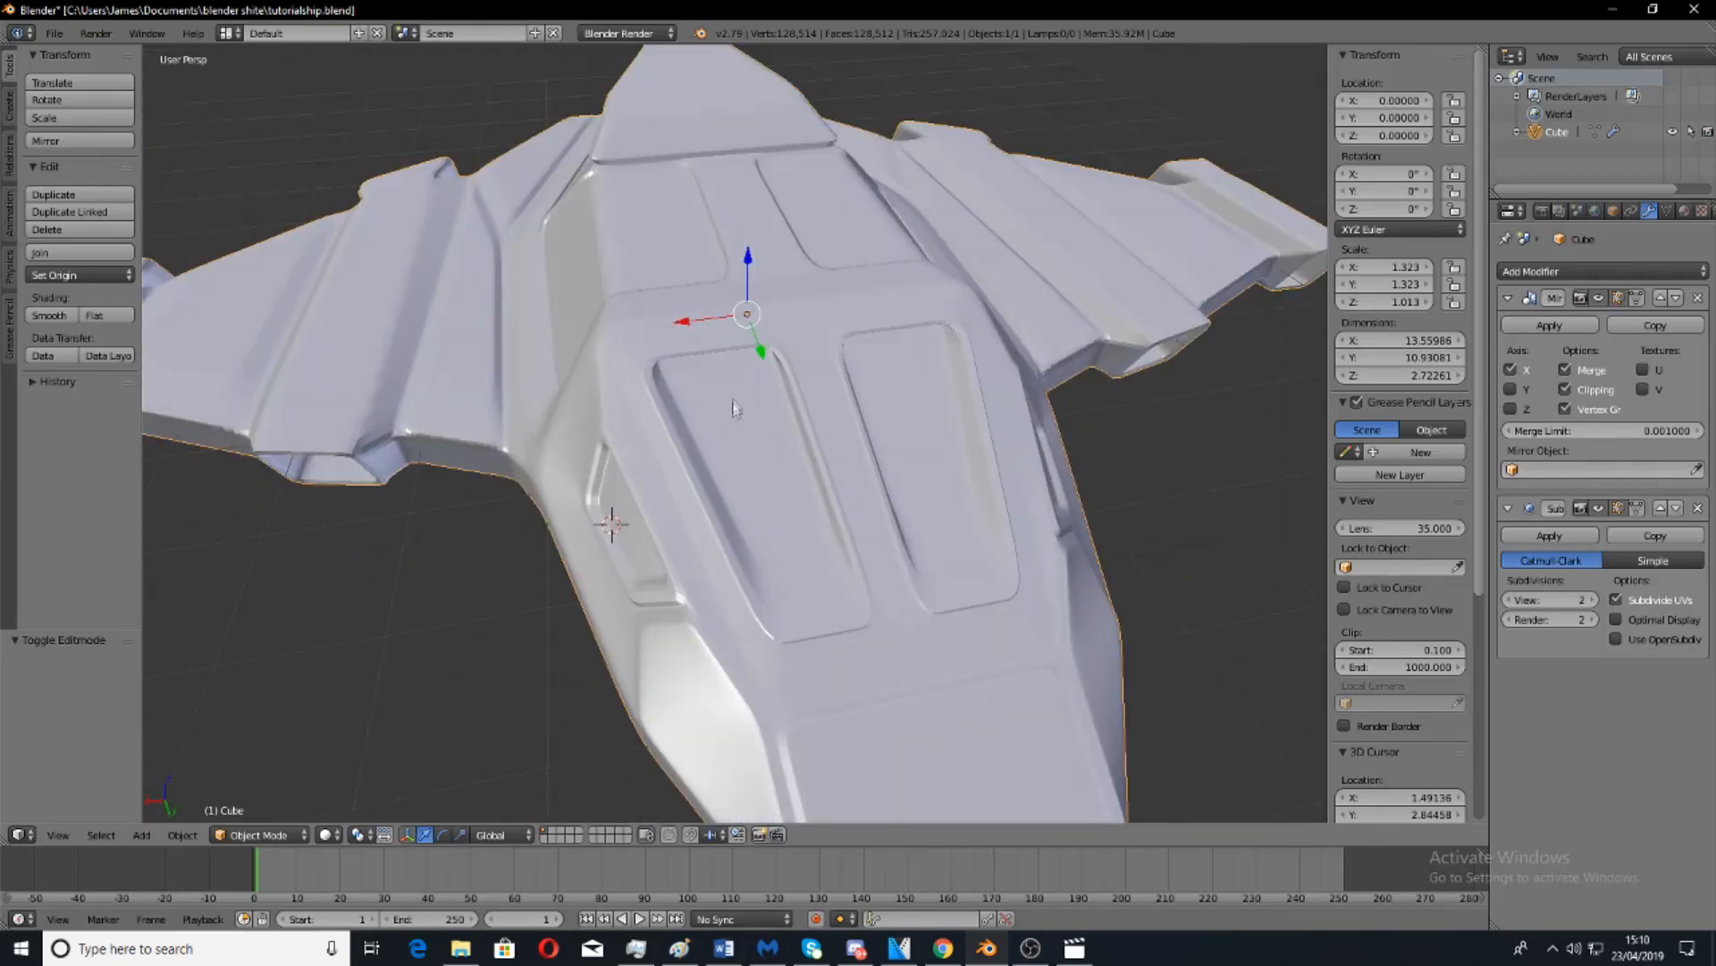
middle_click_drag(902, 443, 738, 539)
scroll(739, 541, "down", 8)
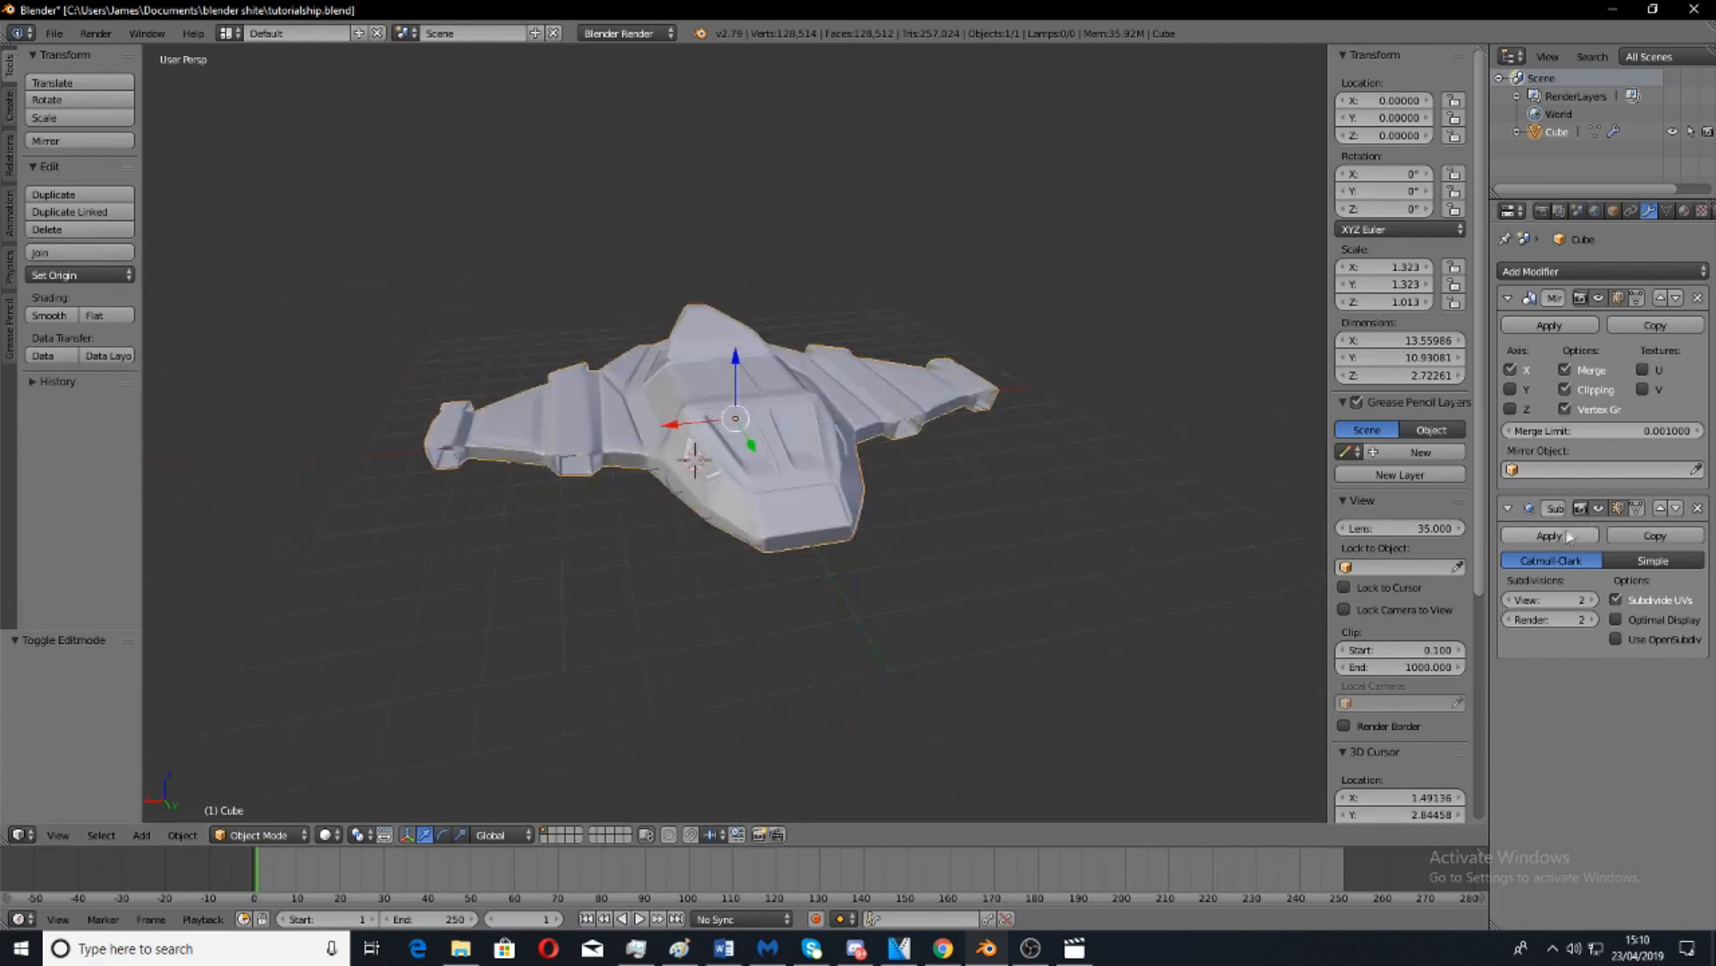
Examine the dense mesh topology around the recessed upper nose panel in Edit Mode.
scroll(893, 444, "up", 7)
key("Tab")
middle_click_drag(827, 449, 748, 528)
scroll(748, 527, "down", 3)
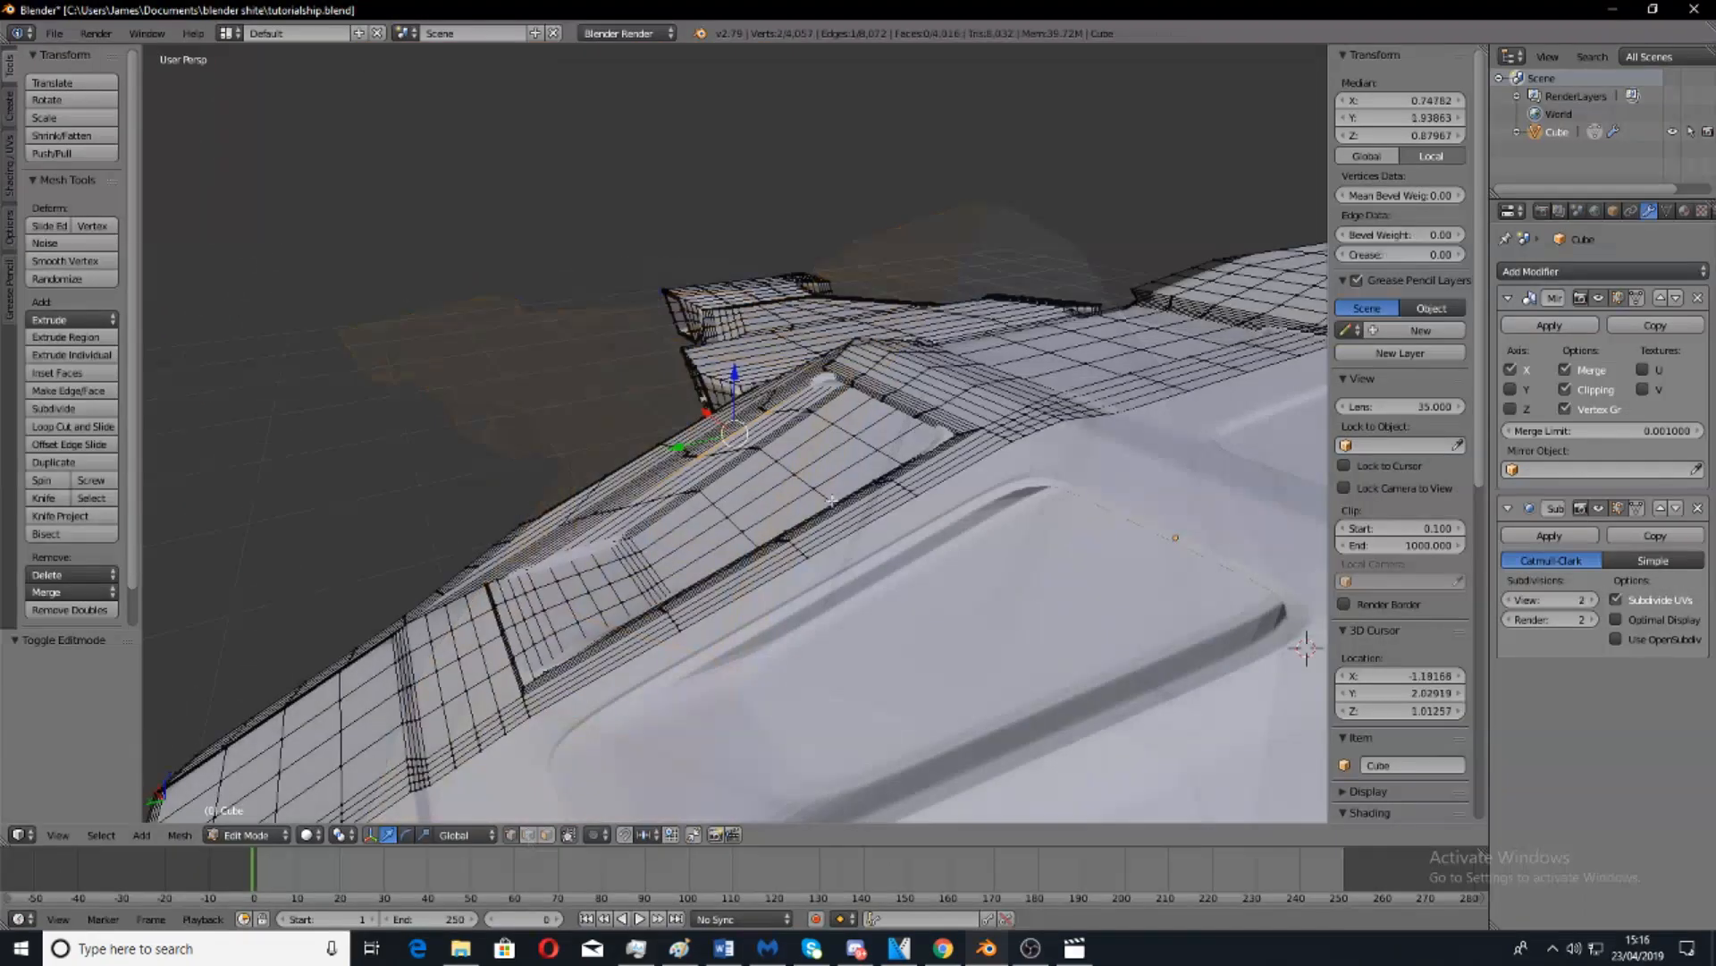
scroll(947, 657, "up", 3)
middle_click_drag(948, 657, 595, 801)
scroll(672, 492, "up", 2)
middle_click_drag(821, 537, 720, 466)
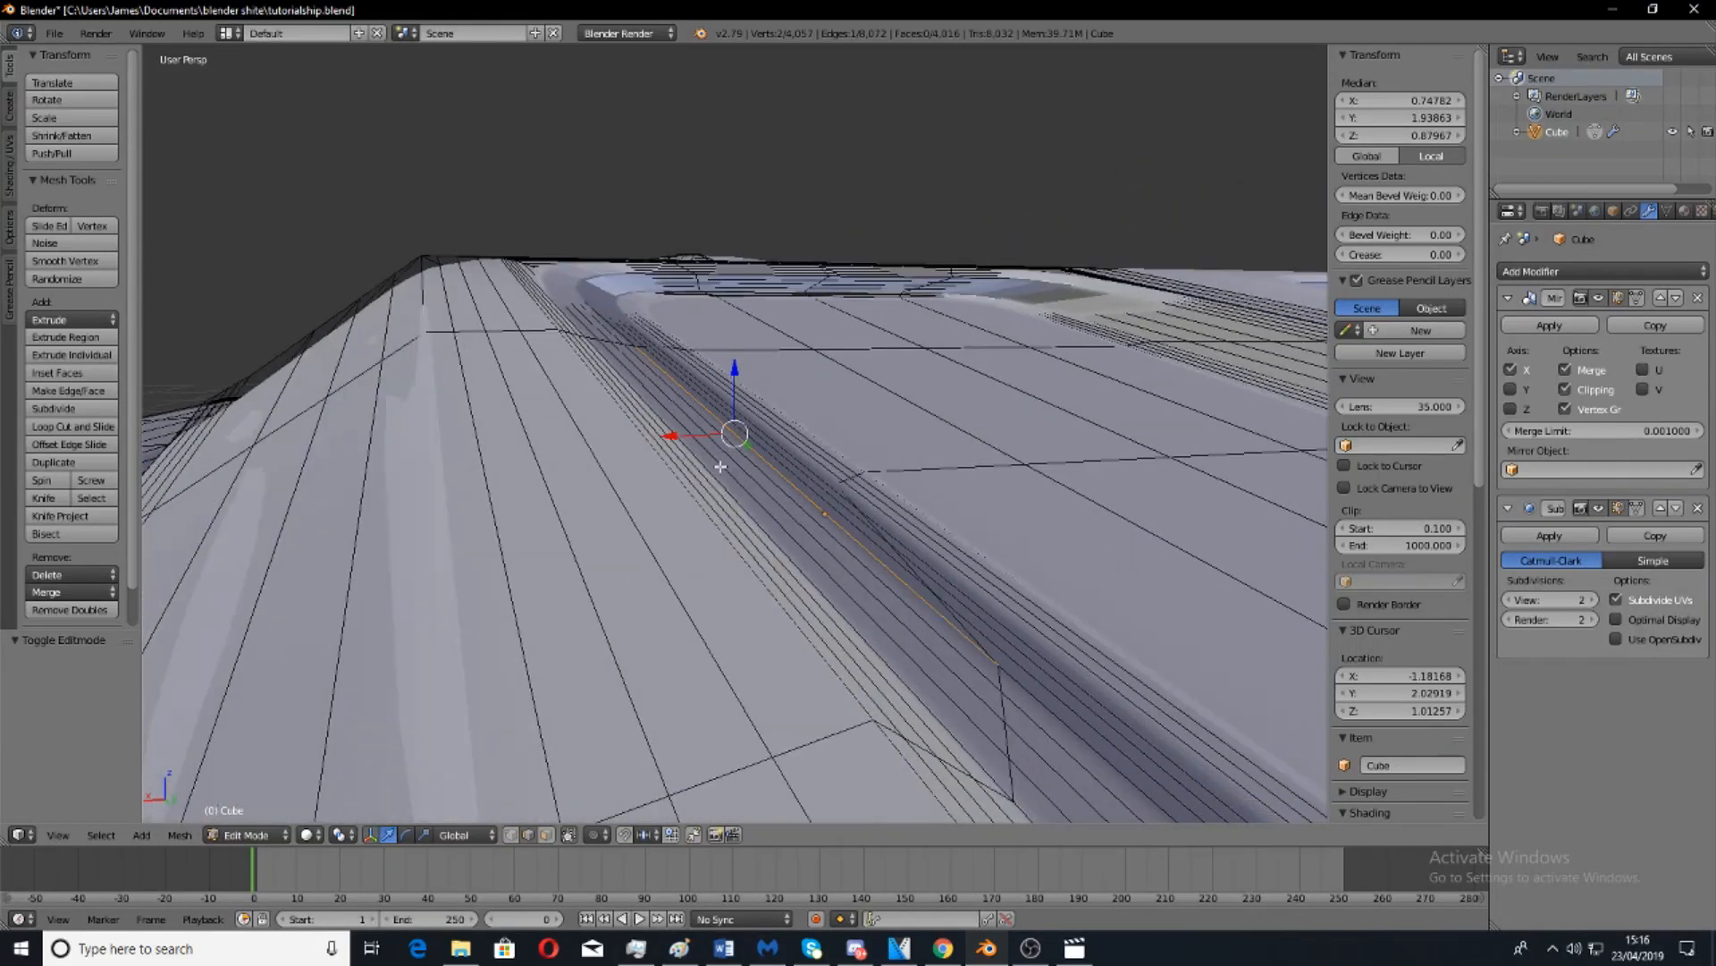
Select individual edges along the recessed nose panel's side wall and inspect the closely spaced edges around them.
right_click(716, 513)
right_click(710, 516)
right_click(713, 521)
right_click(721, 517)
right_click(729, 507)
middle_click_drag(831, 486, 733, 499)
scroll(757, 515, "down", 3)
scroll(737, 537, "up", 3)
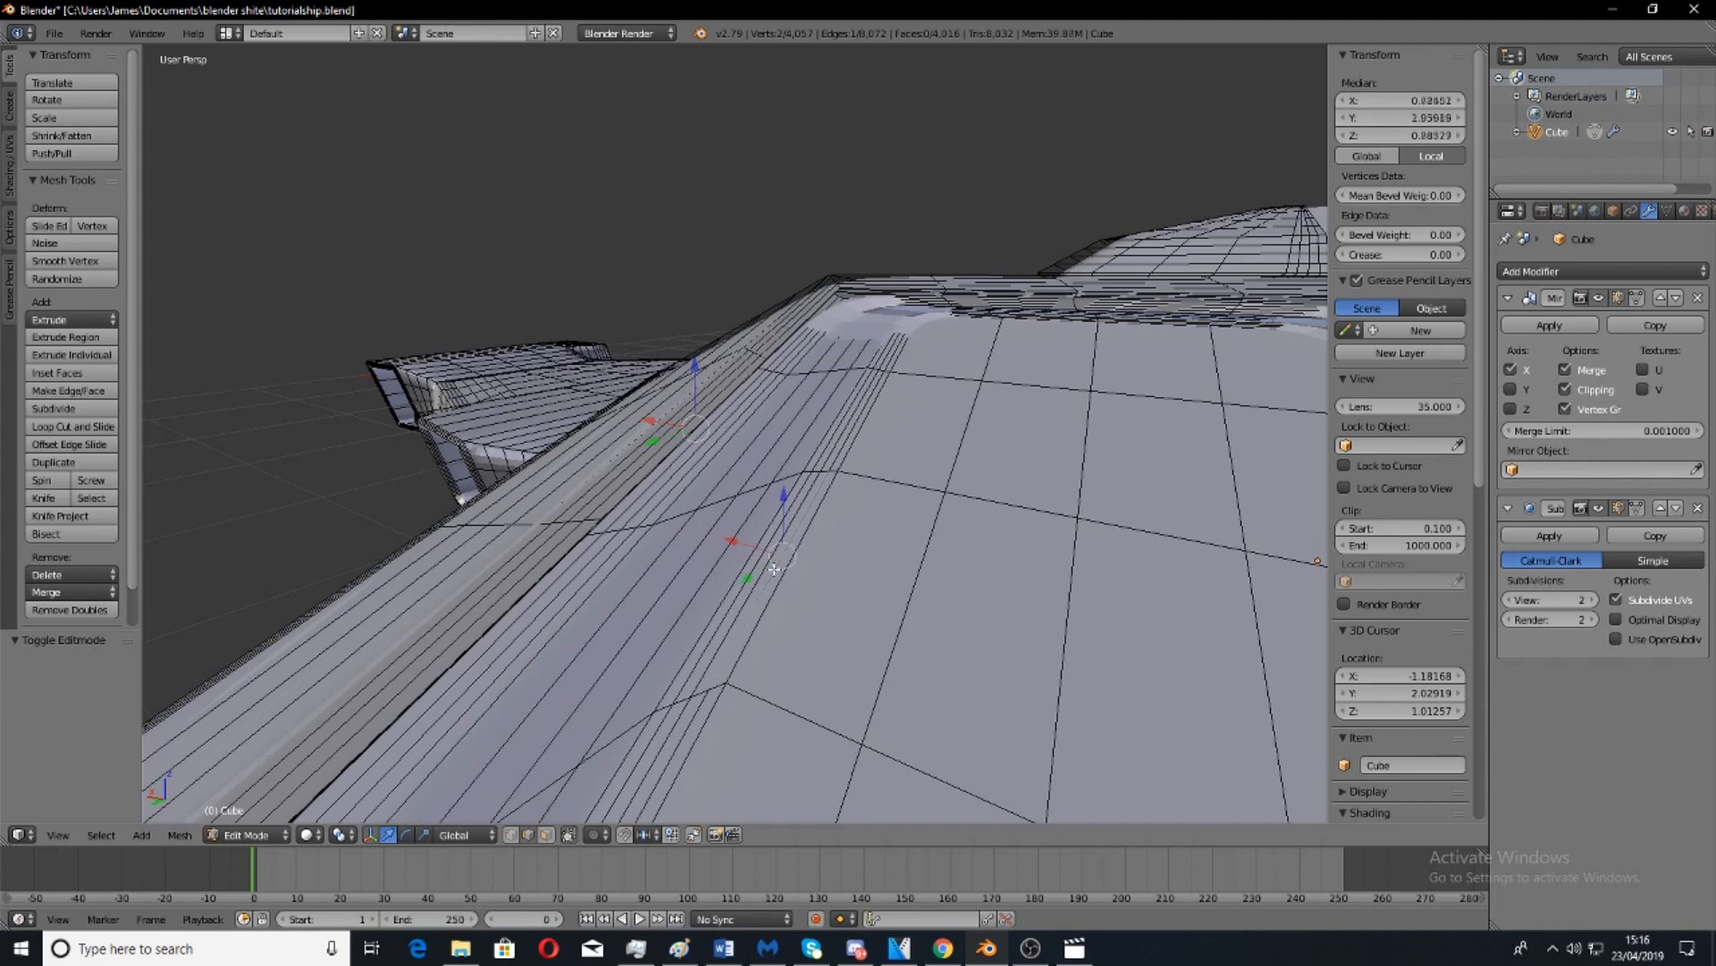
Select the closely spaced edge loops around the recessed upper nose panel's walls and dissolve their edges.
right_click(771, 572, "alt")
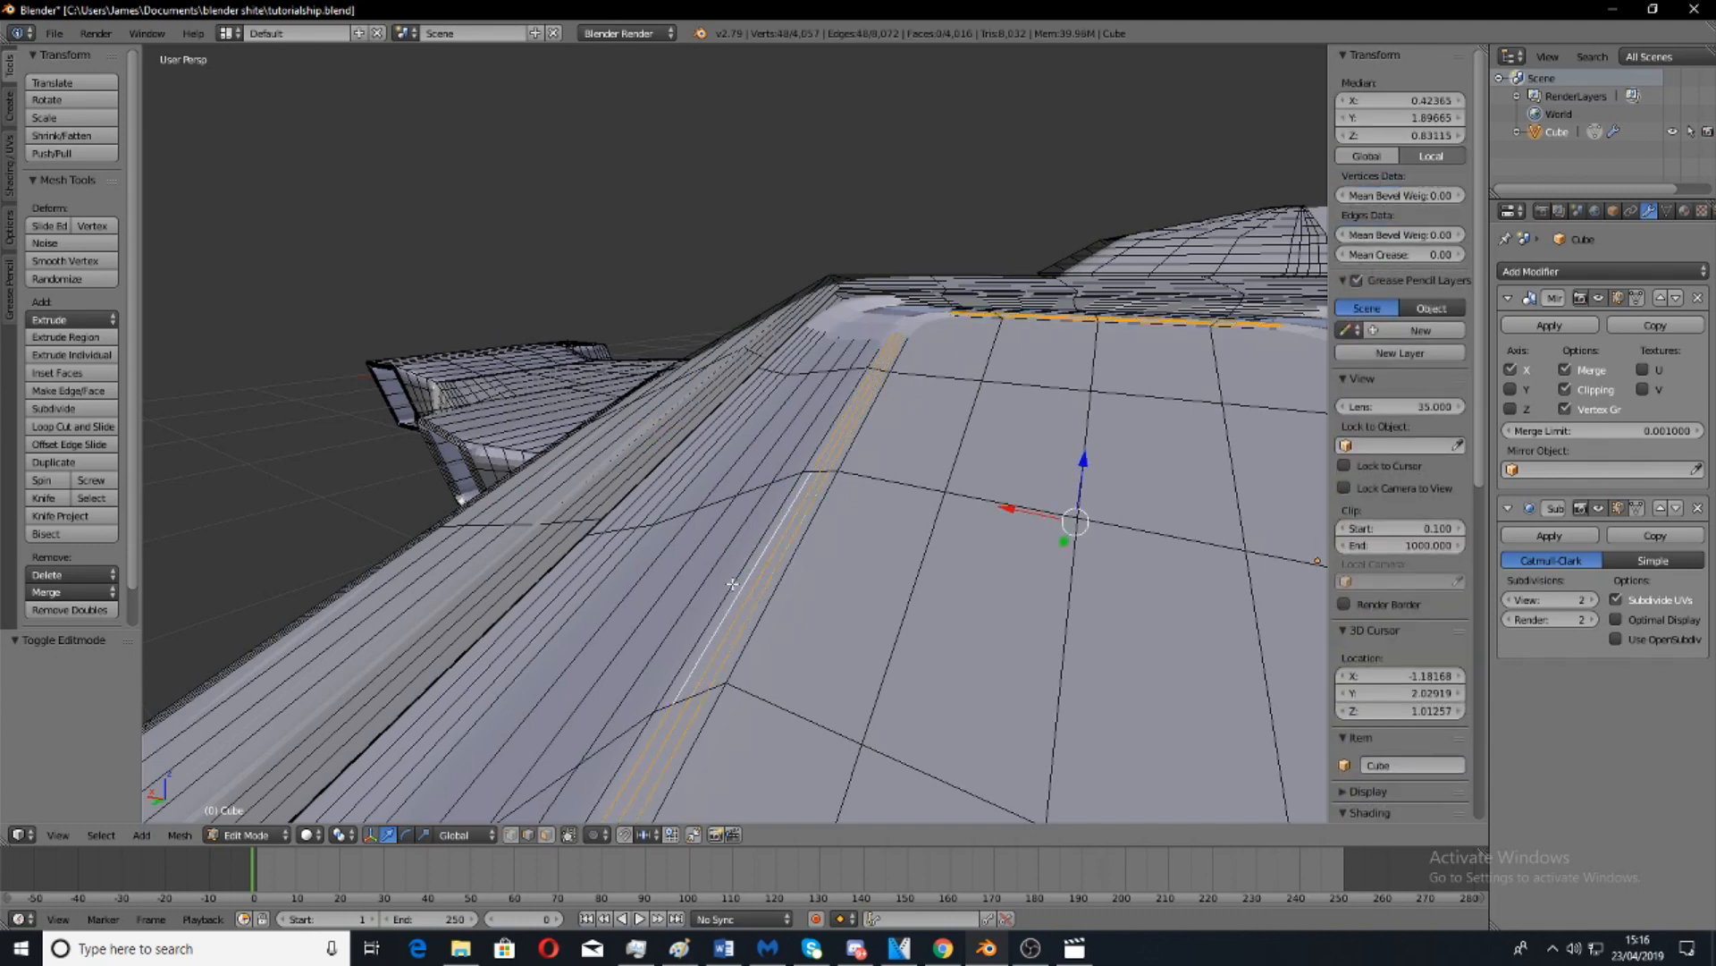
right_click(651, 563, "alt+shift")
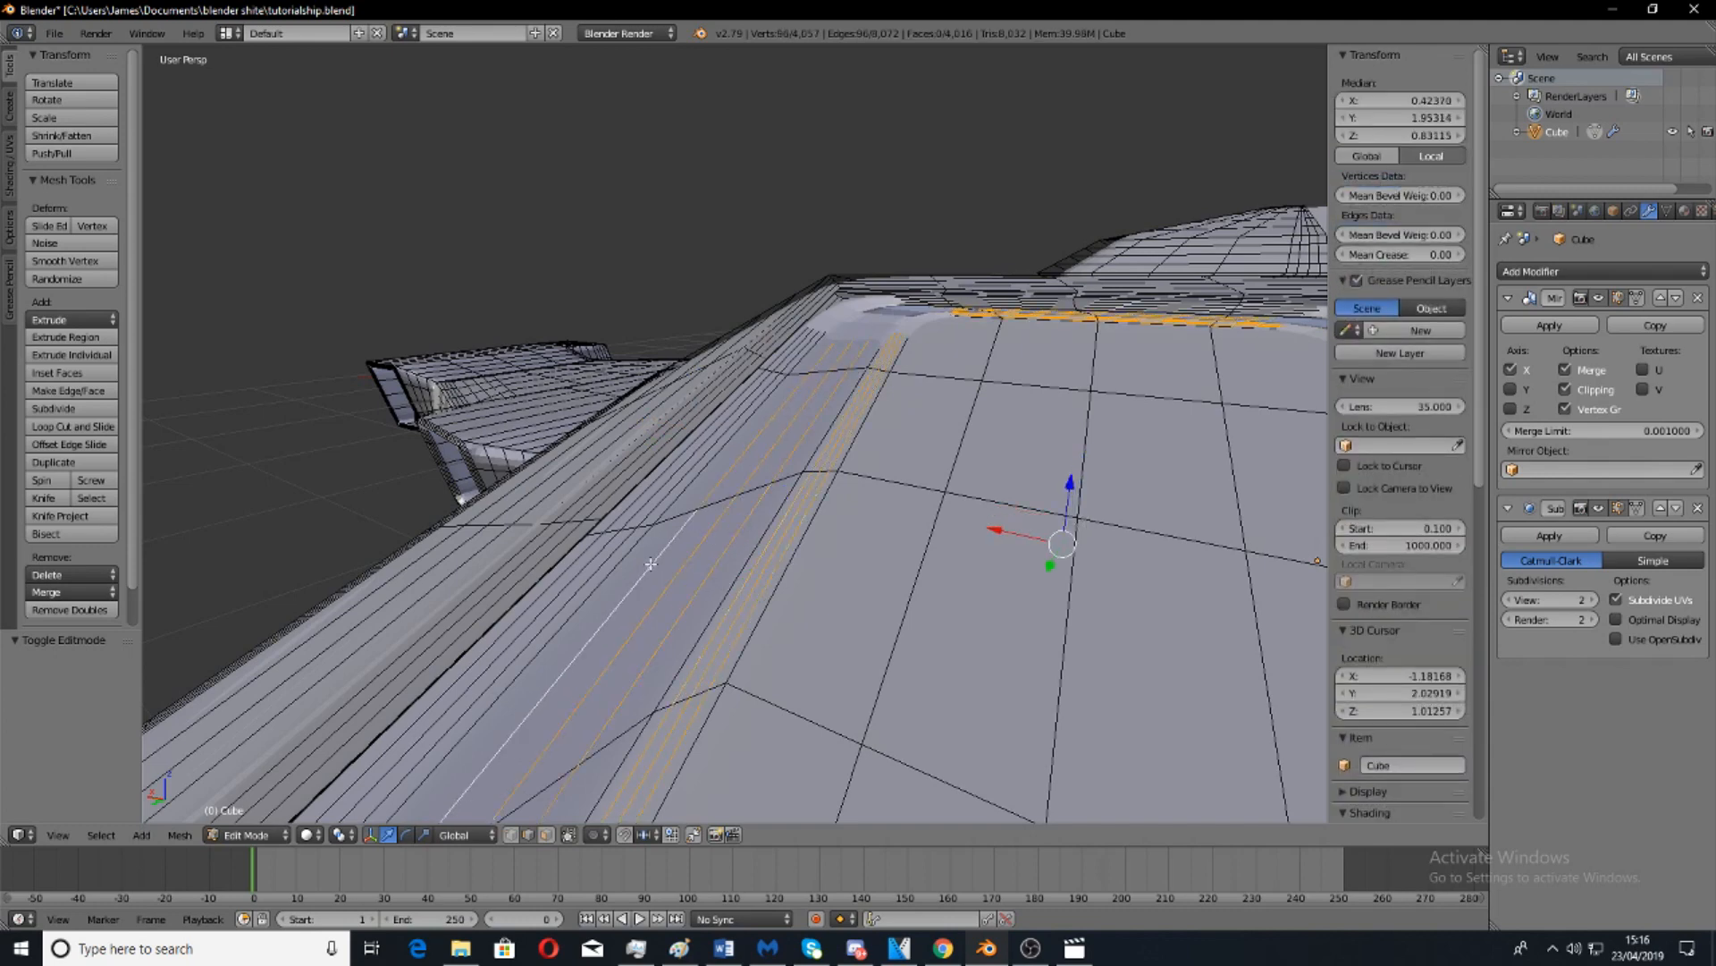
middle_click_drag(694, 519, 831, 549)
right_click(727, 544, "alt+shift")
right_click(710, 547, "alt+shift")
right_click(700, 547, "alt+shift")
right_click(766, 627, "alt+shift")
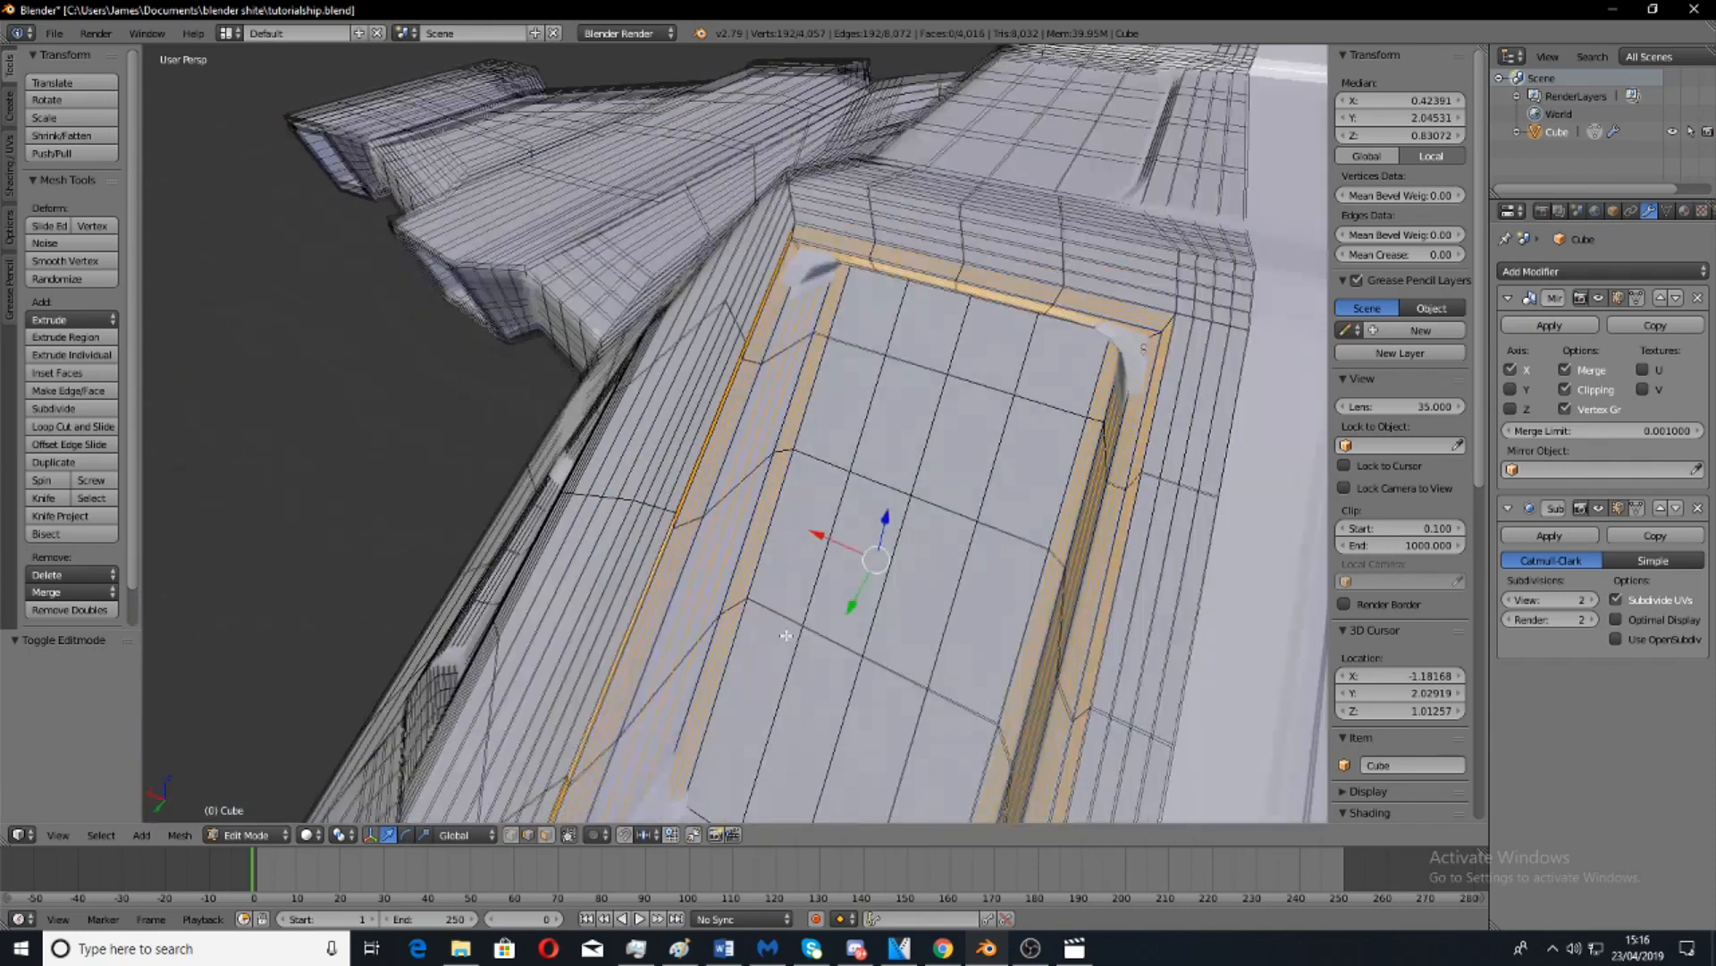
key("x")
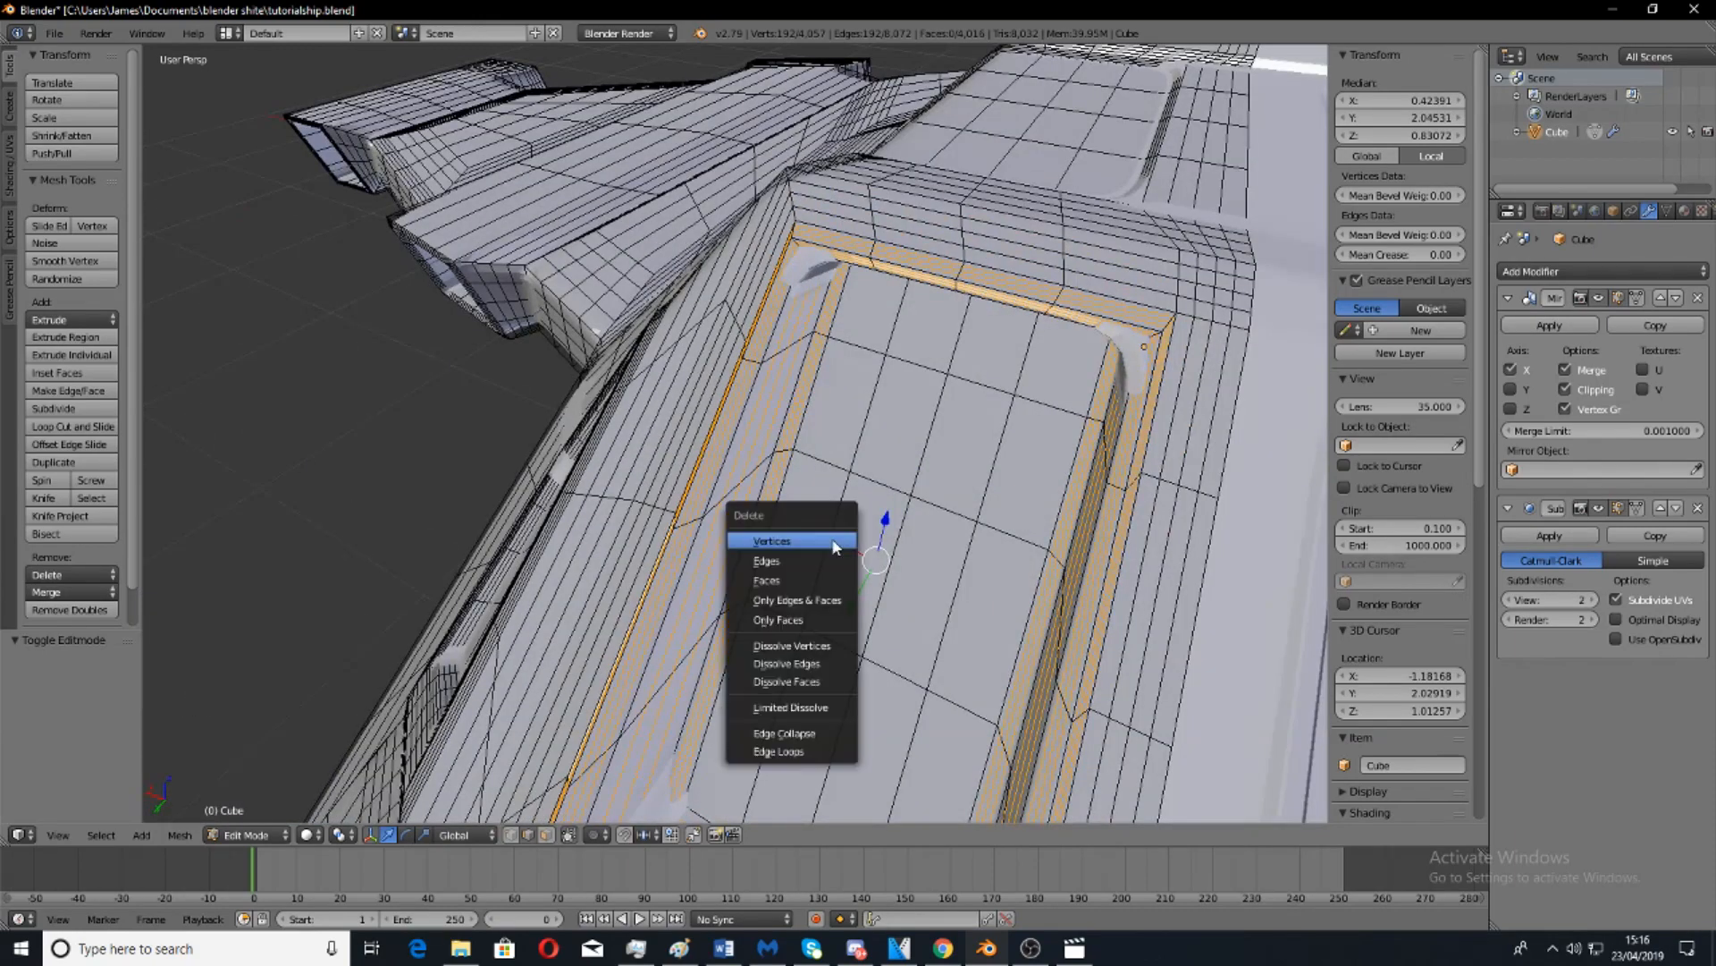
left_click(807, 663)
scroll(790, 639, "up", 2)
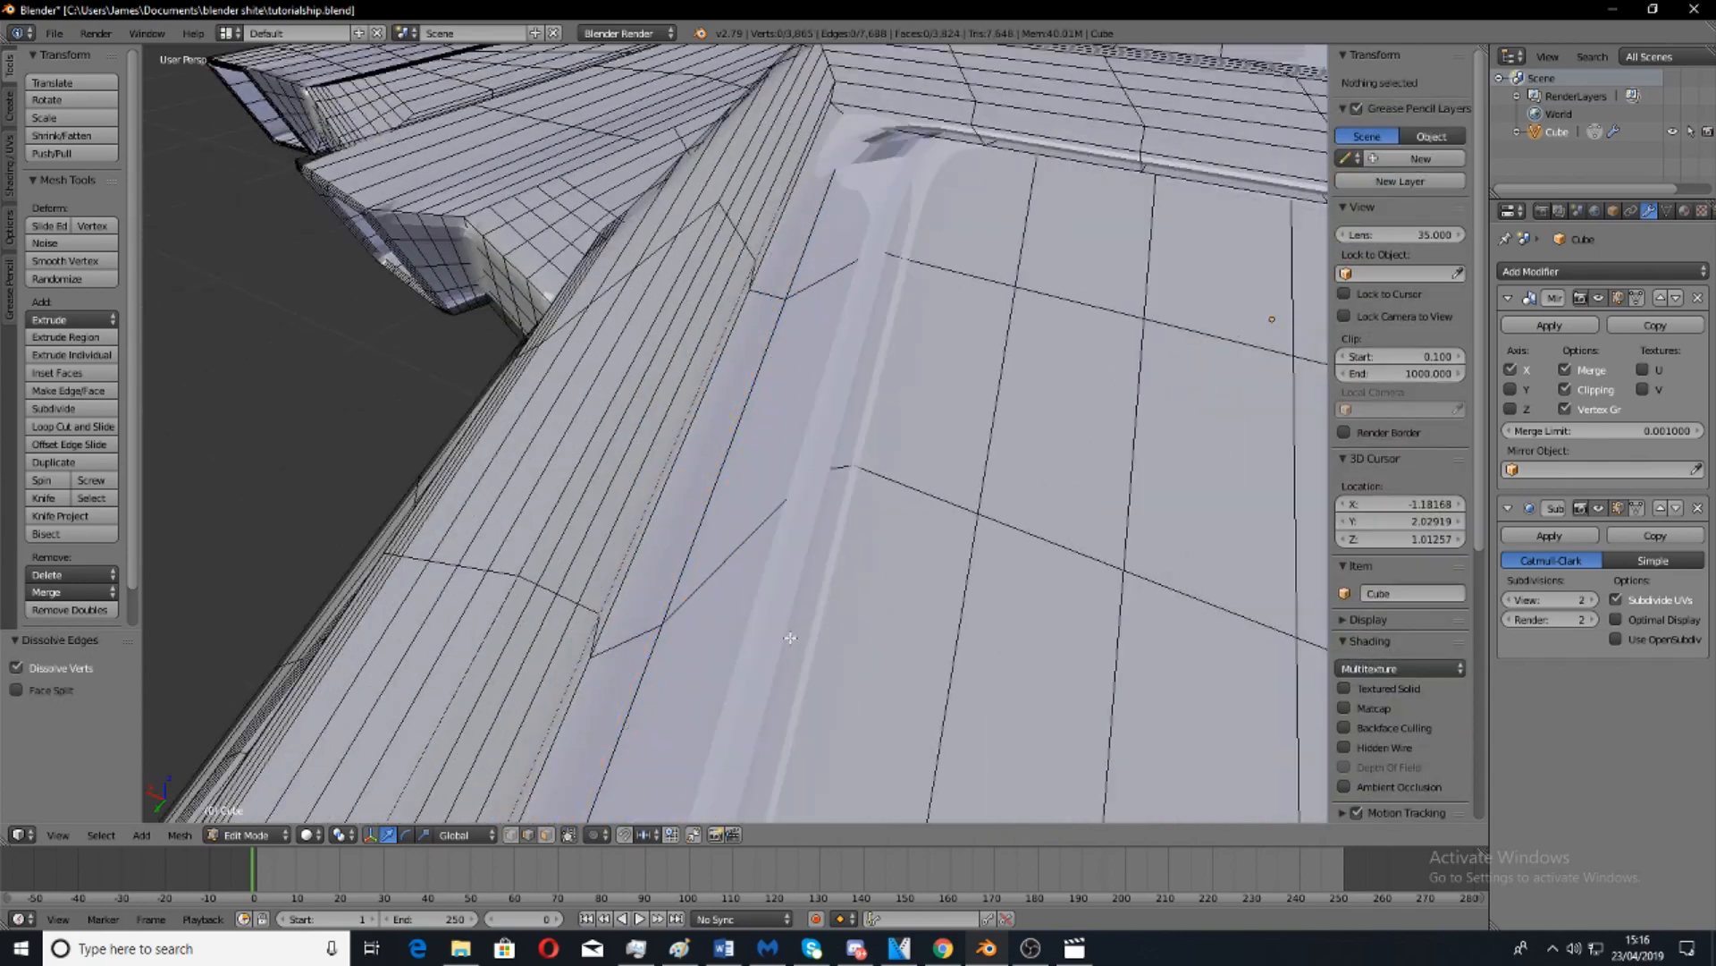
Examine the smoothed upper nose panel and the whole ship in Object Mode and Edit Mode.
scroll(754, 525, "down", 3)
middle_click_drag(754, 525, 763, 420)
scroll(762, 420, "up", 2)
scroll(902, 415, "down", 3)
middle_click_drag(903, 415, 899, 377)
scroll(960, 548, "down", 3)
key("Tab")
scroll(782, 659, "up", 3)
scroll(899, 376, "down", 4)
key("Tab")
middle_click_drag(709, 486, 794, 431)
middle_click_drag(865, 523, 772, 563)
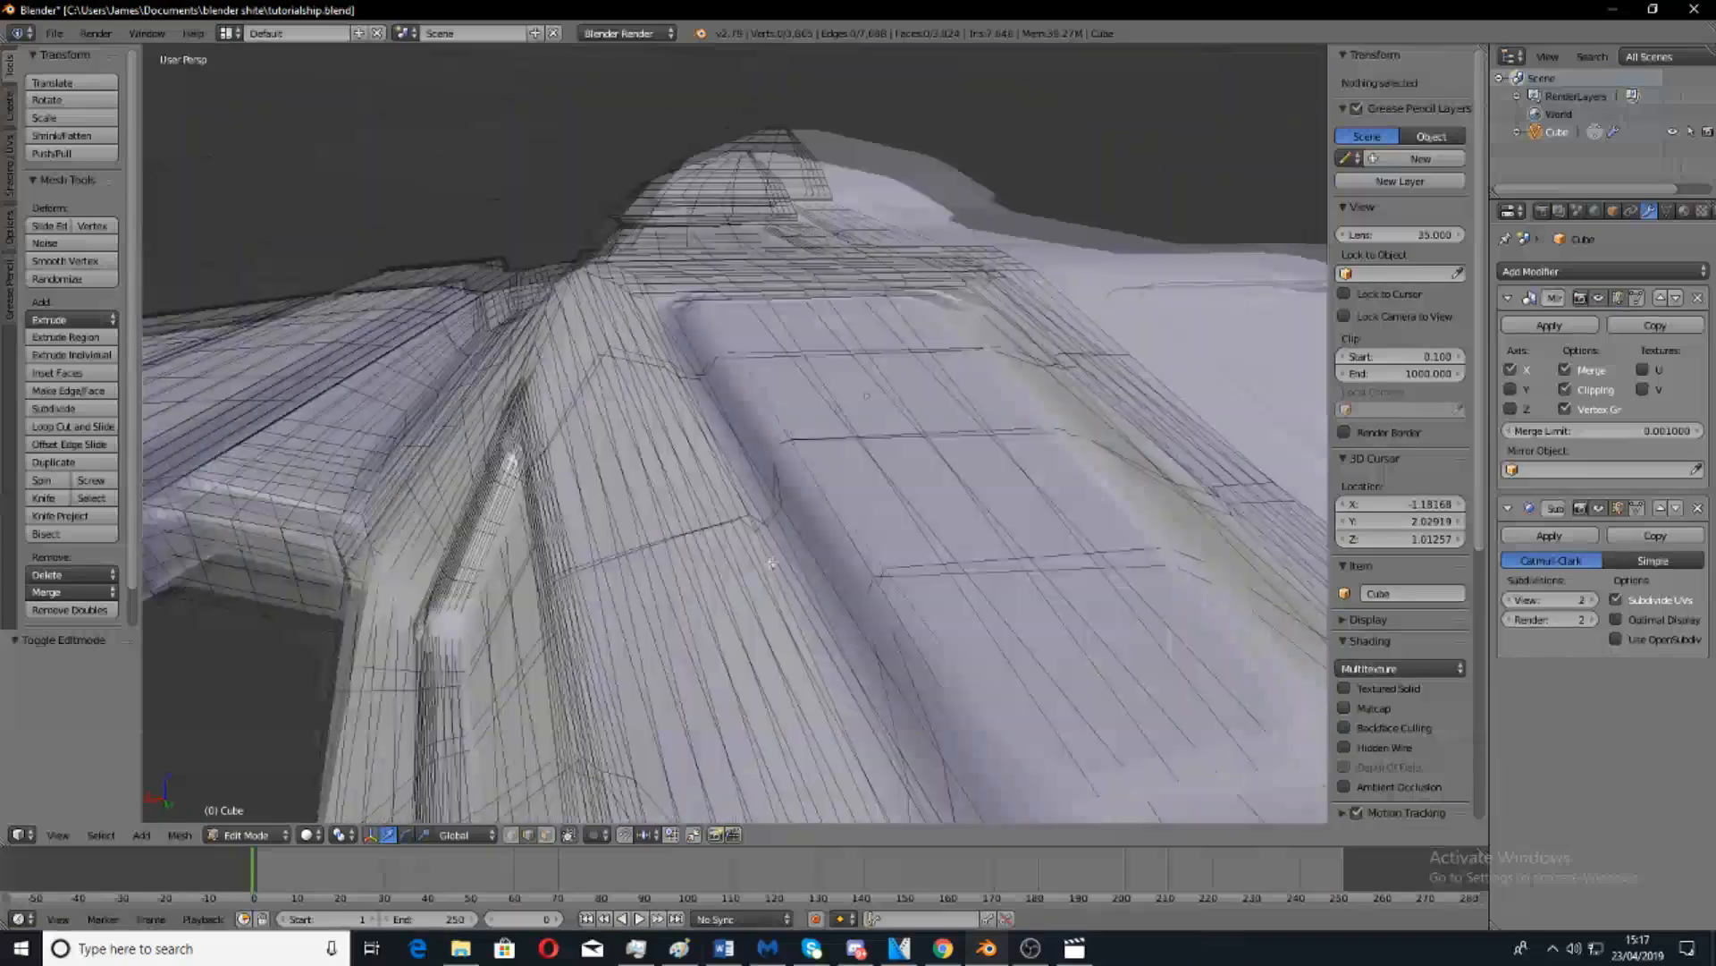
scroll(771, 561, "down", 8)
middle_click_drag(694, 541, 786, 587)
scroll(786, 588, "up", 3)
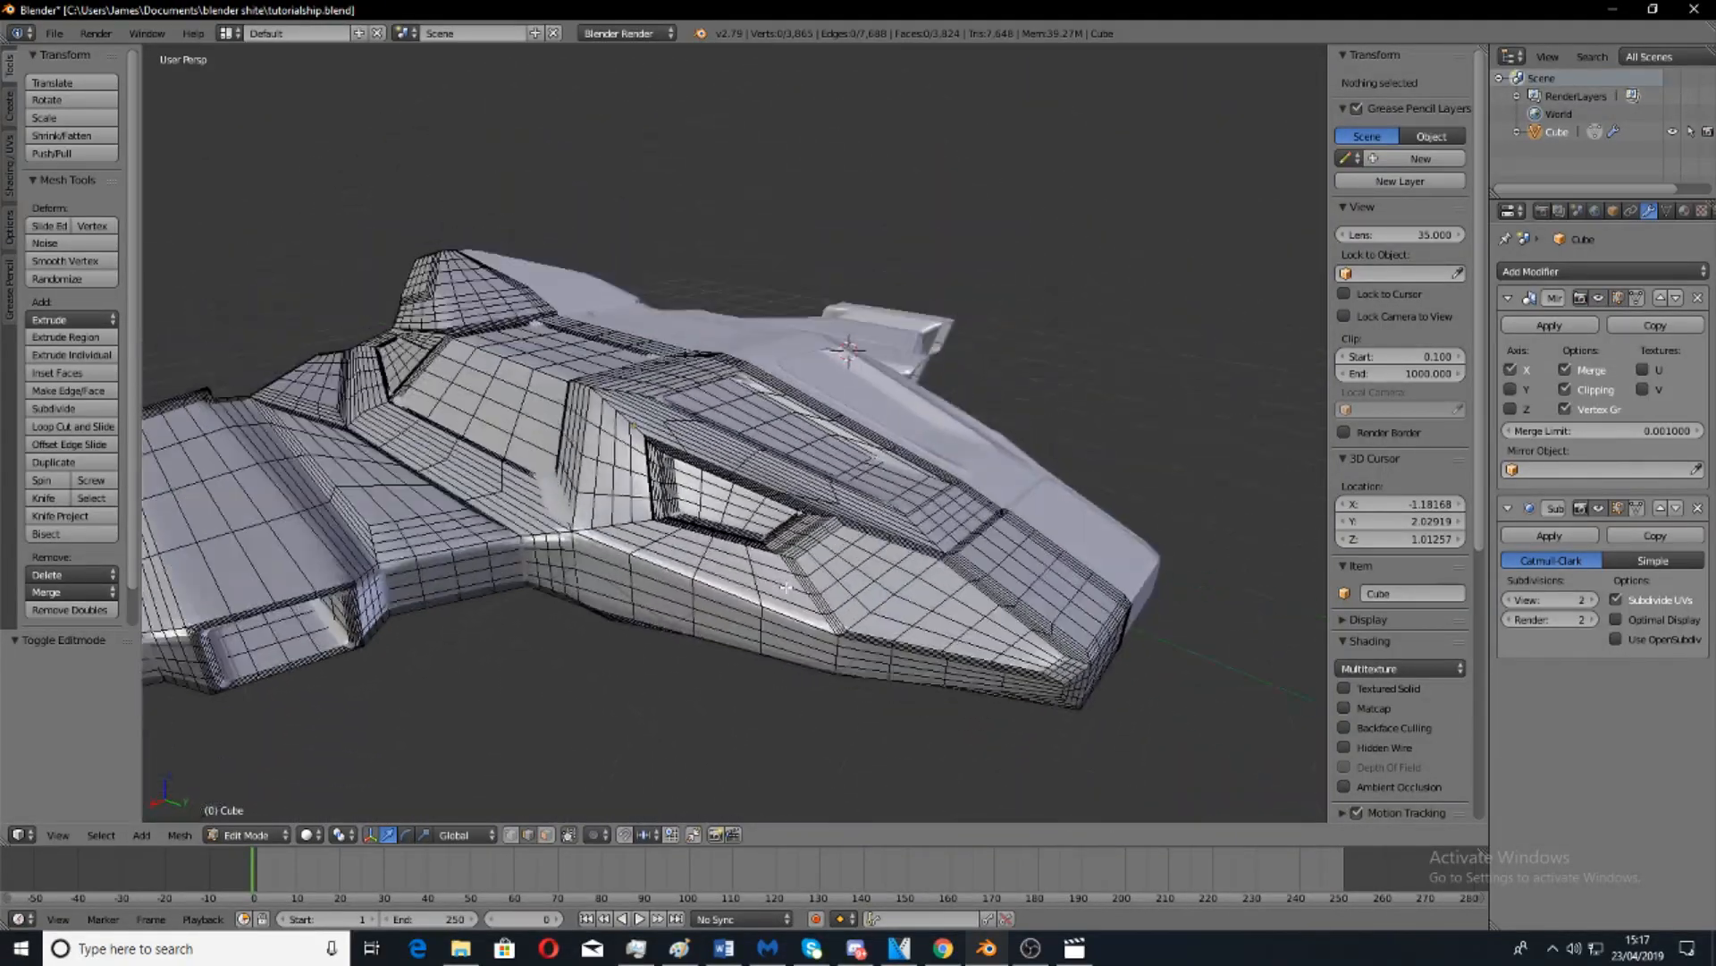
Try dissolving the full set of closely spaced edge loops around the recessed side nose panel, hiding the Subdivision Surface preview while selecting.
scroll(786, 588, "up", 8)
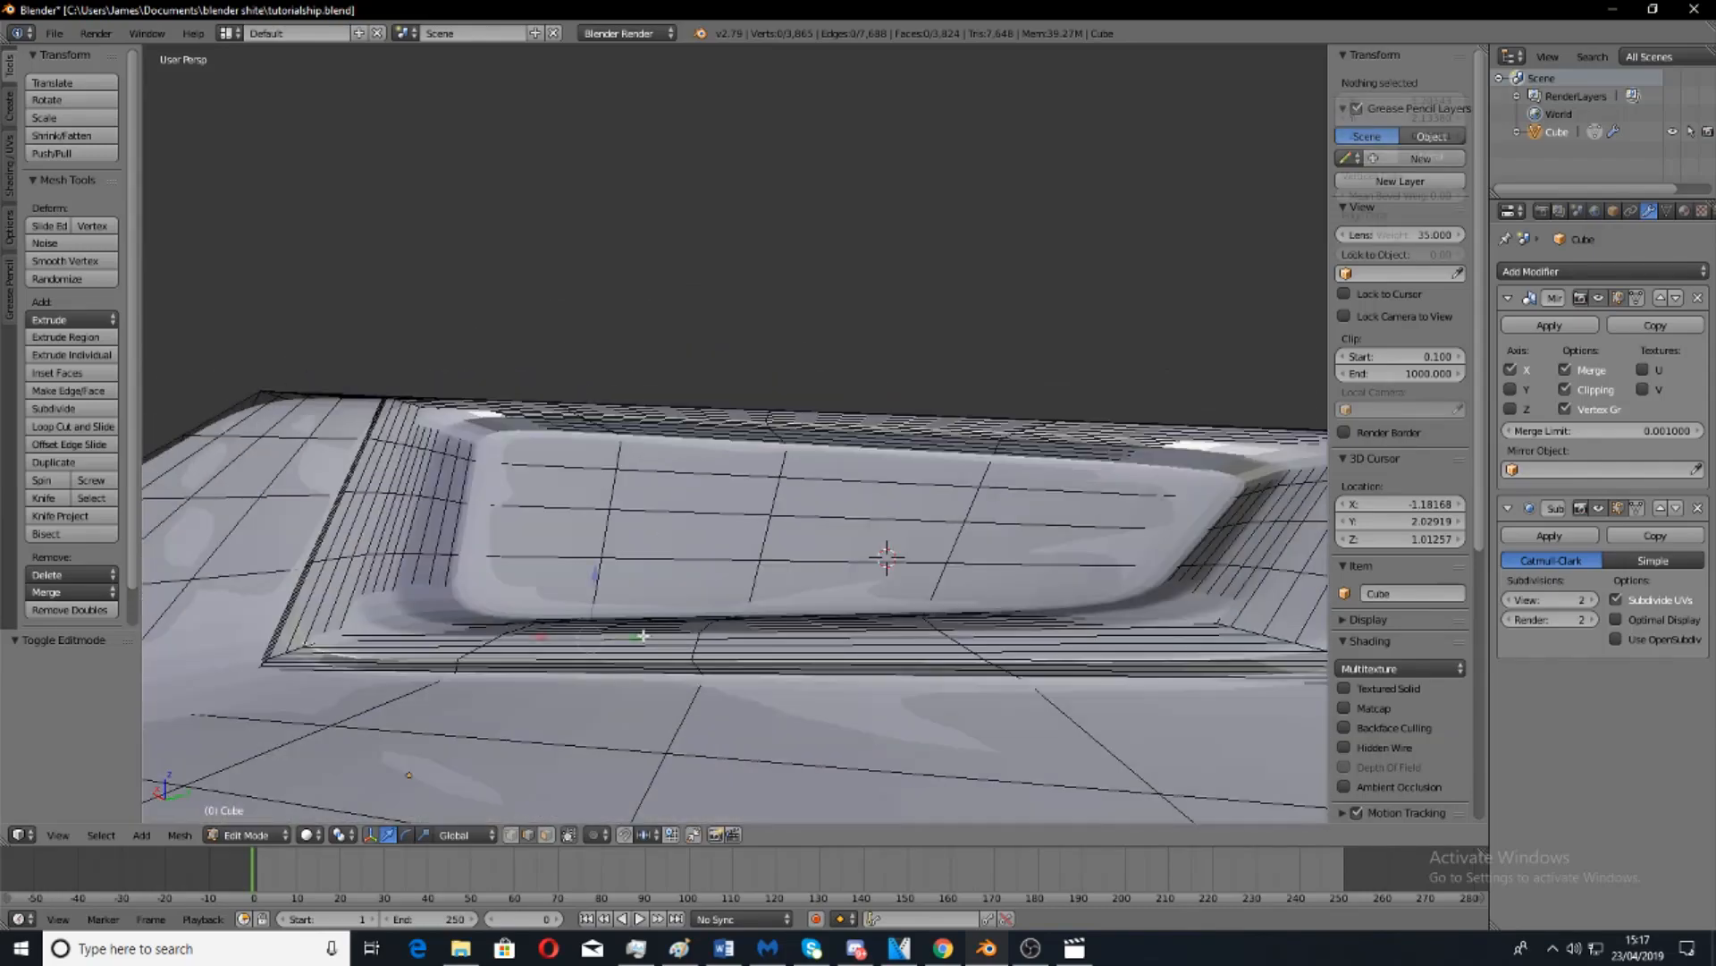
right_click(643, 635)
key("KP_Decimal")
scroll(643, 636, "down", 2)
middle_click_drag(510, 546, 495, 547)
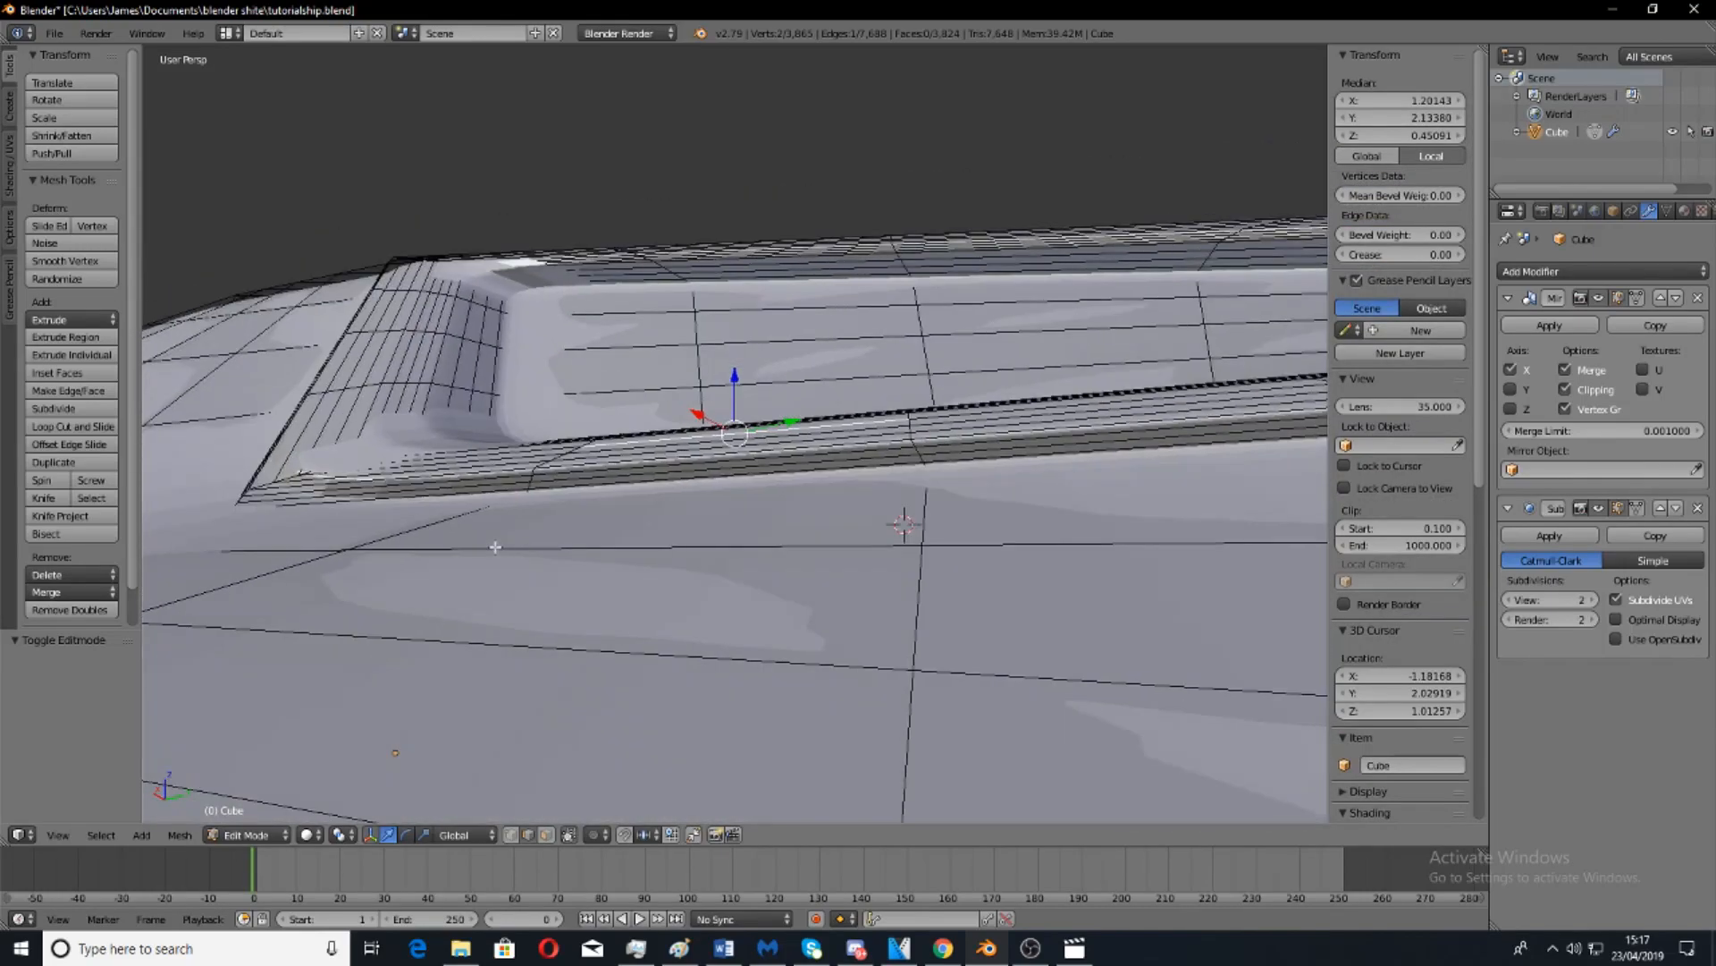
scroll(495, 547, "up", 3)
scroll(495, 547, "down", 4)
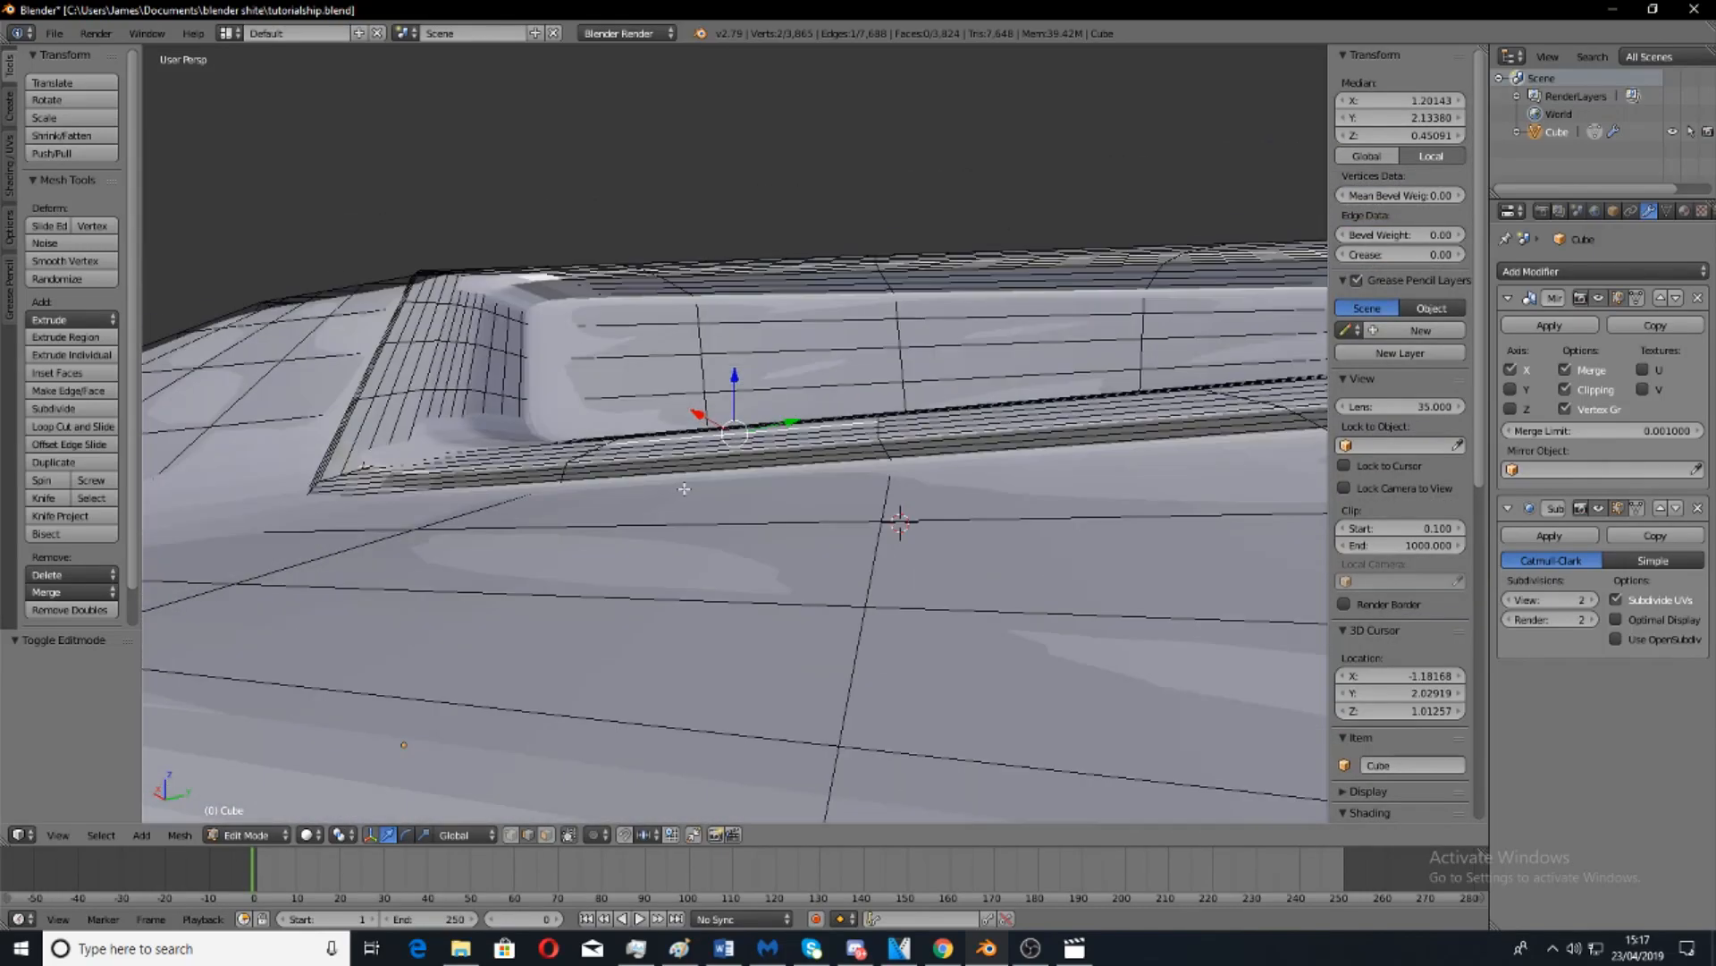
left_click(1599, 509)
middle_click_drag(759, 461, 746, 474)
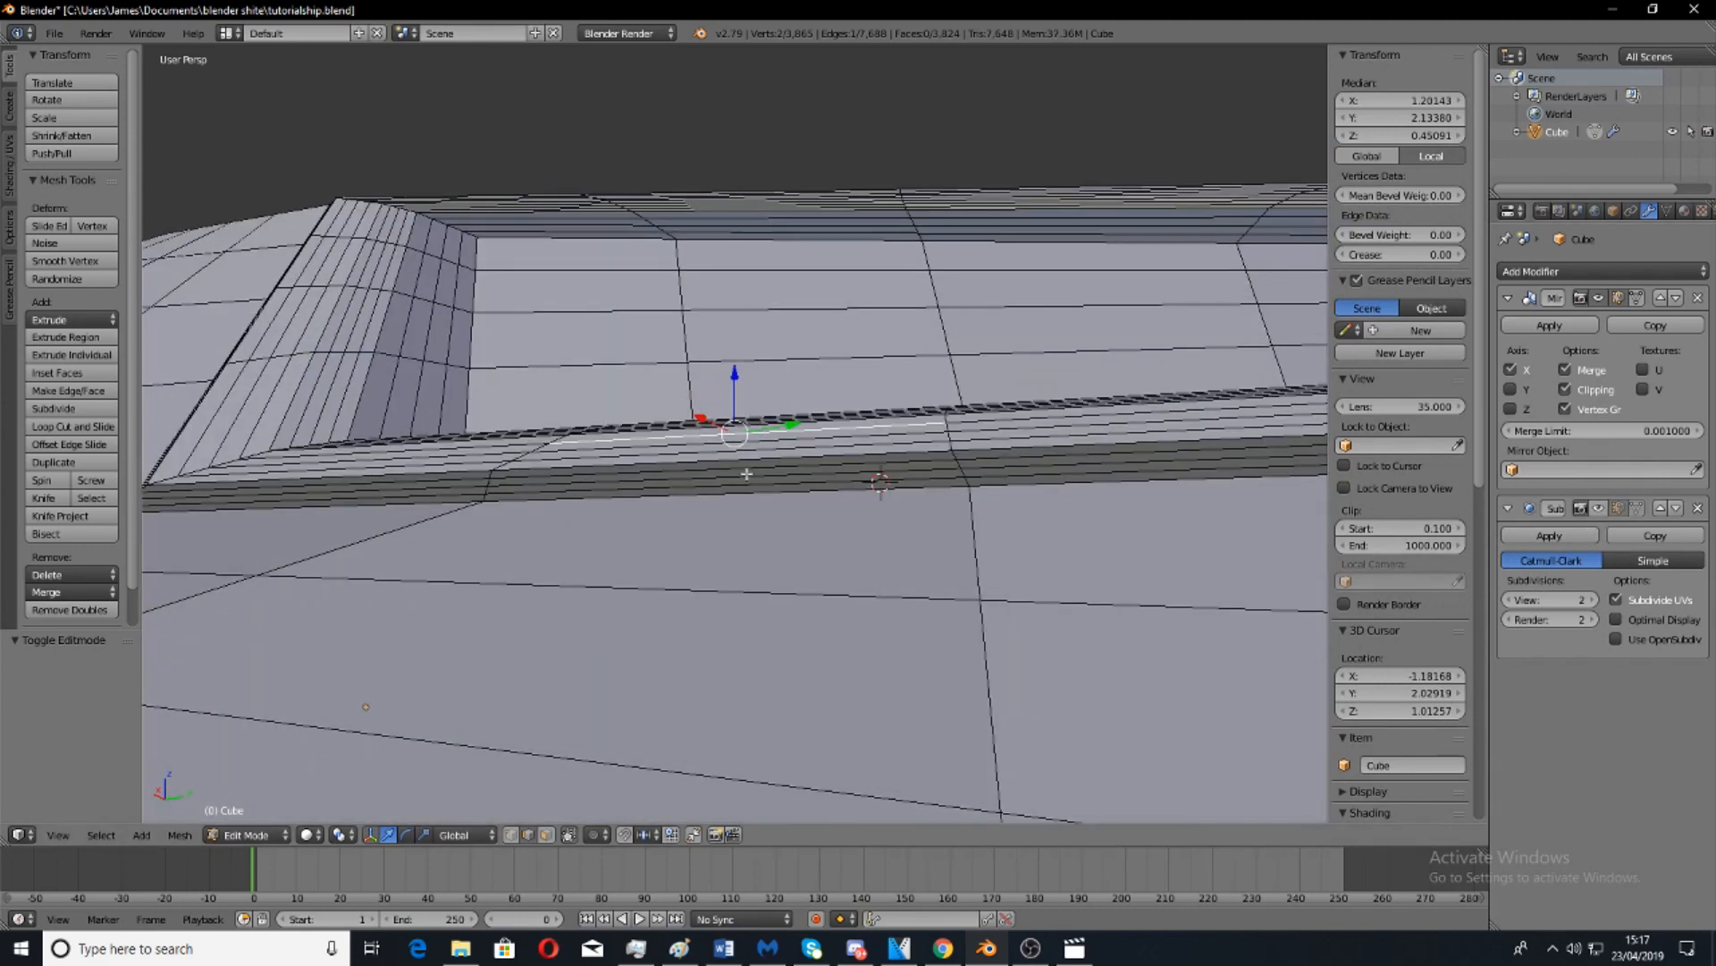
right_click(721, 481, "alt")
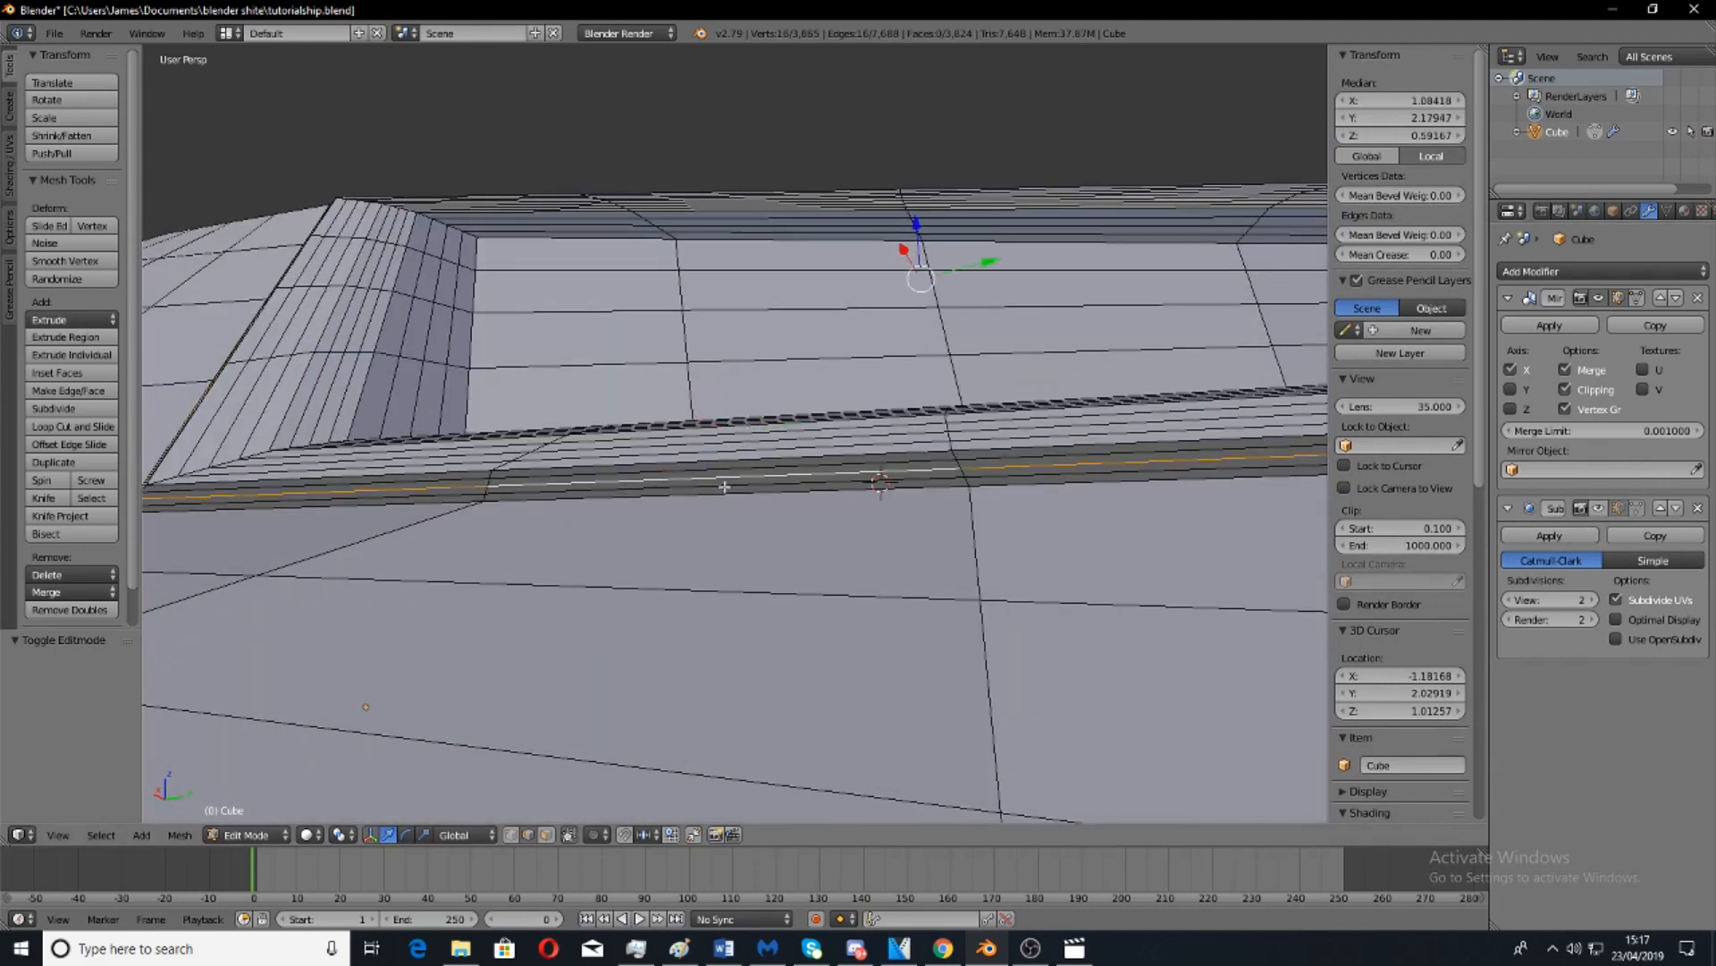
mouse_move(720, 438)
middle_mouse_down()
mouse_move(751, 469)
mouse_move(734, 465)
mouse_move(739, 414)
middle_mouse_up()
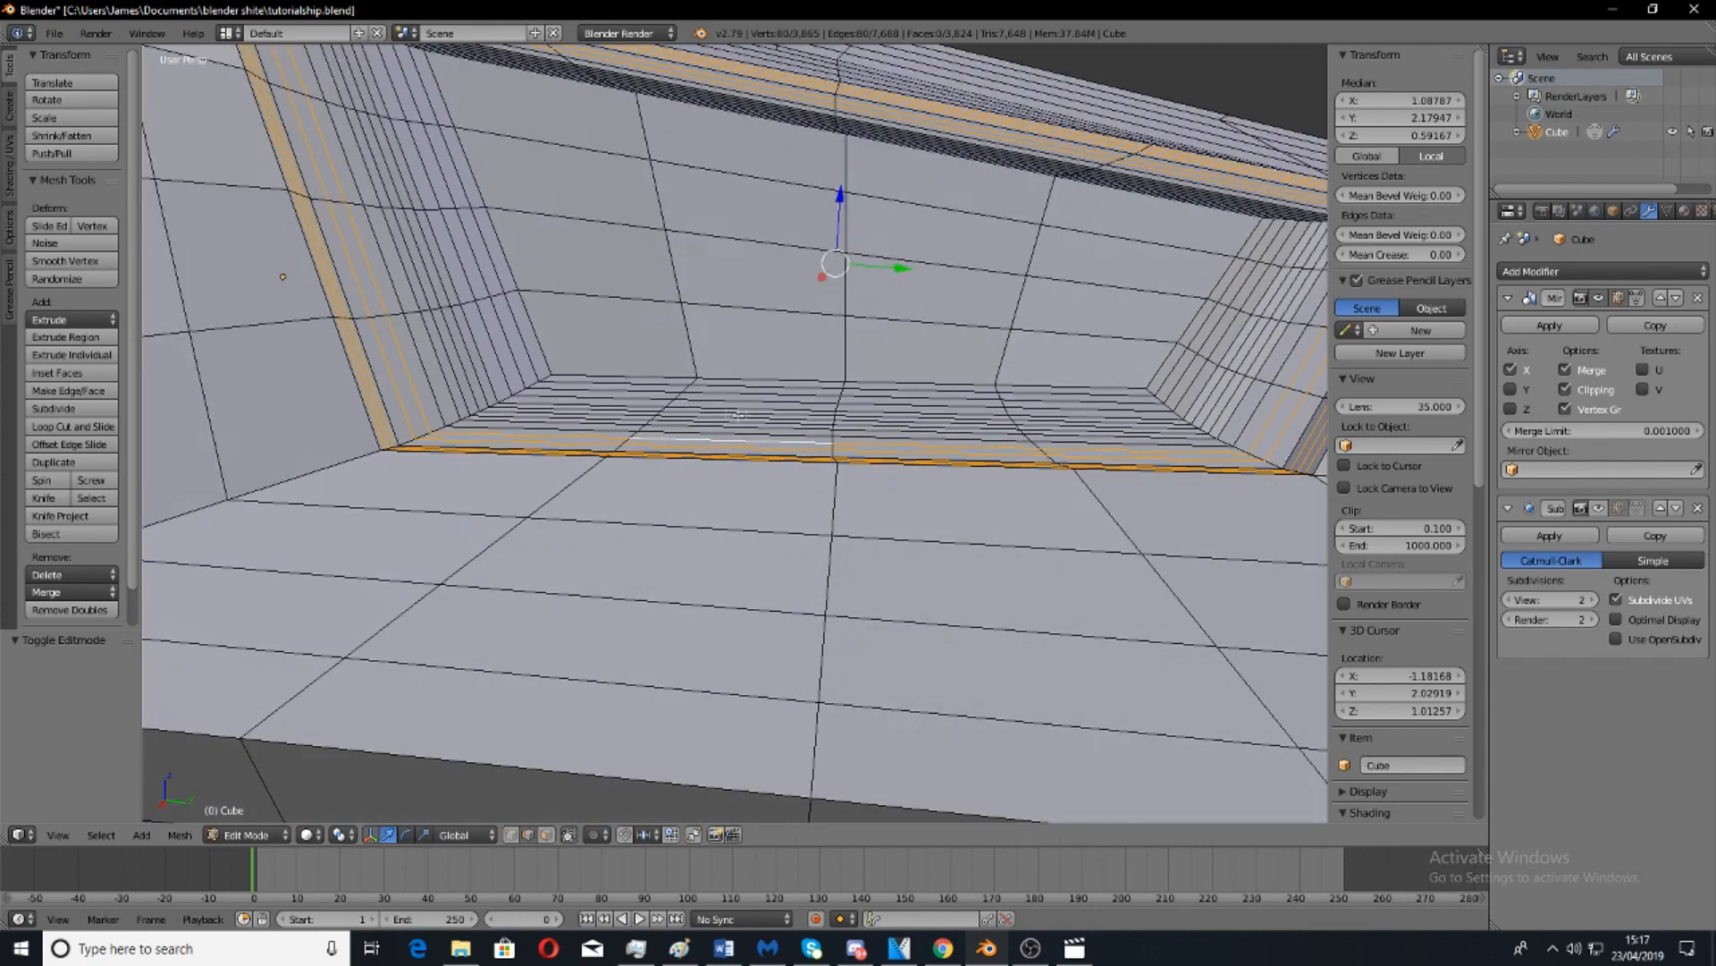
right_click(465, 360, "alt+shift")
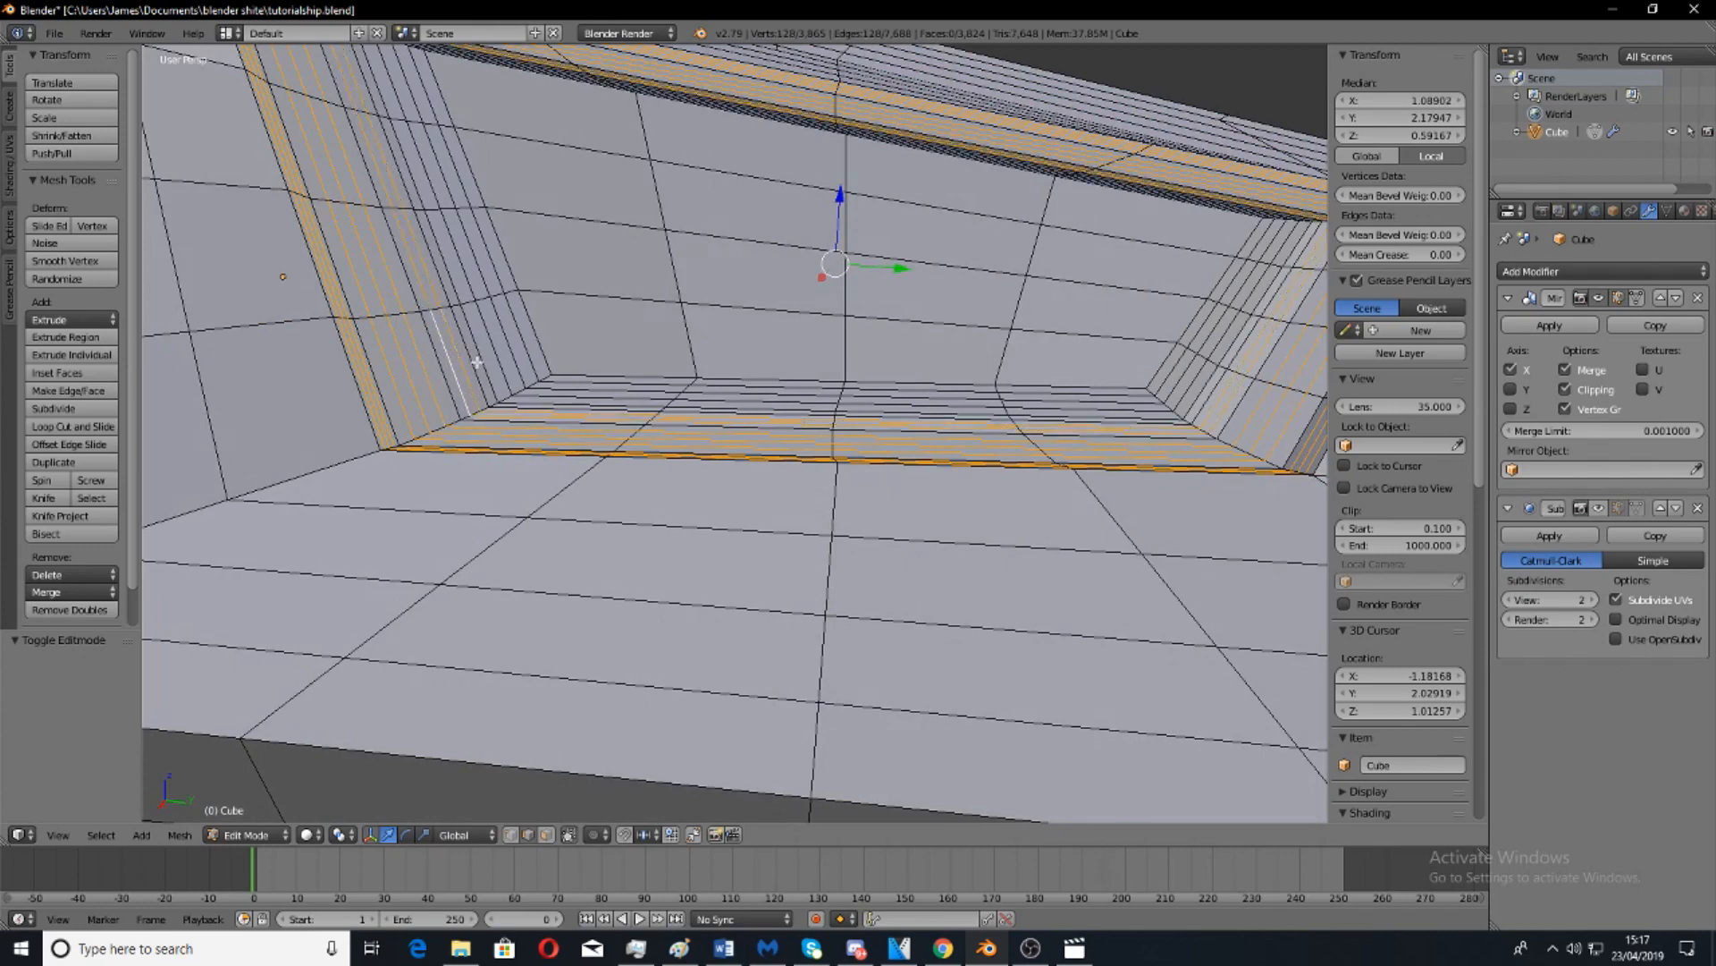
middle_click_drag(509, 359, 570, 403)
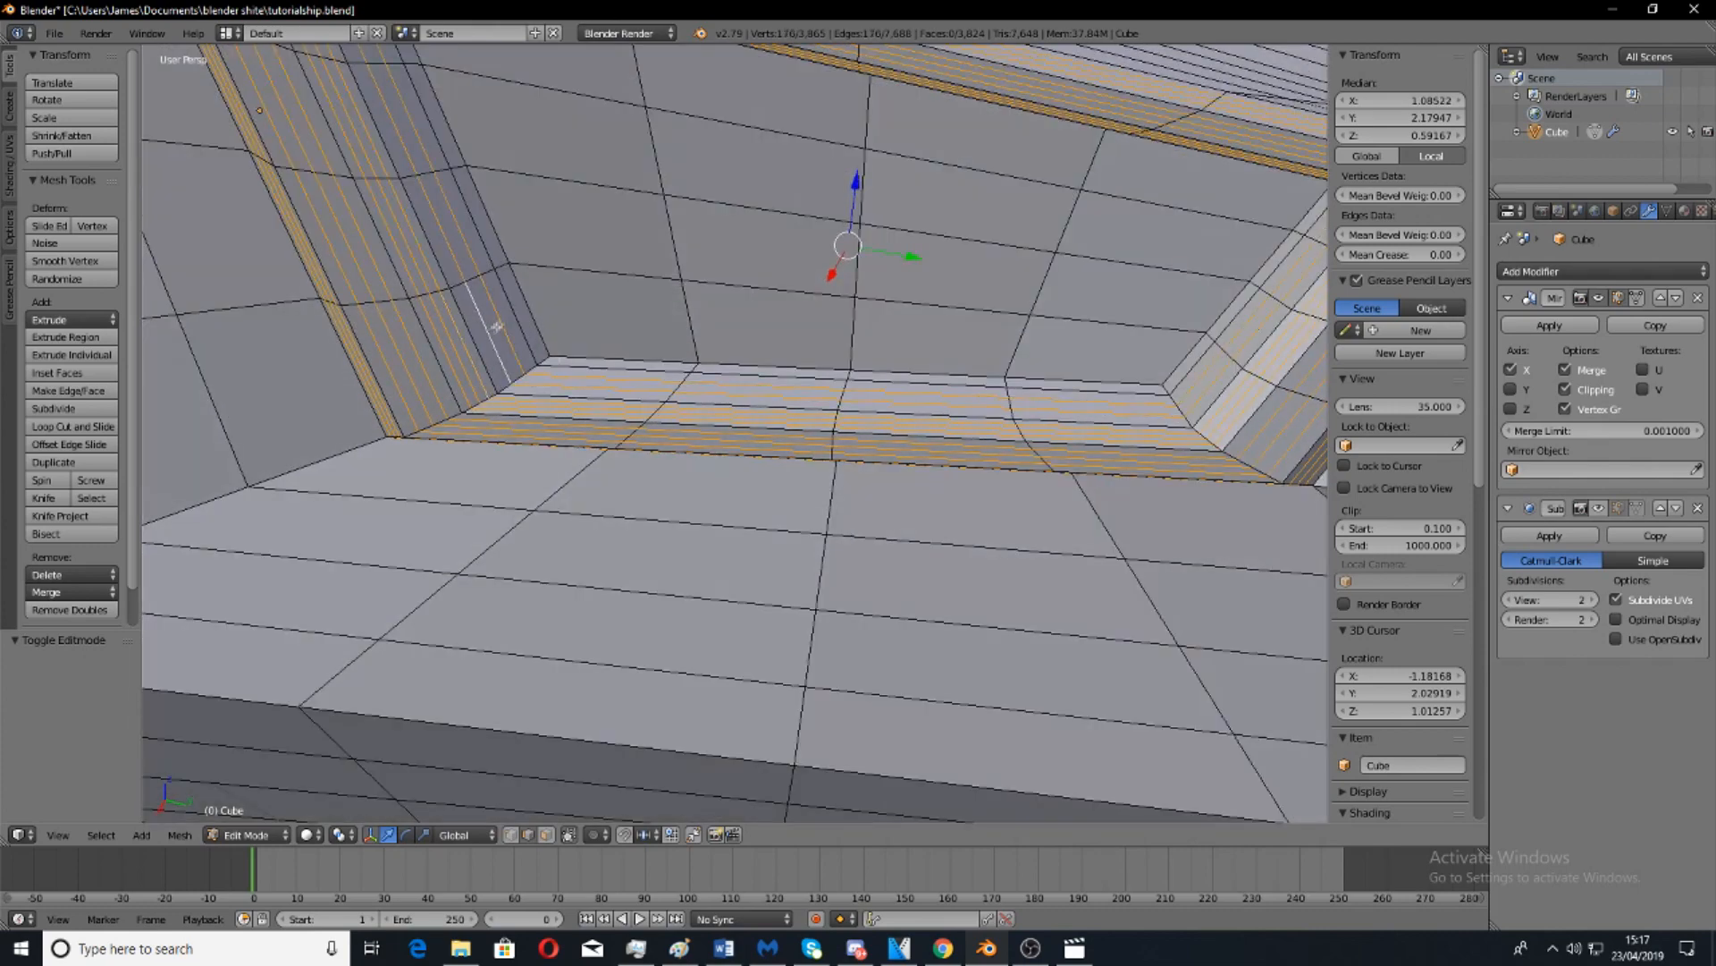
scroll(700, 323, "down", 4)
middle_click_drag(751, 400, 809, 427)
key("x")
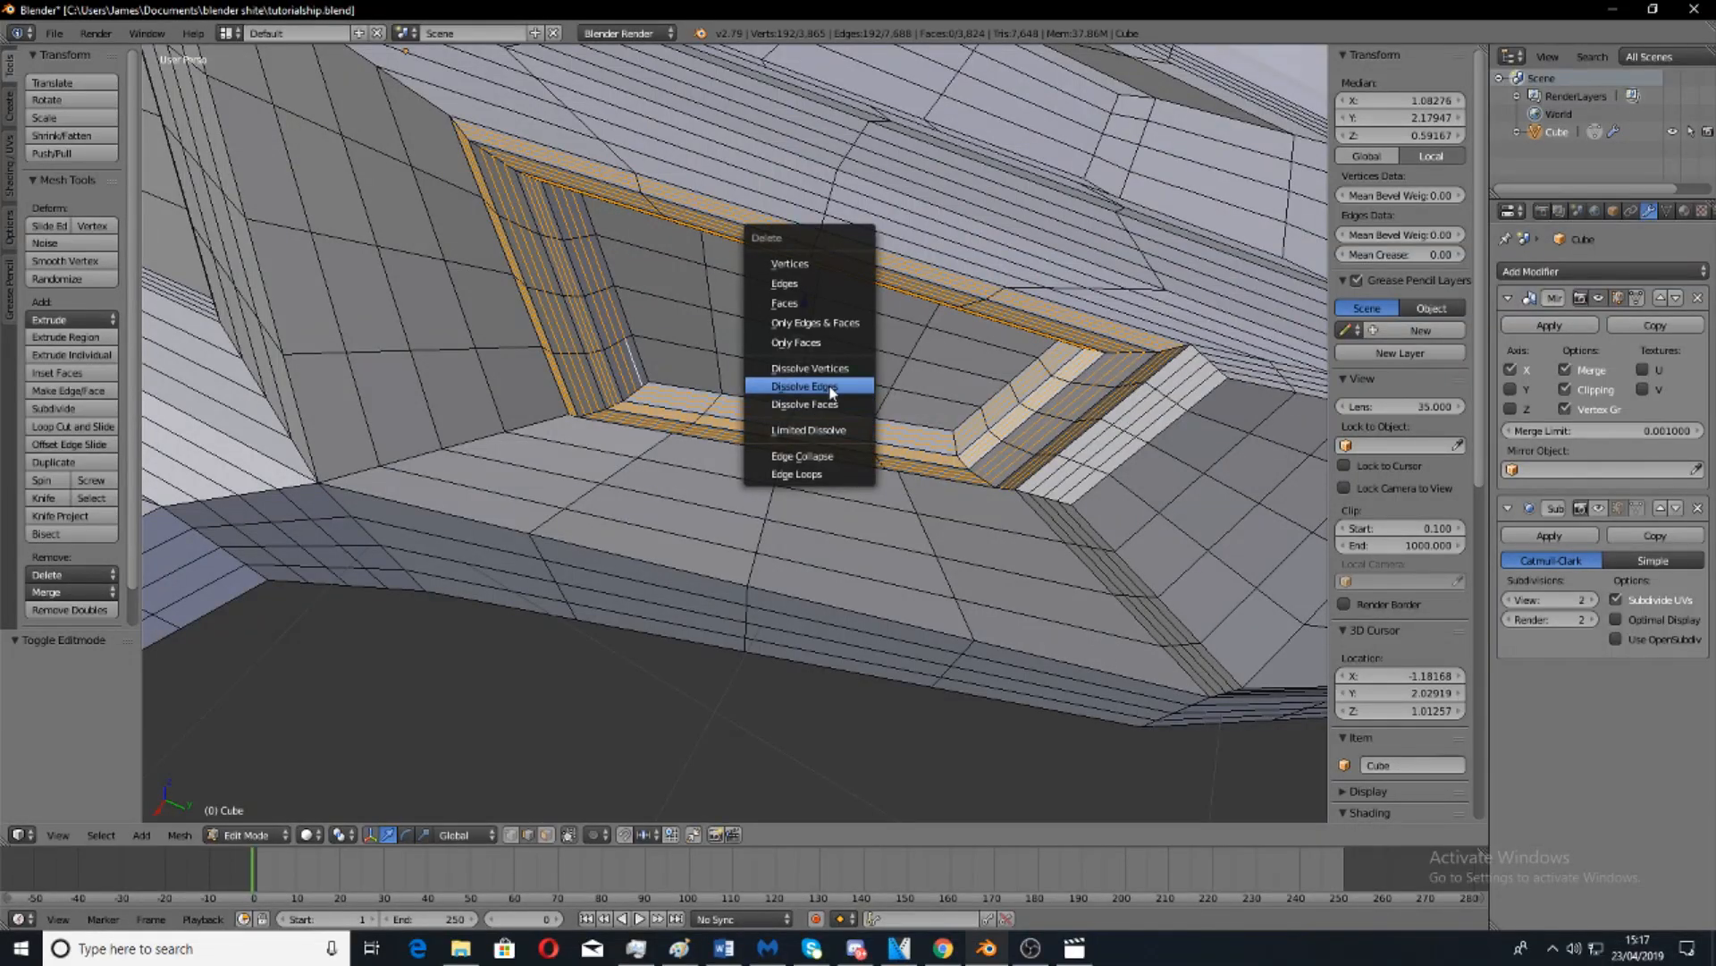
left_click(831, 387)
left_click(1591, 508)
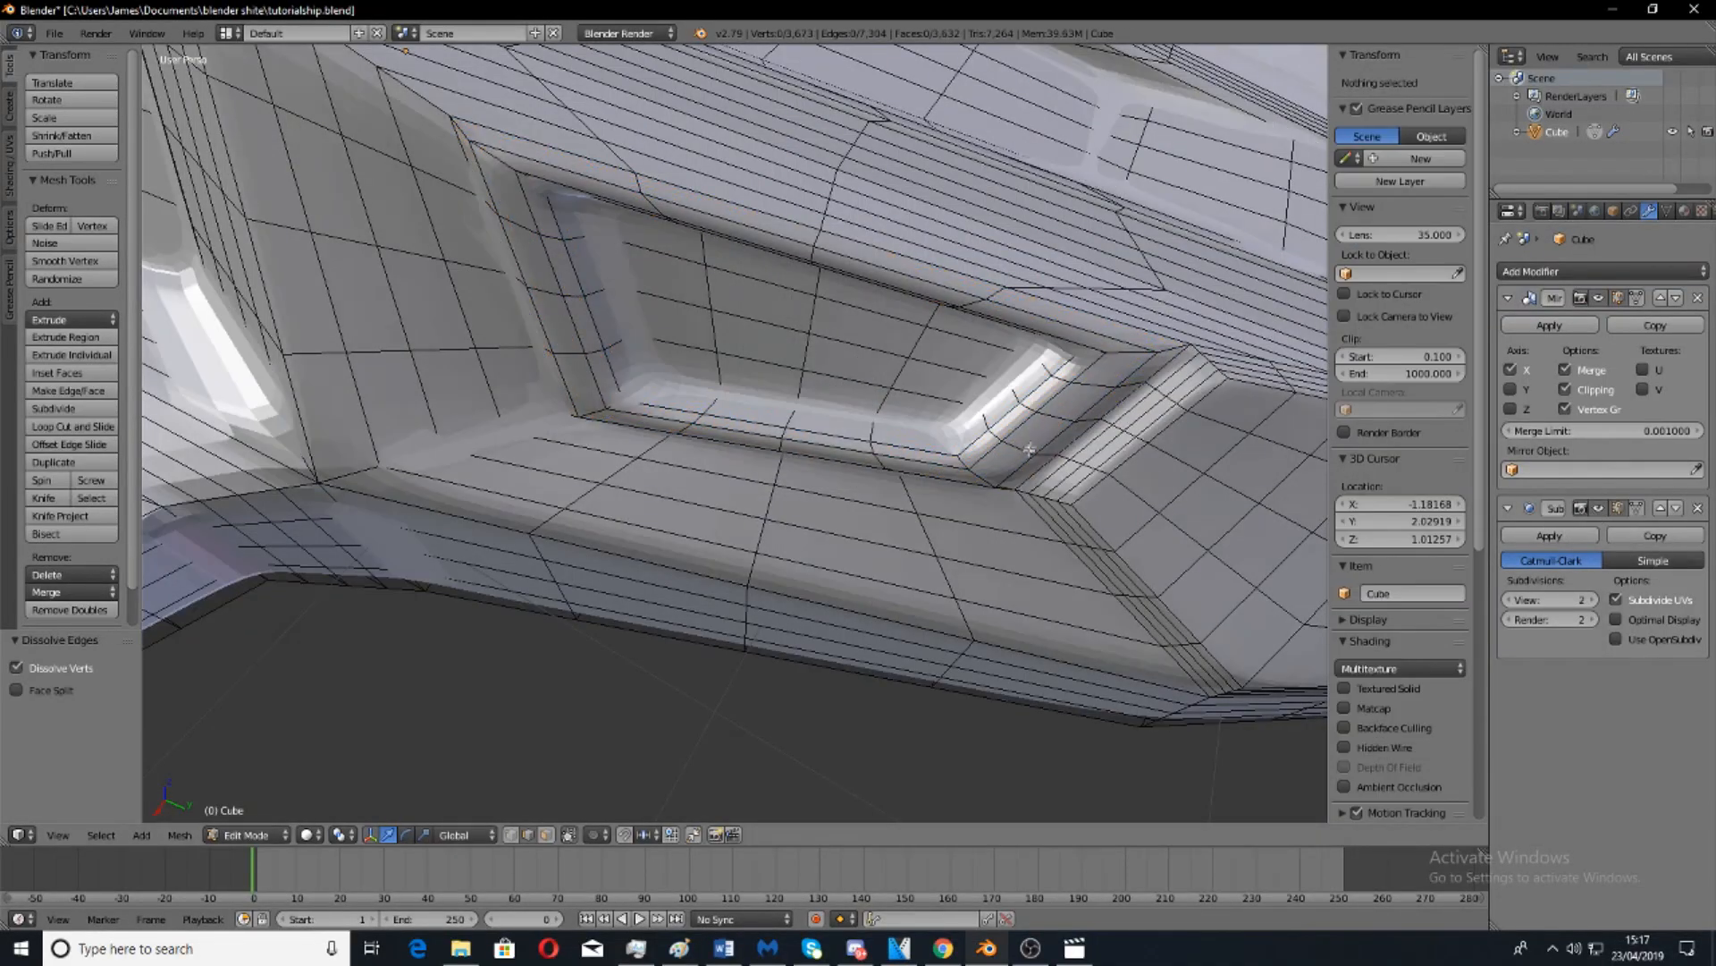
Check the side nose panel's smoothed shape and undo the dissolve of its edge loops.
scroll(1058, 388, "down", 5)
key("Tab")
middle_click_drag(1059, 388, 935, 402)
scroll(937, 393, "up", 4)
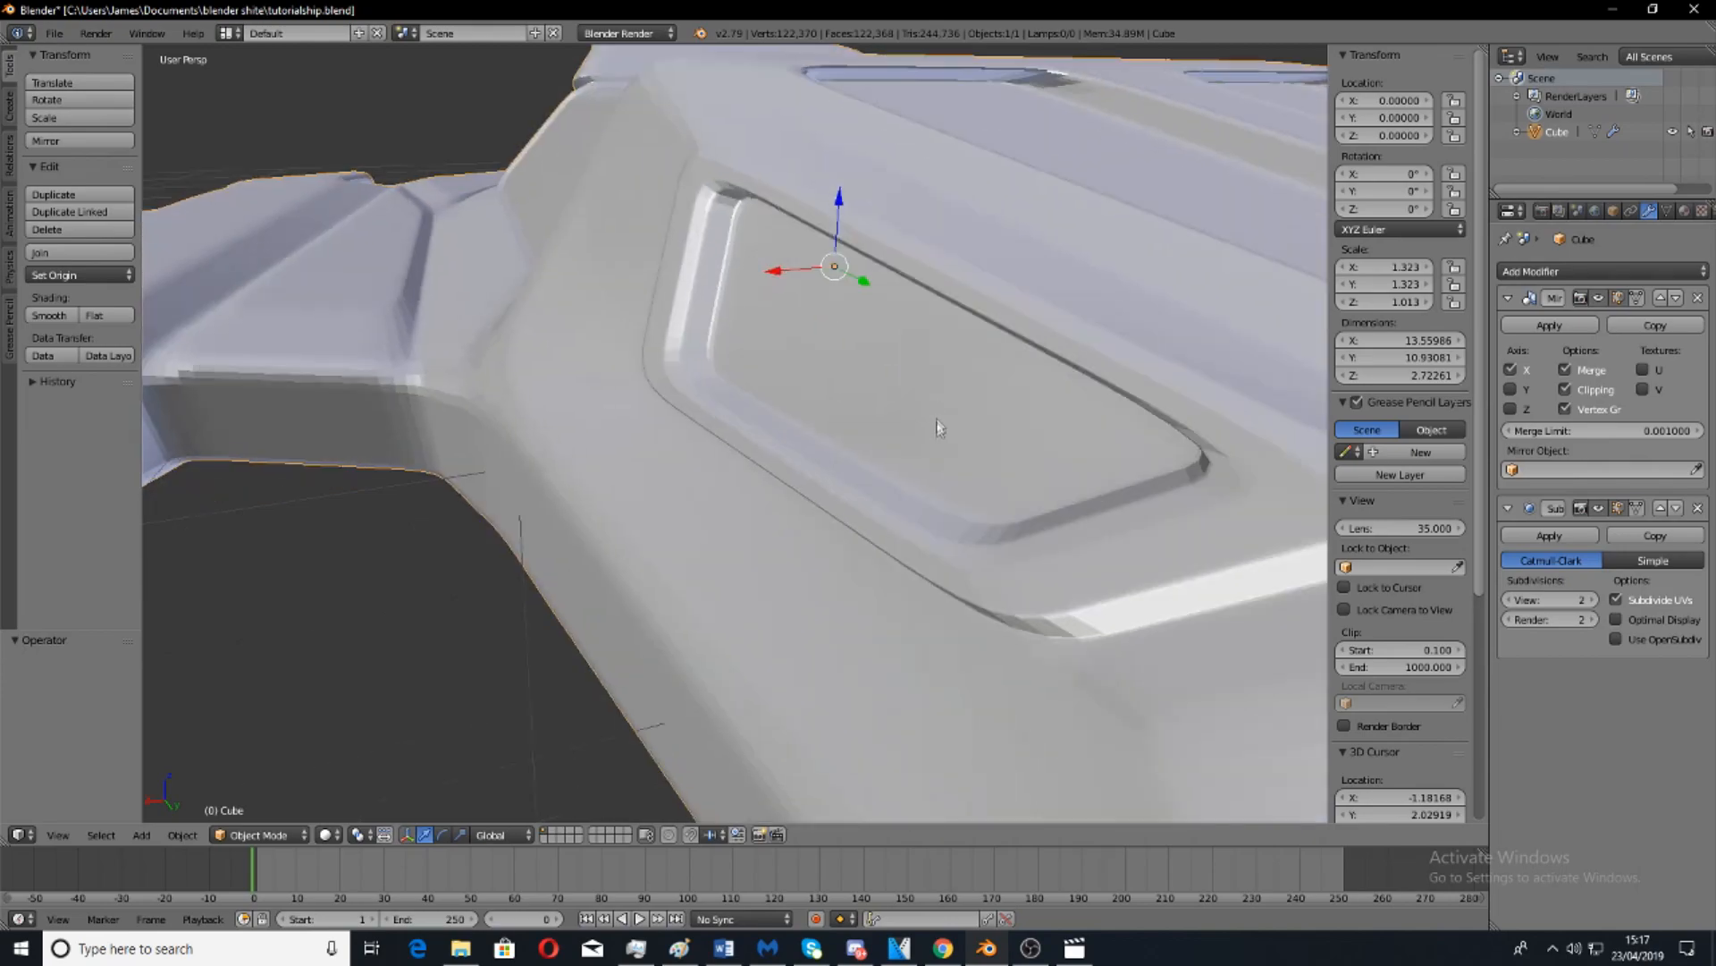
key("Tab")
scroll(934, 411, "up", 3)
middle_click_drag(865, 370, 577, 381)
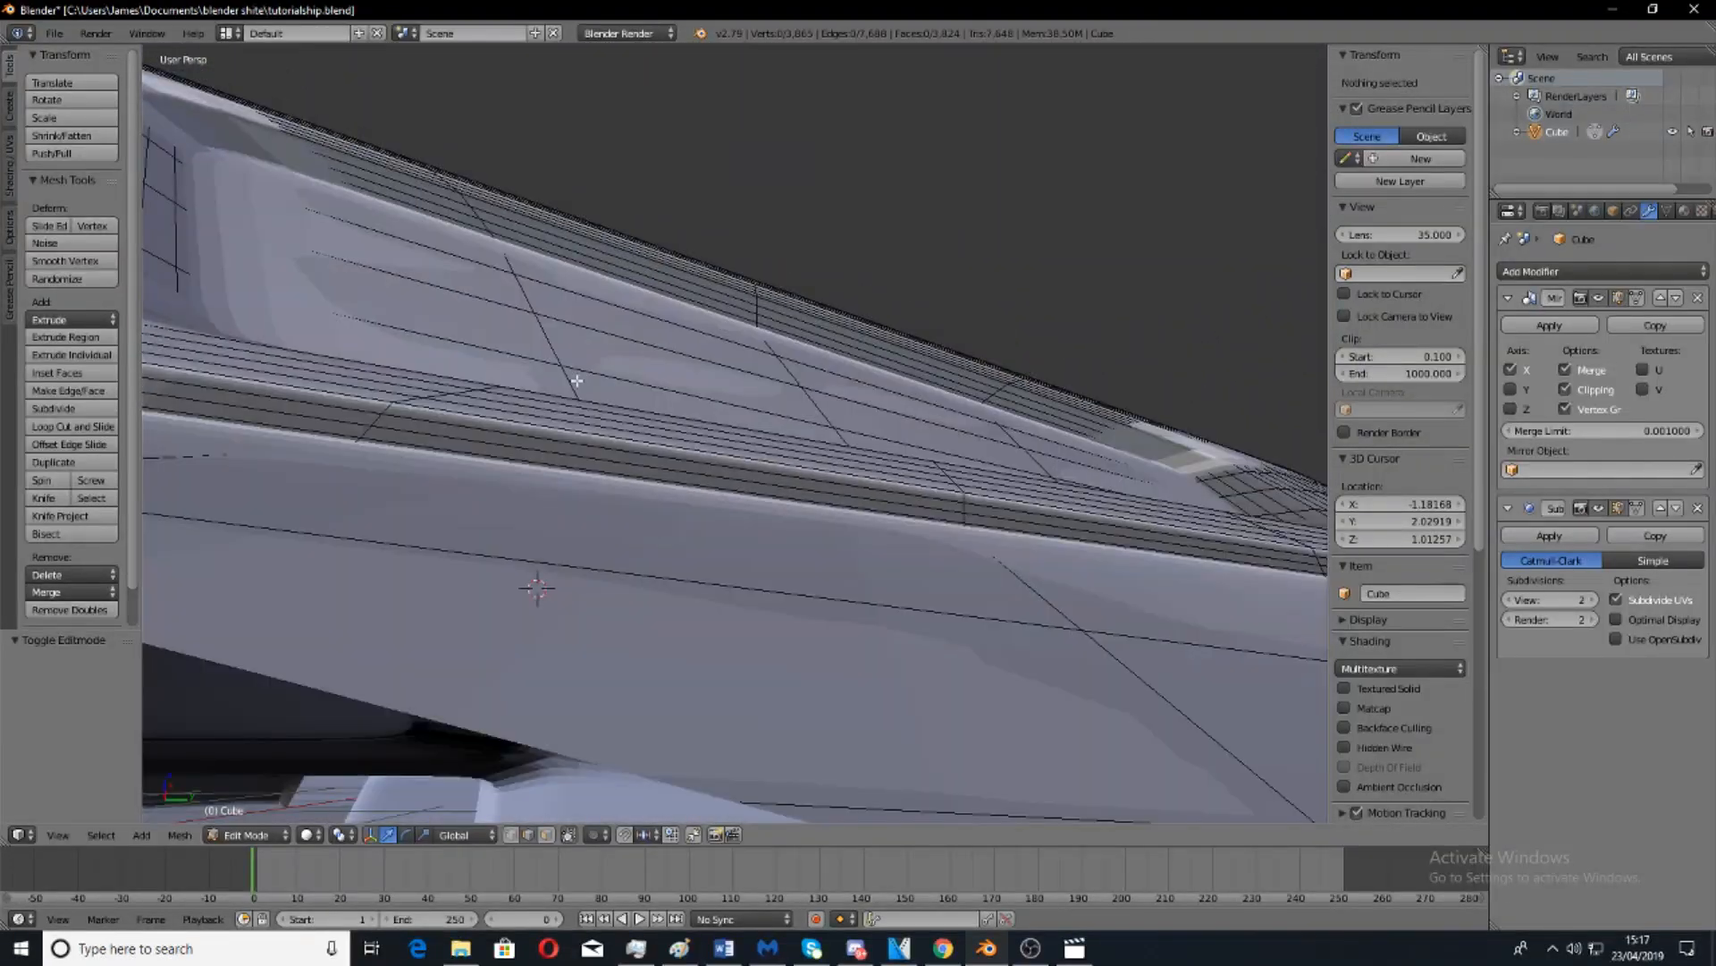
Select a smaller set of edge loops around the recessed side nose panel, skipping some between them, and dissolve their edges.
right_click(569, 463)
right_click(556, 460, "alt")
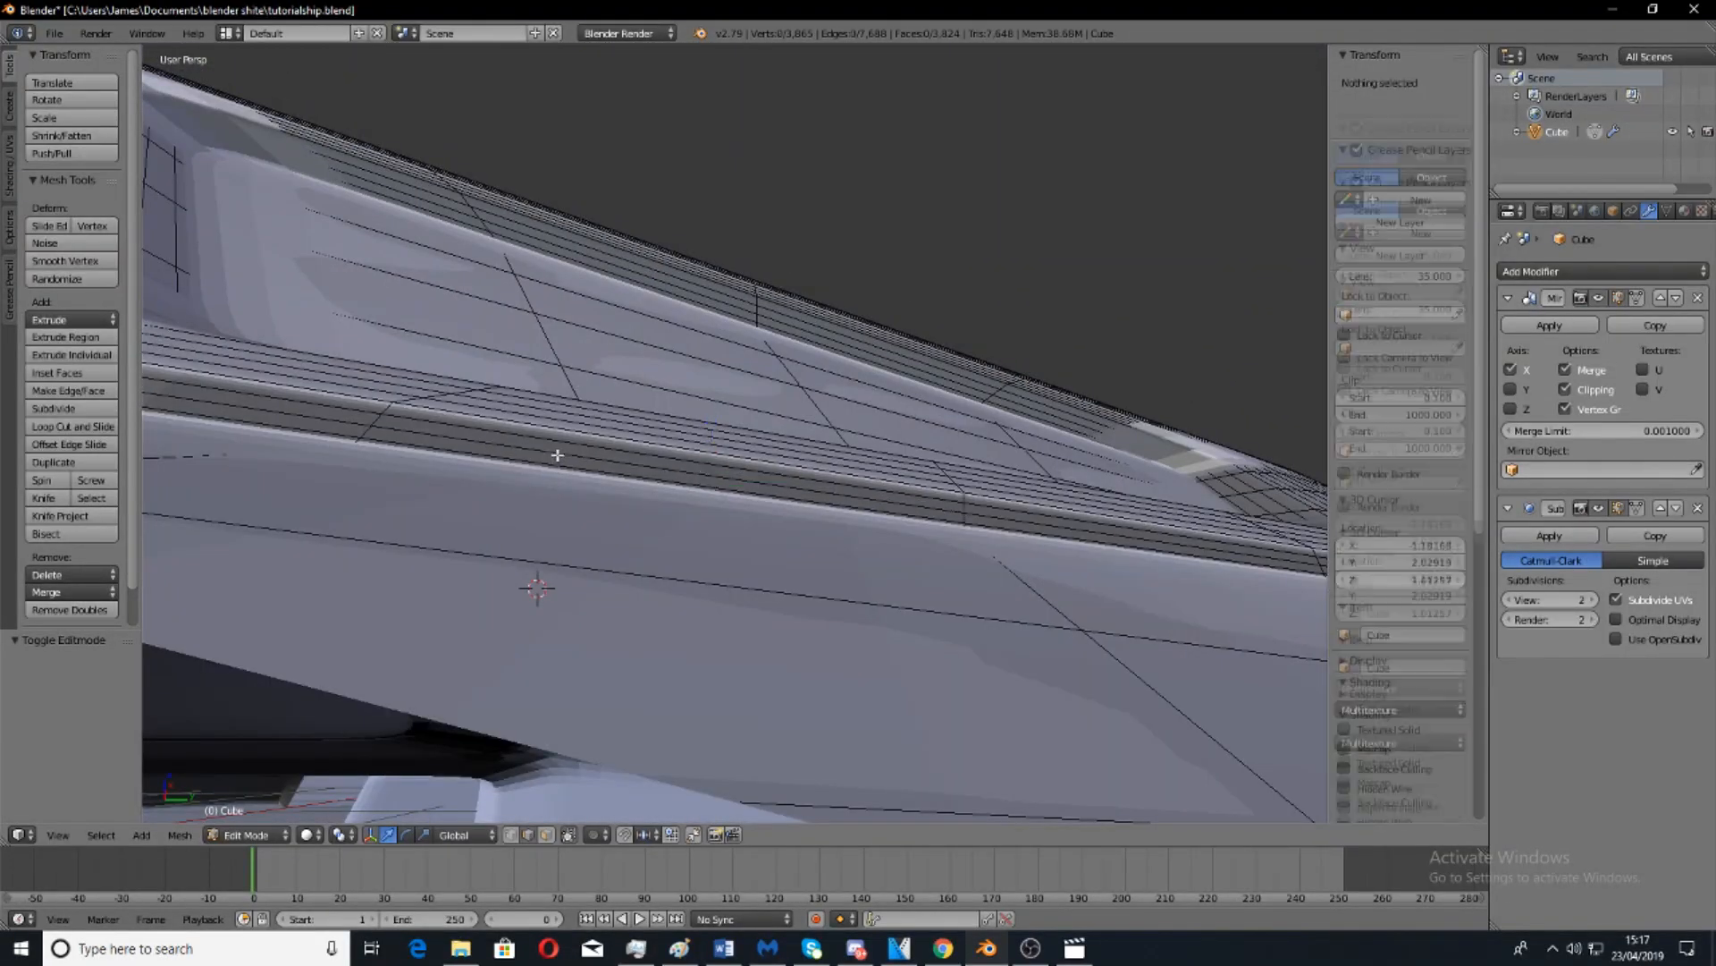
middle_click_drag(555, 452, 593, 416)
right_click(493, 451, "alt+shift")
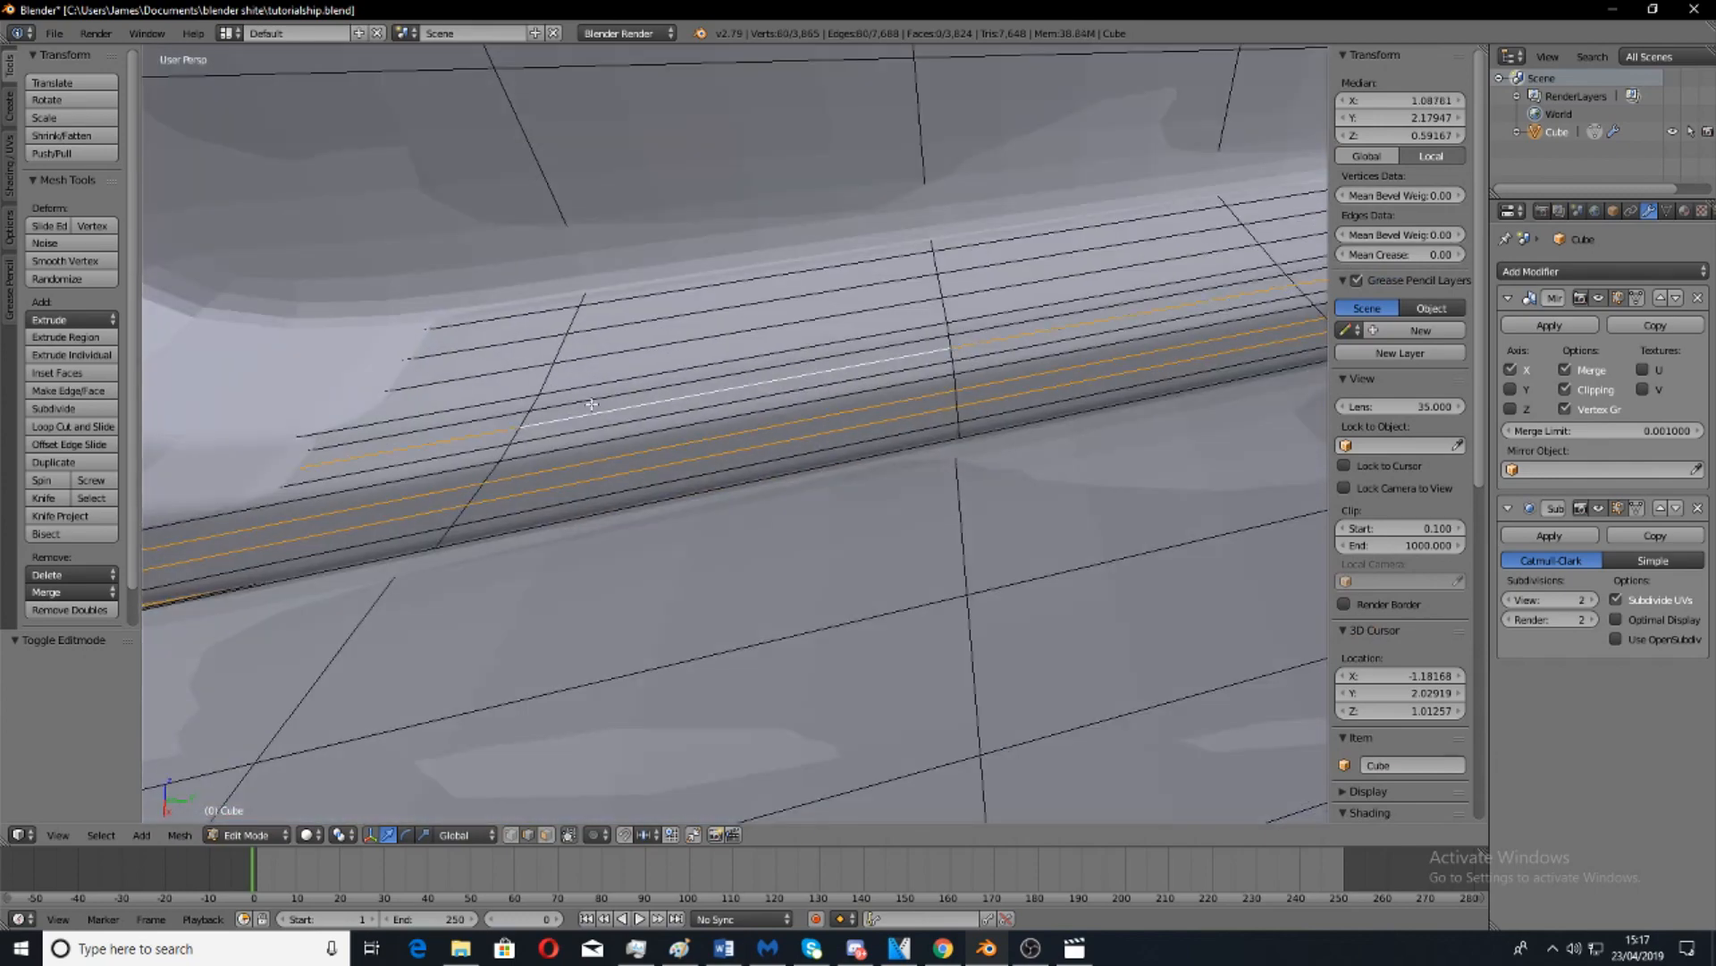
right_click(608, 335, "alt+shift")
scroll(617, 339, "down", 9)
key("x")
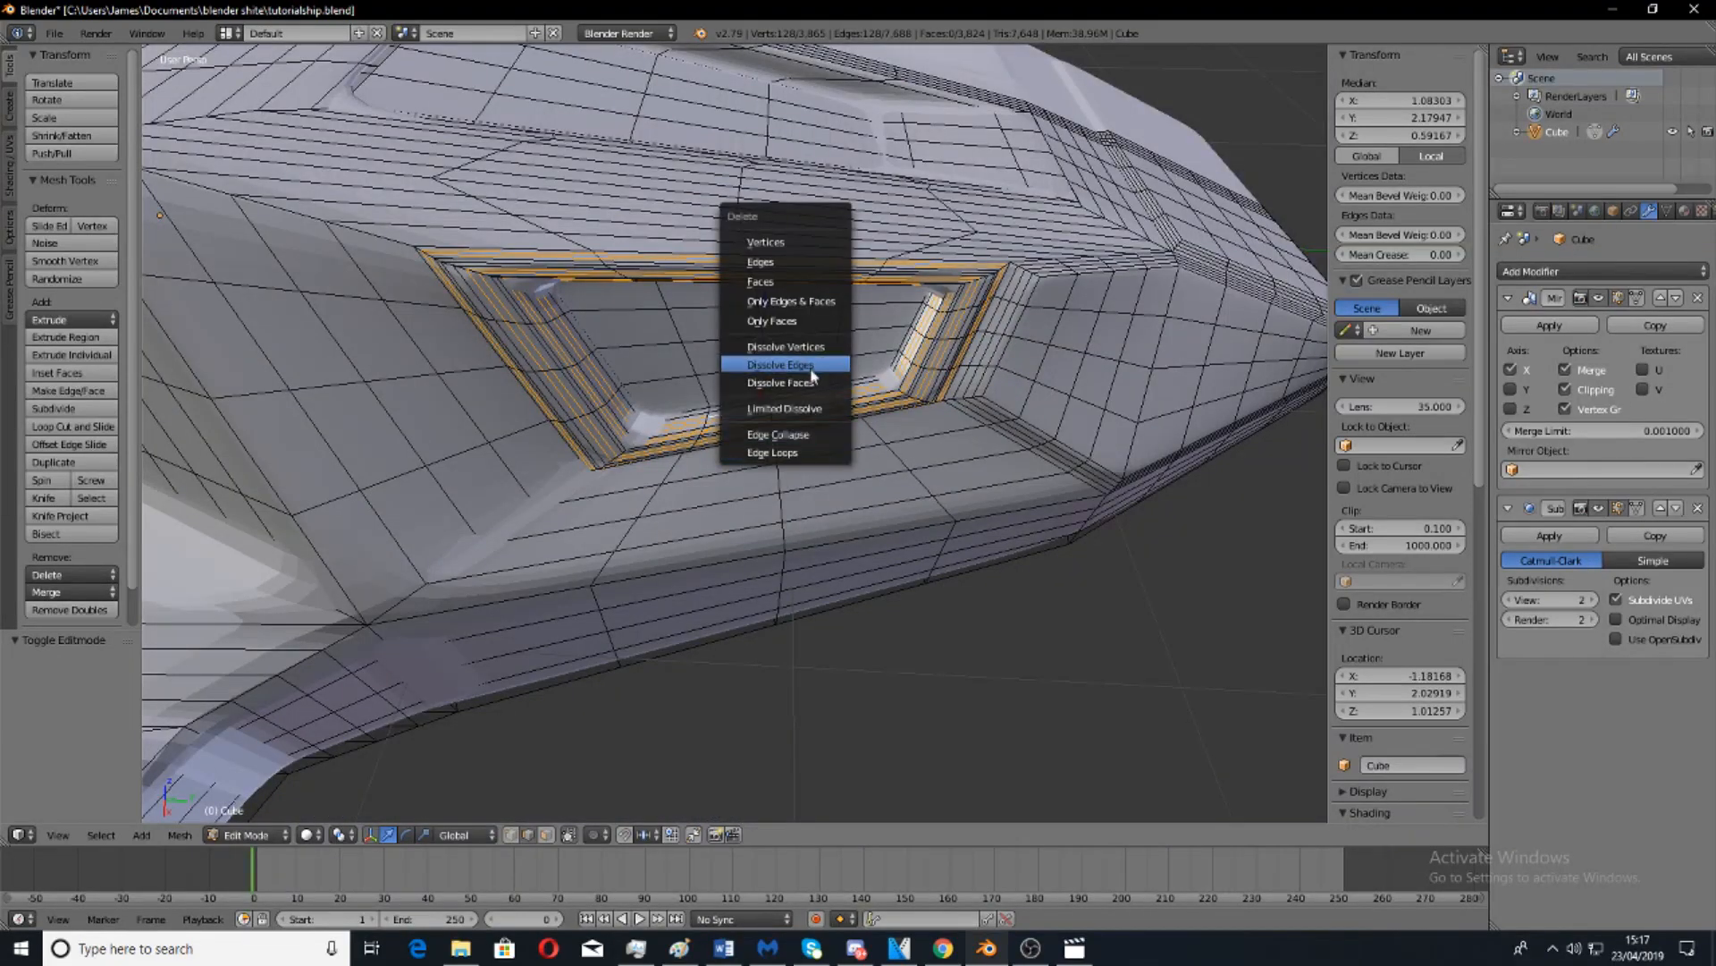
left_click(780, 365)
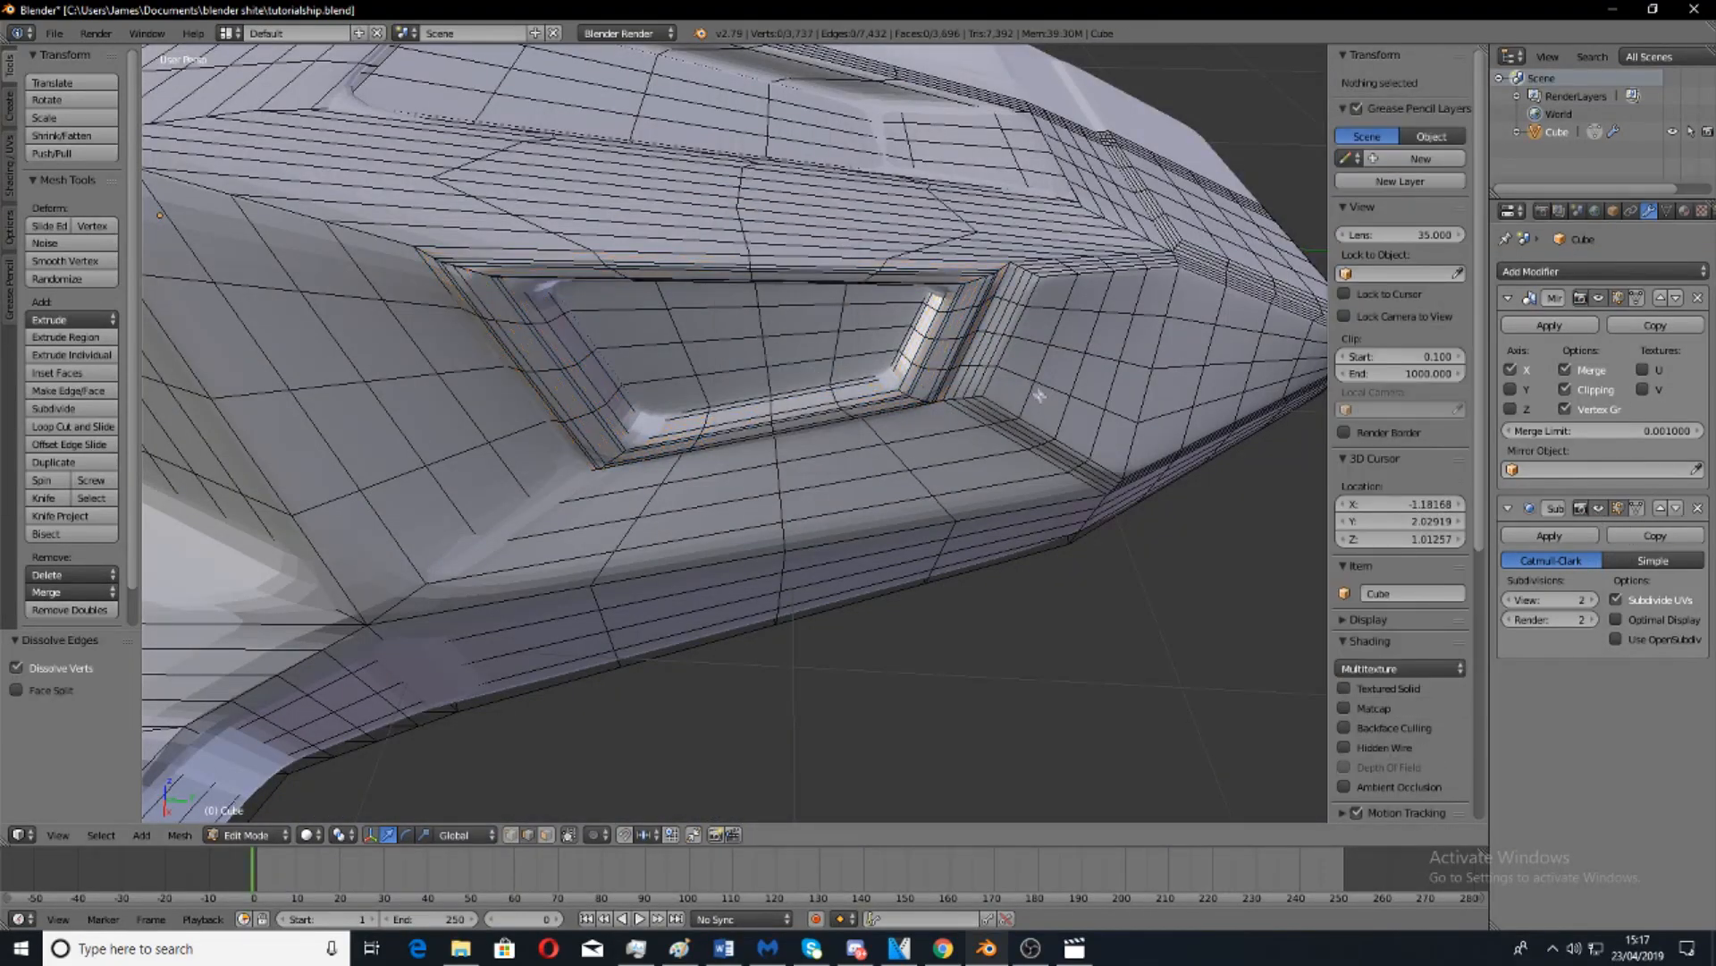
Examine the smoothed side nose panel and the surrounding hull in Object Mode and Edit Mode.
middle_click_drag(1037, 396, 878, 311)
key("Tab")
scroll(876, 416, "up", 2)
middle_click_drag(887, 370, 936, 356)
scroll(876, 415, "down", 4)
key("Tab")
middle_click_drag(990, 406, 1028, 501)
scroll(696, 483, "up", 3)
scroll(696, 483, "down", 3)
scroll(697, 439, "up", 2)
scroll(696, 439, "down", 3)
Select the closely spaced edge loops around the rim of the wingtip pod's front opening and dissolve their edges.
mouse_move(696, 439)
middle_mouse_down()
mouse_move(709, 478)
mouse_move(475, 441)
mouse_move(767, 564)
mouse_move(713, 501)
mouse_move(689, 429)
middle_mouse_up()
scroll(709, 478, "up", 2)
scroll(609, 485, "up", 3)
scroll(712, 500, "up", 3)
scroll(713, 499, "up", 2)
right_click(696, 405, "alt")
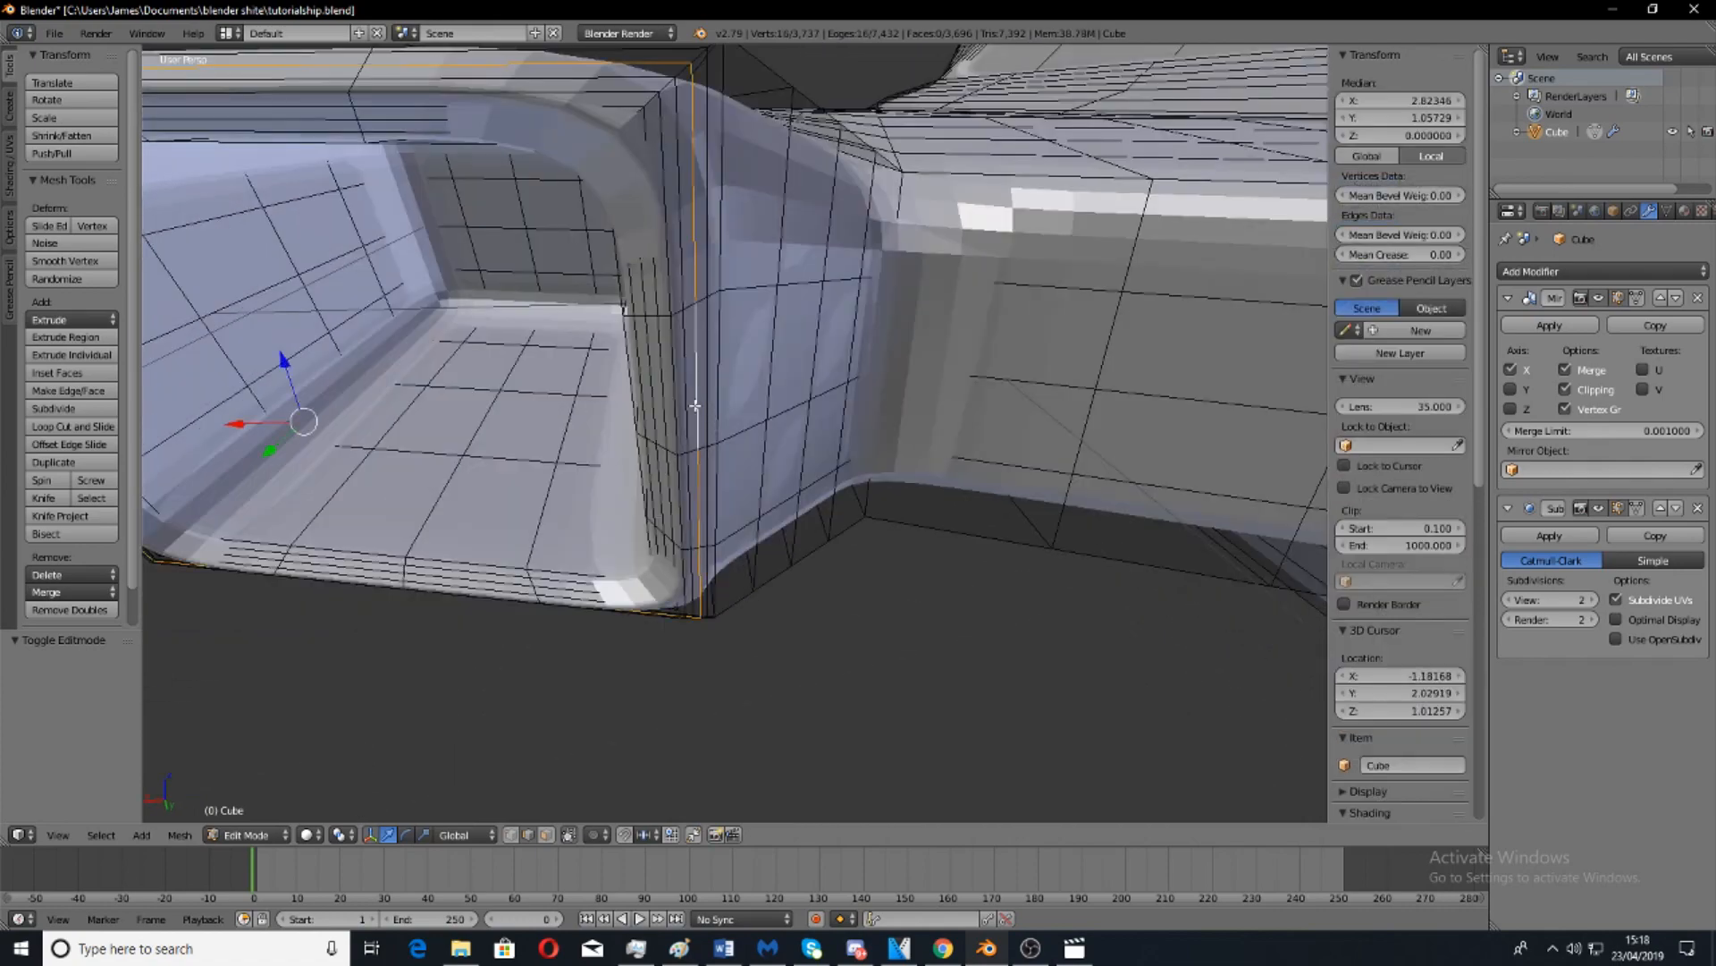
right_click(638, 326, "alt+shift")
scroll(638, 326, "down", 4)
middle_click_drag(638, 327, 86, 566)
middle_click_drag(419, 524, 780, 539)
scroll(510, 360, "down", 4)
scroll(633, 527, "down", 3)
scroll(683, 549, "down", 3)
scroll(1004, 567, "up", 3)
middle_click_drag(889, 604, 694, 450)
scroll(695, 450, "up", 5)
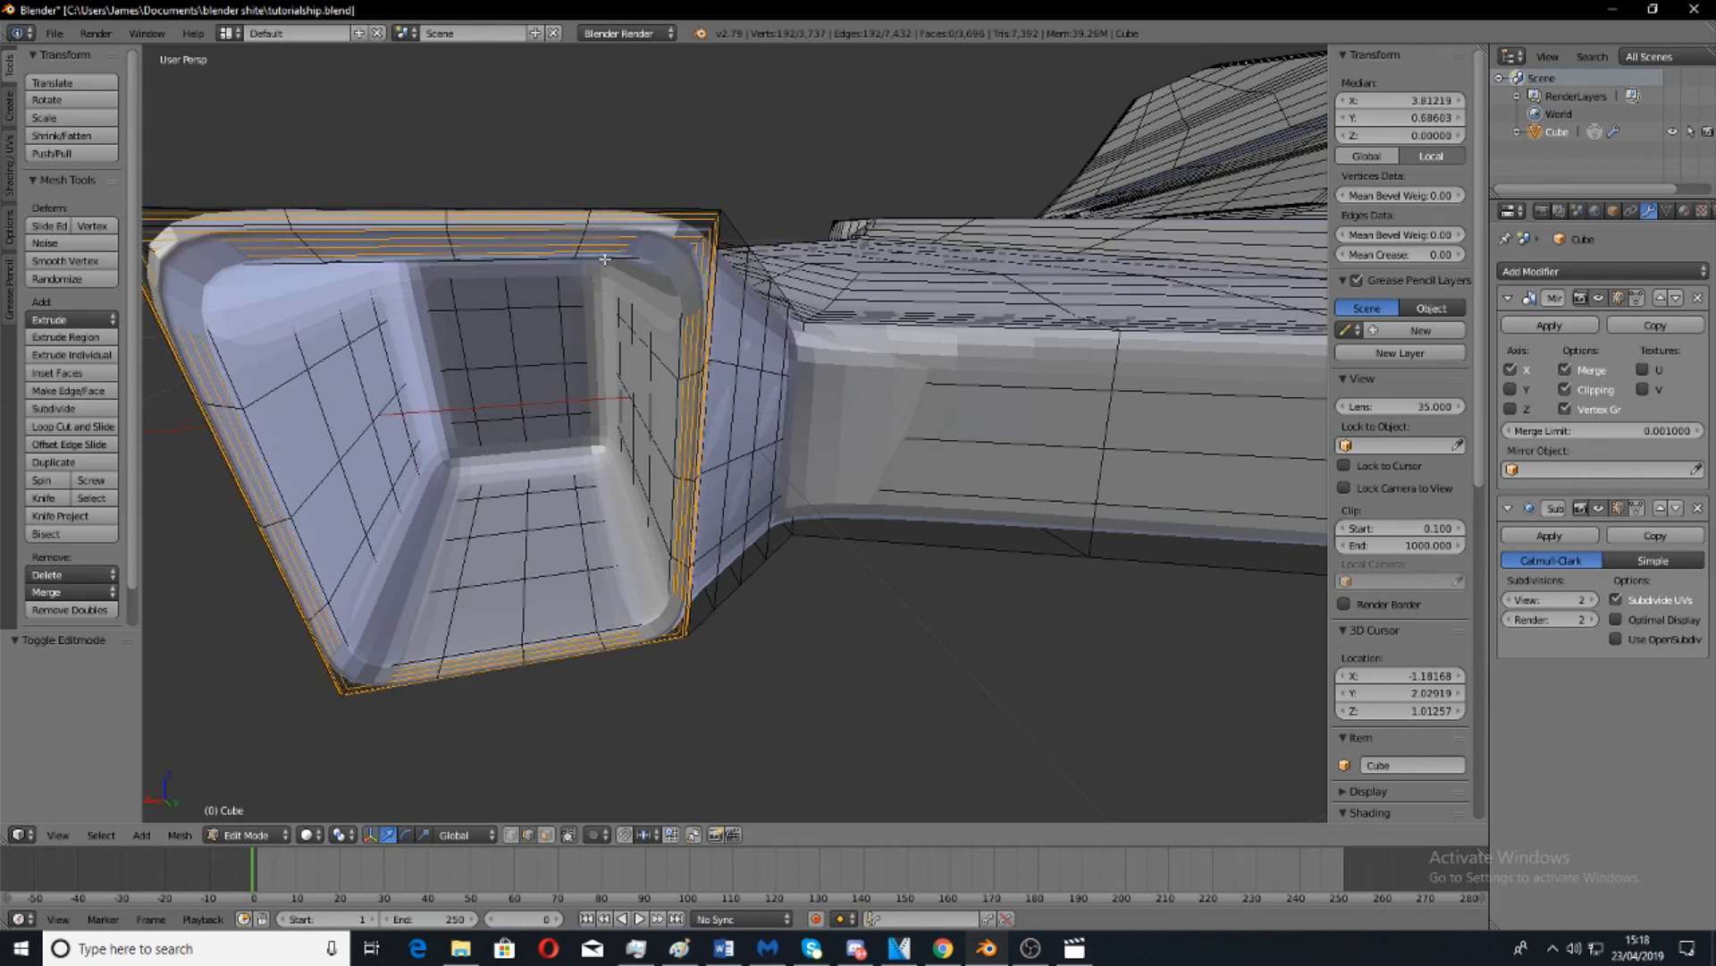
scroll(608, 224, "down", 5)
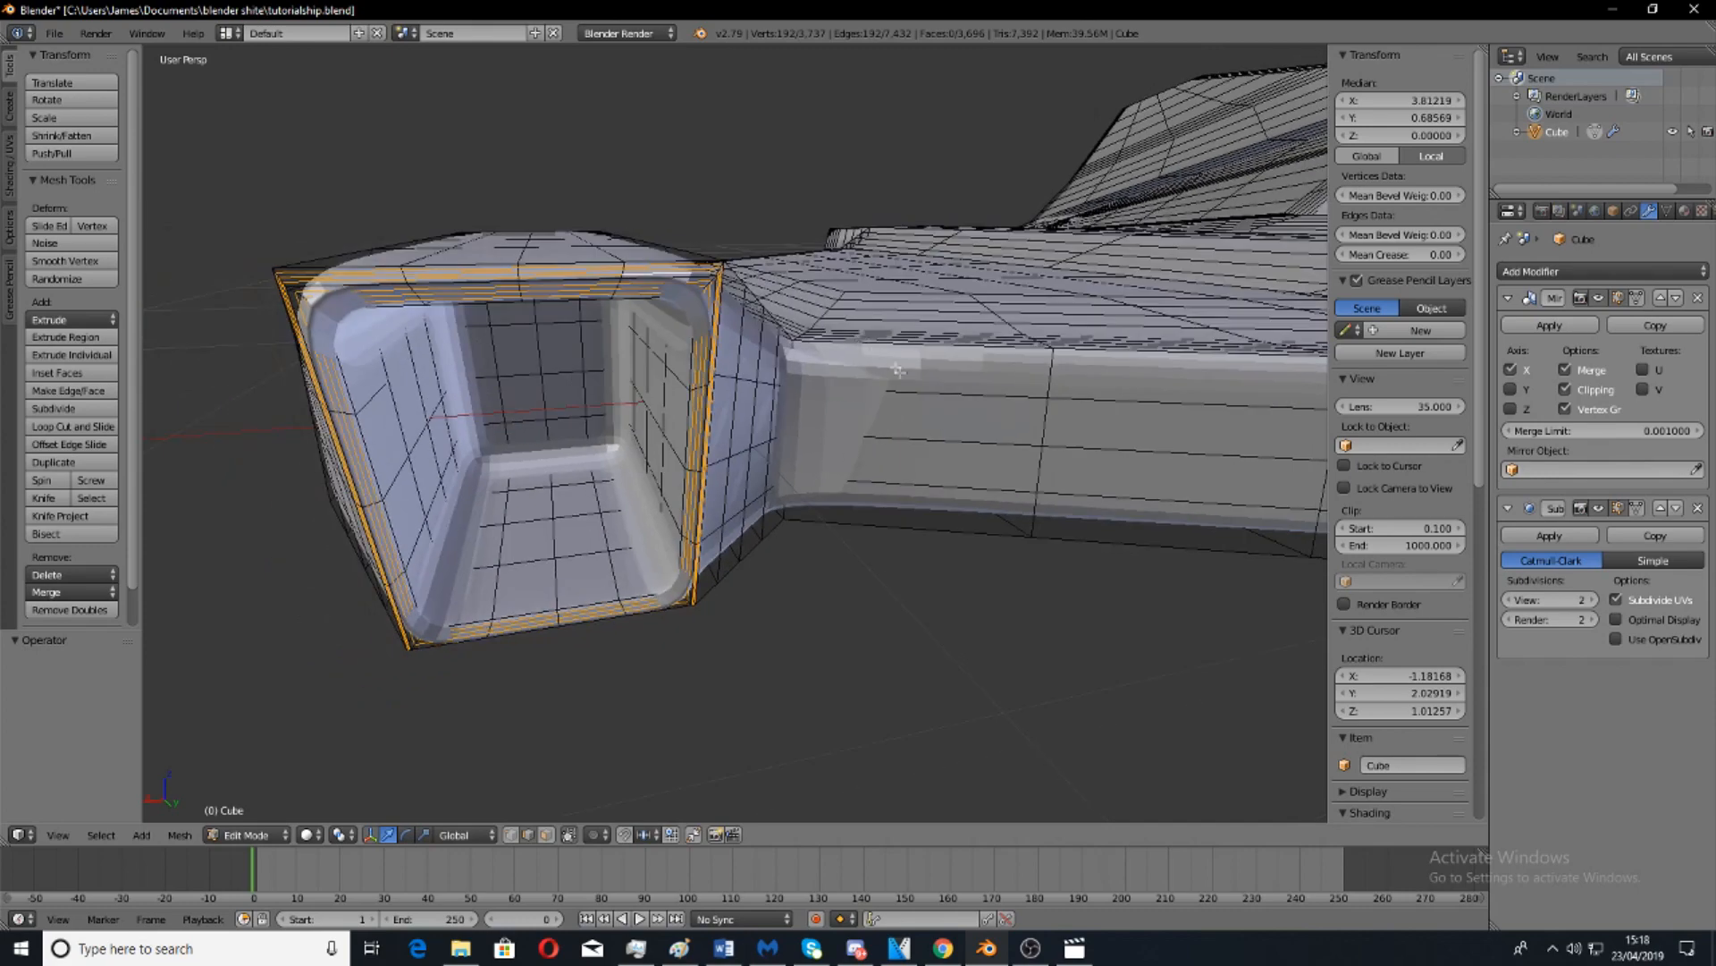
key("x")
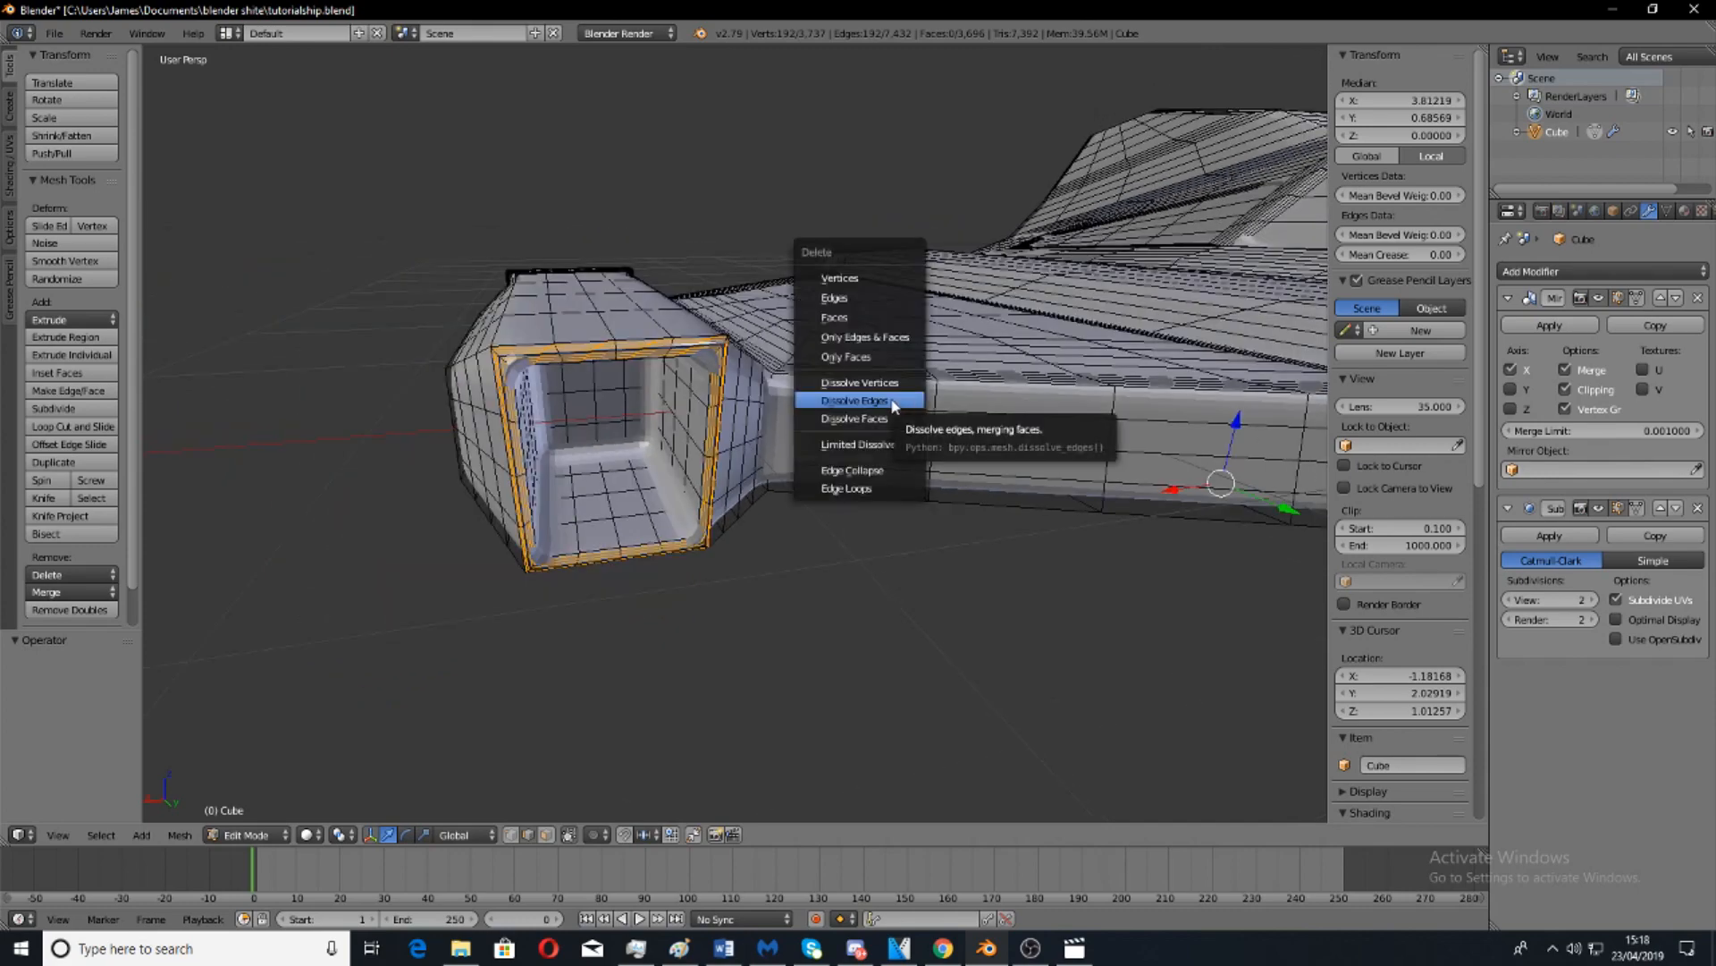
left_click(894, 403)
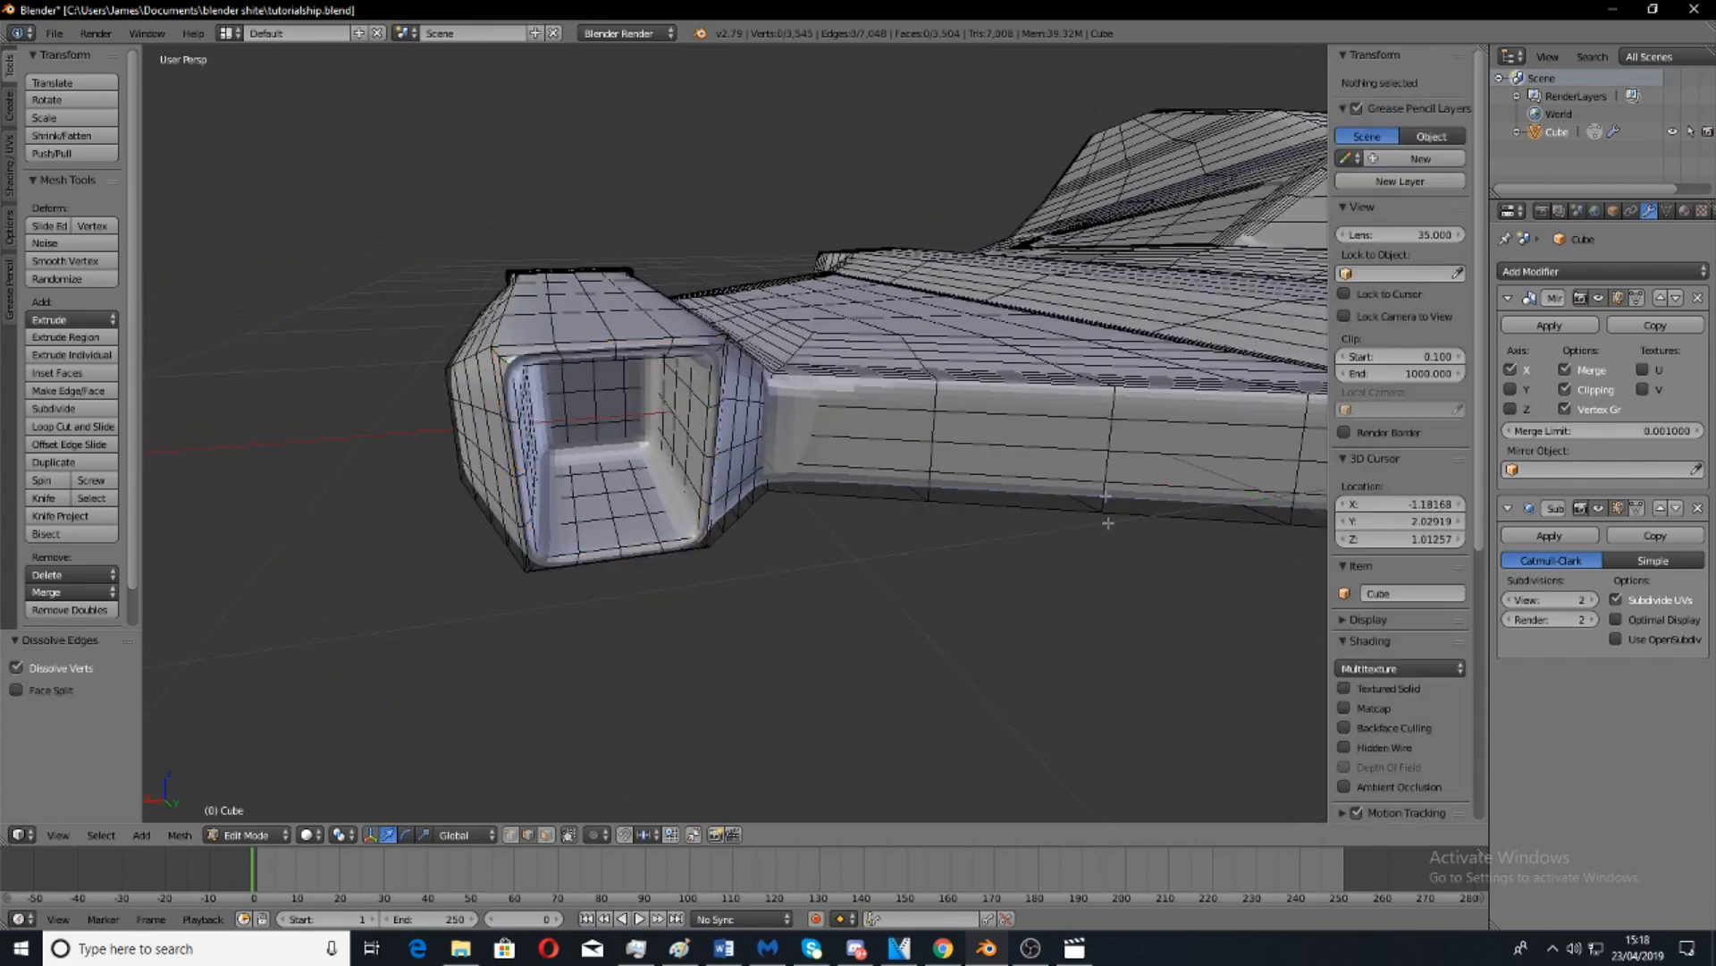
Select several edge loops around the rim of the wingtip pod's rear opening and dissolve their edges.
key("Tab")
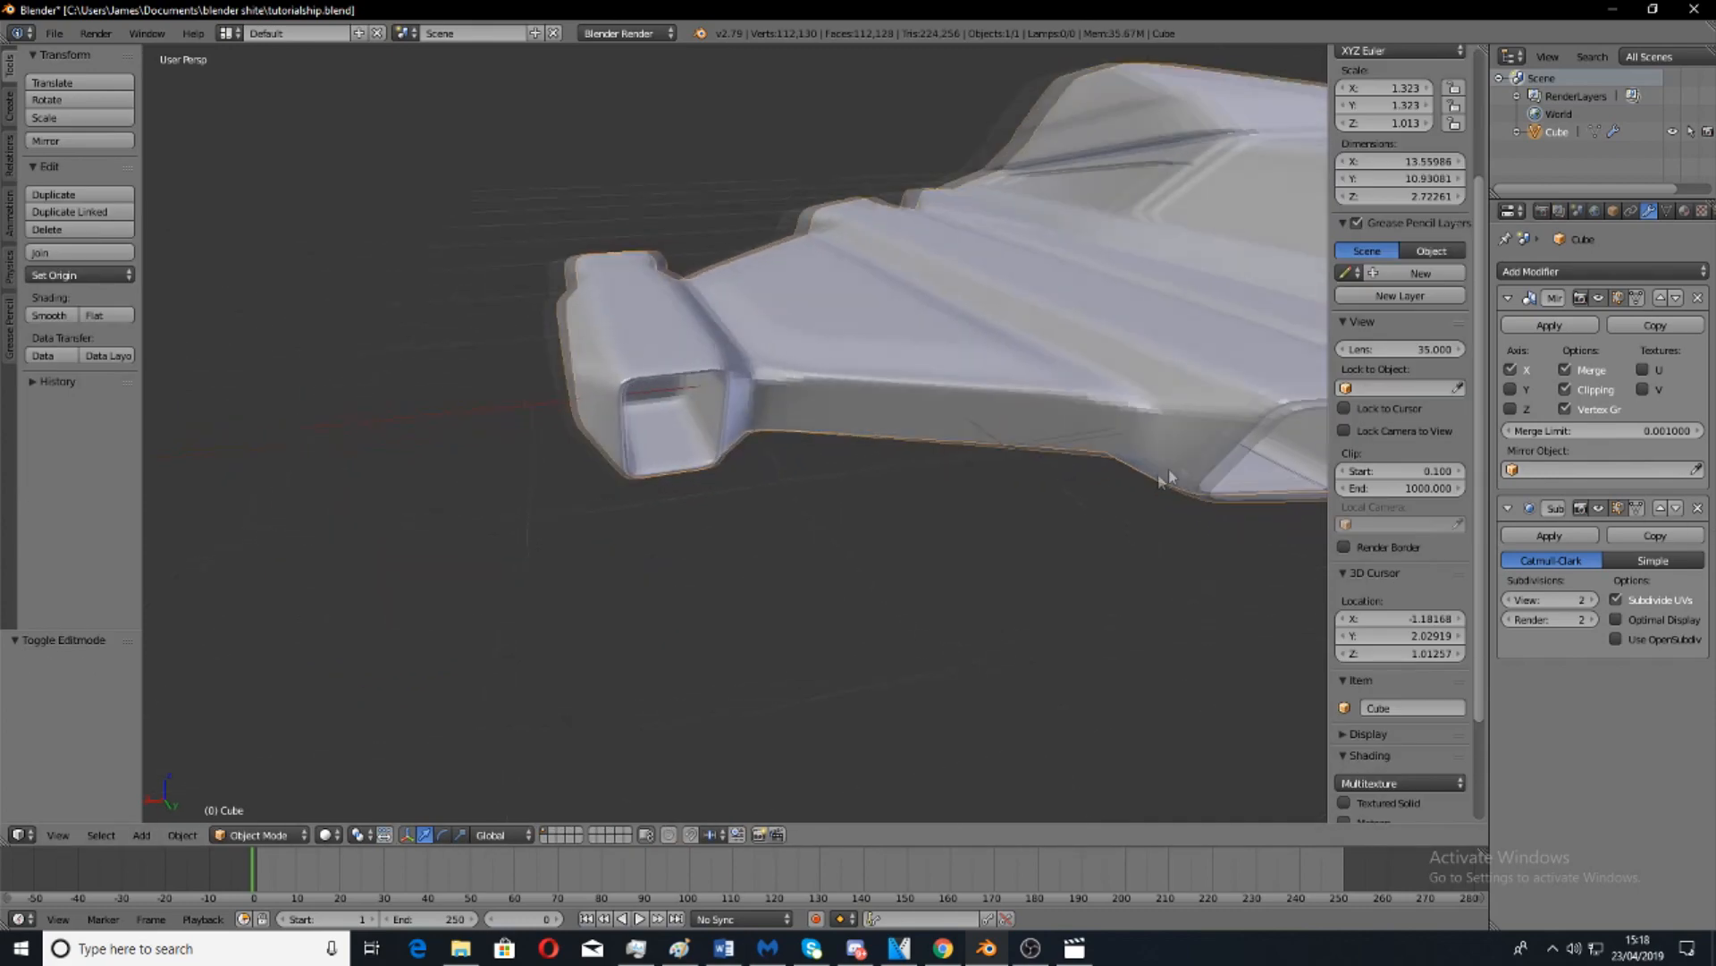
middle_click_drag(1166, 479, 904, 566)
key("Tab")
scroll(903, 565, "up", 5)
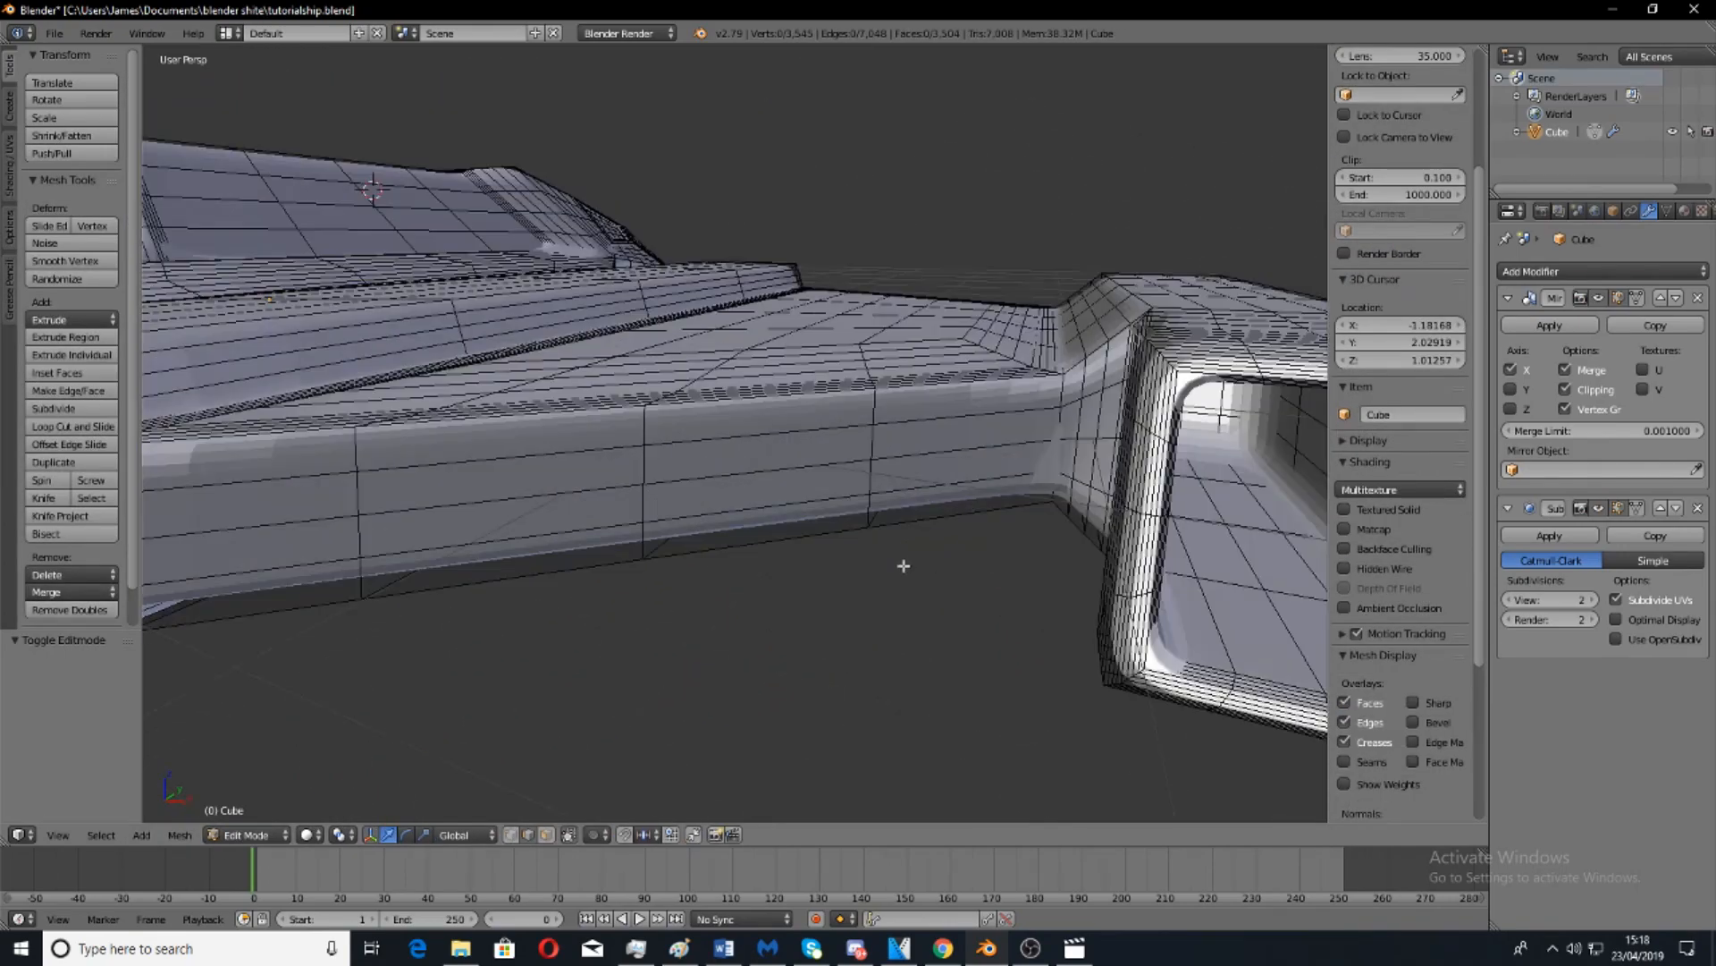
middle_click_drag(1035, 443, 877, 414)
scroll(877, 414, "up", 4)
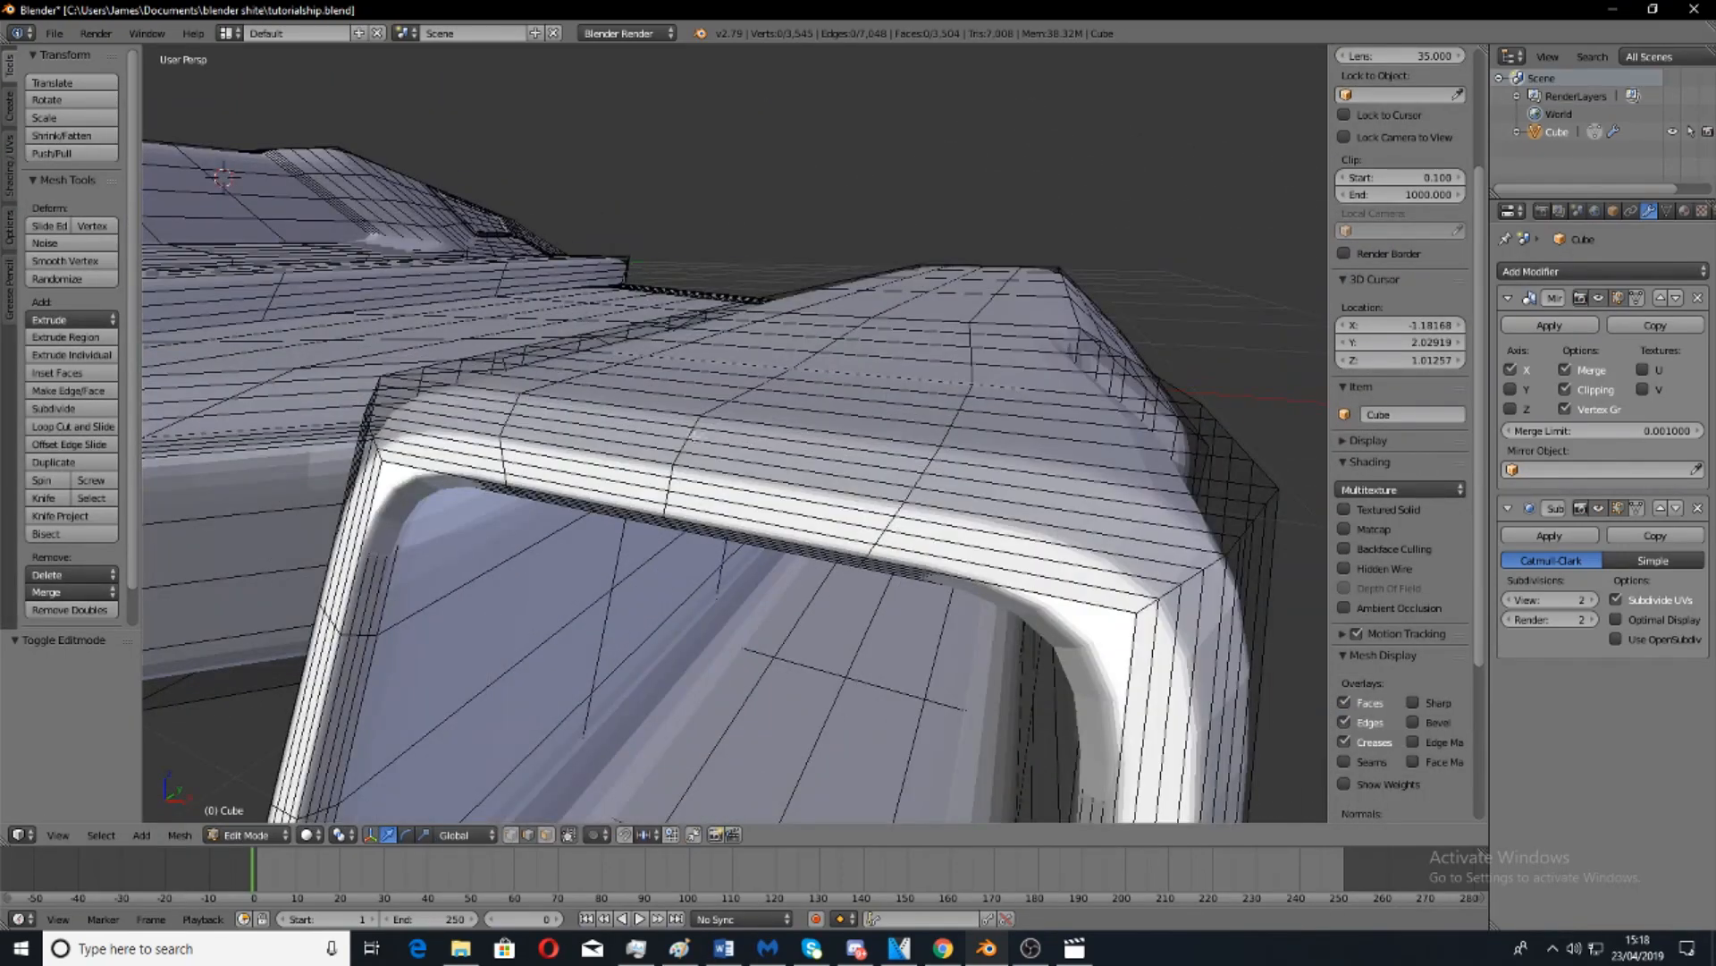
right_click(641, 428, "alt")
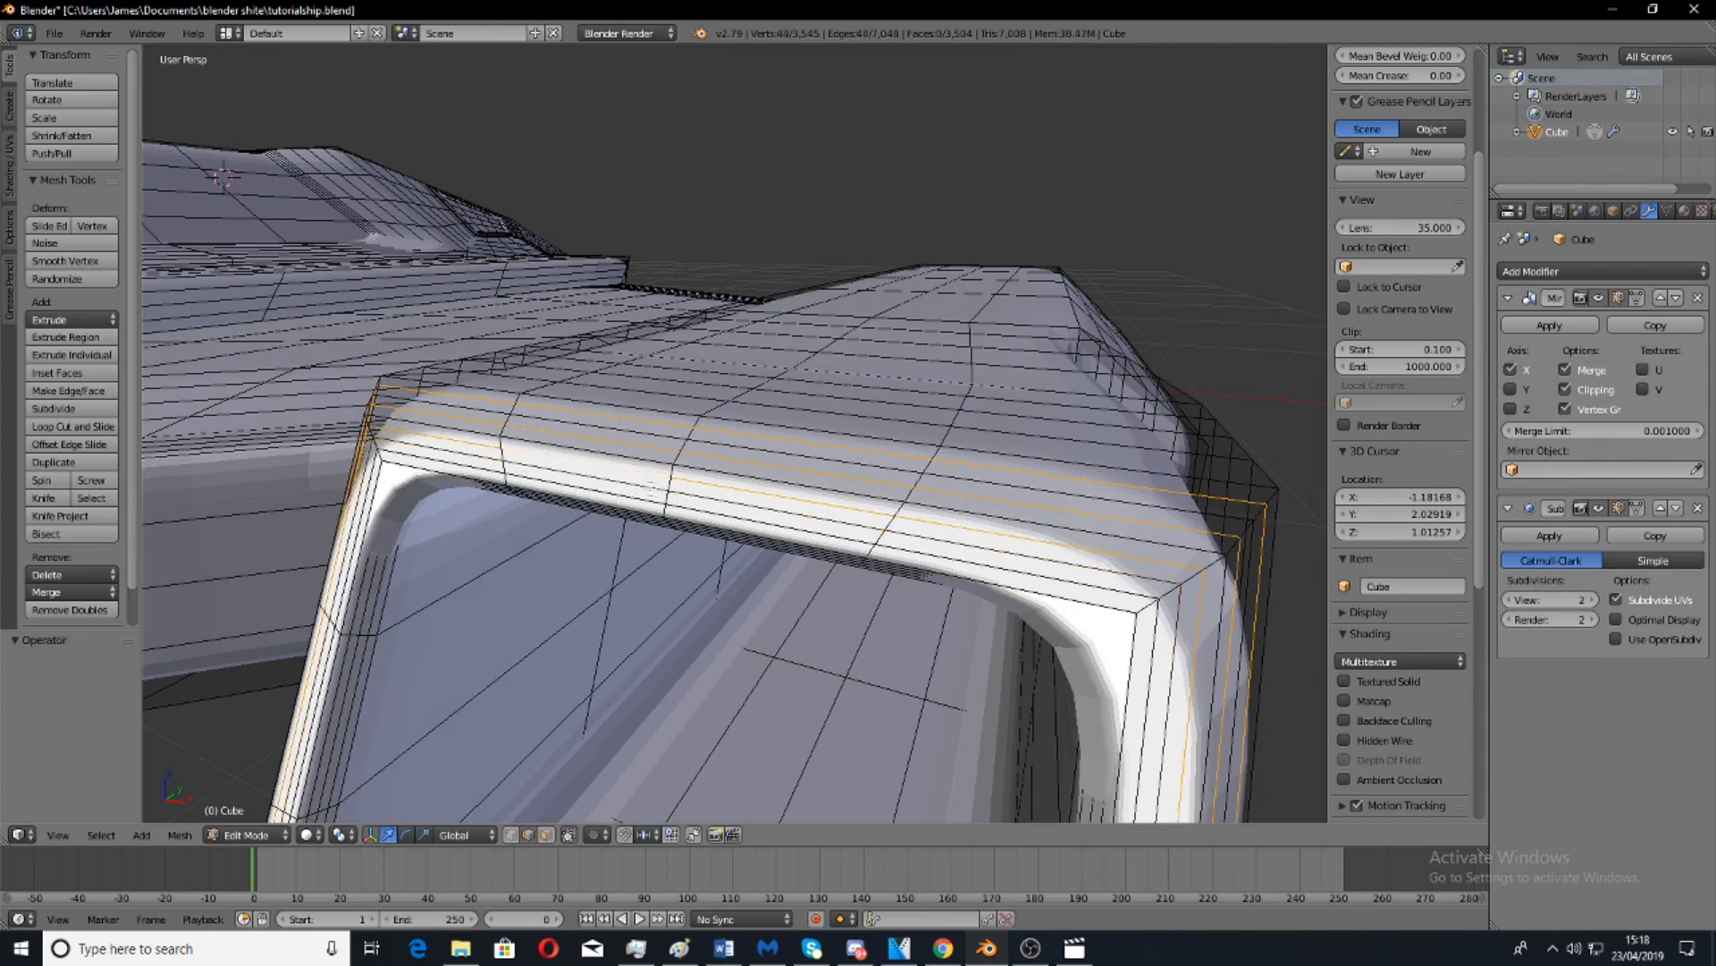
middle_click_drag(760, 552, 769, 515)
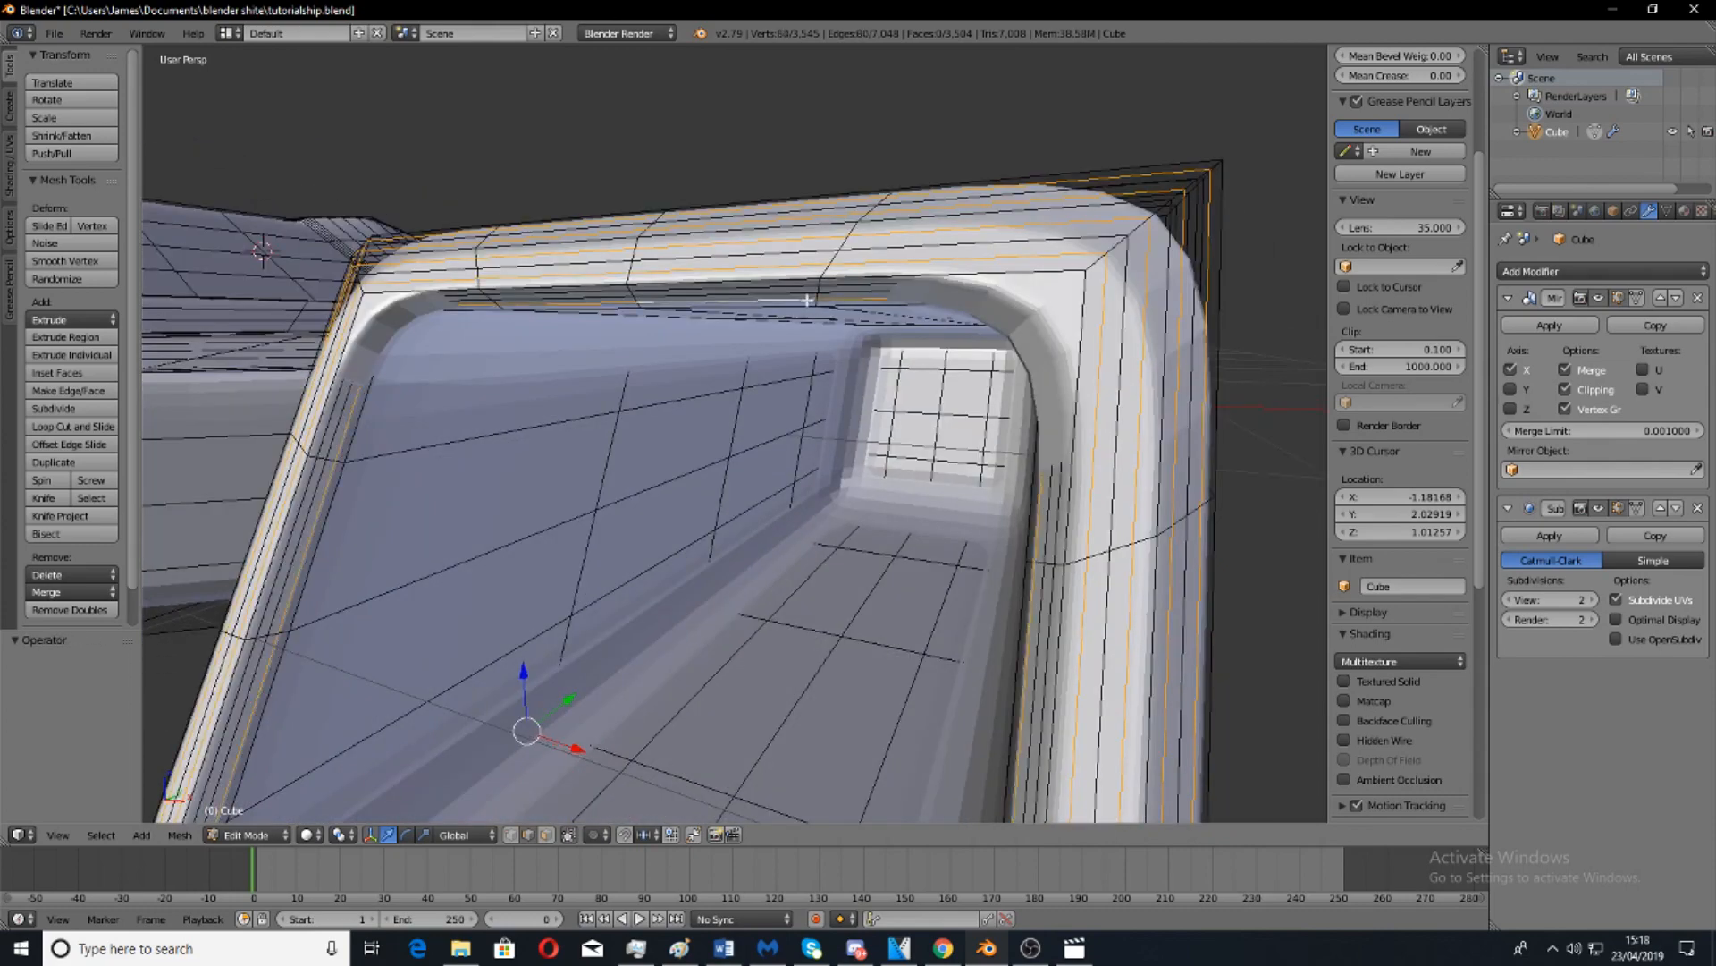
scroll(838, 306, "down", 8)
key("x")
left_click(841, 311)
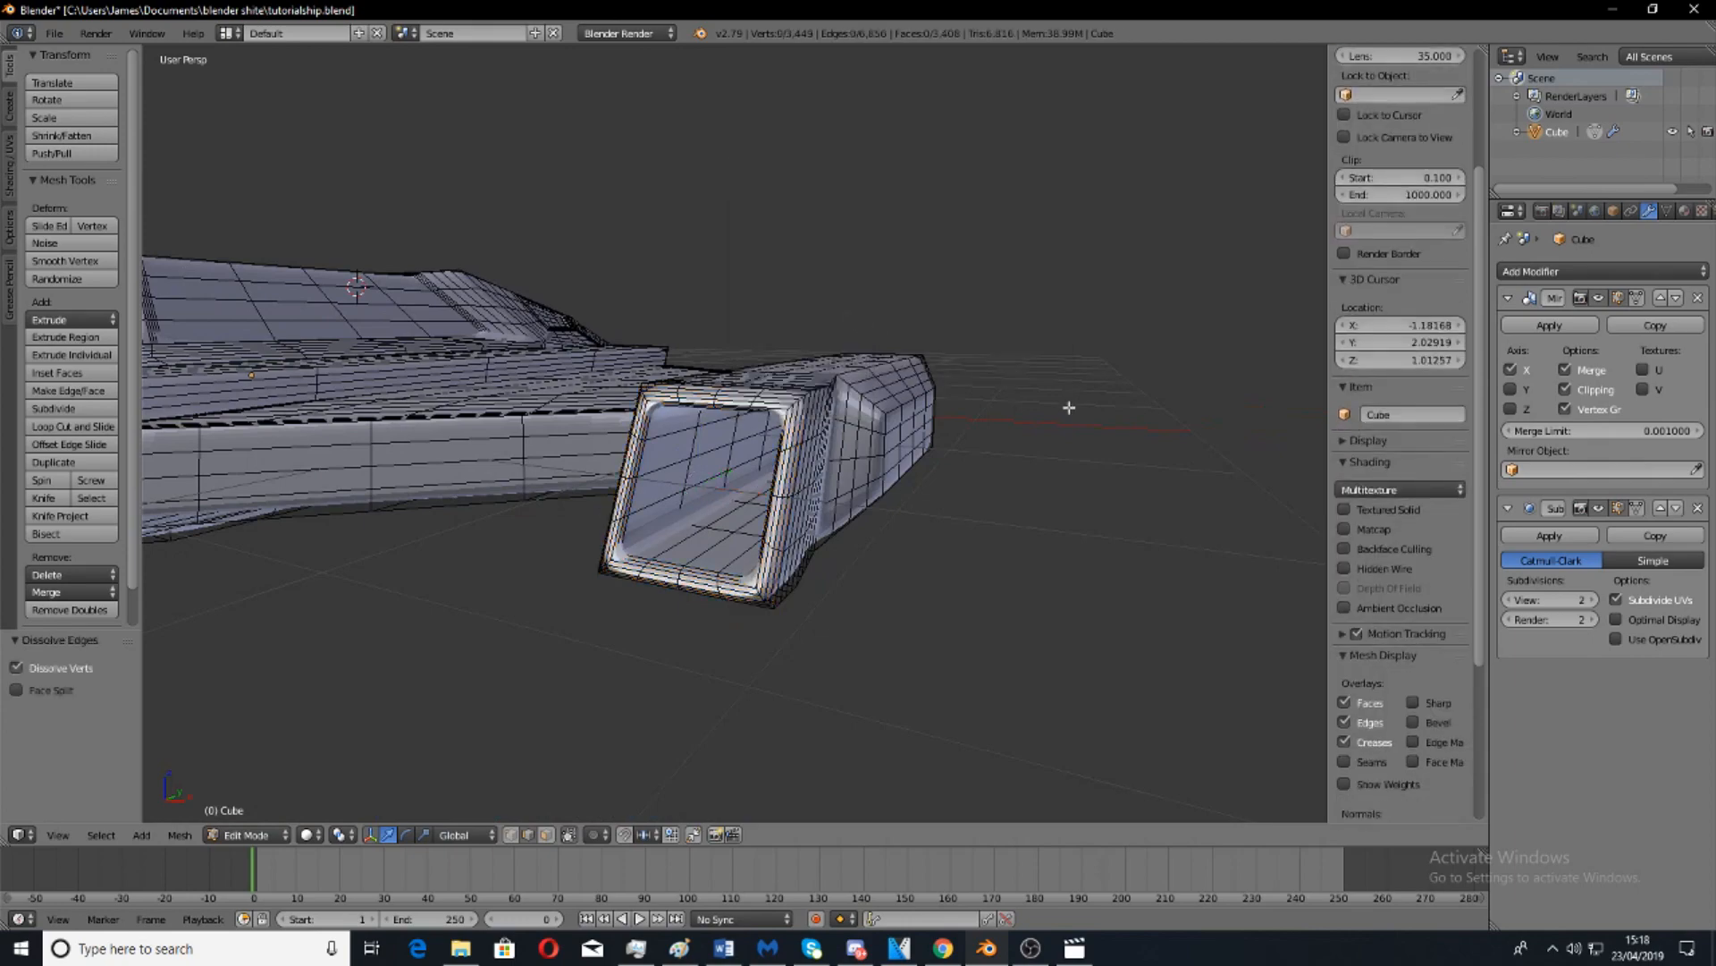
Check the smoothed wingtip pod and examine the closely spaced edges where the wing's upper surface meets it.
middle_click_drag(1068, 409, 1038, 441)
key("Tab")
middle_click_drag(844, 488, 729, 601)
key("Tab")
middle_click_drag(622, 553, 659, 433)
scroll(732, 552, "up", 4)
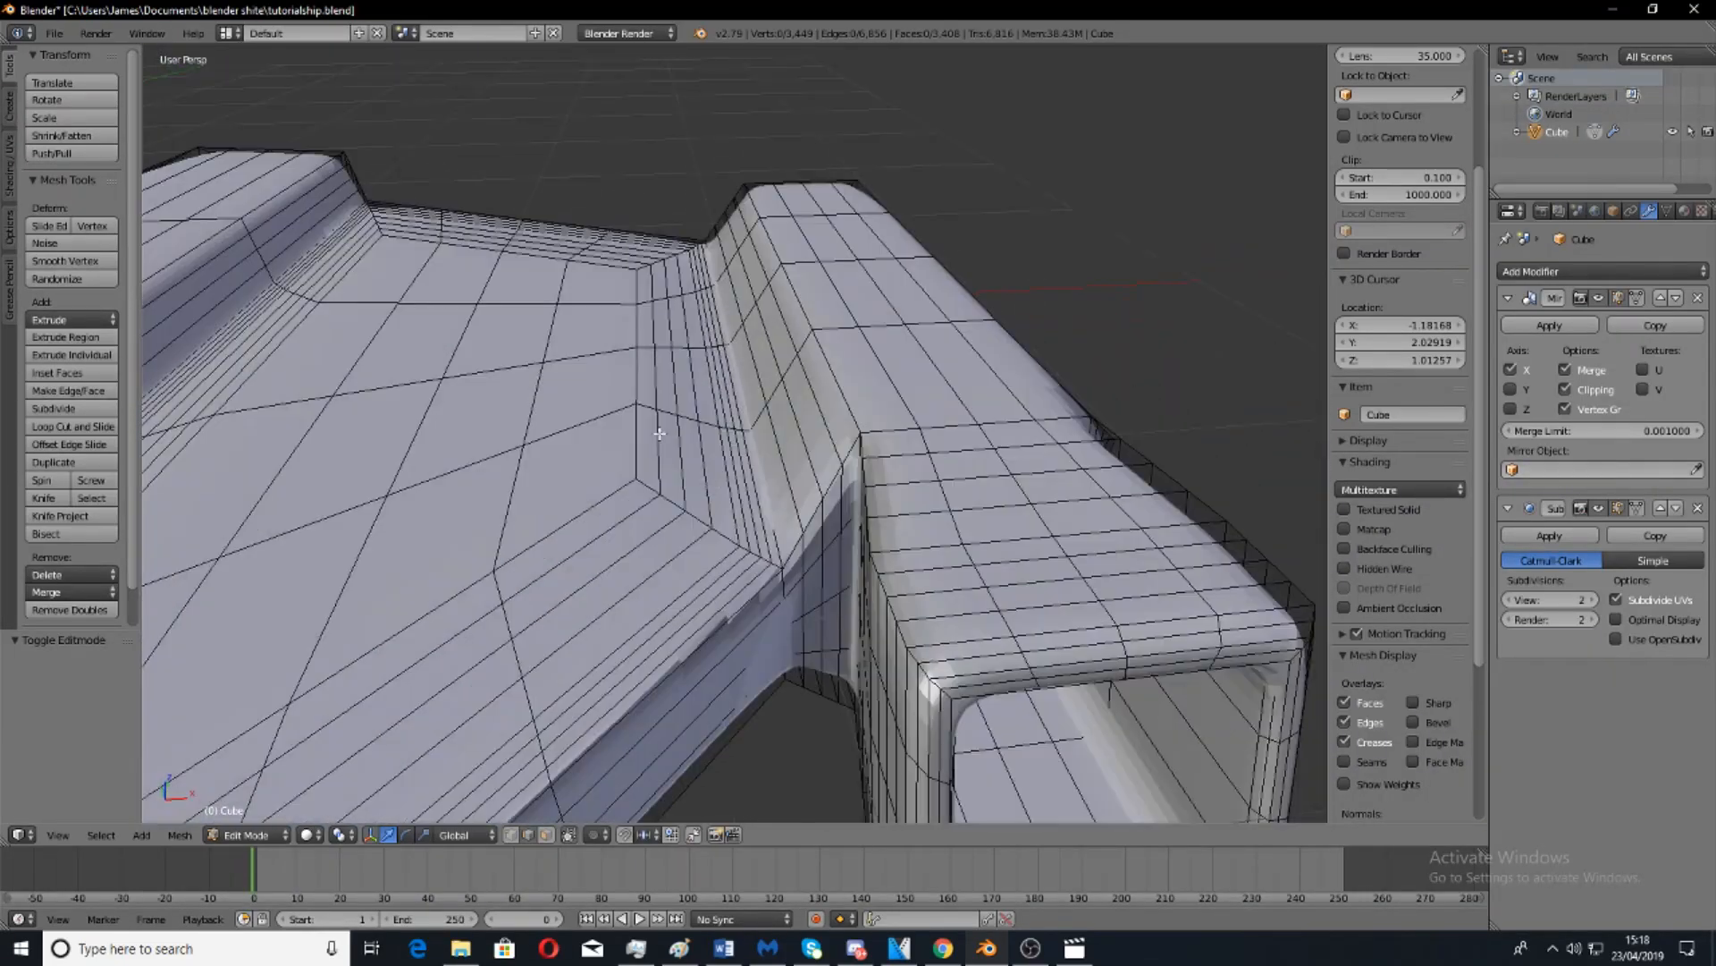
Select the closely spaced edge loops around the wing's upper panel beside the wingtip pod and dissolve their edges.
right_click(659, 434, "alt")
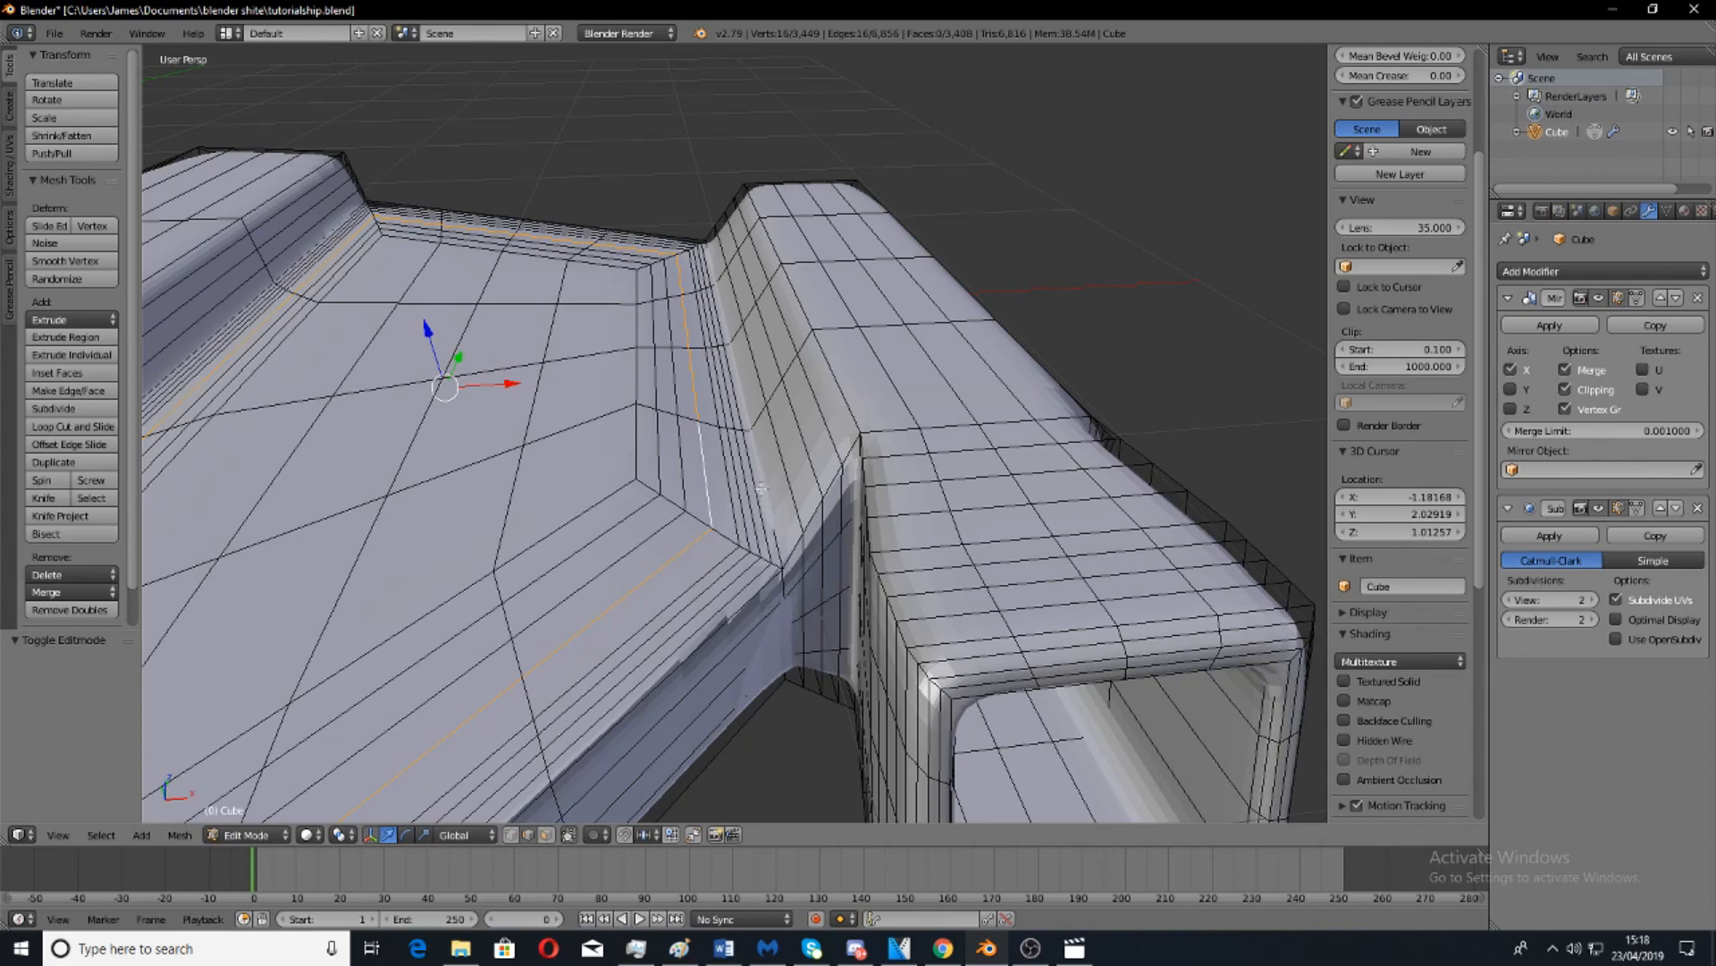
key("x")
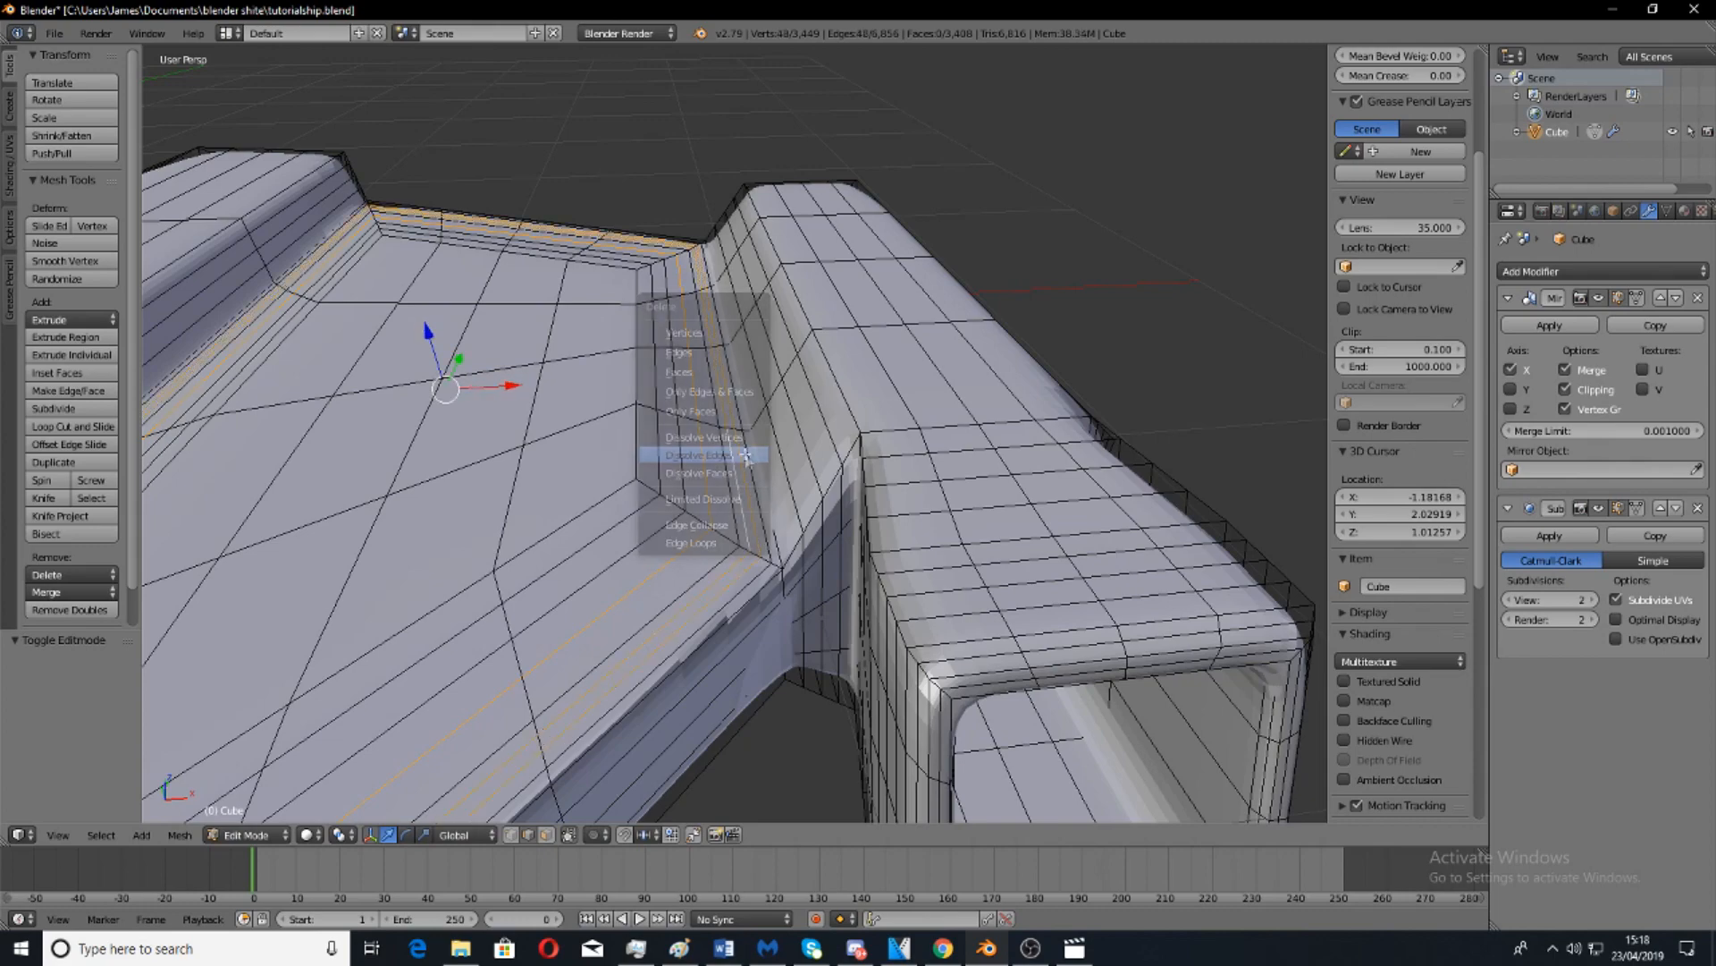
left_click(745, 454)
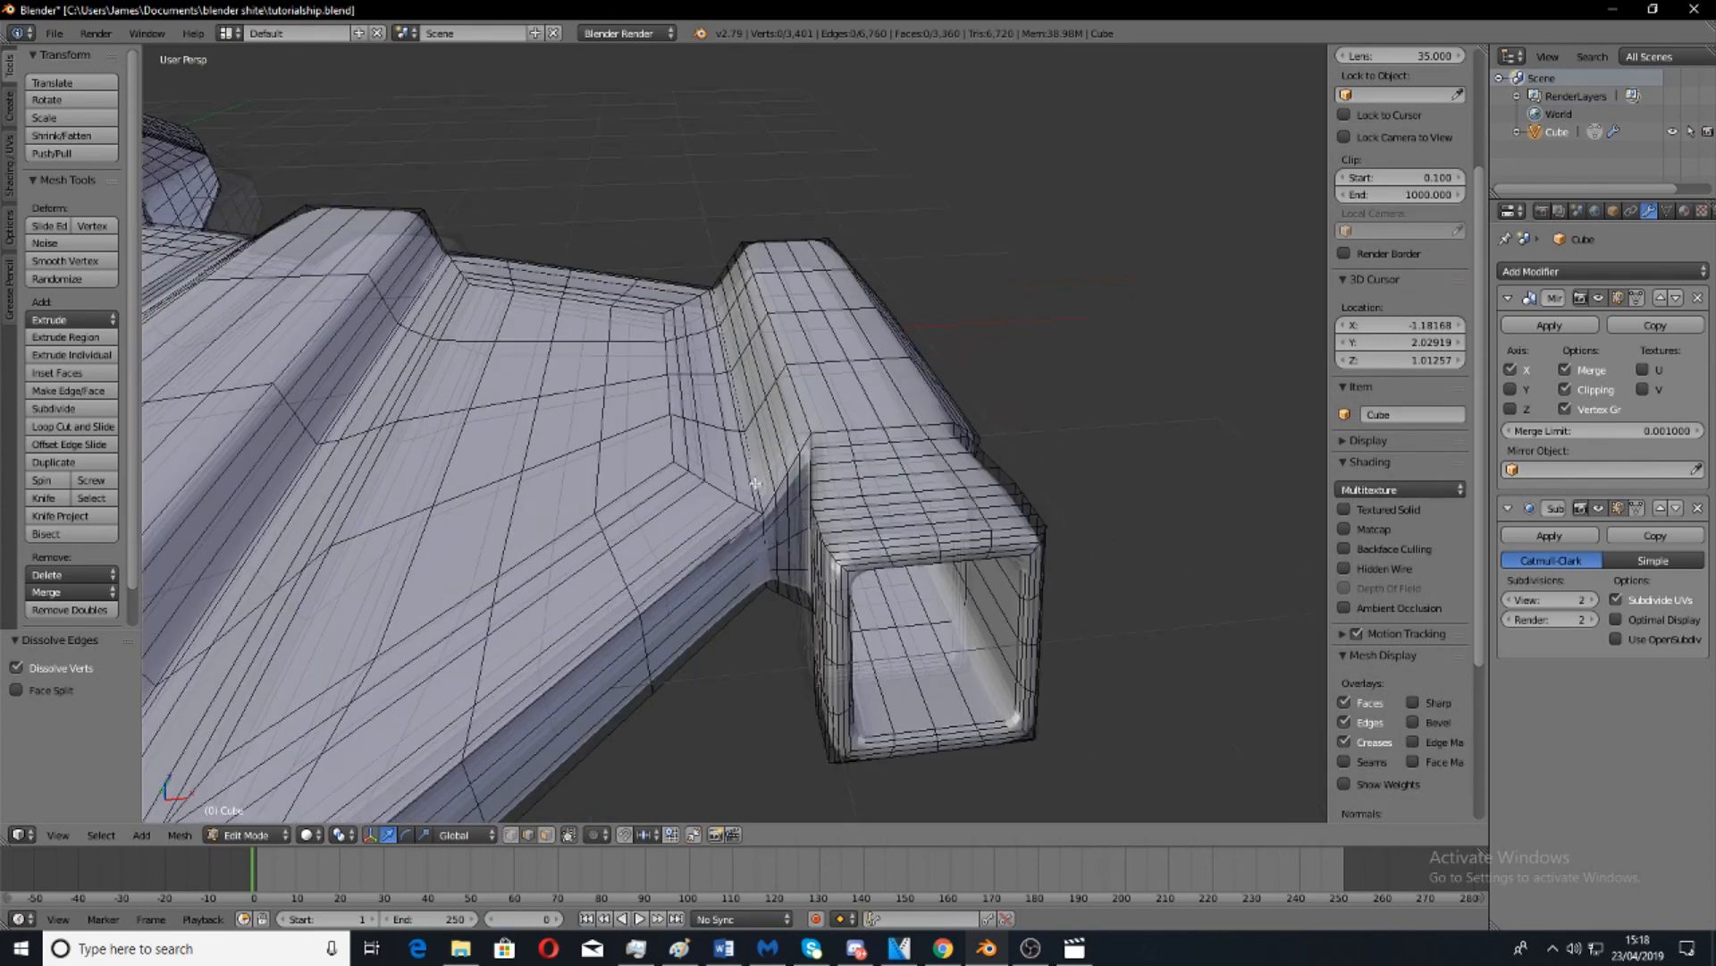
key("Tab")
middle_click_drag(756, 484, 975, 403)
key("Tab")
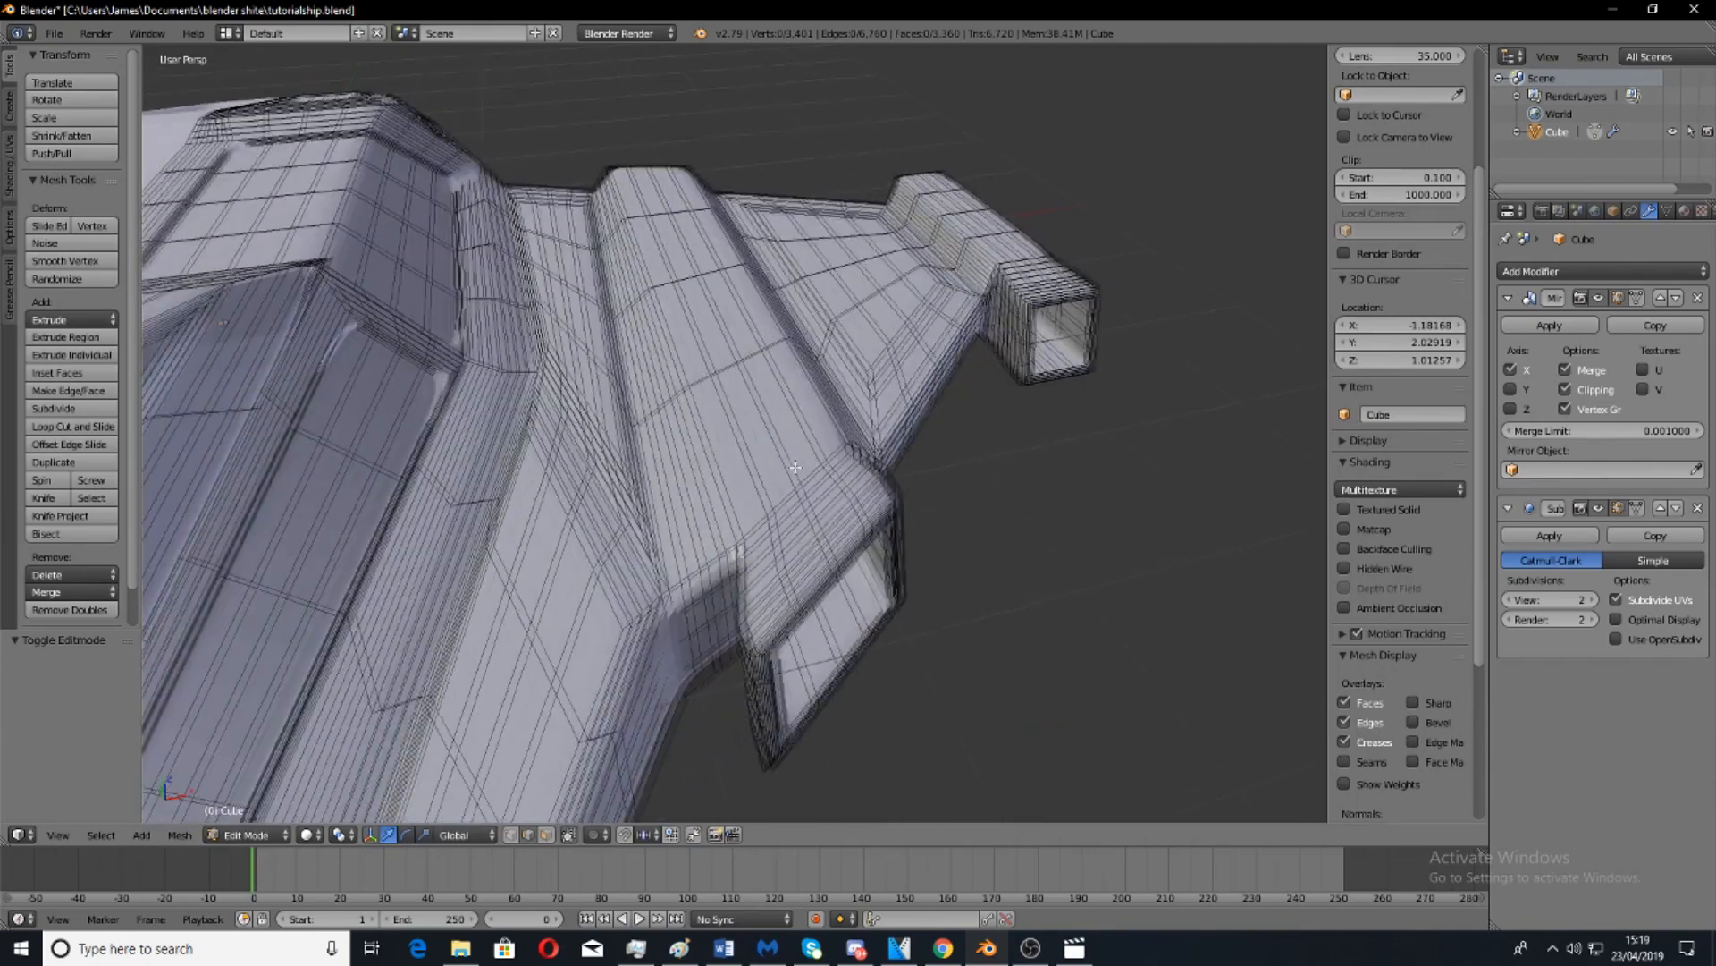
Select the edge loops around the narrow wing-root panel between the hull and the mid-wing pod and dissolve their edges.
middle_click_drag(572, 501, 635, 513)
scroll(587, 497, "up", 4)
right_click(366, 416, "alt")
right_click(359, 436, "alt+shift")
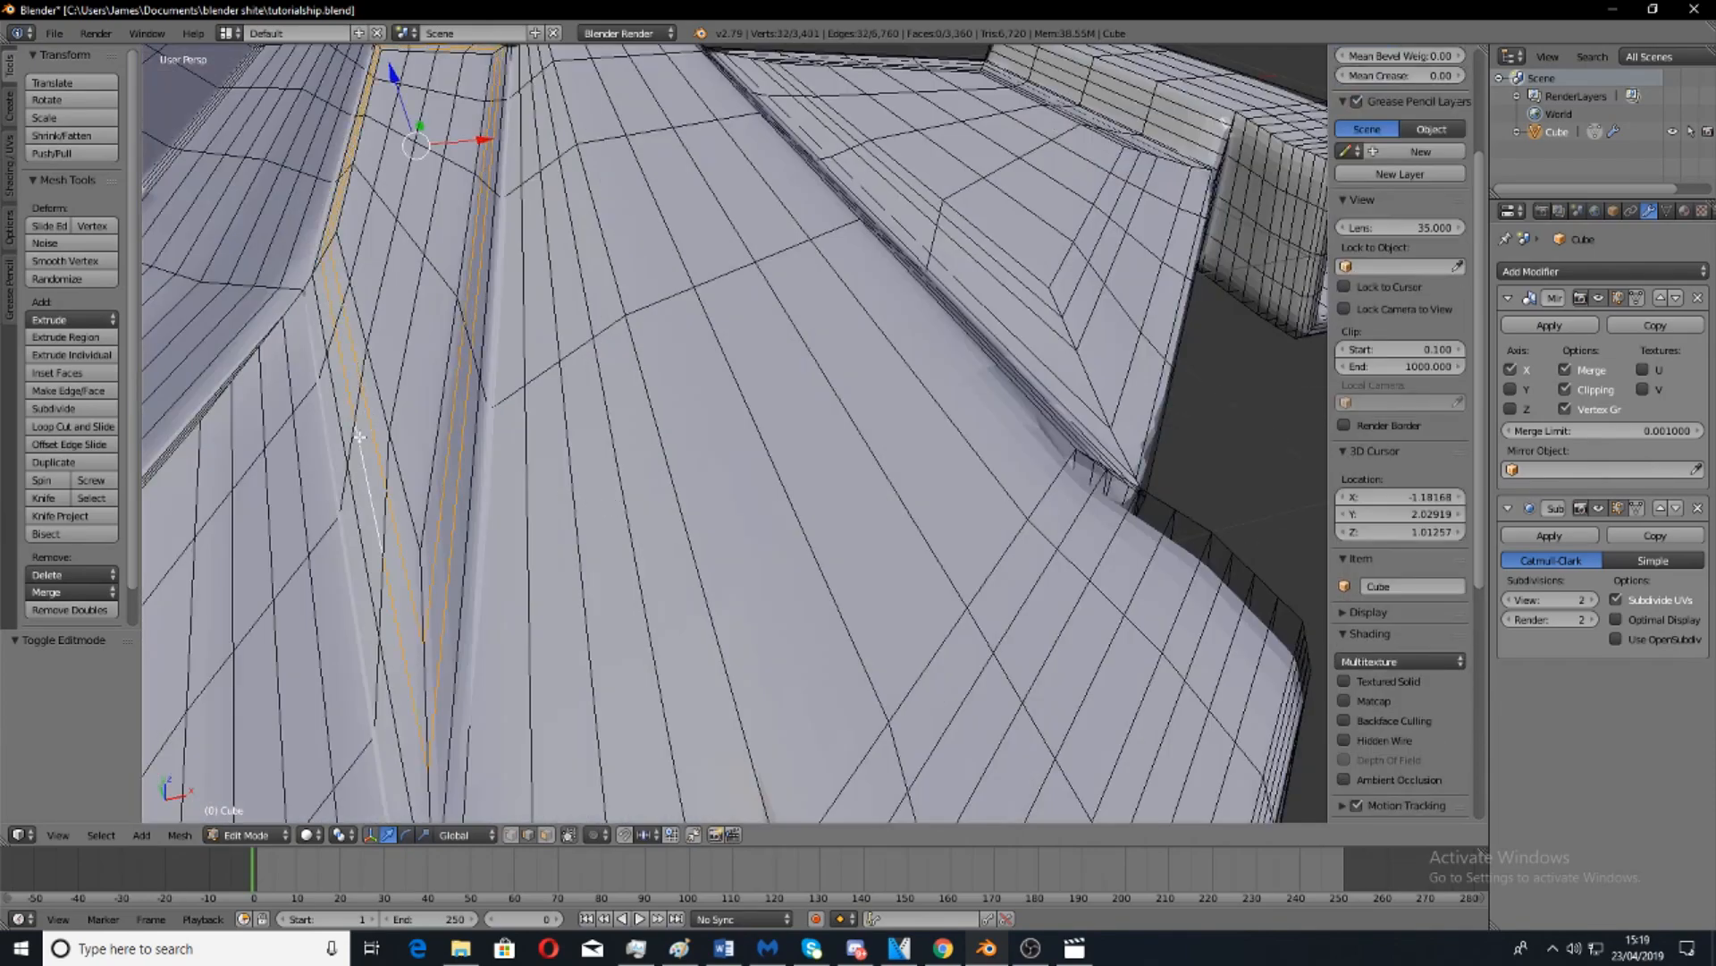
scroll(425, 465, "down", 2)
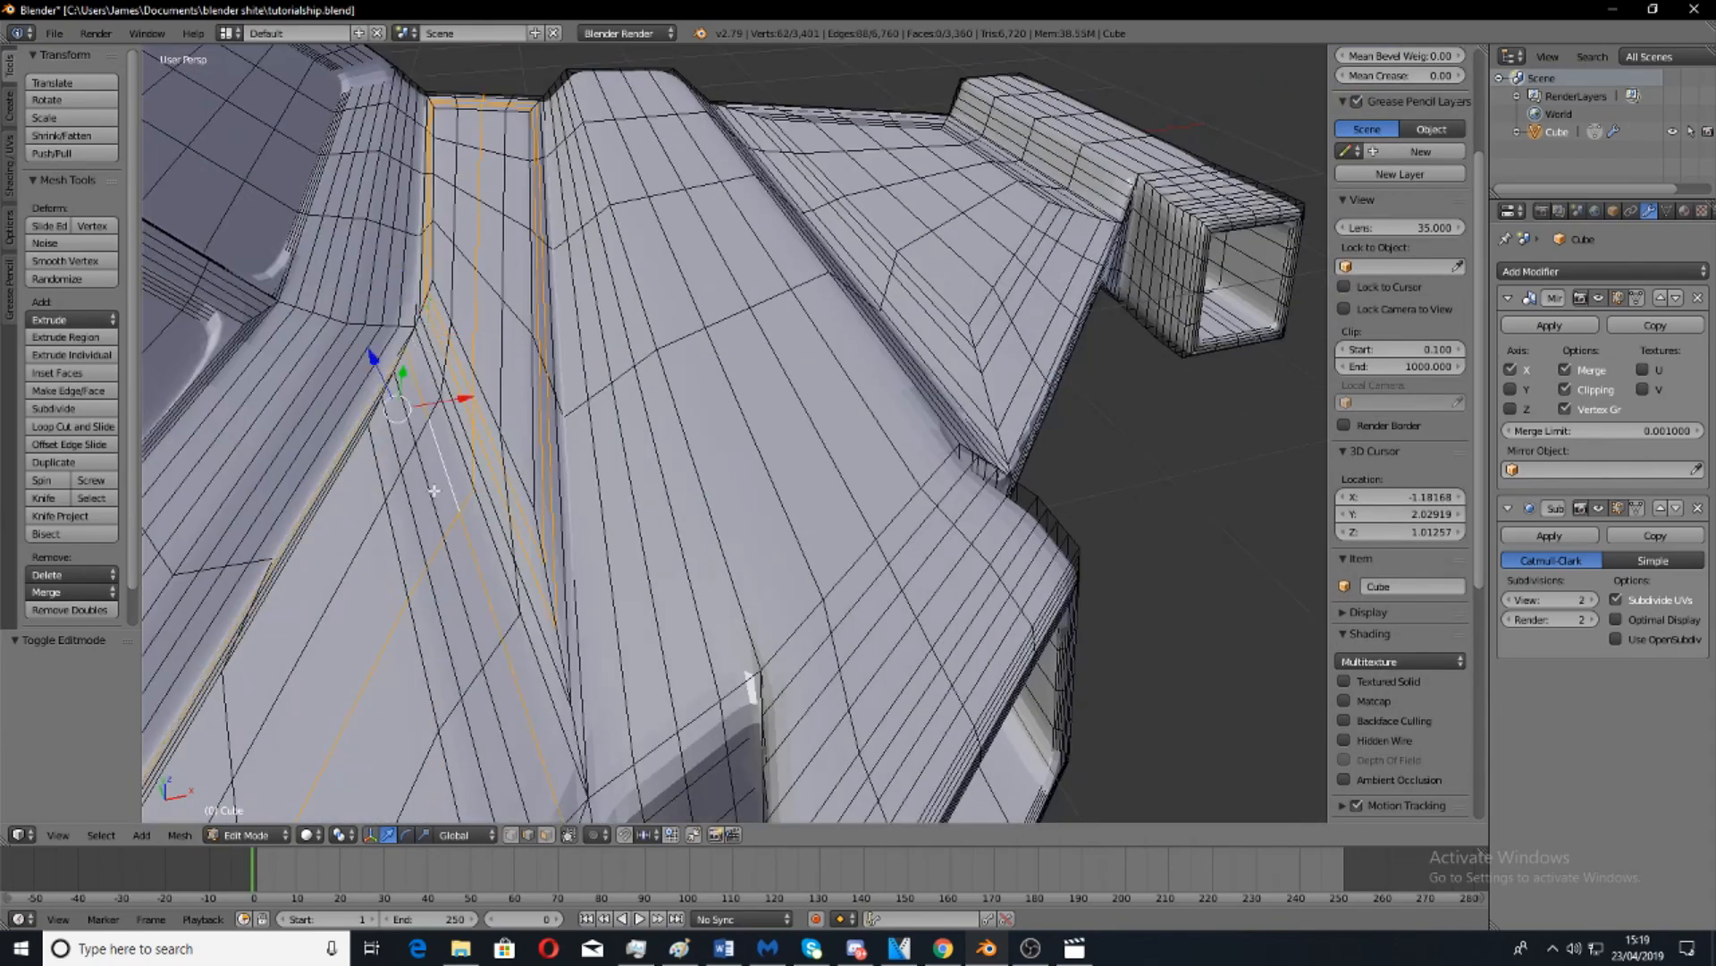
right_click(494, 459)
right_click(492, 457, "alt")
key("x")
left_click(534, 385)
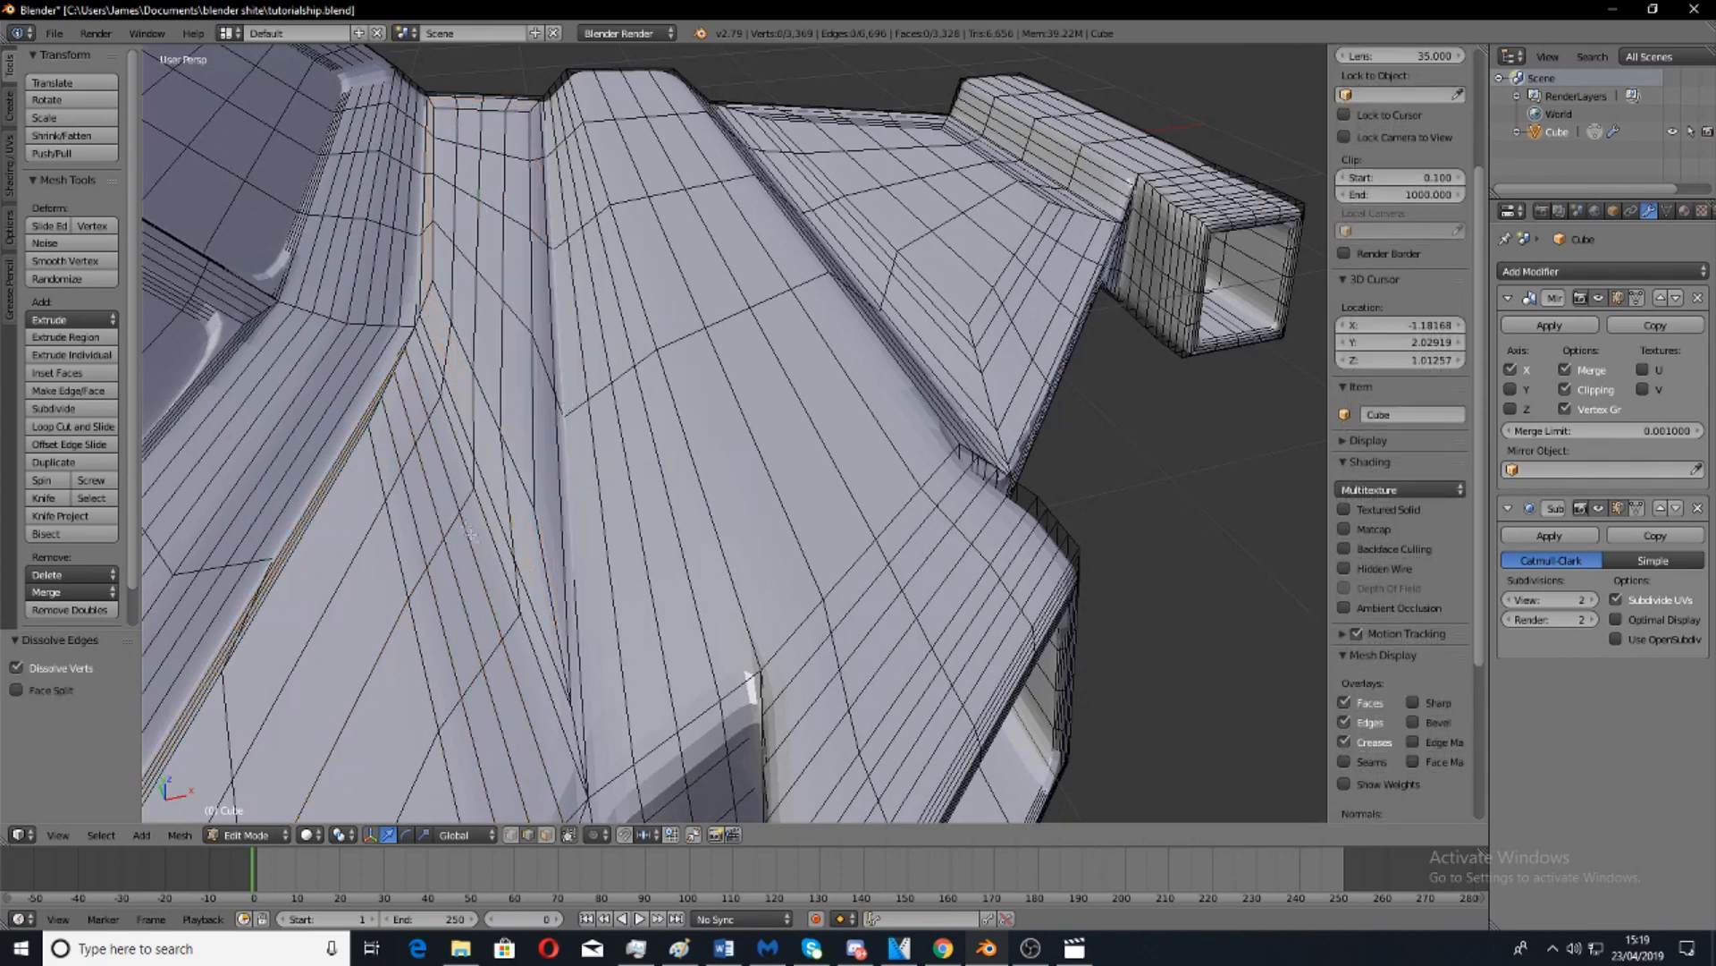
Dissolve the edge loops bordering the sloped rear hull face next to the wing-root panel.
right_click(462, 572, "alt")
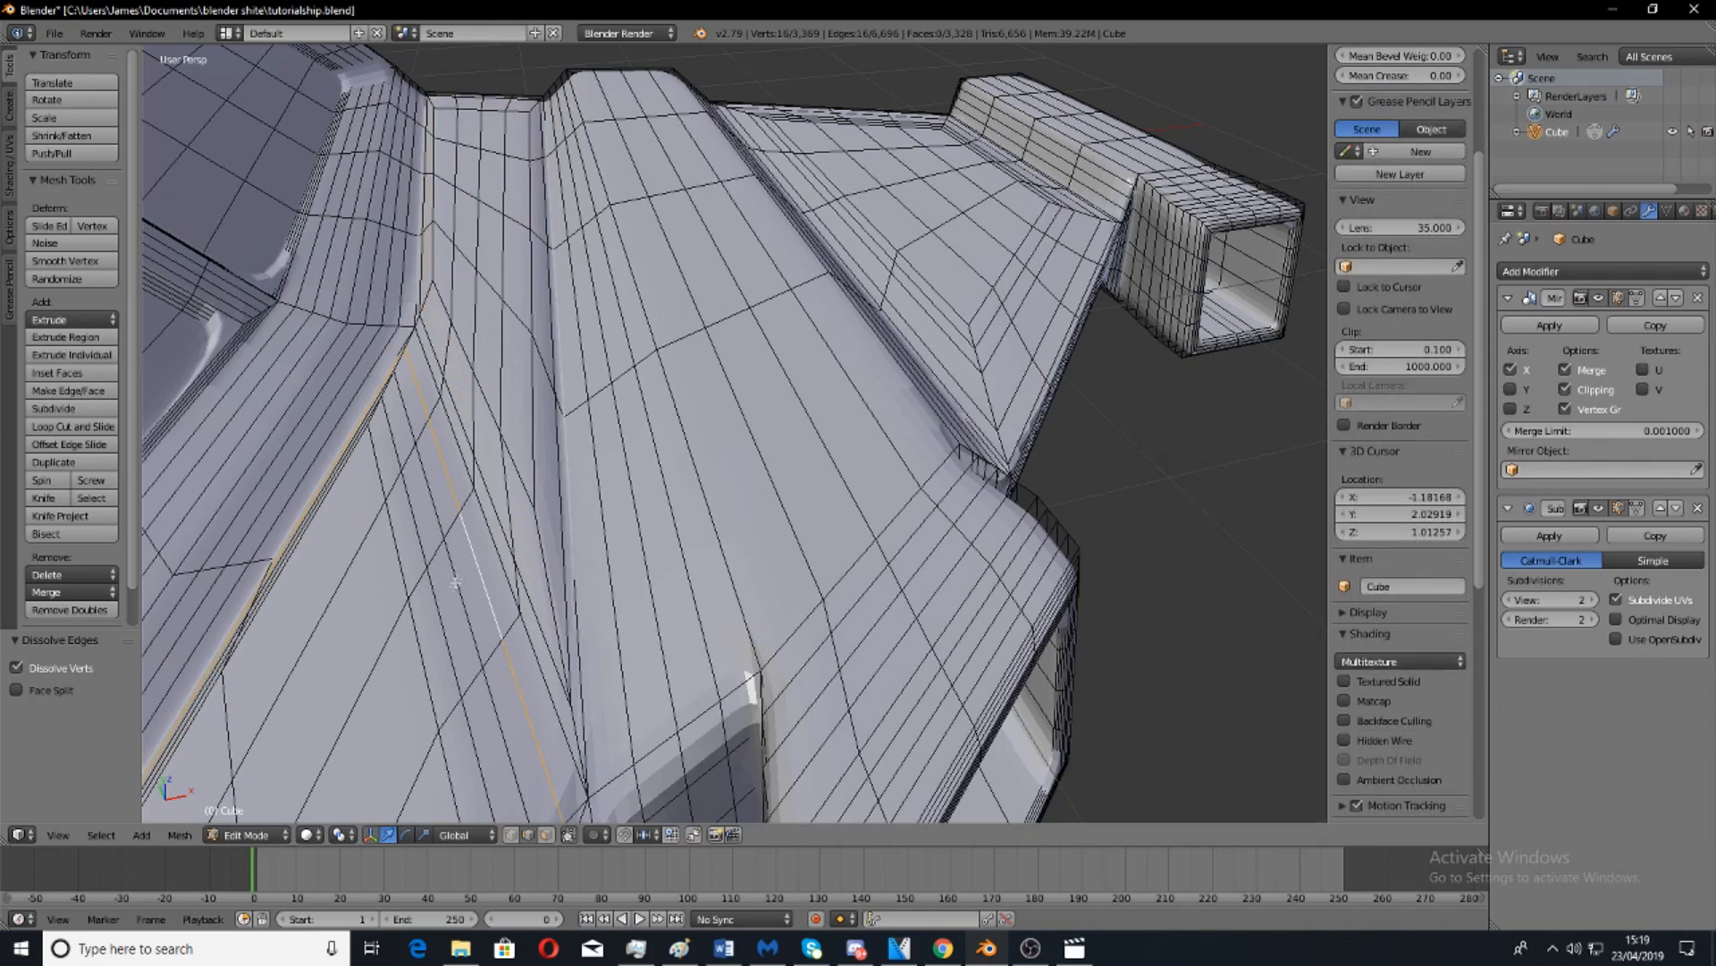
key("x")
left_click(641, 486)
scroll(644, 521, "down", 6)
middle_click_drag(727, 555, 804, 503)
scroll(728, 542, "up", 5)
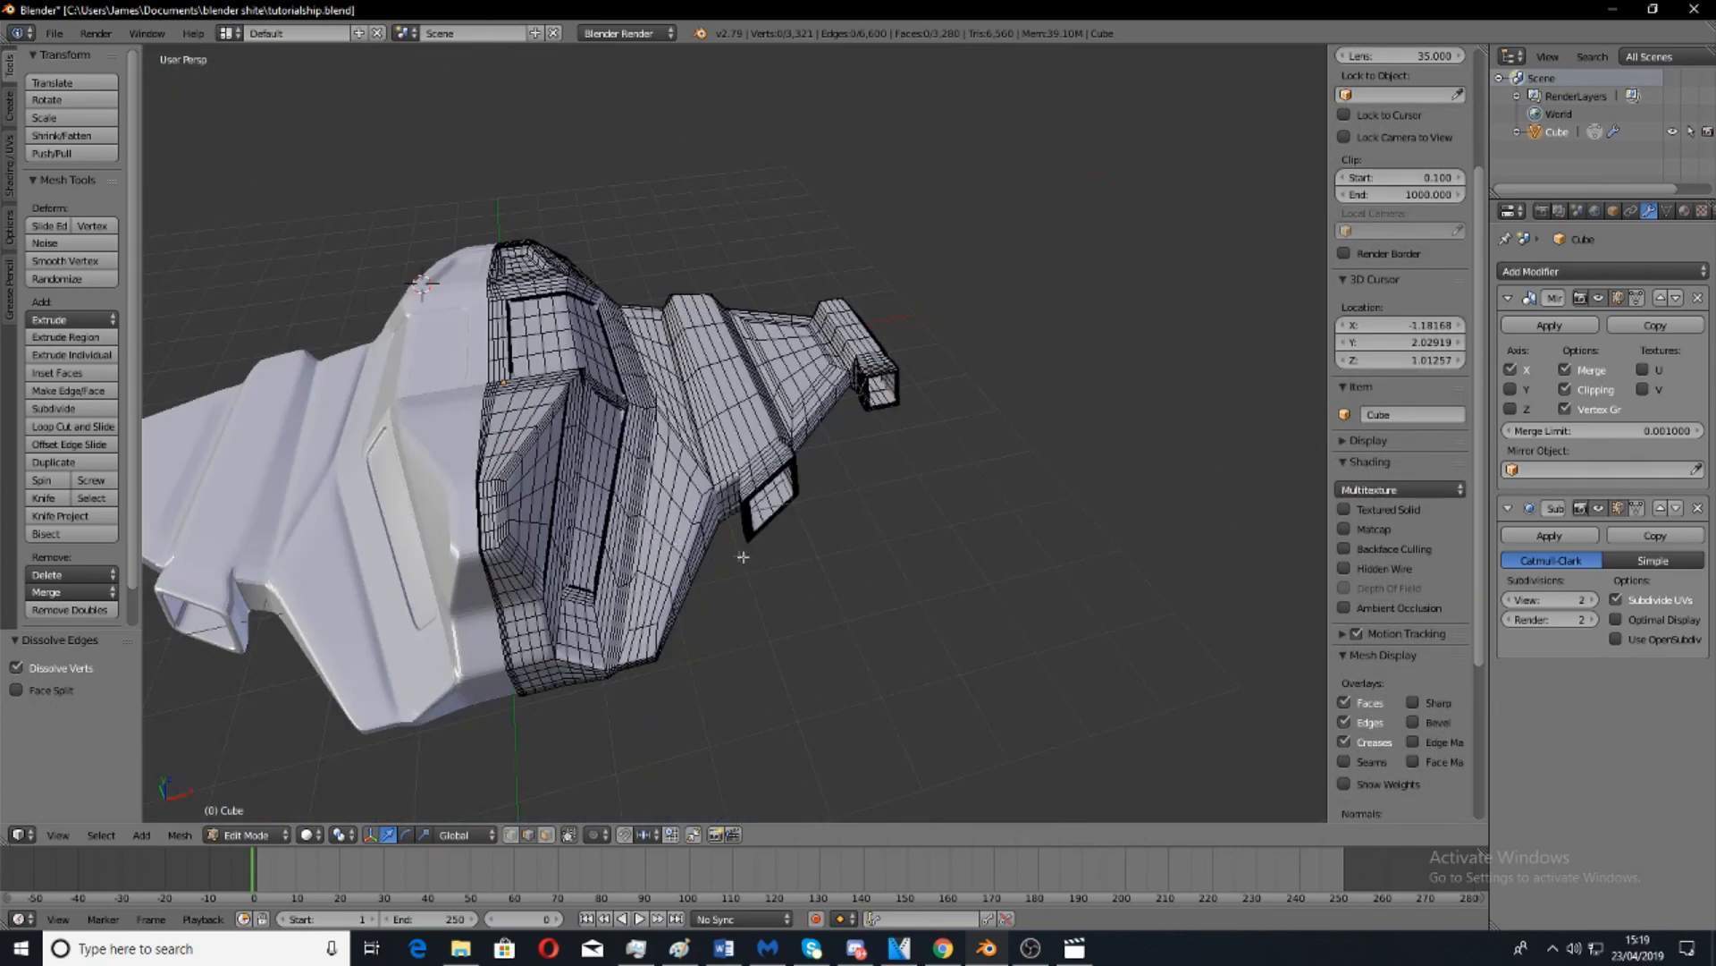
Select the closely spaced edge loops along the inner rim of the recessed rear hull strip and dissolve their edges.
scroll(684, 490, "up", 5)
right_click(832, 483, "alt")
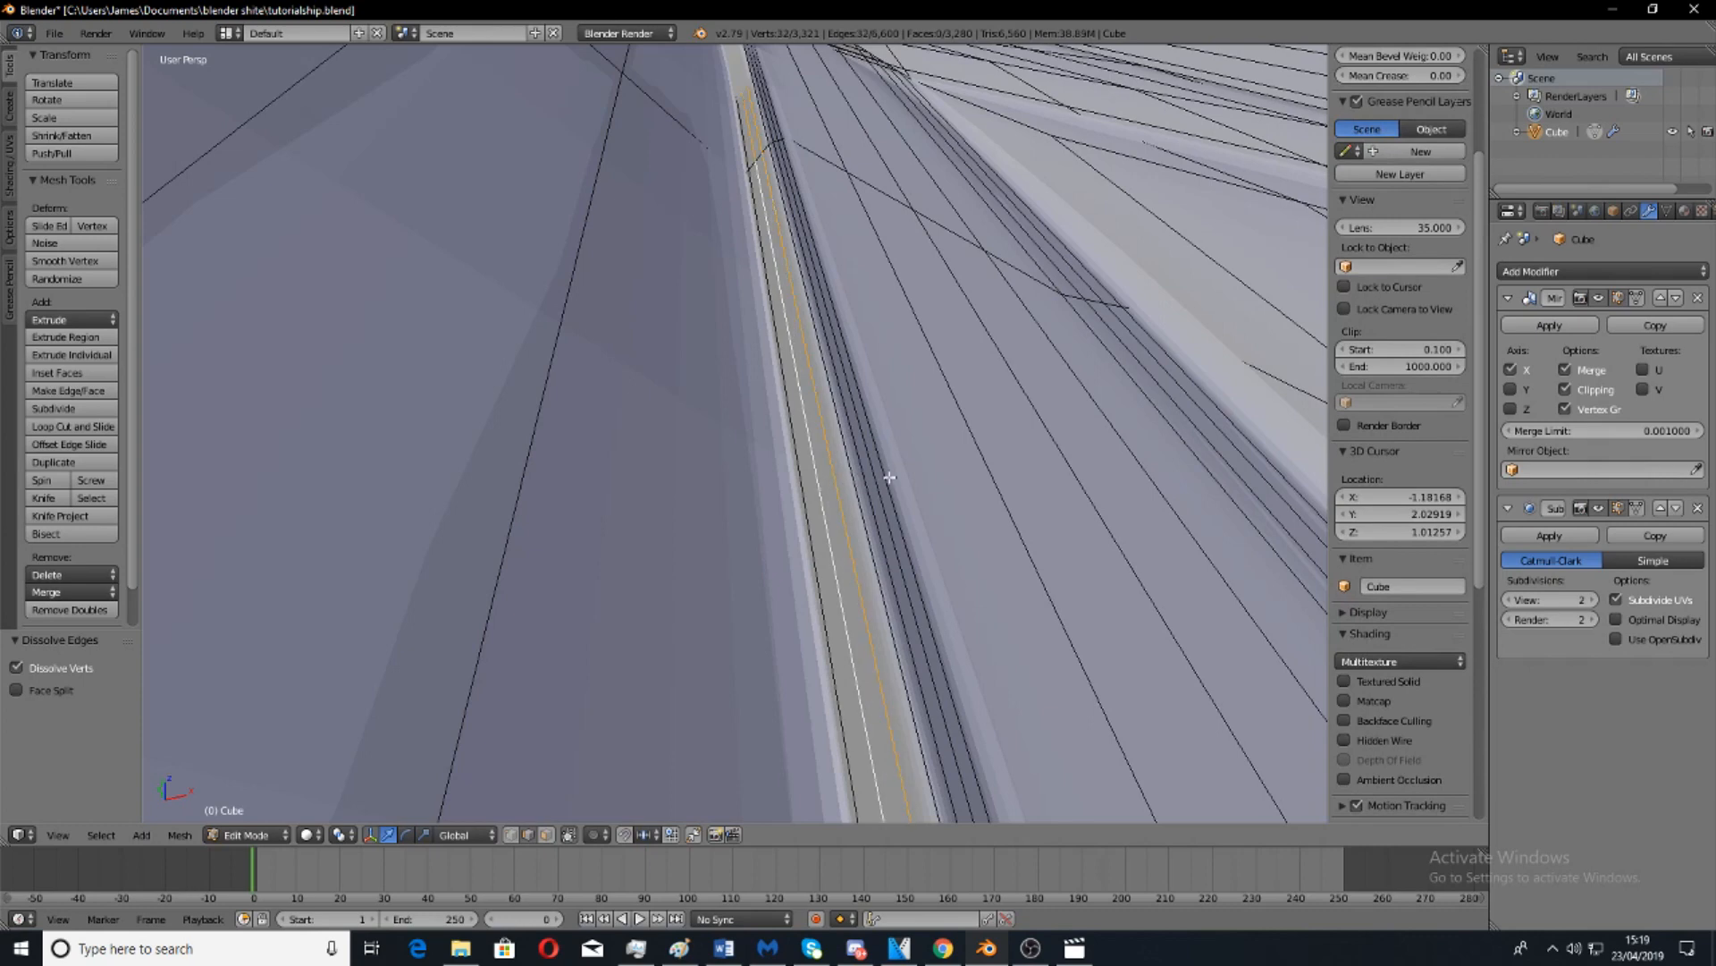
middle_click_drag(914, 482, 878, 488)
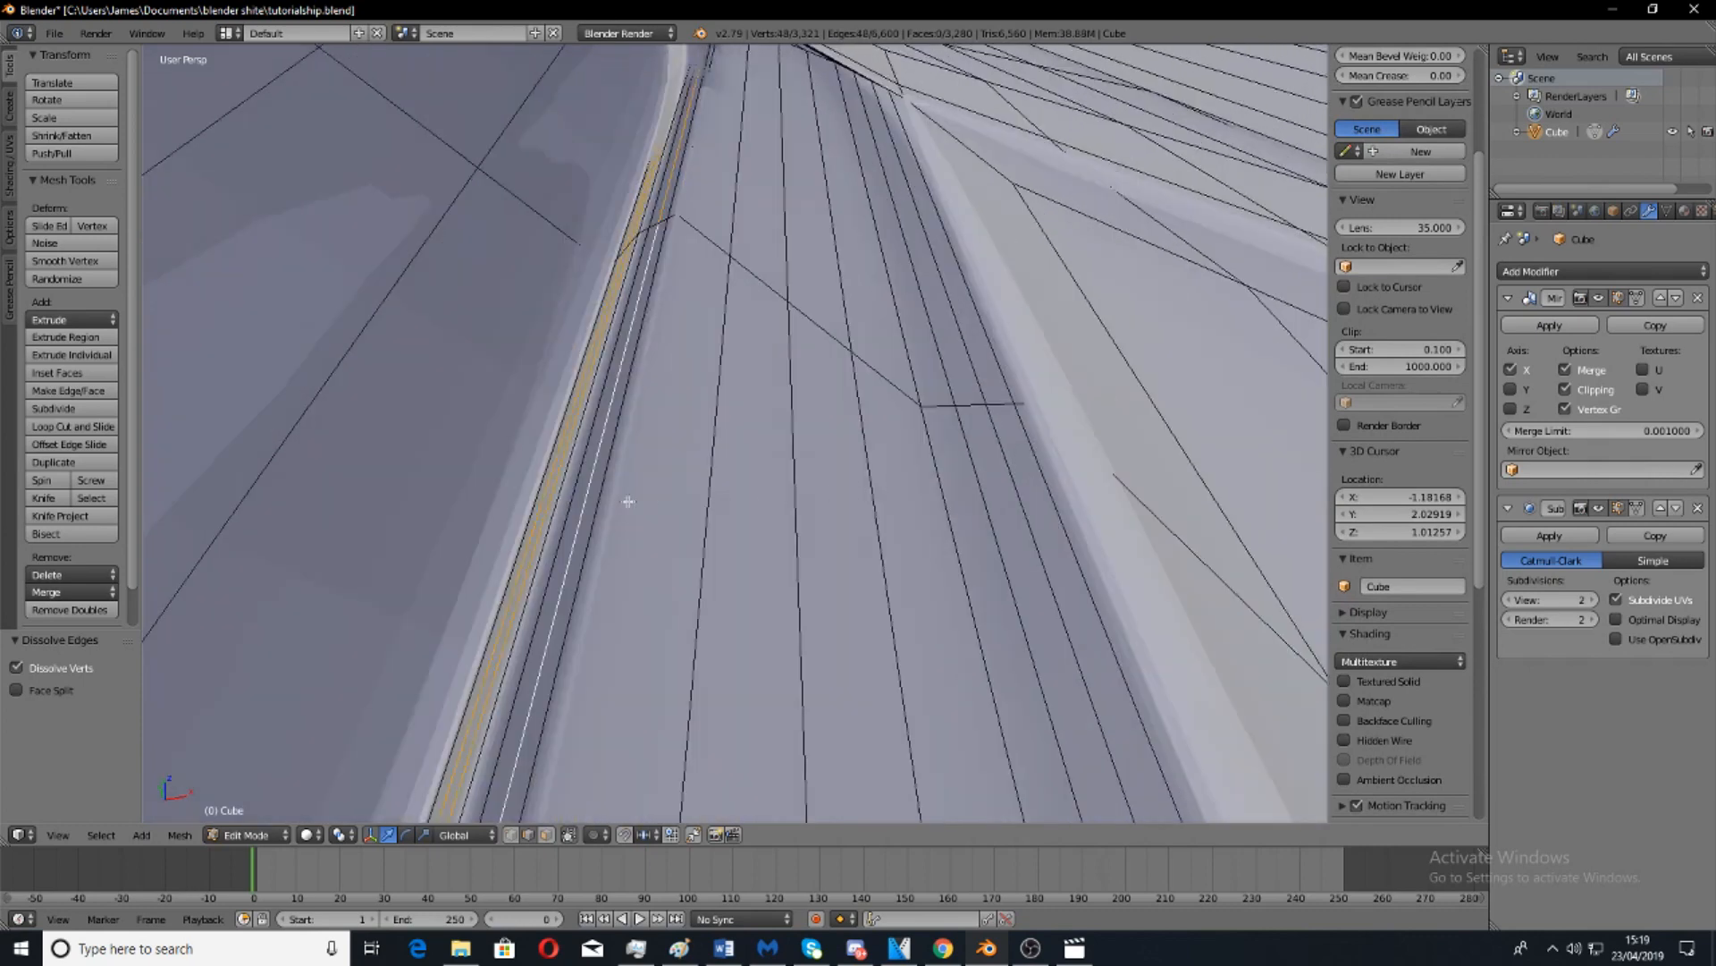
key("x")
left_click(715, 472)
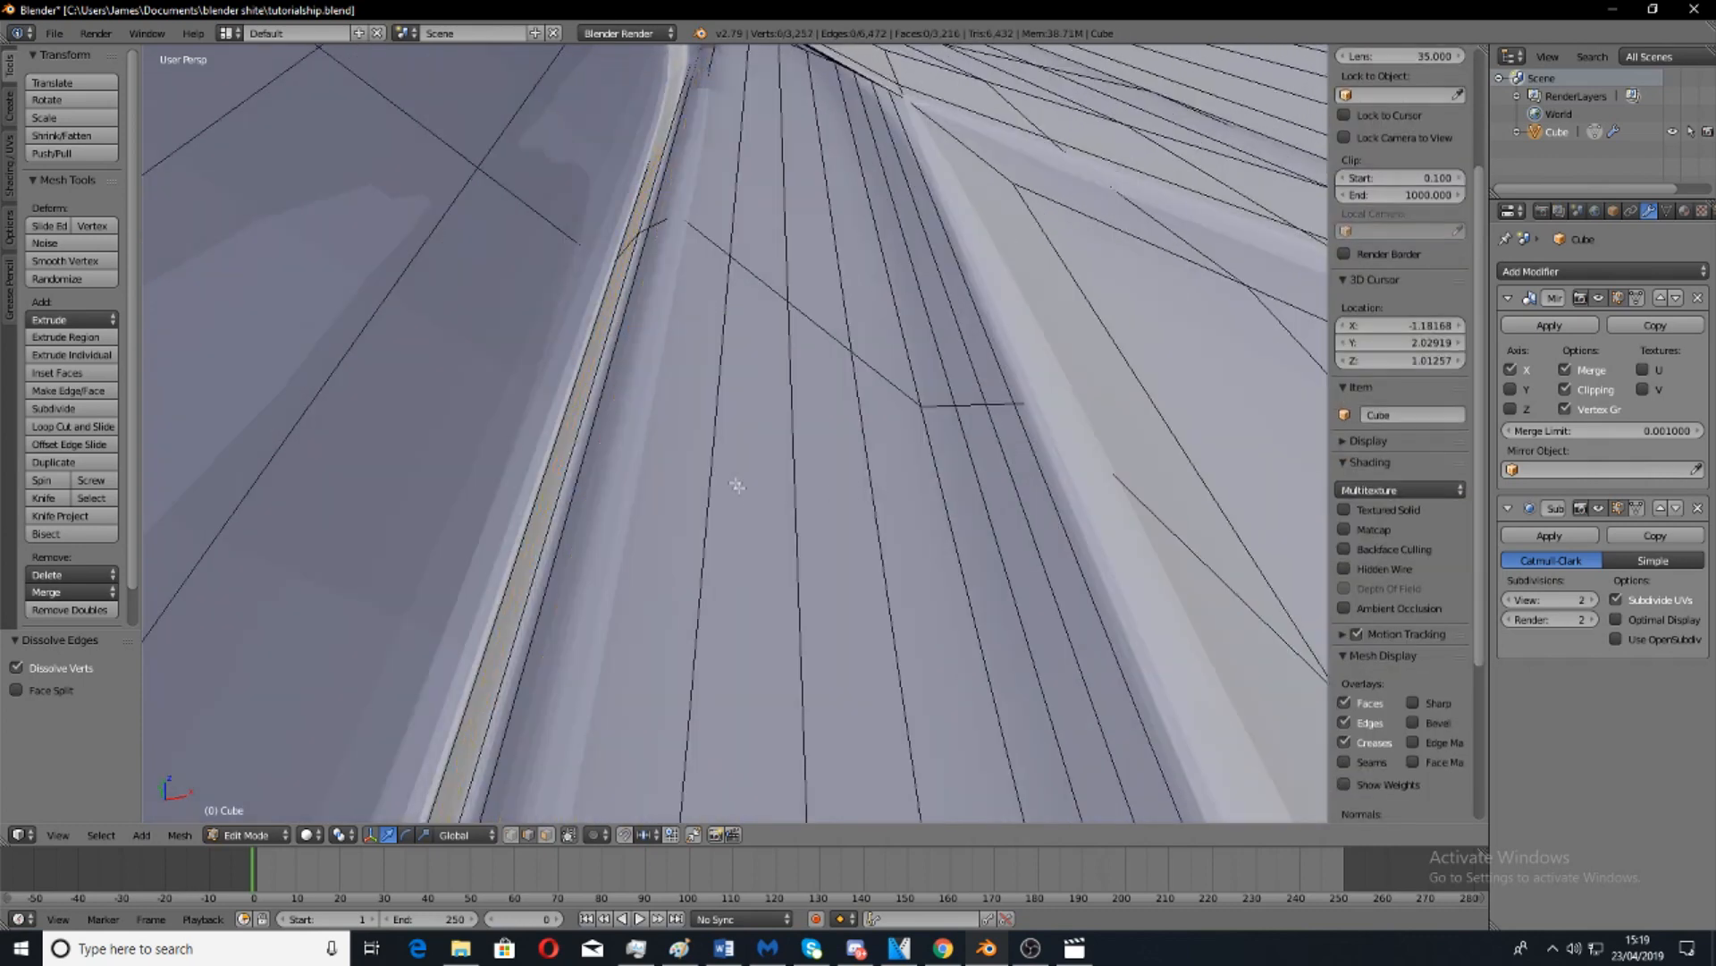
scroll(728, 479, "down", 5)
middle_click_drag(727, 480, 789, 427)
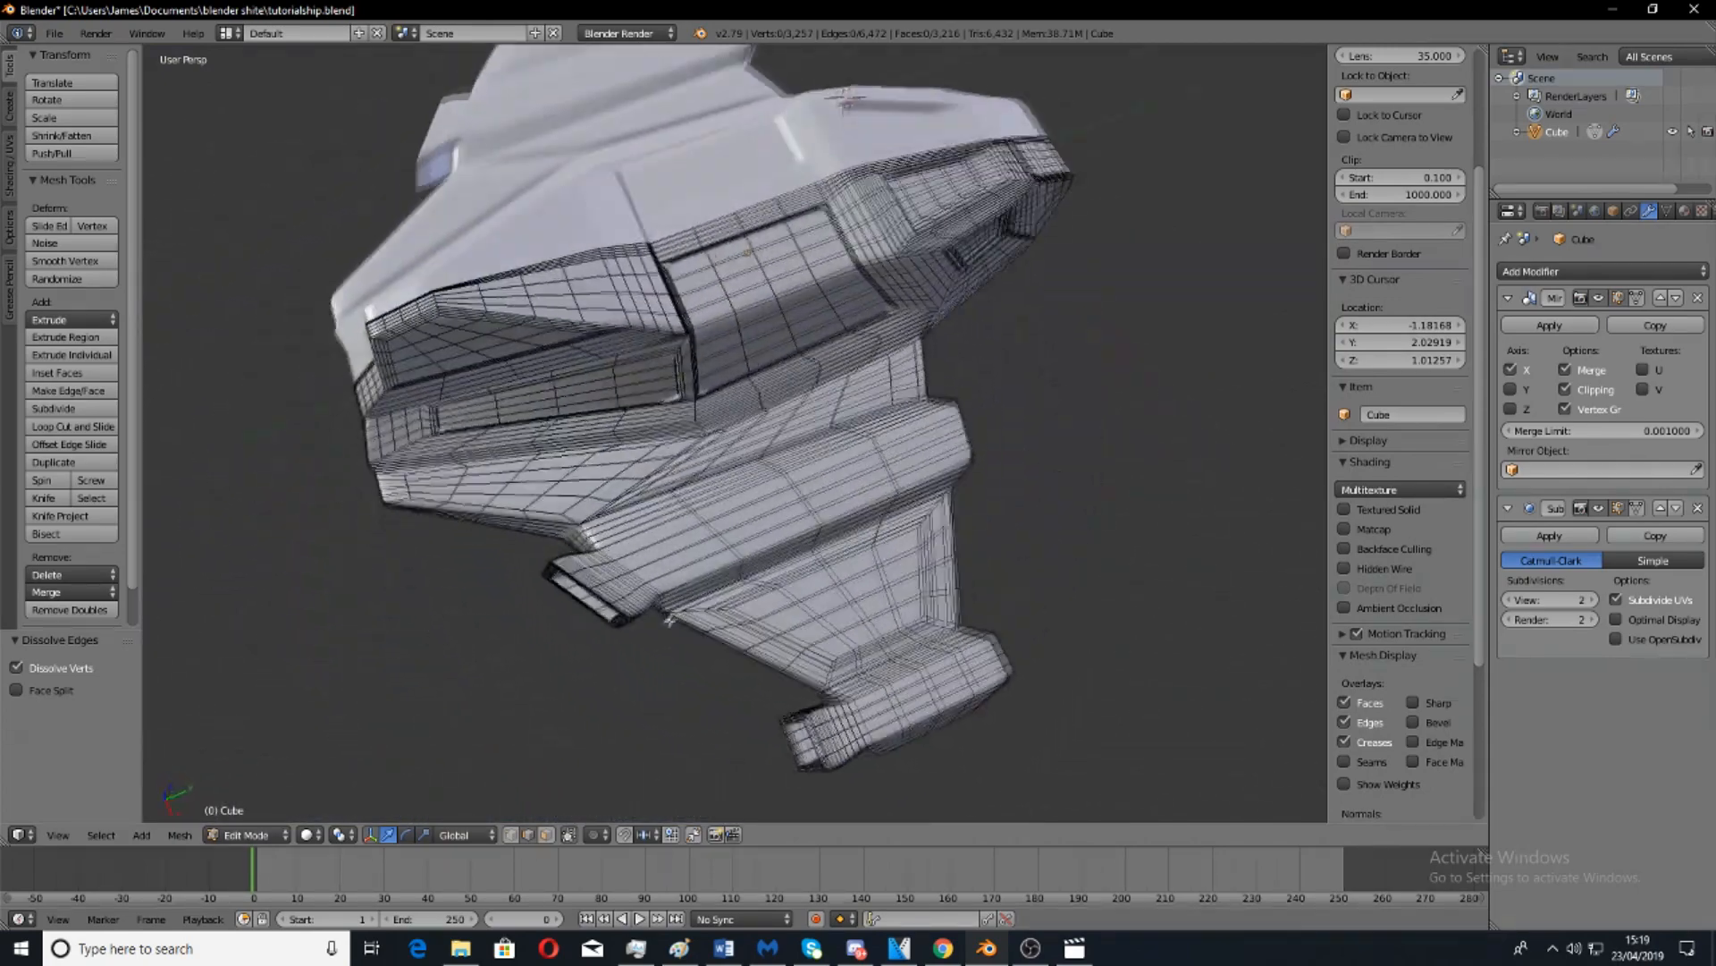
Select the dense edge loops along the outer edge of the recessed rear hull strip and dissolve their edges.
scroll(789, 427, "up", 6)
scroll(788, 428, "up", 2)
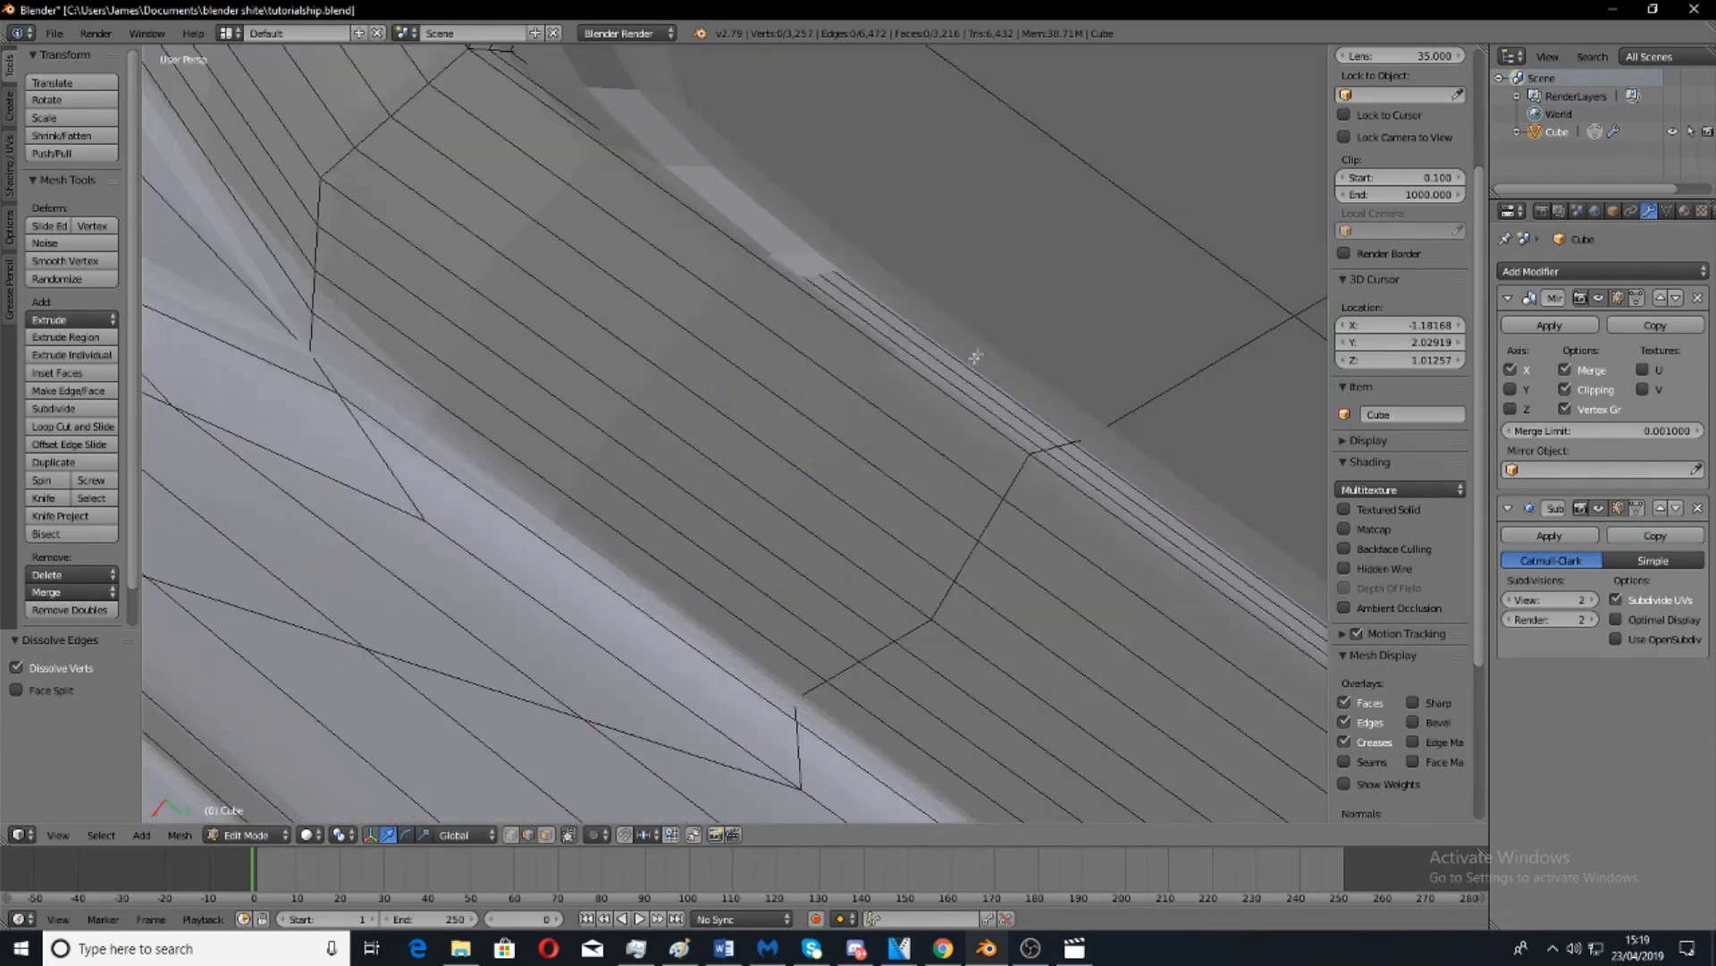
right_click(944, 369, "alt")
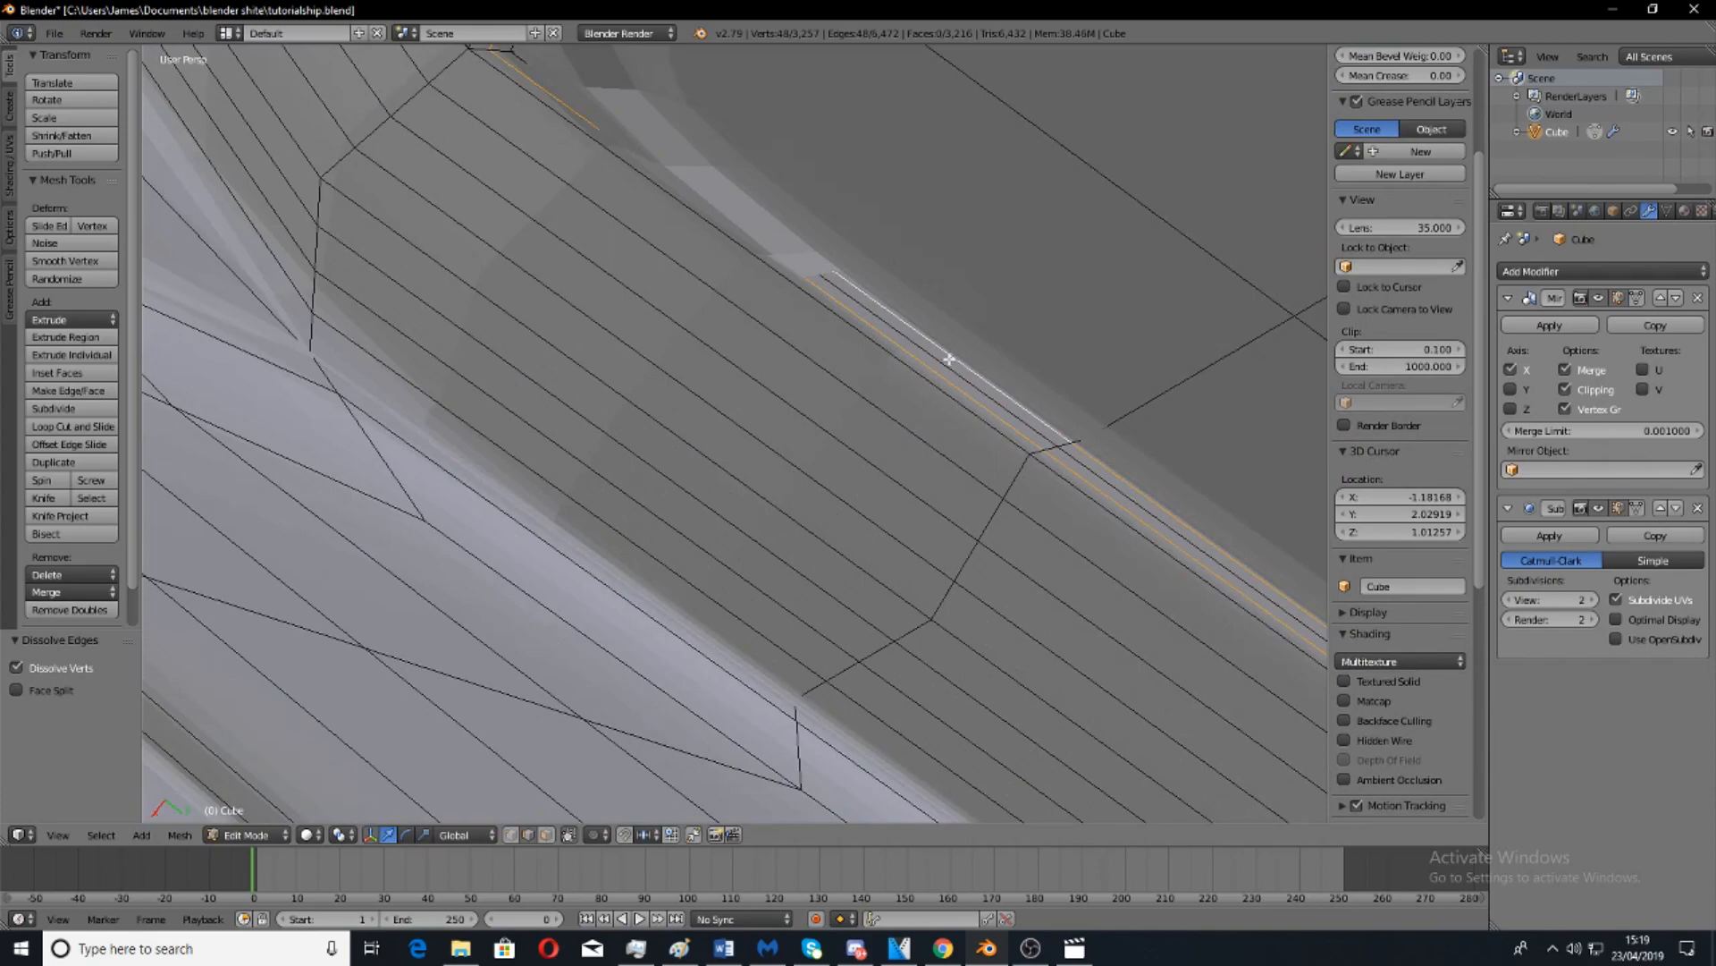
left_click(951, 364)
scroll(951, 365, "down", 8)
scroll(683, 358, "up", 8)
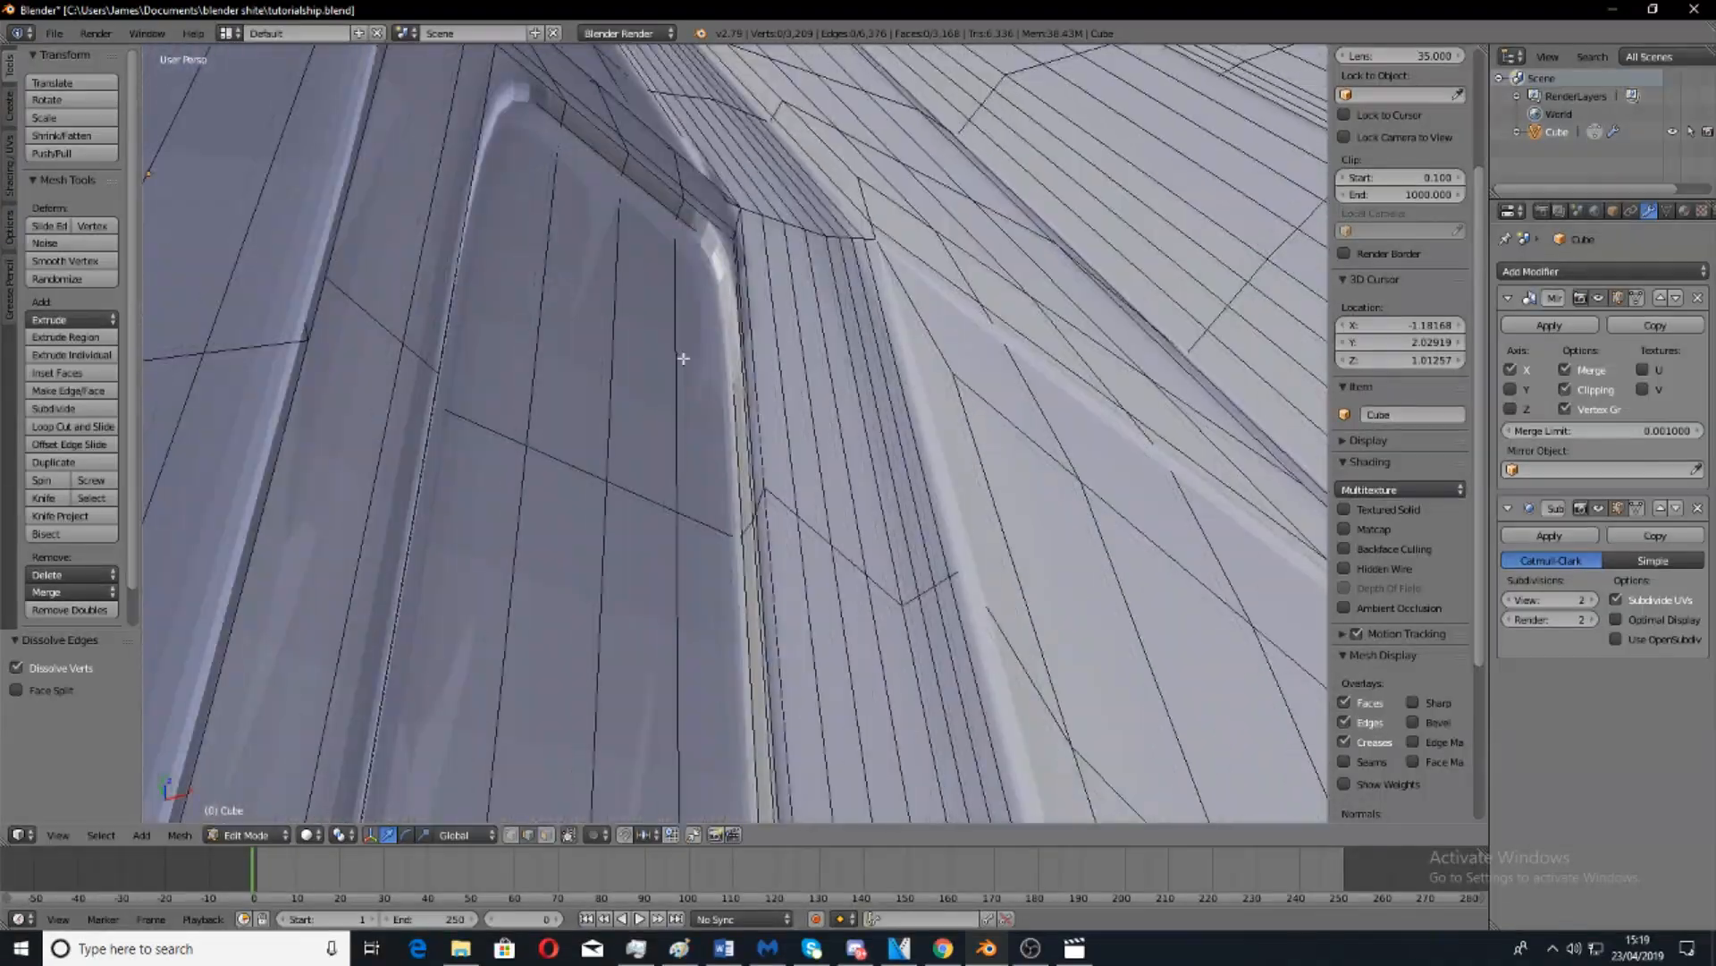
scroll(683, 359, "up", 3)
scroll(785, 459, "down", 10)
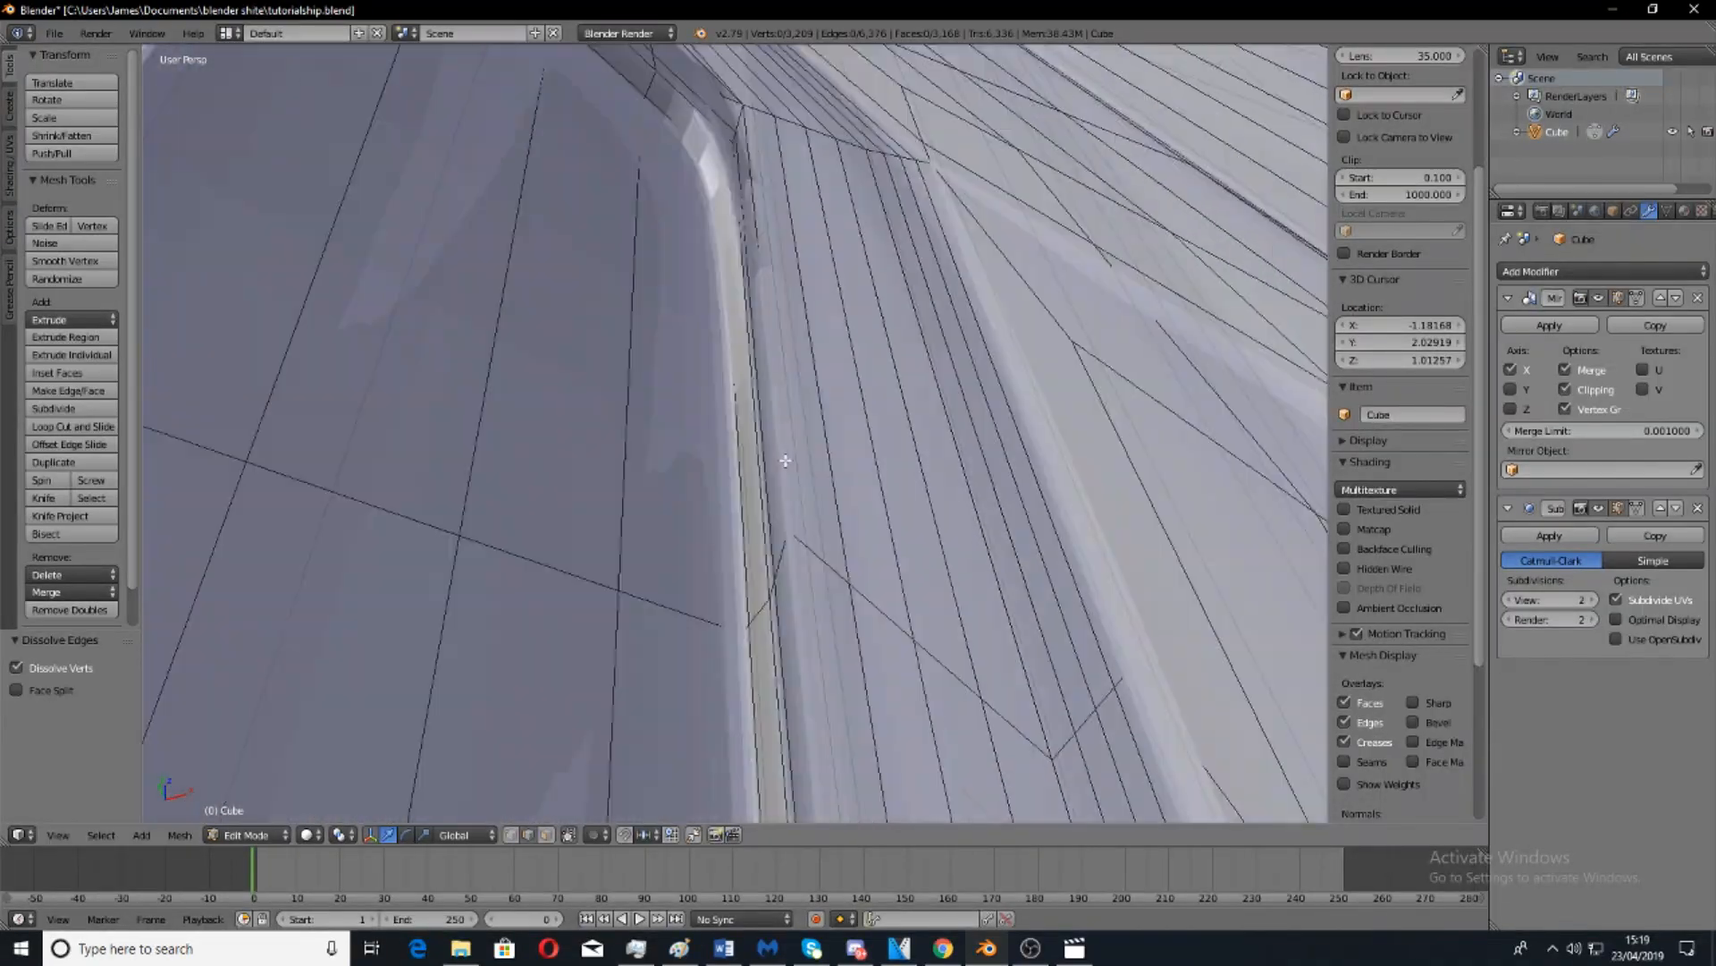
Select the tight edge loops in the crease beside the large recessed hull side panel and dissolve their edges.
middle_click_drag(785, 460, 537, 469)
middle_click_drag(735, 255, 719, 444, "shift")
scroll(861, 465, "up", 1)
scroll(860, 466, "up", 6)
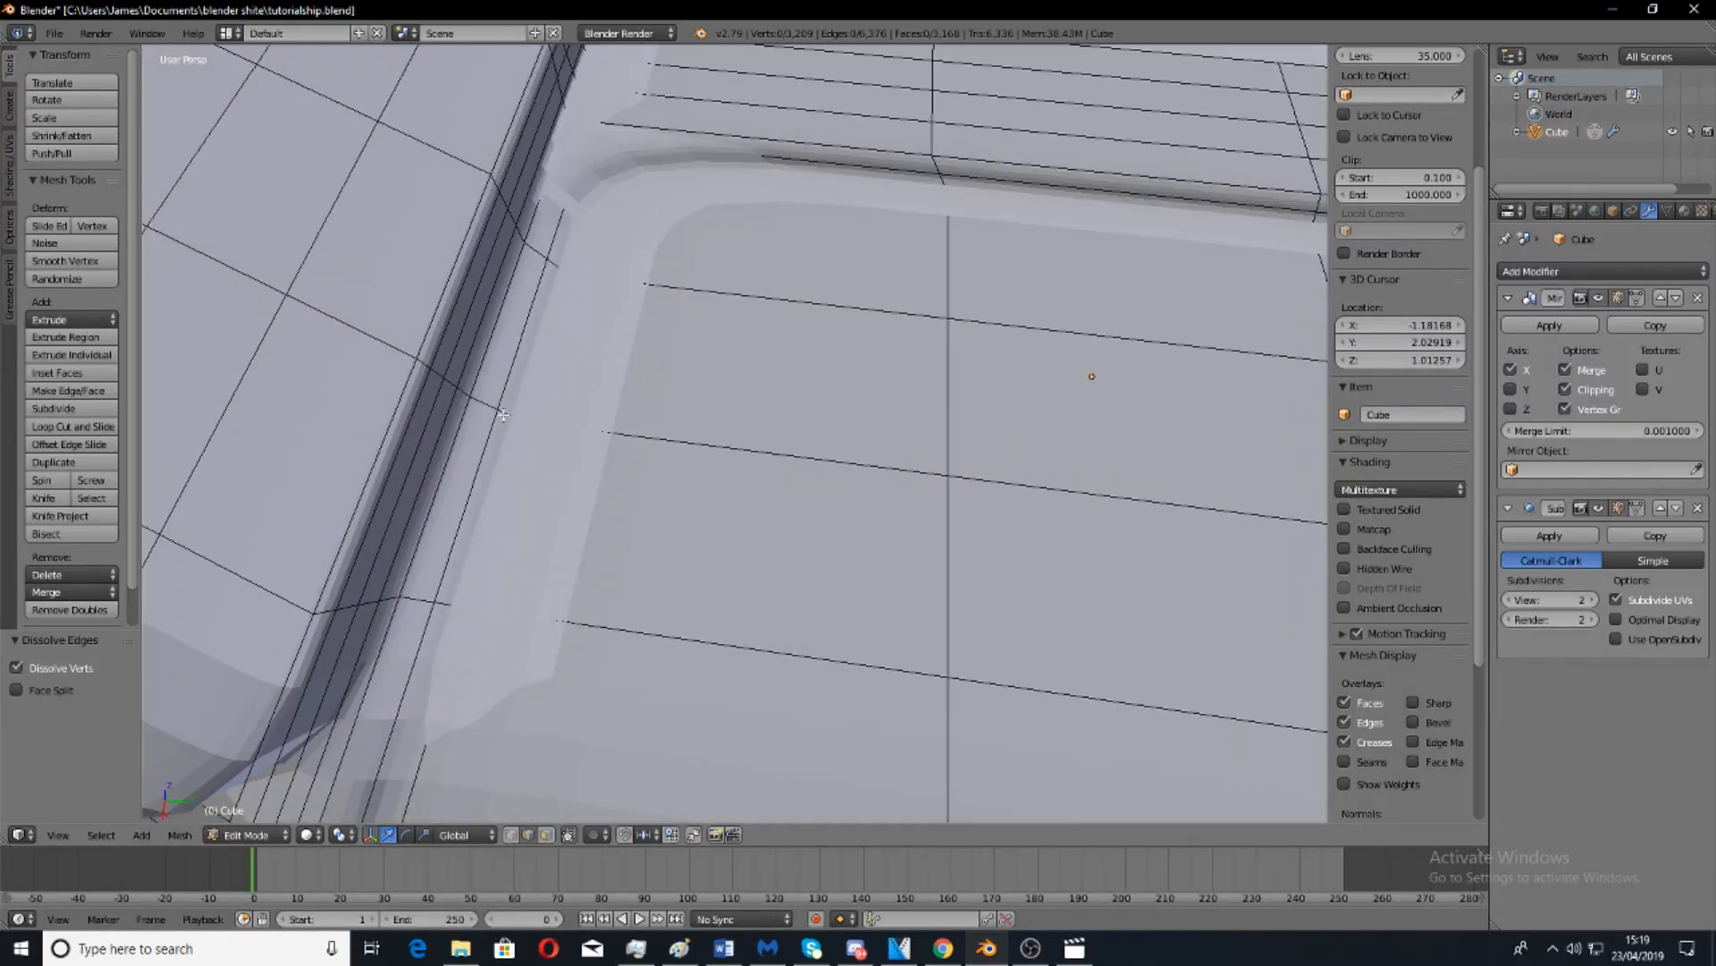
right_click(453, 425, "alt")
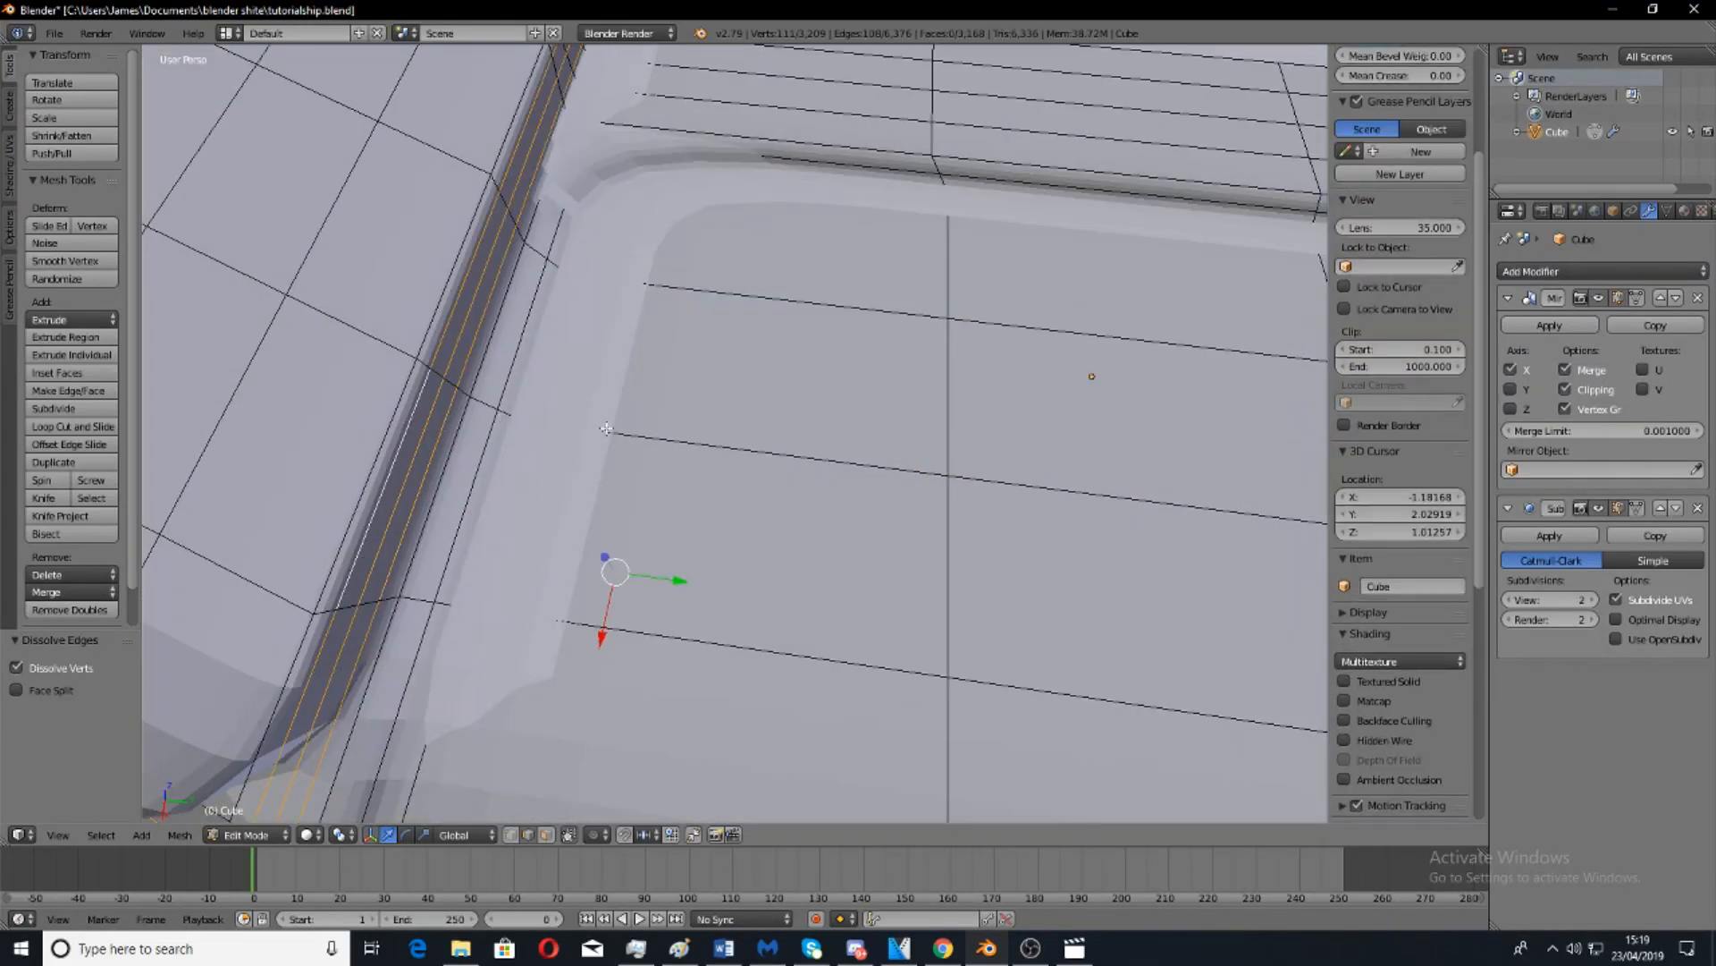
scroll(606, 429, "down", 5)
left_click(696, 427)
mouse_move(697, 427)
middle_mouse_down()
mouse_move(696, 341)
mouse_move(669, 368)
mouse_move(671, 418)
middle_mouse_up()
scroll(696, 341, "up", 4)
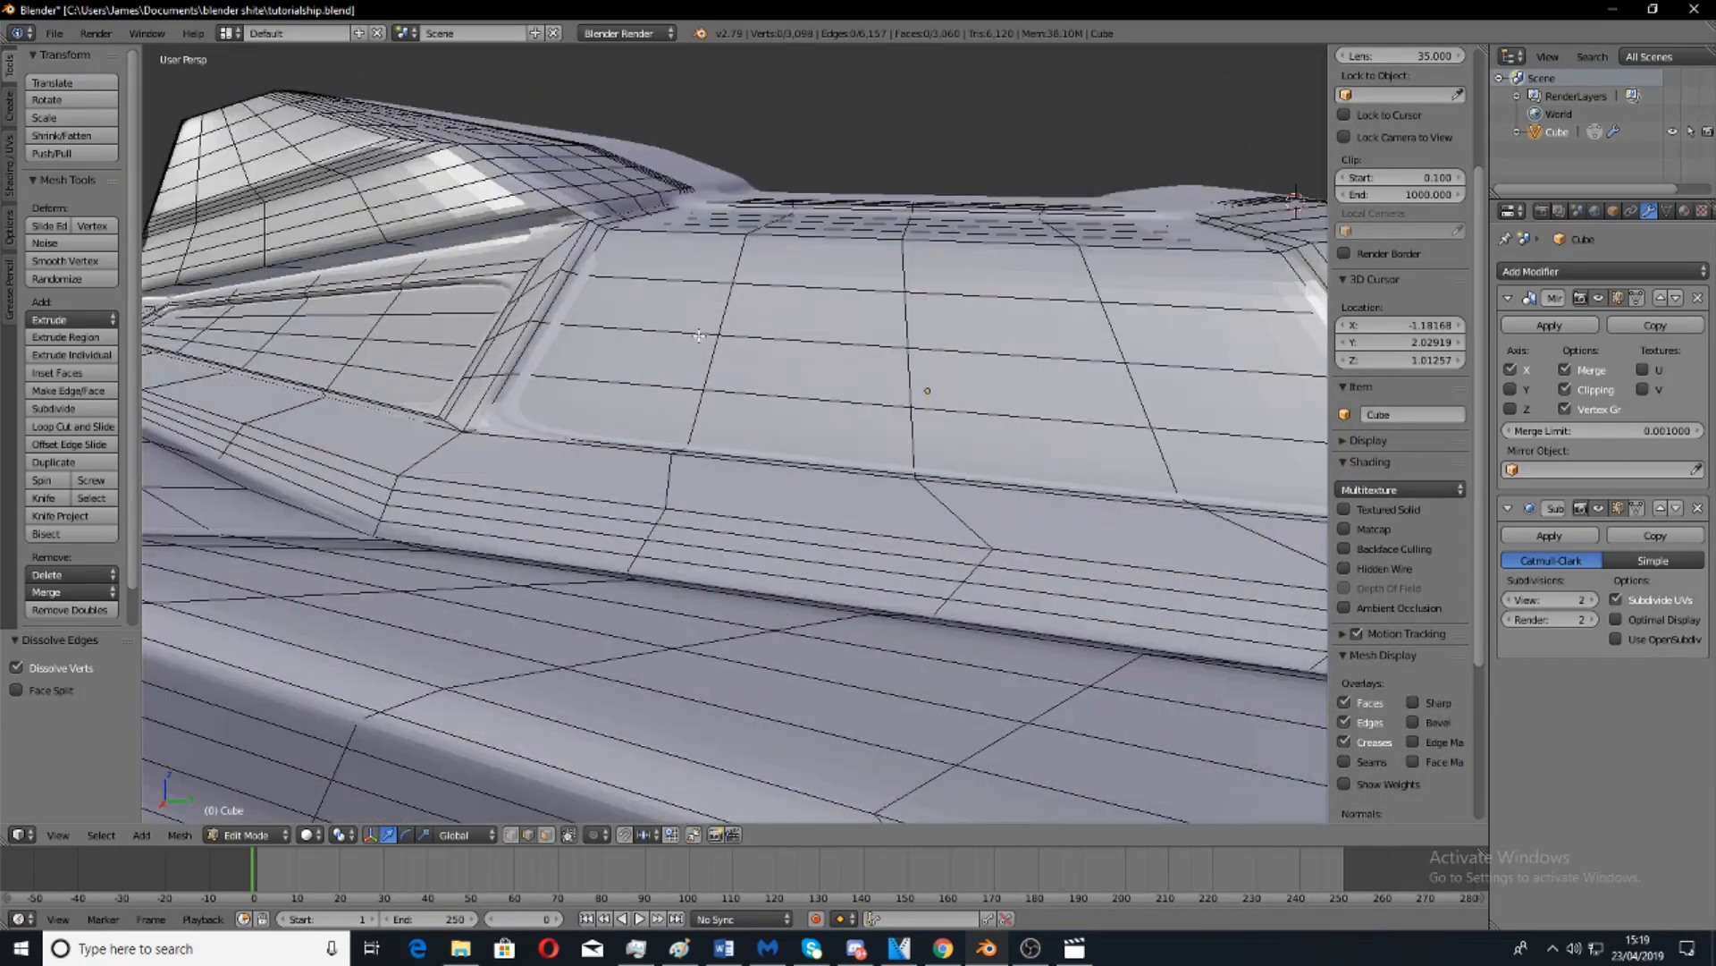
Select the edge loops bordering the side face of the nose and dissolve their edges.
scroll(671, 419, "down", 5)
middle_click_drag(1109, 608, 949, 479)
scroll(1010, 483, "down", 4)
scroll(950, 478, "up", 6)
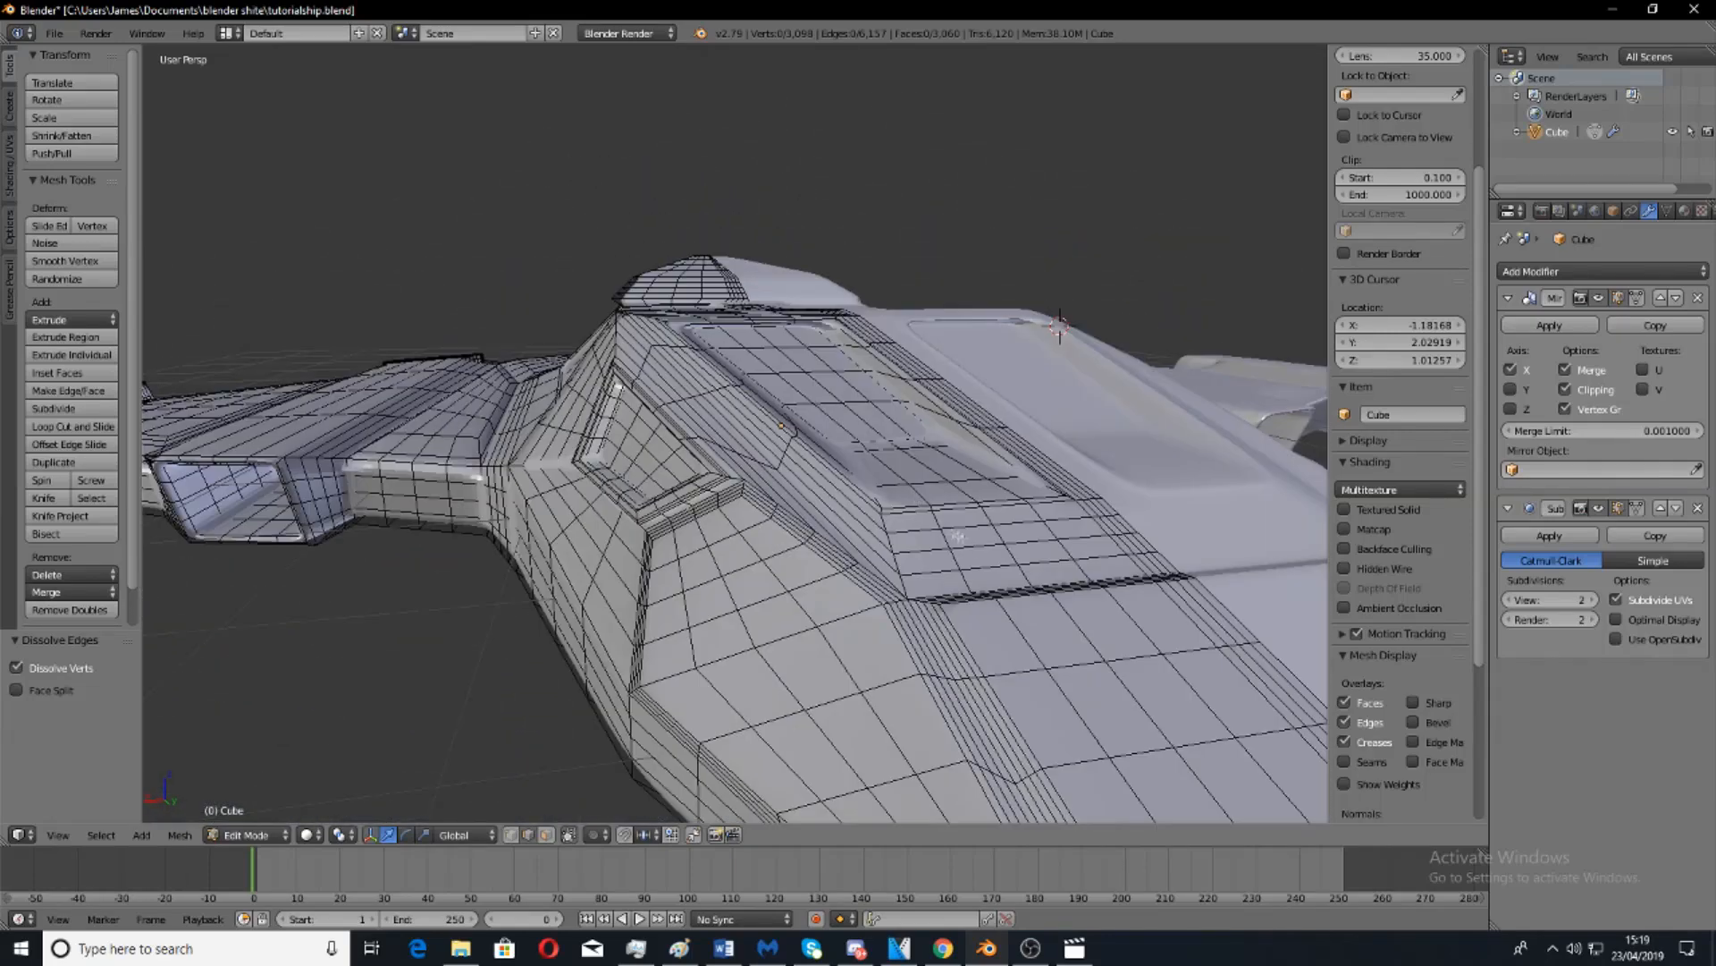
right_click(570, 590, "alt")
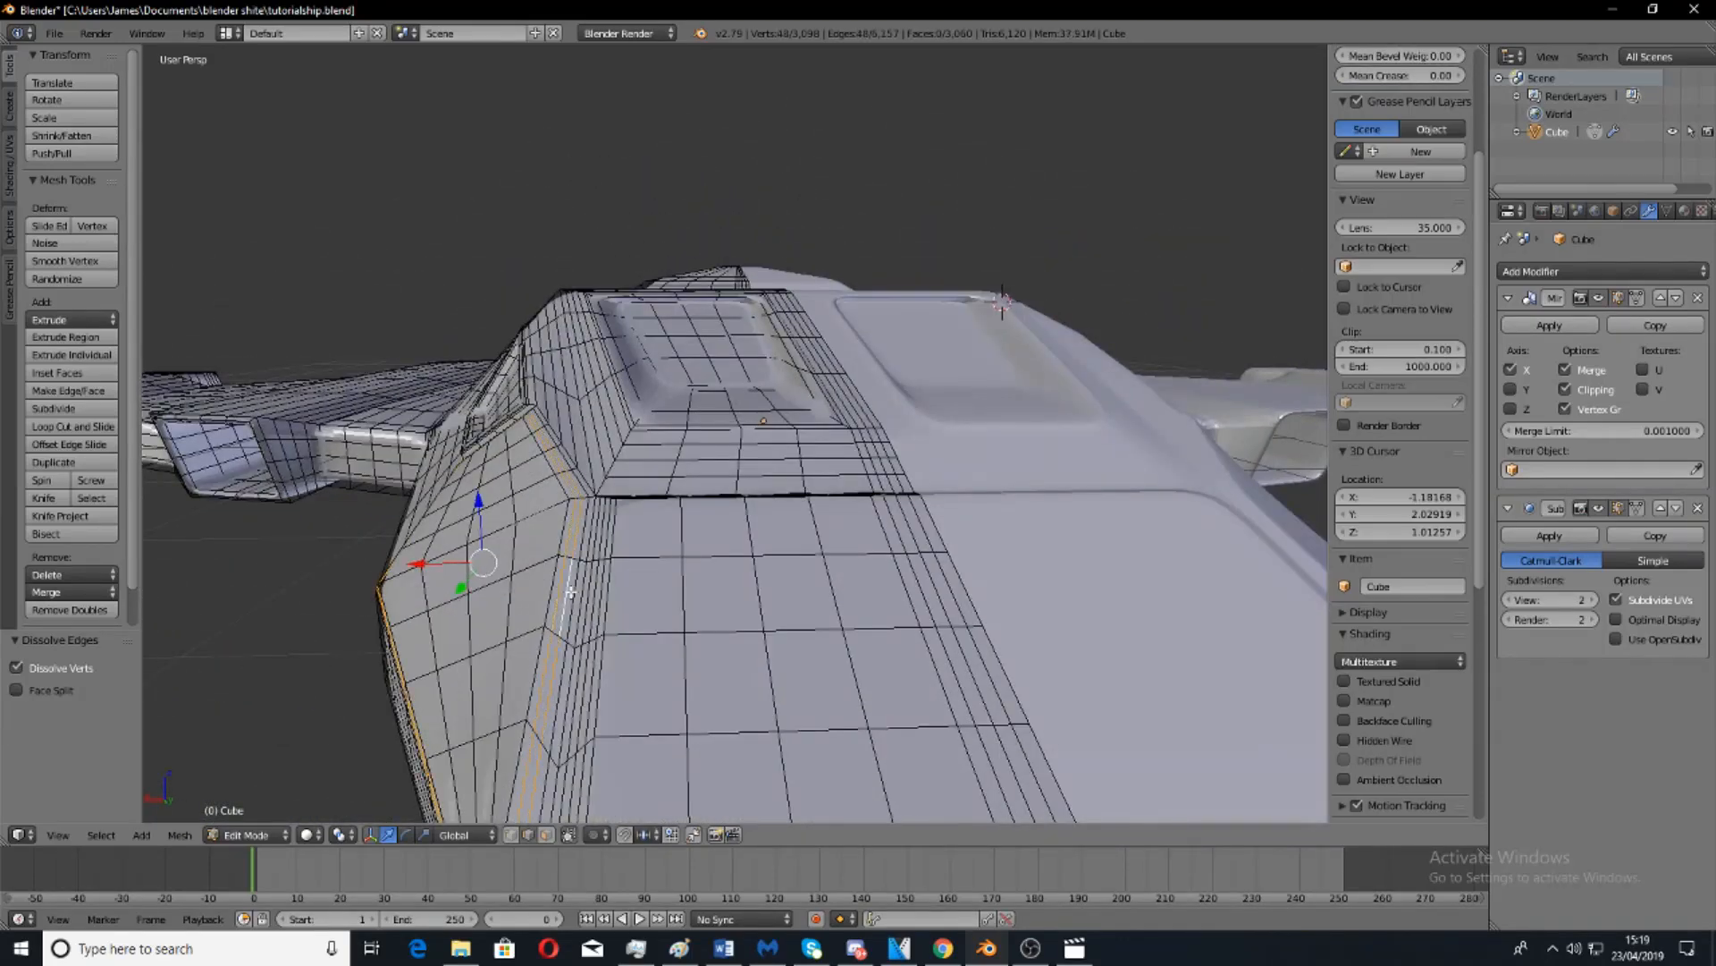
key("x")
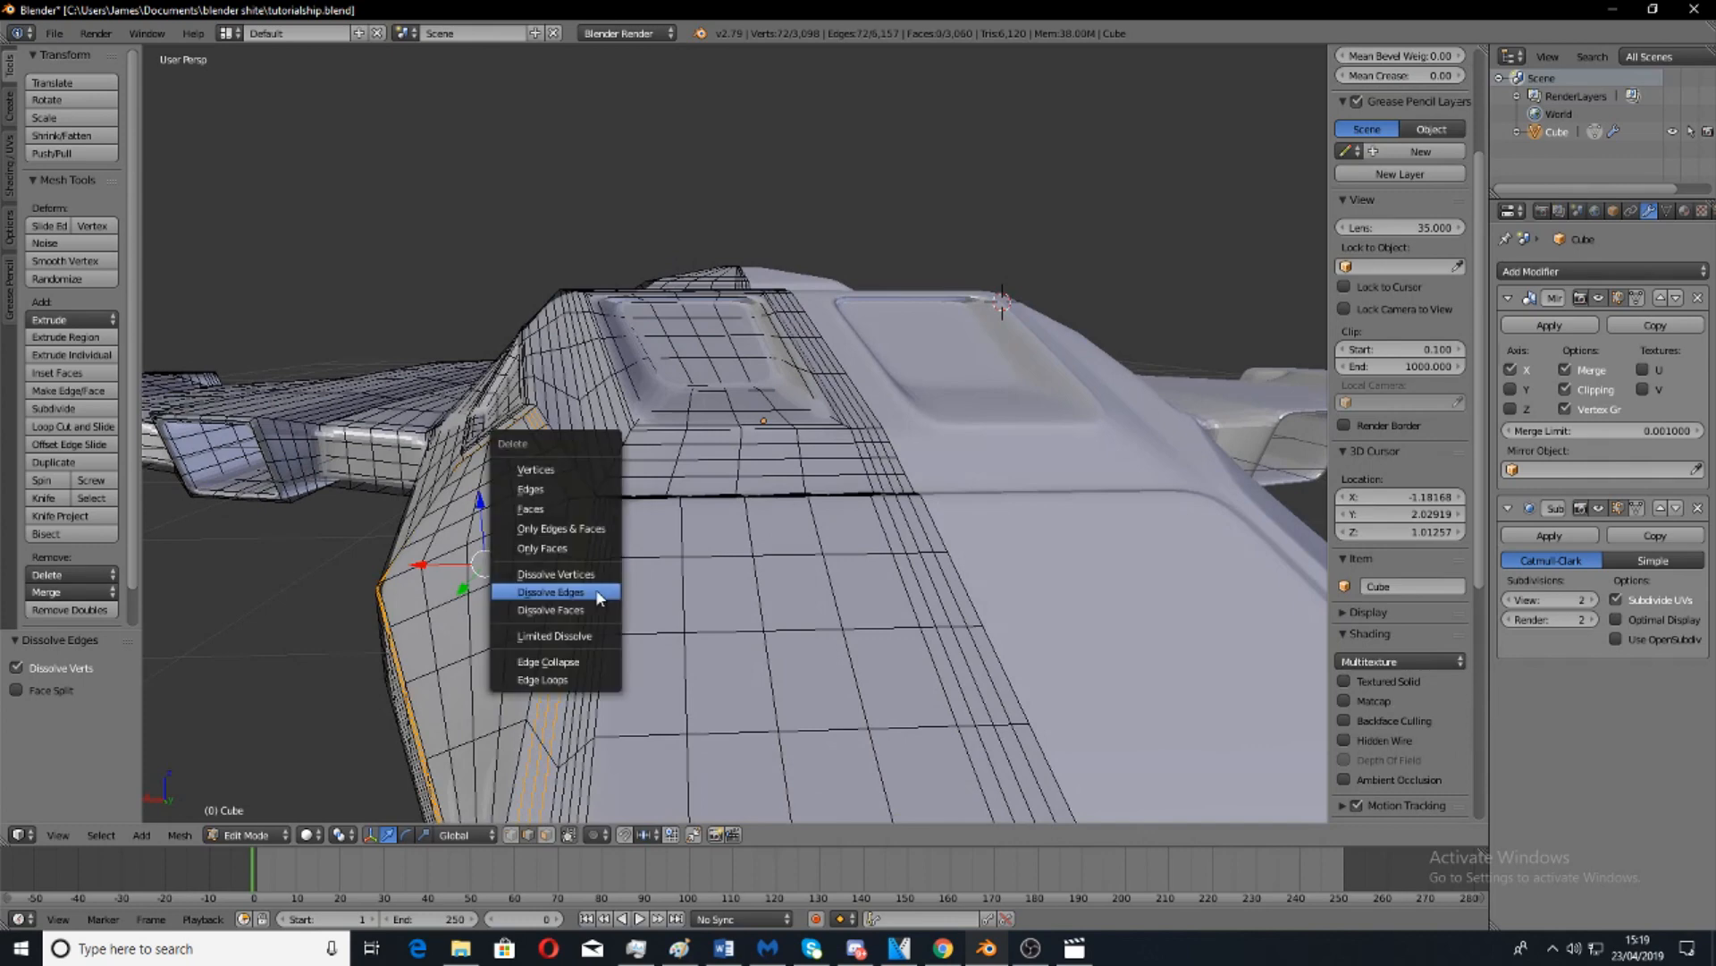
left_click(599, 586)
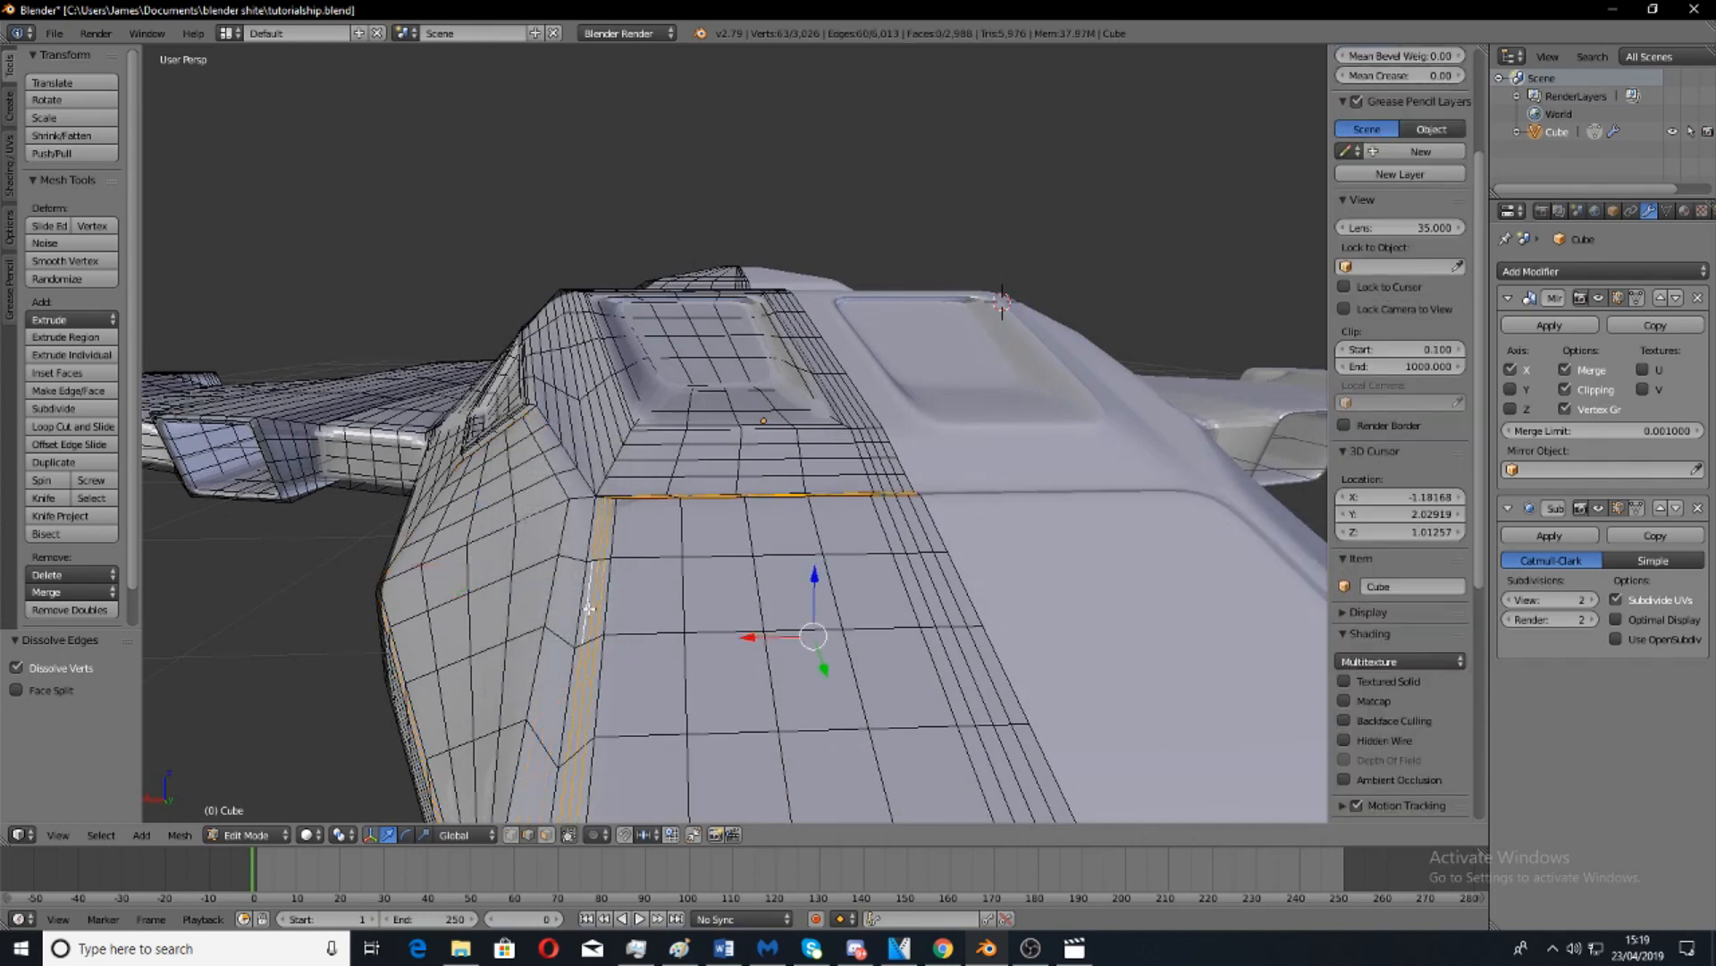
Dissolve the edge loops around the top face of the nose and check the smoothed ship in Object Mode.
key("x")
left_click(695, 561)
scroll(706, 569, "down", 9)
middle_click_drag(713, 571, 715, 719)
key("Tab")
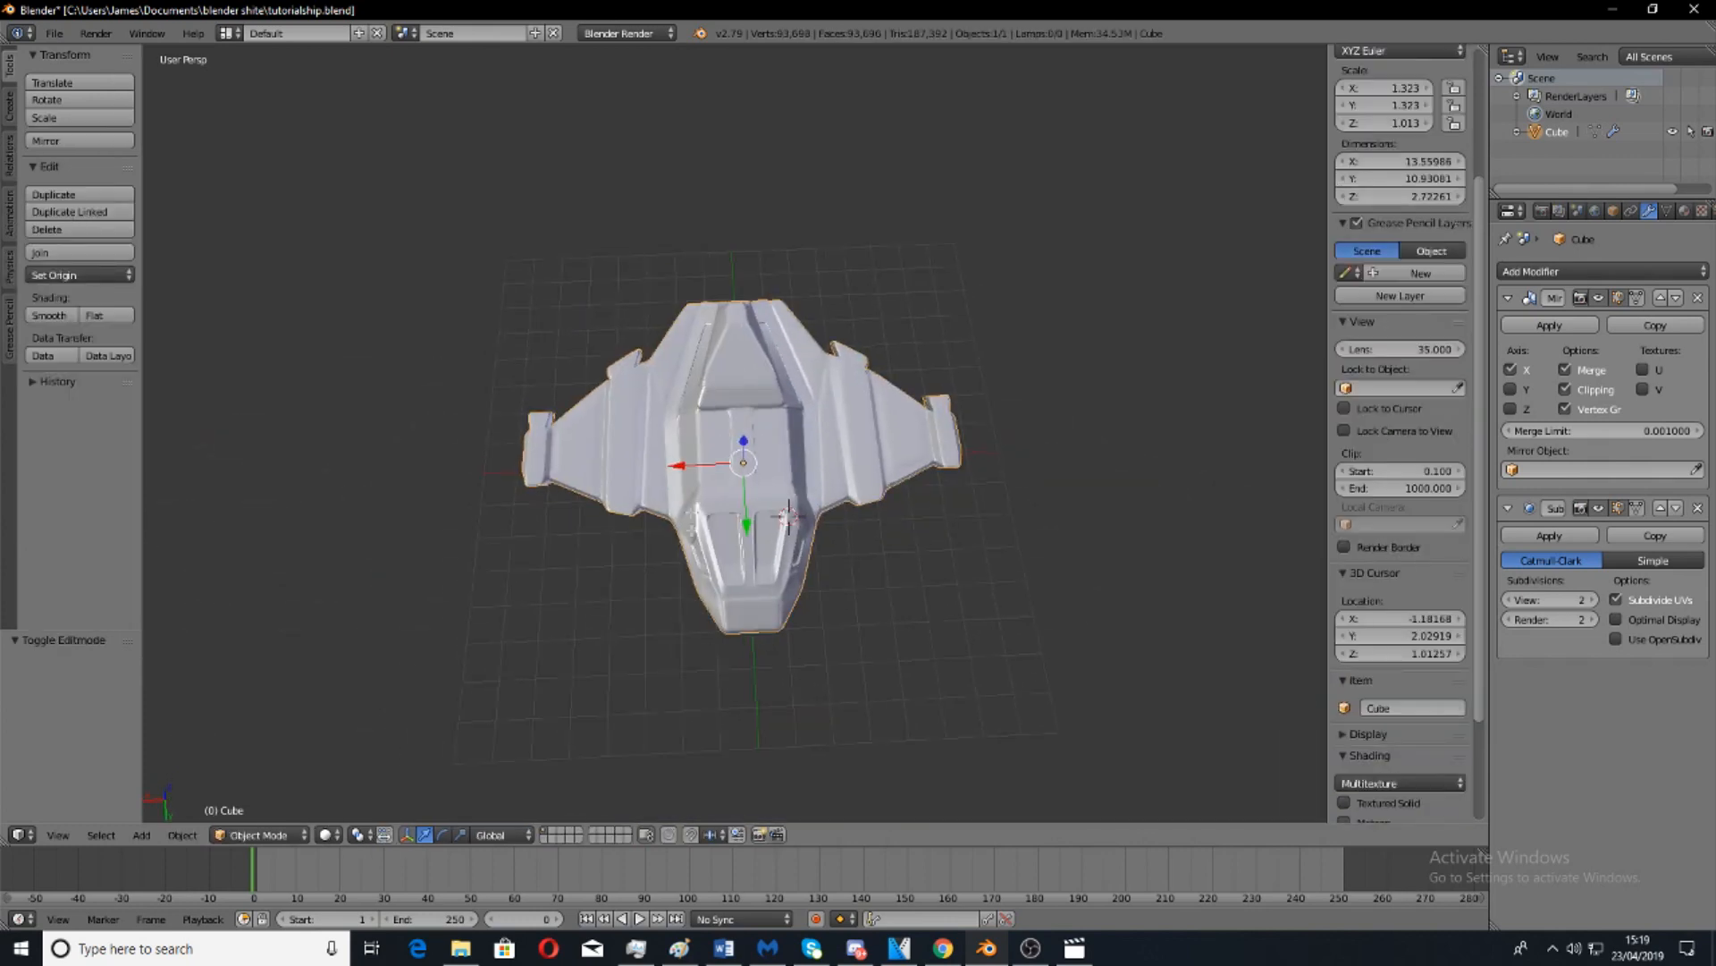
key("Tab")
Select the closely spaced edge loops around the inner rim of the mid-wing pod's opening and dissolve their edges.
scroll(789, 519, "up", 5)
middle_click_drag(788, 518, 795, 453)
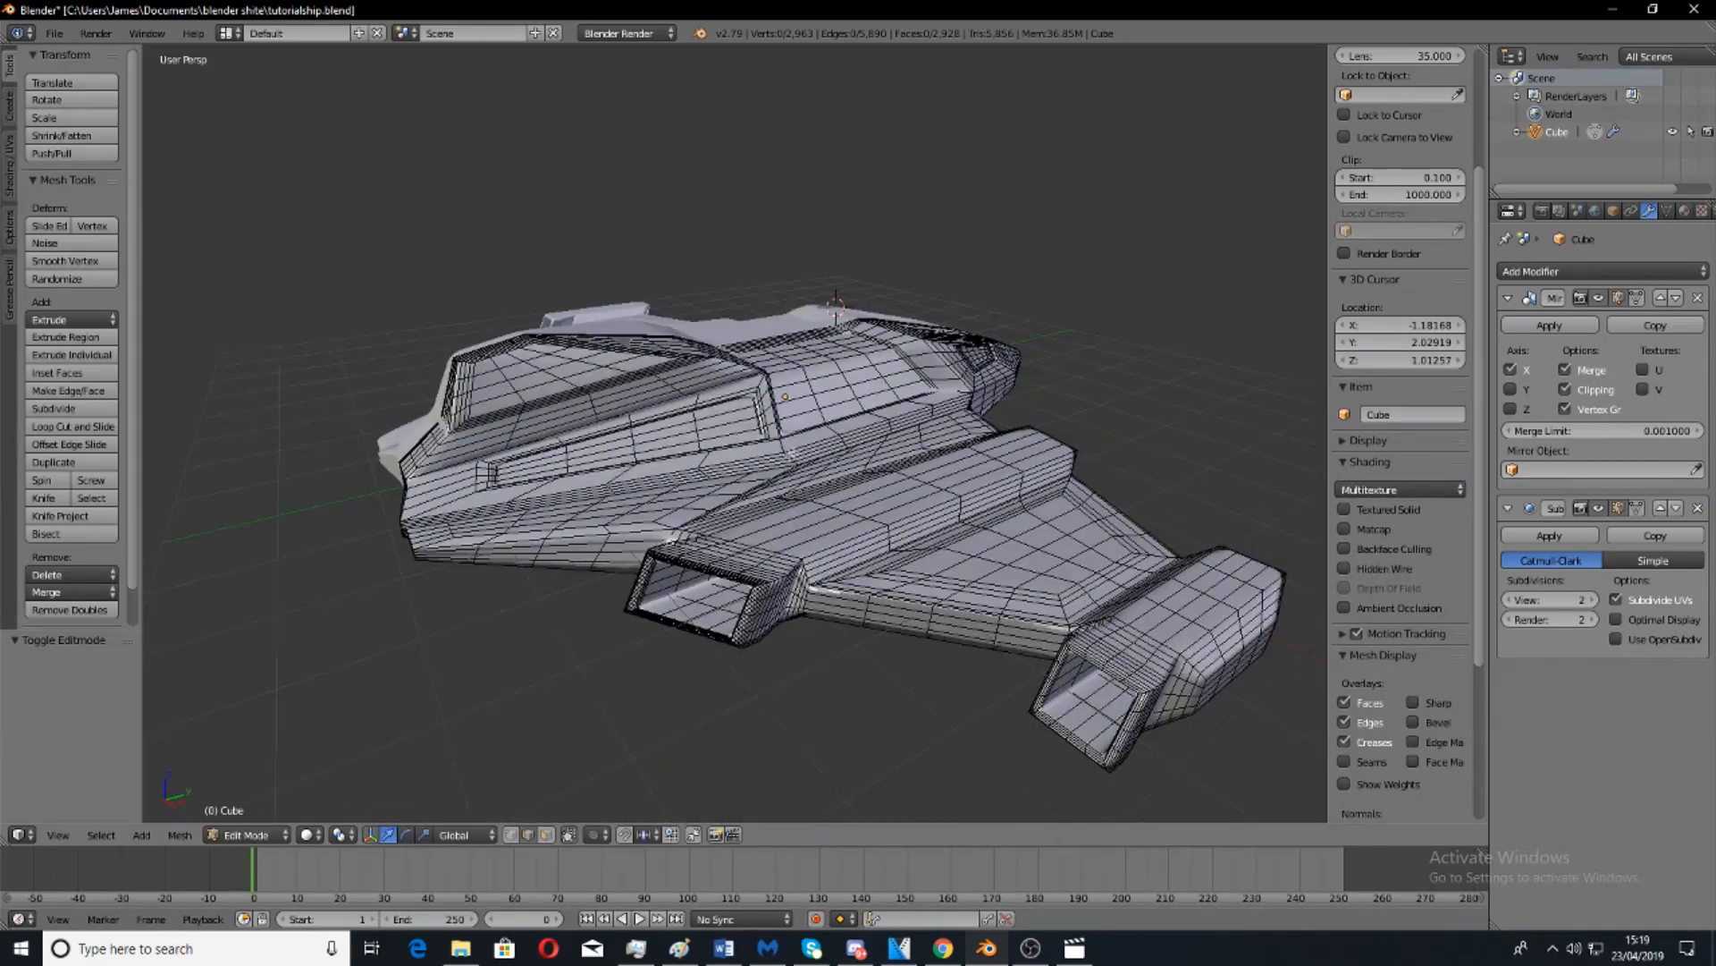
middle_click_drag(824, 570, 818, 498)
scroll(818, 498, "up", 3)
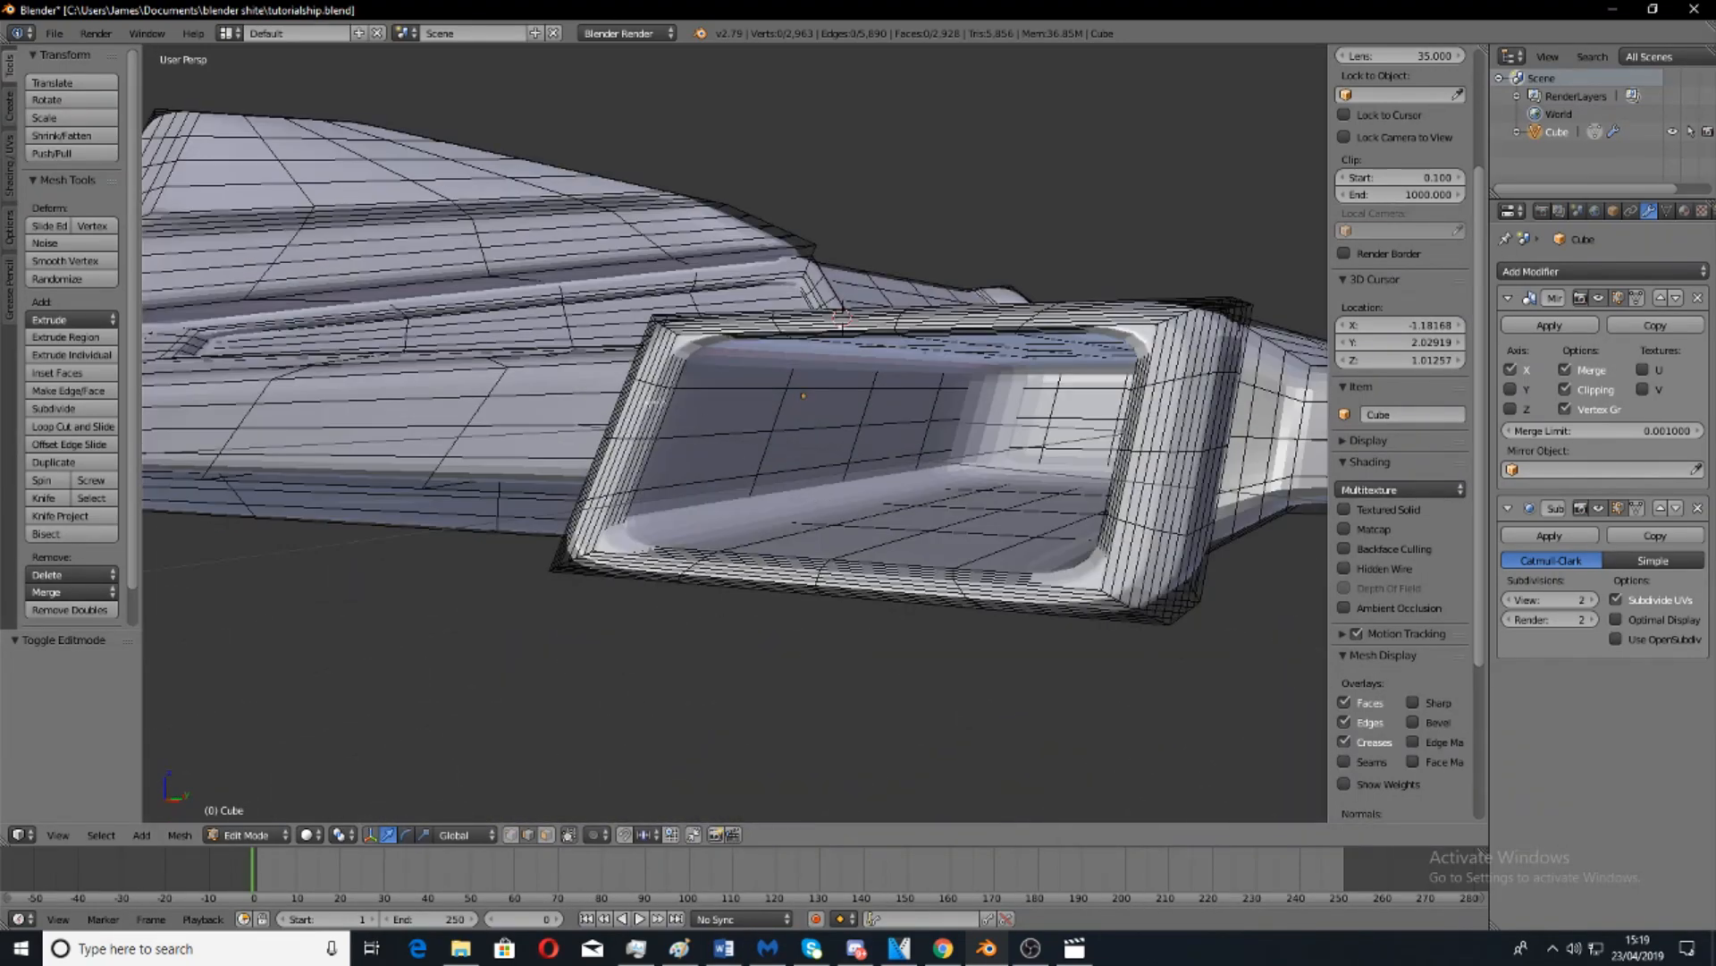
right_click(658, 408, "alt")
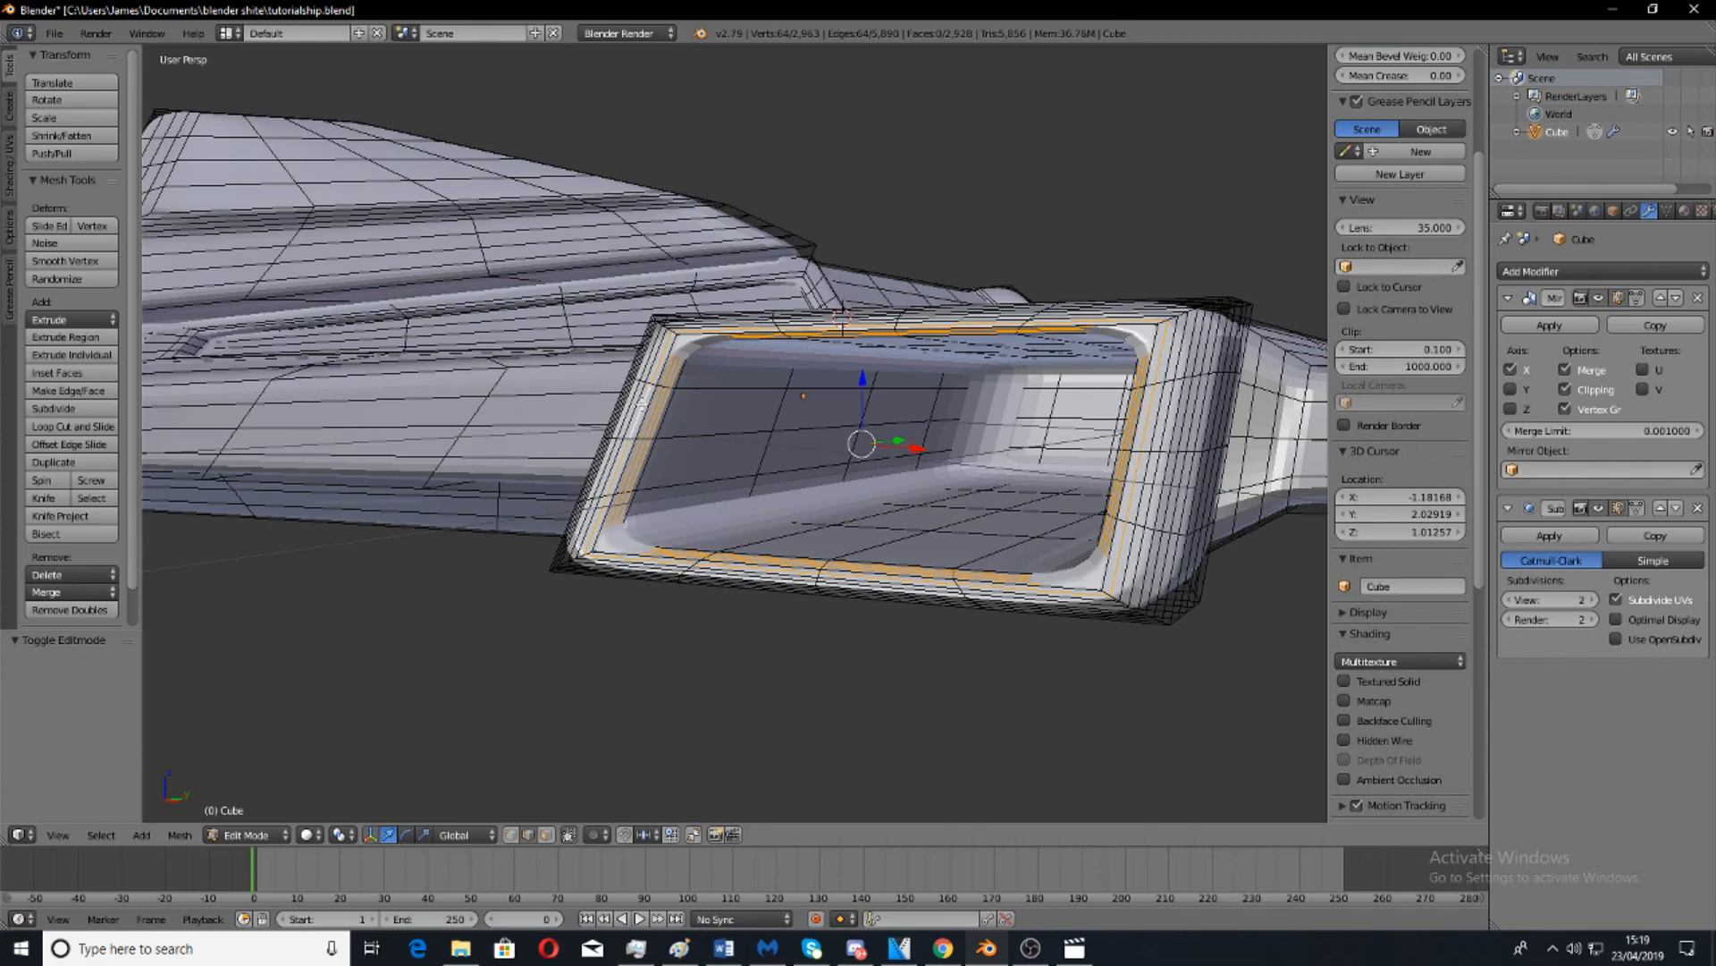
key("x")
left_click(797, 402)
Select the edge loops around the outer walls of the mid-wing pod near its opening and dissolve their edges.
middle_click_drag(802, 403, 1149, 444)
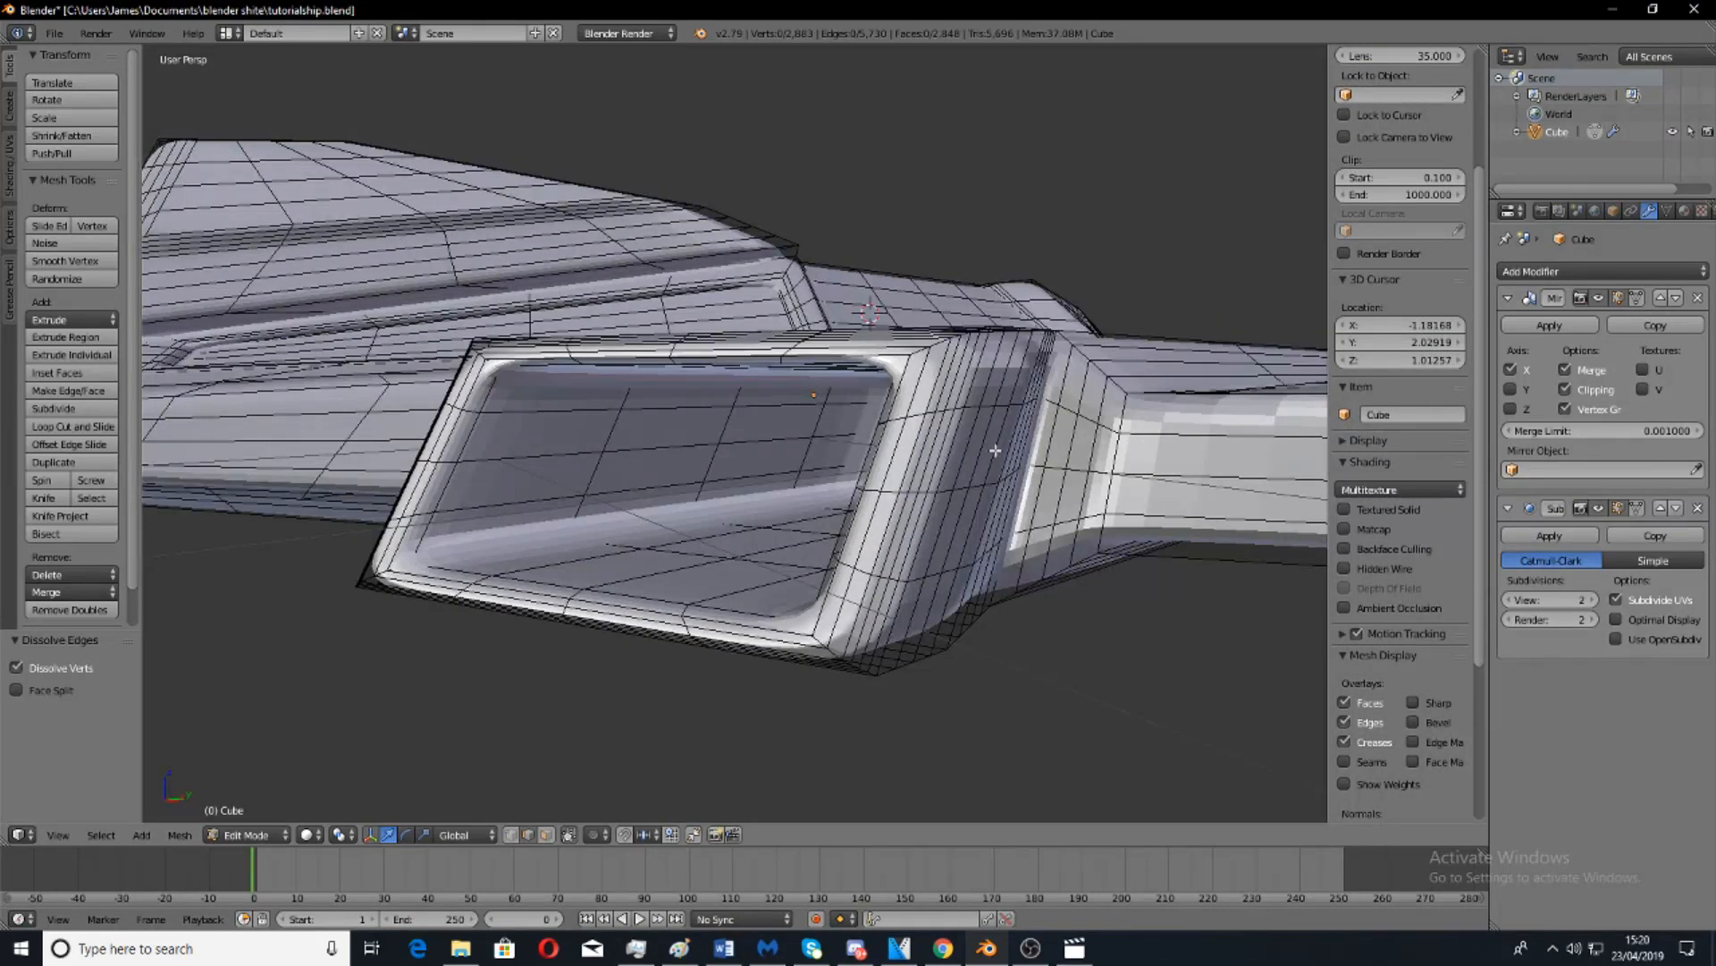
right_click(983, 449, "alt")
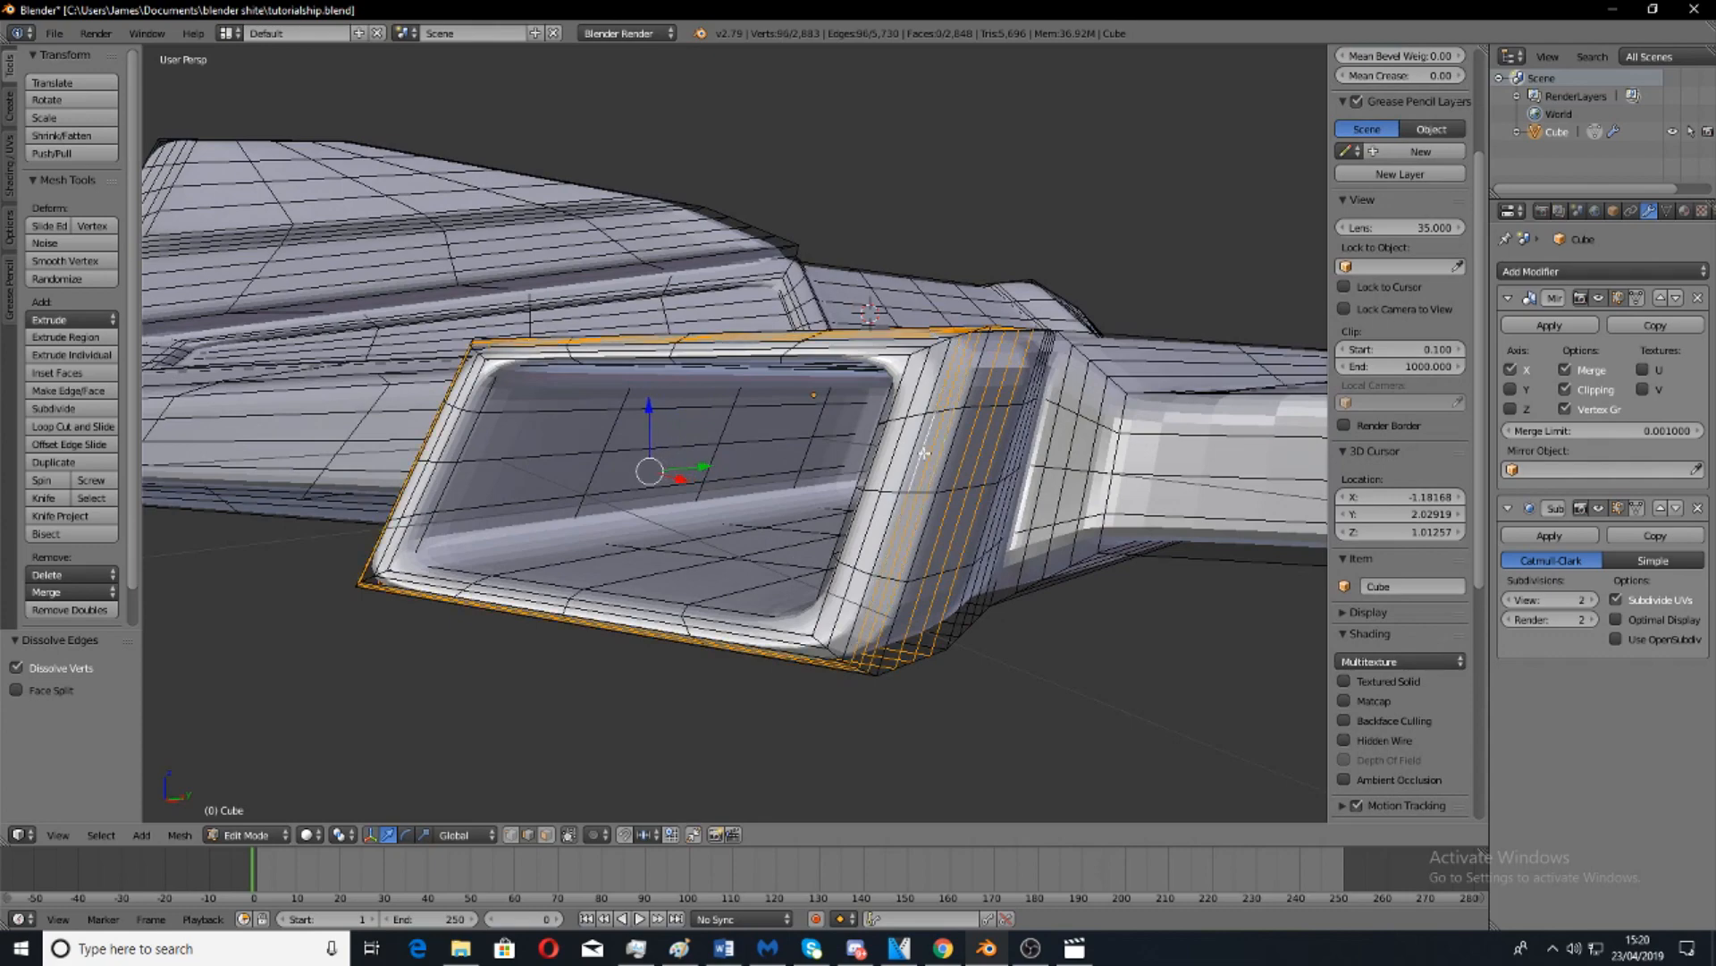
key("x")
left_click(925, 451)
scroll(993, 449, "down", 6)
middle_click_drag(995, 450, 1016, 526)
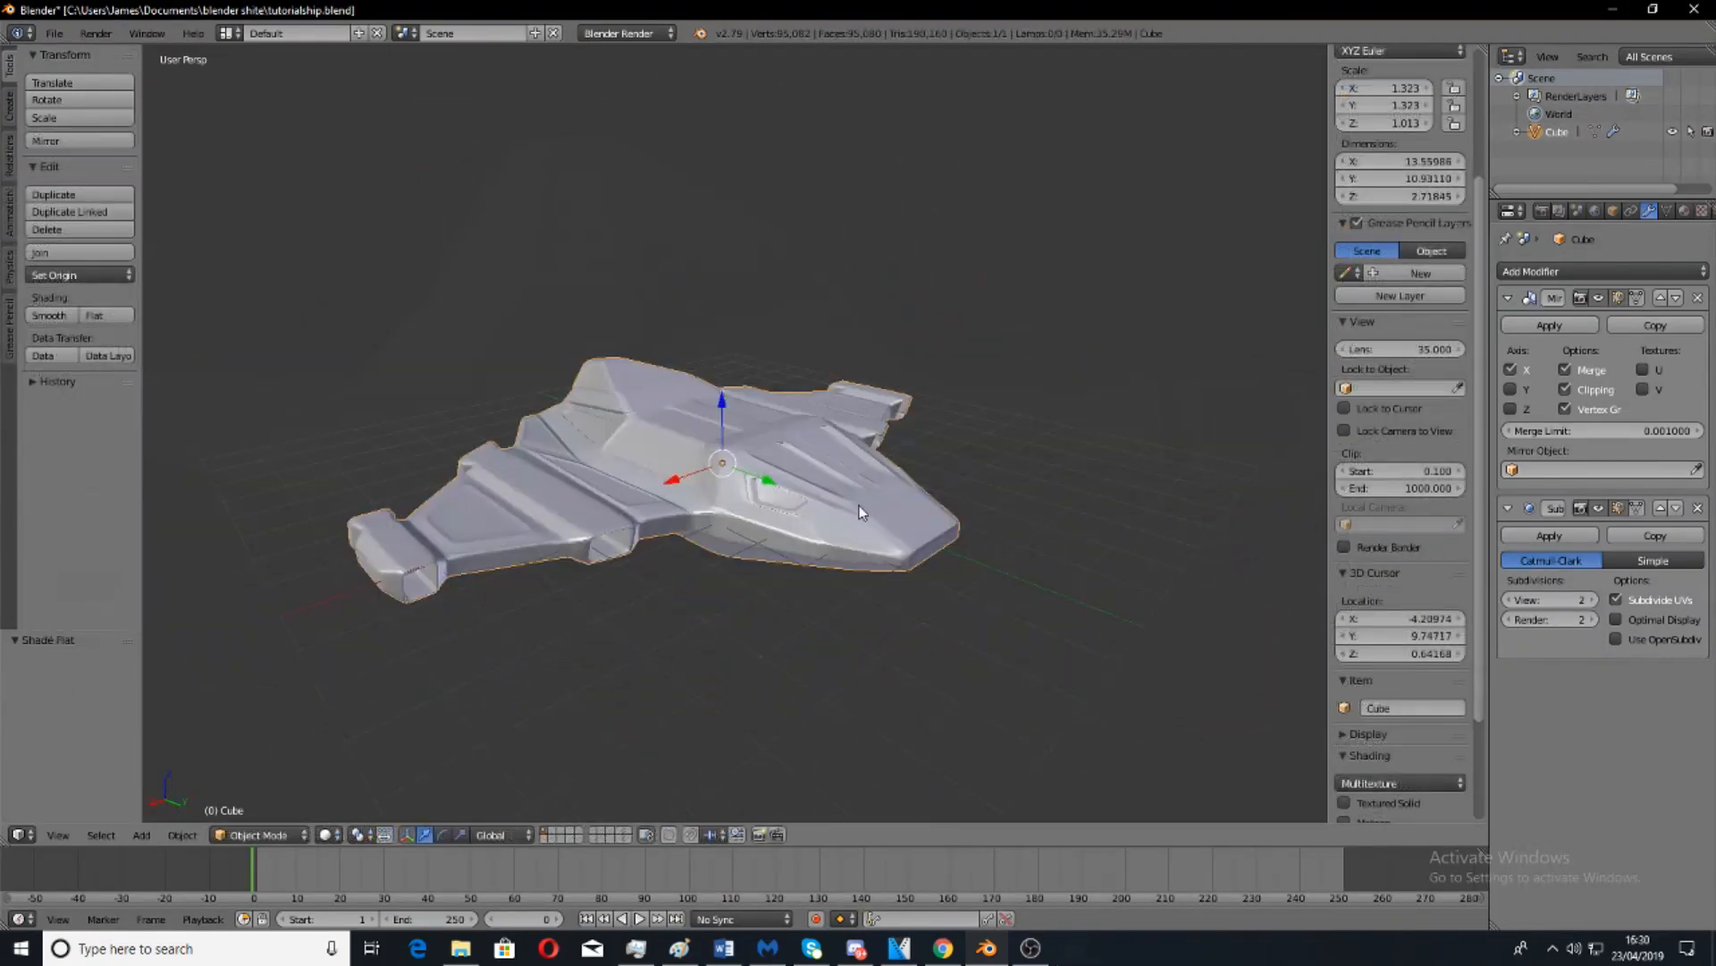
Examine the flat-shaded, subdivided spaceship in Object Mode from the top, the nose and close to the panels.
middle_click_drag(860, 506, 734, 616)
middle_click_drag(698, 661, 803, 556)
scroll(803, 556, "up", 4)
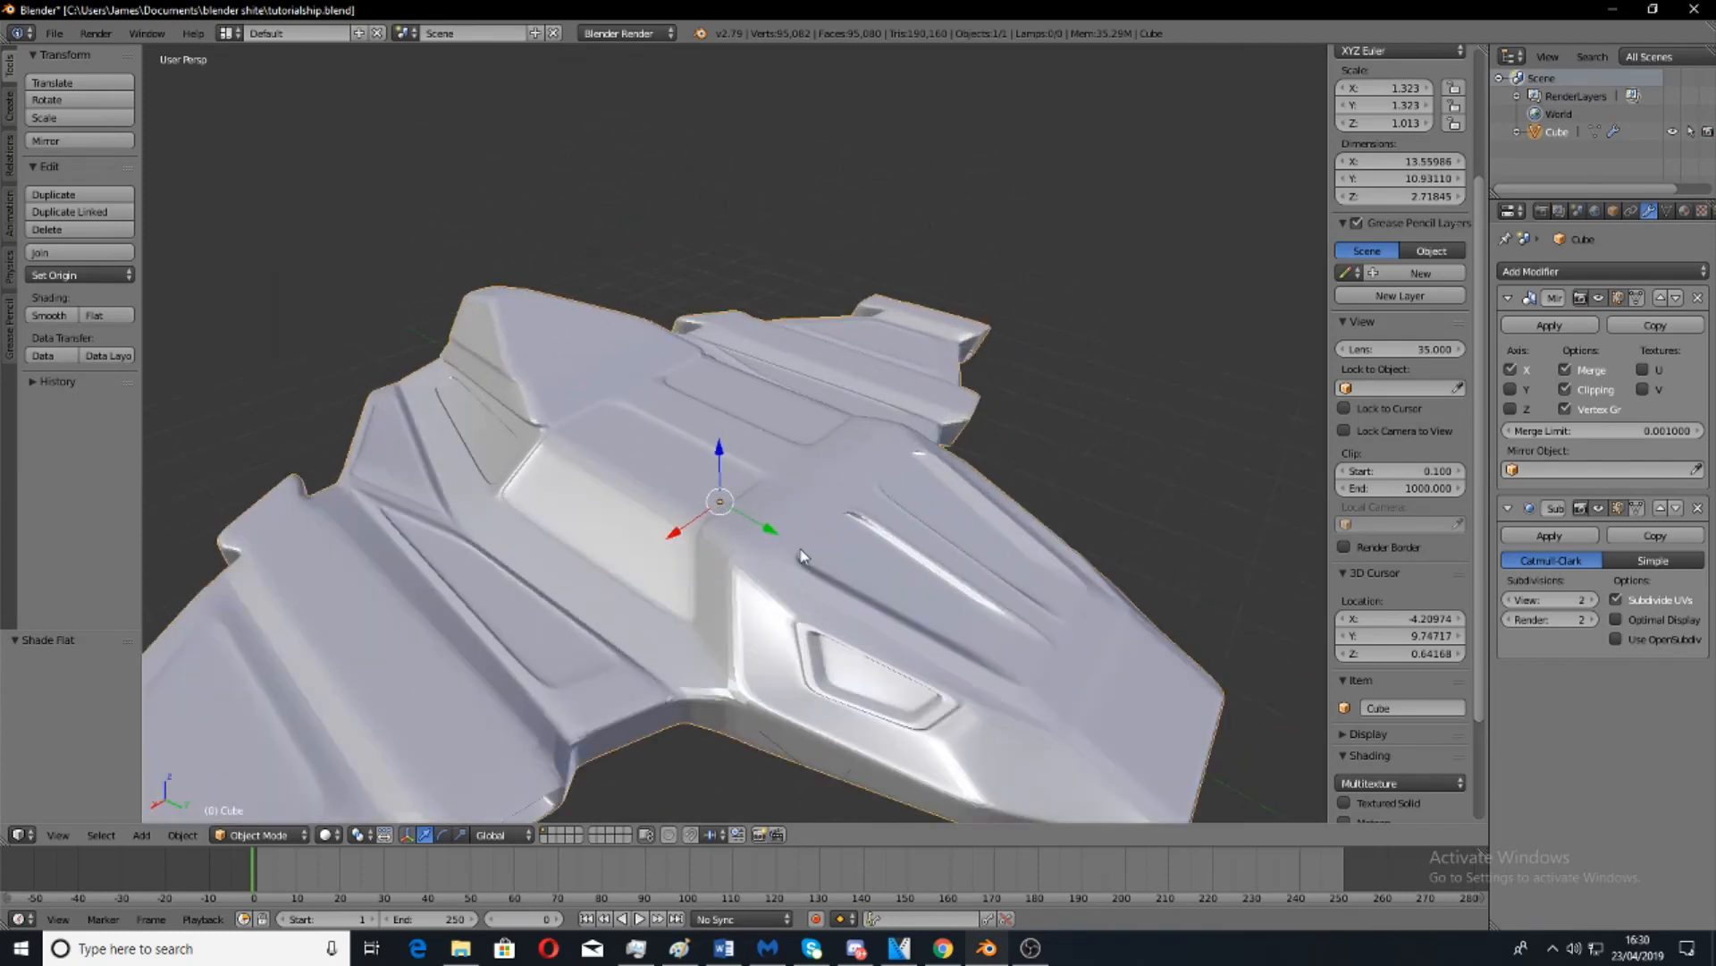
middle_click_drag(845, 687, 812, 569)
scroll(823, 512, "up", 4)
scroll(823, 516, "up", 2)
scroll(817, 463, "up", 2)
mouse_move(820, 473)
middle_mouse_down()
mouse_move(815, 497)
mouse_move(795, 485)
middle_mouse_up()
middle_click_drag(924, 359, 751, 223)
scroll(400, 237, "down", 6)
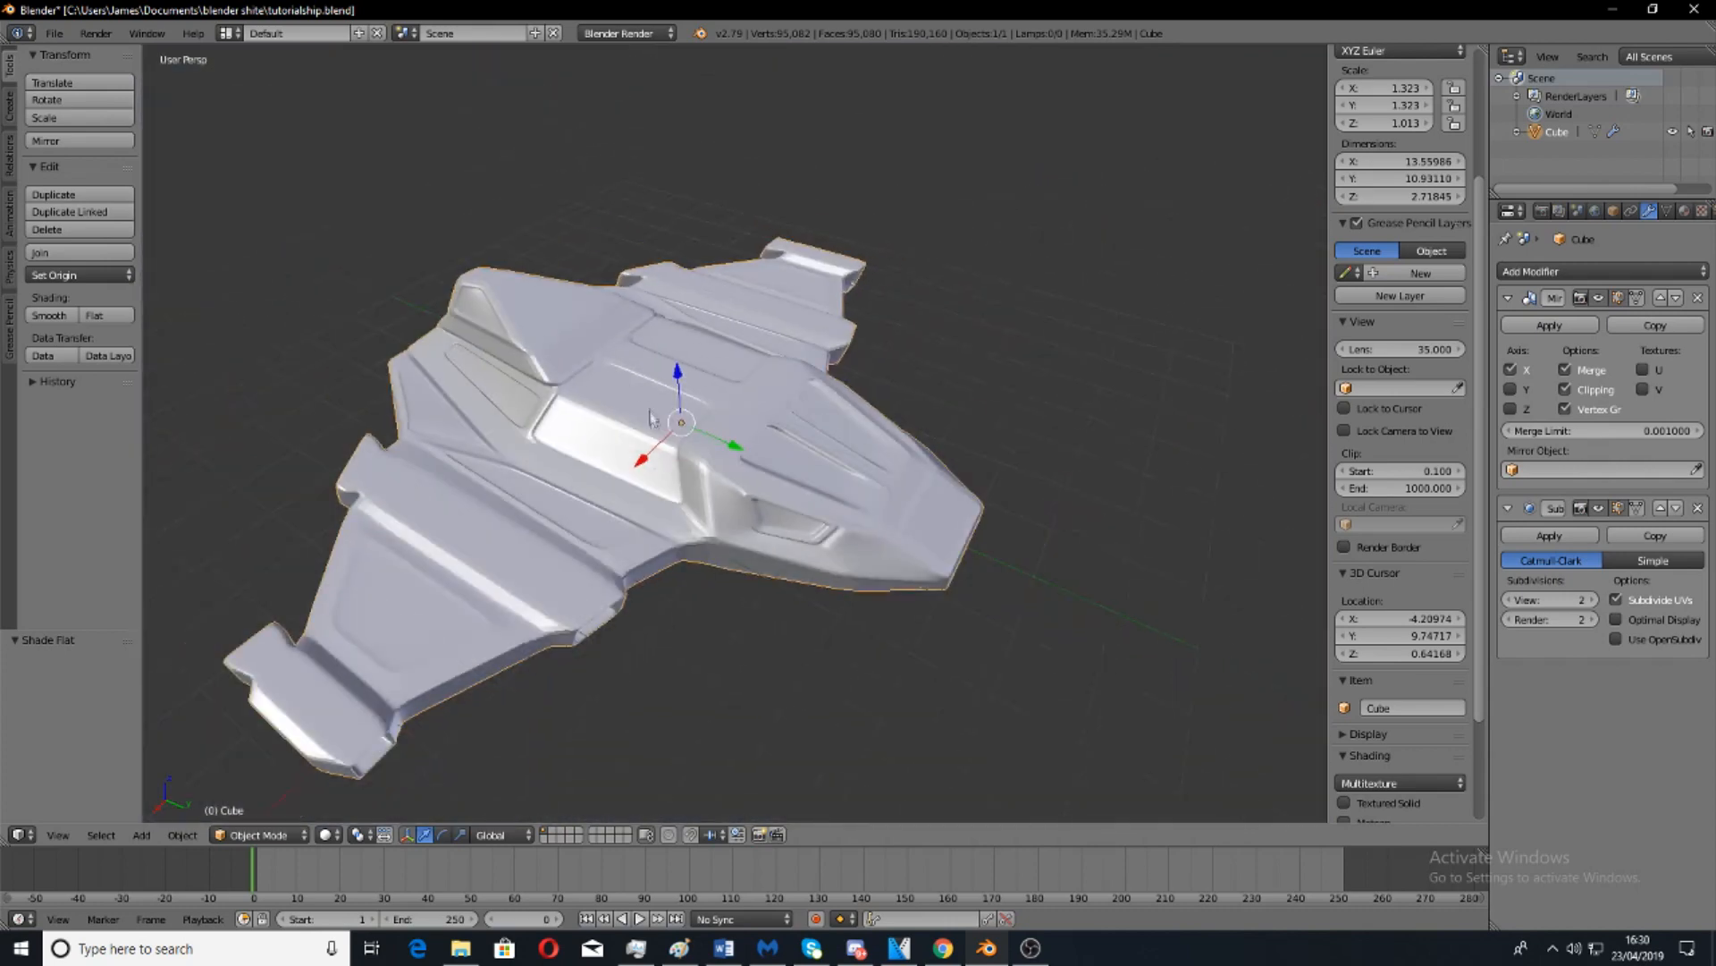
Compare the side nose panel in Edit Mode and Object Mode and inspect the faceting around its recessed rim.
key("Tab")
mouse_move(840, 527)
middle_mouse_down()
mouse_move(776, 541)
mouse_move(657, 438)
mouse_move(649, 397)
mouse_move(692, 292)
mouse_move(845, 527)
middle_mouse_up()
scroll(845, 526, "up", 4)
key("Tab")
scroll(845, 527, "up", 6)
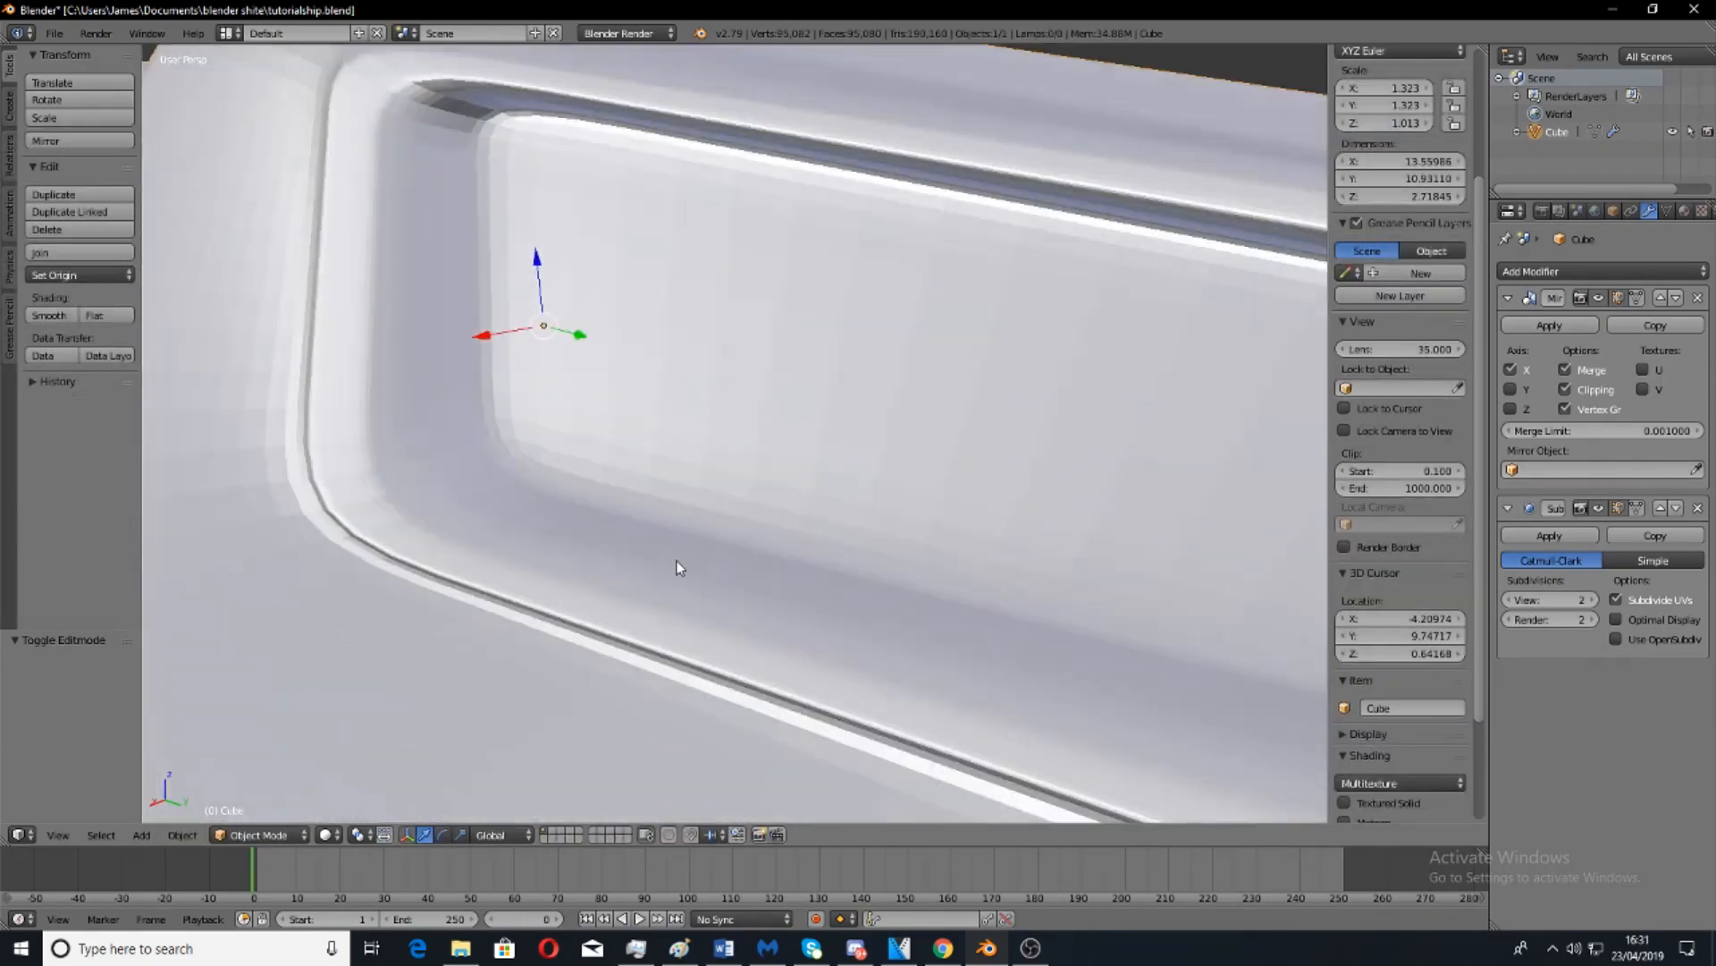
middle_click_drag(370, 375, 590, 346)
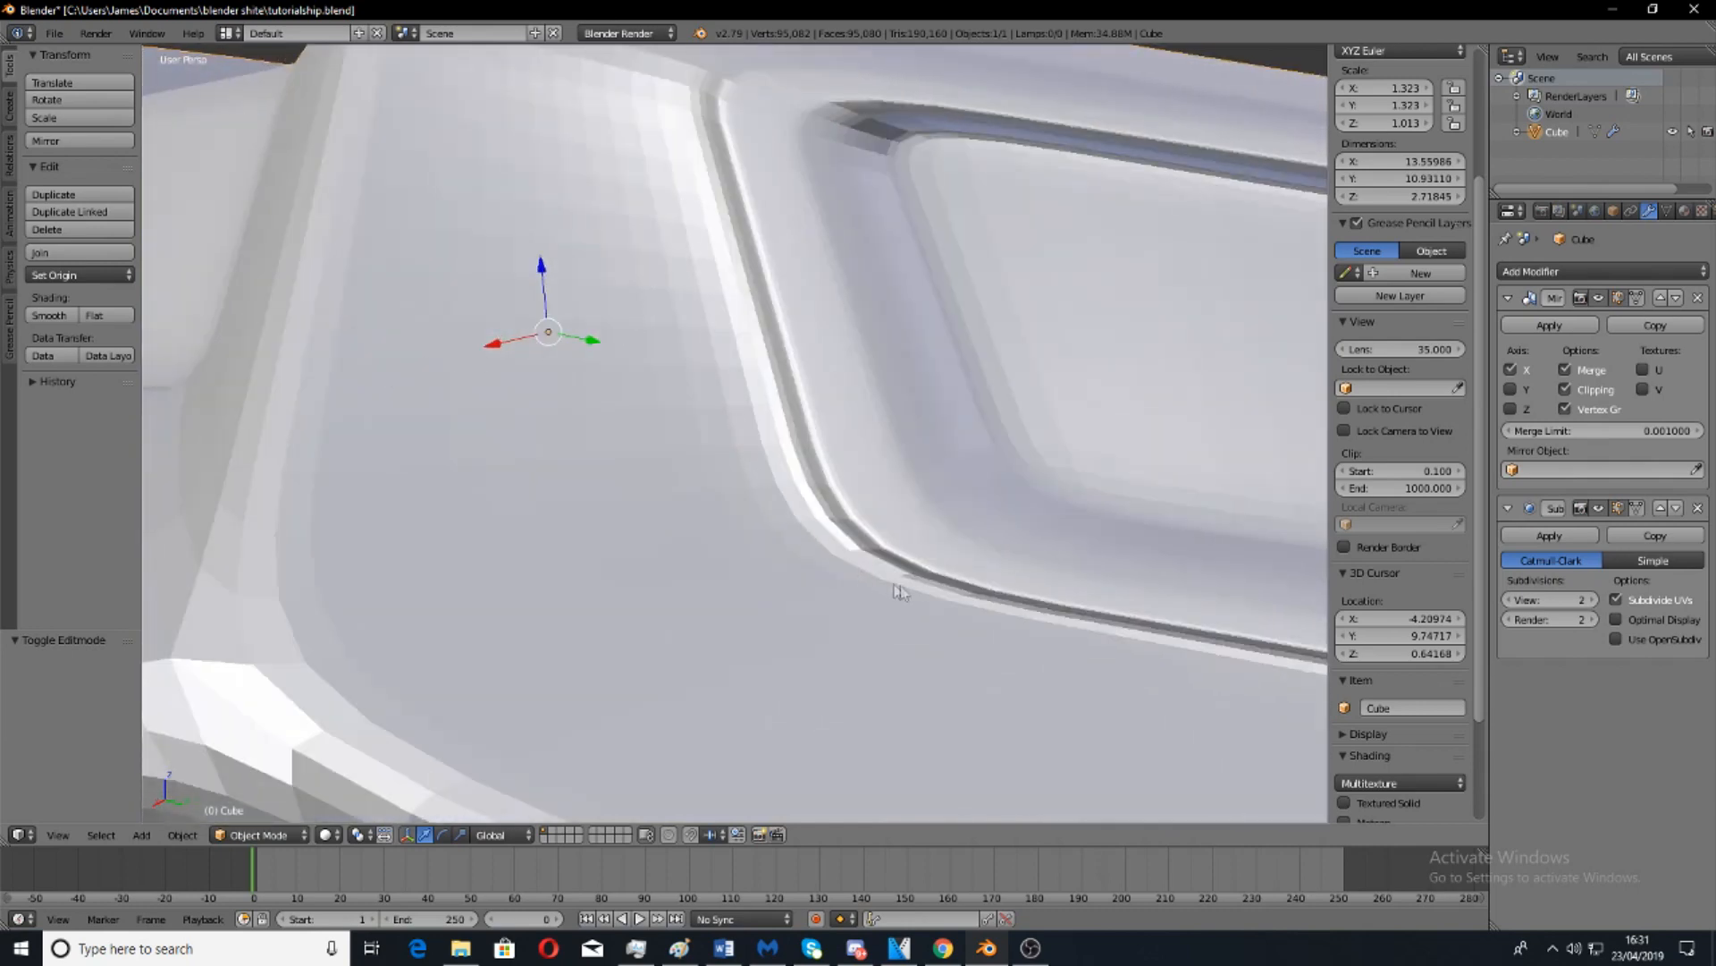
Apply smooth shading to the whole spaceship and check the nose and hull panels.
scroll(840, 540, "down", 6)
mouse_move(657, 550)
middle_mouse_down()
mouse_move(630, 483)
mouse_move(774, 567)
mouse_move(728, 572)
mouse_move(682, 529)
middle_mouse_up()
scroll(776, 611, "down", 4)
scroll(713, 518, "up", 3)
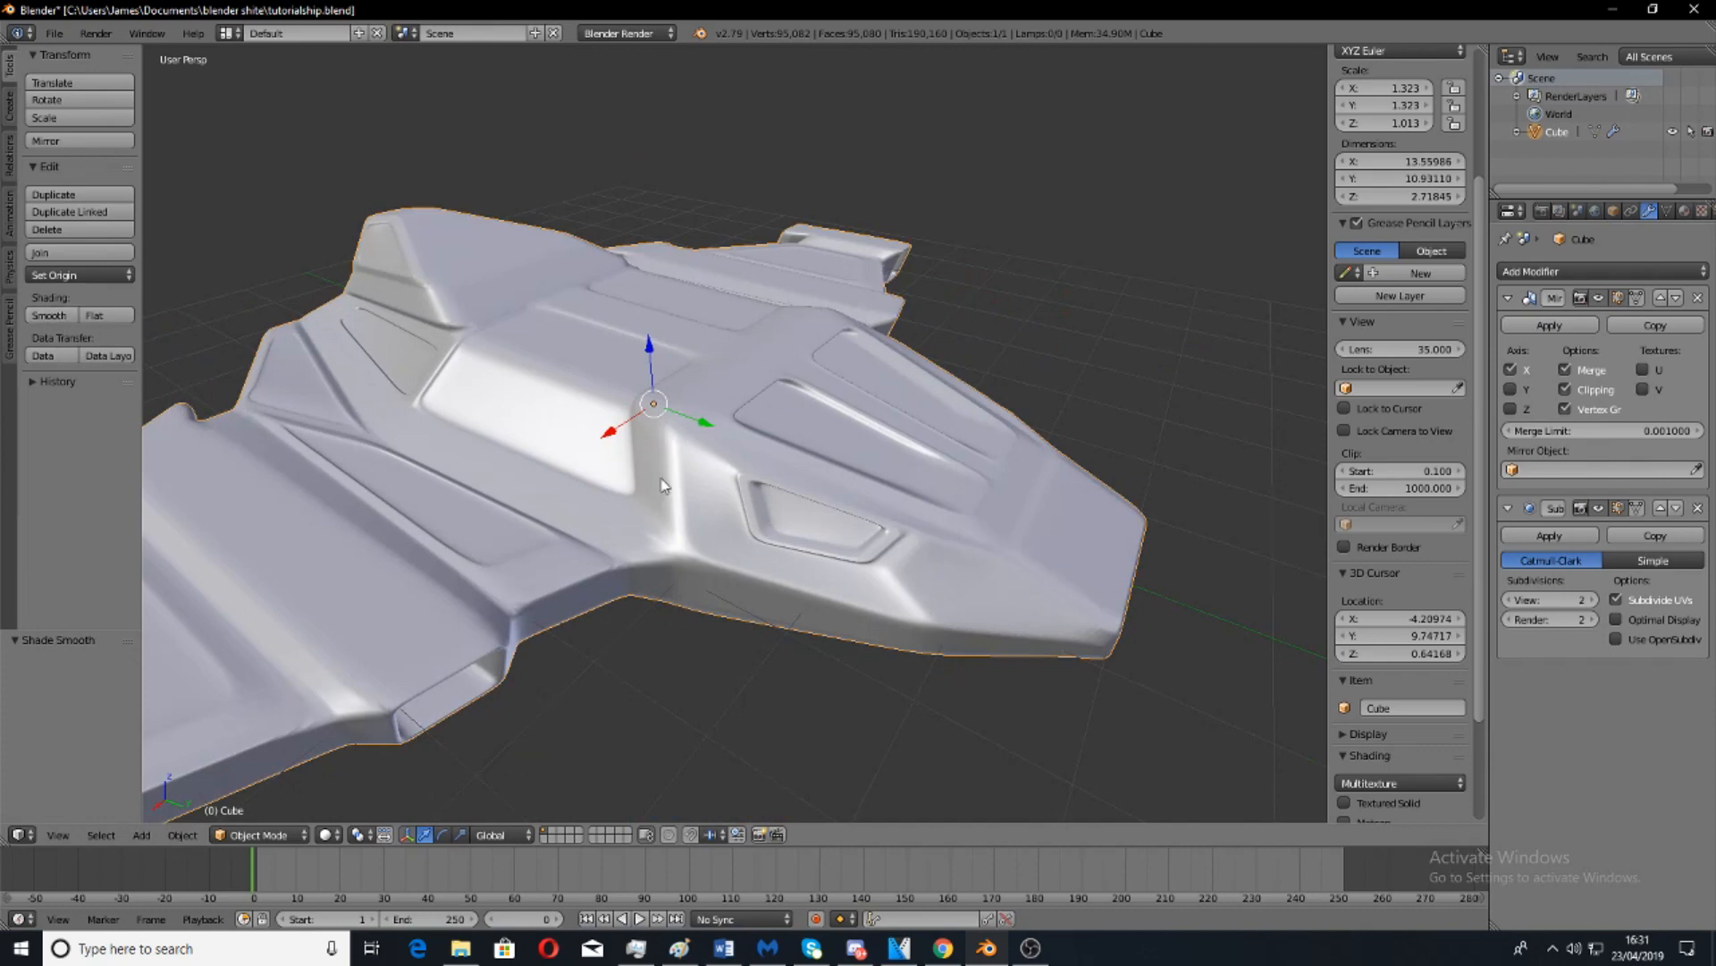
scroll(666, 490, "up", 5)
scroll(776, 480, "down", 6)
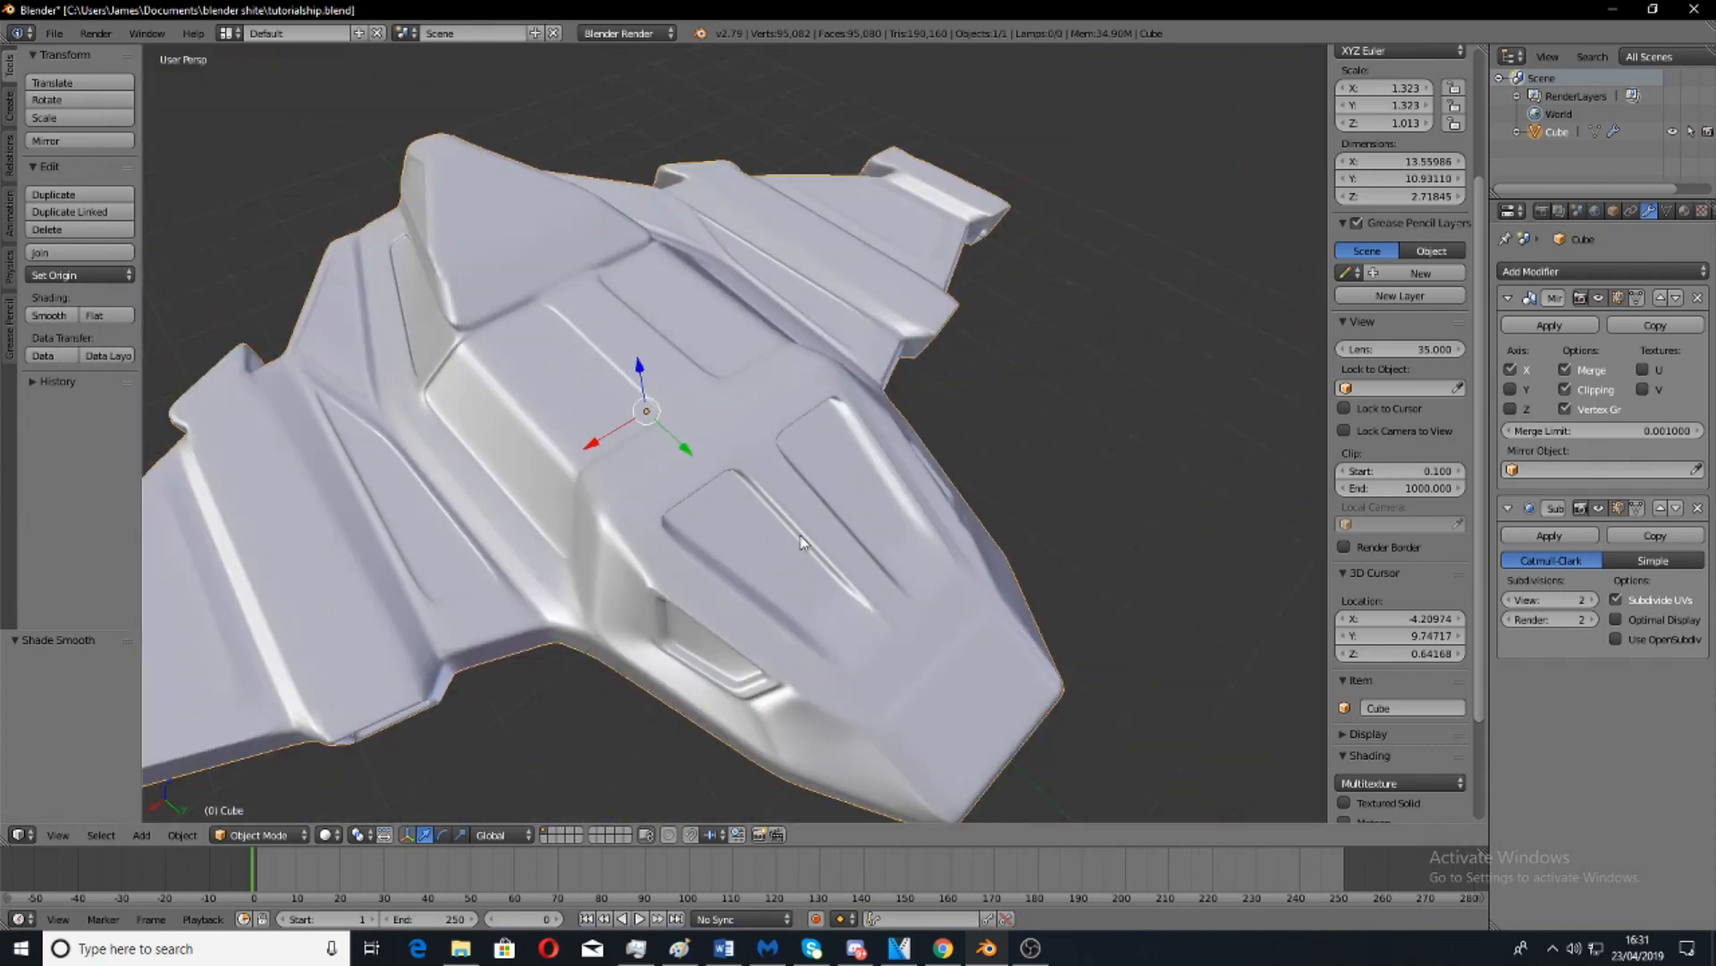
Examine the smooth-shaded spaceship's hull, wings and nose from several angles.
scroll(802, 543, "down", 3)
middle_click_drag(802, 543, 700, 540)
scroll(769, 554, "up", 3)
scroll(856, 610, "down", 3)
middle_click_drag(654, 445, 663, 529)
middle_click_drag(840, 566, 786, 527)
scroll(572, 547, "up", 3)
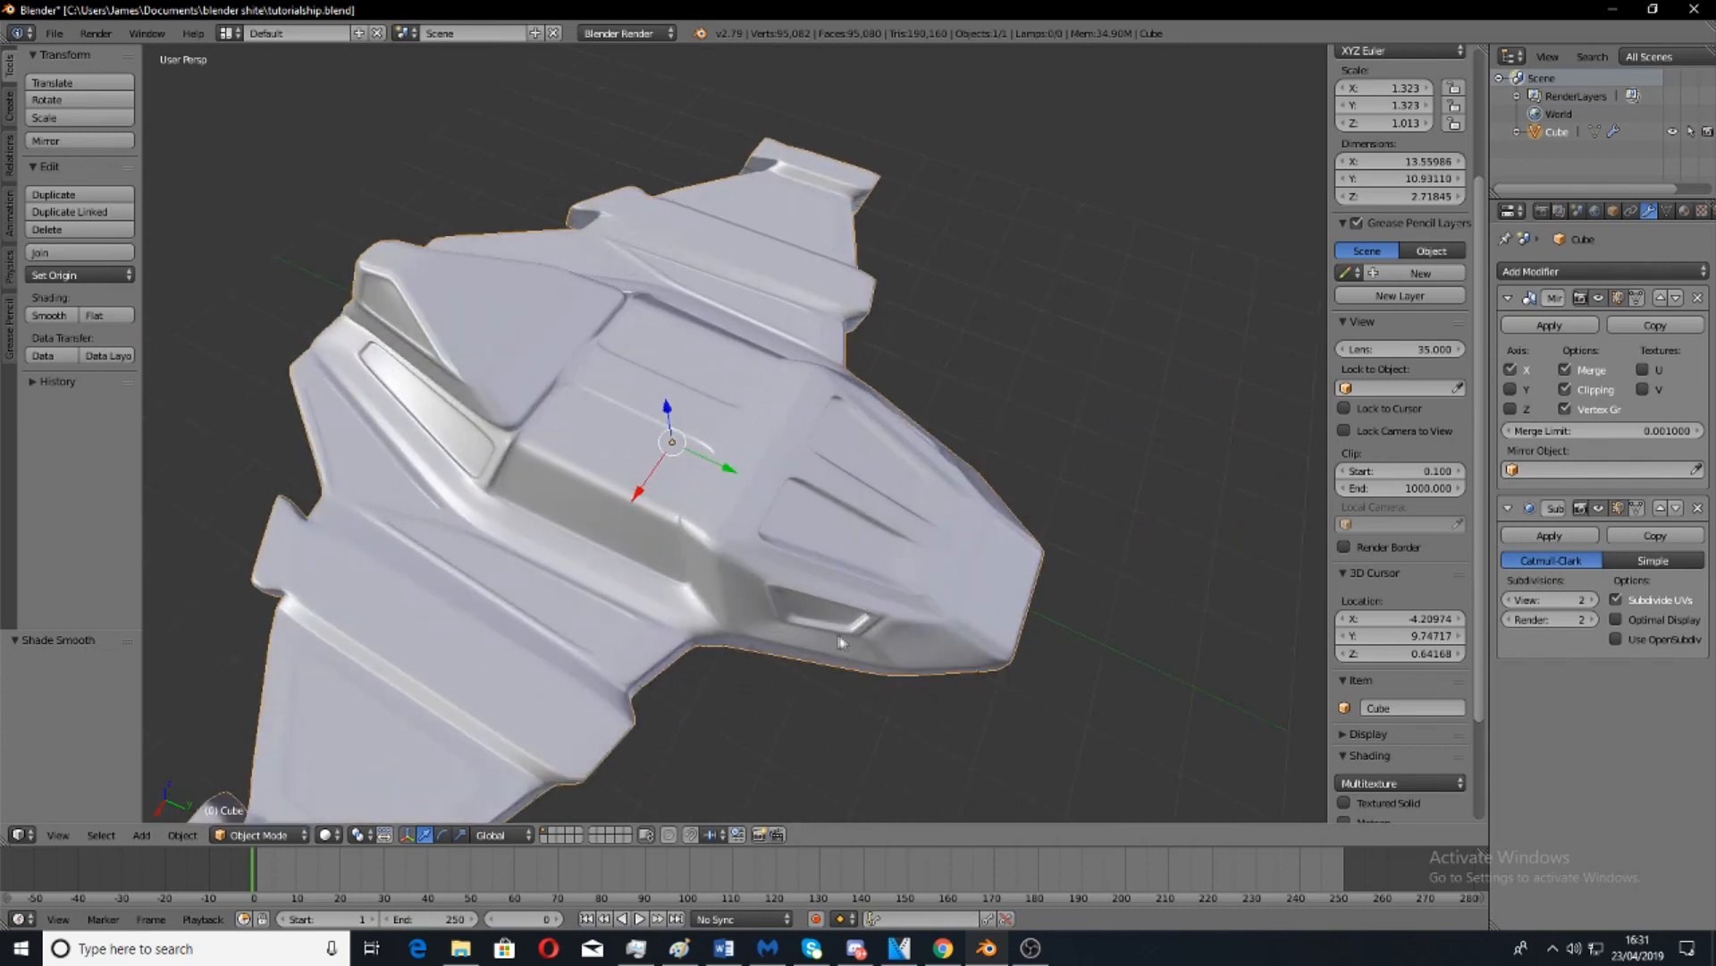
scroll(437, 540, "down", 3)
middle_click_drag(953, 624, 720, 520)
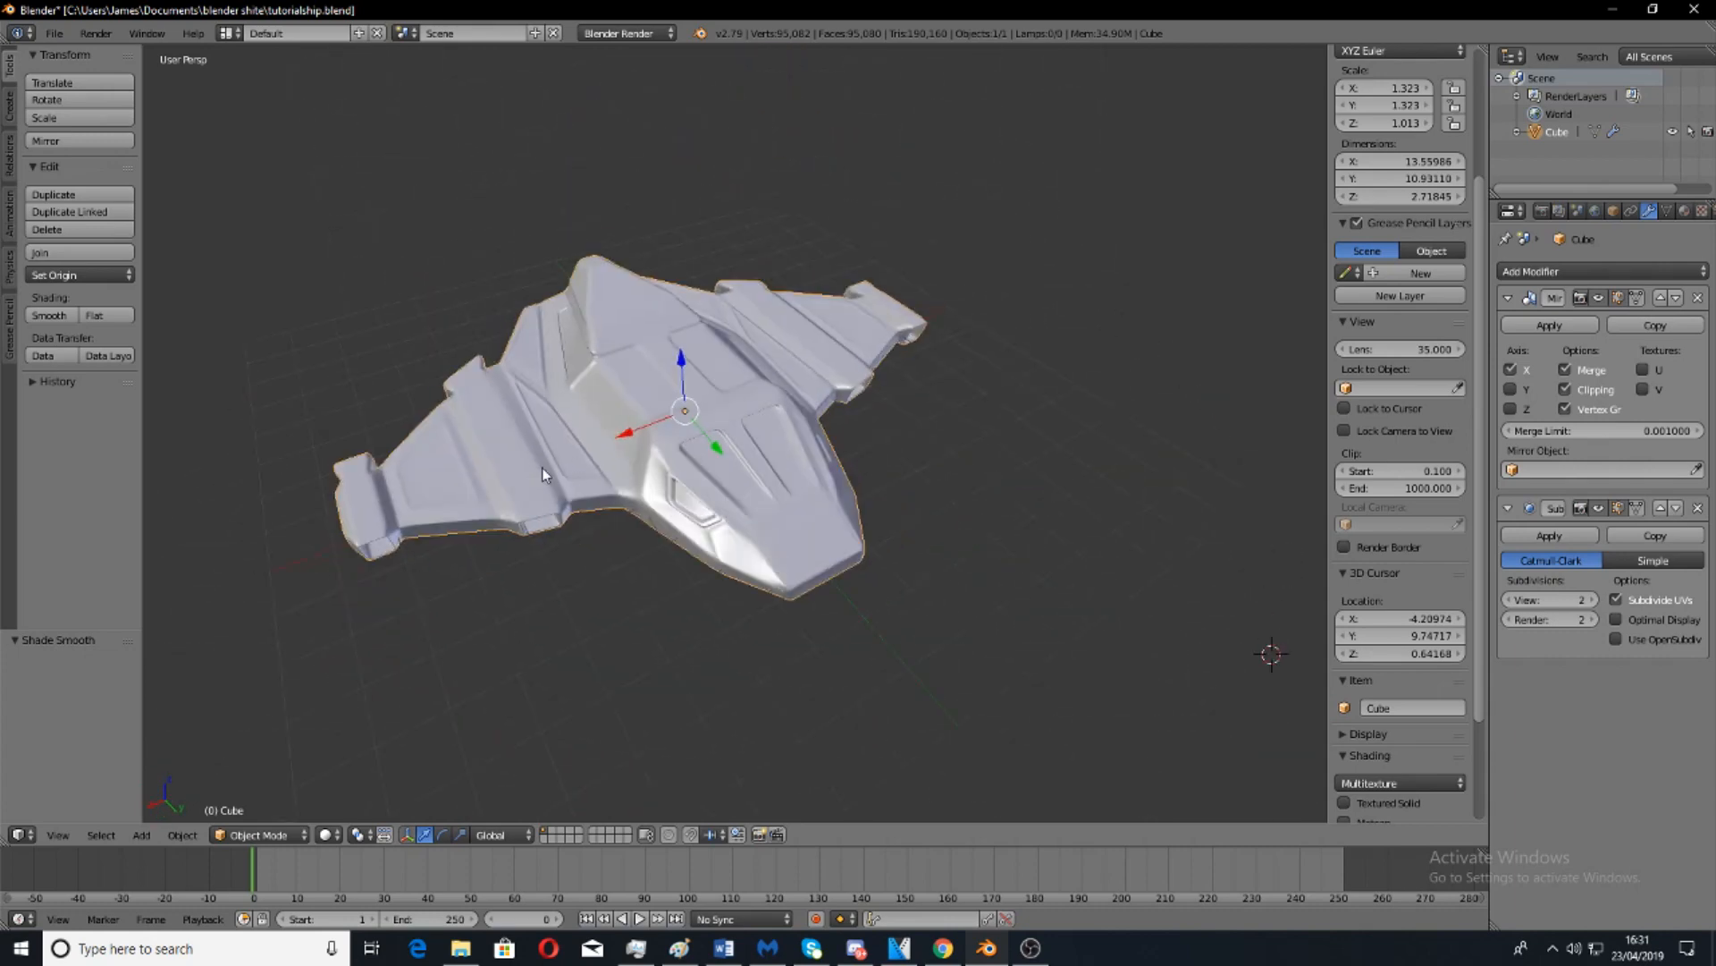
middle_click_drag(666, 477, 818, 495, "shift")
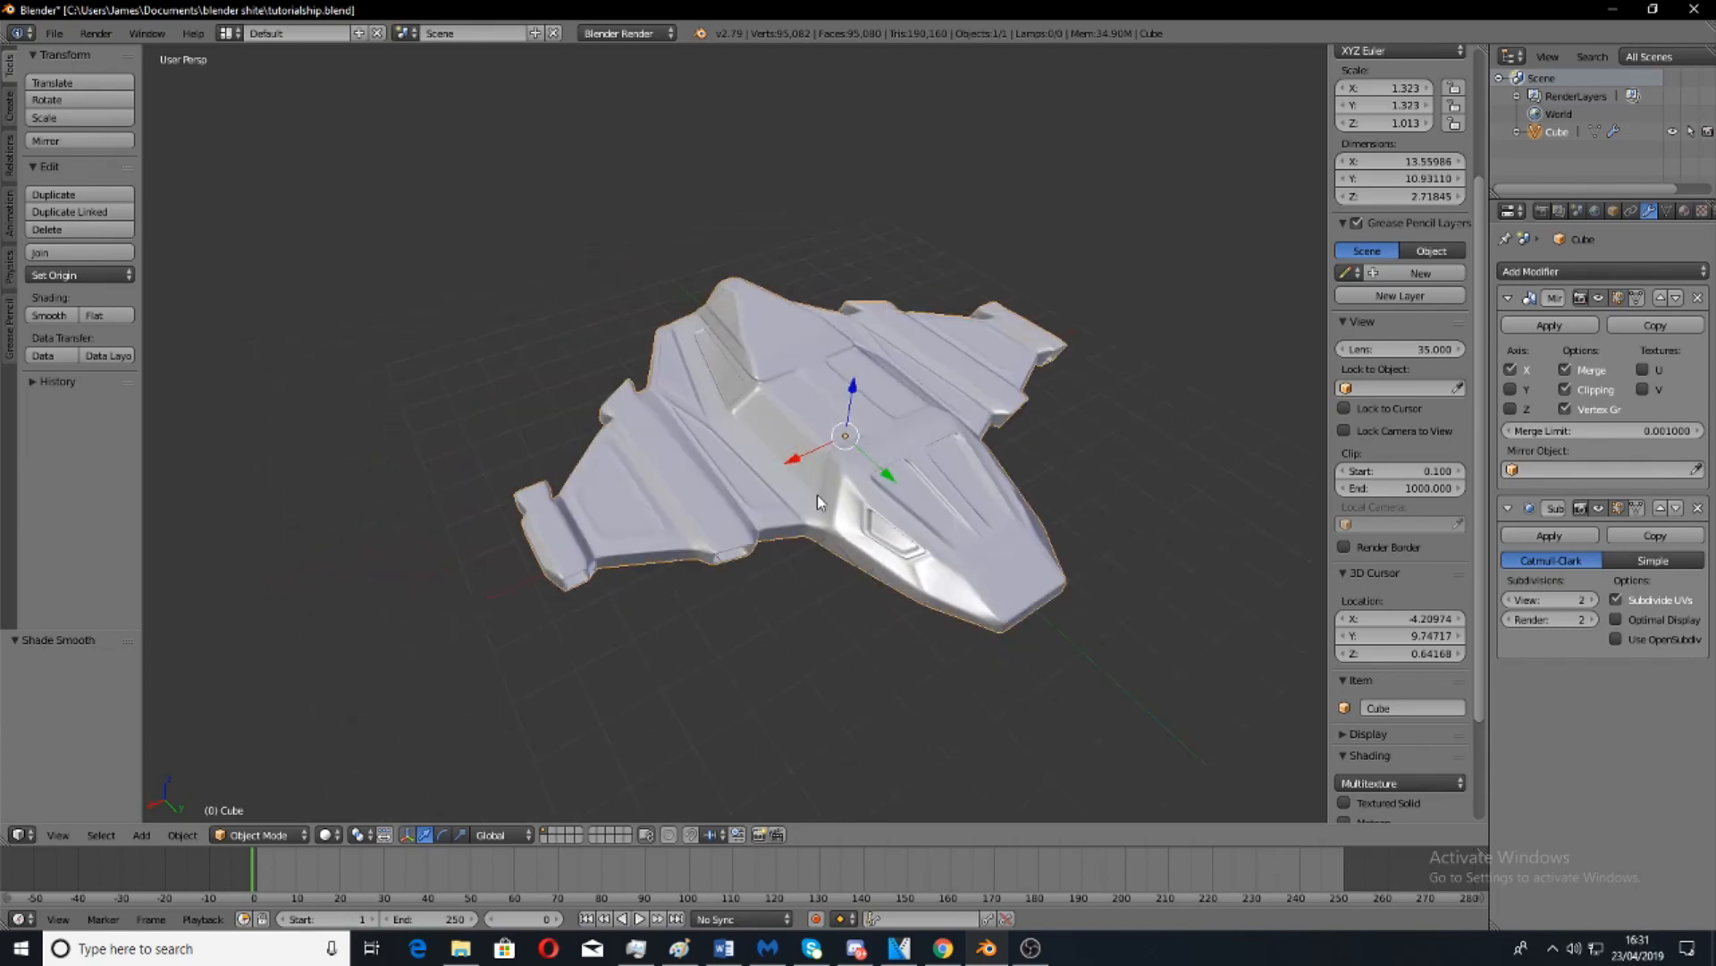